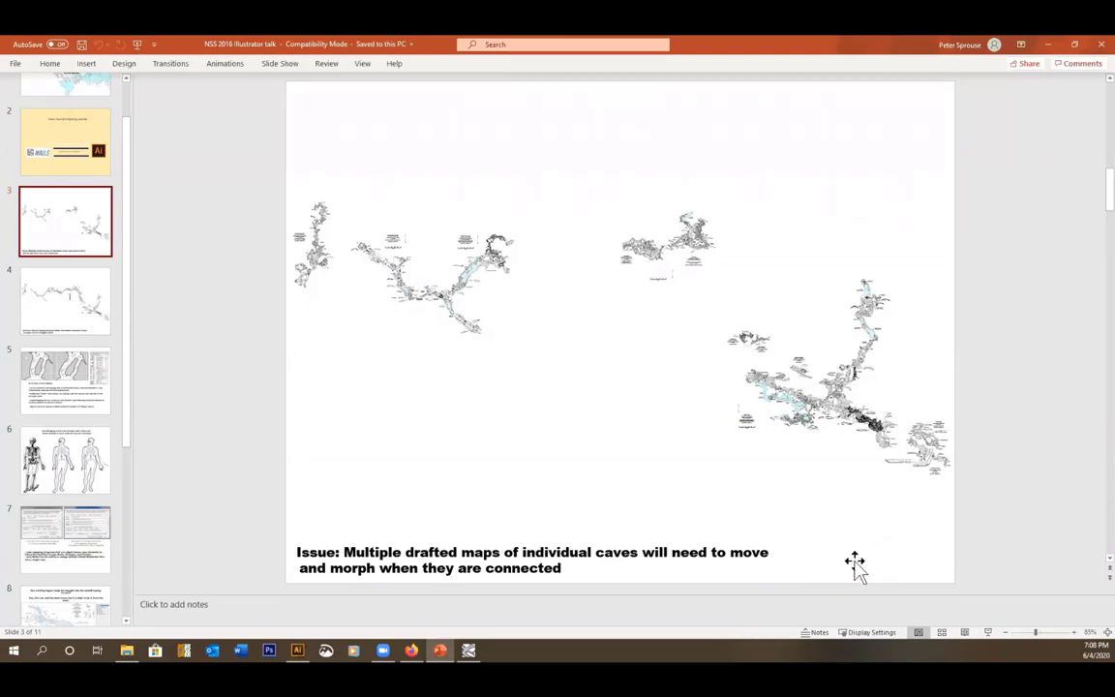
# Compare slide 3, showing the separate cave maps, with slide 4, showing the maps connected by round-tripping
pyautogui.click(80, 310)
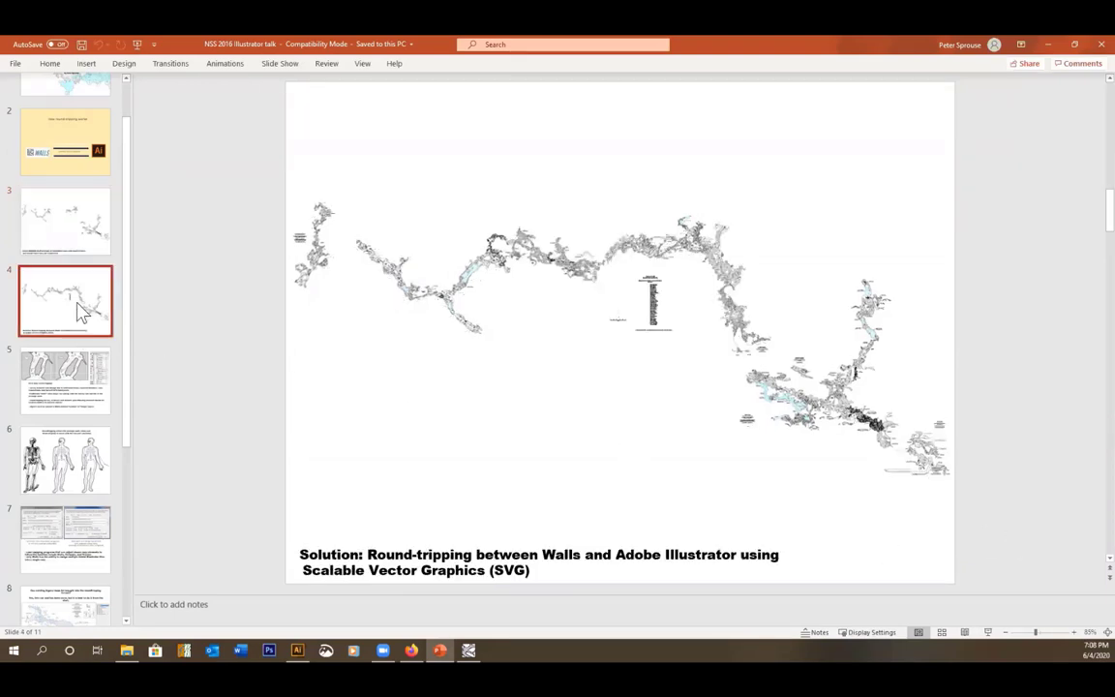
pyautogui.click(75, 234)
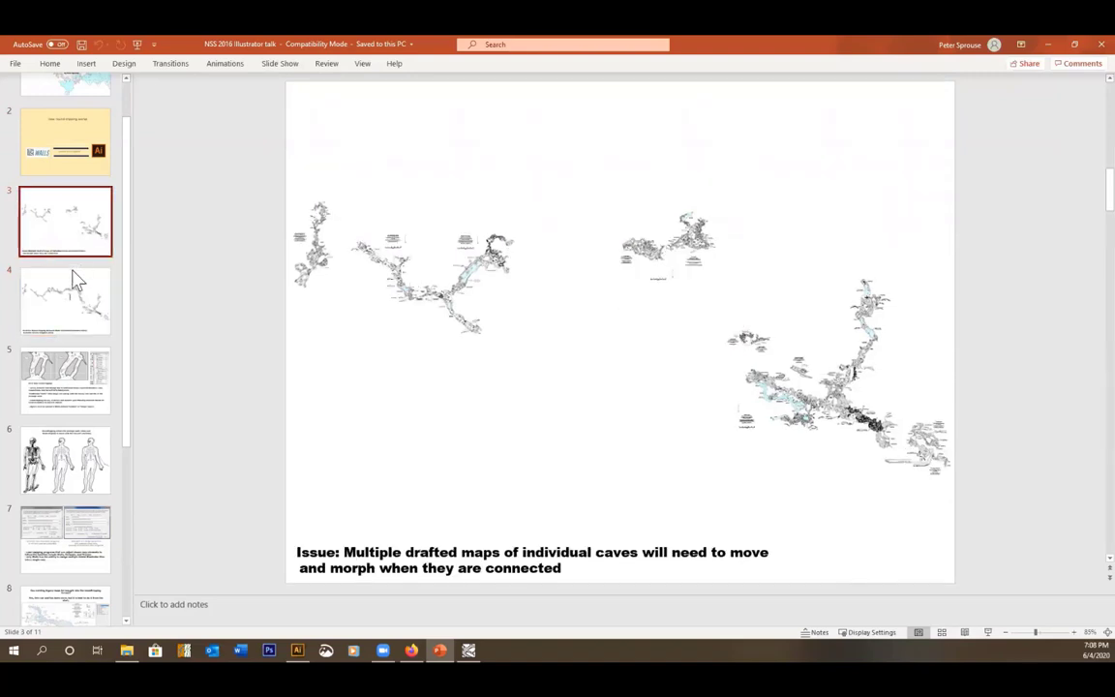
pyautogui.click(94, 294)
pyautogui.click(77, 263)
pyautogui.click(80, 278)
pyautogui.click(77, 243)
pyautogui.click(85, 291)
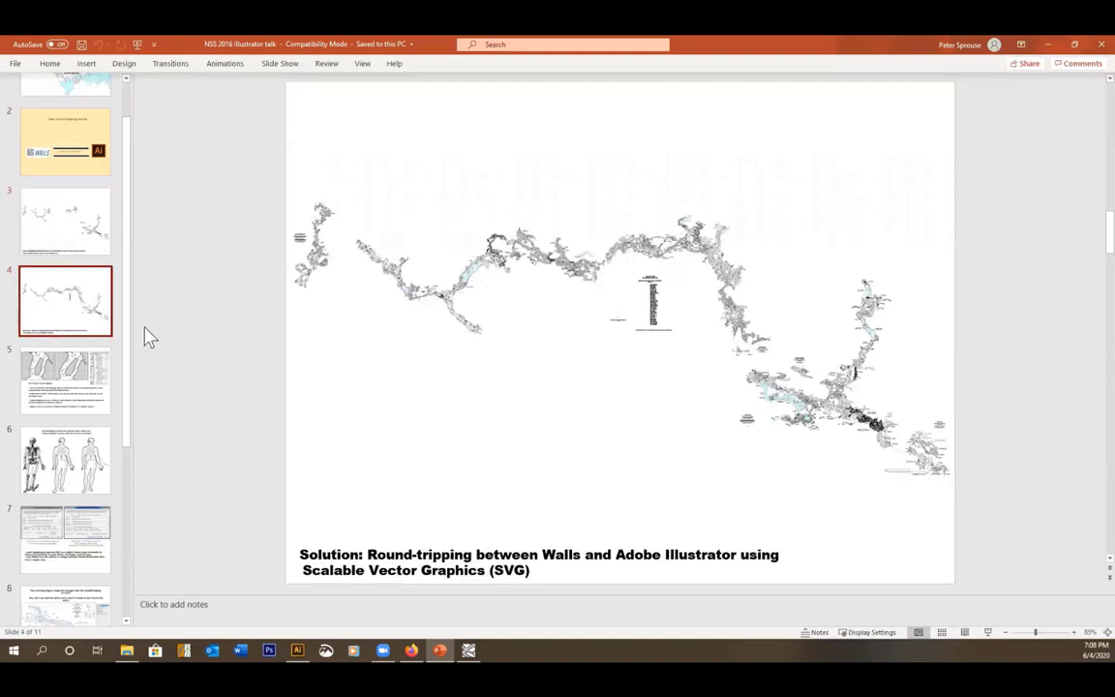
# Go through slides 5 to 7 on cave map round-tripping, the skeleton analogy and merging files in Walls
pyautogui.click(85, 392)
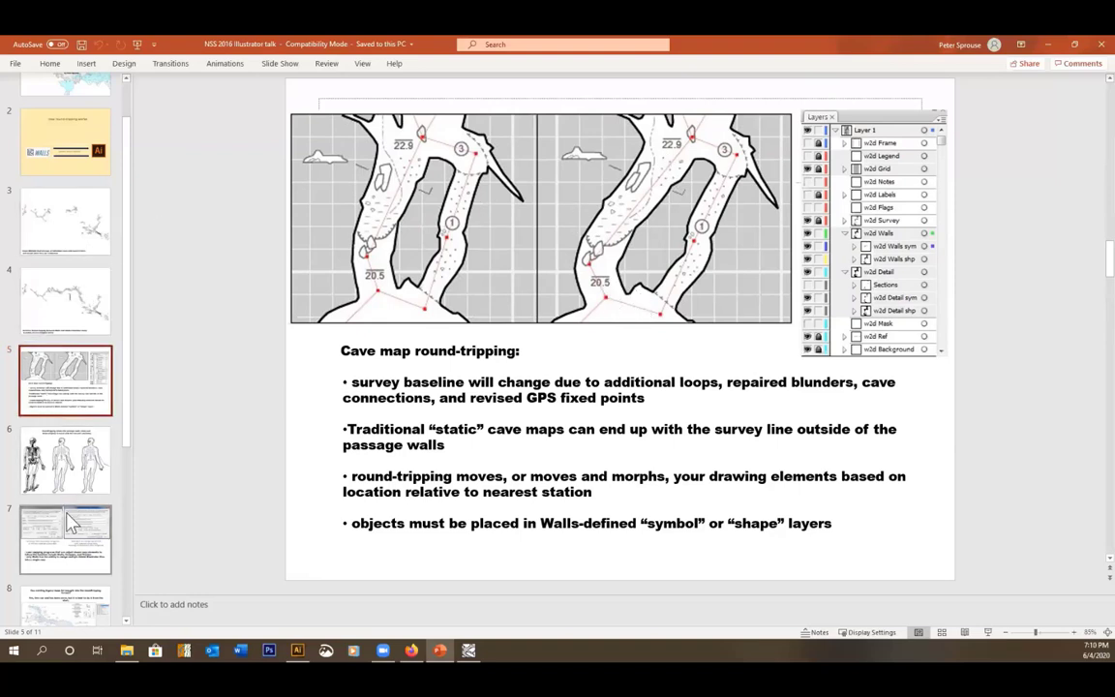
pyautogui.click(72, 463)
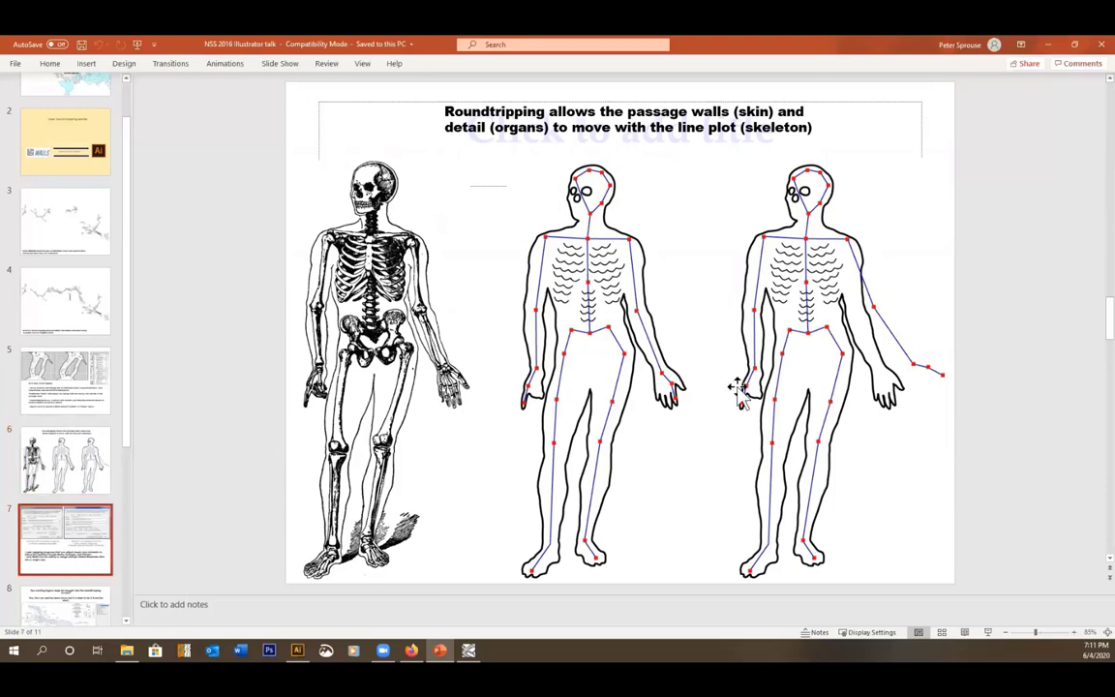
pyautogui.press('pagedown')
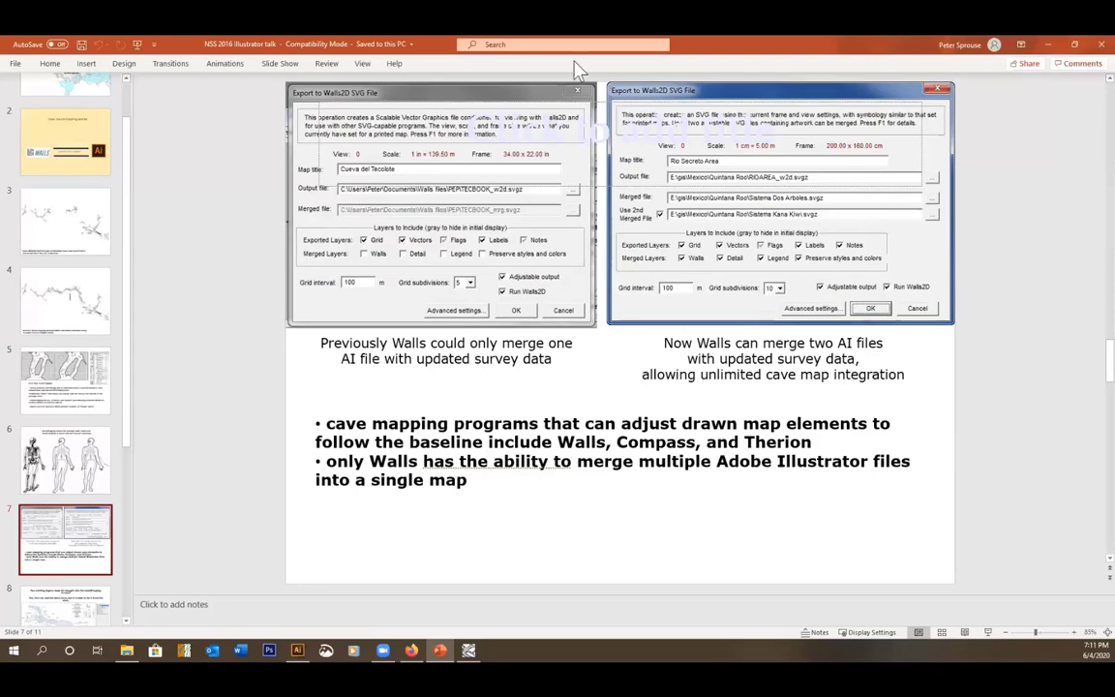
# Switch to Walls Project Editor and turn on station labels and marks for the Kambal Otoch map
pyautogui.click(1048, 46)
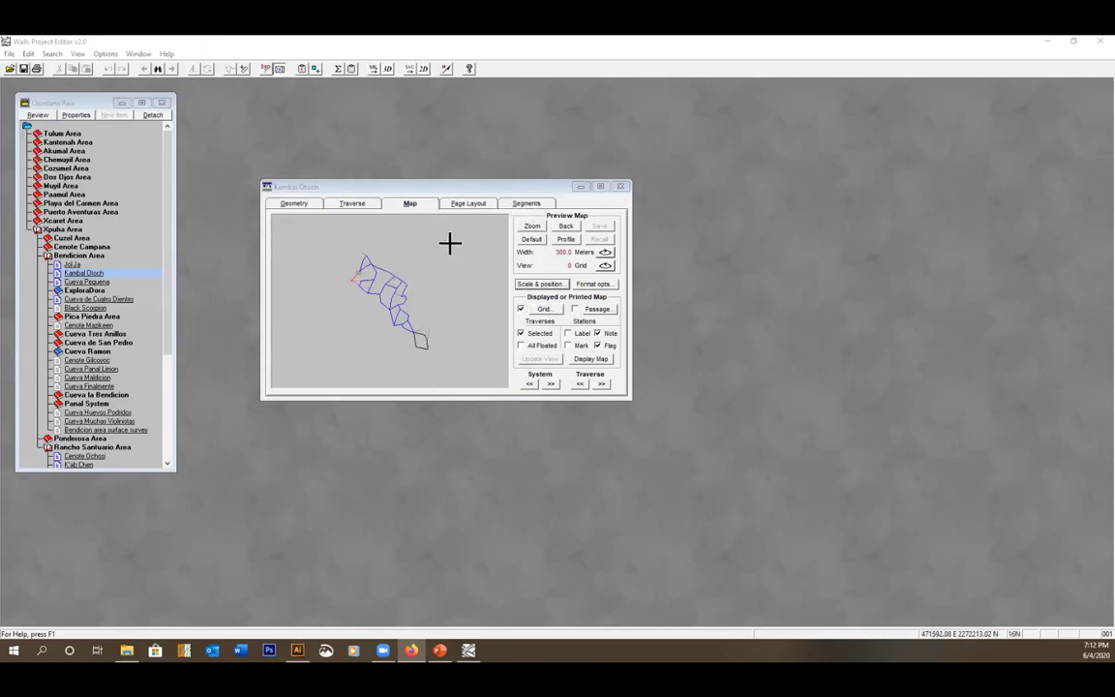
pyautogui.click(104, 280)
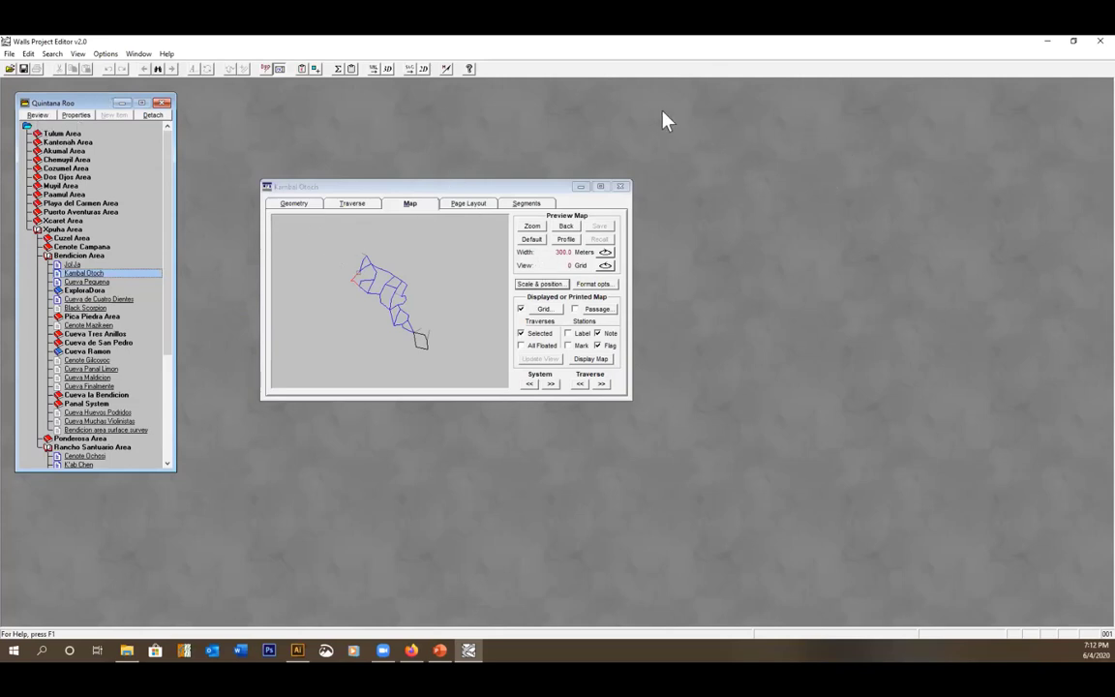
pyautogui.moveTo(544, 187); pyautogui.dragTo(635, 192)
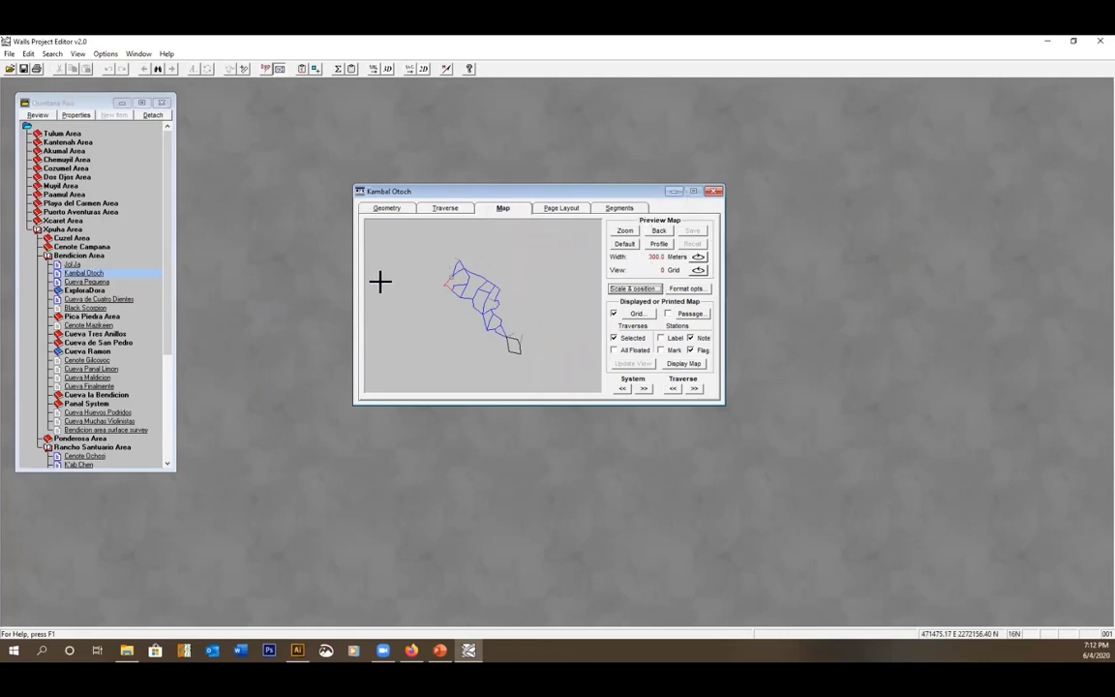
pyautogui.click(661, 339)
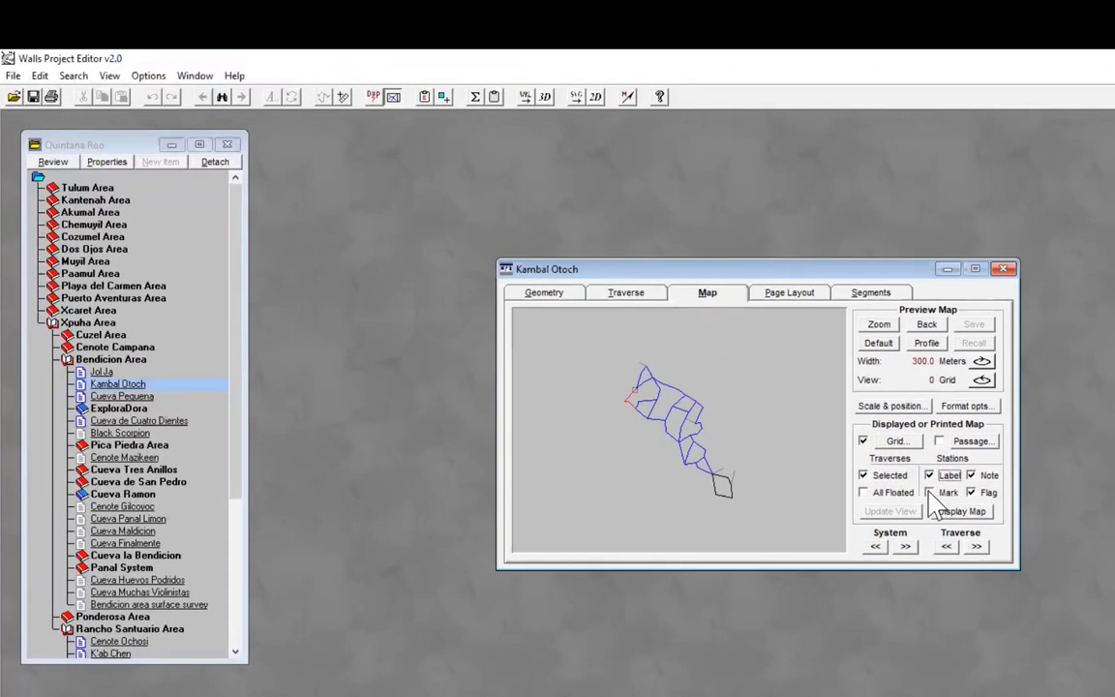
pyautogui.click(929, 494)
pyautogui.click(889, 293)
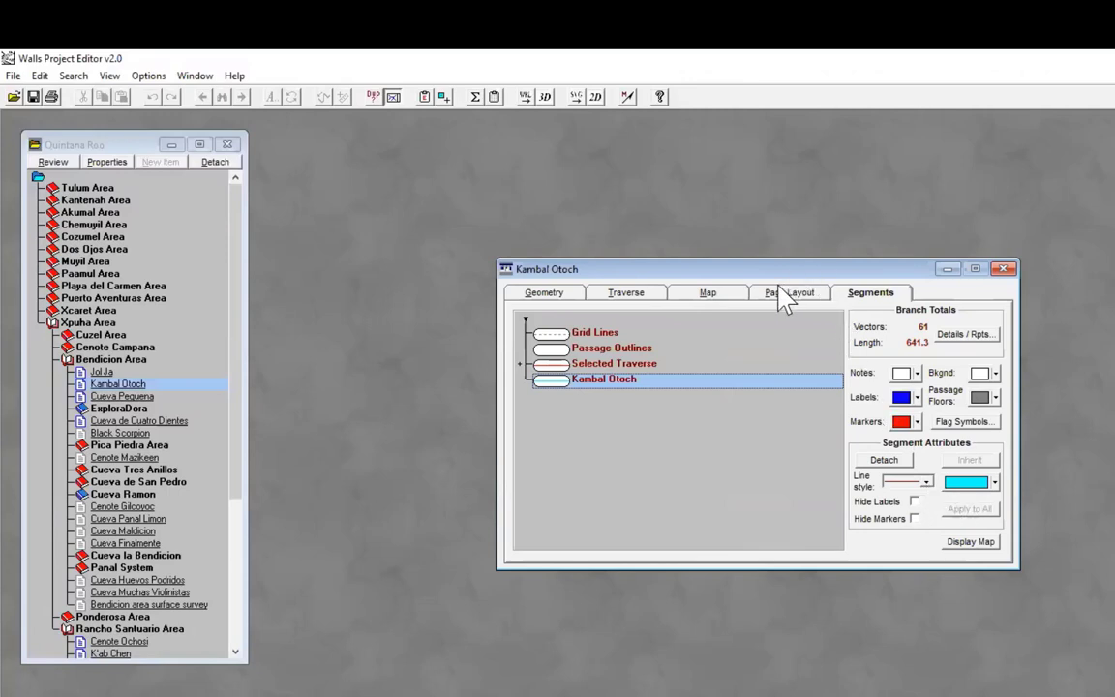
pyautogui.click(712, 292)
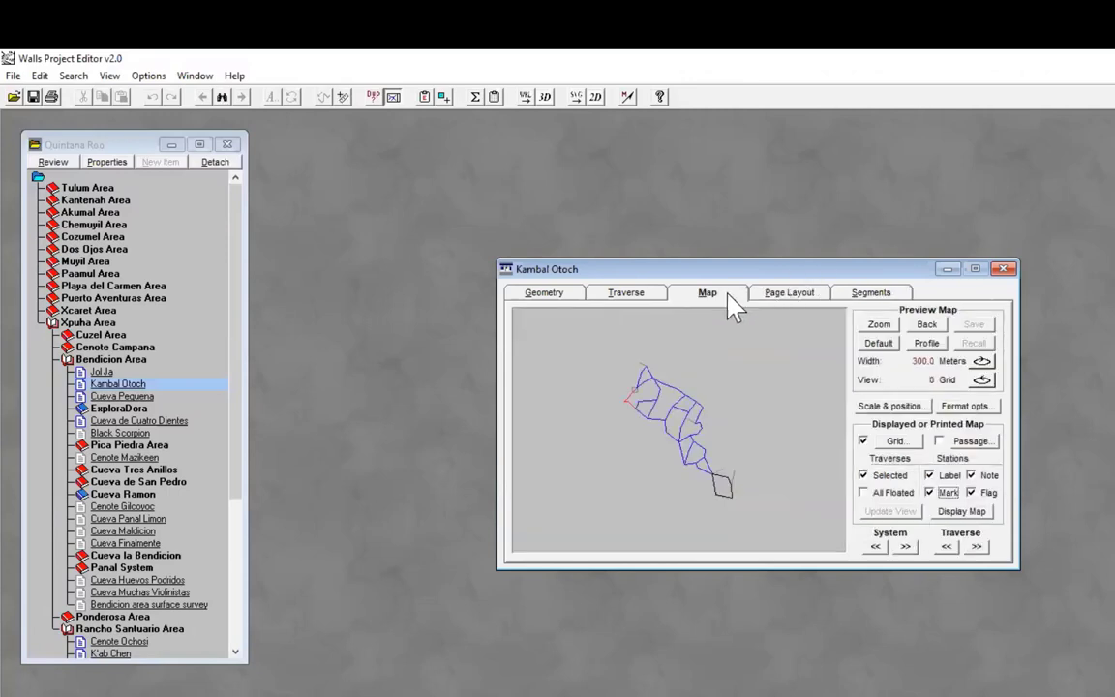
# Set the plan view's frame dimensions to 60 cm wide by 45 cm high, keeping centimetres as the unit
pyautogui.click(915, 411)
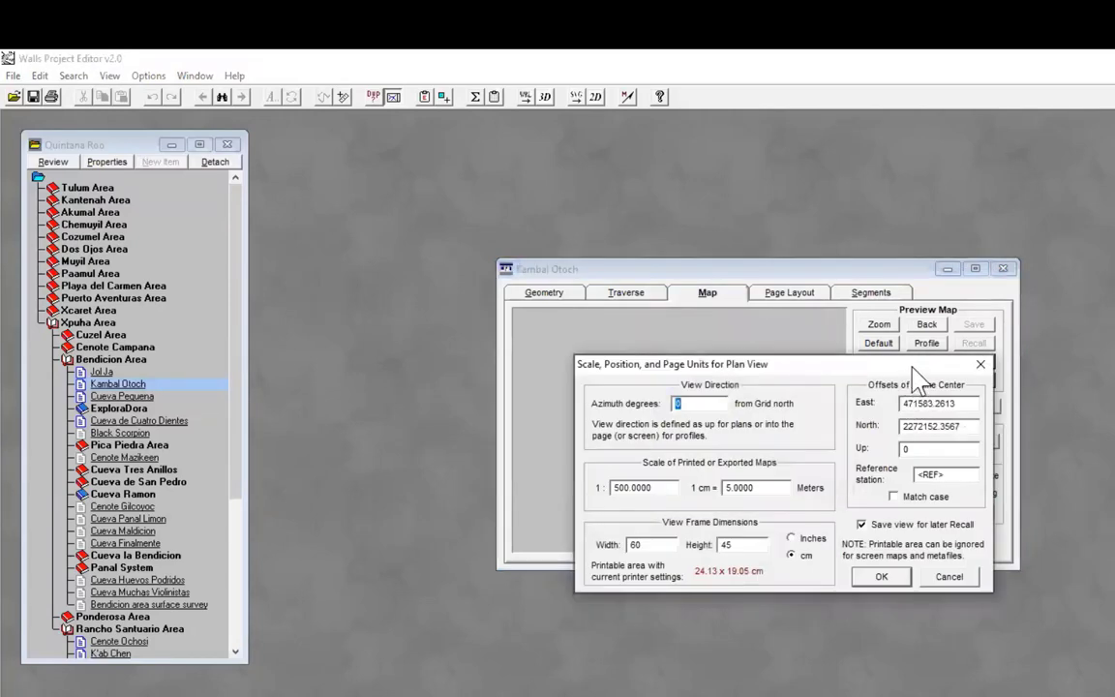
pyautogui.moveTo(912, 365); pyautogui.dragTo(1114, 245)
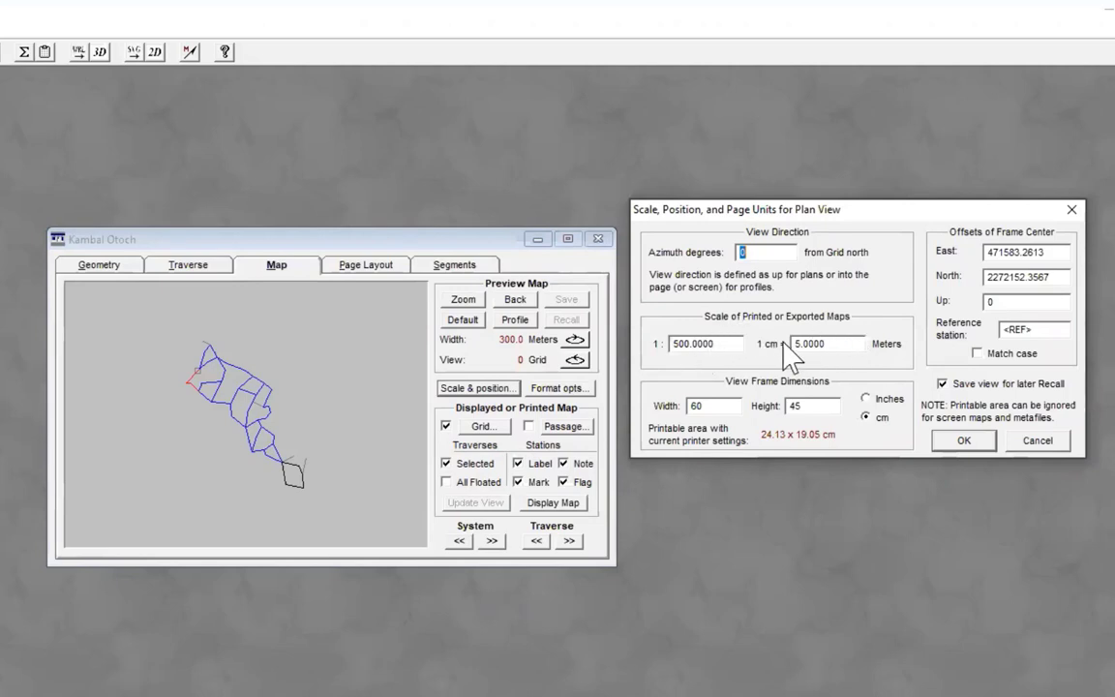
pyautogui.click(866, 399)
pyautogui.click(867, 417)
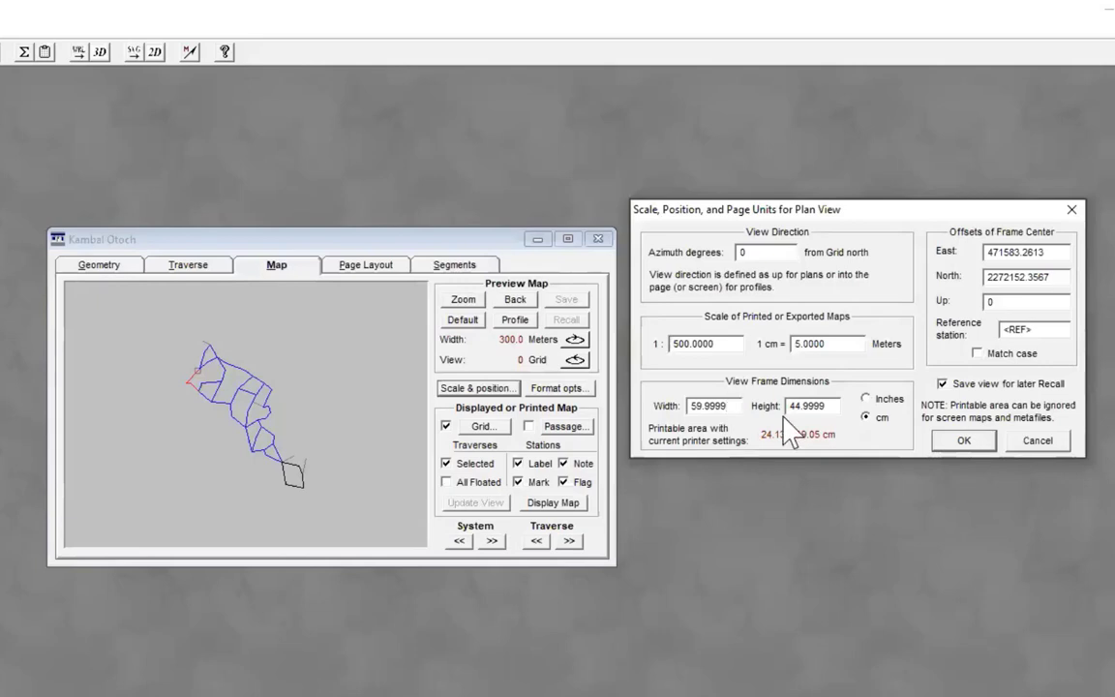
pyautogui.press('BackSpace')
pyautogui.press('BackSpace')
pyautogui.press('BackSpace')
pyautogui.press('BackSpace')
pyautogui.press('BackSpace')
pyautogui.press('BackSpace')
pyautogui.write('60')
pyautogui.press('BackSpace')
pyautogui.press('BackSpace')
pyautogui.press('BackSpace')
pyautogui.press('BackSpace')
pyautogui.press('BackSpace')
pyautogui.press('BackSpace')
pyautogui.write('45')
pyautogui.click(972, 444)
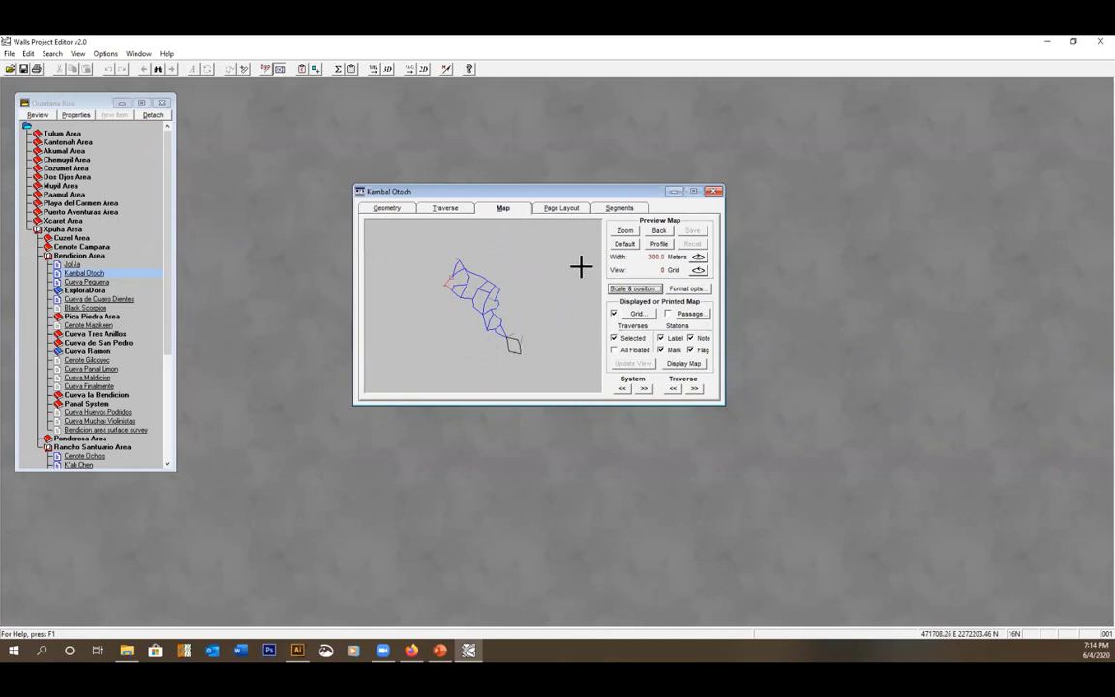
# Set up printing on the HP Designjet T1100 44in HPGL2 with Oversize: Arch D paper in landscape, and check the page layout
pyautogui.click(9, 54)
pyautogui.click(35, 221)
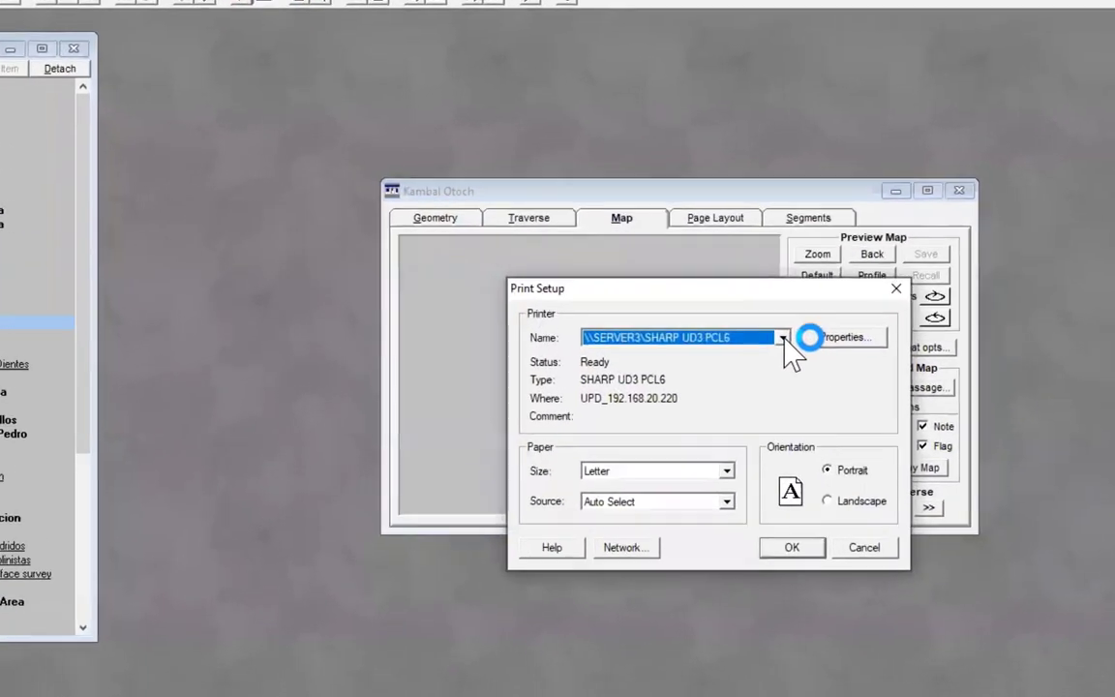
pyautogui.click(784, 339)
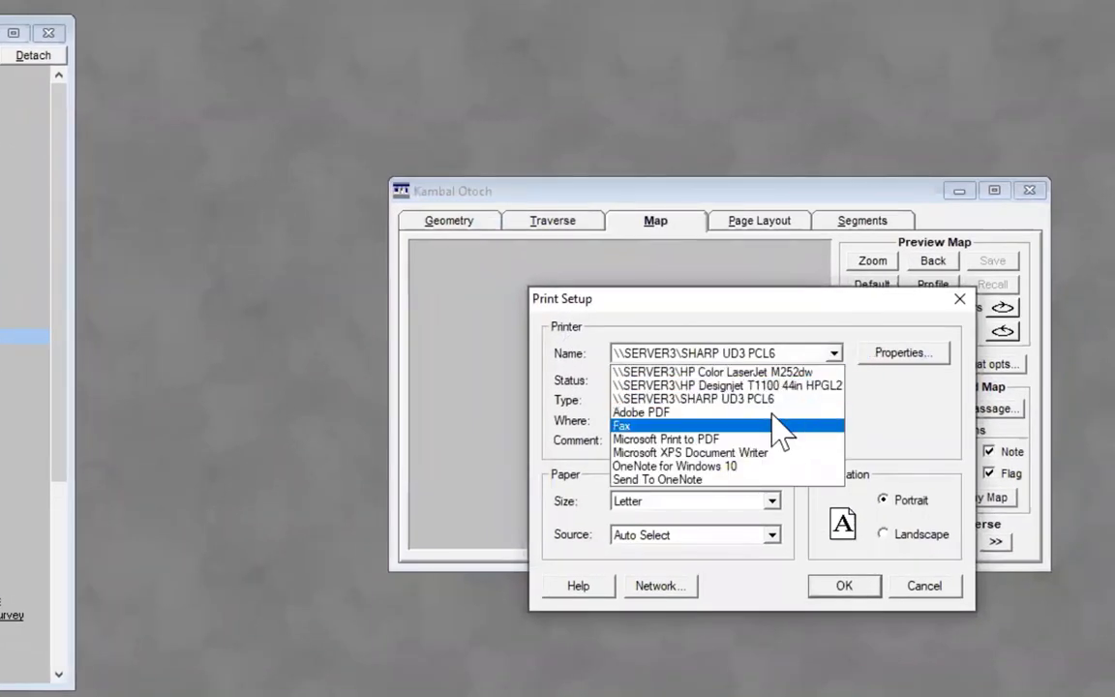
pyautogui.click(799, 385)
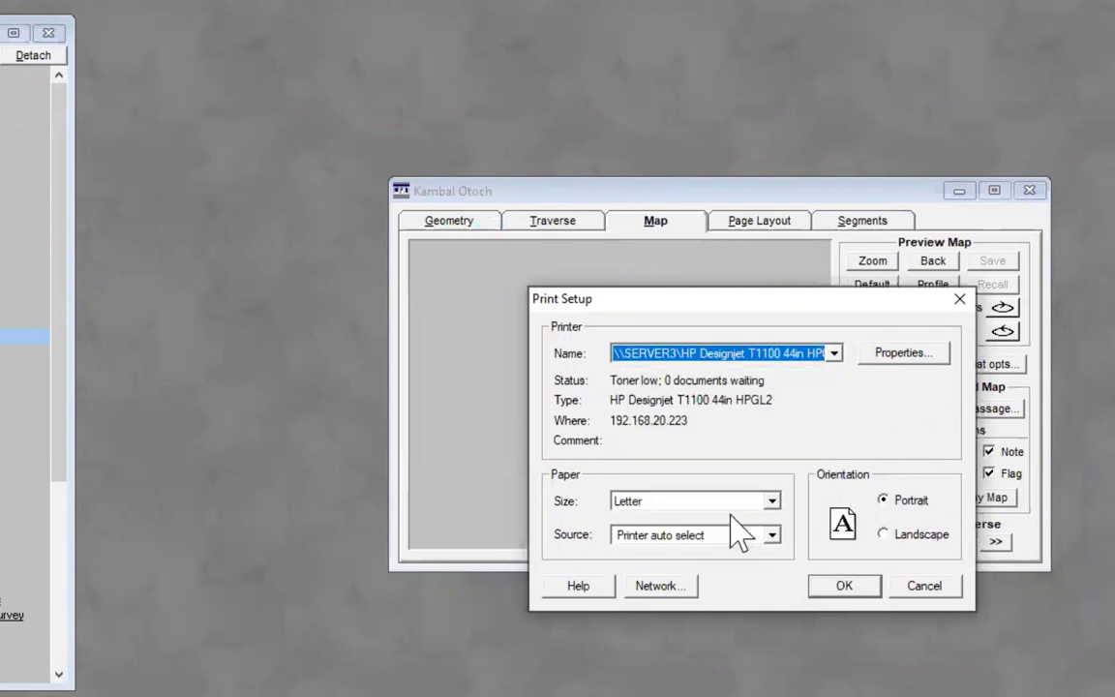
pyautogui.moveTo(846, 310); pyautogui.dragTo(1034, 250)
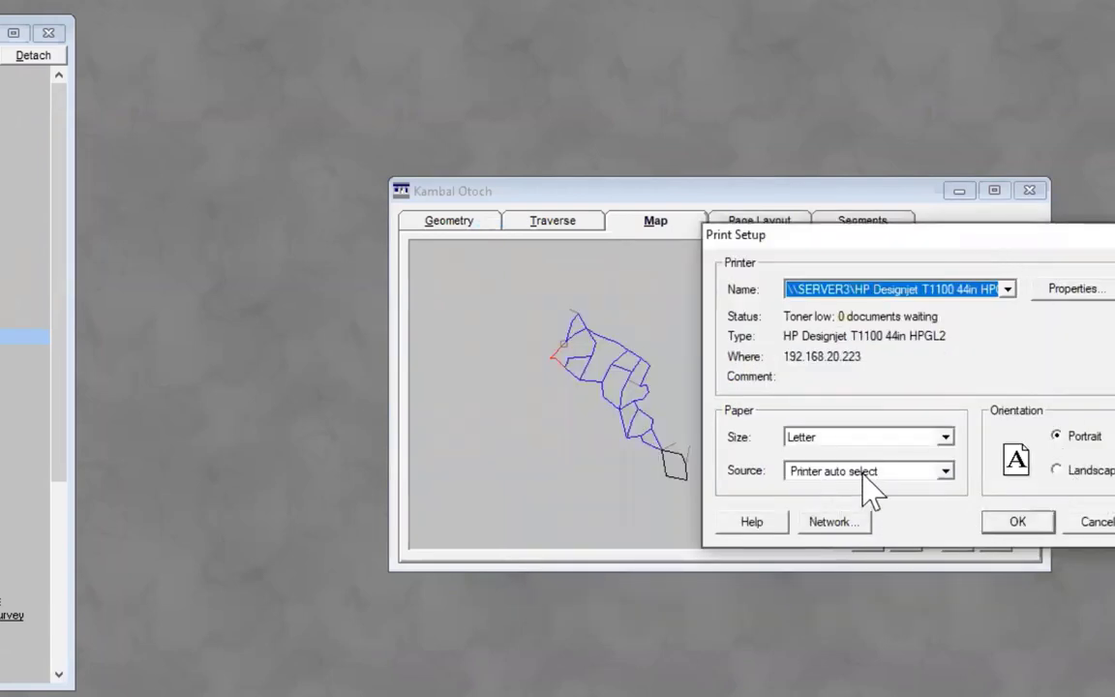
pyautogui.click(943, 437)
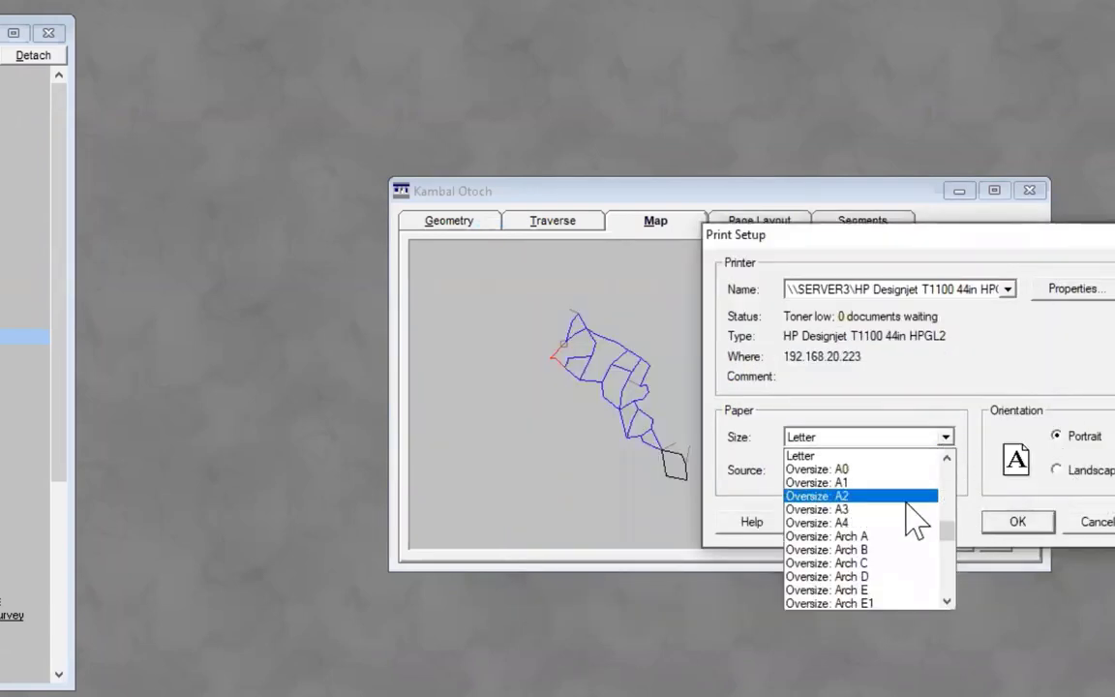
pyautogui.click(813, 577)
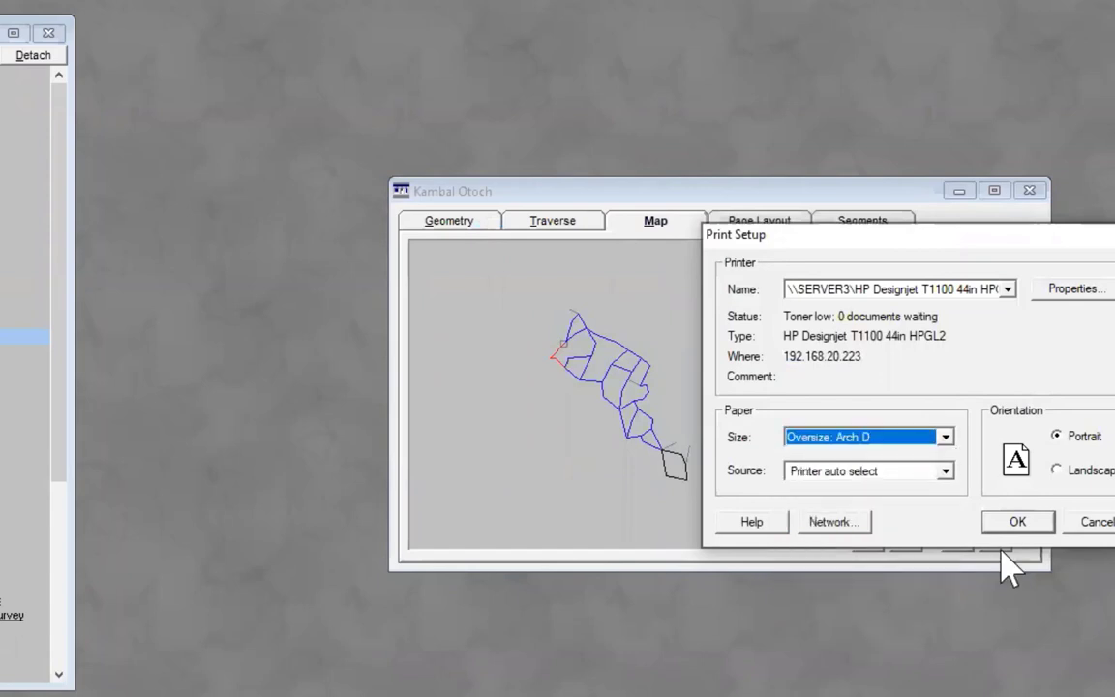
pyautogui.click(1057, 472)
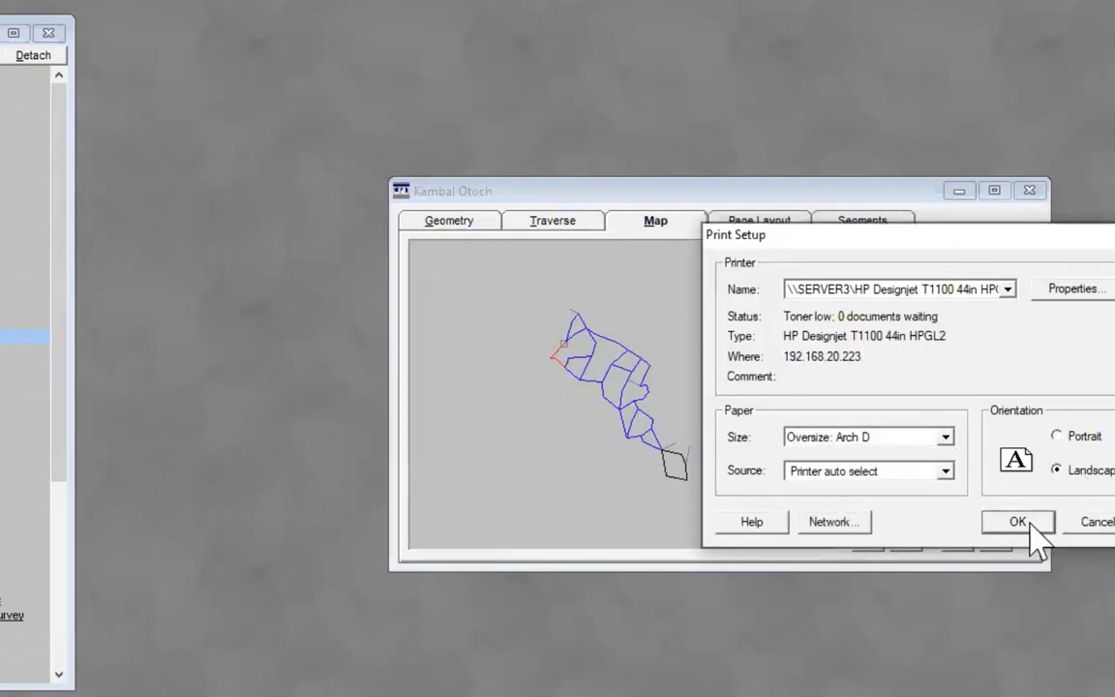
pyautogui.click(1017, 521)
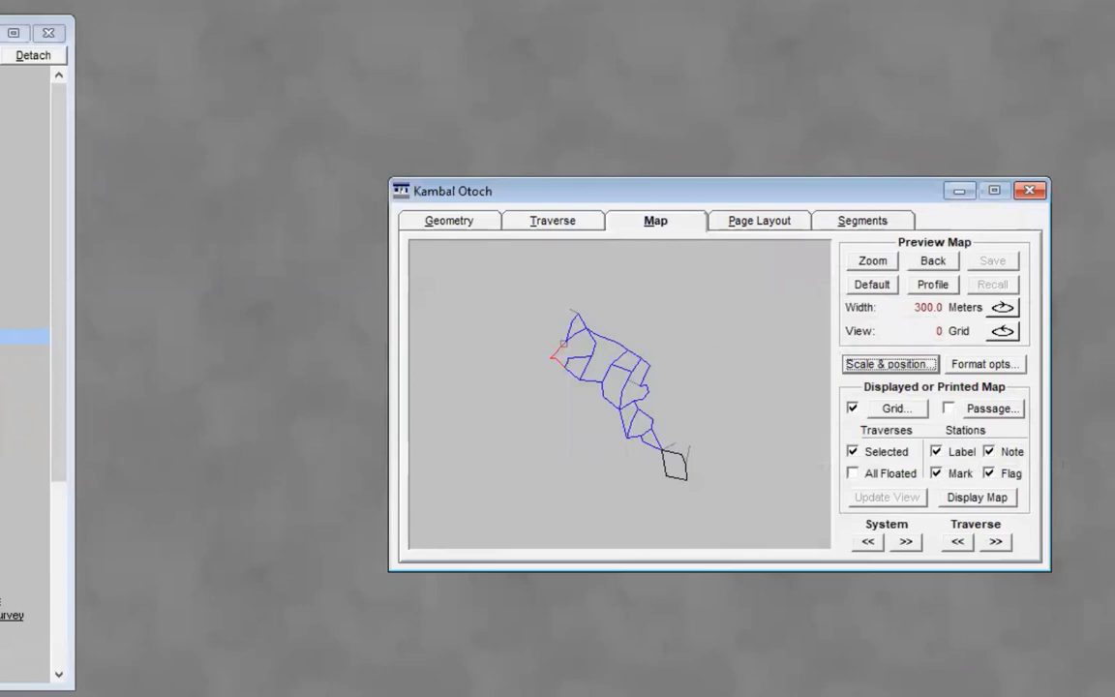
pyautogui.click(772, 231)
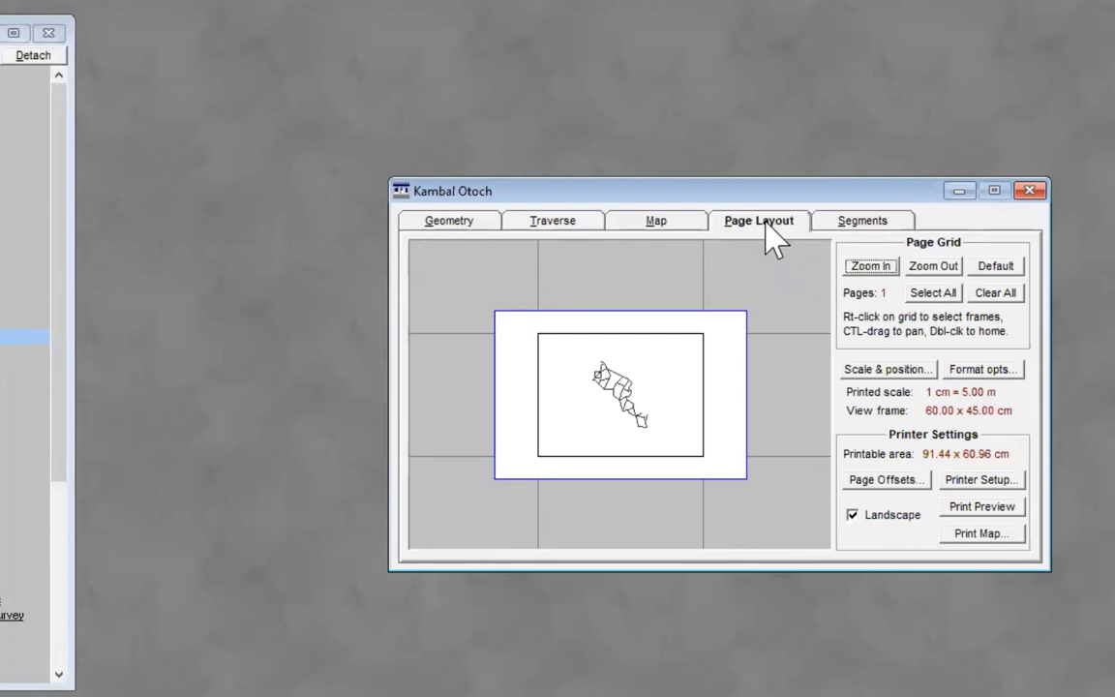
pyautogui.click(684, 229)
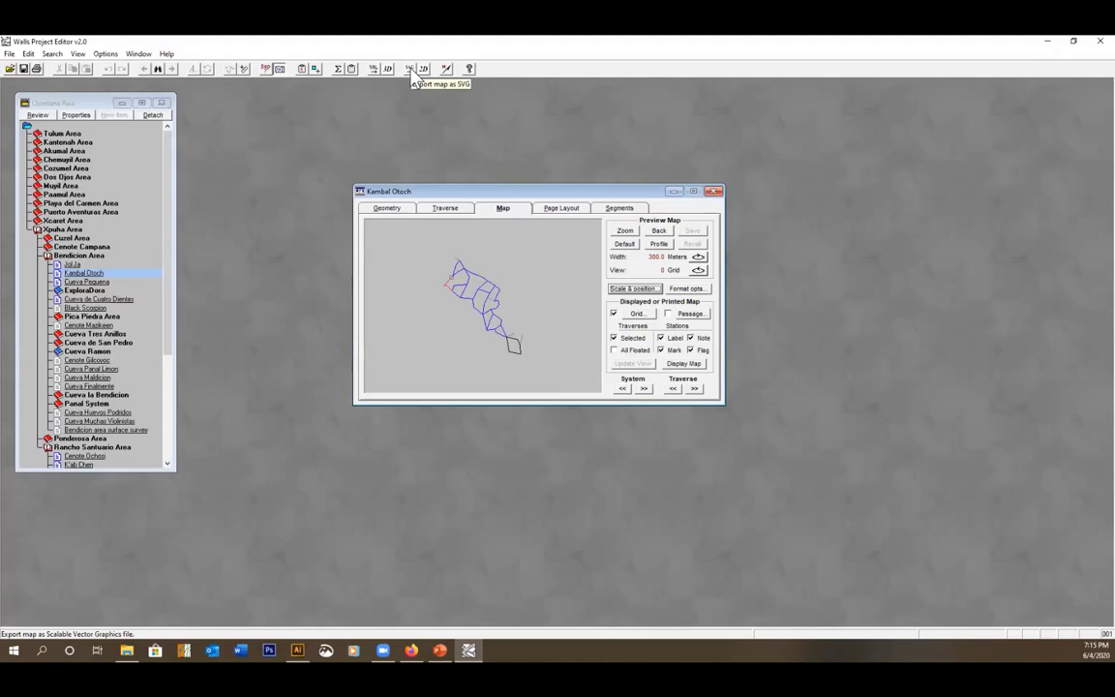
pyautogui.click(411, 69)
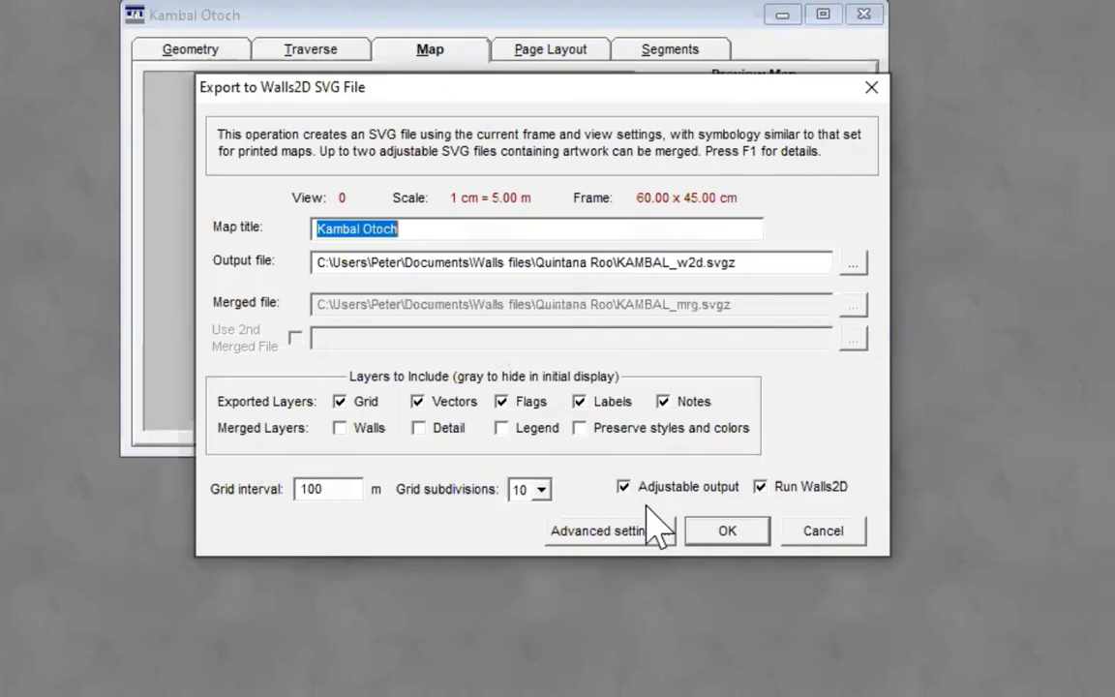
pyautogui.click(624, 487)
pyautogui.click(623, 487)
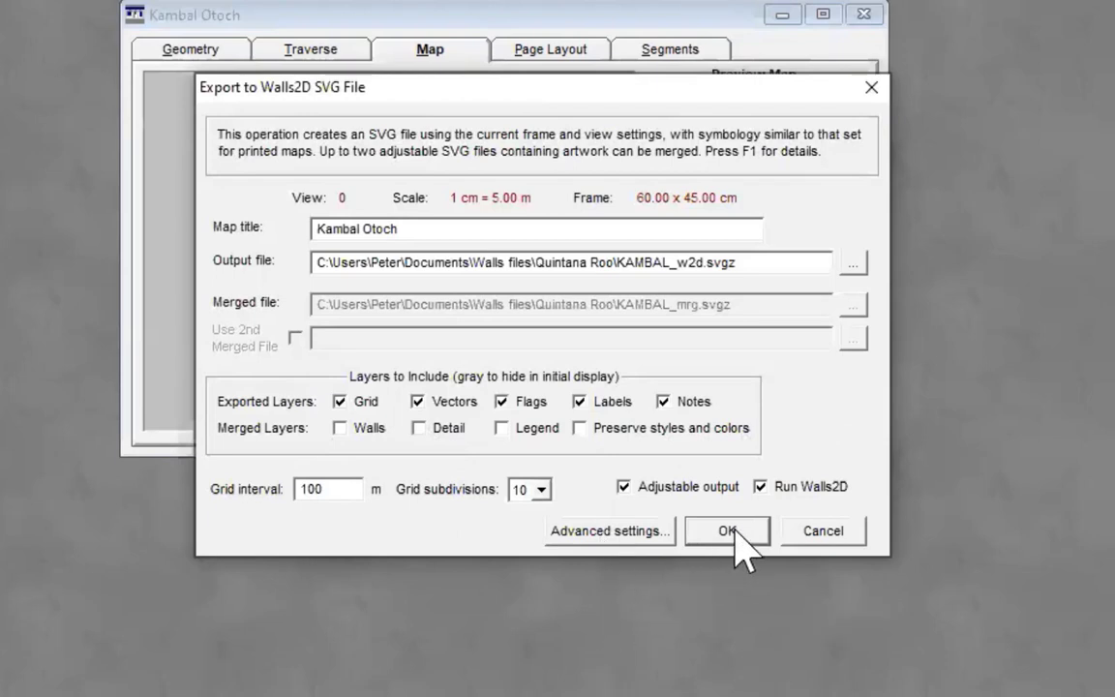
pyautogui.click(825, 531)
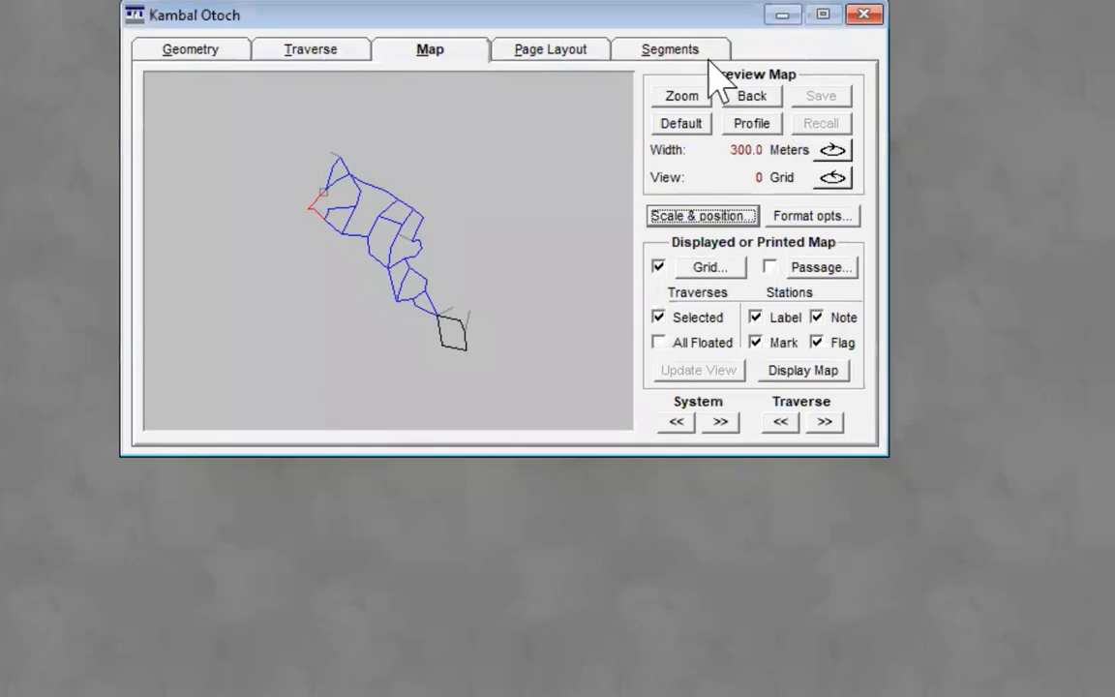
# Set the plan view's frame width to 80 cm and export the Kambal Otoch map as the adjustable SVG file KAMBAL_w2d.svgz
pyautogui.click(752, 214)
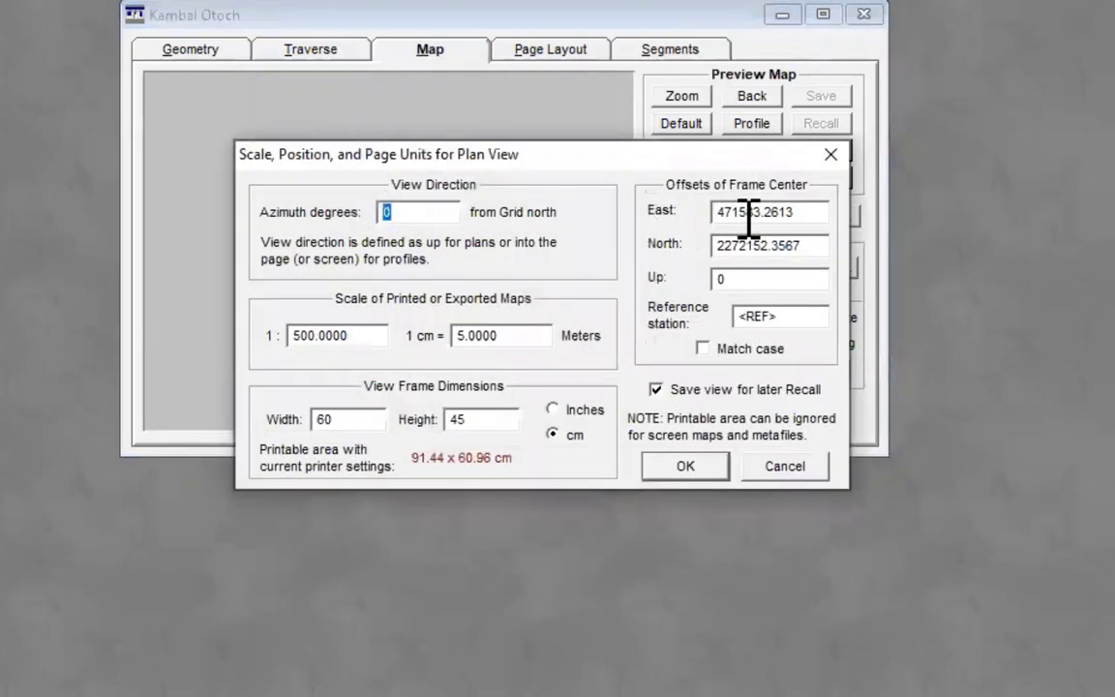
pyautogui.click(353, 419)
pyautogui.press('BackSpace')
pyautogui.press('BackSpace')
pyautogui.write('80')
pyautogui.click(689, 470)
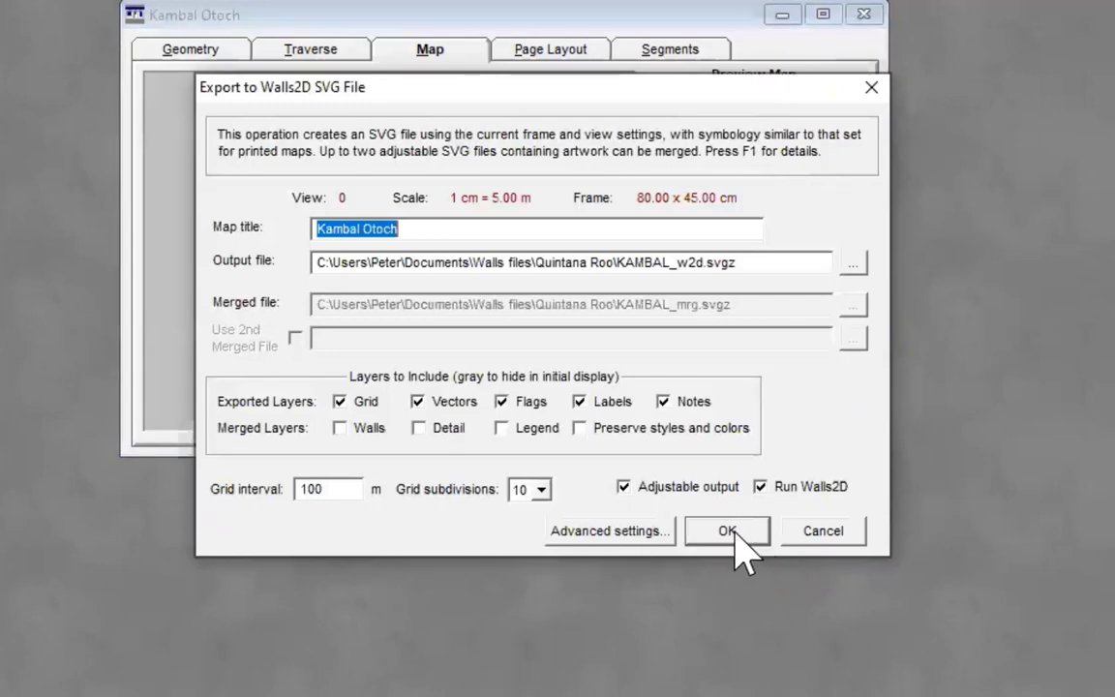
pyautogui.click(733, 531)
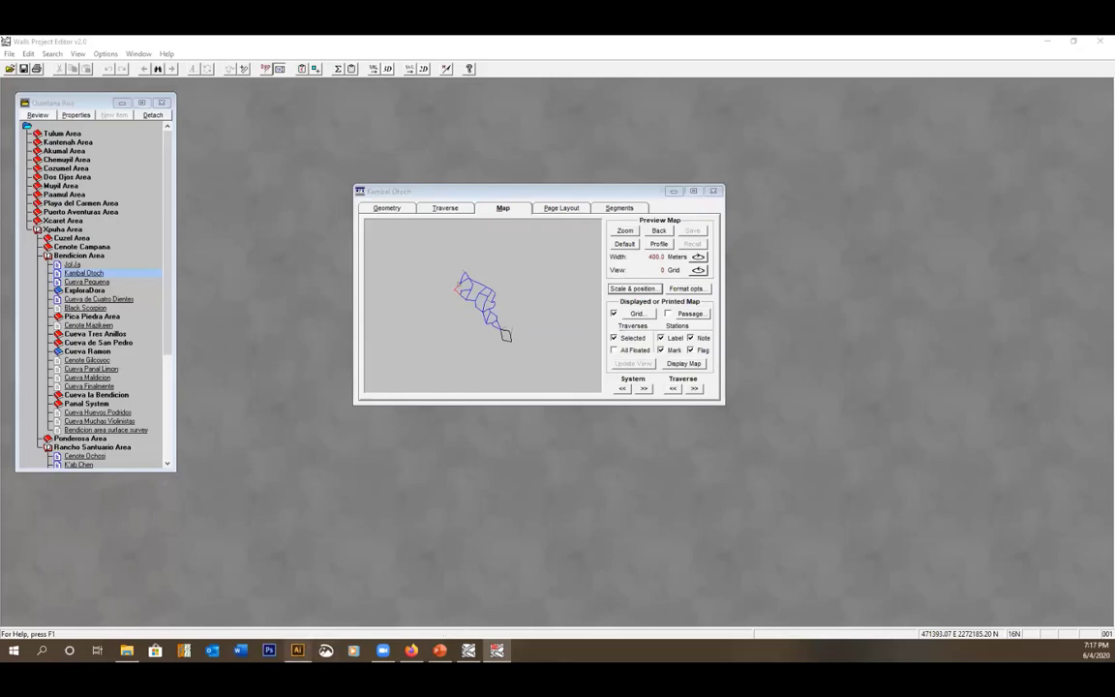
# Switch to Adobe Illustrator and browse to the Walls files folder in Documents for opening a file
pyautogui.moveTo(297, 649)
pyautogui.click(299, 598)
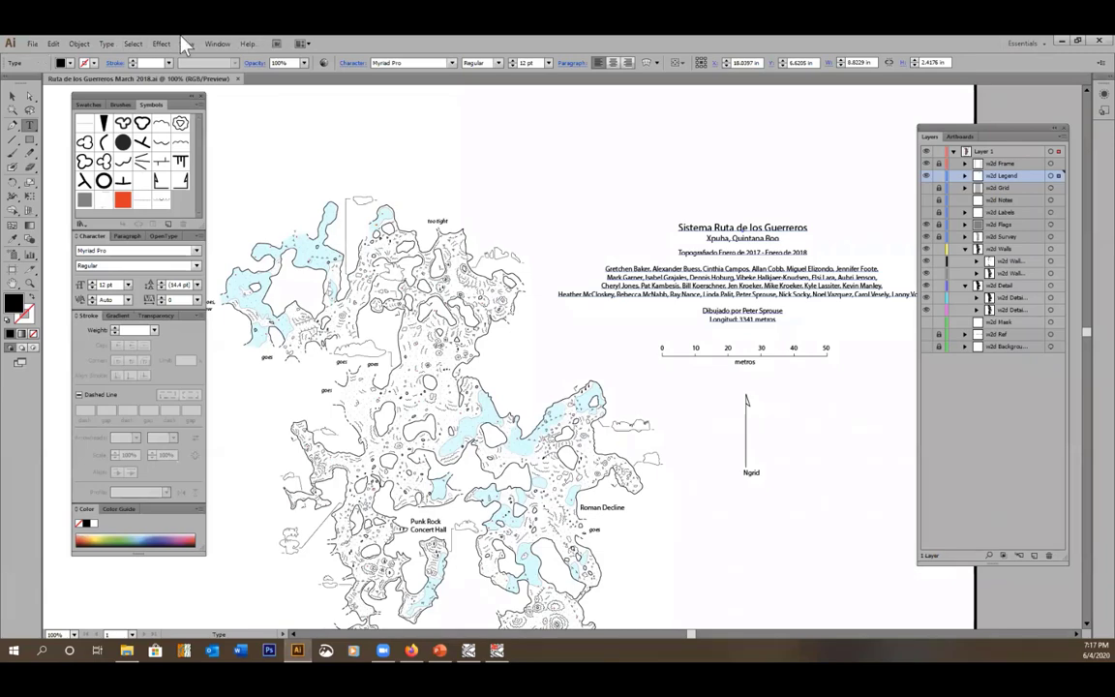
pyautogui.click(33, 45)
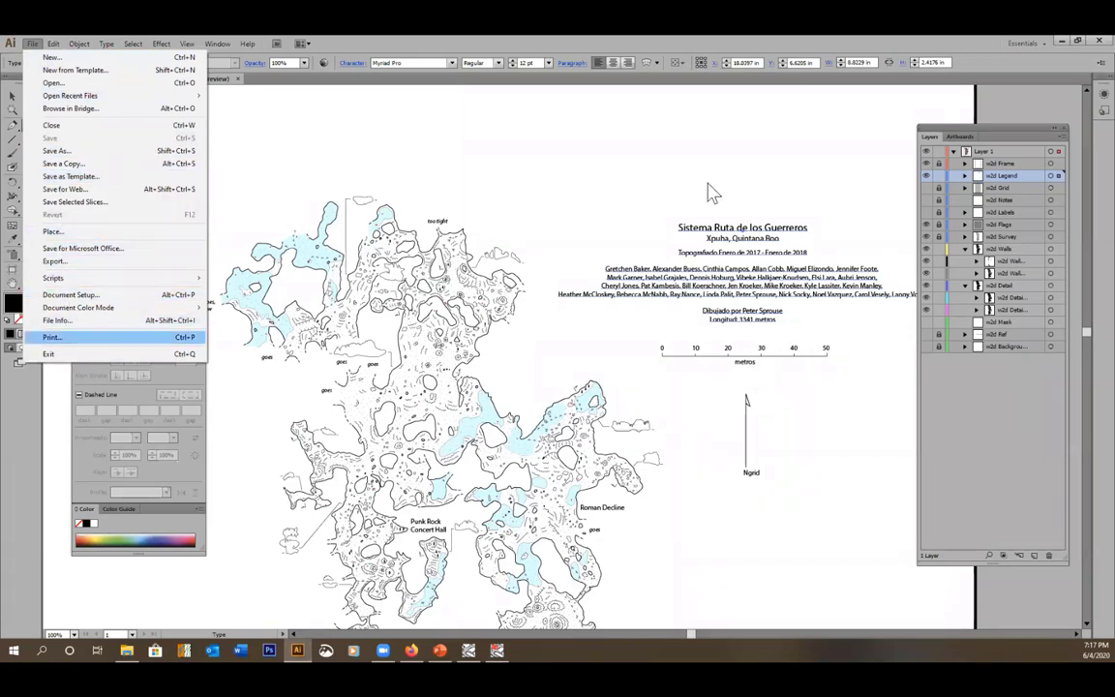
pyautogui.hotkey('ctrl', 'o')
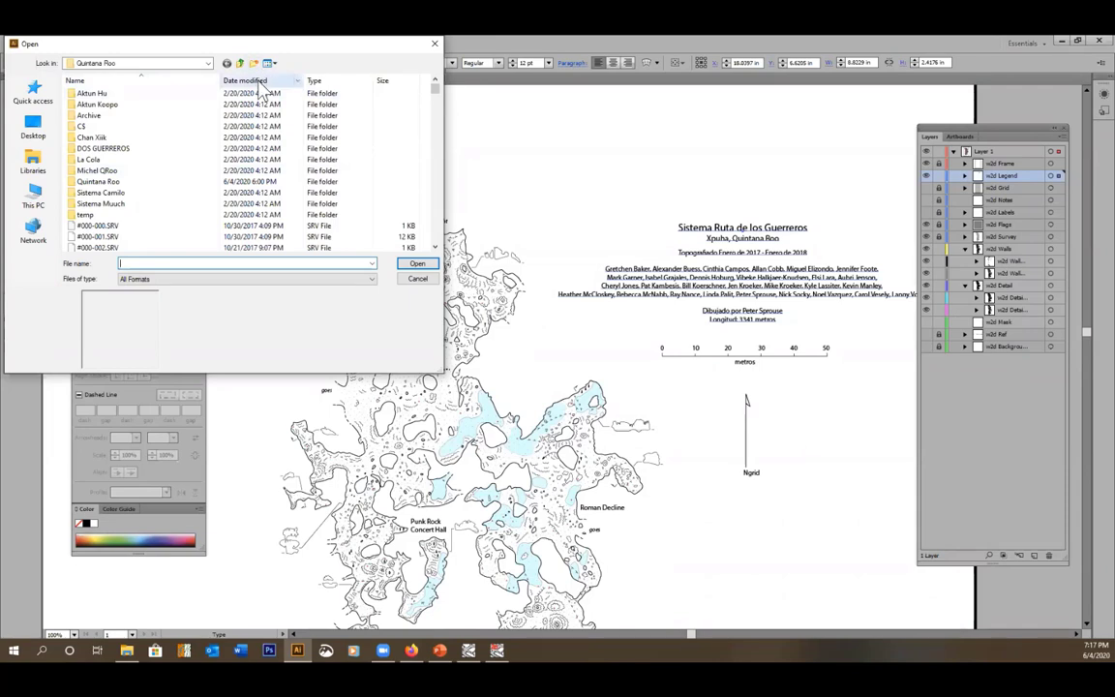
pyautogui.click(34, 166)
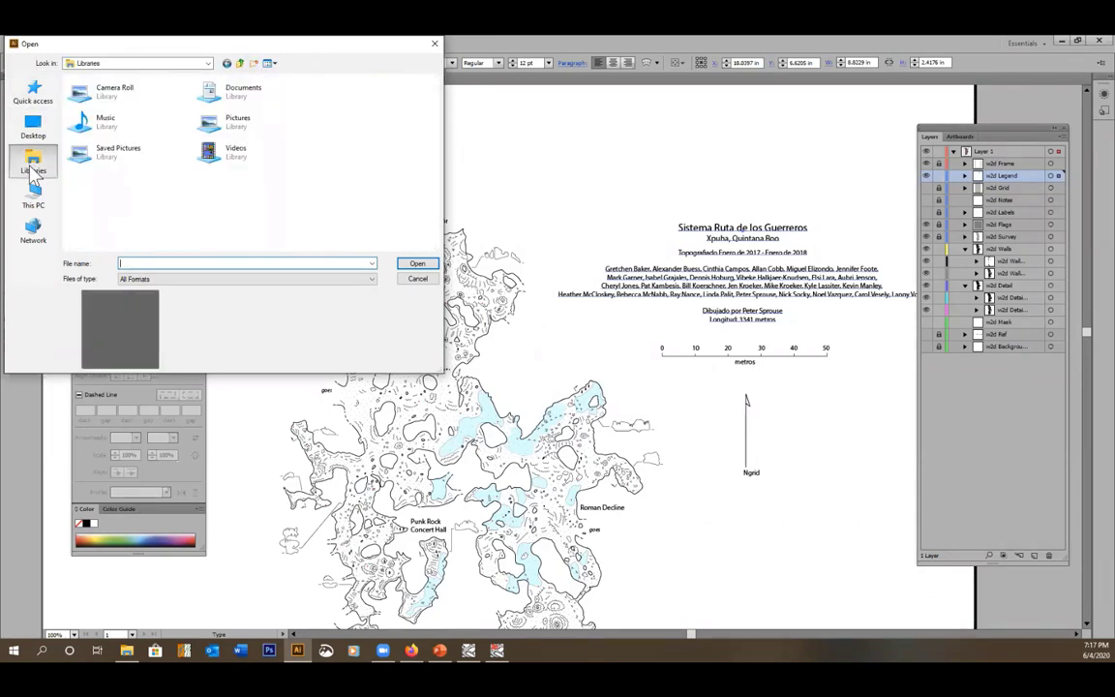
pyautogui.doubleClick(237, 97)
pyautogui.moveTo(435, 106); pyautogui.dragTo(435, 213)
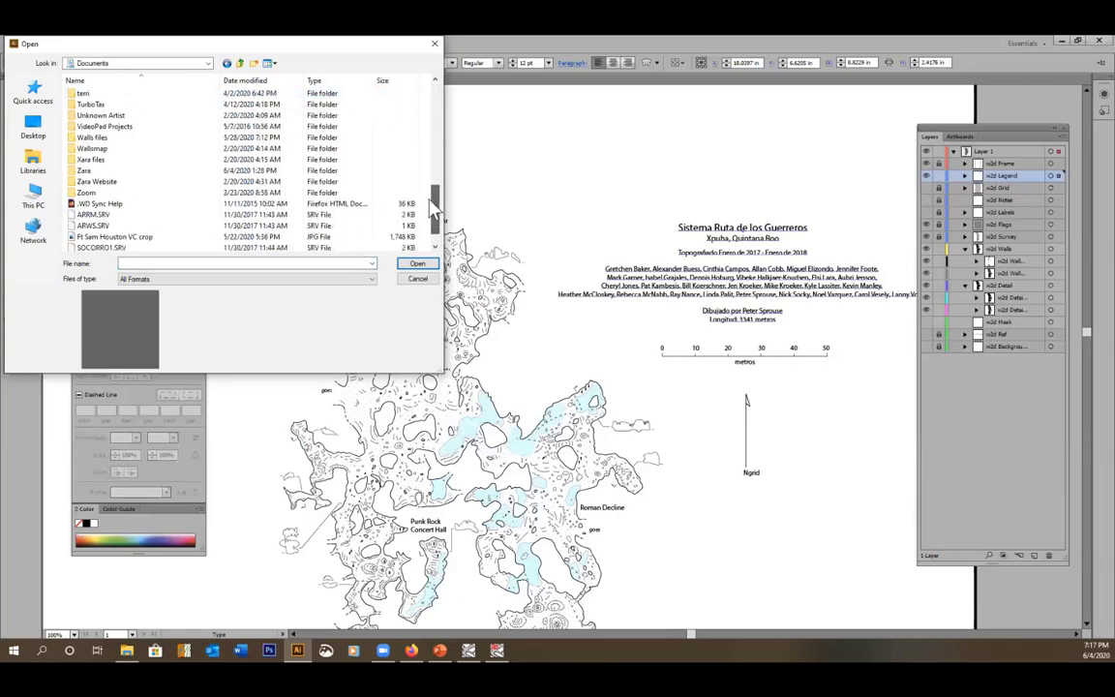
pyautogui.doubleClick(93, 138)
# Open the exported KAMBAL_w2d SVGZ file from the Quintana Roo folder inside Walls files
pyautogui.scroll(-5, 95, 188)
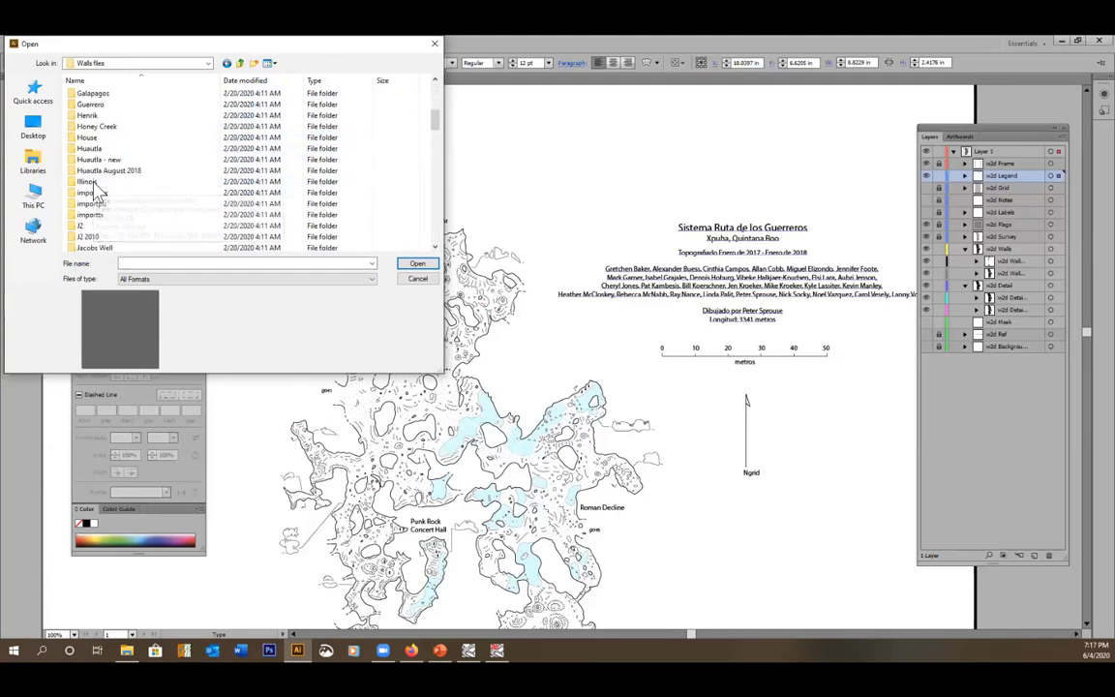
pyautogui.scroll(-3, 102, 186)
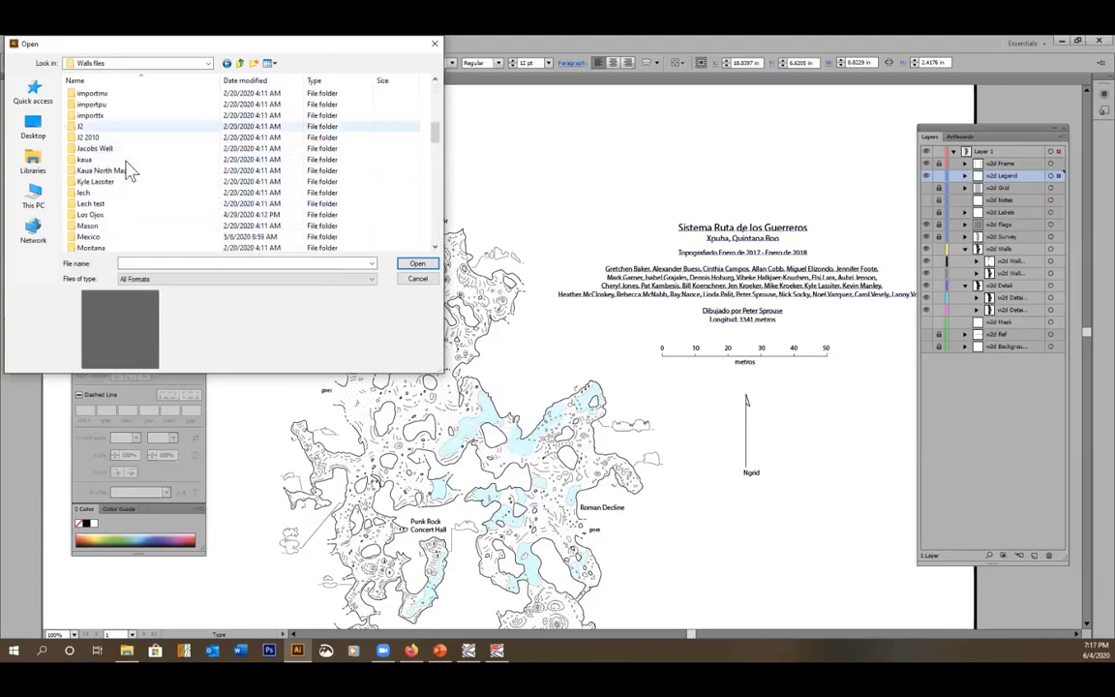
pyautogui.scroll(-4, 126, 174)
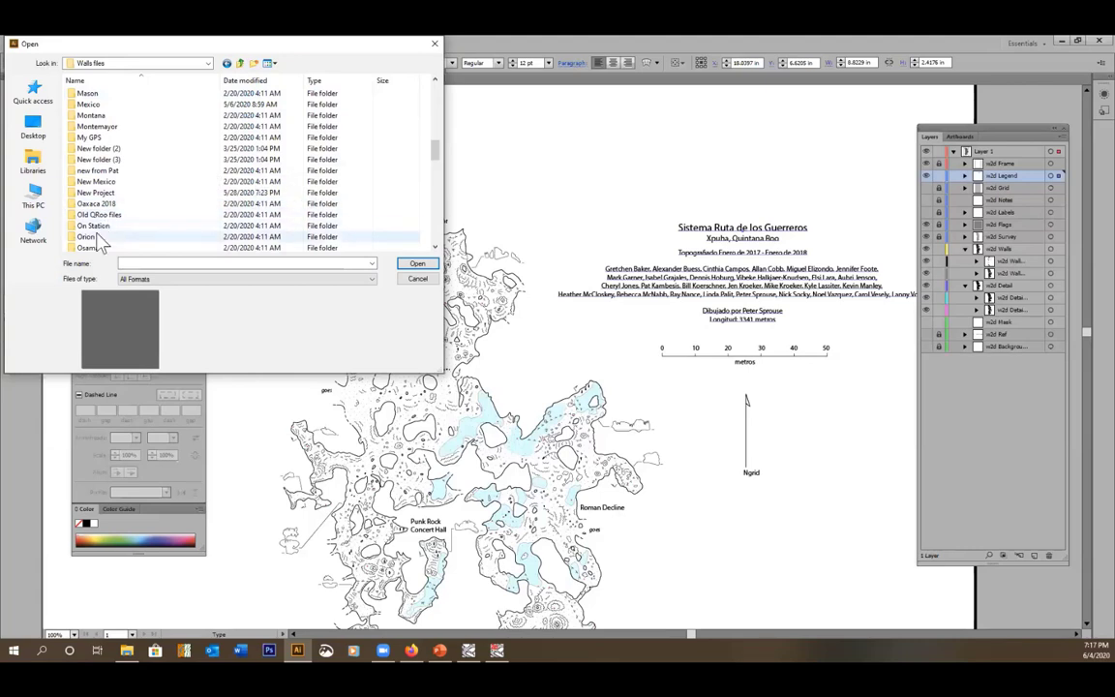
pyautogui.scroll(-2, 97, 241)
pyautogui.click(105, 239)
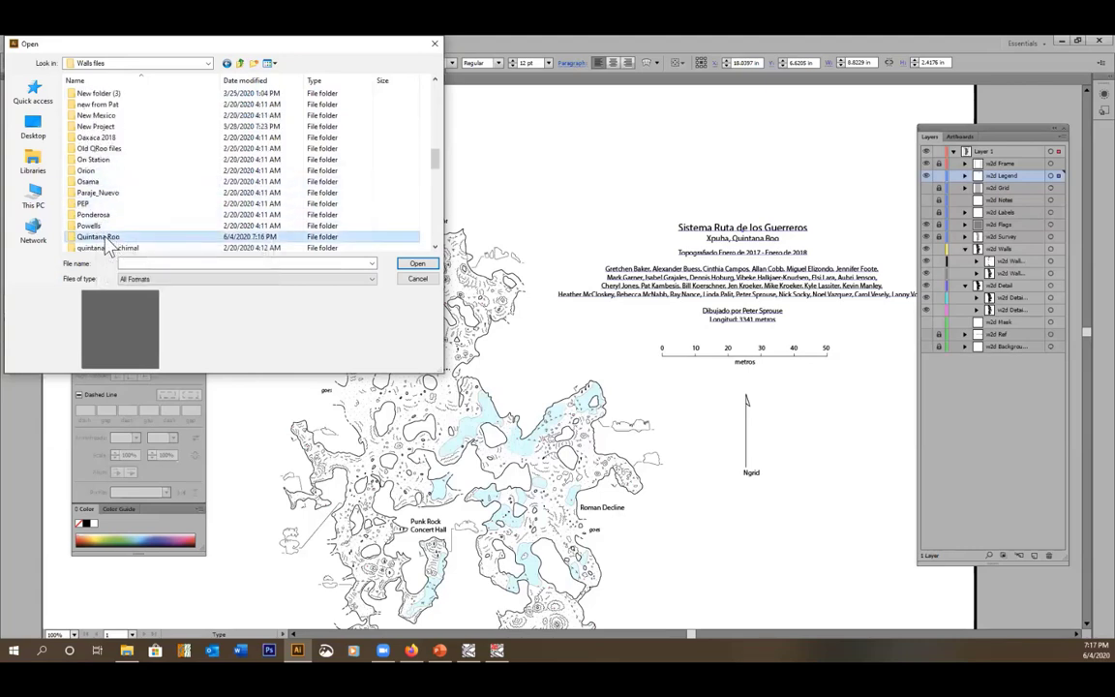
pyautogui.doubleClick(107, 240)
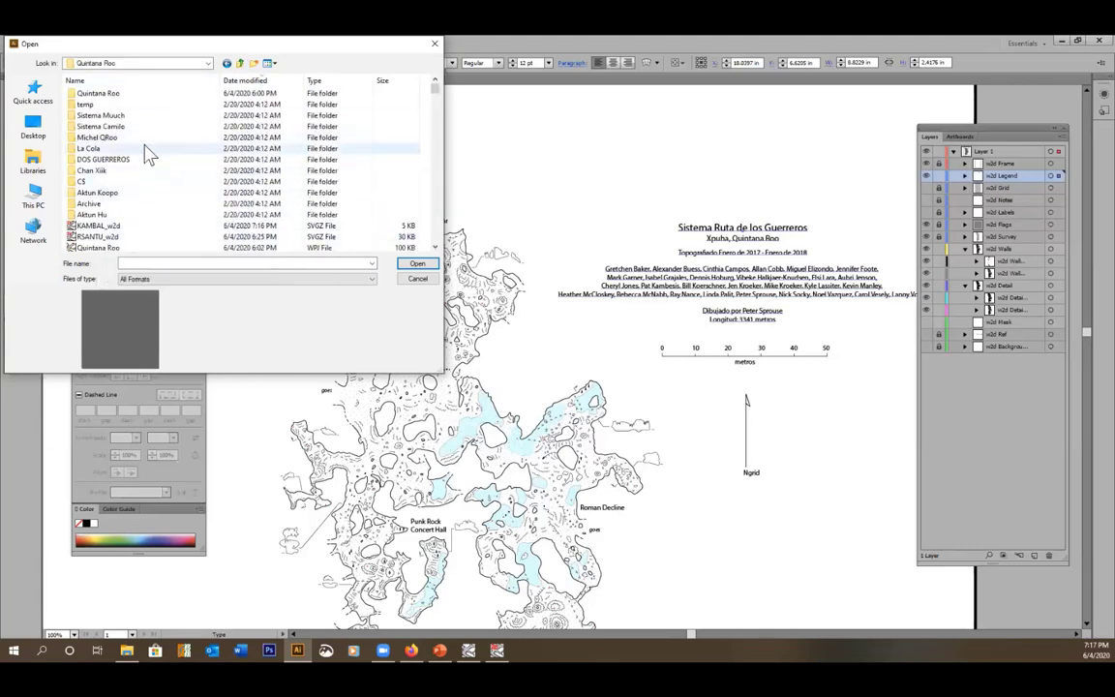
pyautogui.click(110, 228)
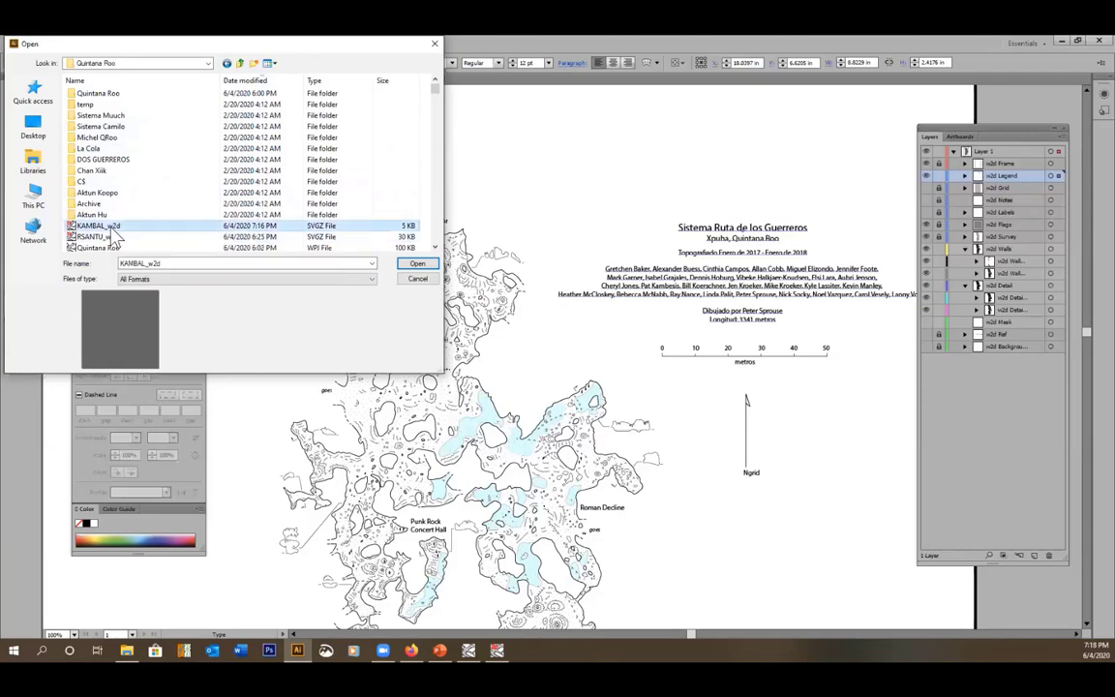
pyautogui.doubleClick(112, 229)
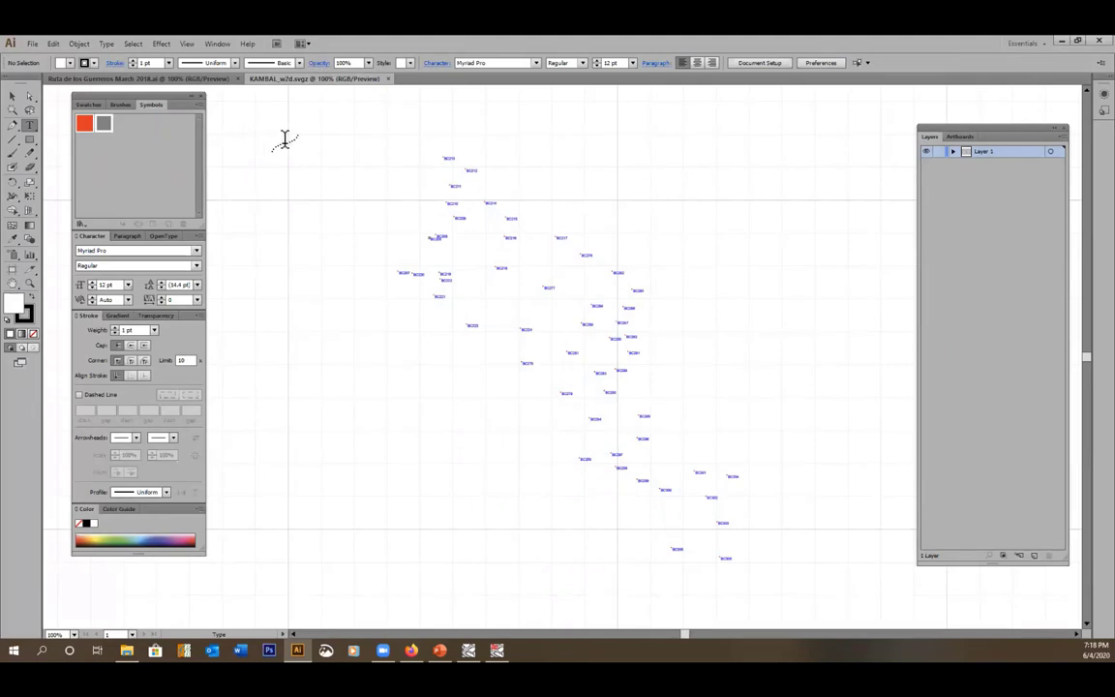
# Fit the whole artboard in the window and reposition the floating group of Symbols, Character, Stroke and Color panels
pyautogui.hotkey('ctrl', '0')
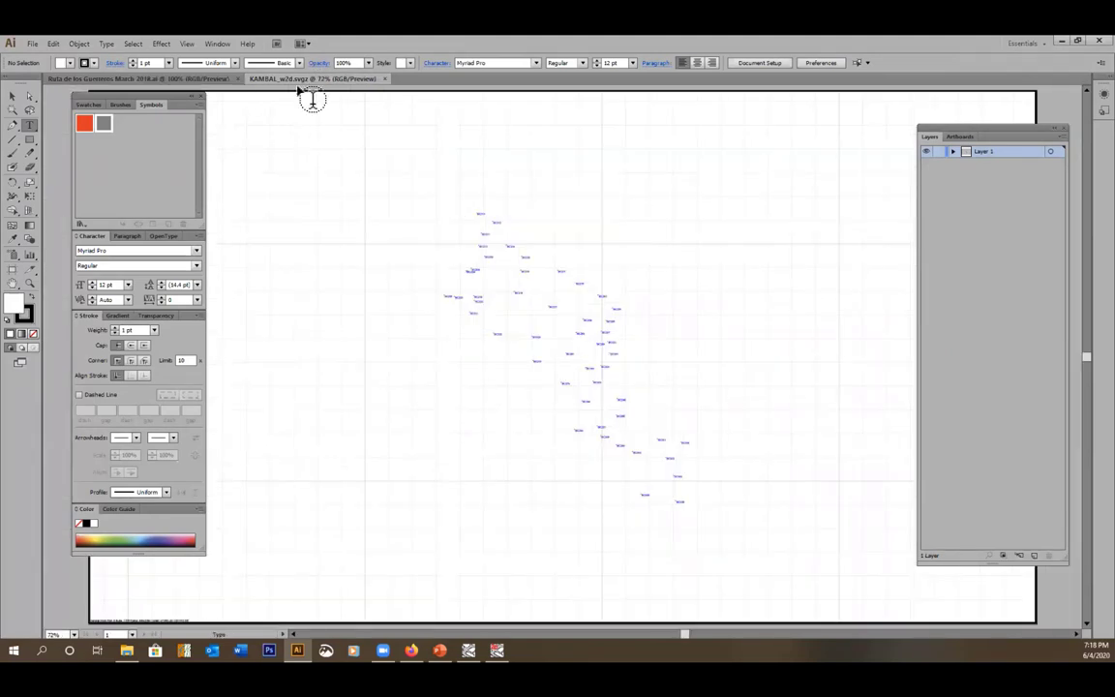
pyautogui.moveTo(165, 97); pyautogui.dragTo(0, 184)
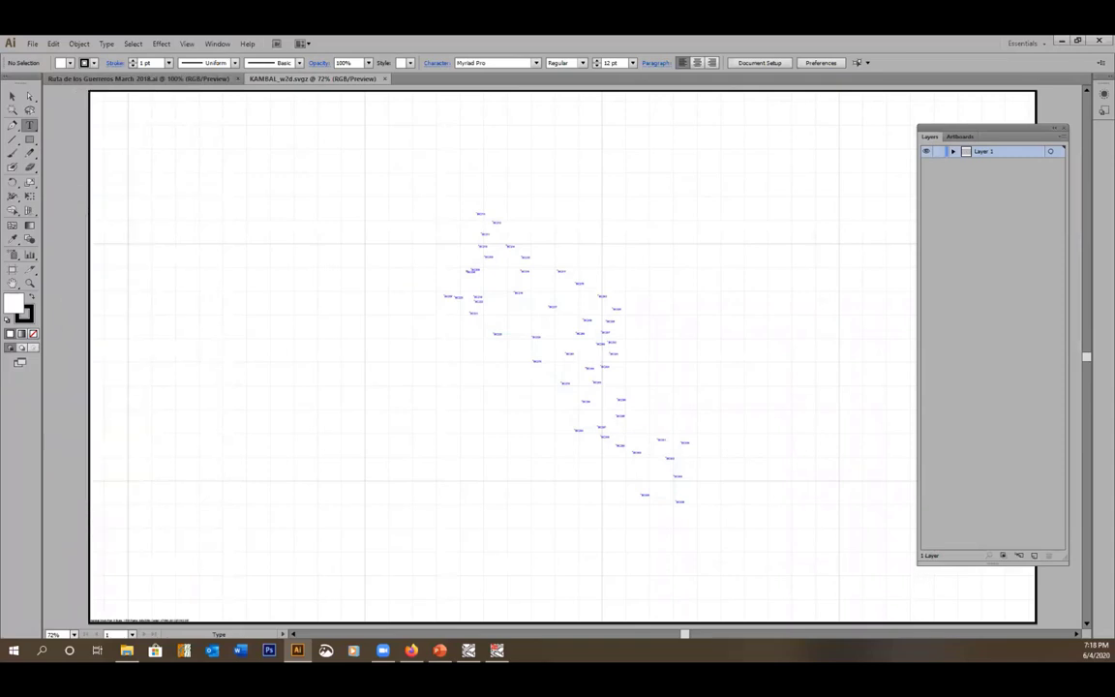
pyautogui.moveTo(0, 58)
pyautogui.mouseDown()
pyautogui.moveTo(2, 72)
pyautogui.moveTo(218, 98)
pyautogui.moveTo(216, 120)
pyautogui.mouseUp()
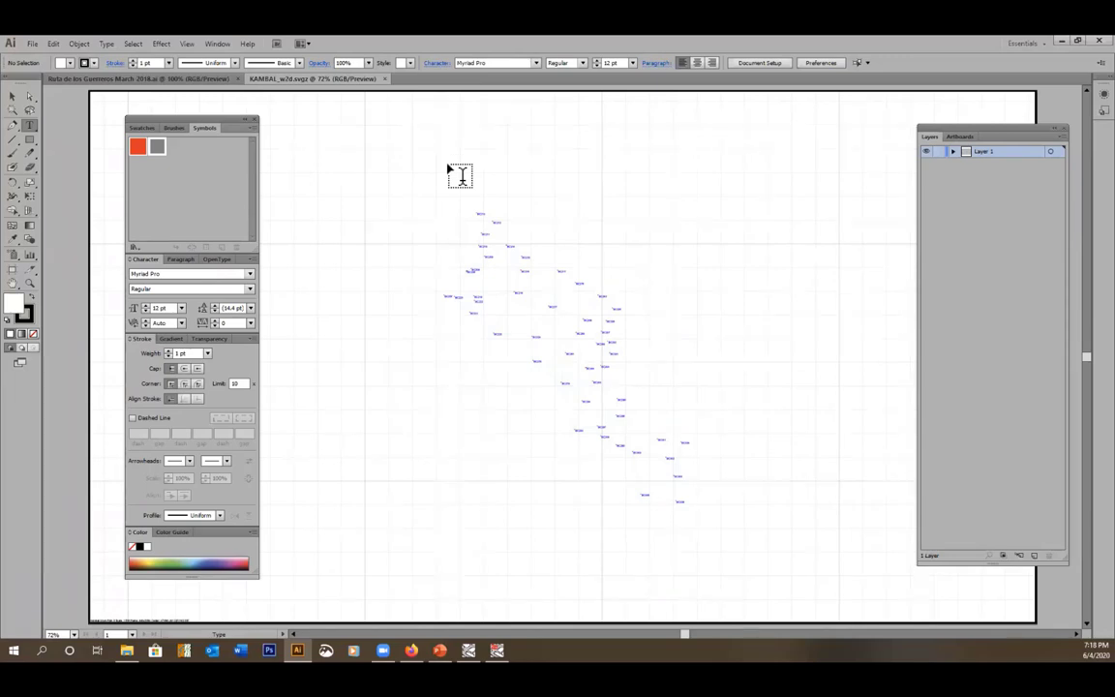
# Begin saving the map under a new file, choosing the Adobe Illustrator (*.AI) format and the Illustrator files folder in Documents
pyautogui.click(33, 45)
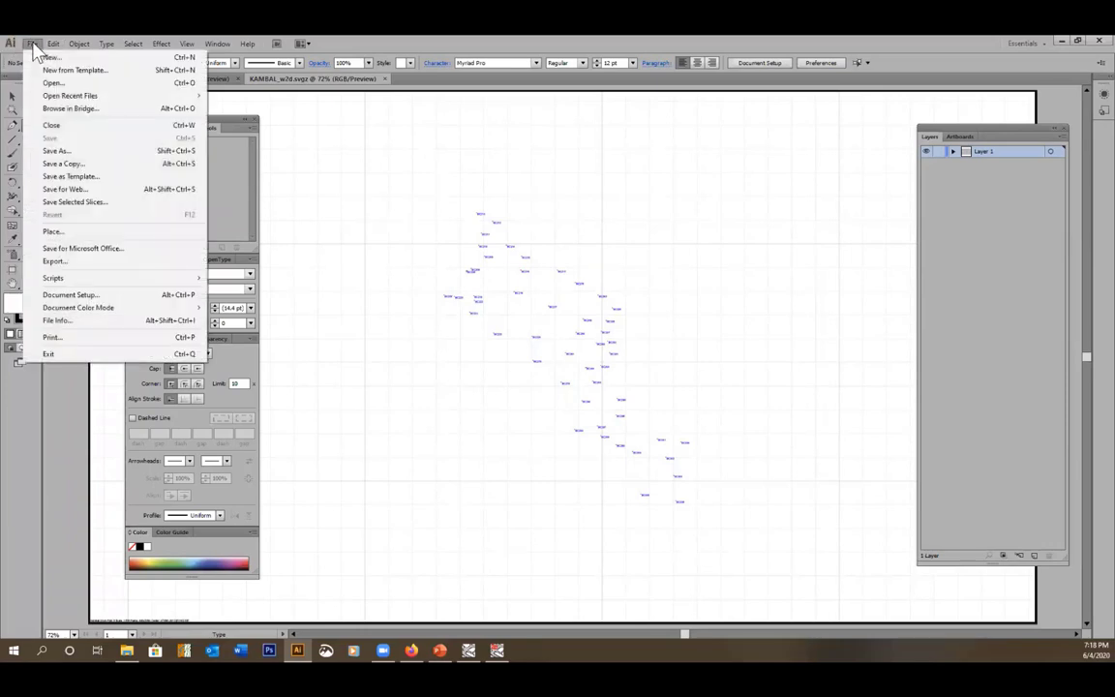
pyautogui.click(81, 152)
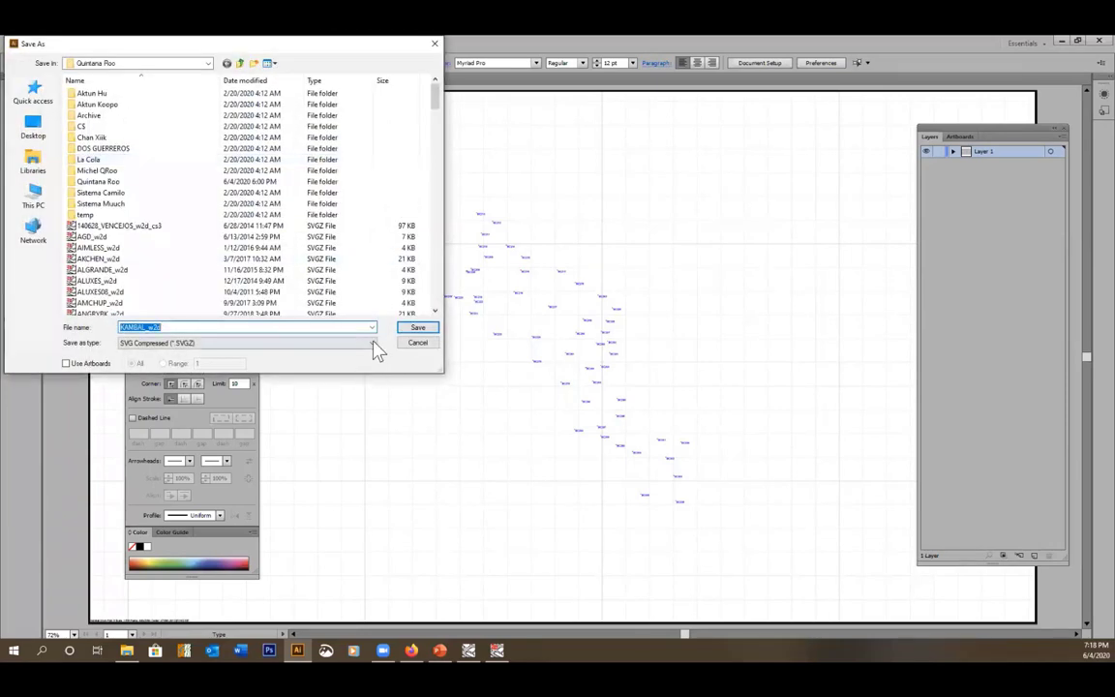
pyautogui.click(373, 343)
pyautogui.click(160, 354)
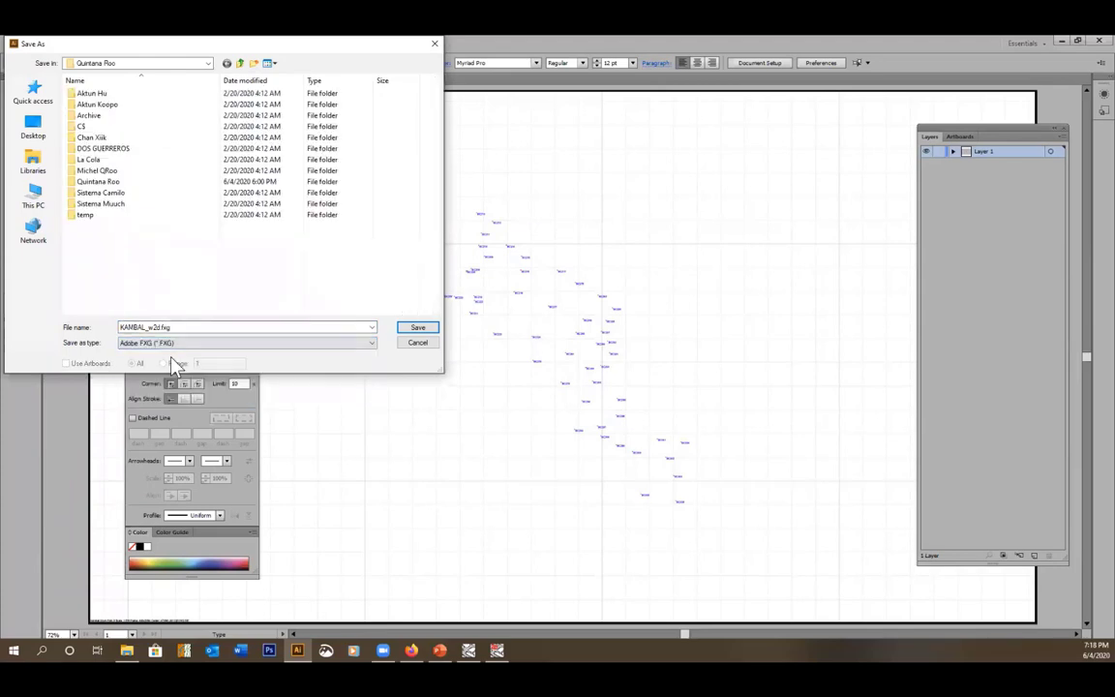
pyautogui.click(373, 343)
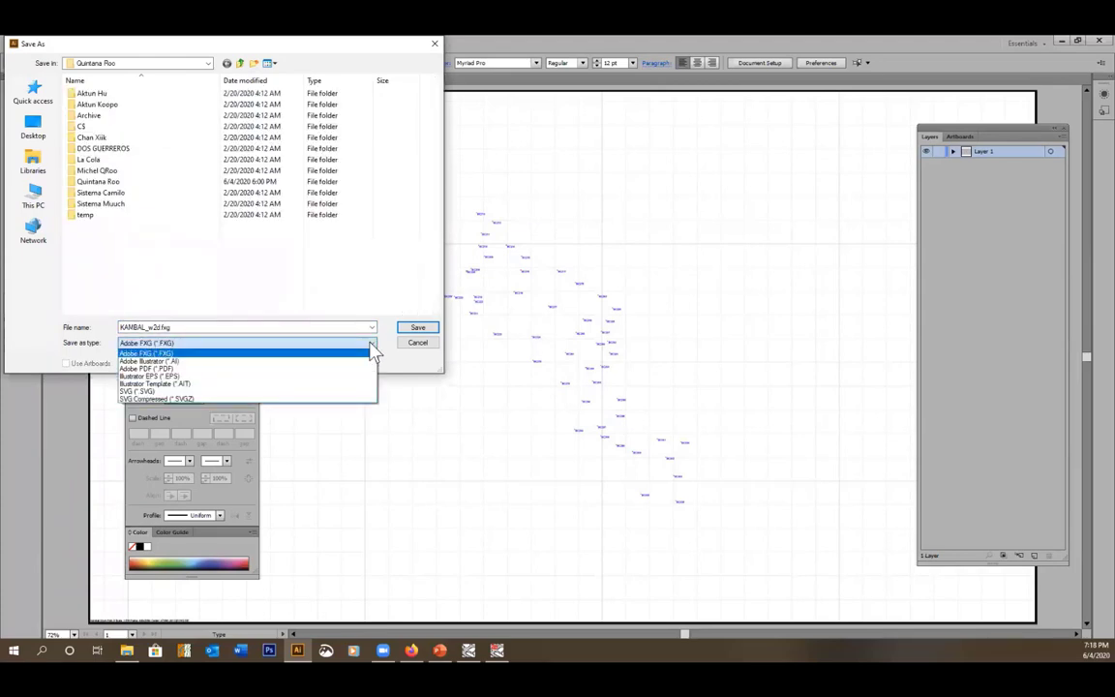
pyautogui.click(179, 361)
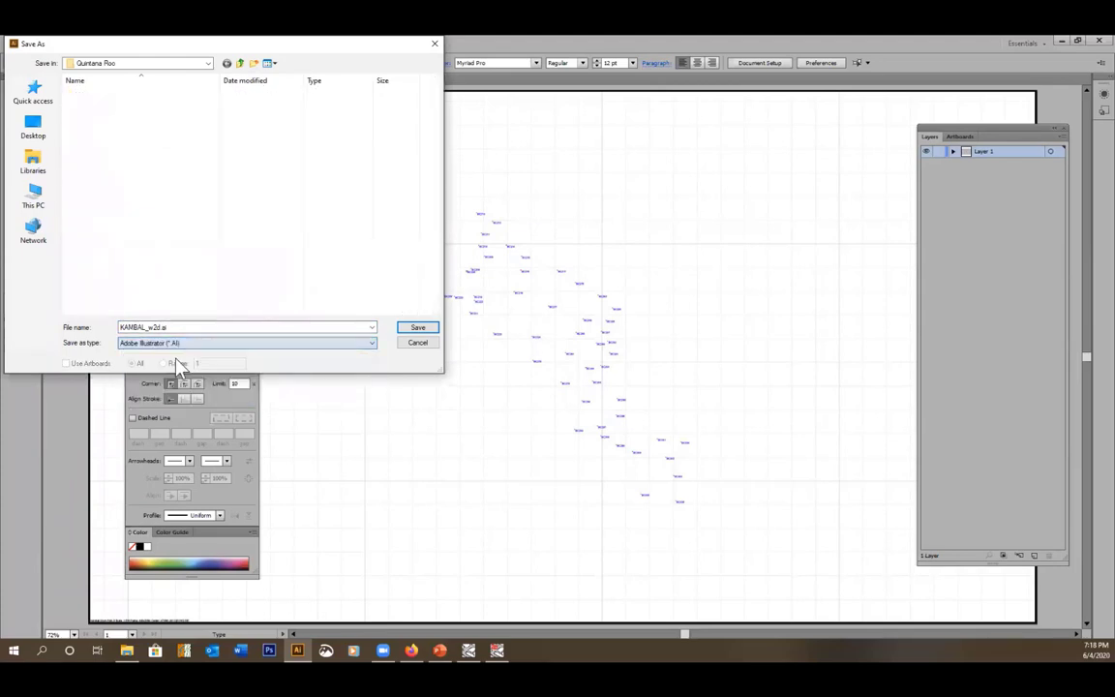
pyautogui.click(33, 164)
pyautogui.doubleClick(235, 95)
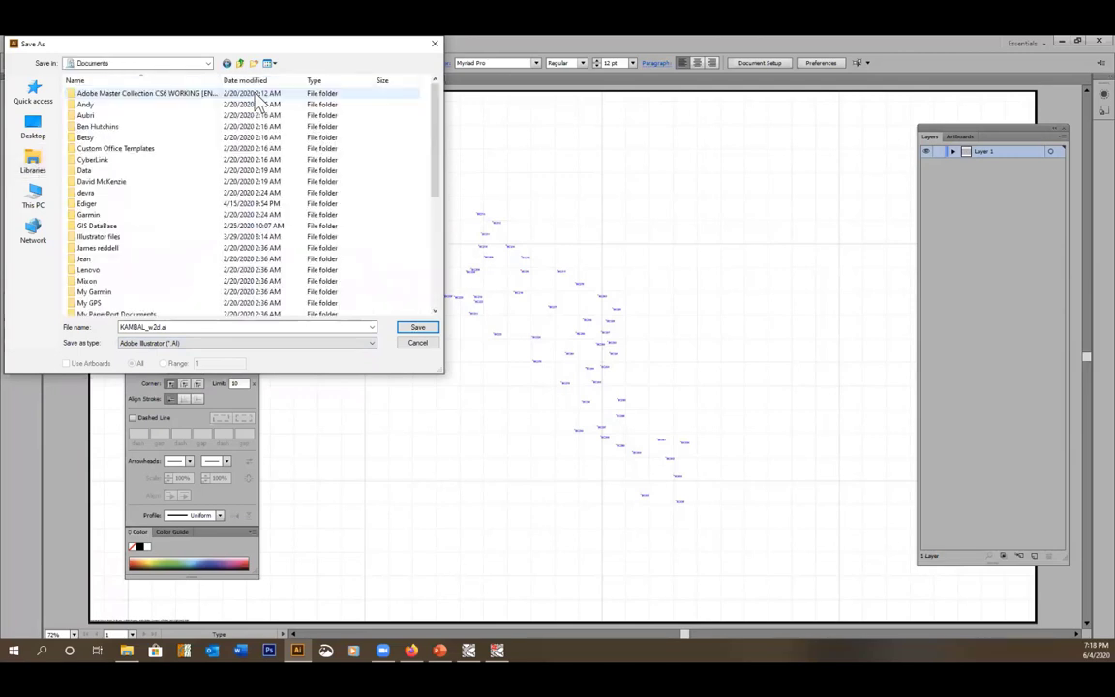
pyautogui.doubleClick(111, 238)
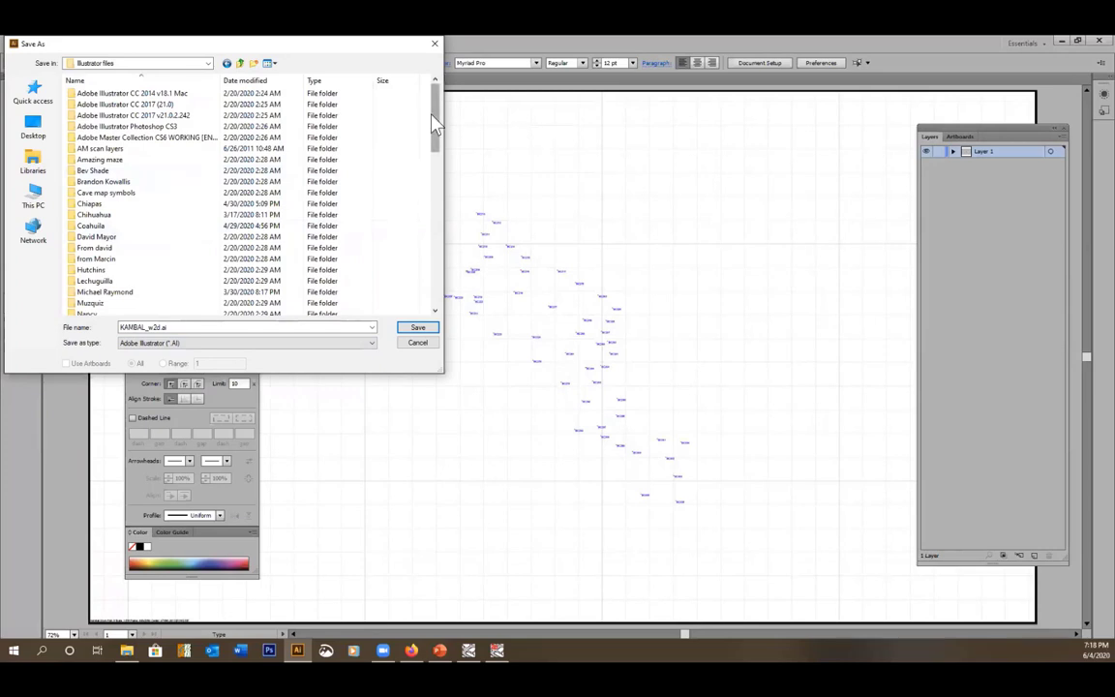
# Name the file Kambal Otoch and save it as Illustrator CS6 with PDF compatibility and compression
pyautogui.doubleClick(163, 328)
pyautogui.click(162, 327)
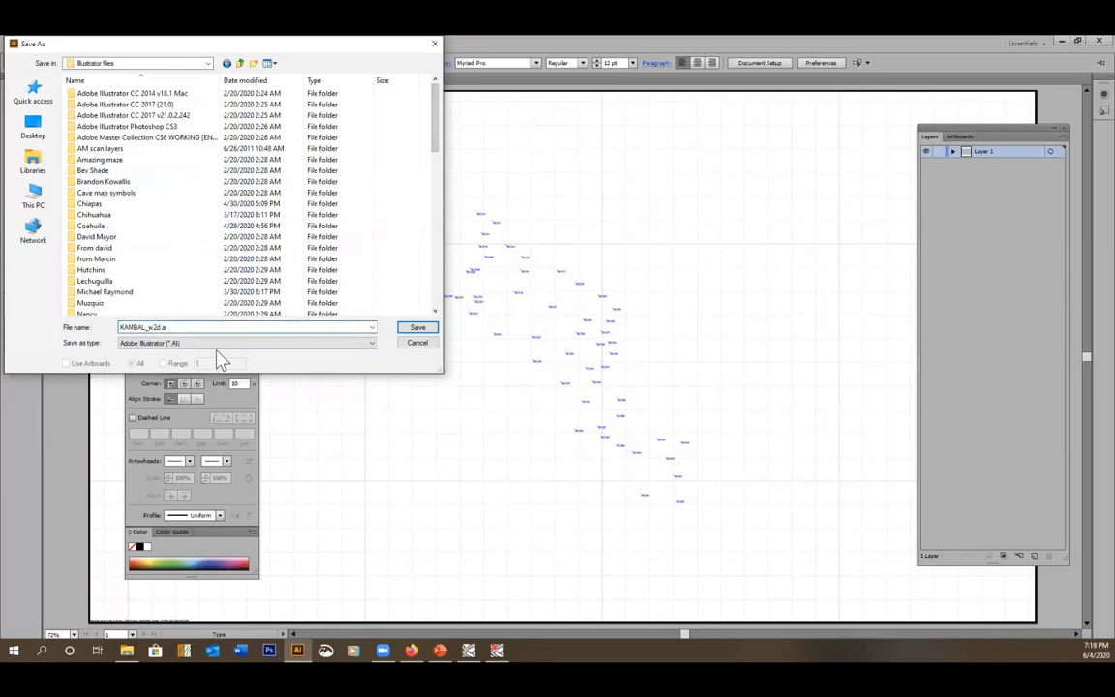
pyautogui.press('BackSpace')
pyautogui.press('BackSpace')
pyautogui.press('BackSpace')
pyautogui.press('BackSpace')
pyautogui.press('BackSpace')
pyautogui.press('BackSpace')
pyautogui.press('BackSpace')
pyautogui.press('BackSpace')
pyautogui.press('BackSpace')
pyautogui.press('BackSpace')
pyautogui.write('Kambal Otoch')
pyautogui.click(418, 329)
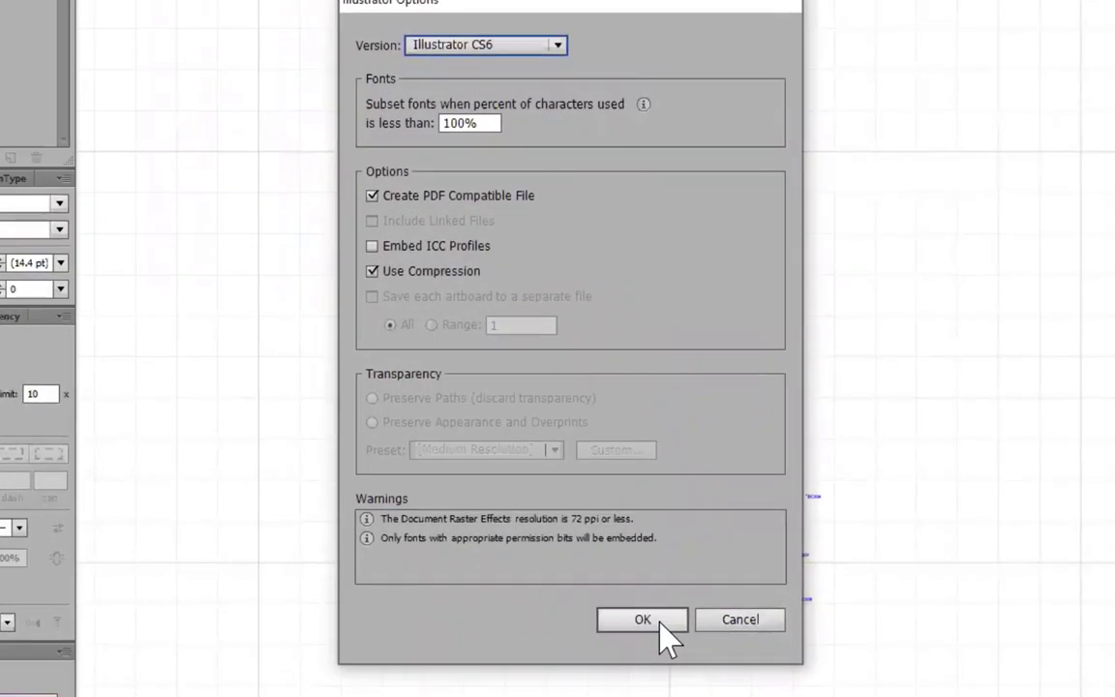
pyautogui.click(659, 622)
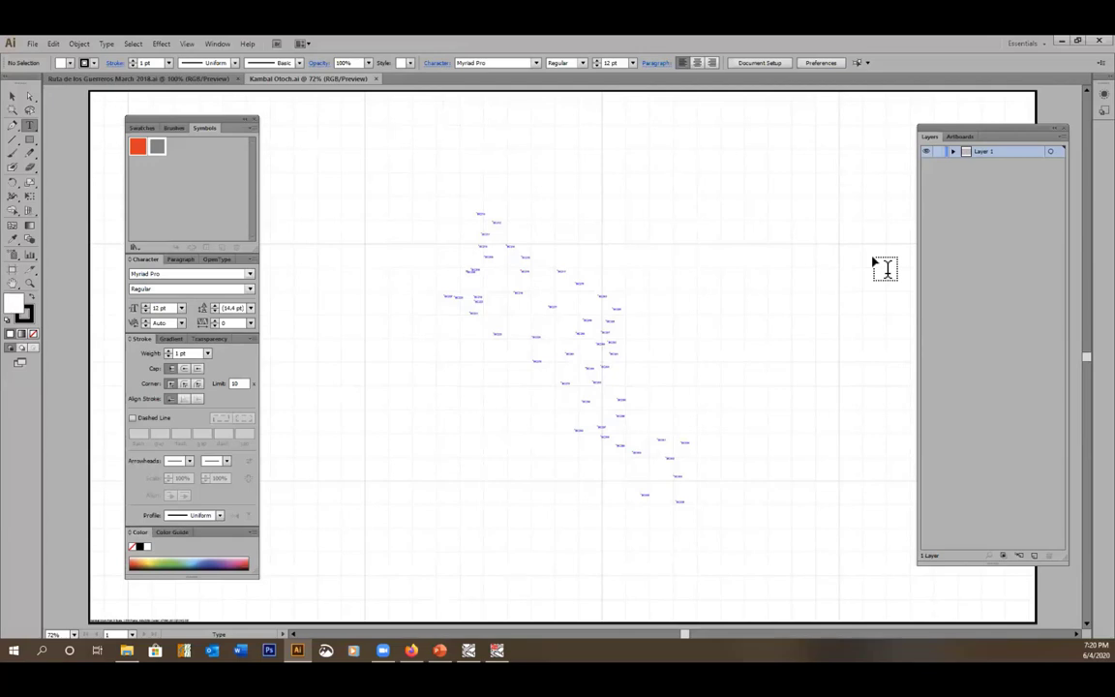
# Expand Layer 1 to list its w2d groups and start loading an external script file
pyautogui.click(953, 152)
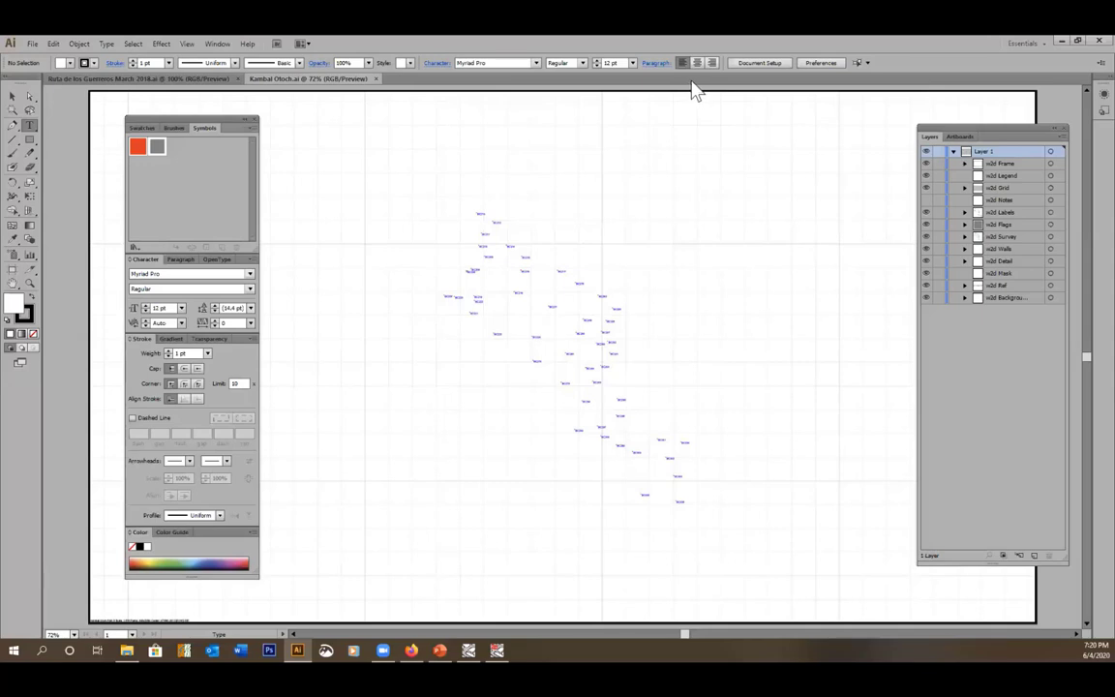
pyautogui.click(33, 43)
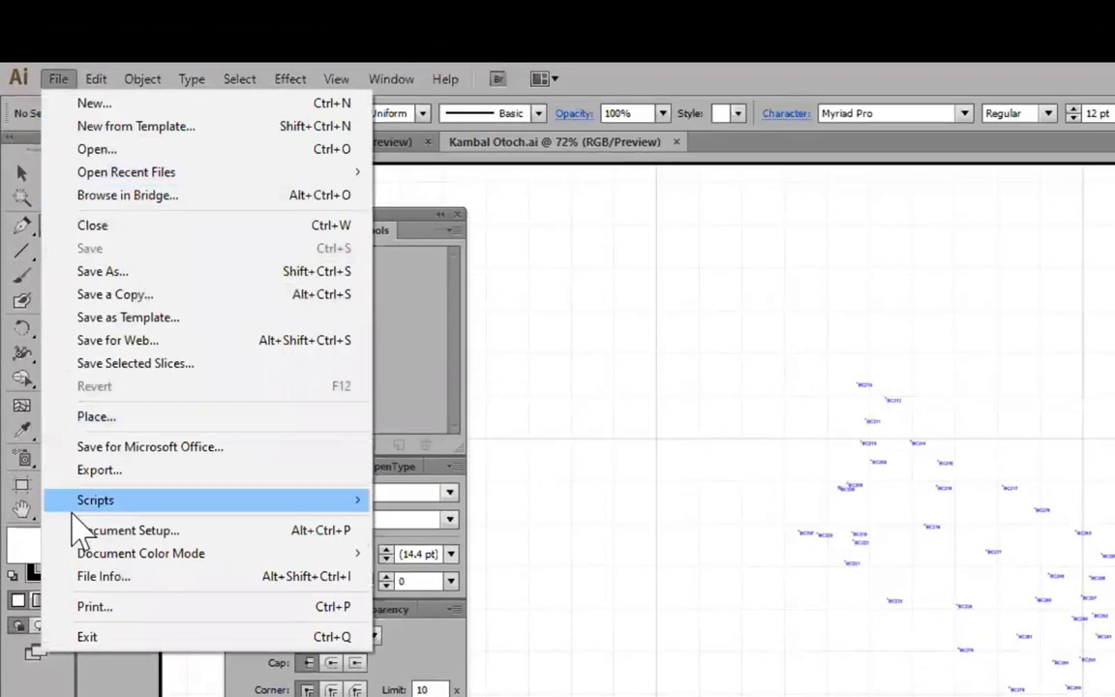
pyautogui.moveTo(70, 503)
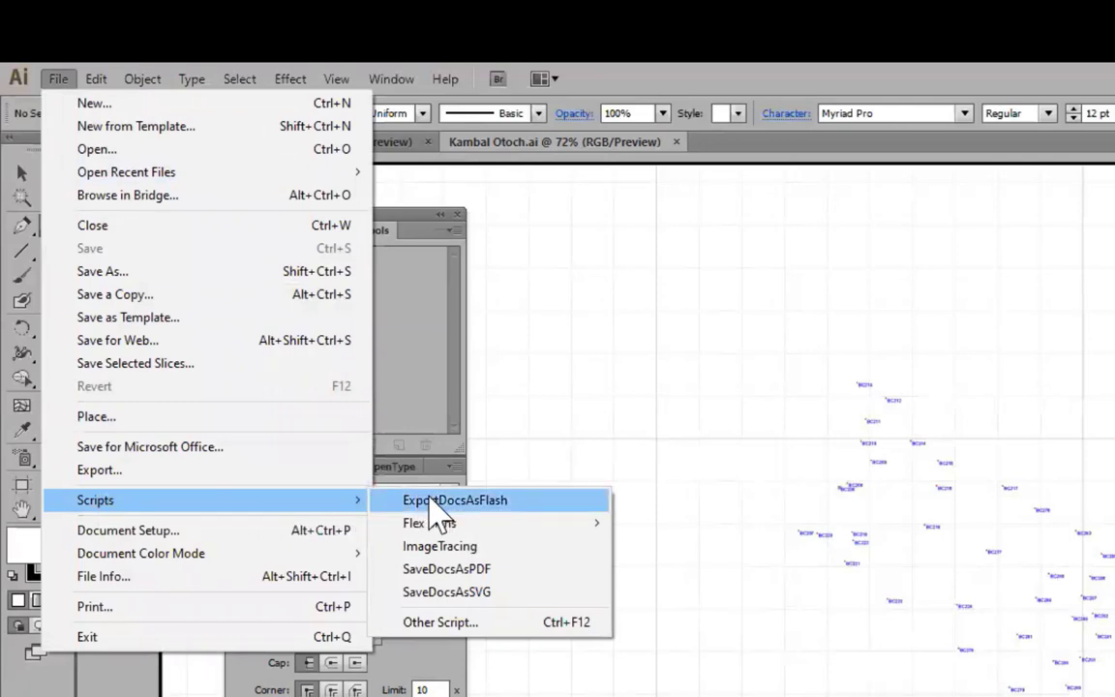
pyautogui.click(468, 623)
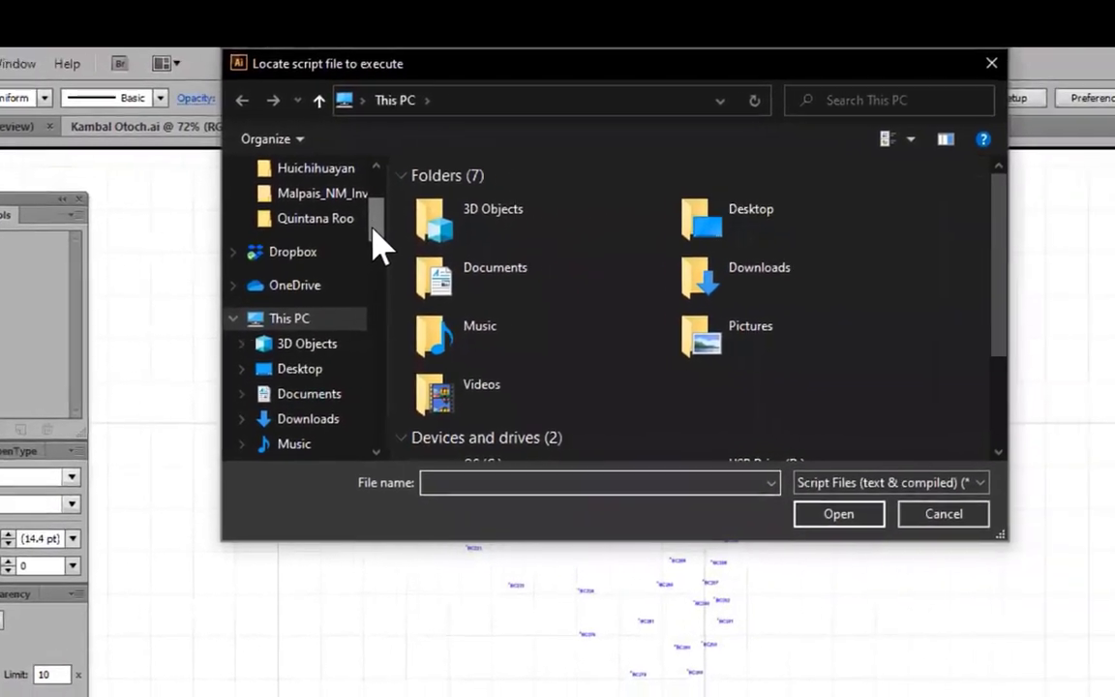
# Run the w2dGroupsToLayers script from C:\Program Files (x86)\Walls and accept converting the w2d groups to layers
pyautogui.moveTo(681, 250); pyautogui.dragTo(680, 294)
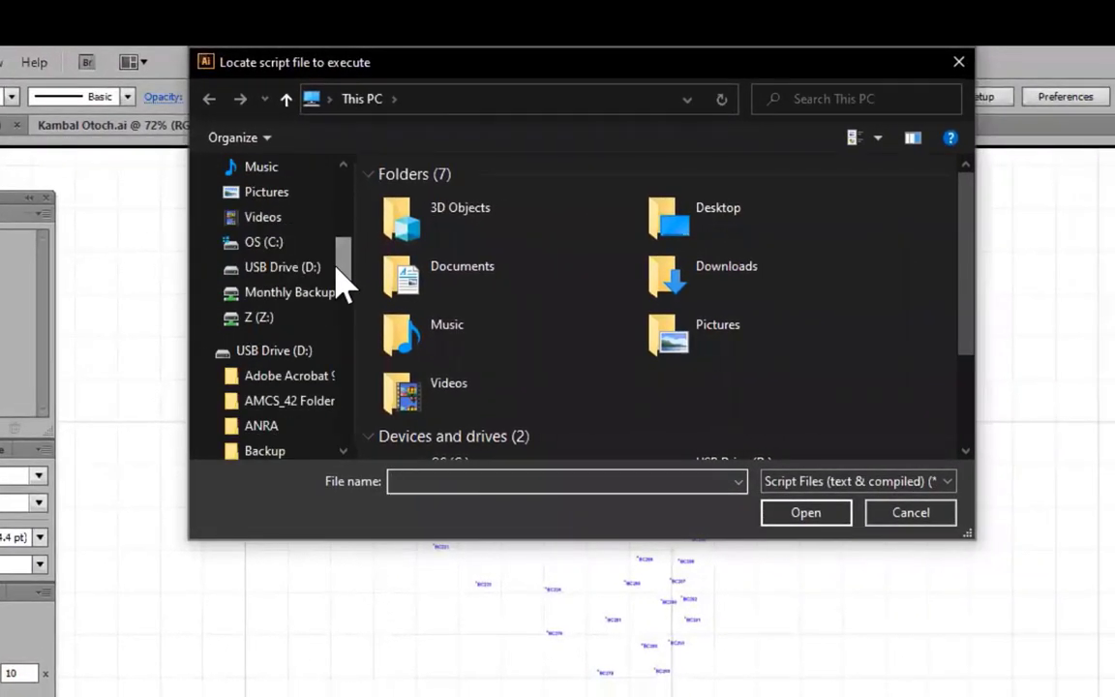
pyautogui.click(271, 244)
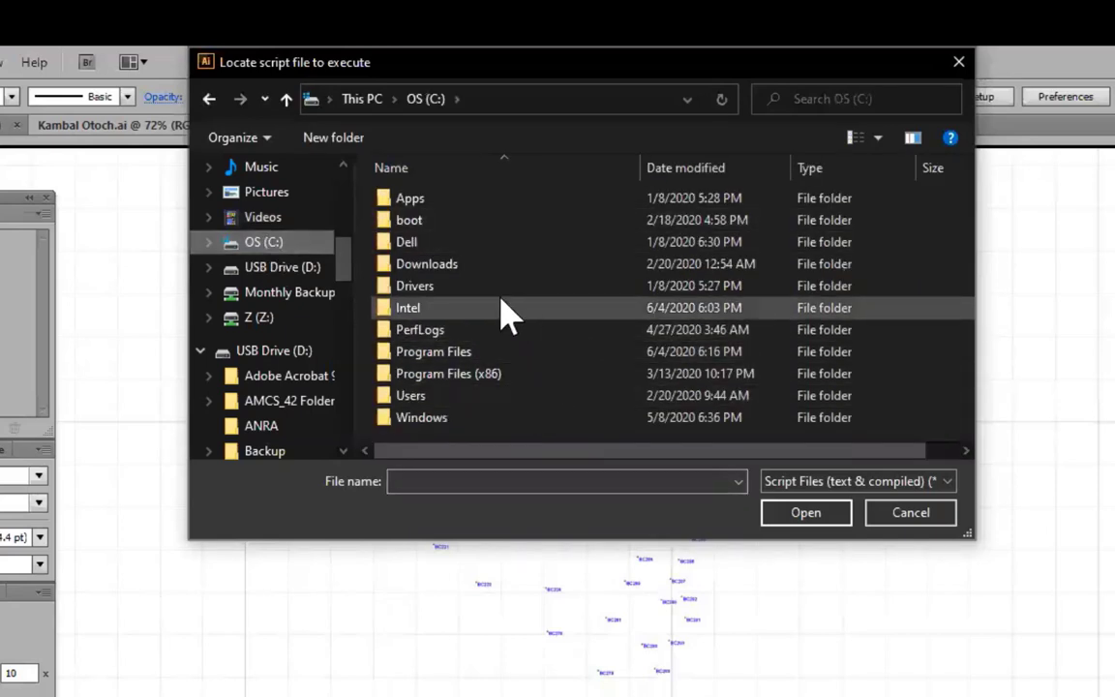
pyautogui.doubleClick(477, 375)
pyautogui.scroll(-12, 548, 299)
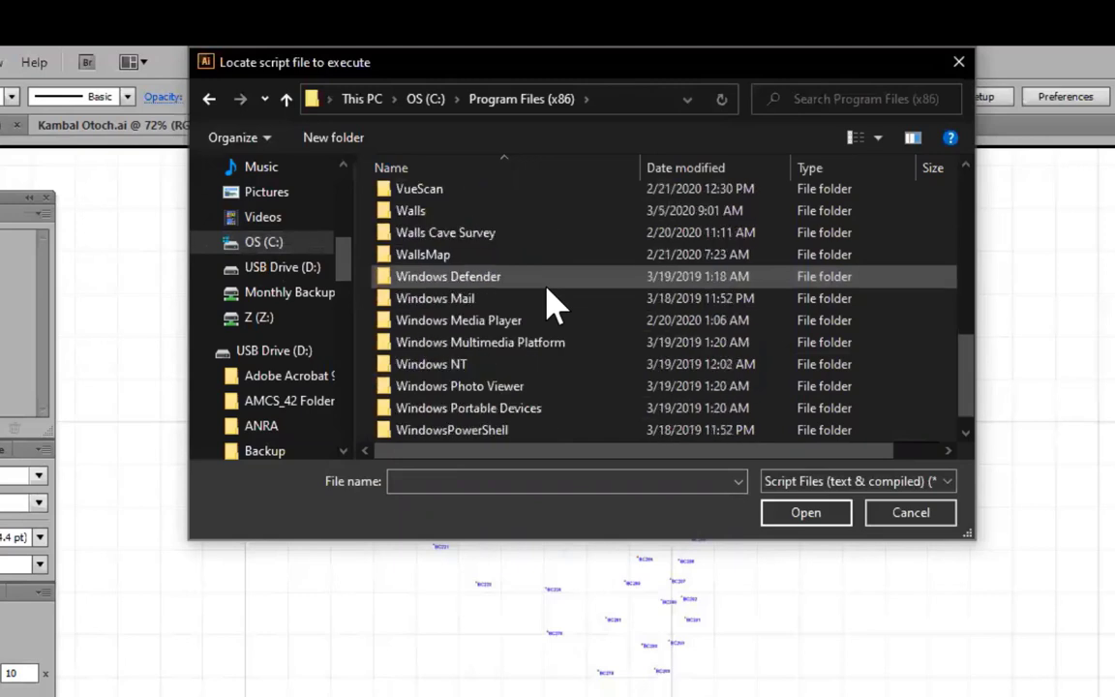
pyautogui.doubleClick(408, 213)
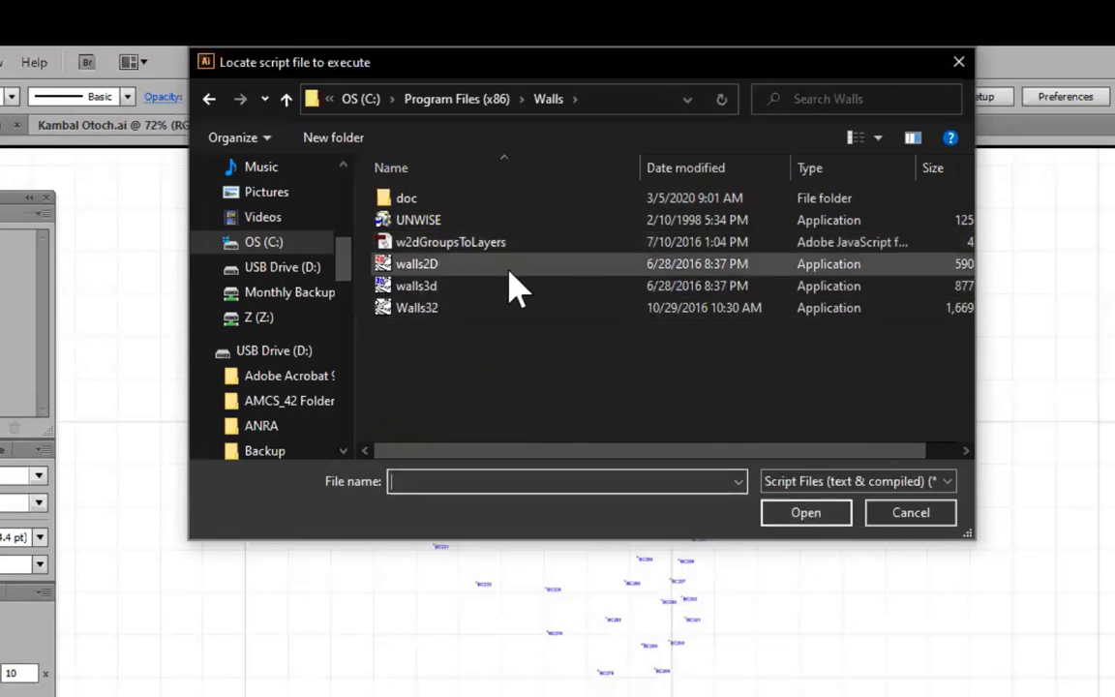
pyautogui.click(470, 242)
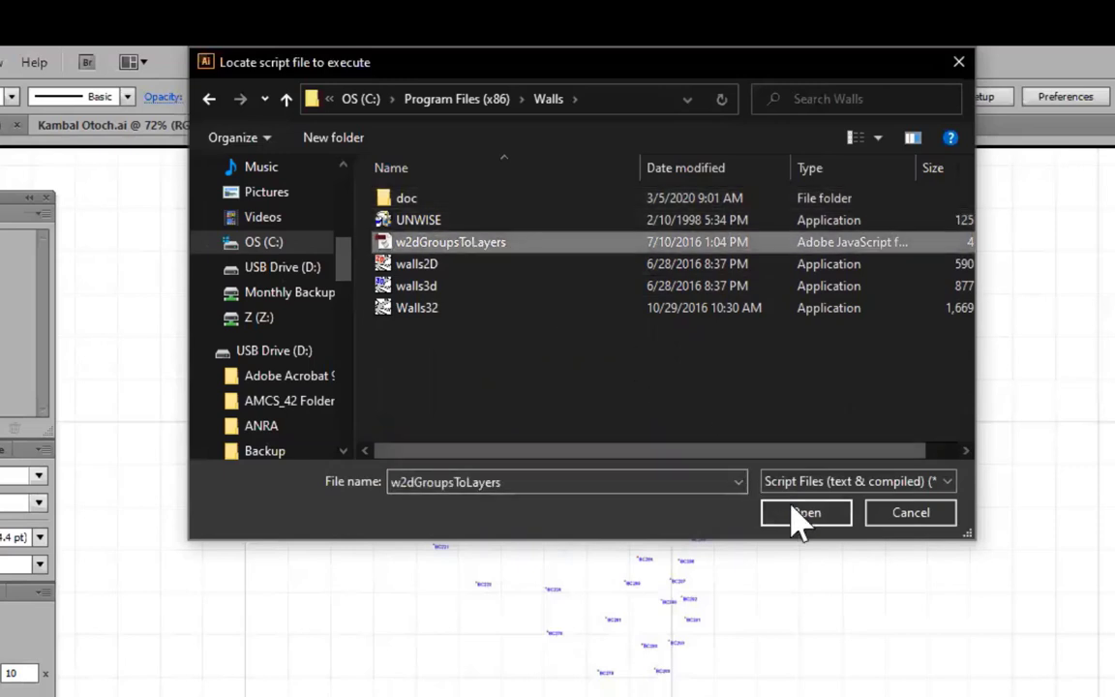
pyautogui.click(803, 515)
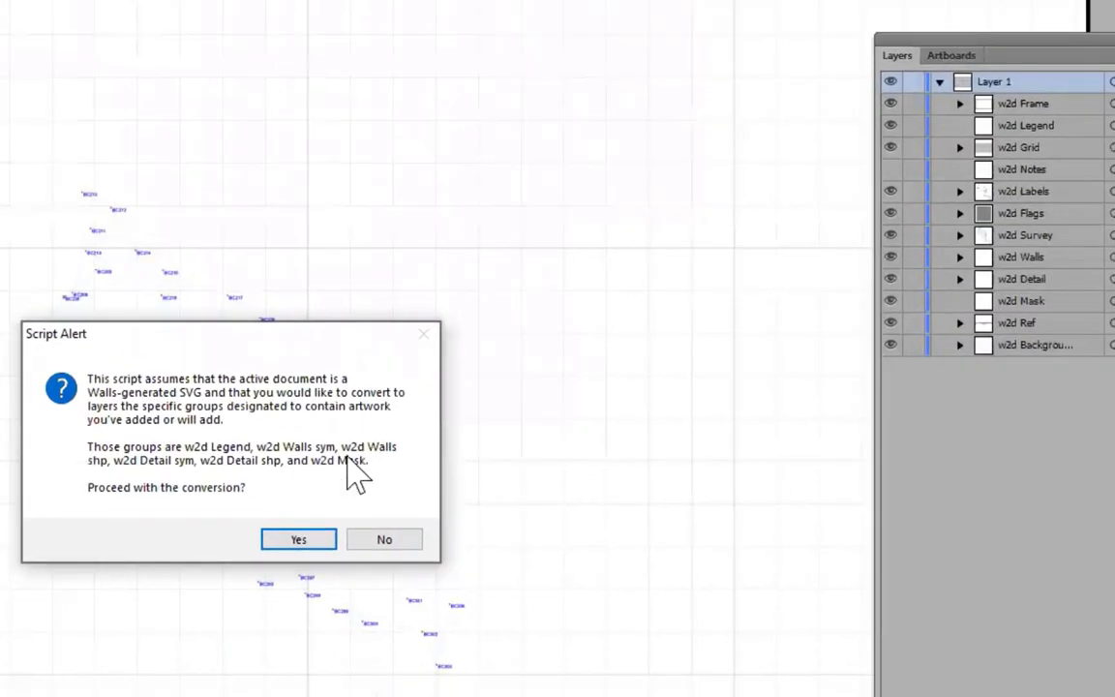
pyautogui.click(320, 543)
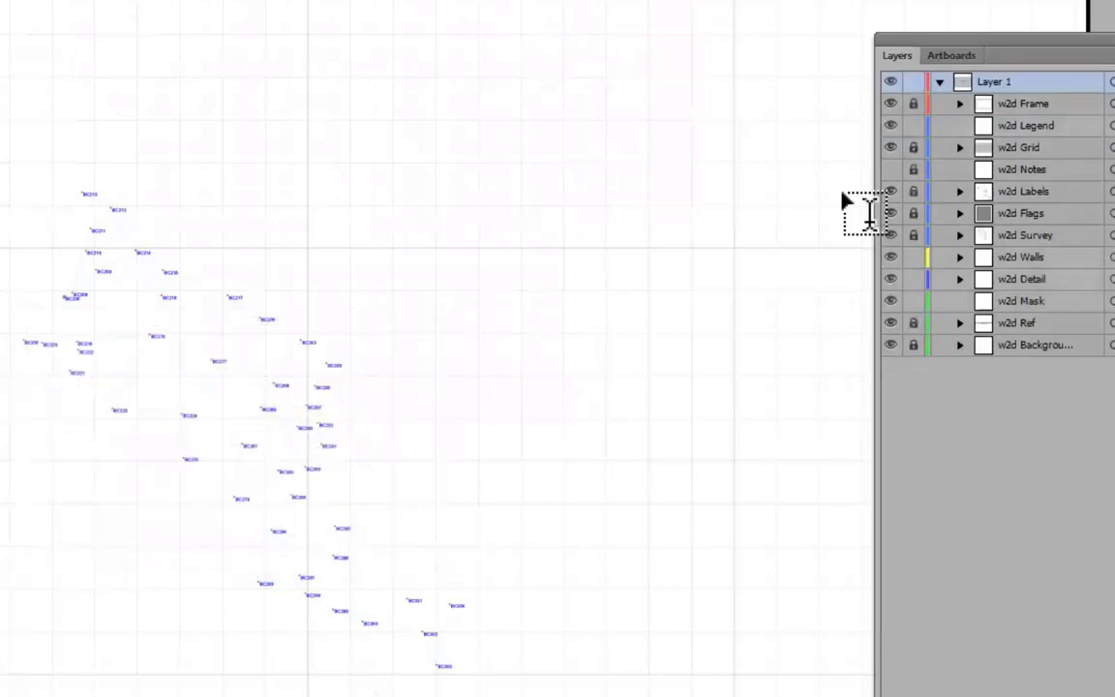
# Move the floating Layers panel farther in over the artboard and select the w2d Survey layer
pyautogui.moveTo(1026, 46); pyautogui.dragTo(913, 49)
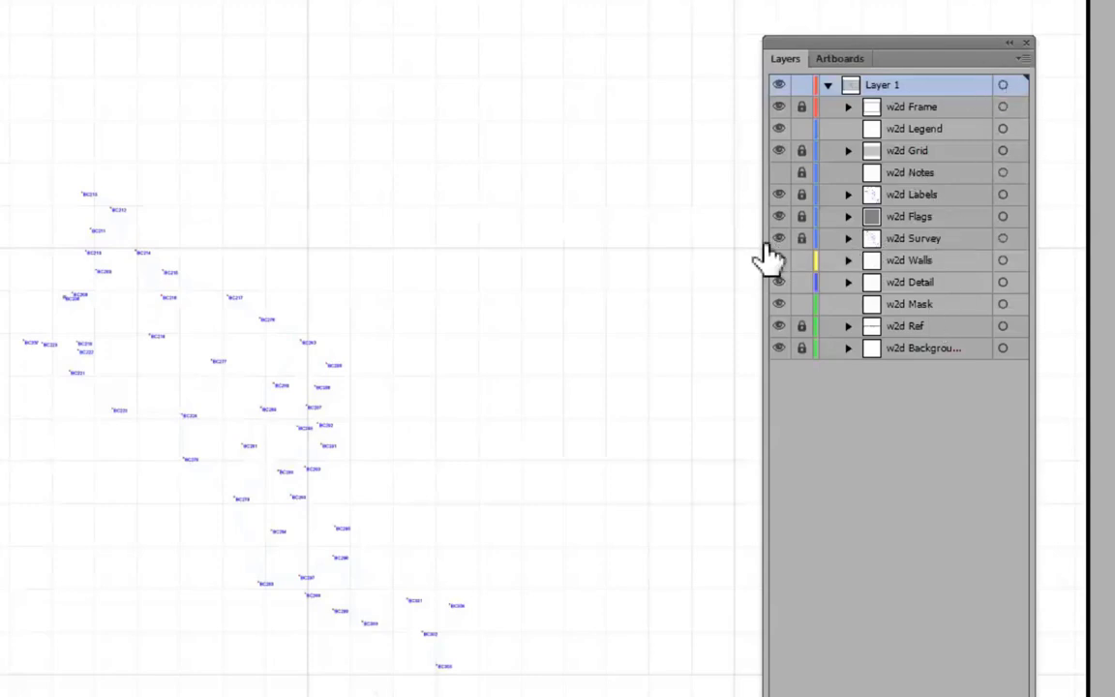
pyautogui.click(949, 242)
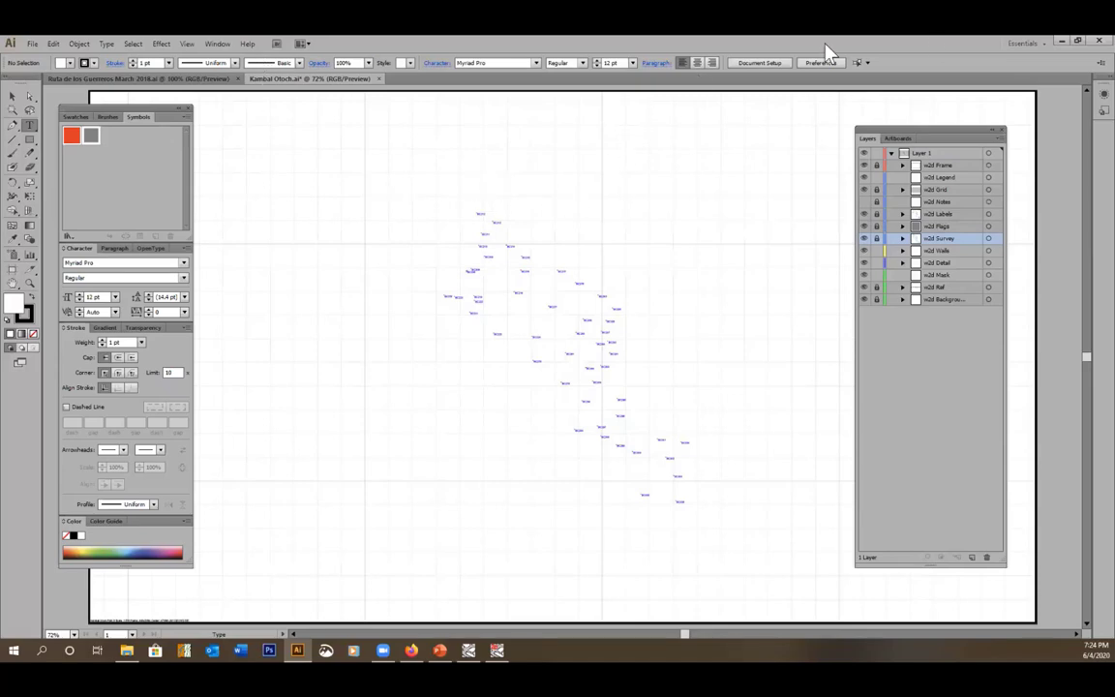
# Open the QR symbols library from Documents > Illustrator files > Quintana Roo, move its floating panel over the artboard and lengthen it
pyautogui.click(217, 44)
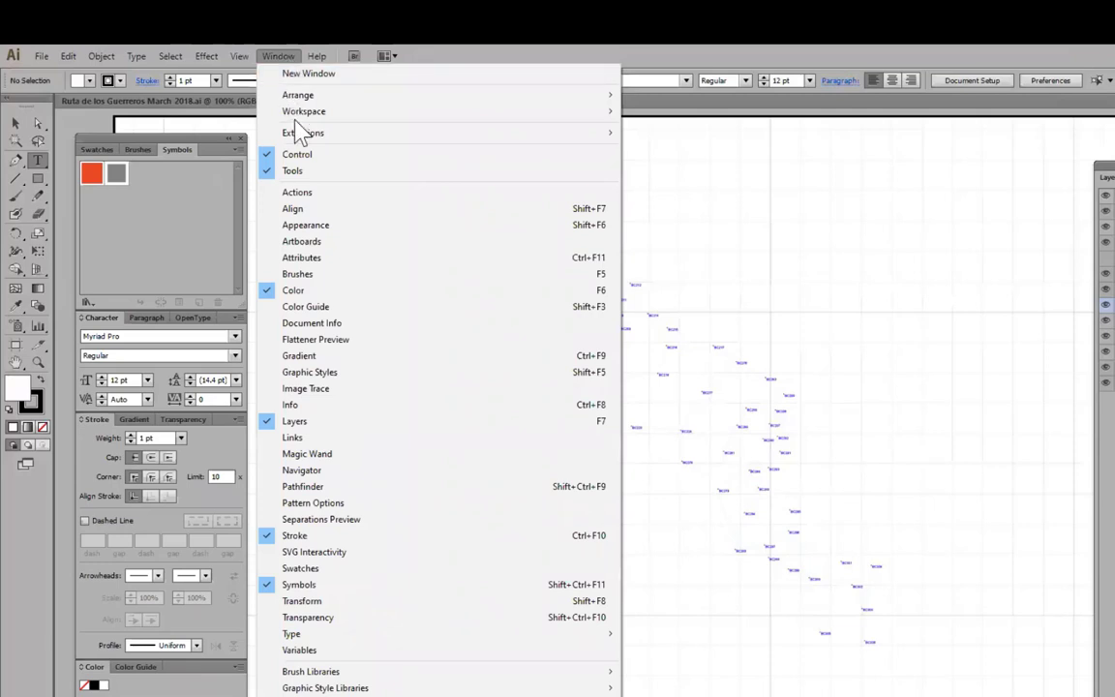
pyautogui.moveTo(324, 696)
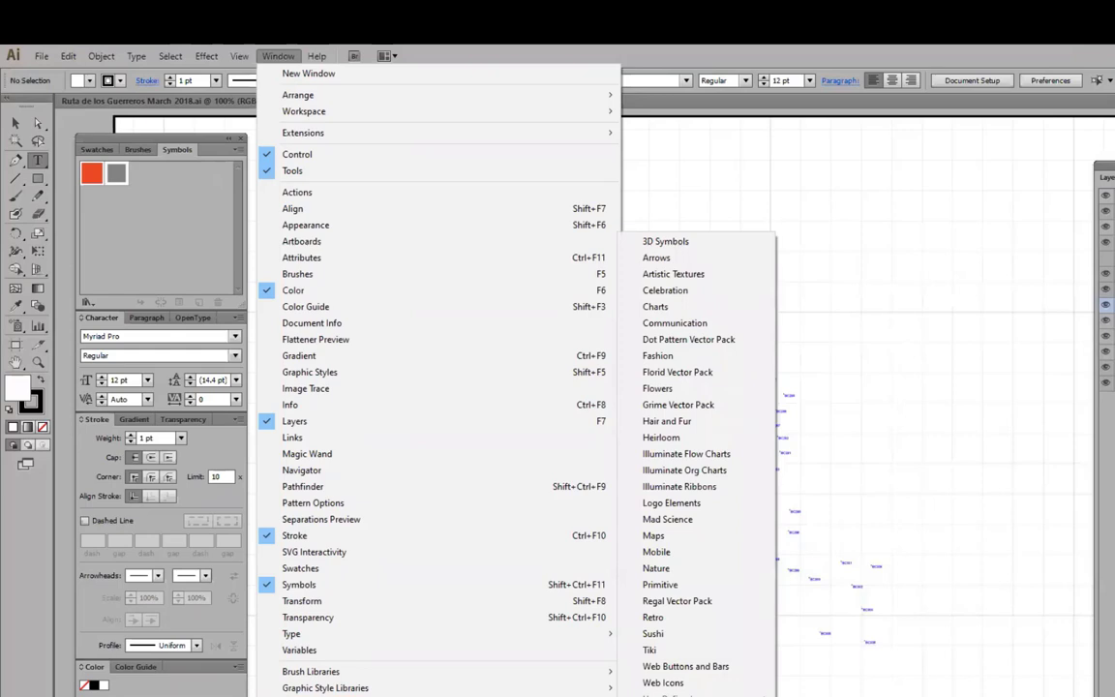
pyautogui.click(672, 696)
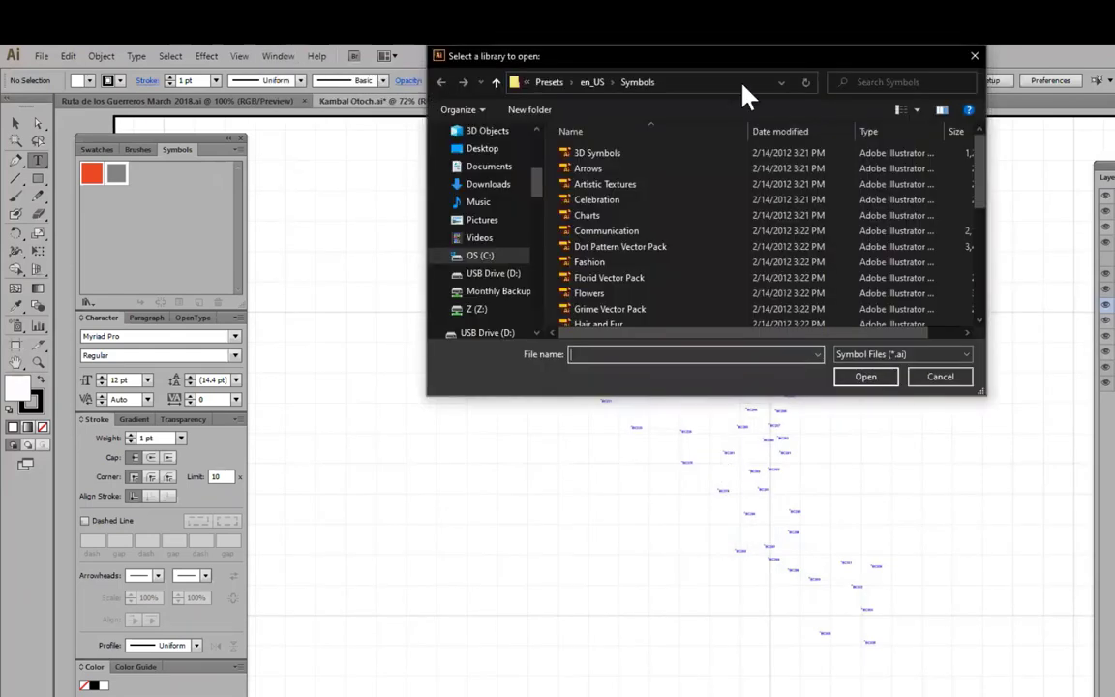
pyautogui.click(492, 166)
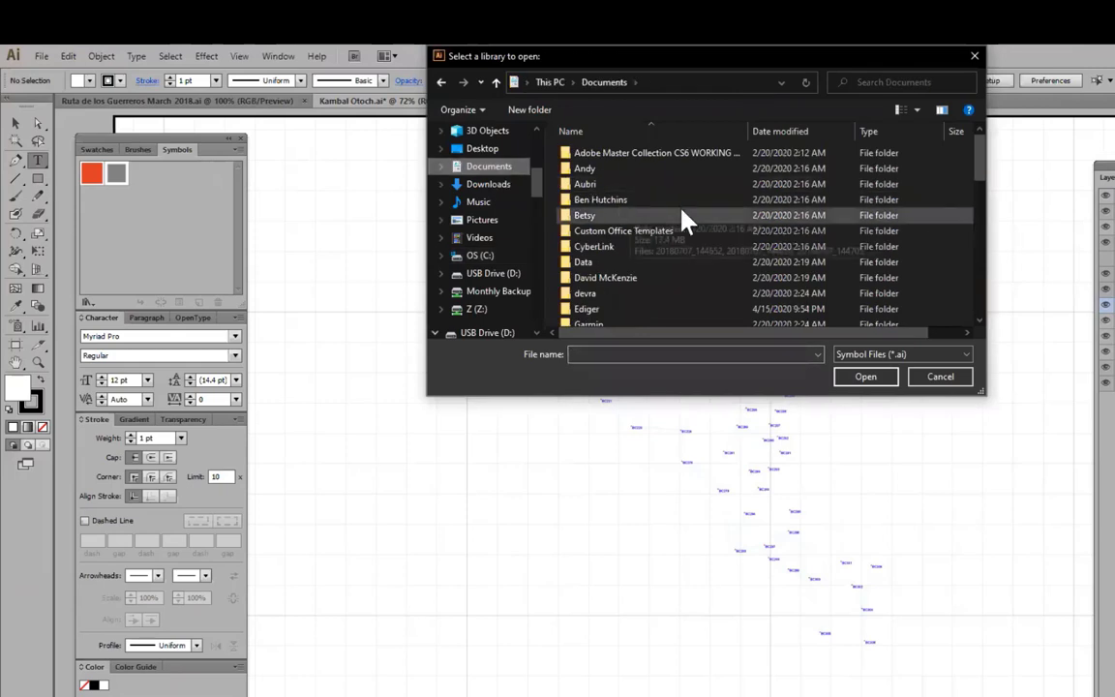
pyautogui.scroll(-2, 683, 223)
pyautogui.scroll(-1, 677, 231)
pyautogui.doubleClick(604, 227)
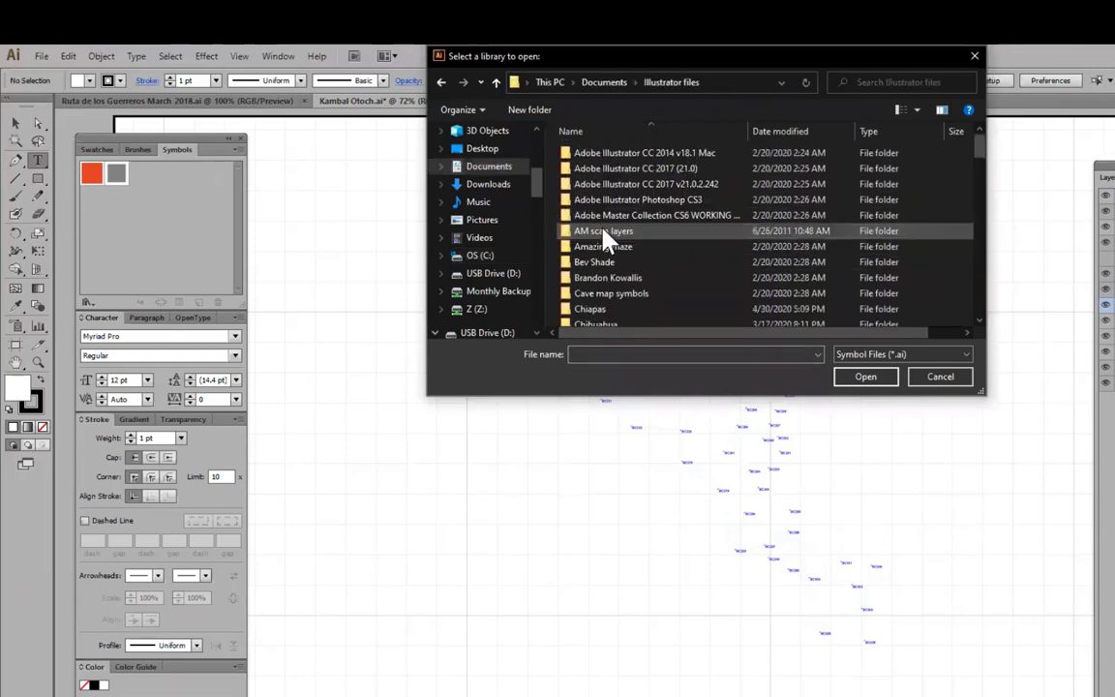
pyautogui.scroll(-5, 603, 240)
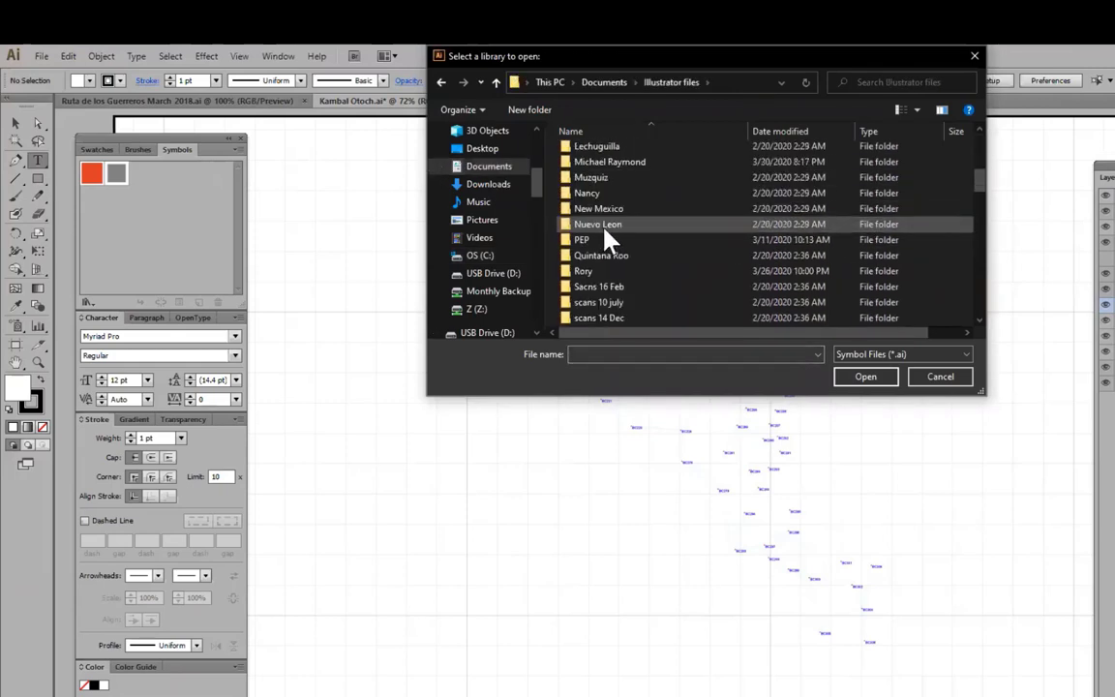
pyautogui.doubleClick(601, 256)
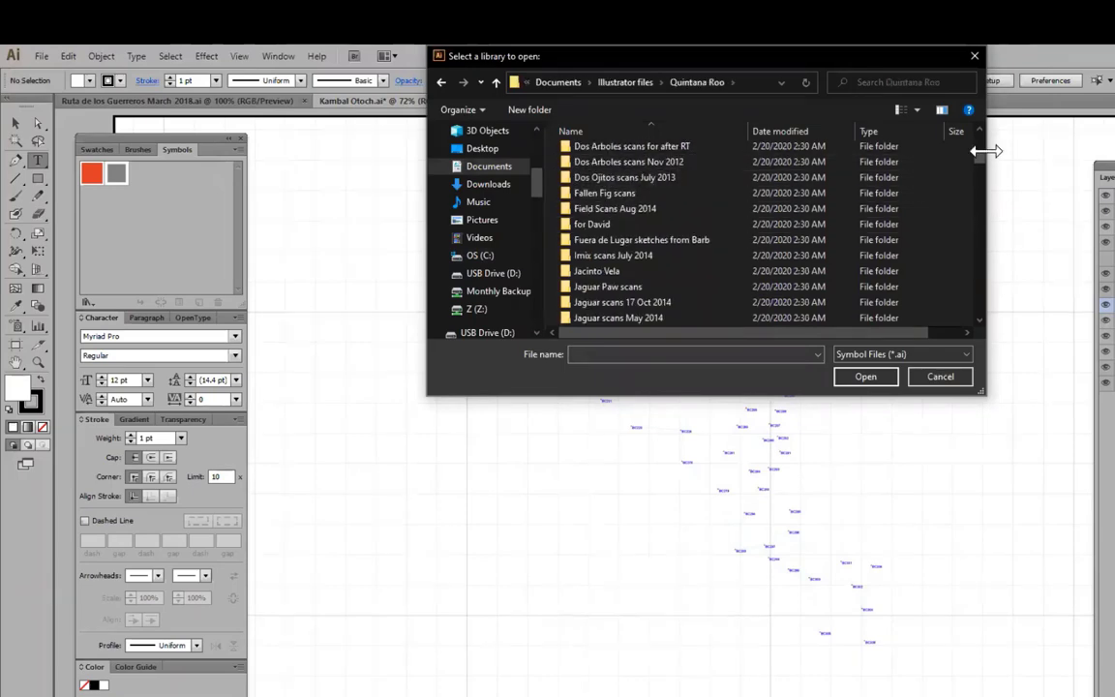
pyautogui.moveTo(981, 163); pyautogui.dragTo(968, 257)
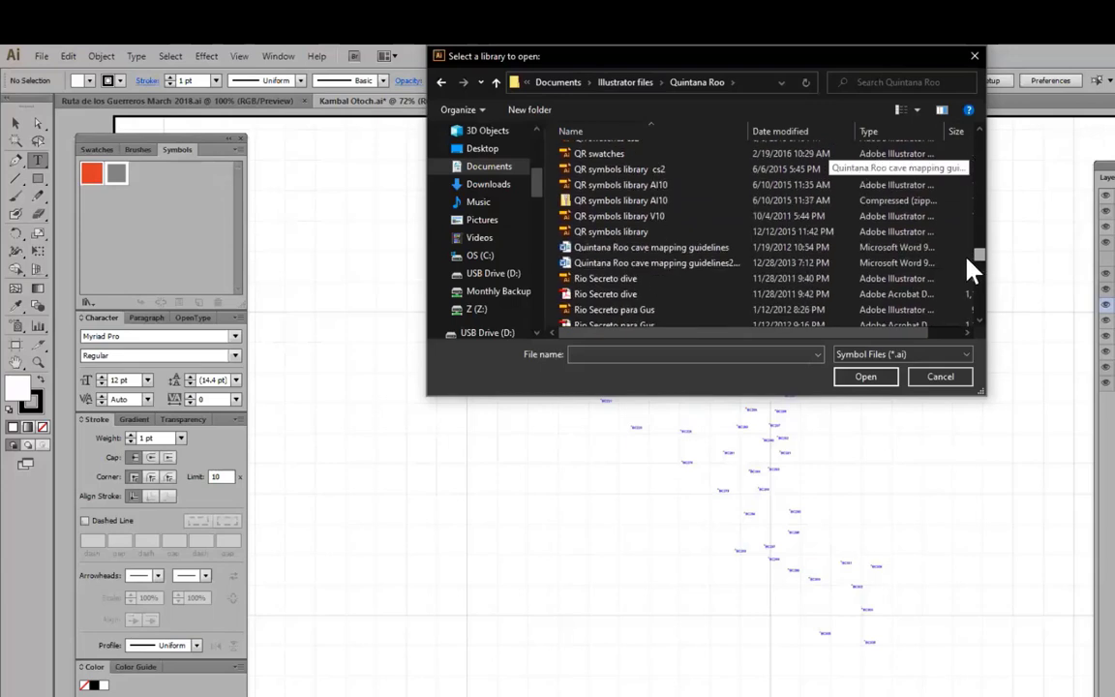
pyautogui.doubleClick(621, 231)
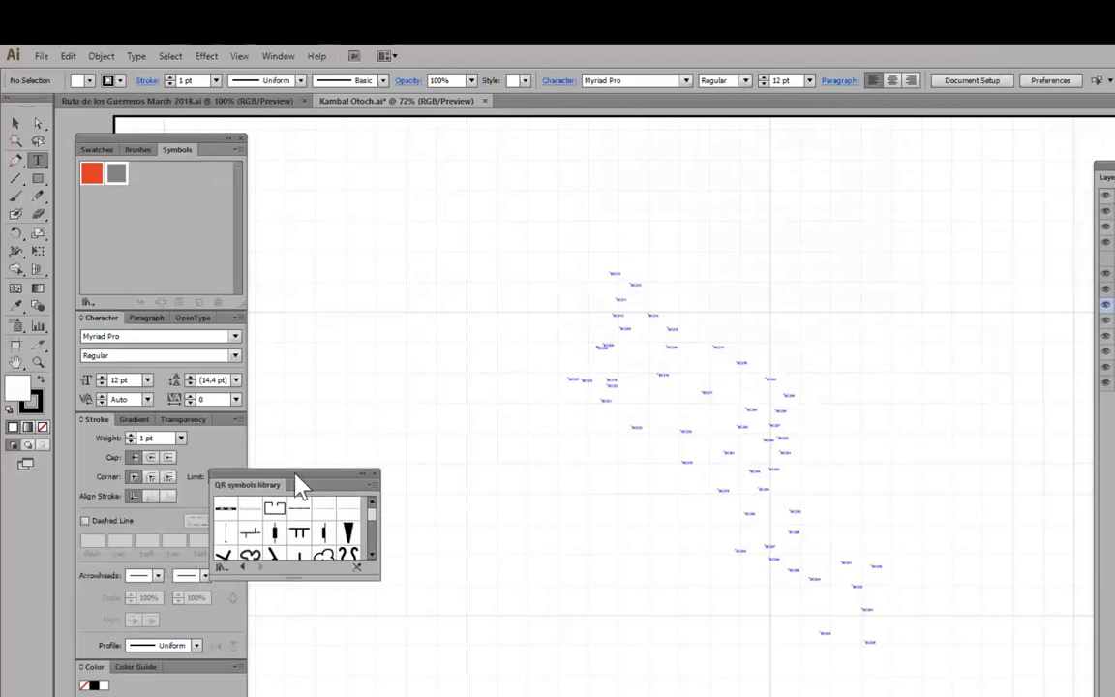
pyautogui.moveTo(293, 472); pyautogui.dragTo(418, 416)
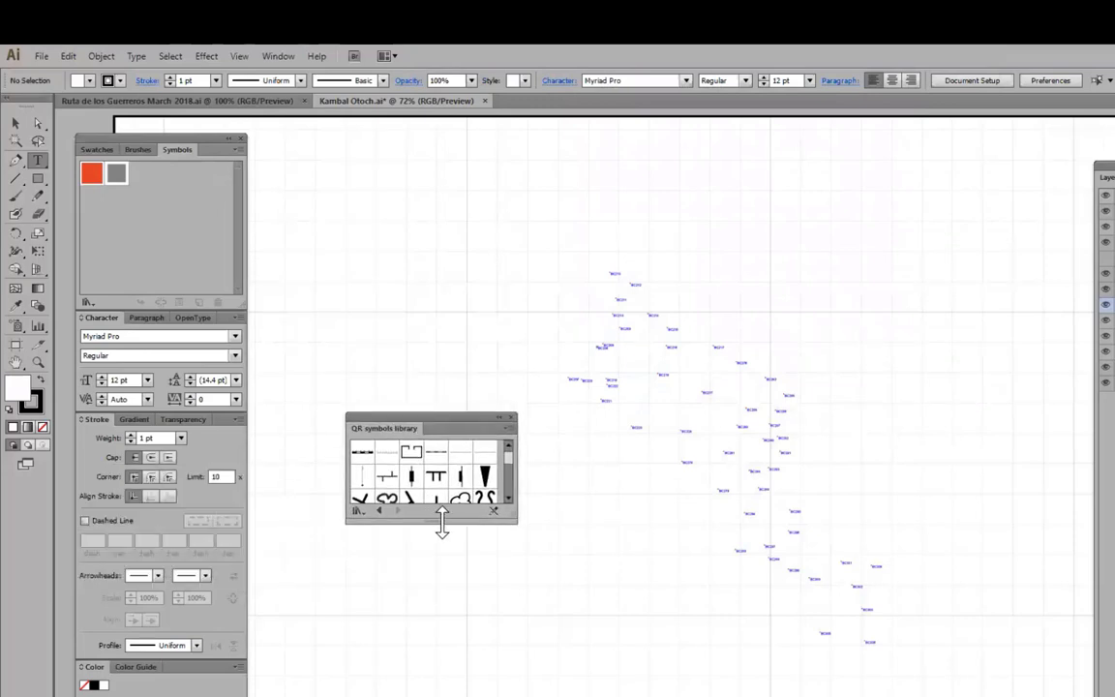
pyautogui.moveTo(441, 523); pyautogui.dragTo(452, 677)
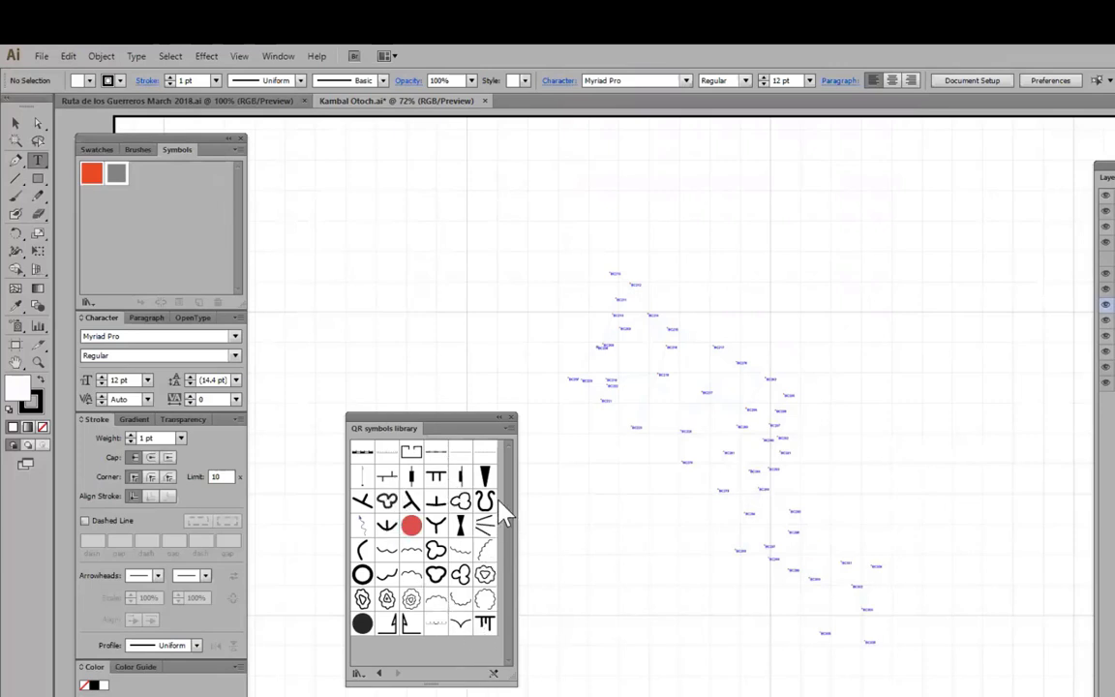
# Add 20 cave symbols from the QR symbols library to the document's symbols, including wedges, clouds, wavy lines, black dot and half arrows, and close the library
pyautogui.click(436, 476)
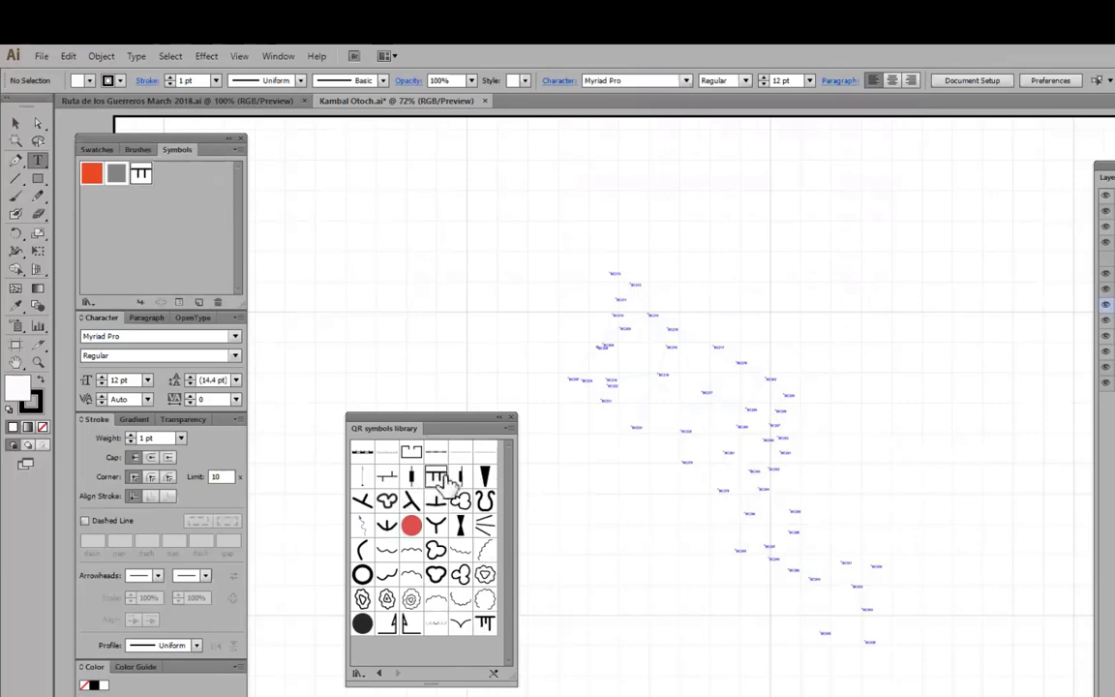
pyautogui.click(460, 500)
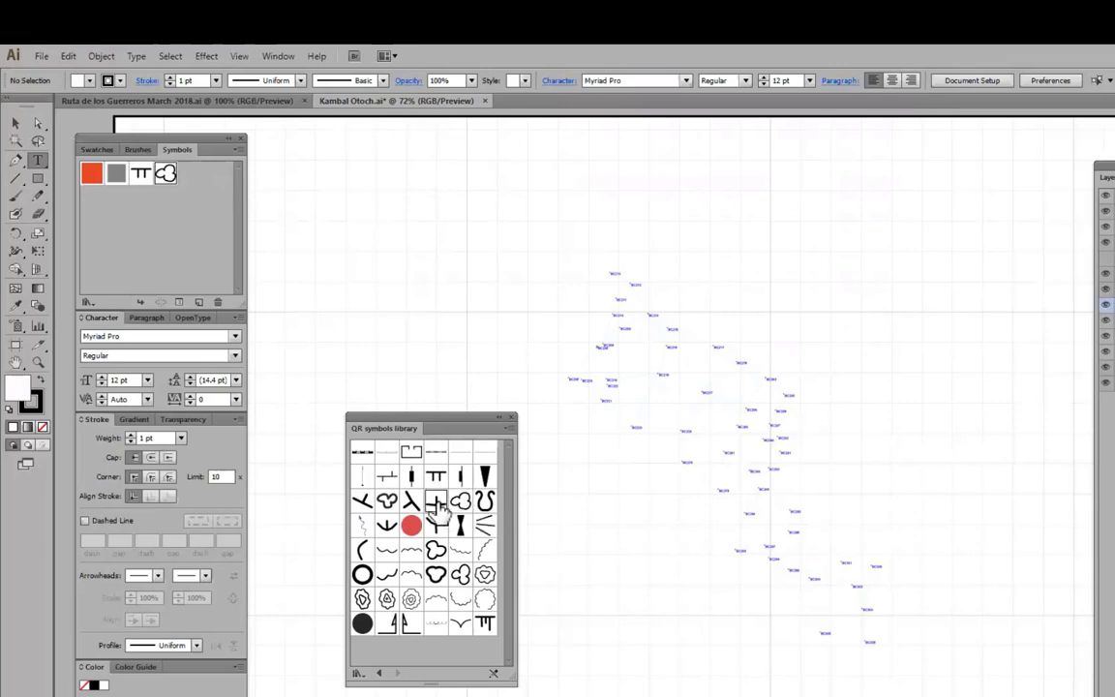
pyautogui.click(410, 500)
pyautogui.click(386, 500)
pyautogui.click(362, 501)
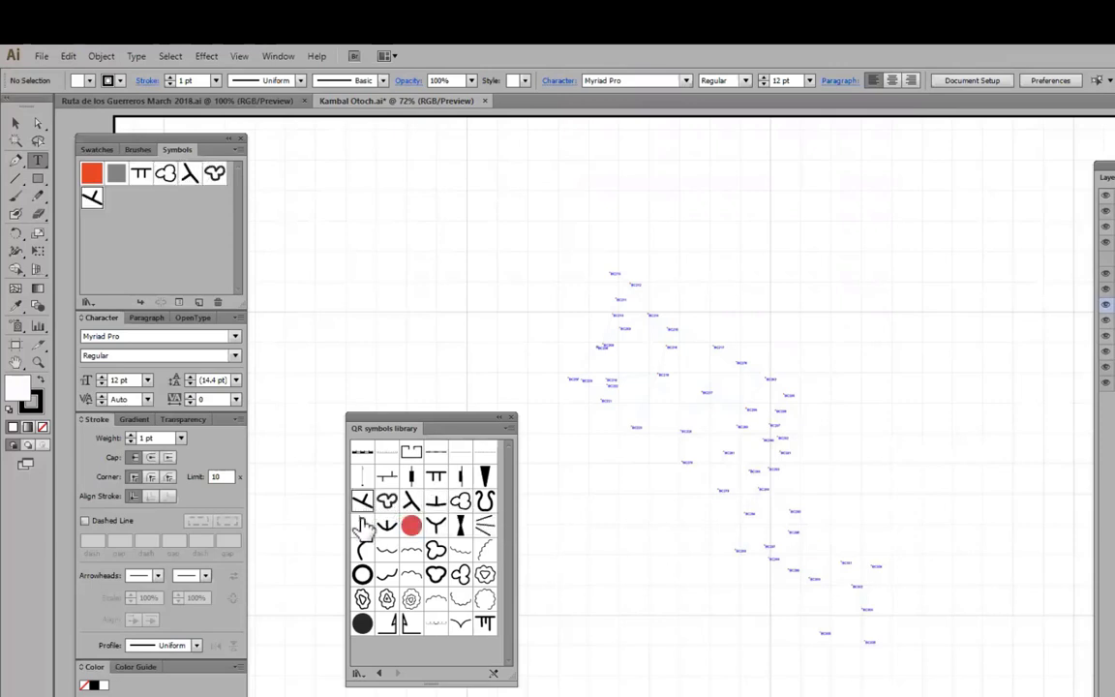
pyautogui.click(362, 525)
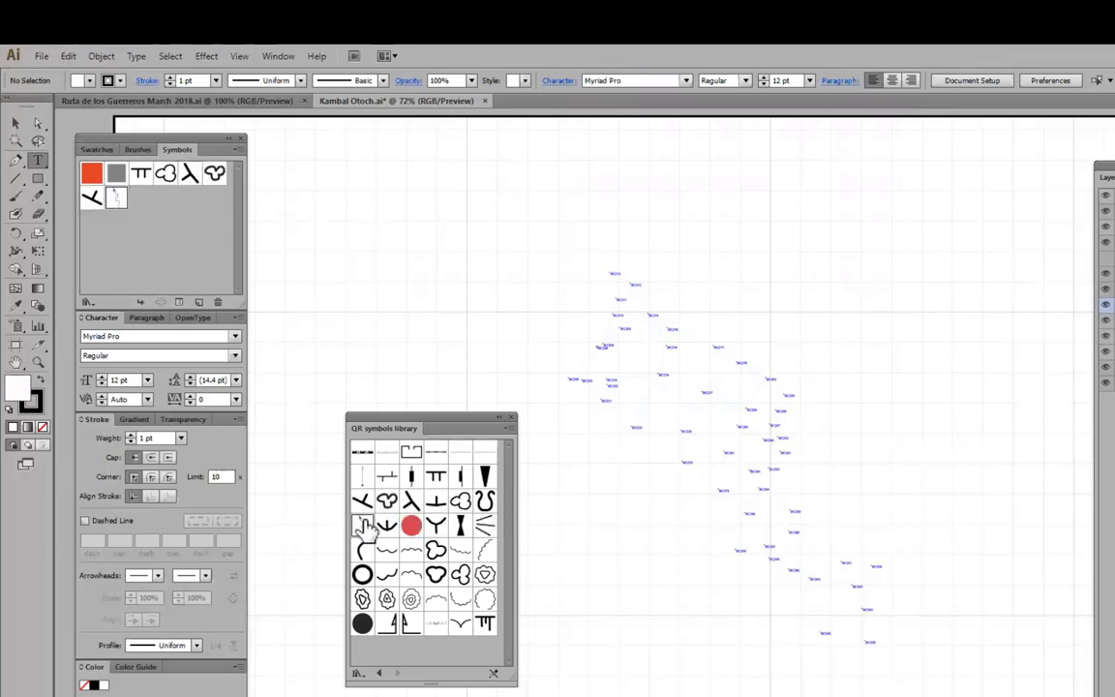
pyautogui.click(460, 525)
pyautogui.click(485, 526)
pyautogui.click(461, 549)
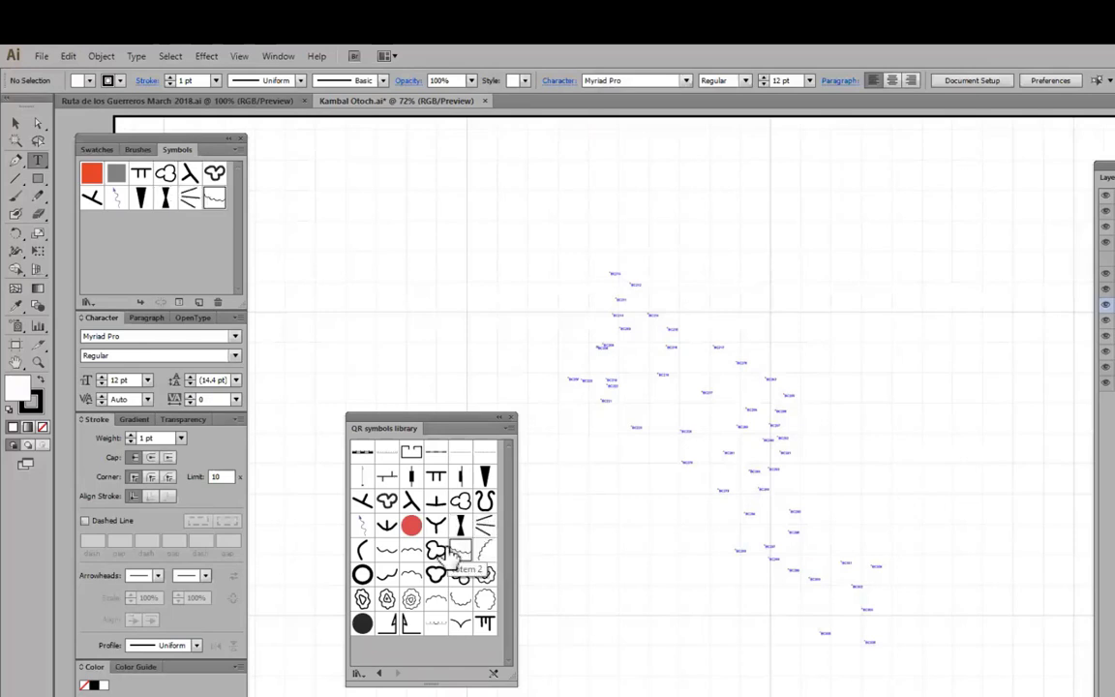
pyautogui.click(436, 551)
pyautogui.click(395, 550)
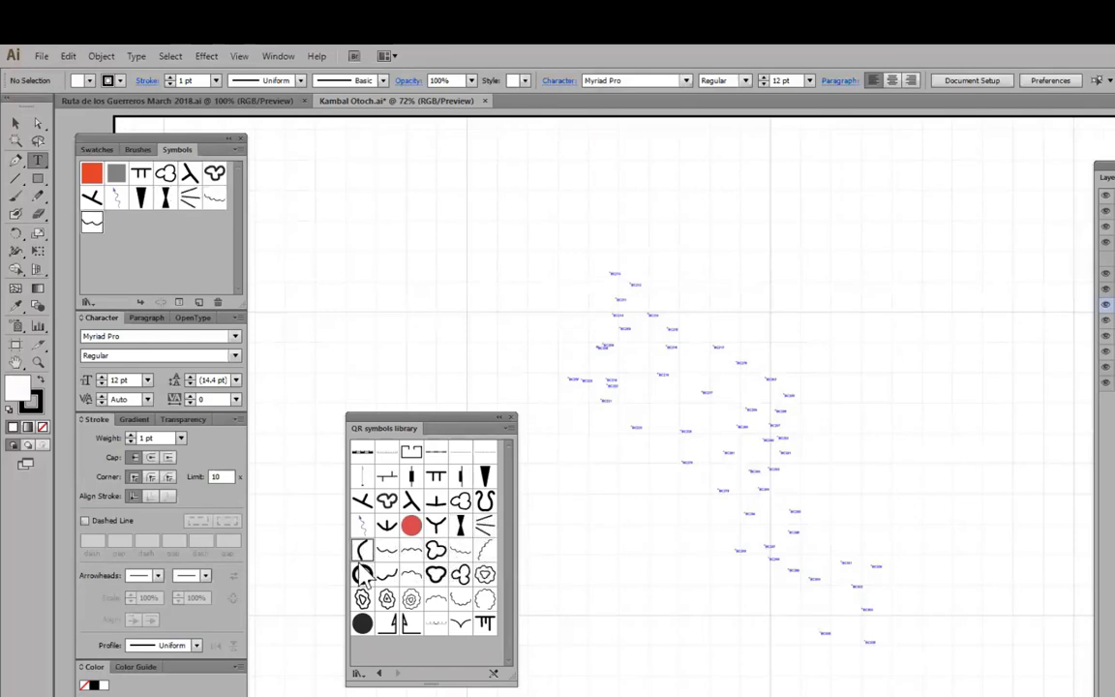
pyautogui.click(411, 573)
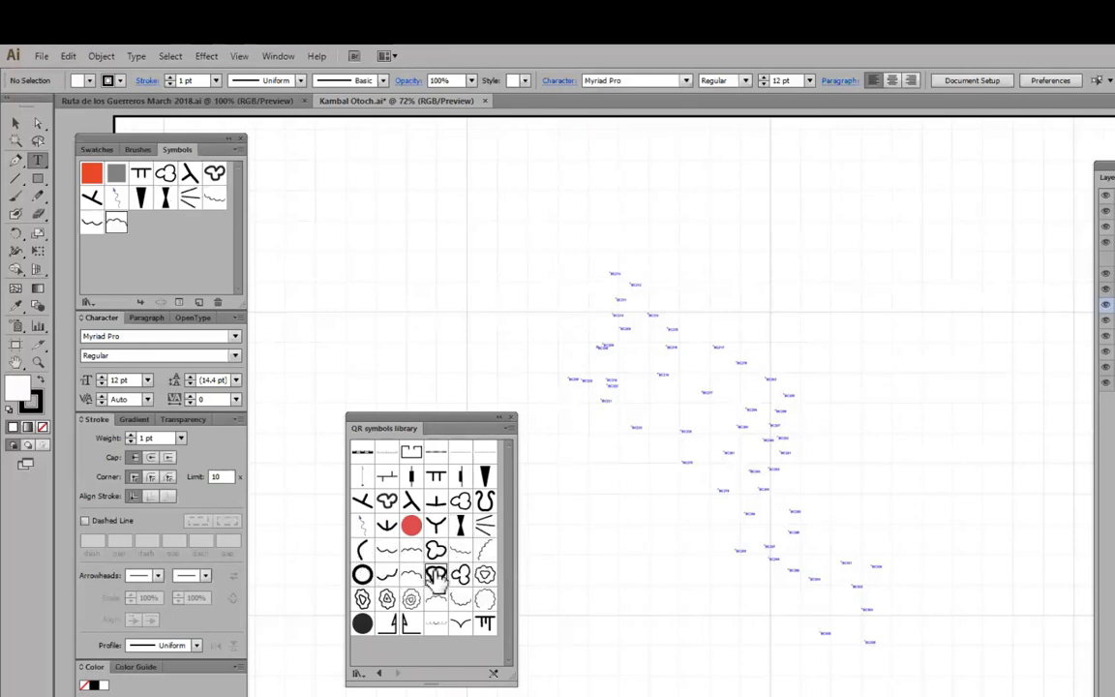
pyautogui.click(435, 573)
pyautogui.click(459, 575)
pyautogui.click(485, 575)
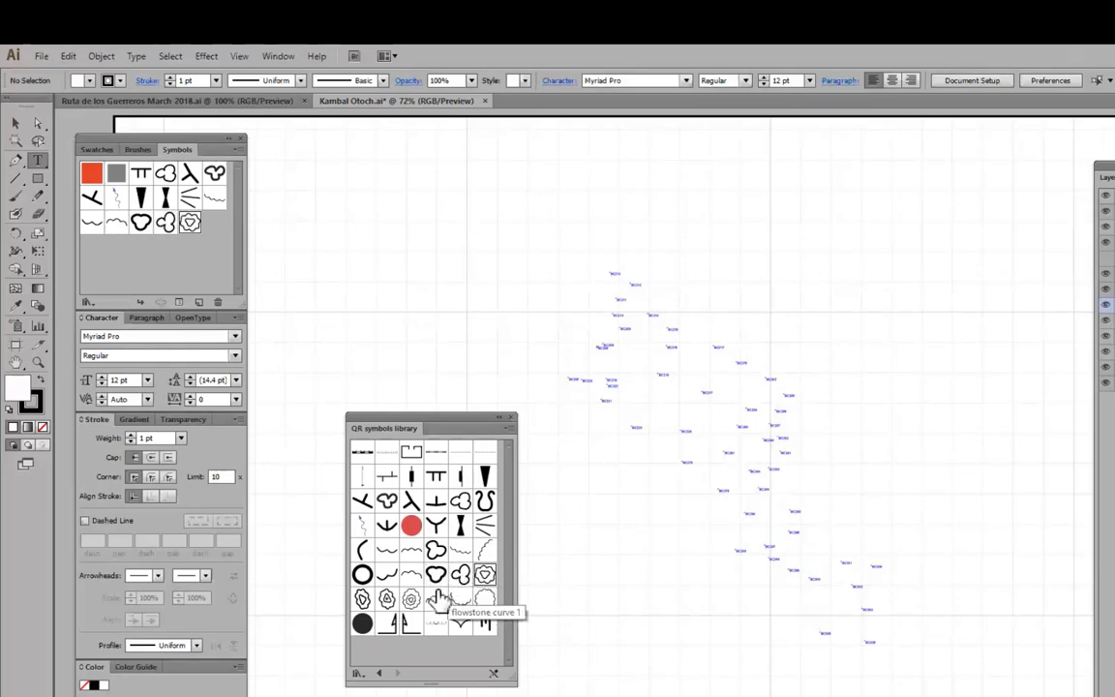
pyautogui.click(368, 624)
pyautogui.click(388, 626)
pyautogui.click(411, 626)
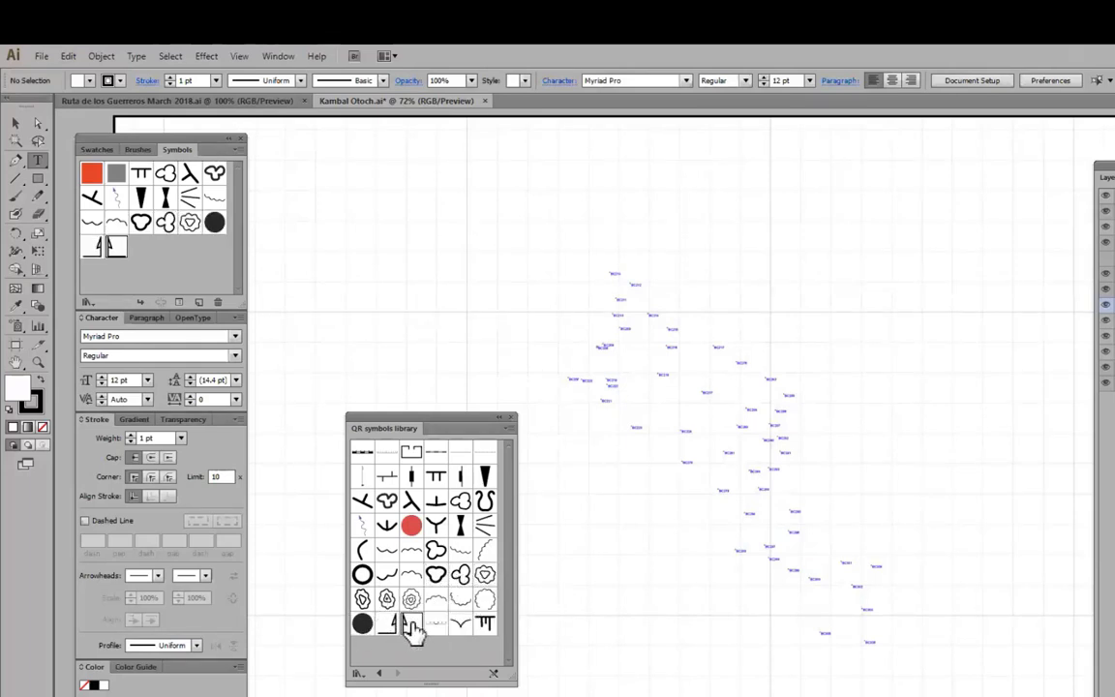
pyautogui.click(459, 623)
pyautogui.click(485, 623)
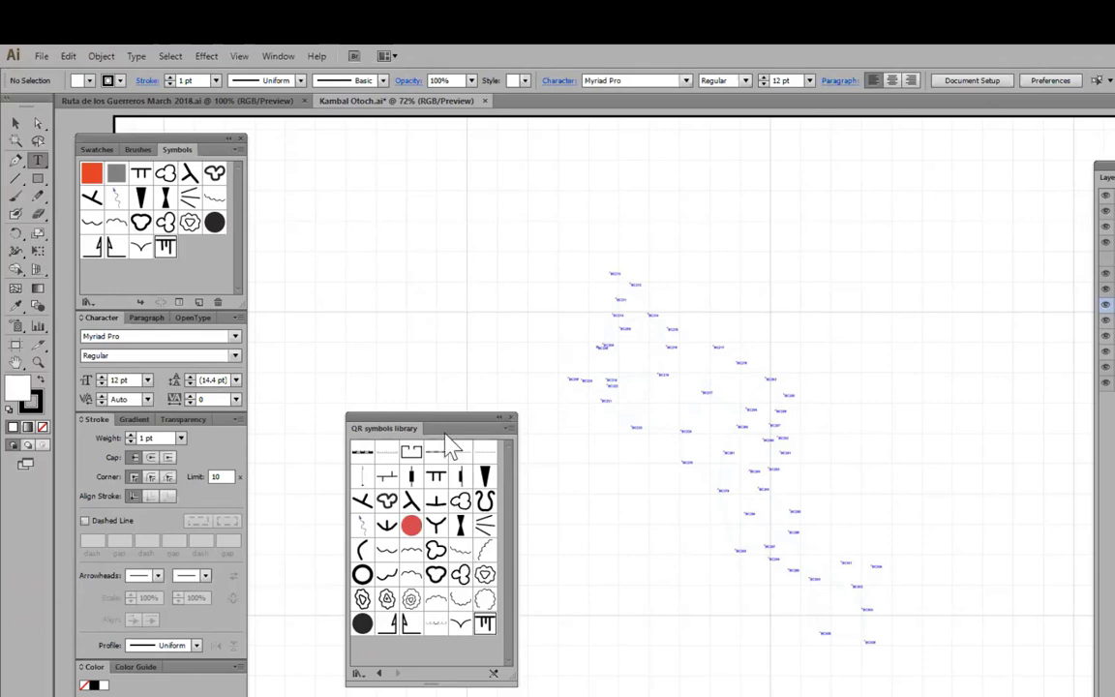
pyautogui.click(513, 418)
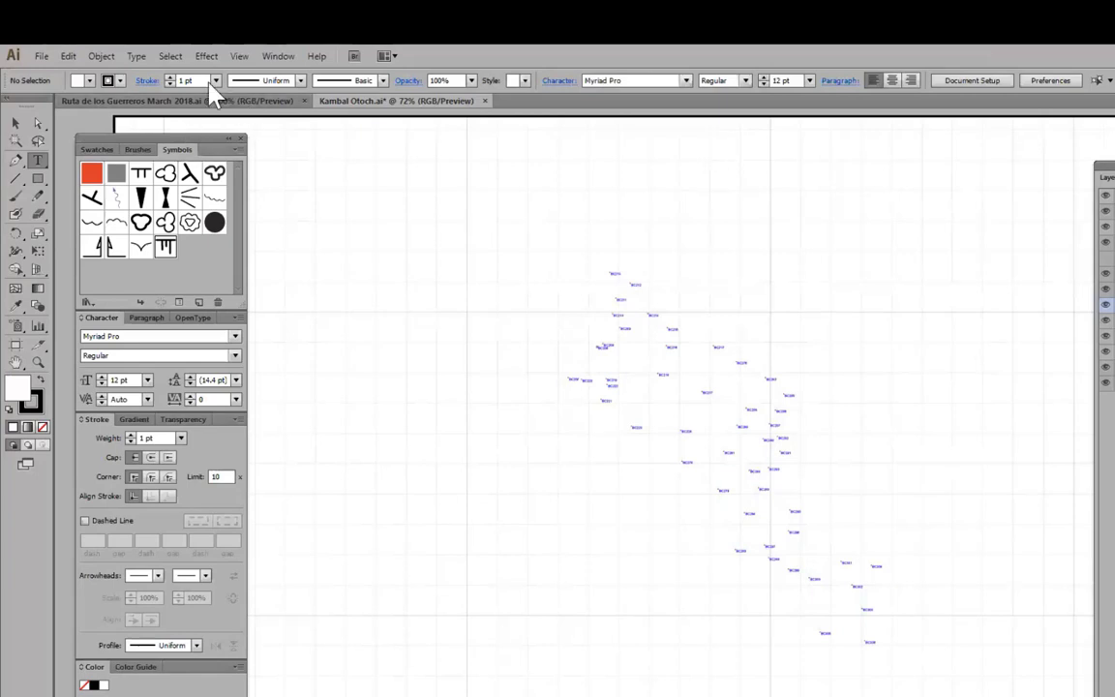
# Open the QR brushes library from Documents > Illustrator files > Quintana Roo, move its floating panel over the artboard and lengthen it
pyautogui.click(291, 57)
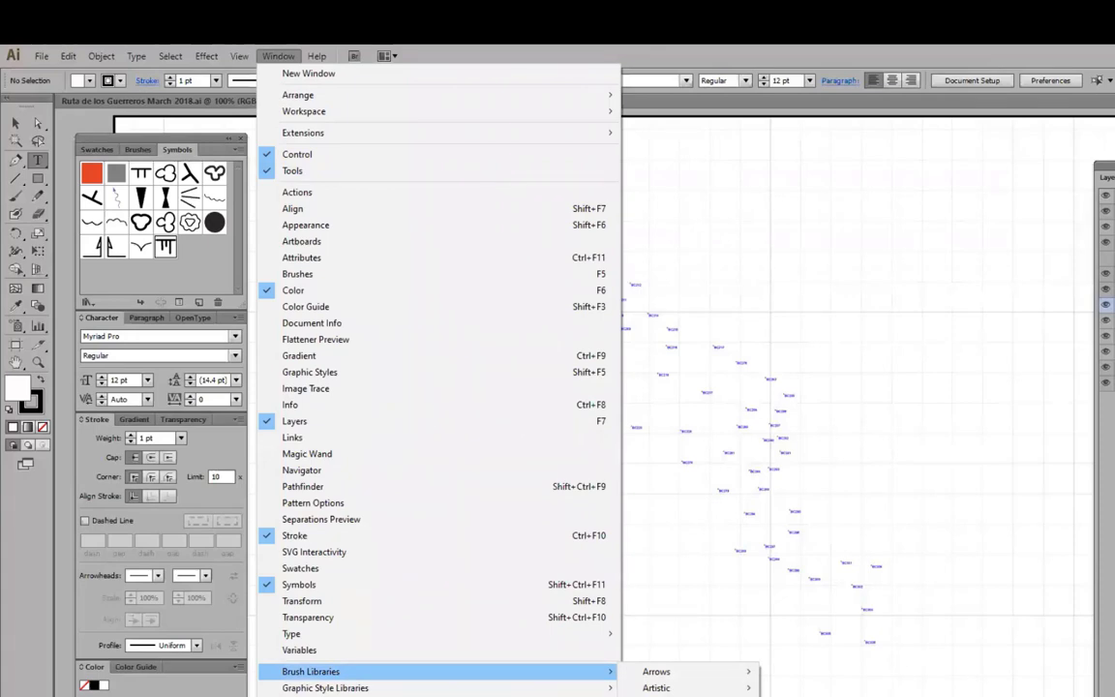
pyautogui.click(668, 696)
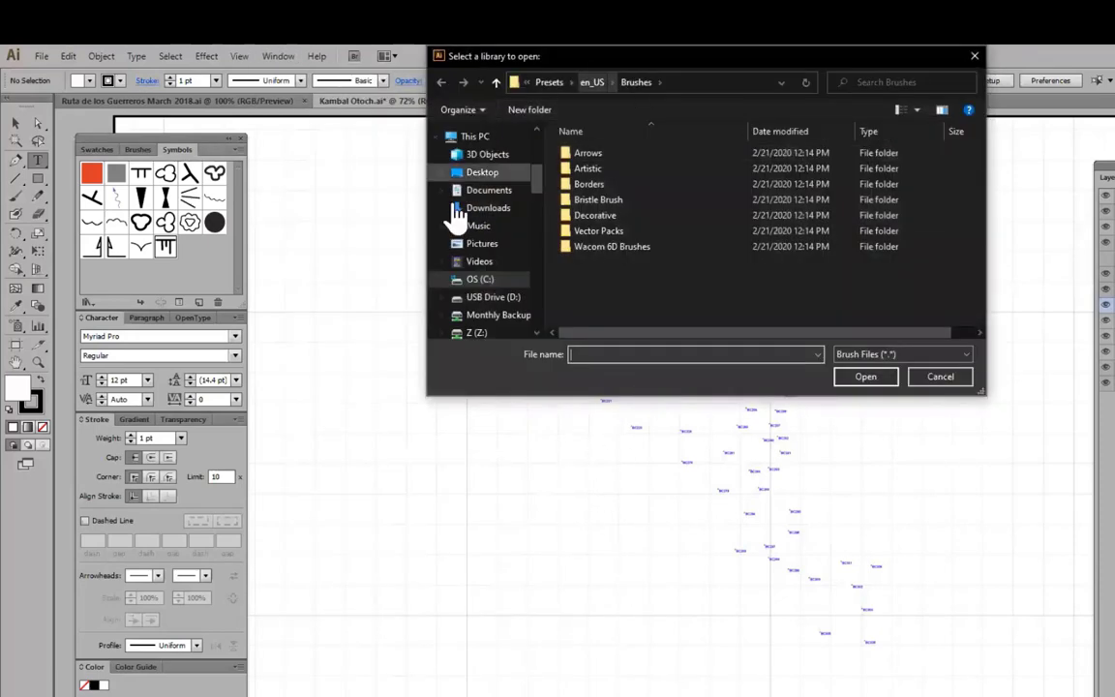
pyautogui.click(504, 194)
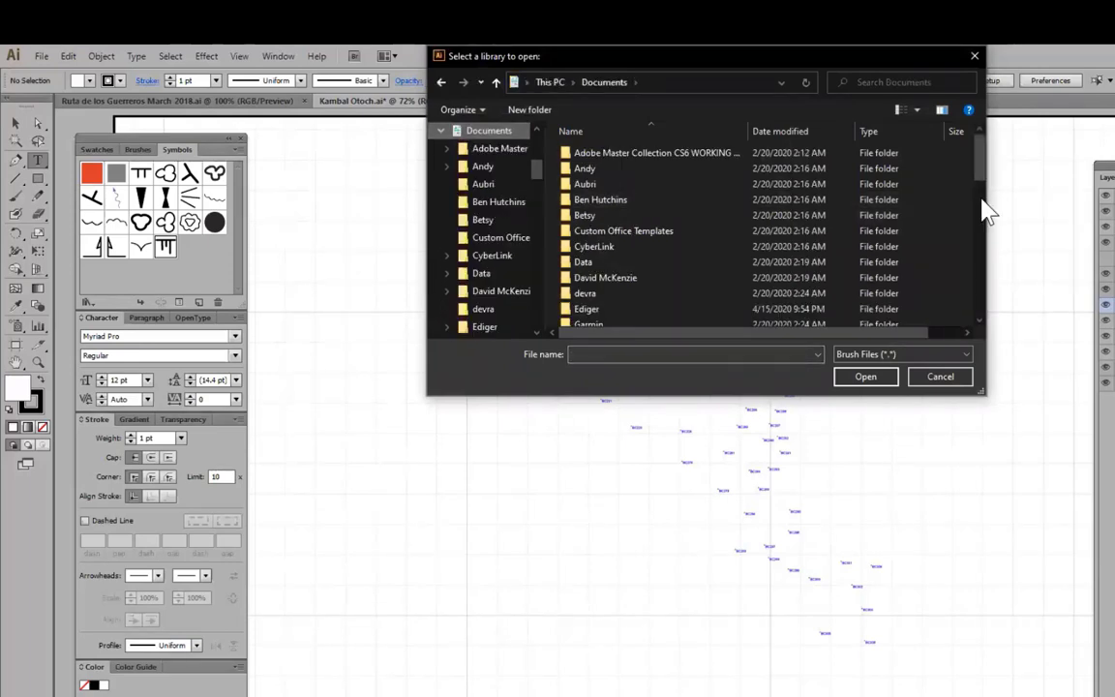
pyautogui.scroll(-2, 980, 190)
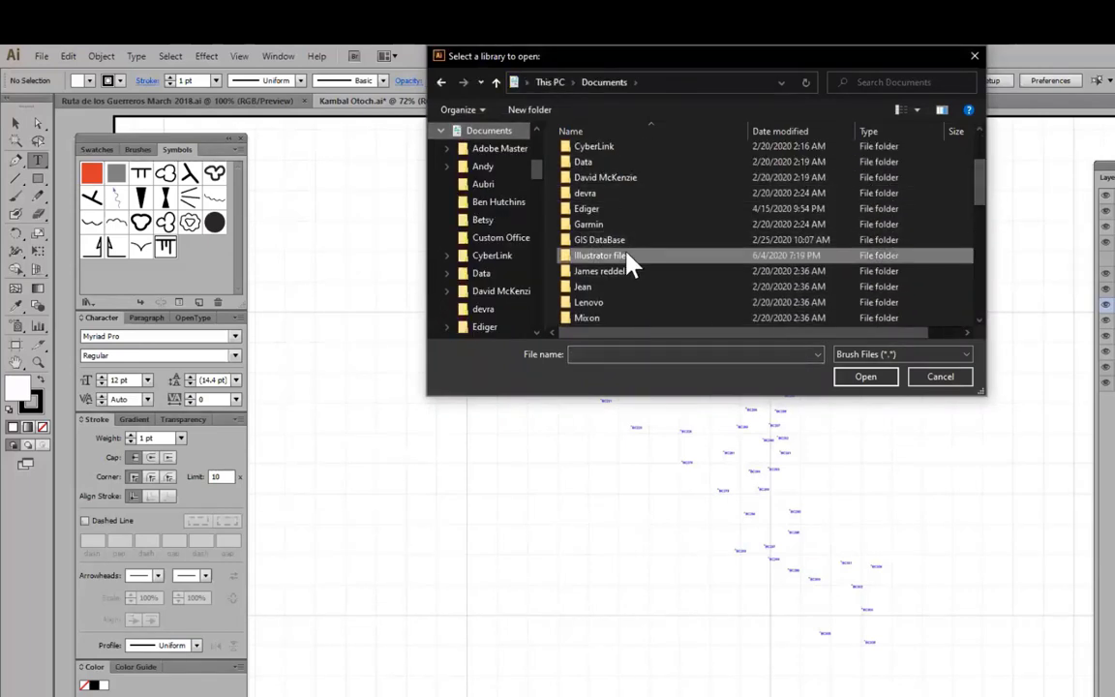
pyautogui.doubleClick(629, 257)
pyautogui.scroll(-5, 629, 260)
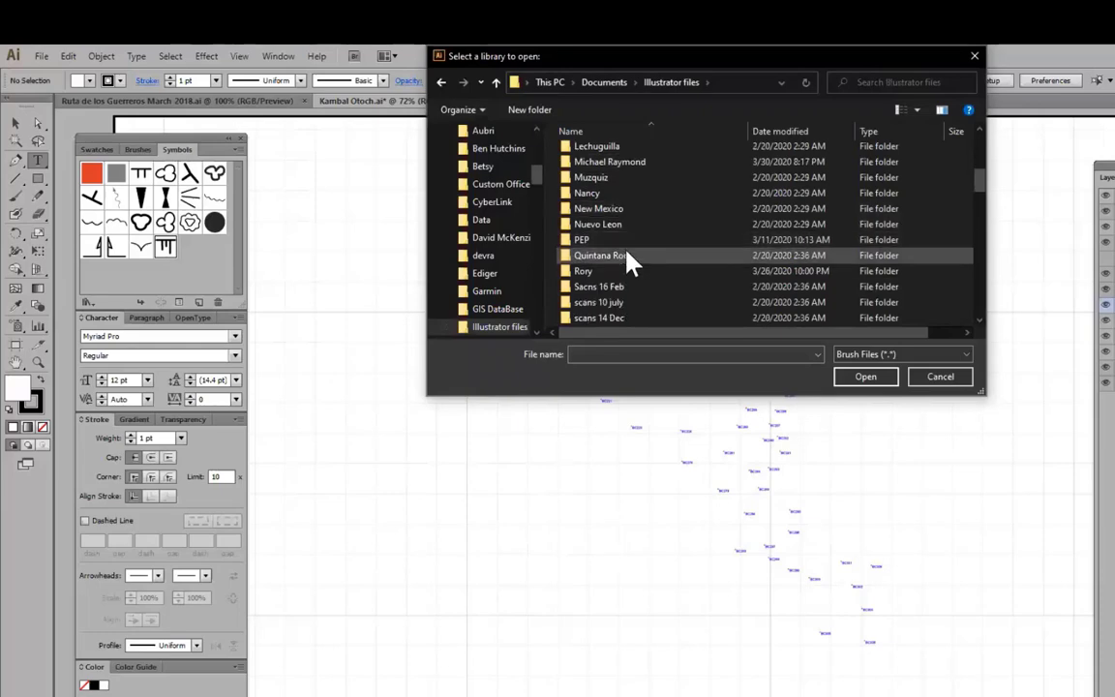
pyautogui.doubleClick(629, 259)
pyautogui.scroll(-4, 642, 249)
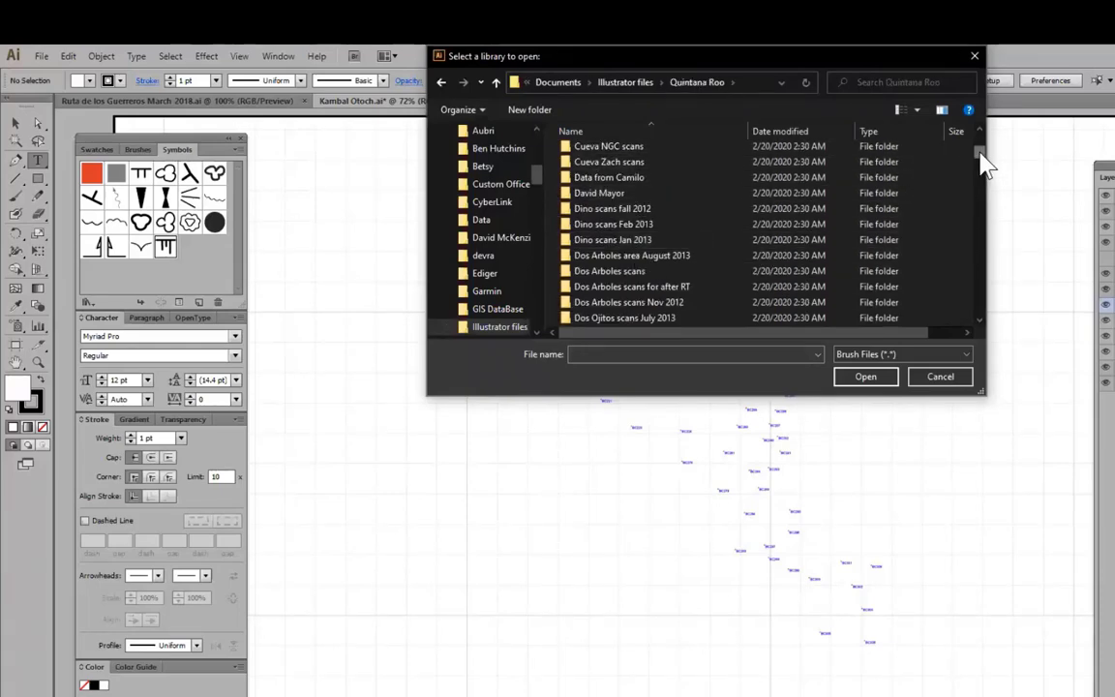
pyautogui.scroll(-6, 980, 189)
pyautogui.moveTo(977, 179); pyautogui.dragTo(965, 254)
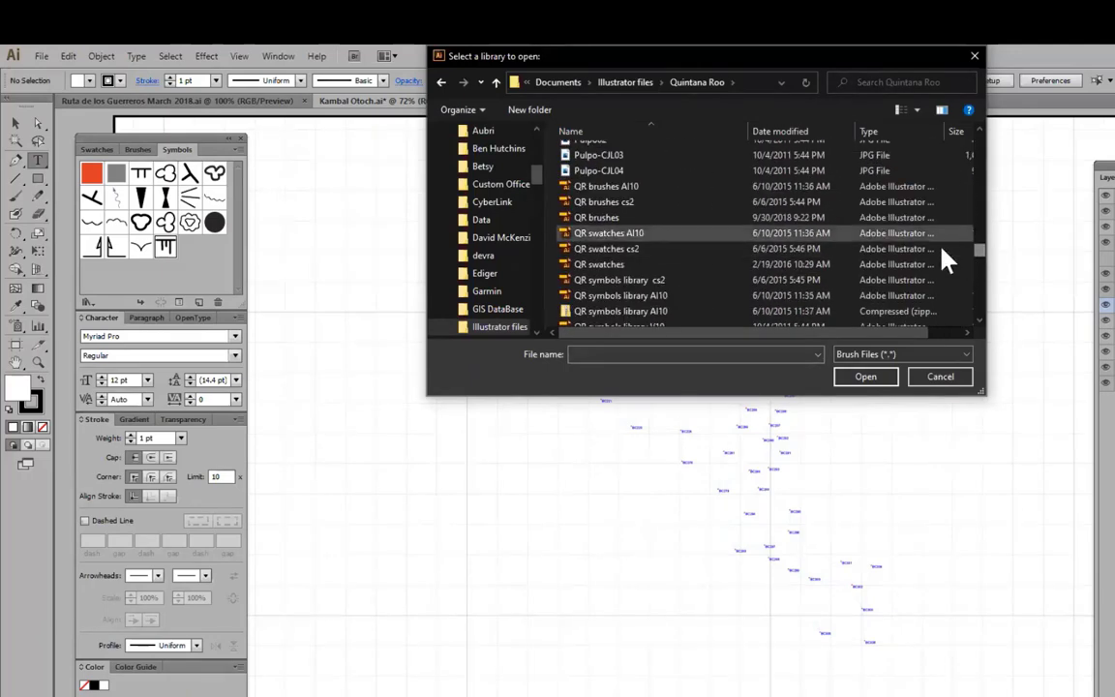
pyautogui.doubleClick(610, 219)
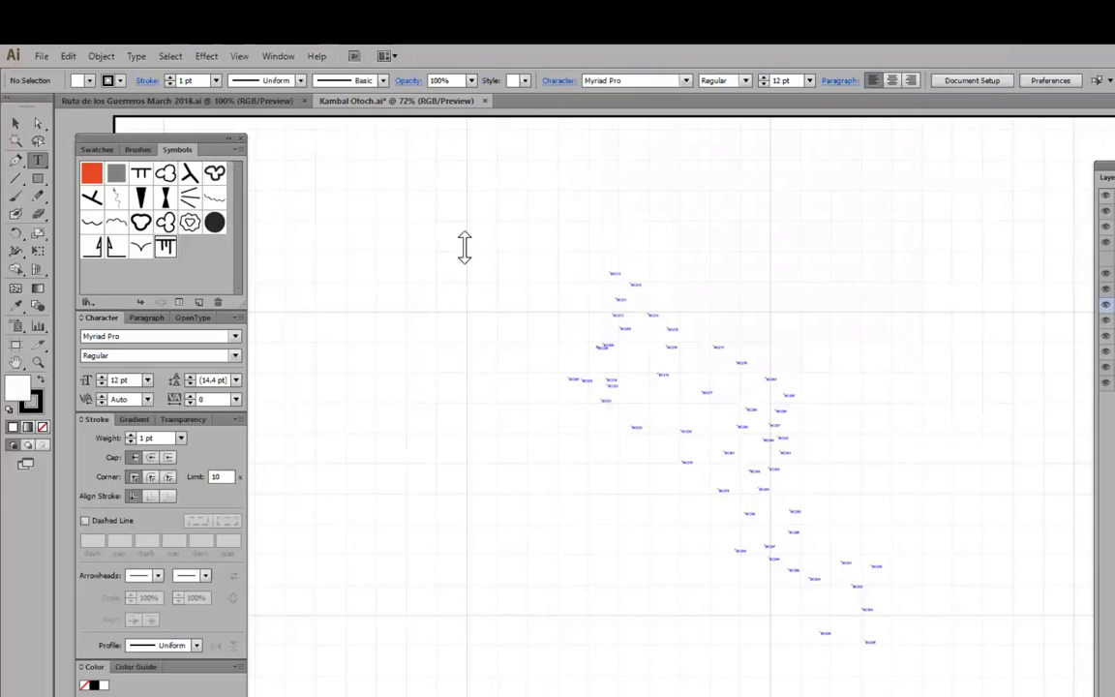
pyautogui.moveTo(299, 334); pyautogui.dragTo(412, 298)
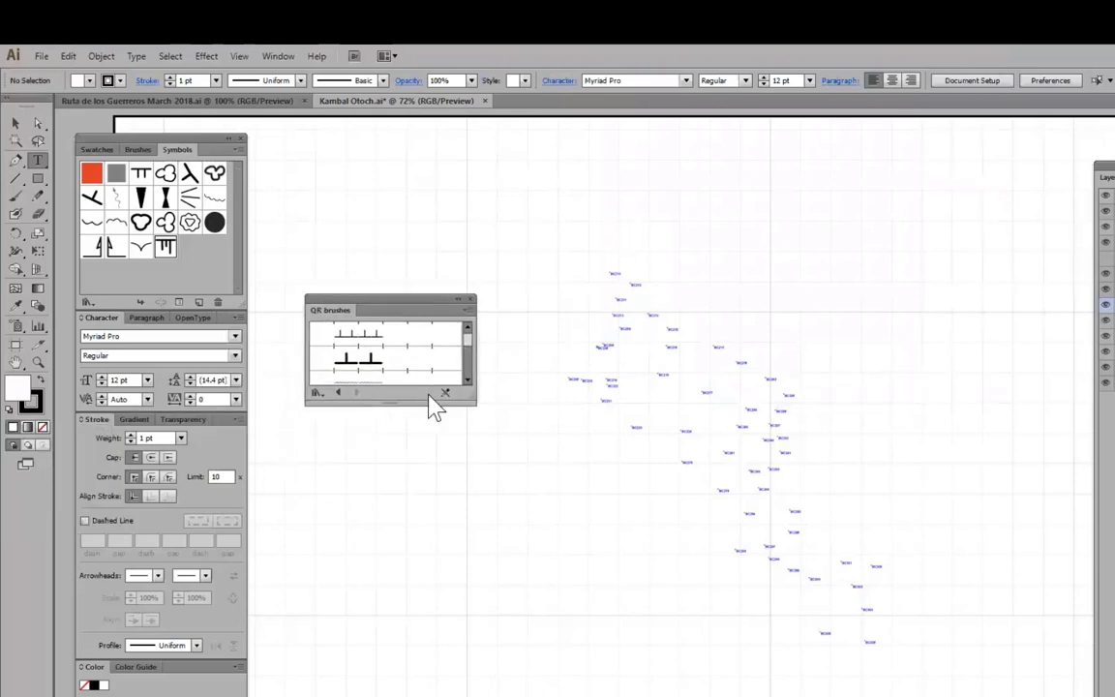
pyautogui.moveTo(424, 405)
pyautogui.mouseDown()
pyautogui.moveTo(423, 577)
pyautogui.moveTo(419, 557)
pyautogui.mouseUp()
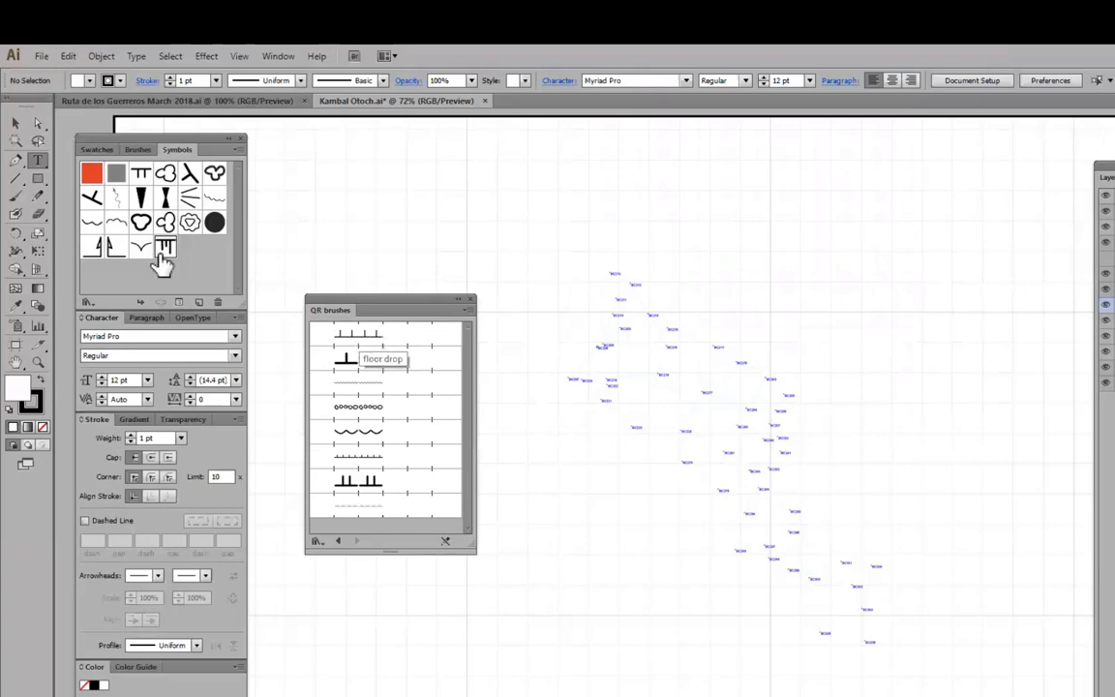
# Add six brushes from the QR brushes library to the document's brushes, including floor drop, circle chain and wavy line, and close the library
pyautogui.click(137, 149)
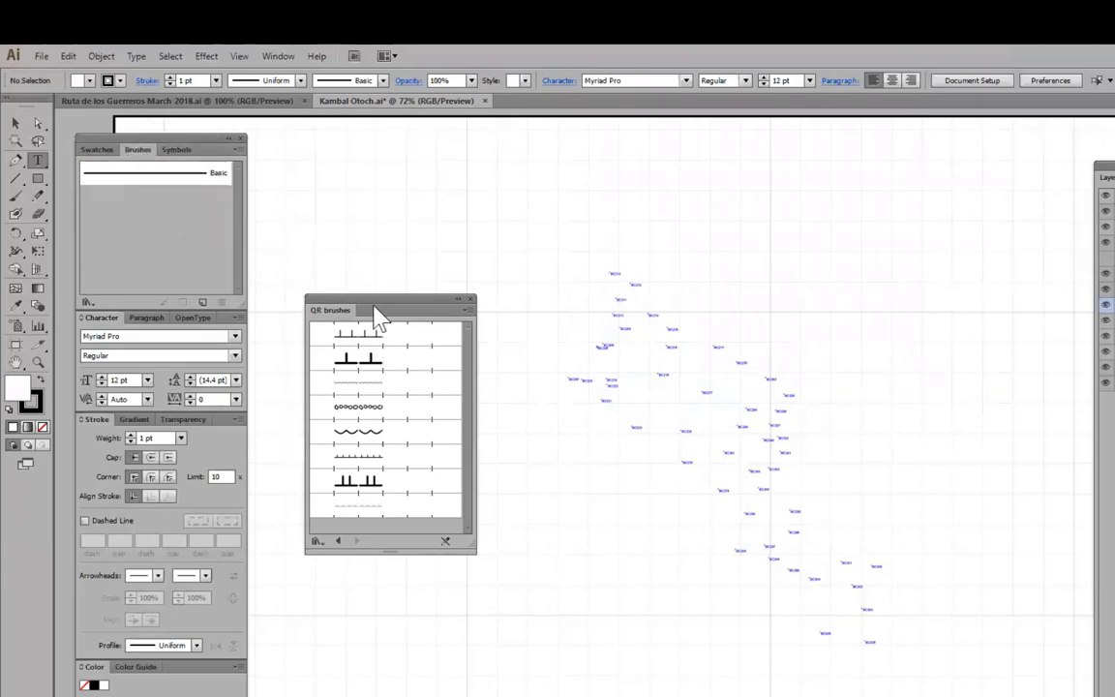
pyautogui.click(372, 337)
pyautogui.click(367, 360)
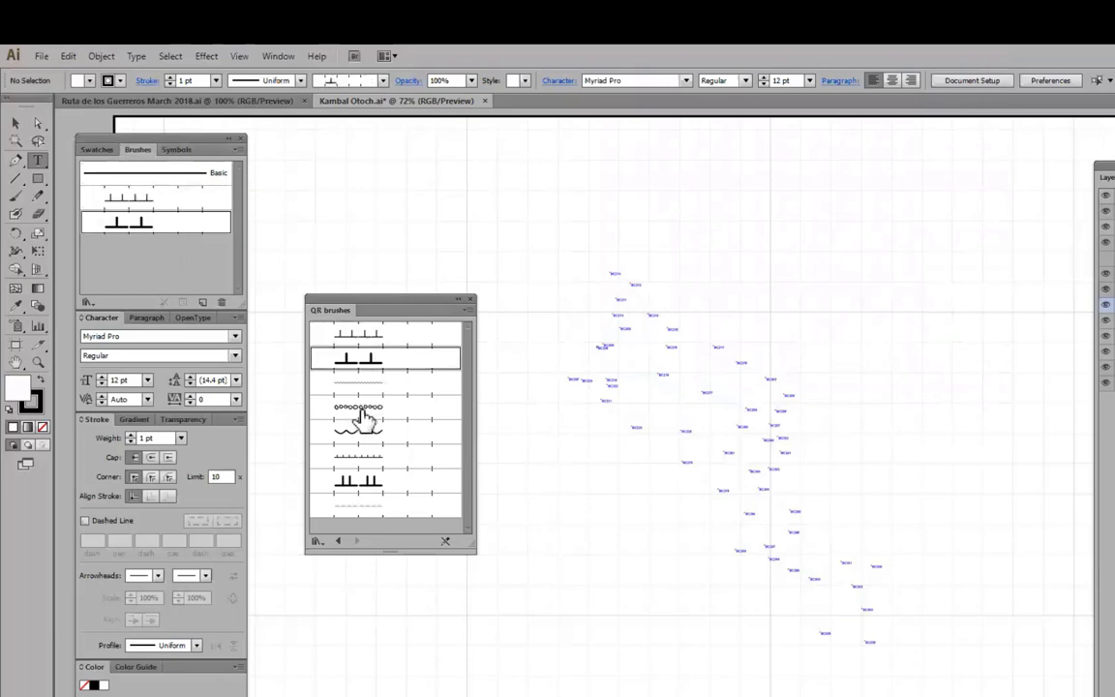
pyautogui.click(363, 408)
pyautogui.click(363, 433)
pyautogui.click(365, 456)
pyautogui.click(365, 481)
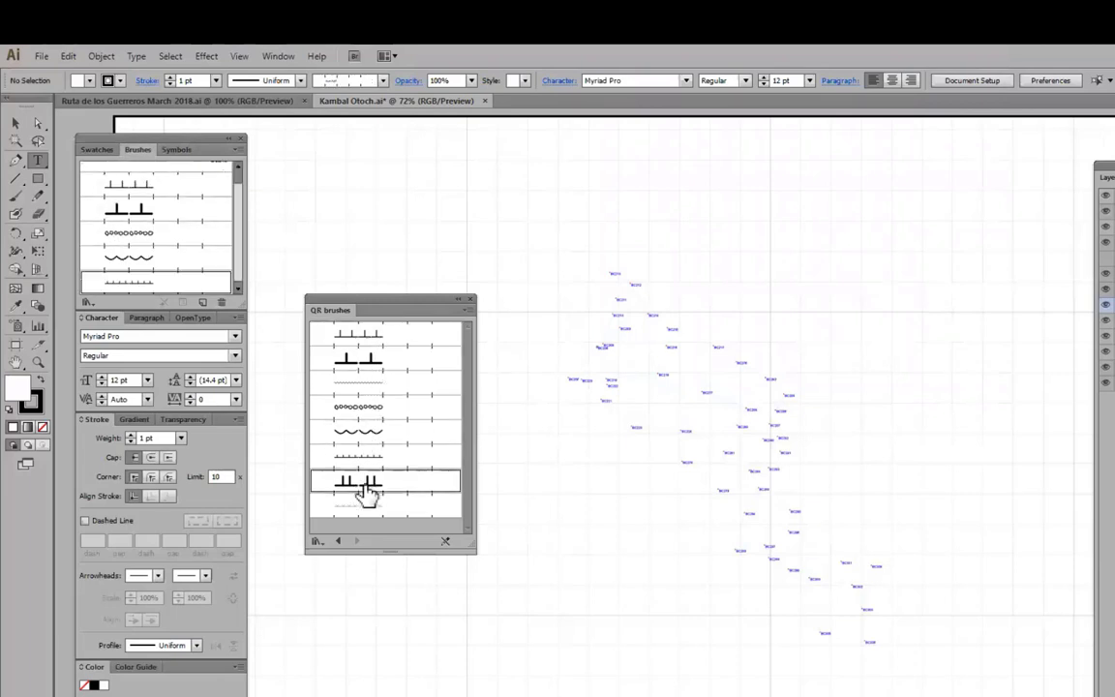
pyautogui.click(470, 299)
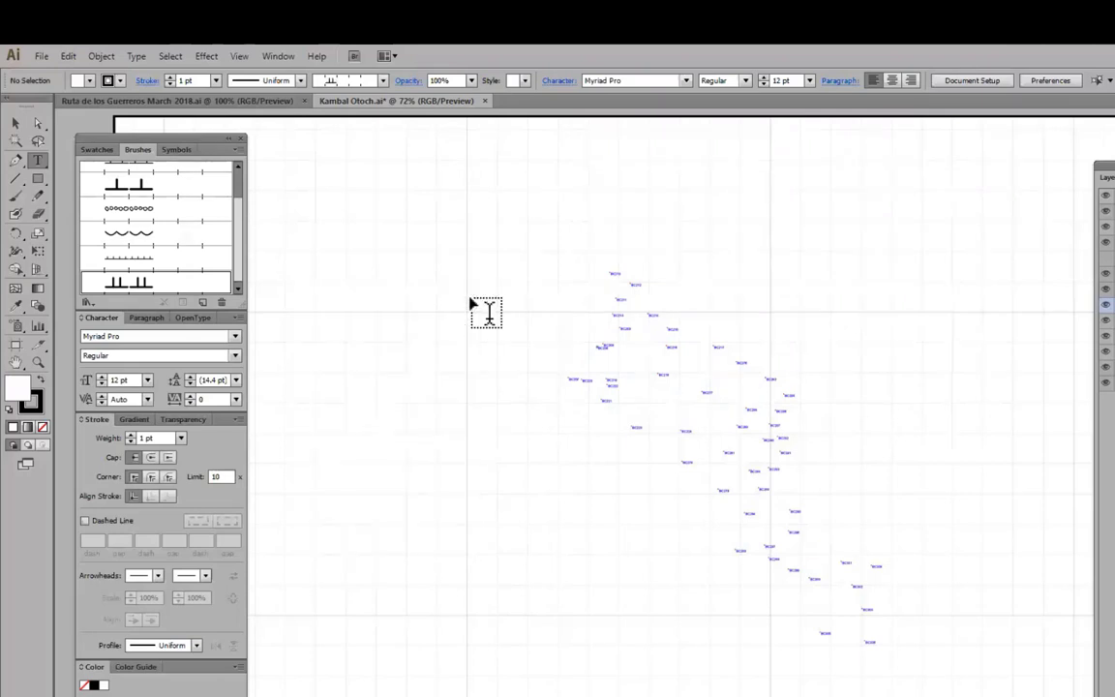
# Open the QR swatches library from Documents > Illustrator files > Quintana Roo
pyautogui.click(285, 59)
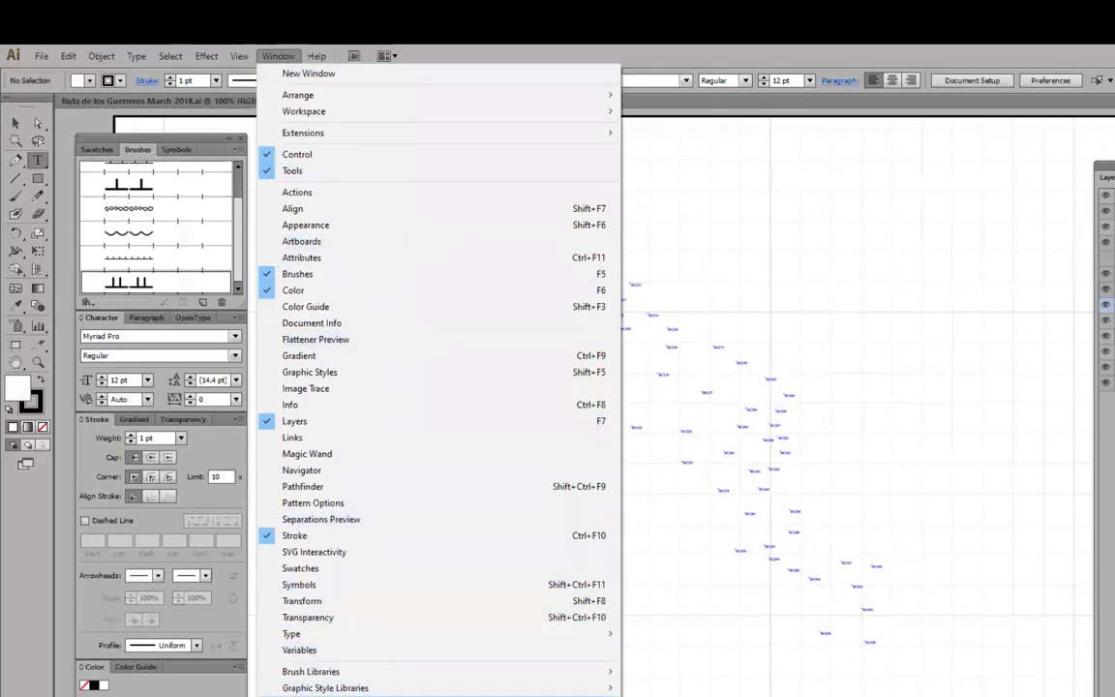
pyautogui.moveTo(325, 696)
pyautogui.click(670, 696)
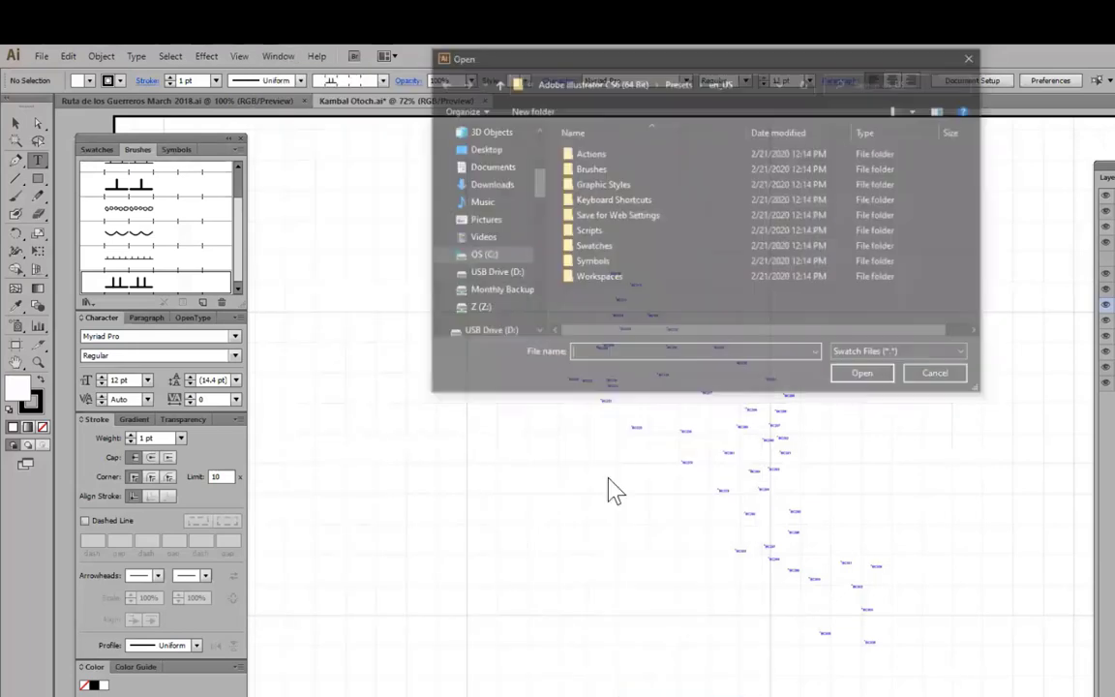
pyautogui.click(496, 174)
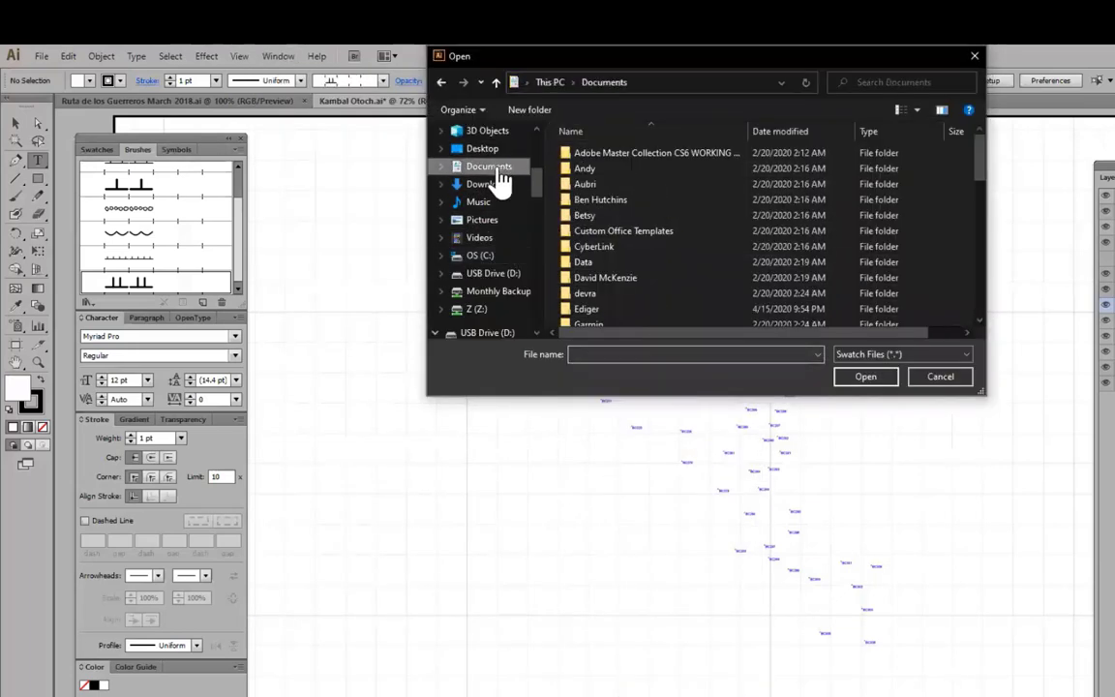
pyautogui.moveTo(977, 167); pyautogui.dragTo(979, 194)
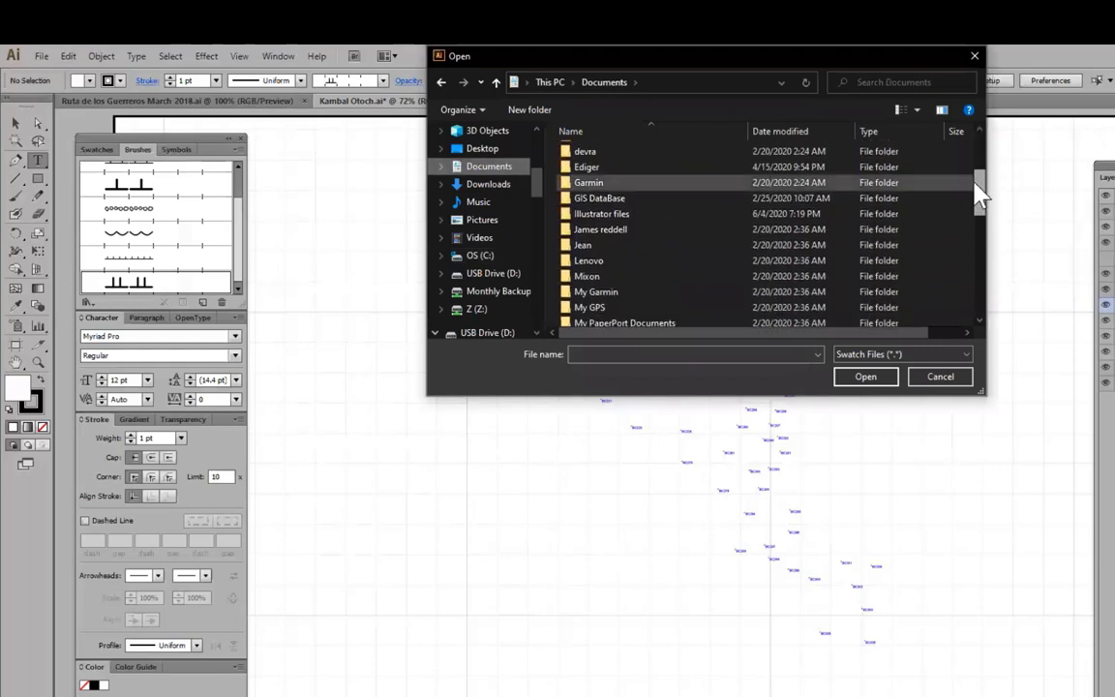
pyautogui.doubleClick(618, 216)
pyautogui.scroll(-5, 617, 222)
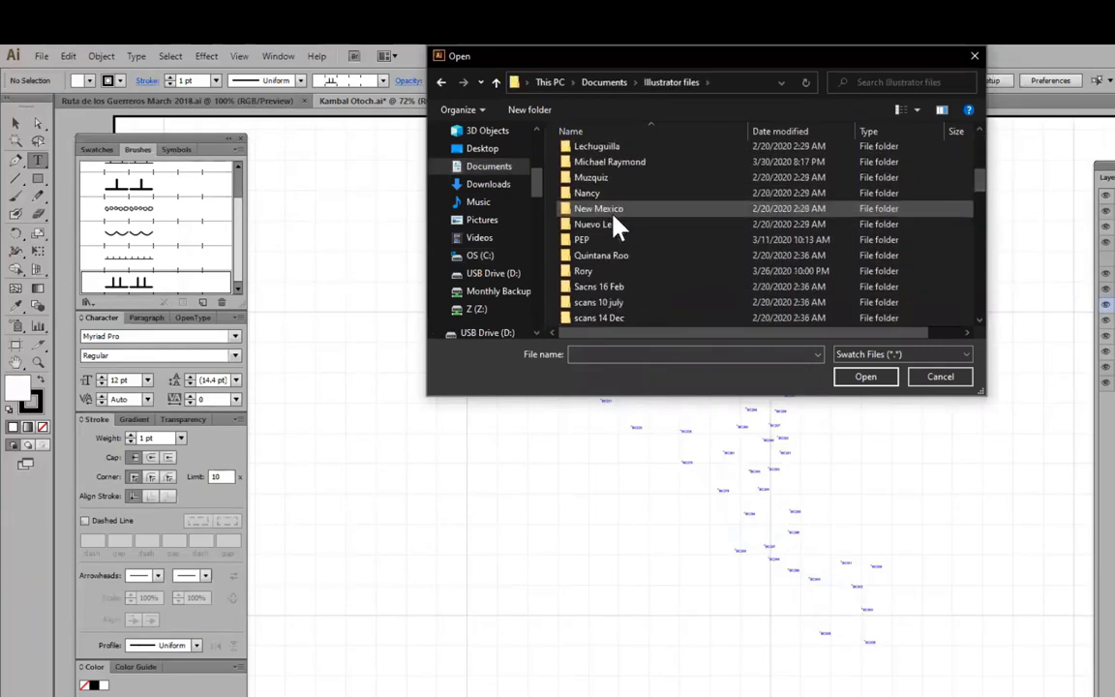
pyautogui.doubleClick(617, 255)
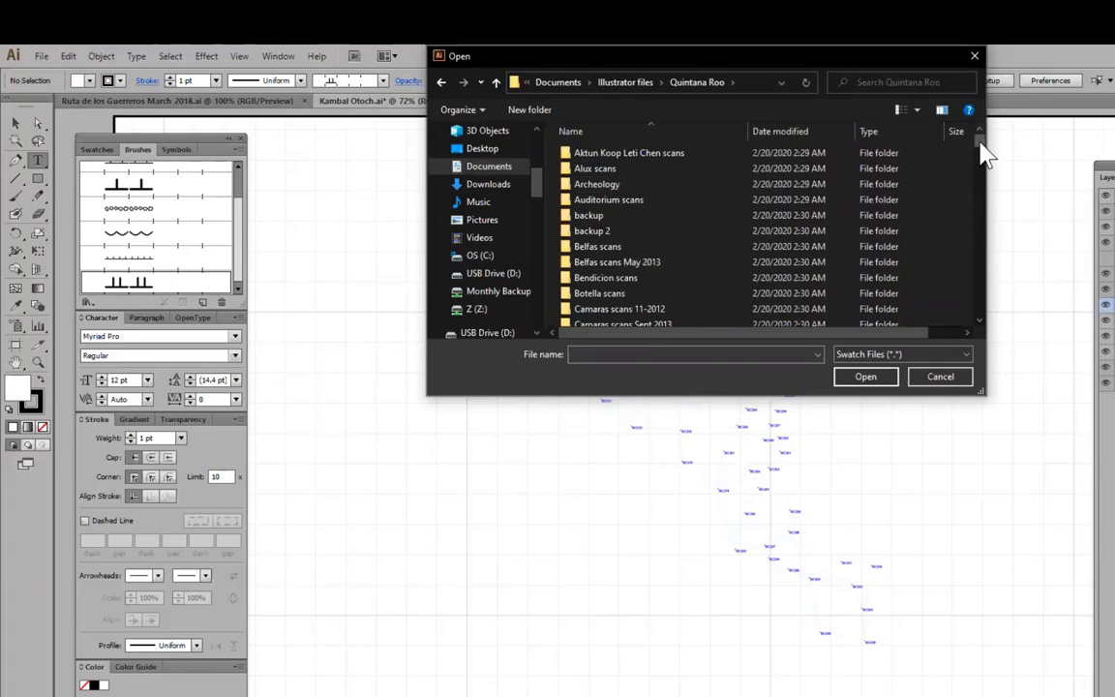
pyautogui.moveTo(982, 153)
pyautogui.mouseDown()
pyautogui.moveTo(973, 266)
pyautogui.moveTo(971, 257)
pyautogui.mouseUp()
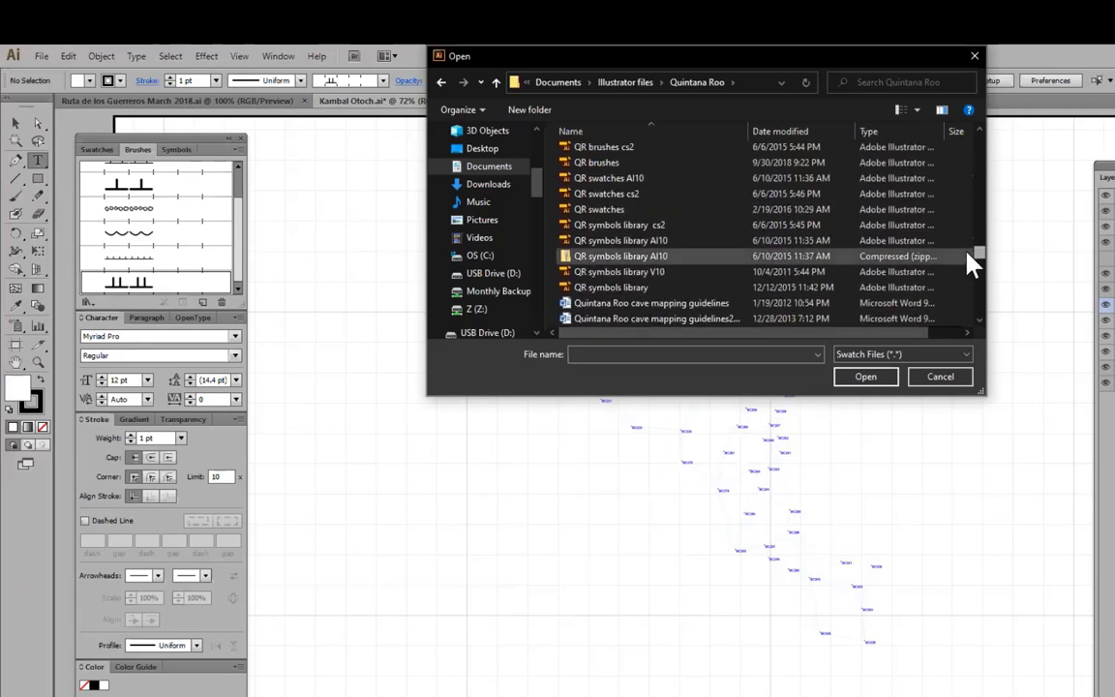
pyautogui.doubleClick(622, 211)
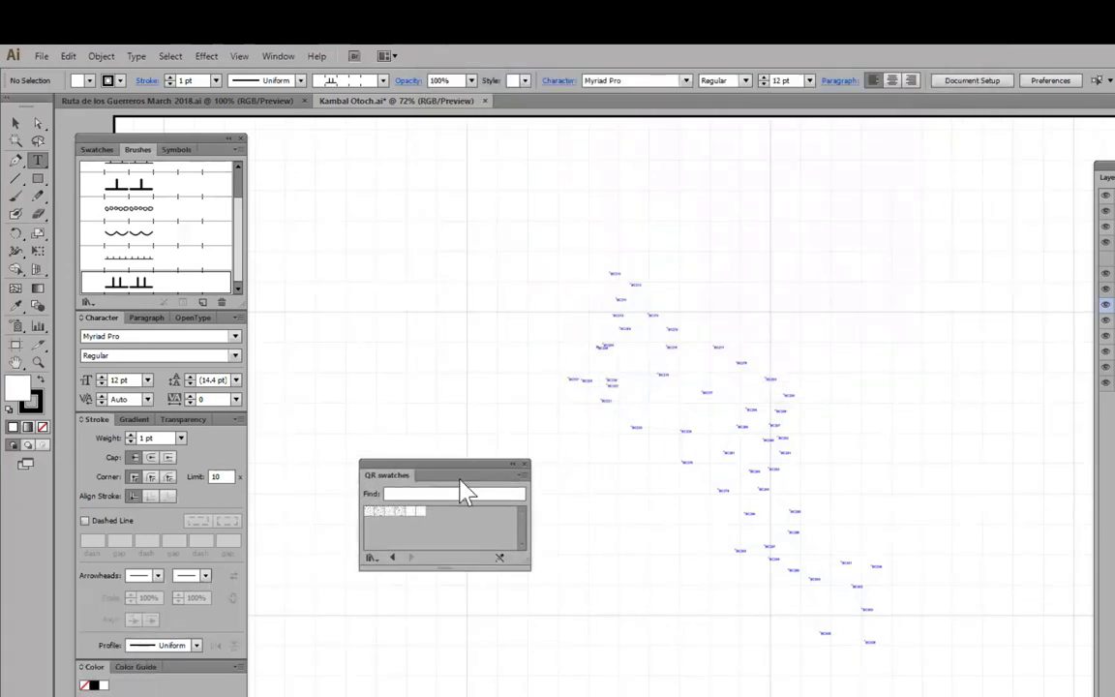
# Add five pattern swatches from the QR swatches library to the document, close the library, and check the document's swatches before redisplaying its symbols
pyautogui.click(381, 511)
pyautogui.click(391, 512)
pyautogui.click(400, 512)
pyautogui.click(411, 512)
pyautogui.click(421, 512)
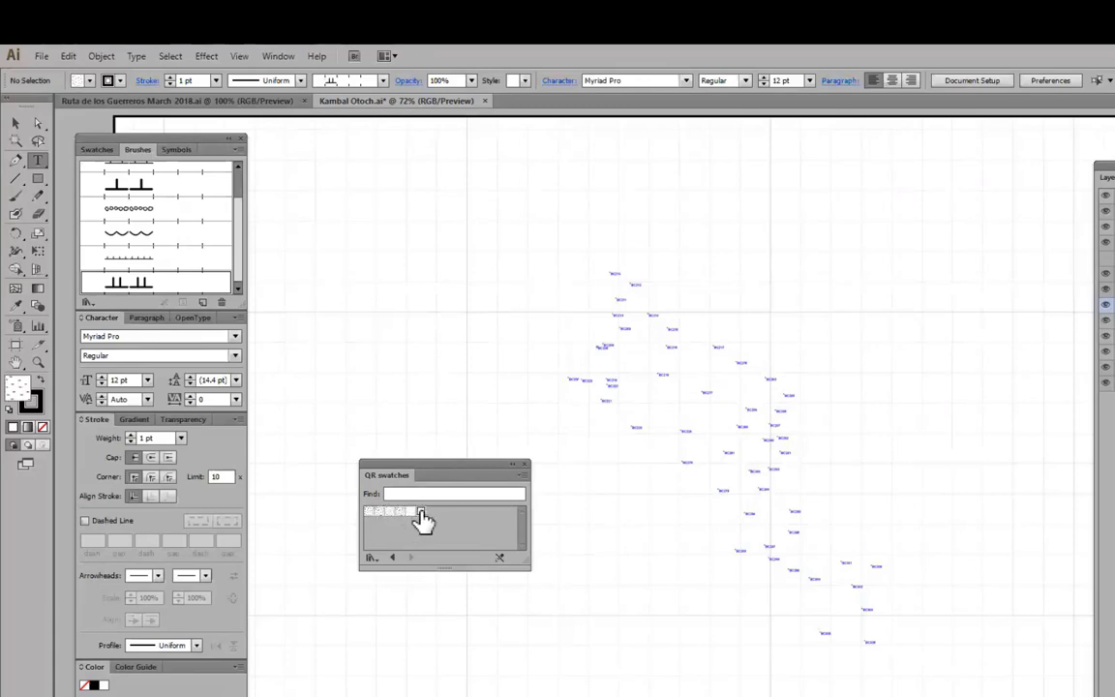
pyautogui.click(524, 464)
pyautogui.click(95, 149)
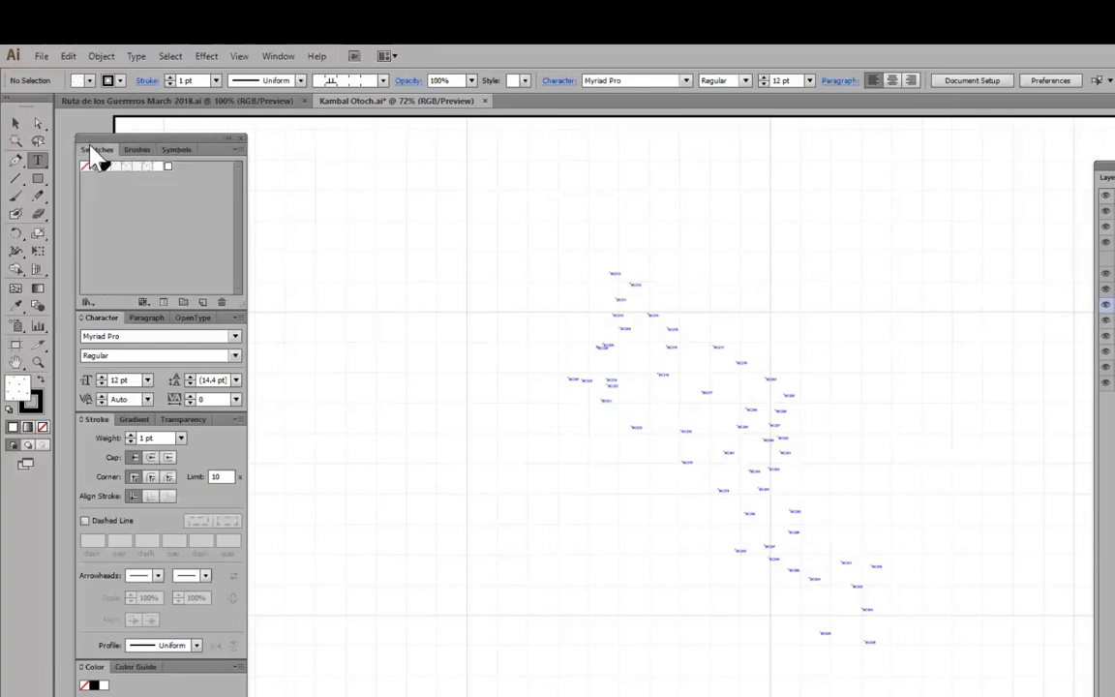
pyautogui.click(176, 150)
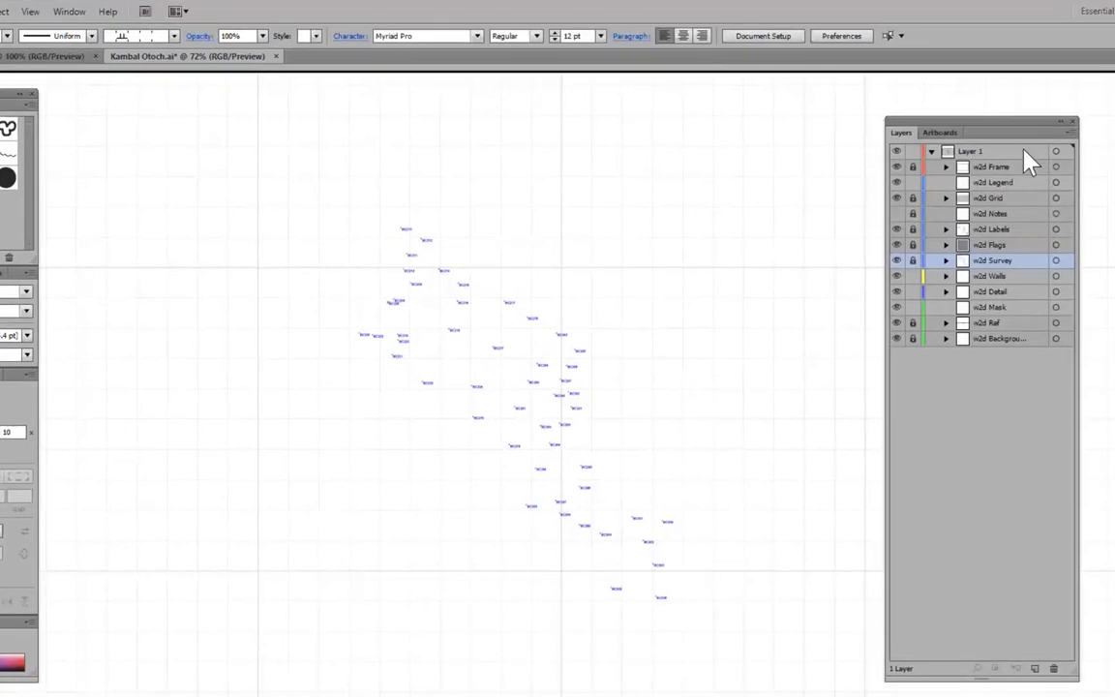
# Create a top-level layer named Scans, move it below Layer 1, and expand Layer 1 to show its w2d sublayers
pyautogui.click(1023, 152)
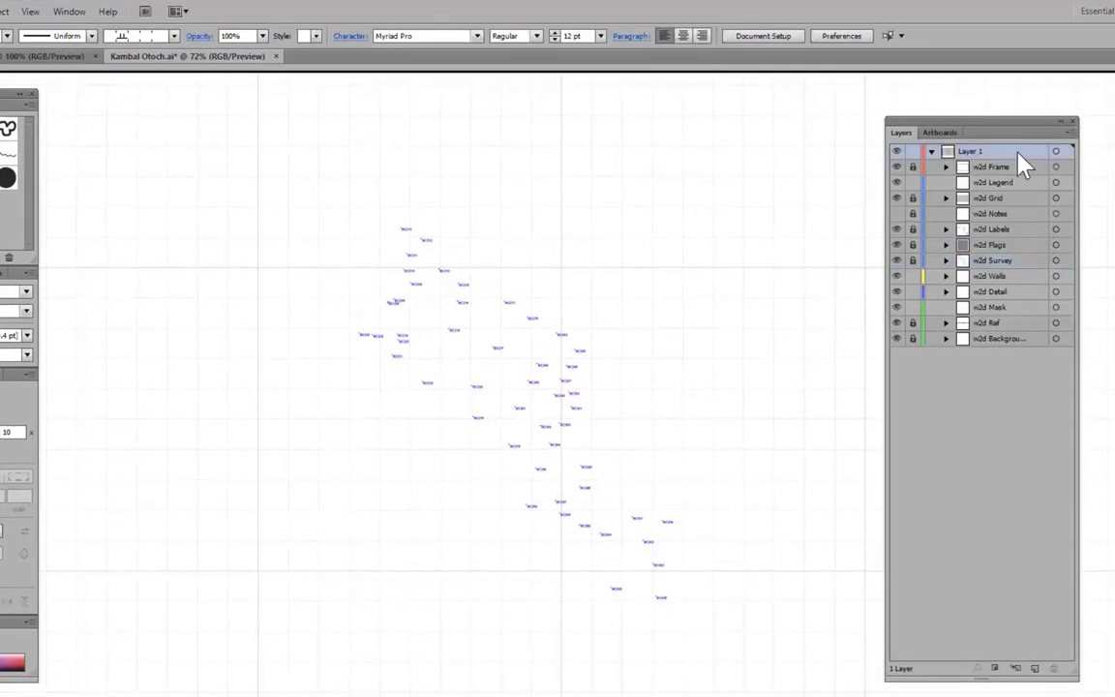
pyautogui.click(932, 154)
pyautogui.click(1072, 132)
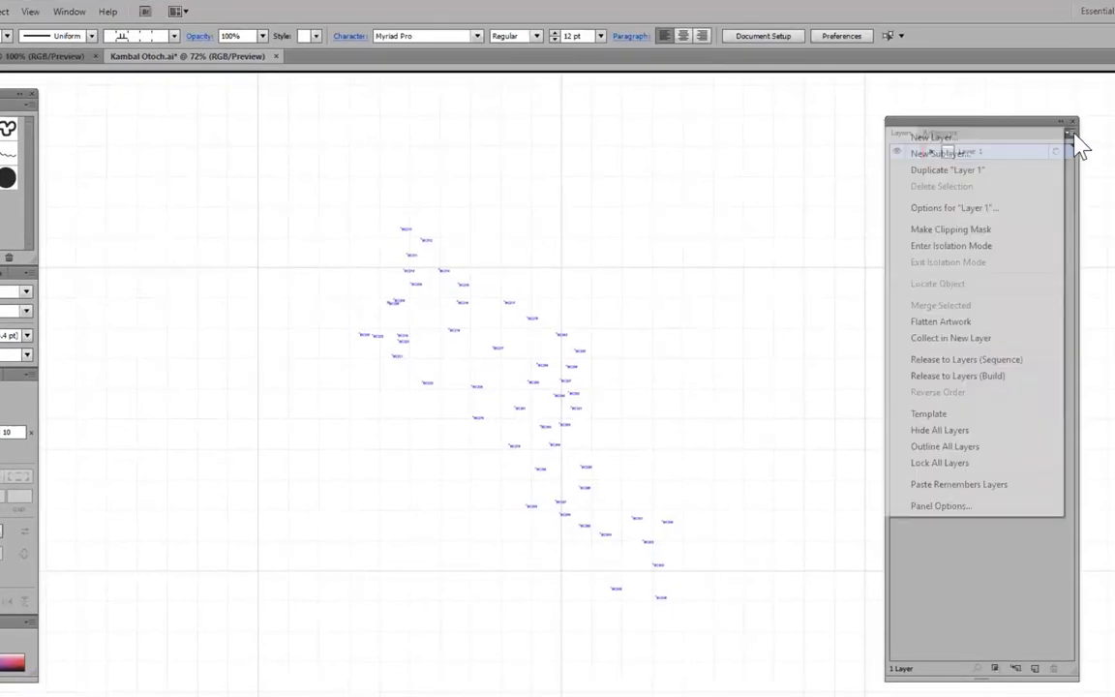
pyautogui.click(951, 138)
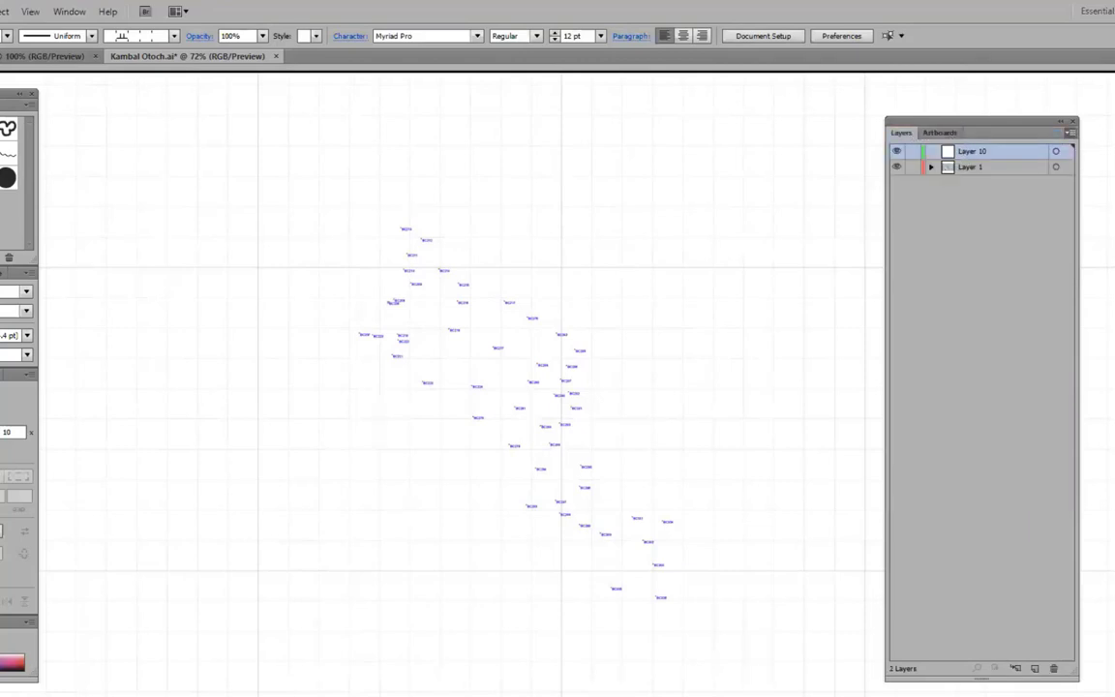
pyautogui.press('BackSpace')
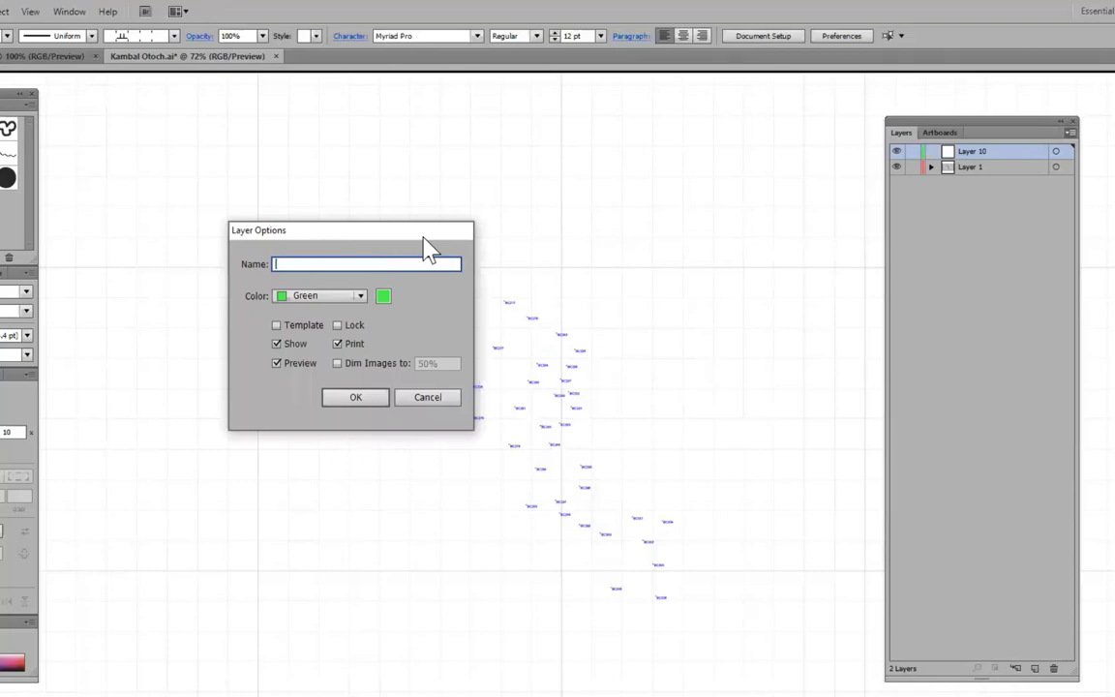
pyautogui.write('Scans')
pyautogui.press('Return')
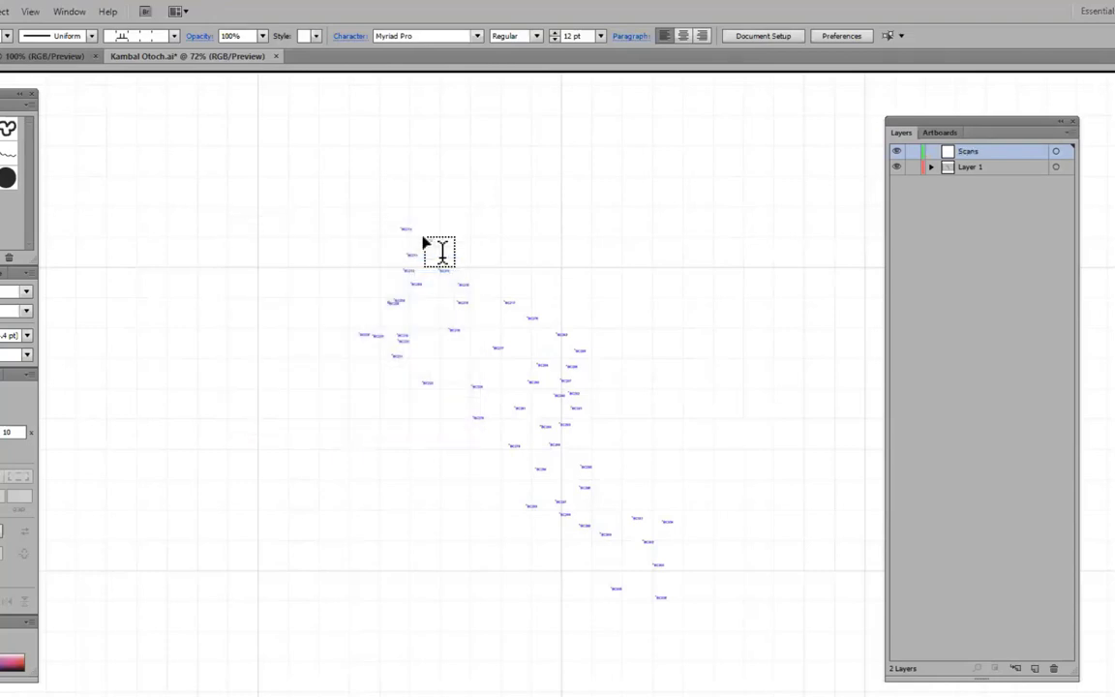
pyautogui.moveTo(996, 153); pyautogui.dragTo(988, 192)
pyautogui.click(931, 152)
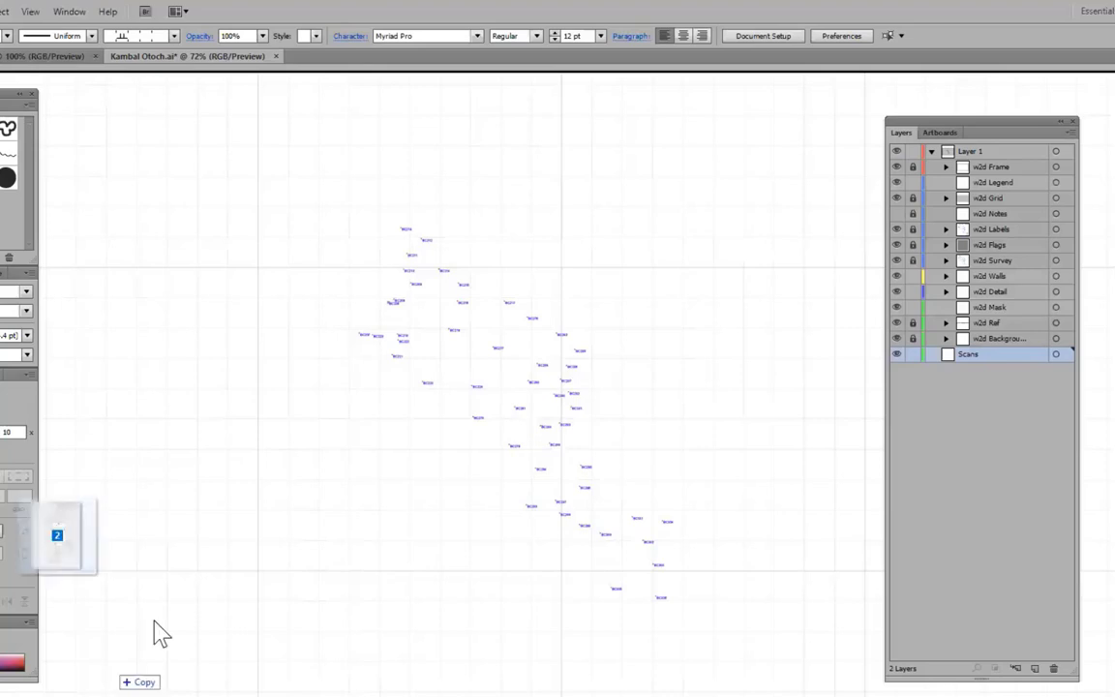
# Bring the two scanned cave sketches onto the Scans layer, spread them side by side over the survey, and select both
pyautogui.moveTo(154, 632); pyautogui.dragTo(413, 557)
pyautogui.click(399, 541)
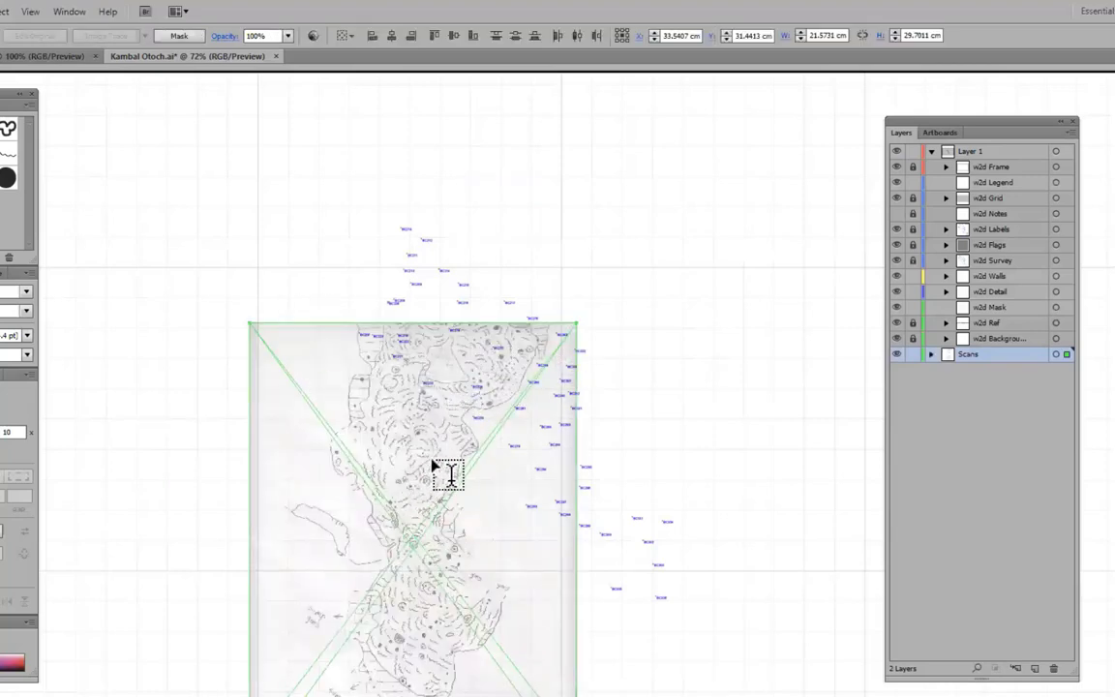
pyautogui.click(680, 321)
pyautogui.moveTo(442, 441); pyautogui.dragTo(717, 263)
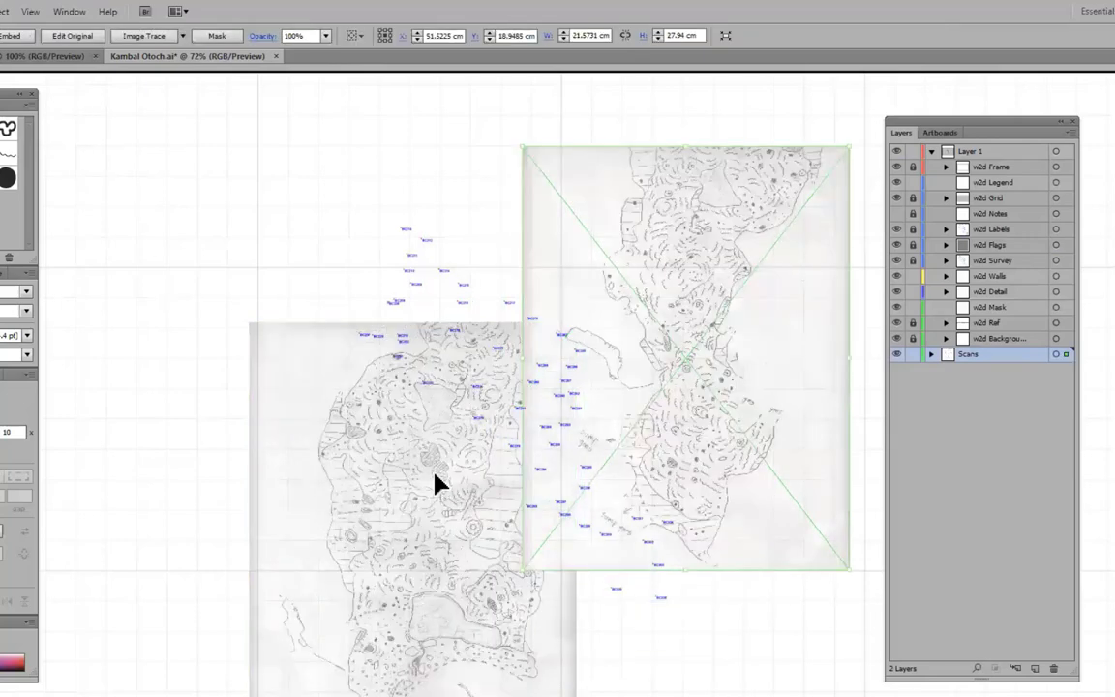
pyautogui.moveTo(436, 482); pyautogui.dragTo(336, 323)
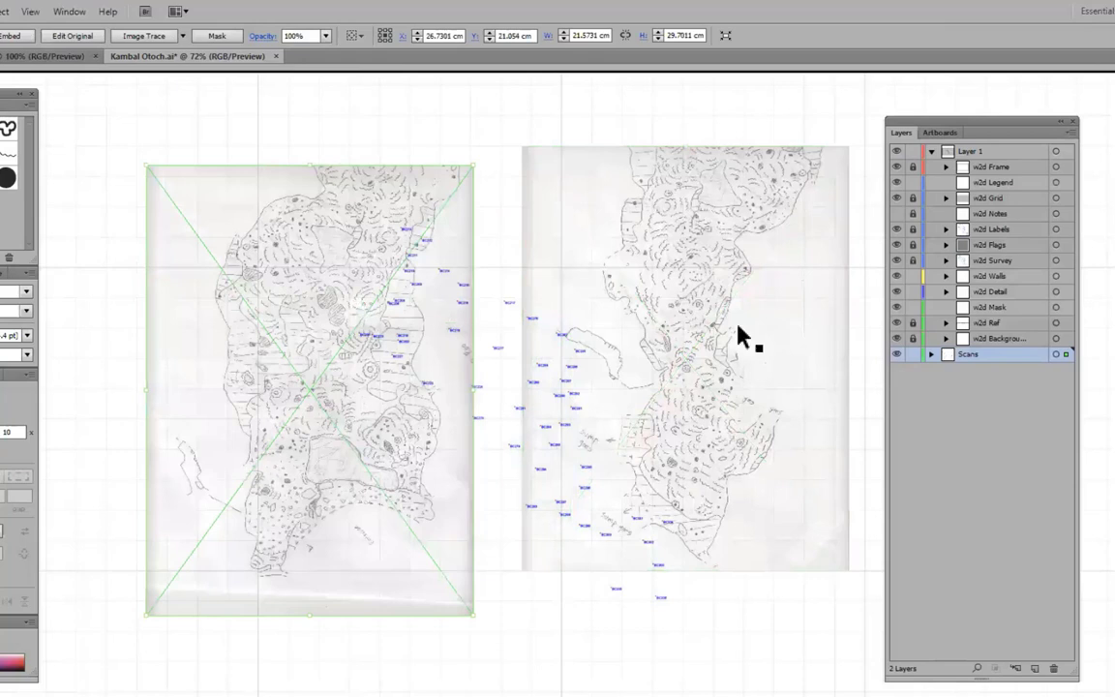
pyautogui.keyDown('shift'); pyautogui.click(598, 315); pyautogui.keyUp('shift')
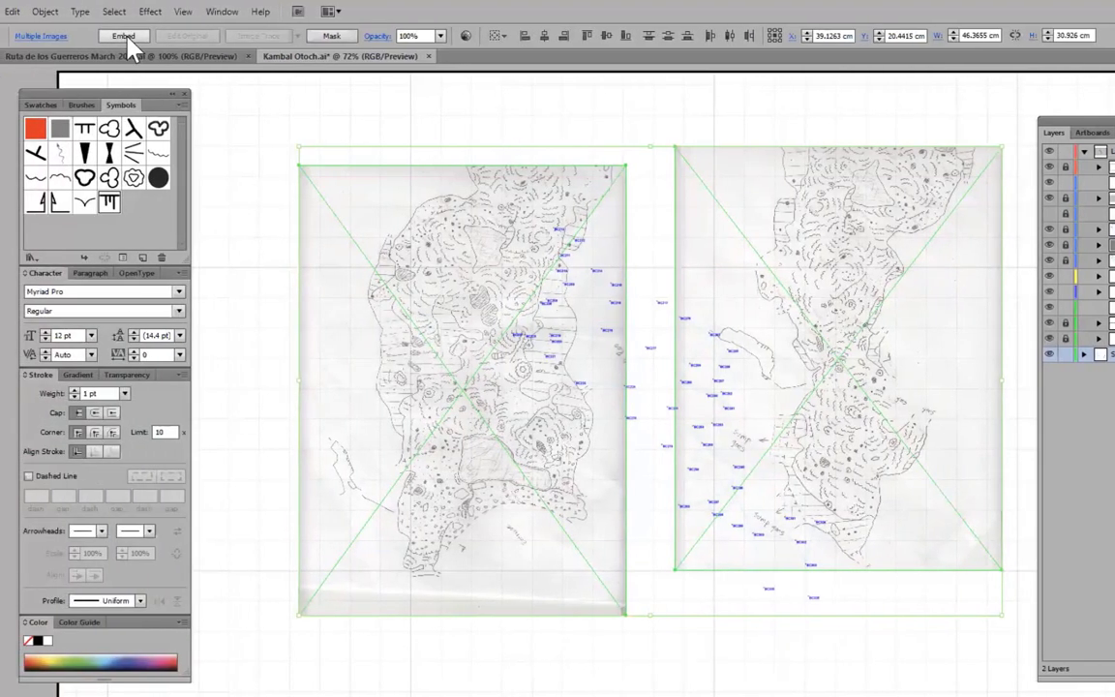
# Embed both selected sketch scans in the document and scale them uniformly to 70%
pyautogui.click(126, 39)
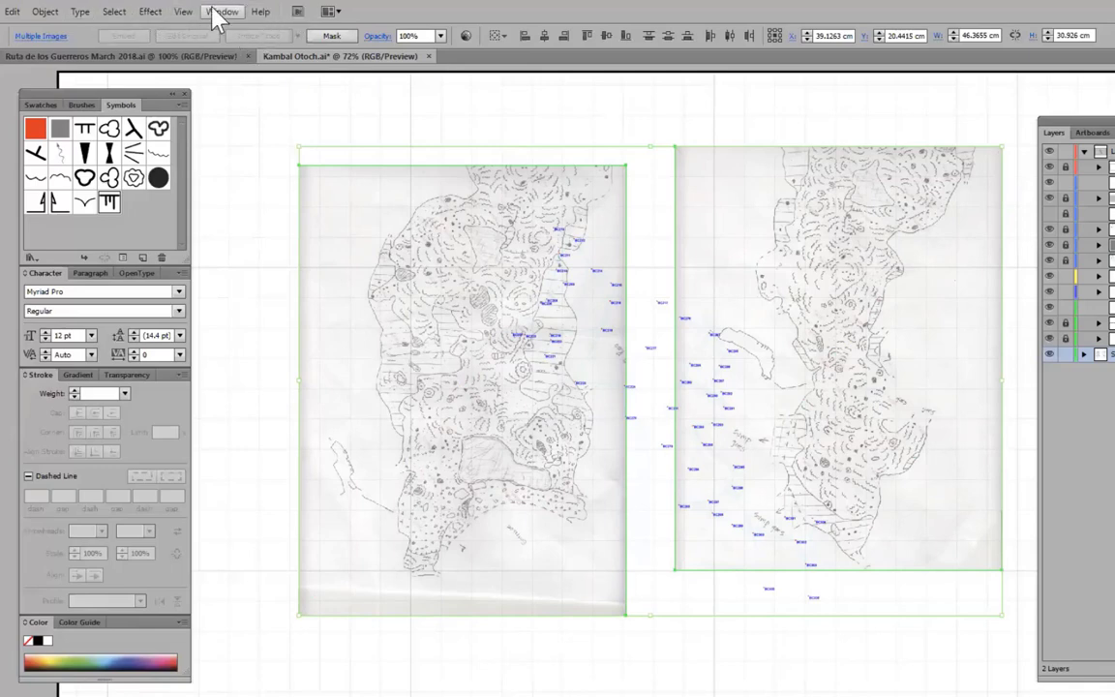
pyautogui.click(45, 12)
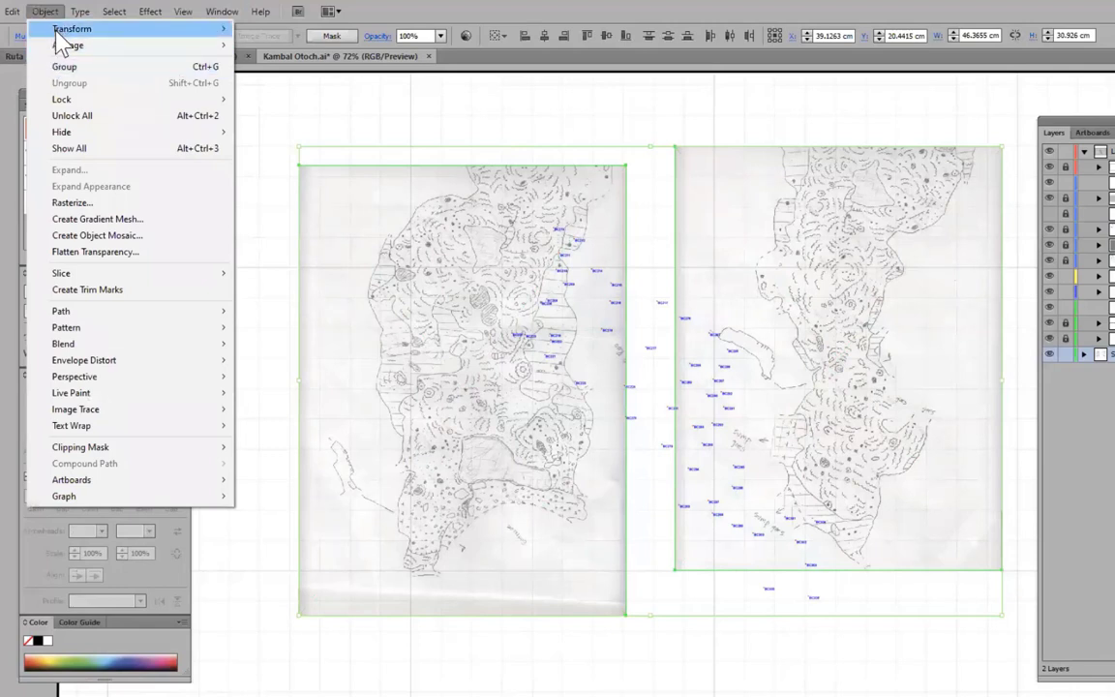
pyautogui.moveTo(72, 32)
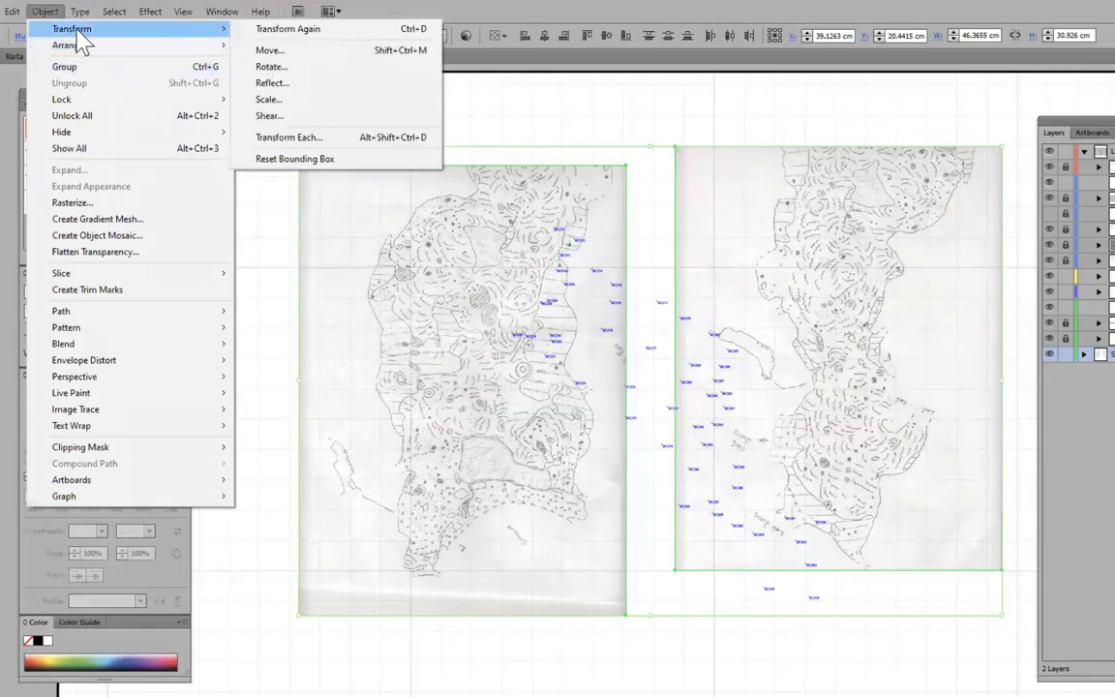
pyautogui.click(289, 100)
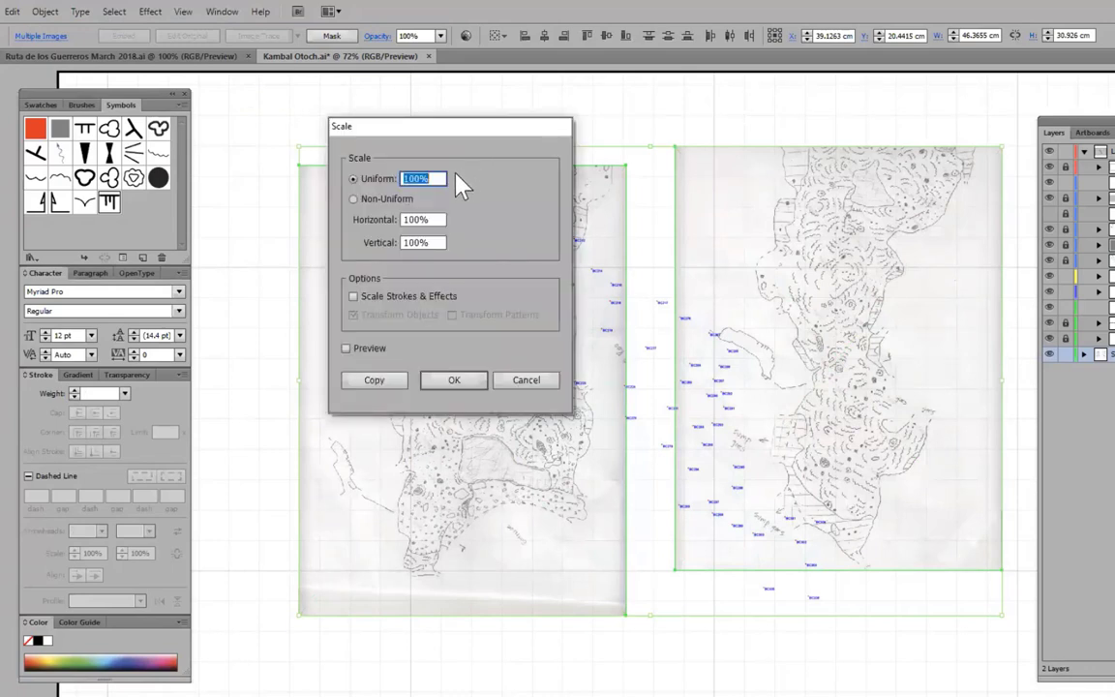
pyautogui.write('70')
pyautogui.press('Return')
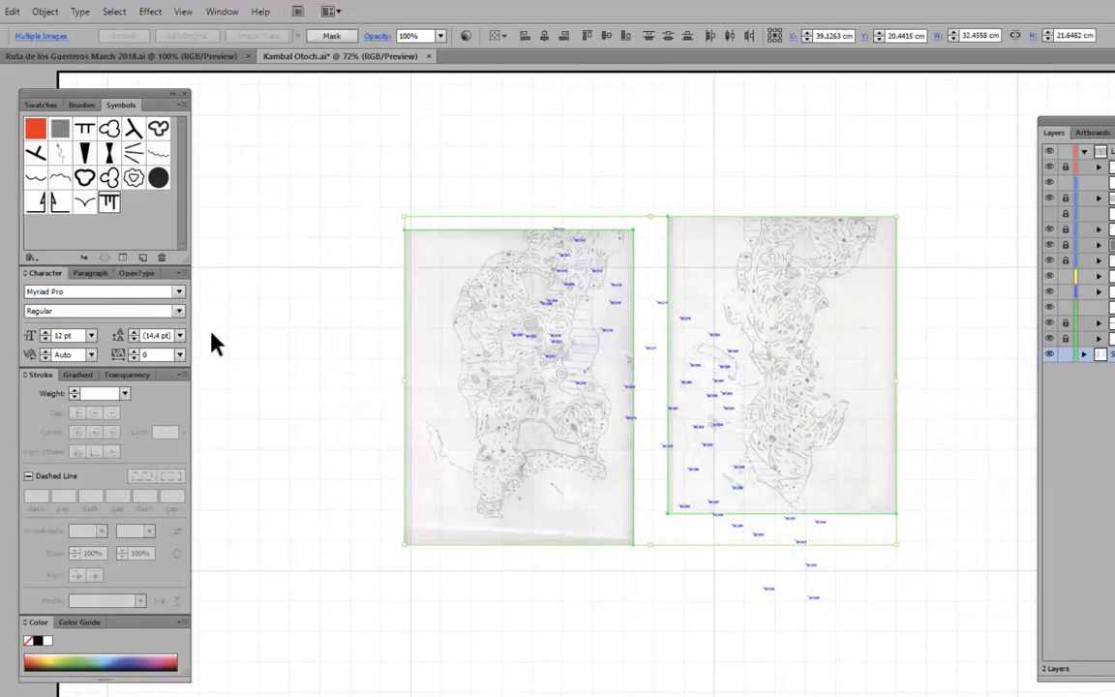
# Set the opacity of the two scans to 50%
pyautogui.click(126, 375)
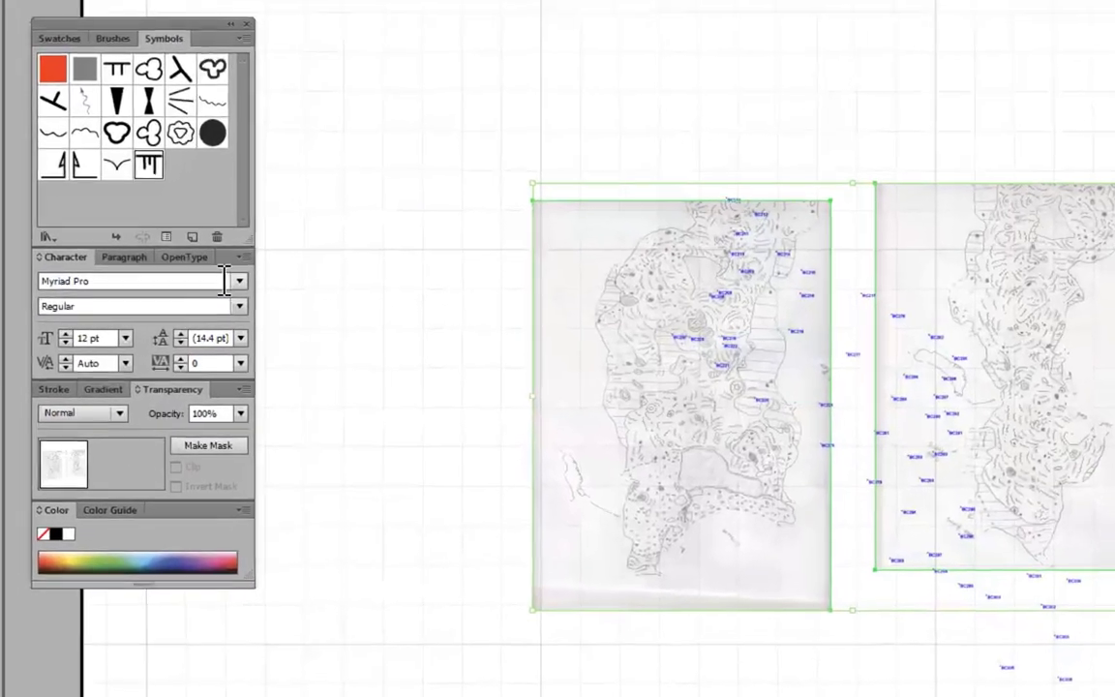
pyautogui.click(250, 417)
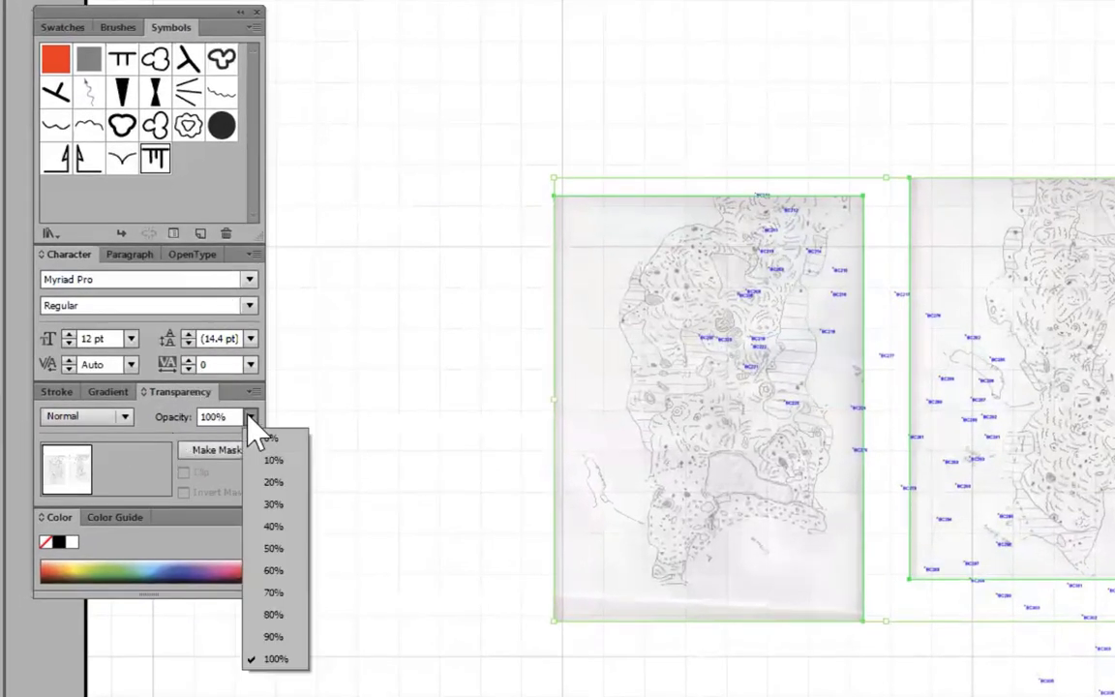
pyautogui.click(275, 548)
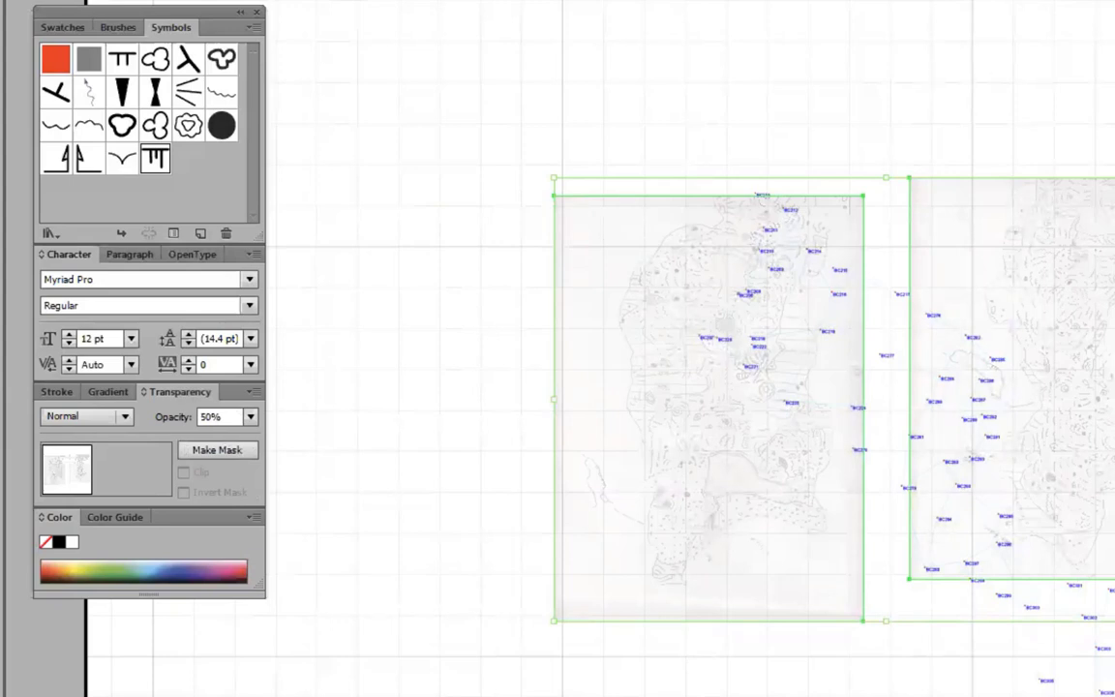
# Move the two scans apart, one southwest and the entrance sketch northeast, so they clear most of the survey stations
pyautogui.click(1112, 70)
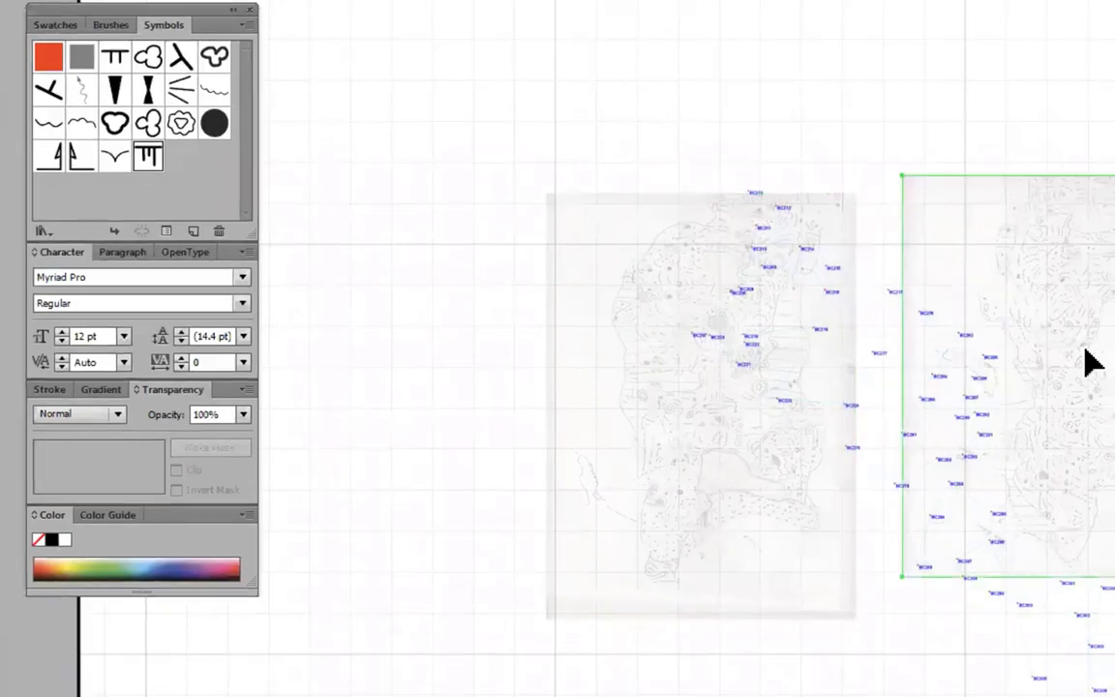
pyautogui.moveTo(1090, 349); pyautogui.dragTo(55, 576)
pyautogui.moveTo(282, 152); pyautogui.dragTo(736, 46)
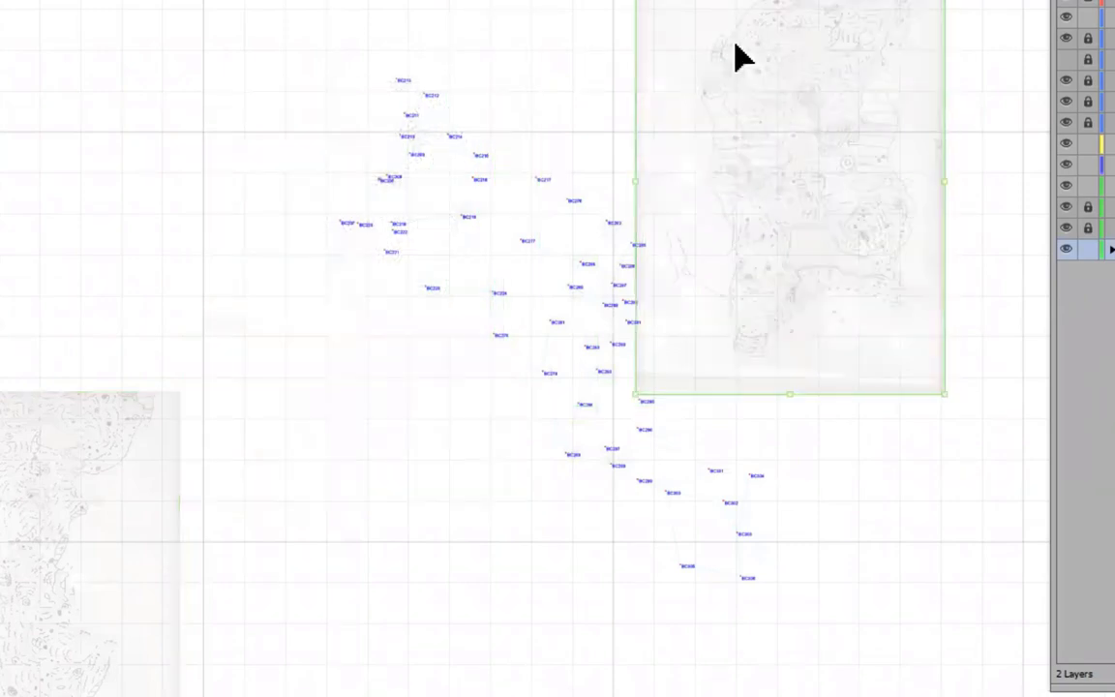
# Shift the entrance sketch beside the survey stations and rotate it roughly clockwise until its cut-off edge faces southeast
pyautogui.scroll(5, 736, 58)
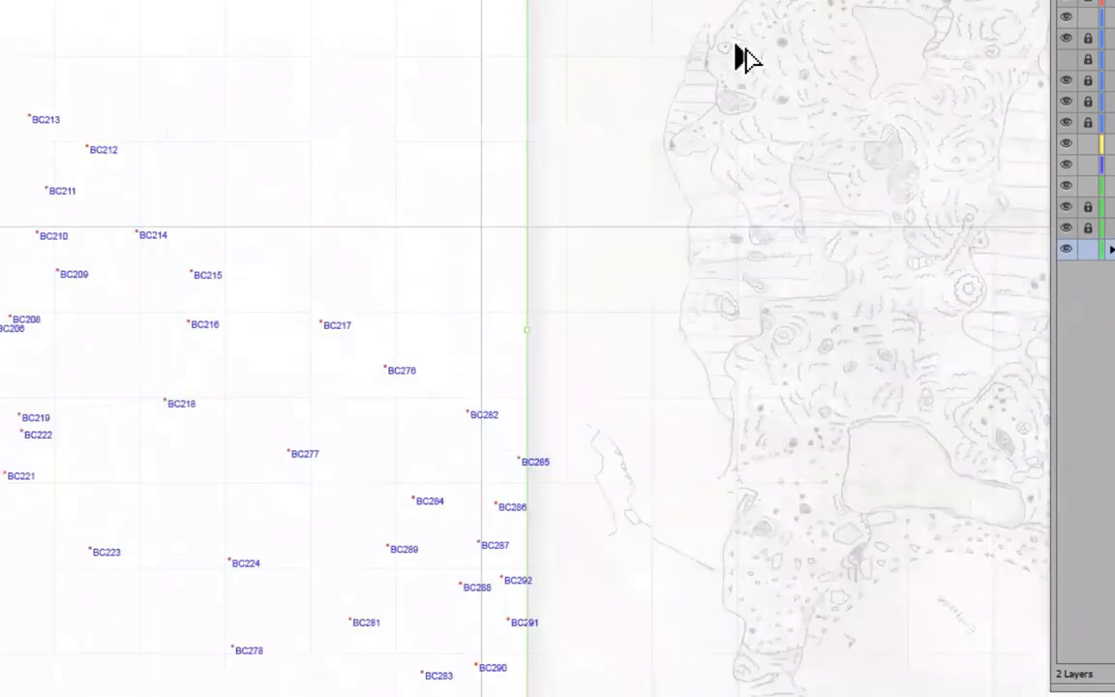
pyautogui.moveTo(841, 563); pyautogui.dragTo(739, 209)
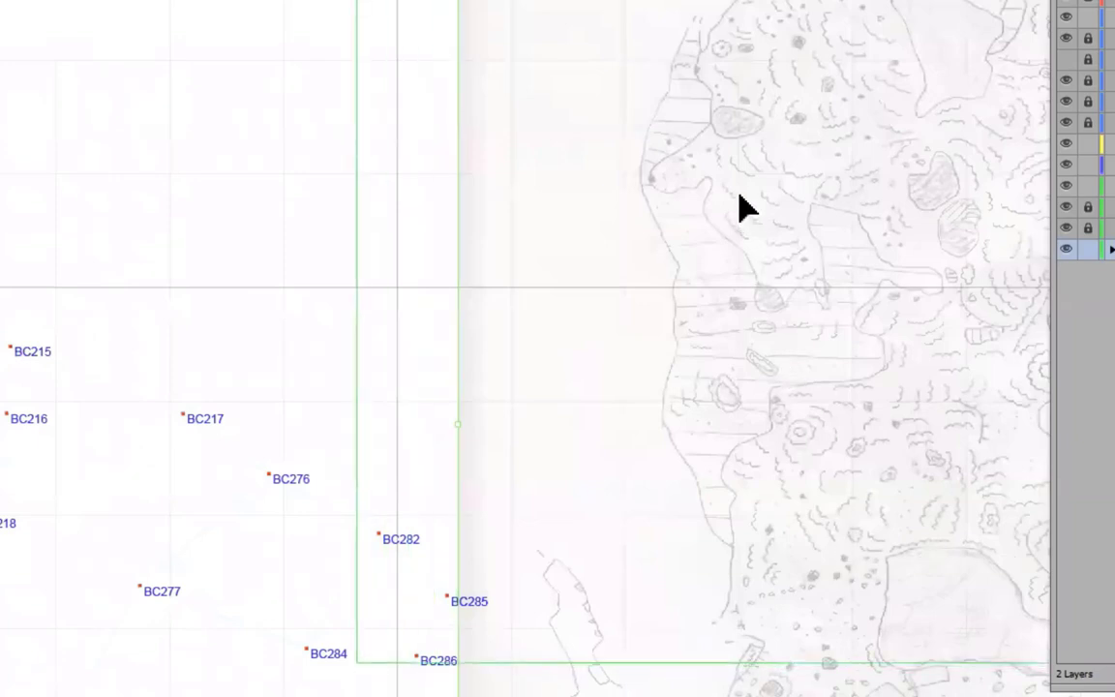
pyautogui.moveTo(743, 366); pyautogui.dragTo(580, 186)
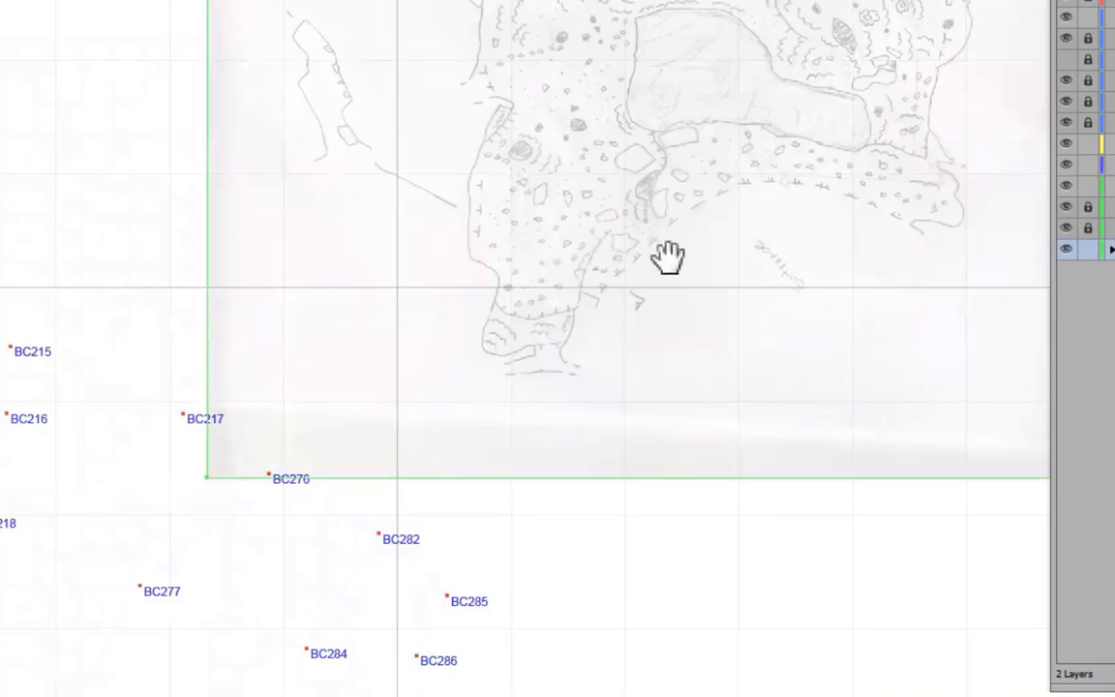
pyautogui.moveTo(668, 257); pyautogui.dragTo(418, 414)
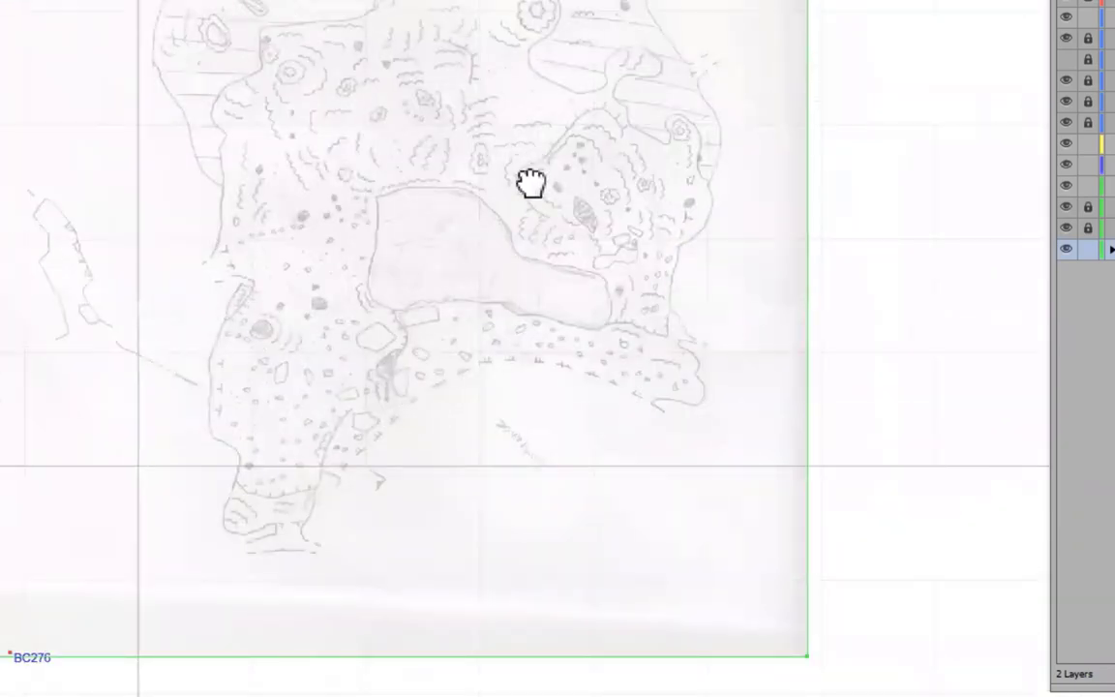
pyautogui.moveTo(532, 183); pyautogui.dragTo(567, 331)
pyautogui.moveTo(704, 360); pyautogui.dragTo(660, 149)
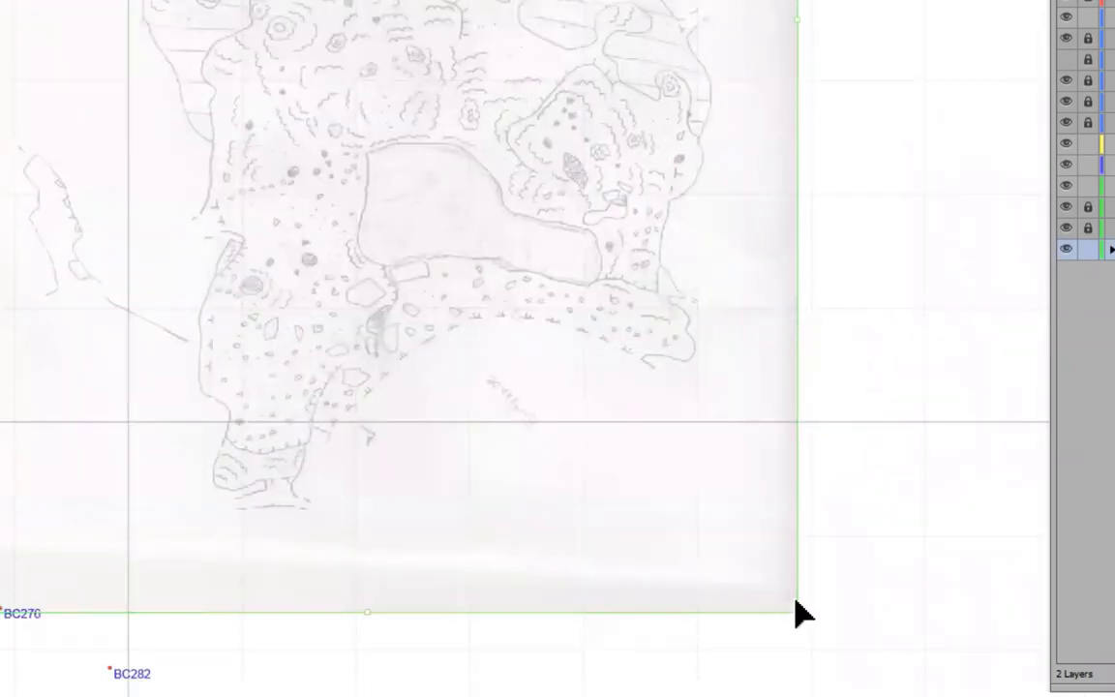
pyautogui.moveTo(804, 605); pyautogui.dragTo(630, 172)
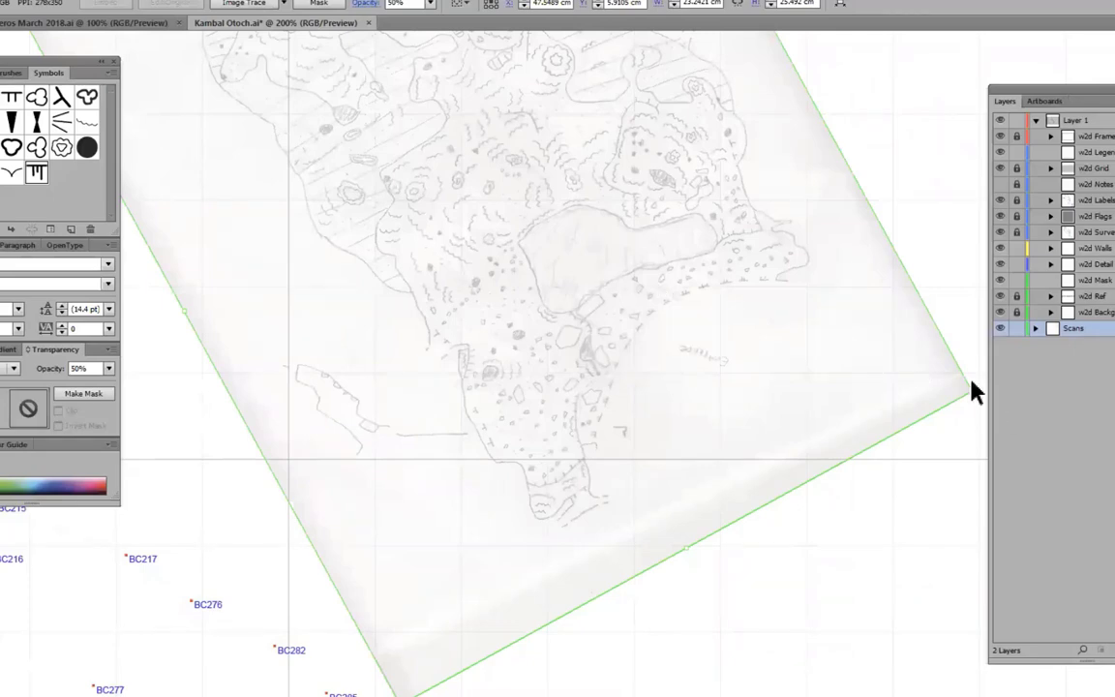
pyautogui.moveTo(971, 385); pyautogui.dragTo(266, 291)
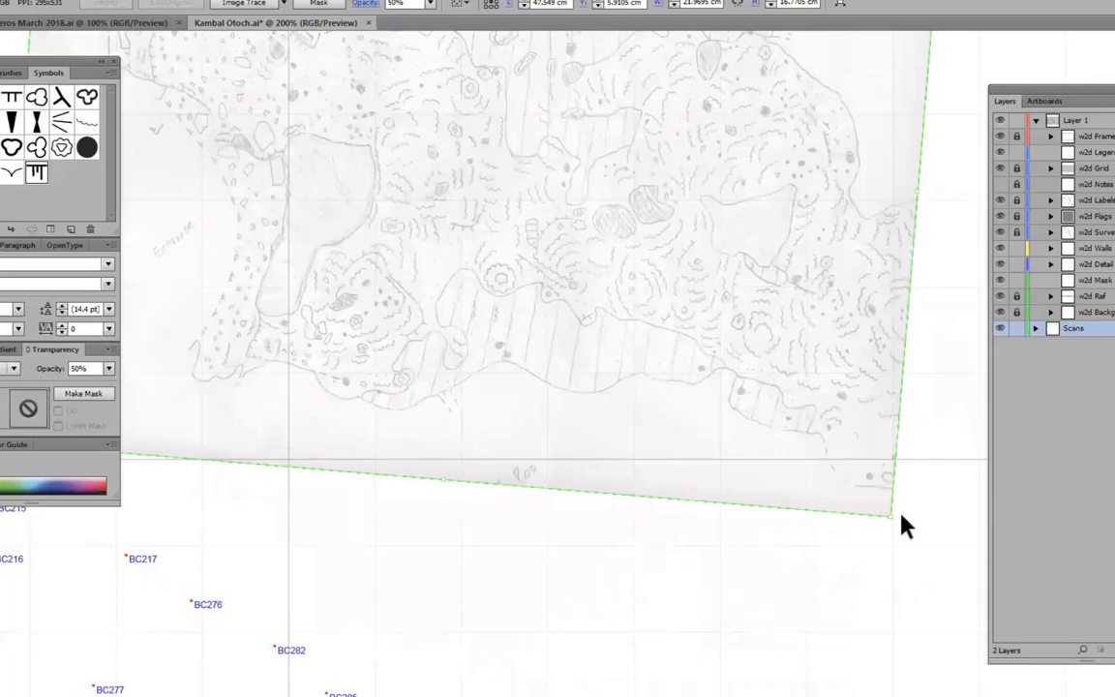
pyautogui.moveTo(894, 513); pyautogui.dragTo(700, 554)
pyautogui.moveTo(891, 510); pyautogui.dragTo(645, 578)
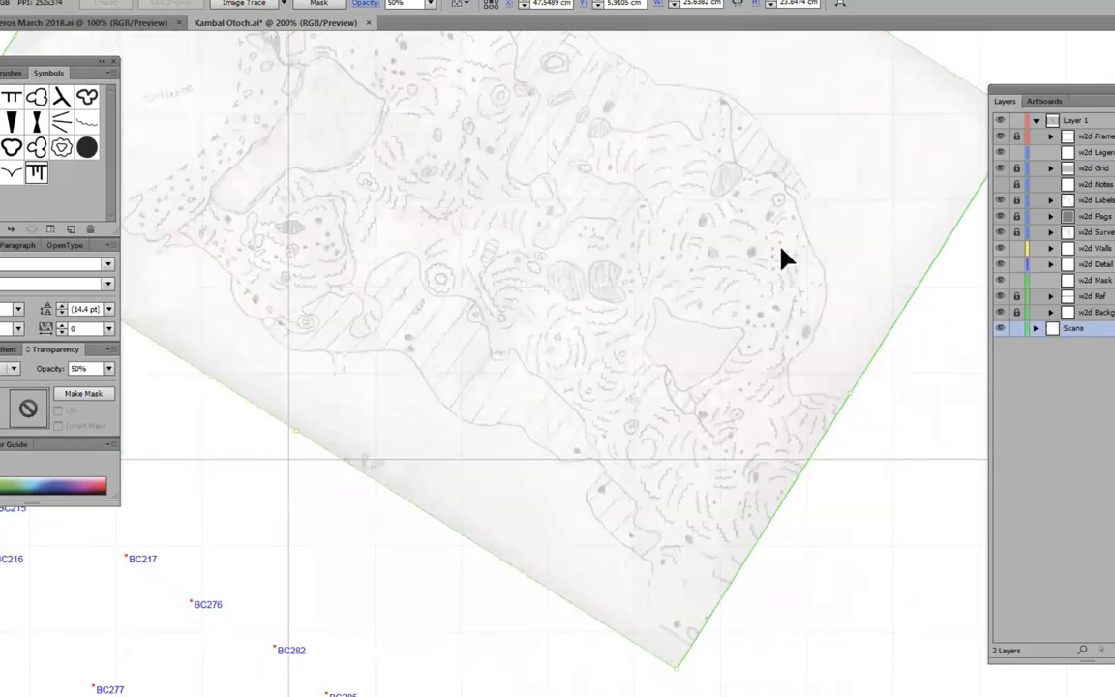
# Reposition the rotated entrance sketch northeast of the stations and turn it a little further clockwise
pyautogui.press('space')
pyautogui.moveTo(757, 187); pyautogui.dragTo(874, 459)
pyautogui.moveTo(506, 427); pyautogui.dragTo(517, 185)
pyautogui.scroll(-1, 626, 282)
pyautogui.press('space')
pyautogui.moveTo(588, 240); pyautogui.dragTo(728, 353)
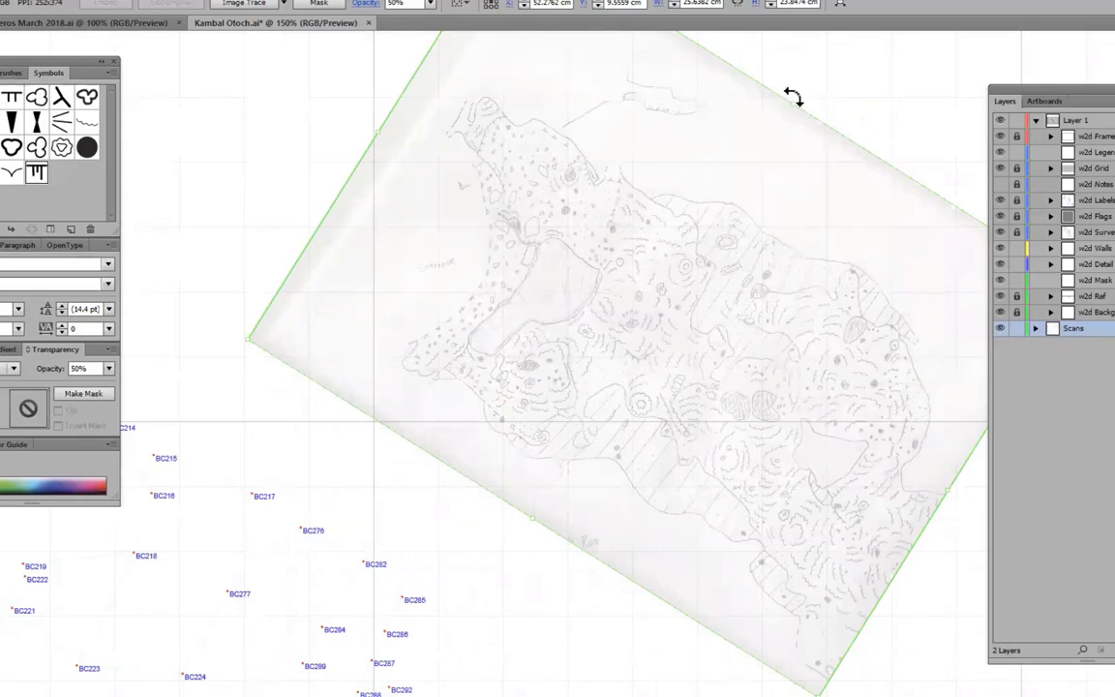
pyautogui.moveTo(791, 97); pyautogui.dragTo(837, 125)
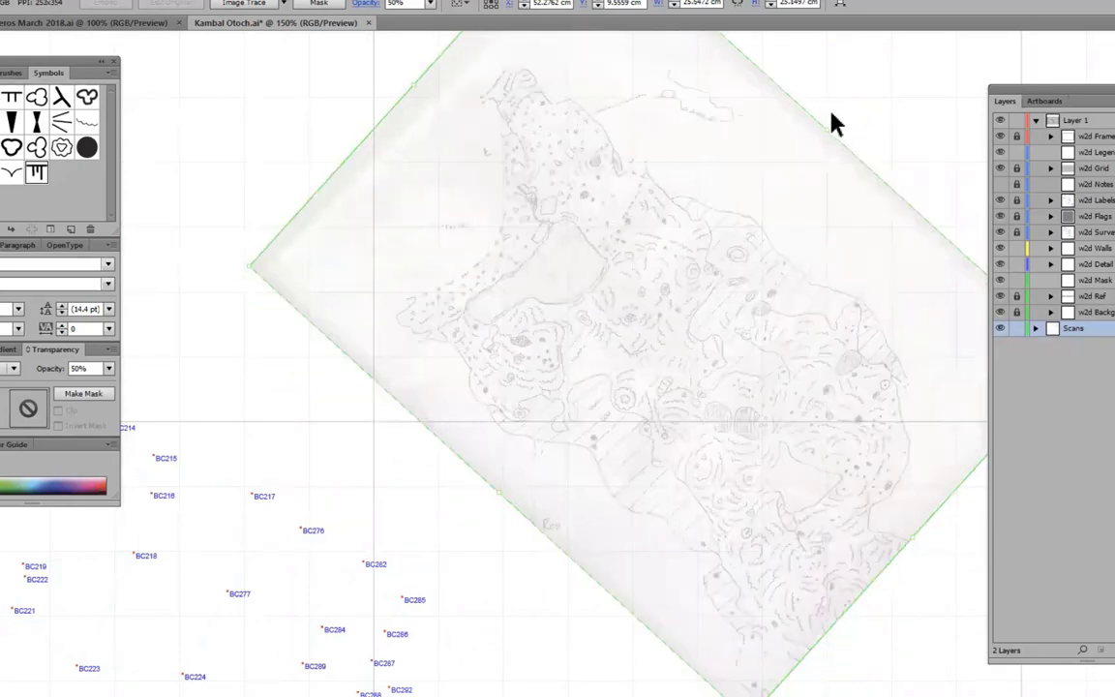
pyautogui.moveTo(826, 121); pyautogui.dragTo(836, 128)
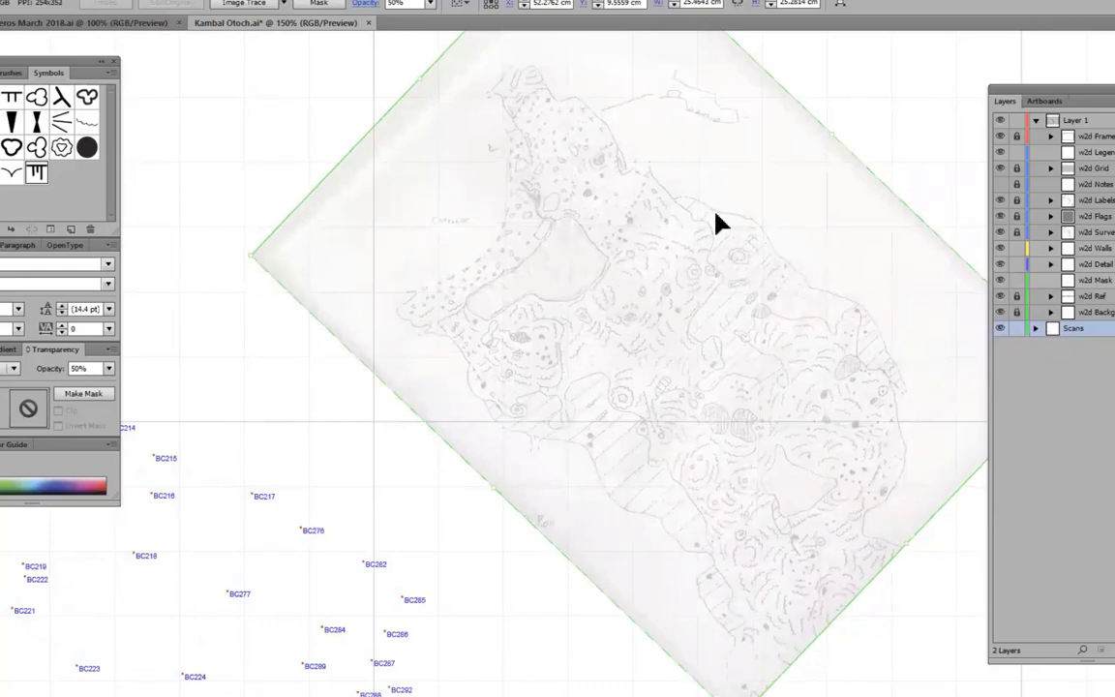
# Nudge the entrance sketch slightly north, move the Layers panel aside, and fine-tune the sketch's rotation against the grid
pyautogui.scroll(2, 716, 221)
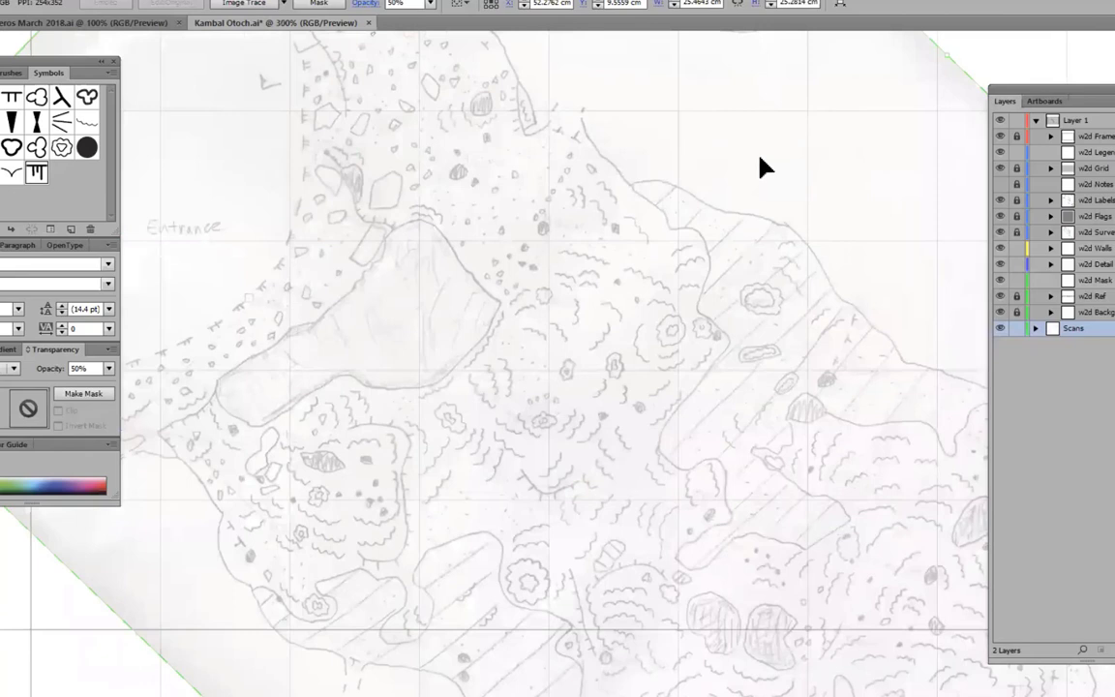
pyautogui.moveTo(764, 165); pyautogui.dragTo(756, 125)
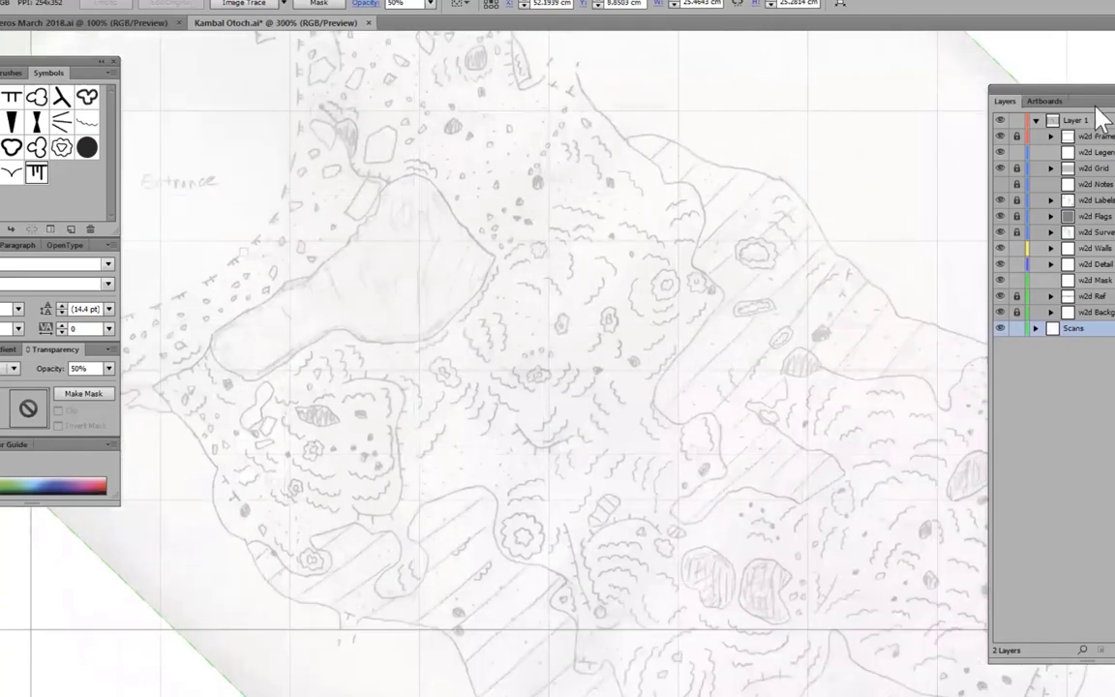
pyautogui.moveTo(1011, 89); pyautogui.dragTo(1112, 287)
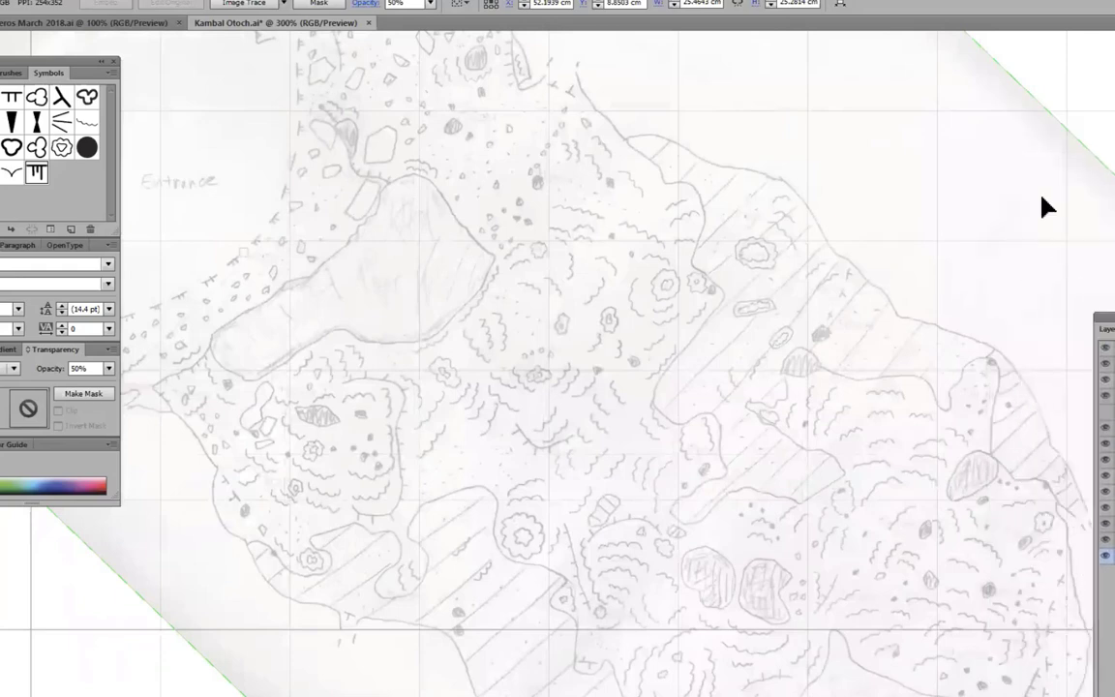
pyautogui.moveTo(876, 102); pyautogui.dragTo(912, 256)
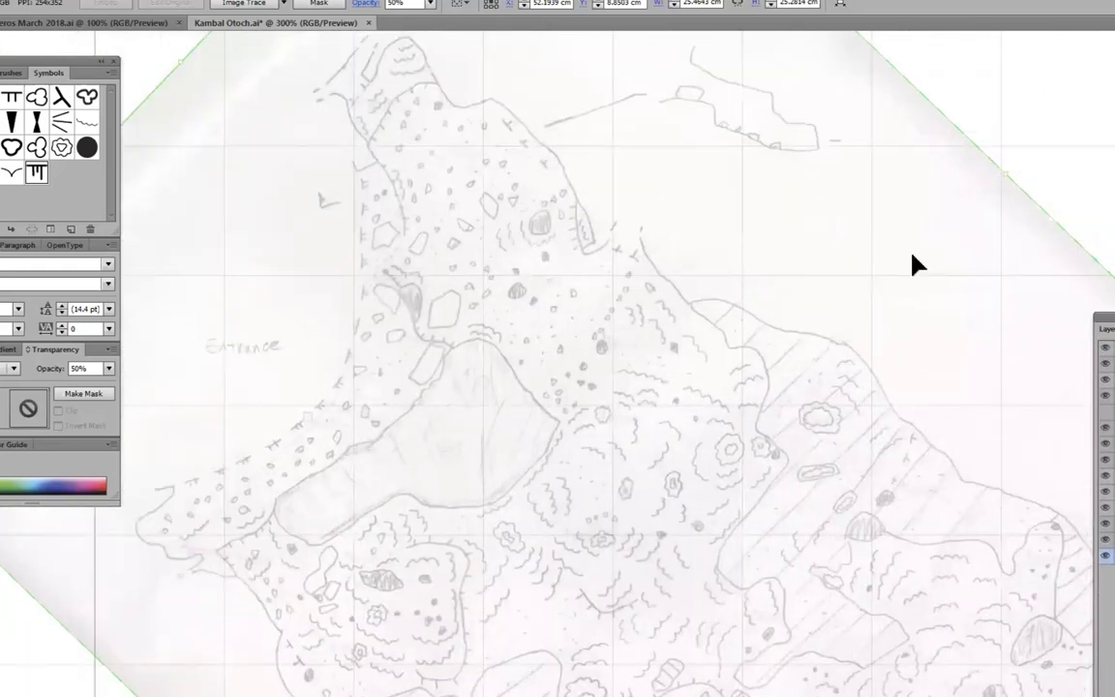
pyautogui.moveTo(647, 173); pyautogui.dragTo(752, 194)
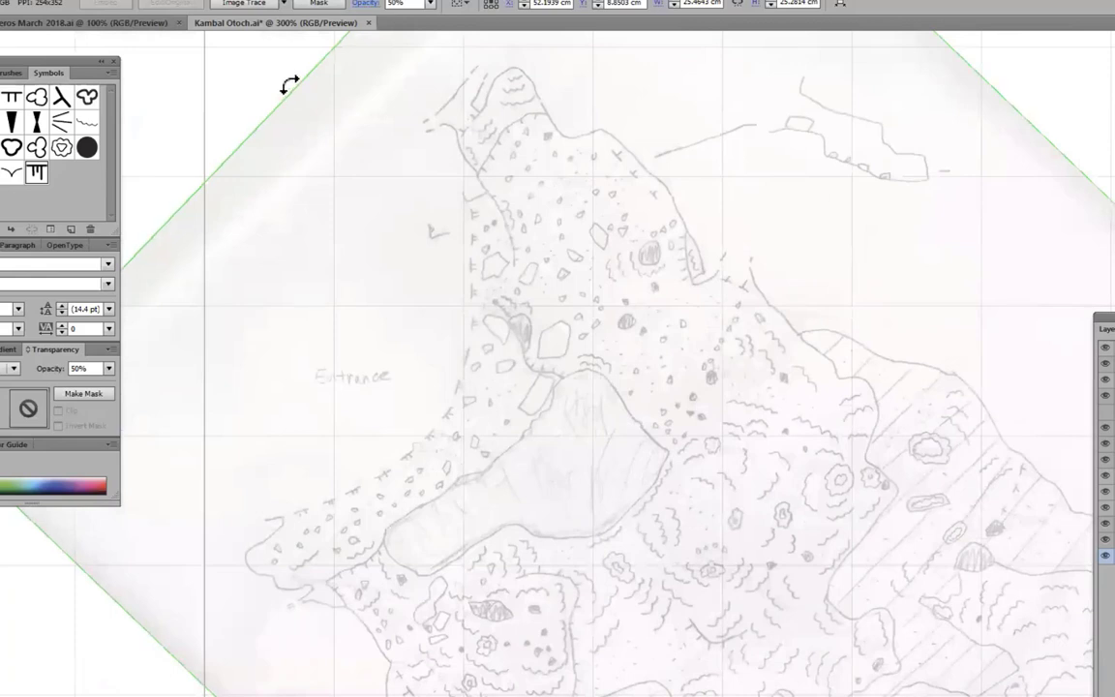
pyautogui.moveTo(282, 88); pyautogui.dragTo(280, 91)
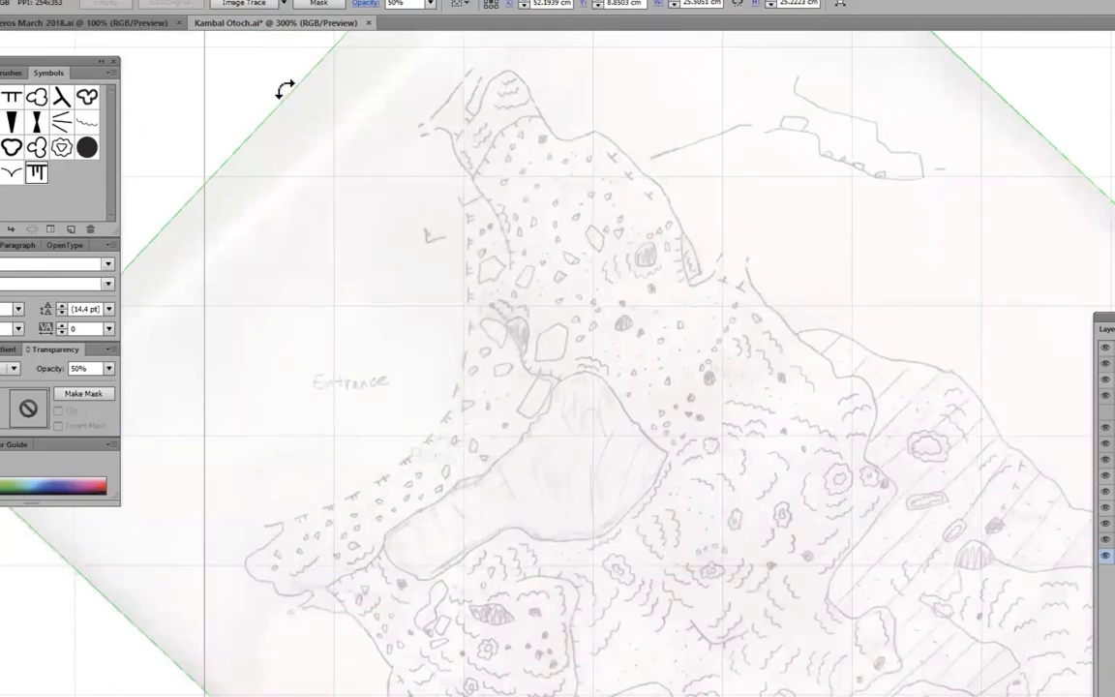
pyautogui.moveTo(282, 92); pyautogui.dragTo(287, 123)
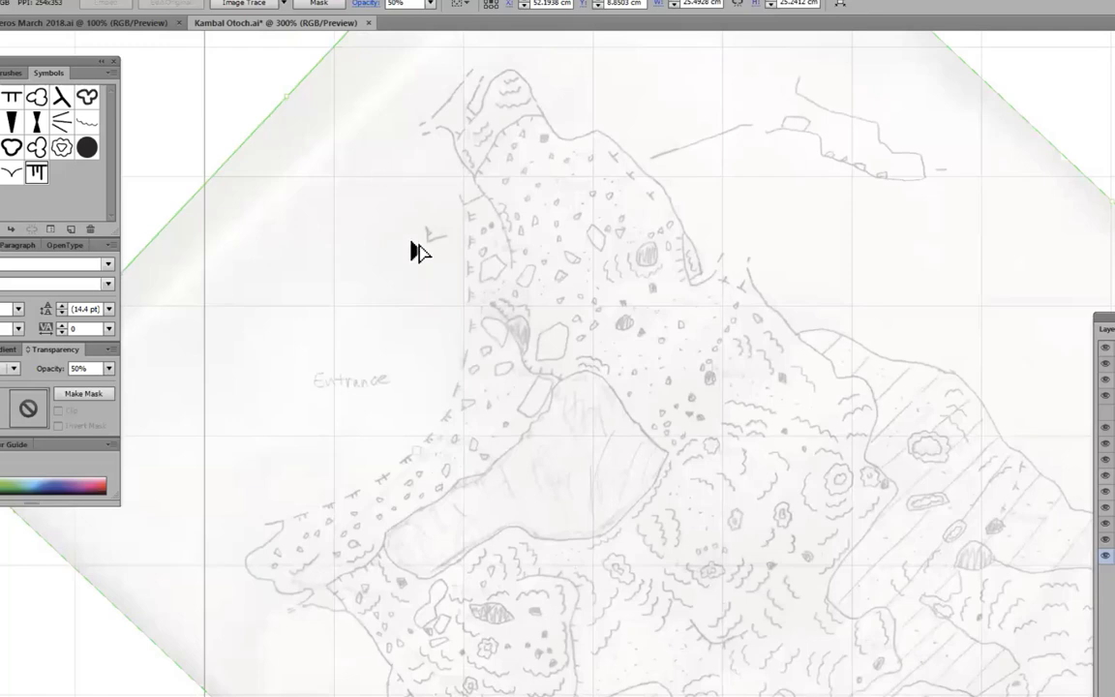
# Hide the w2d Labels layer and move the entrance sketch over its matching survey stations
pyautogui.hotkey('ctrl', '1')
pyautogui.moveTo(288, 400); pyautogui.dragTo(586, 271)
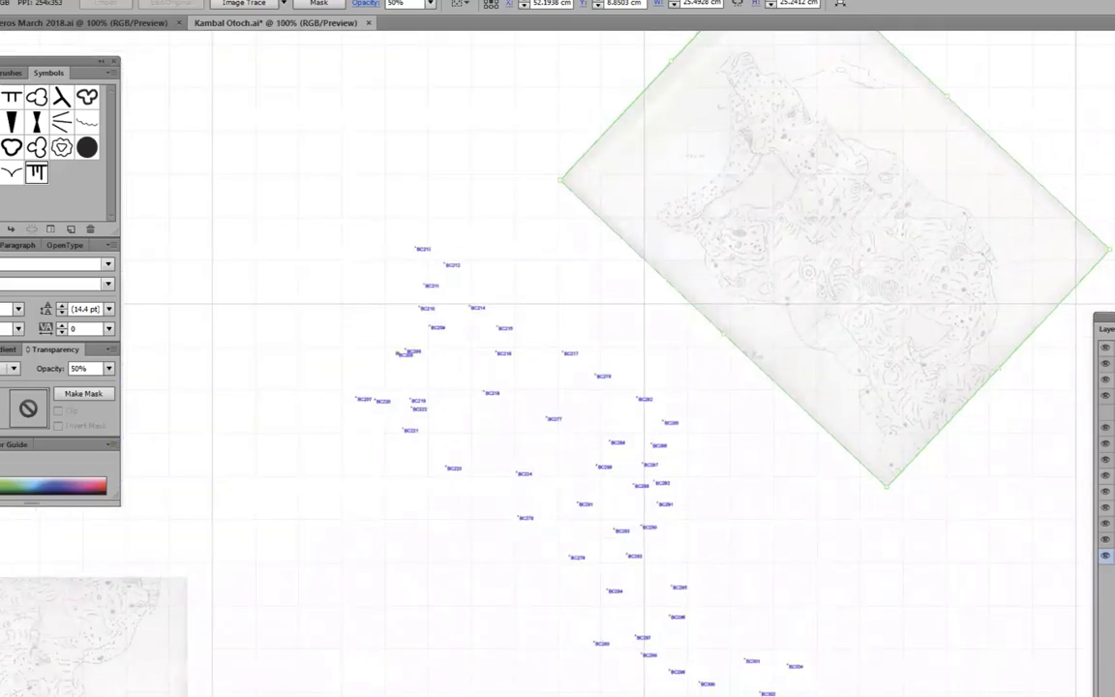
pyautogui.click(1105, 427)
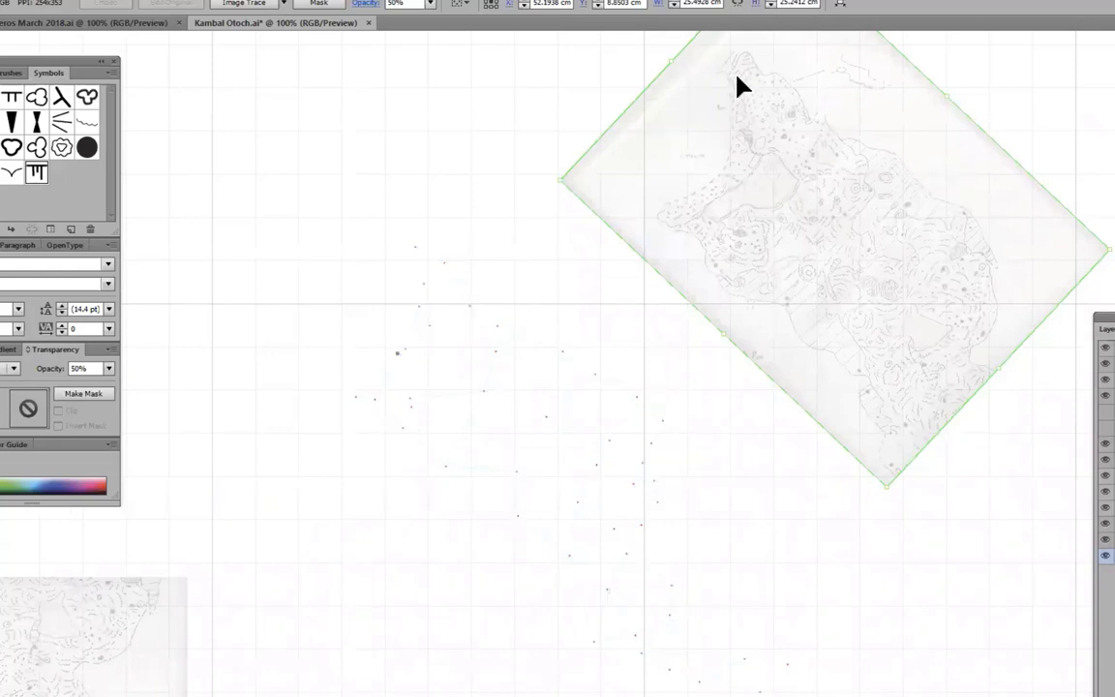
pyautogui.moveTo(737, 76); pyautogui.dragTo(417, 264)
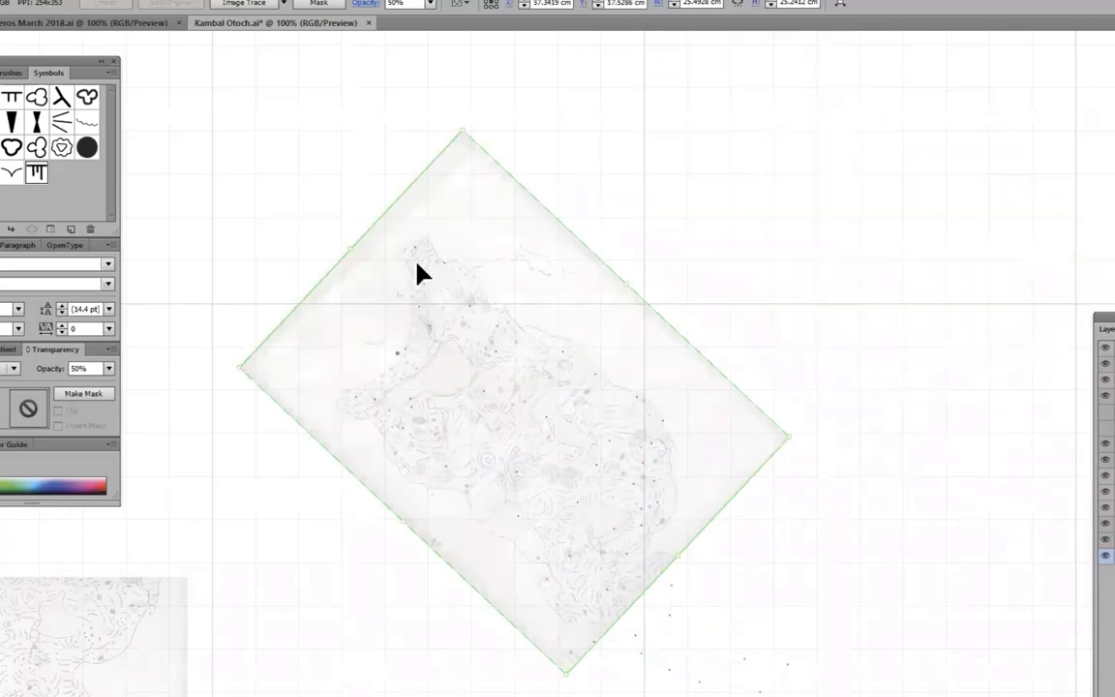
# Inspect the entrance sketch's alignment with the survey stations and centrelines across the whole chamber, returning to its northern tip
pyautogui.scroll(6, 416, 264)
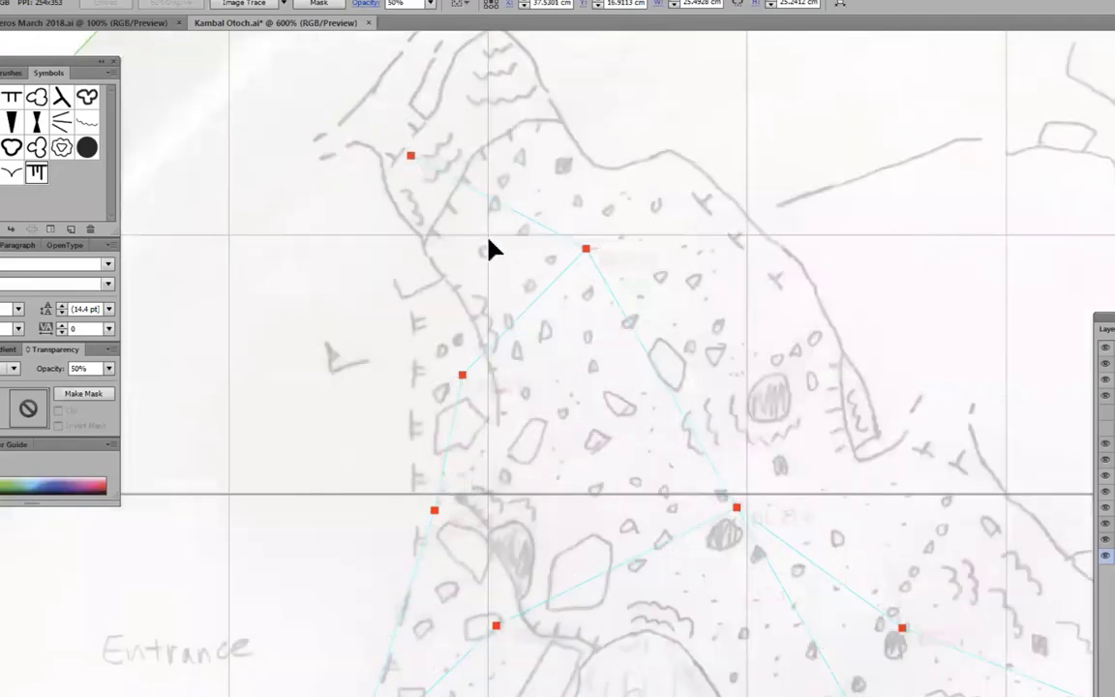
pyautogui.moveTo(858, 555); pyautogui.dragTo(523, 258)
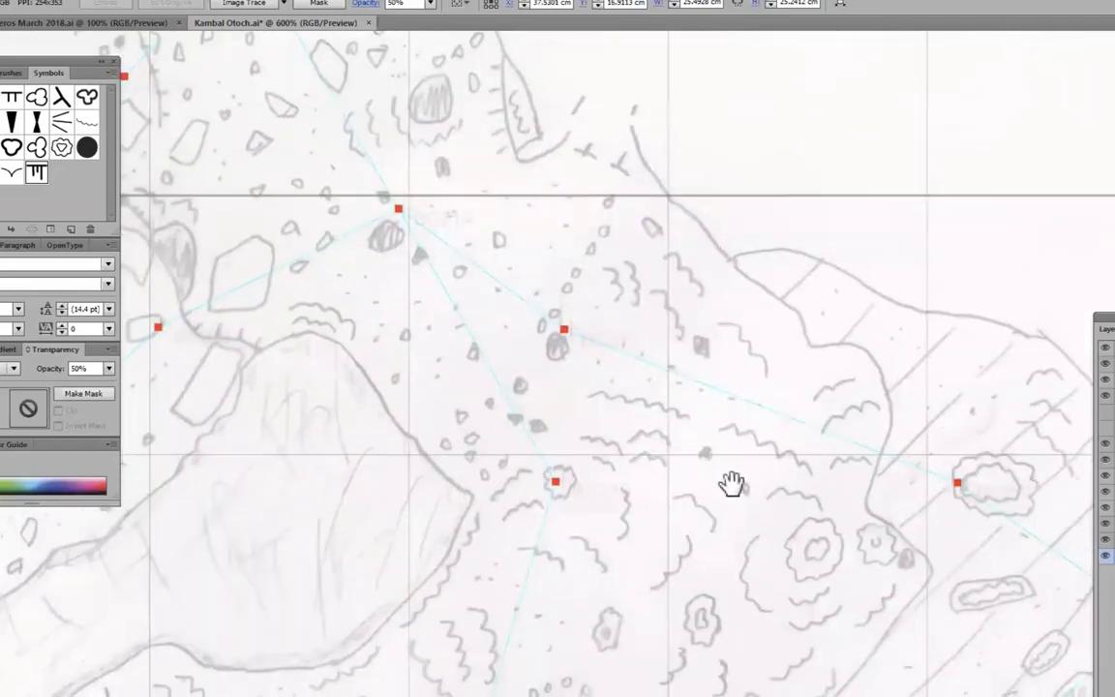
pyautogui.moveTo(732, 483); pyautogui.dragTo(431, 307)
pyautogui.moveTo(787, 461); pyautogui.dragTo(480, 346)
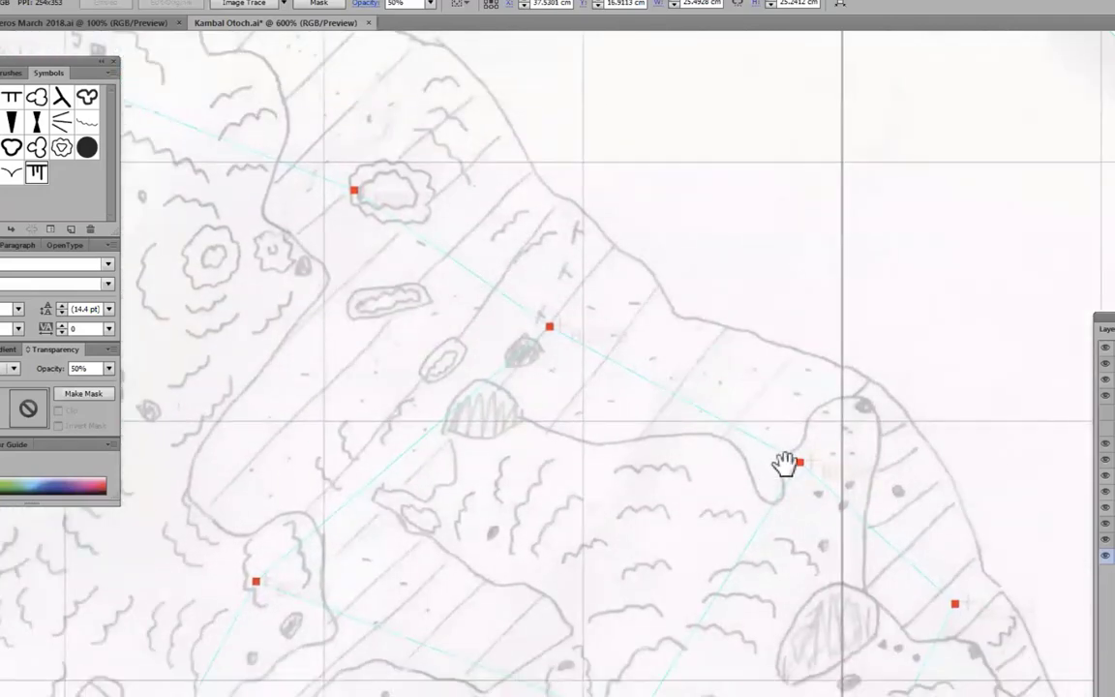
pyautogui.moveTo(787, 463); pyautogui.dragTo(719, 354)
pyautogui.moveTo(764, 411); pyautogui.dragTo(674, 242)
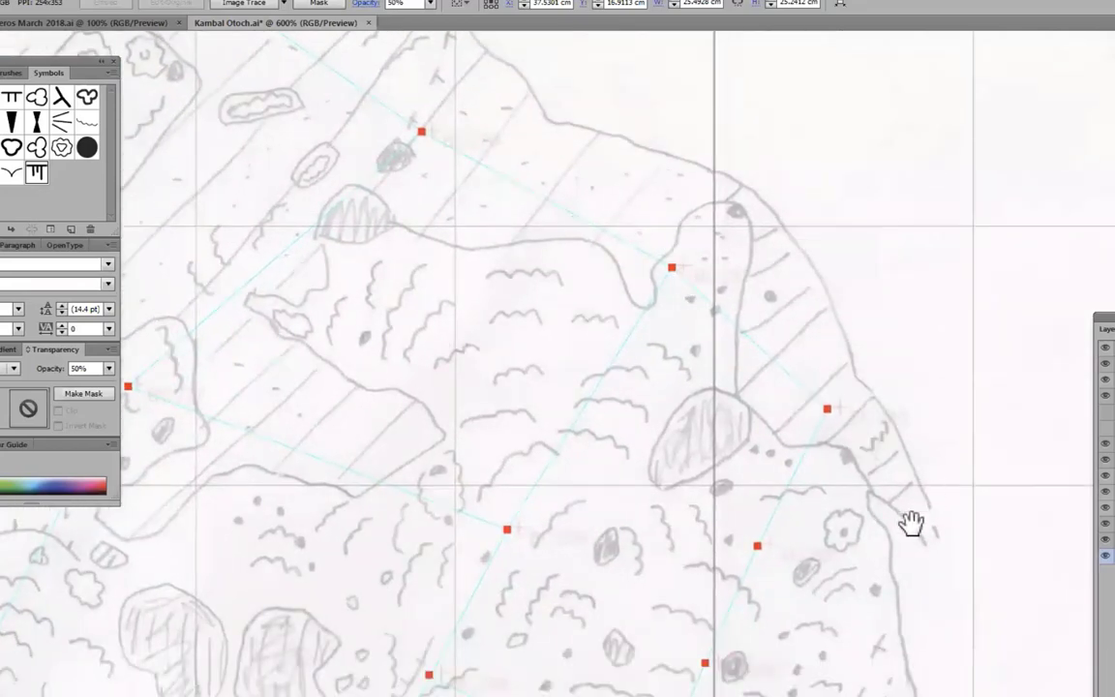
pyautogui.moveTo(846, 559)
pyautogui.mouseDown()
pyautogui.moveTo(836, 518)
pyautogui.moveTo(846, 381)
pyautogui.moveTo(837, 381)
pyautogui.mouseUp()
pyautogui.moveTo(680, 423)
pyautogui.mouseDown()
pyautogui.moveTo(948, 545)
pyautogui.moveTo(961, 562)
pyautogui.mouseUp()
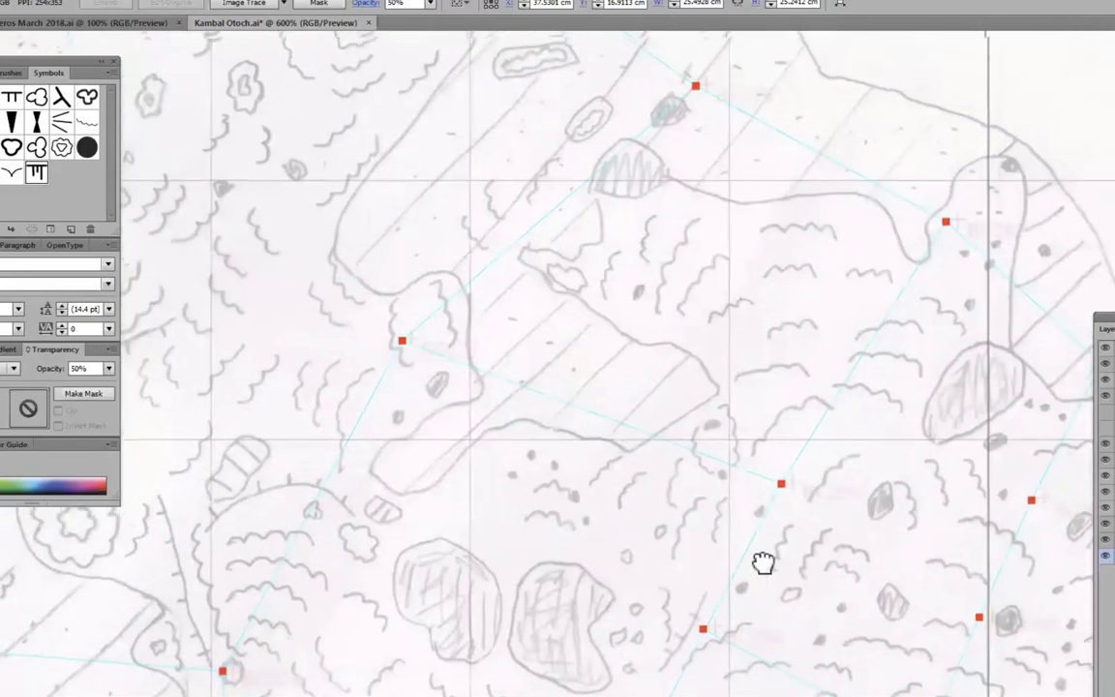
pyautogui.moveTo(264, 94); pyautogui.dragTo(485, 325)
pyautogui.moveTo(483, 282); pyautogui.dragTo(660, 458)
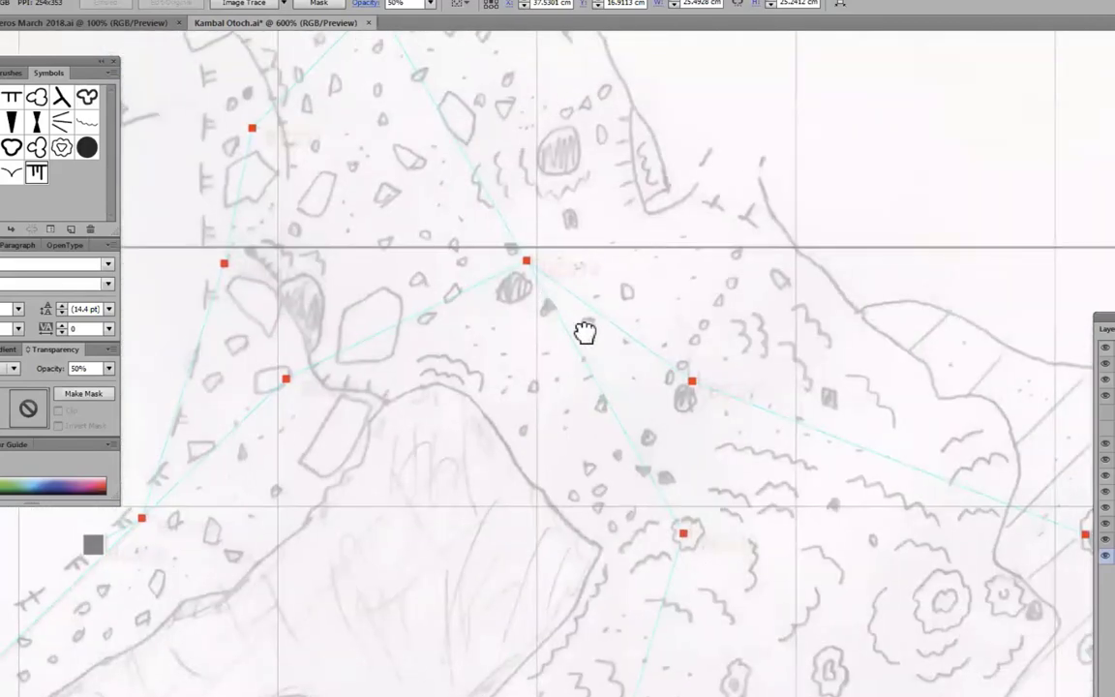
pyautogui.moveTo(587, 331); pyautogui.dragTo(717, 489)
pyautogui.moveTo(524, 321); pyautogui.dragTo(656, 490)
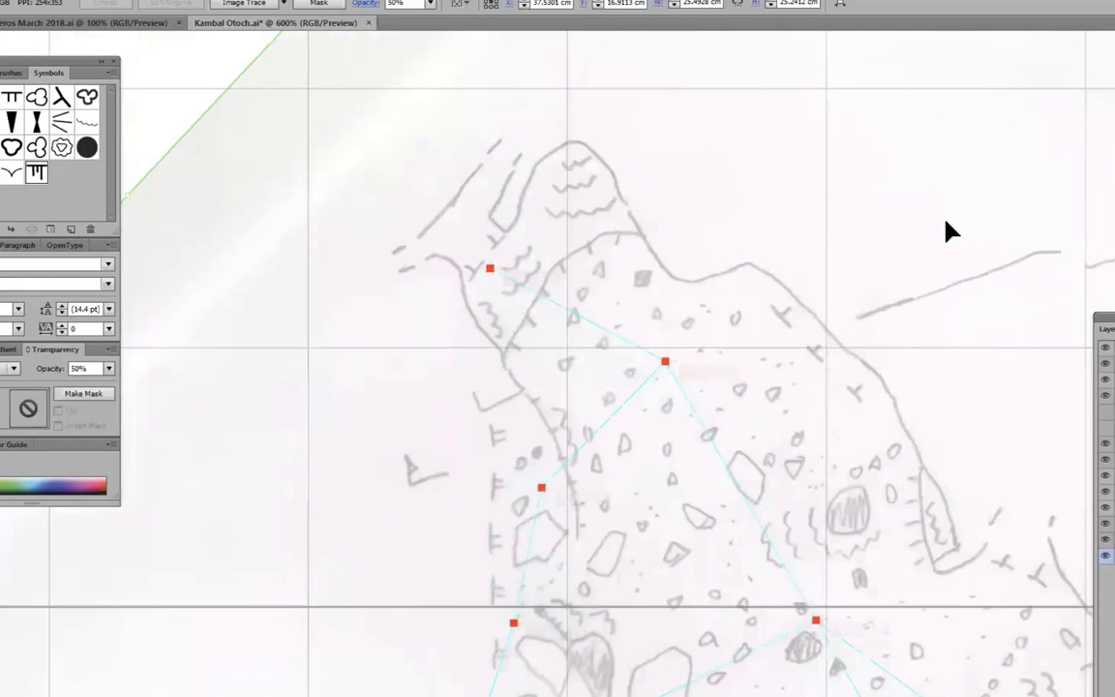
# Lock the Scans layer, expand the w2d Walls and w2d Detail layers, and widen the Layers panel to show full sublayer names
pyautogui.click(1112, 565)
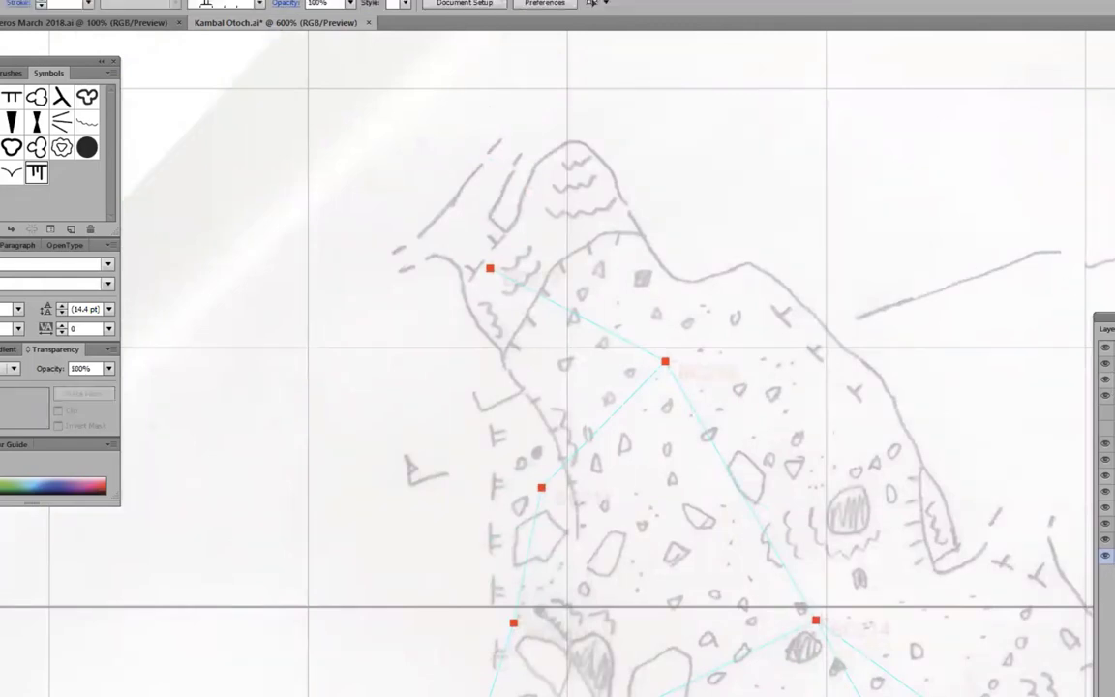
pyautogui.moveTo(1113, 318); pyautogui.dragTo(1057, 89)
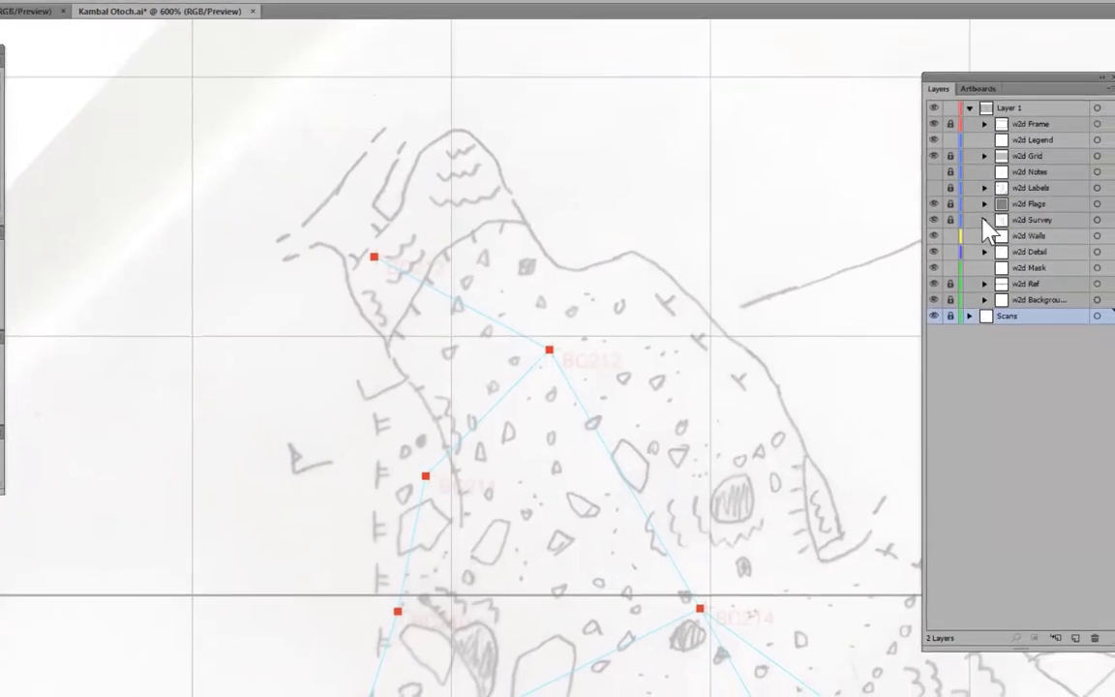
pyautogui.click(984, 220)
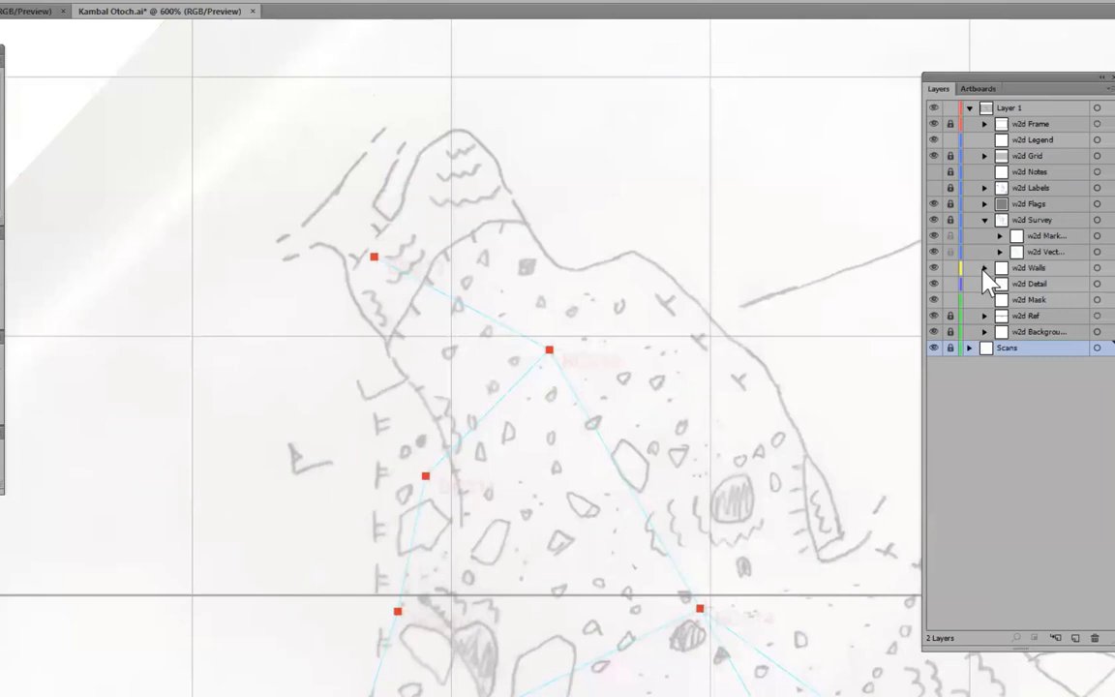
pyautogui.click(983, 269)
pyautogui.click(985, 221)
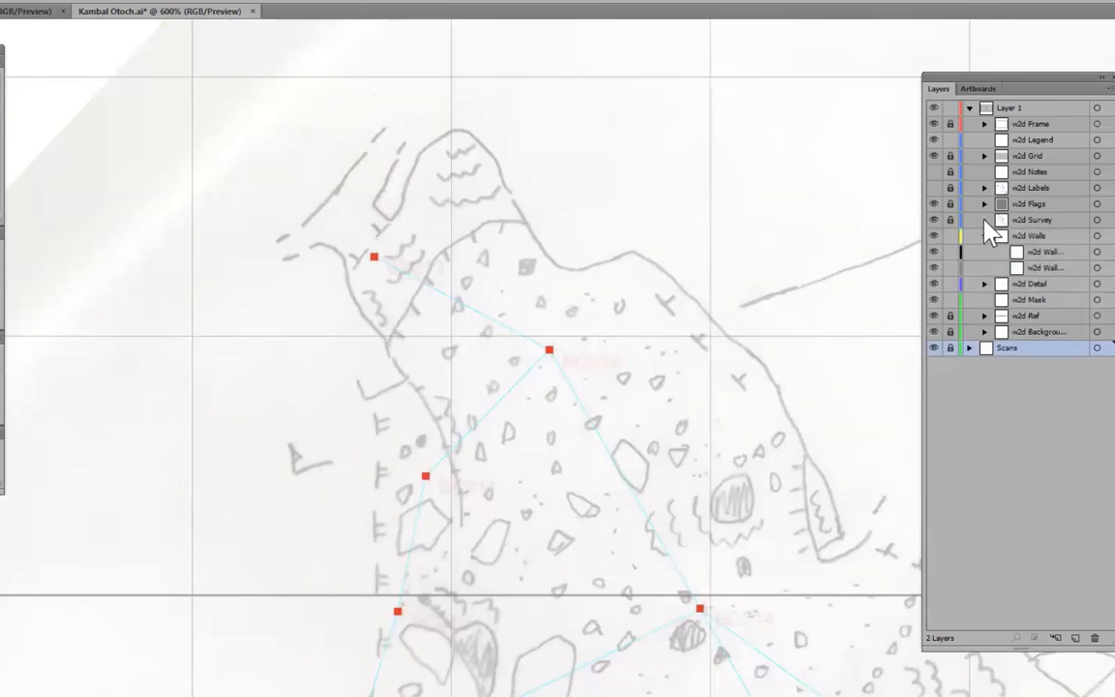
pyautogui.click(984, 284)
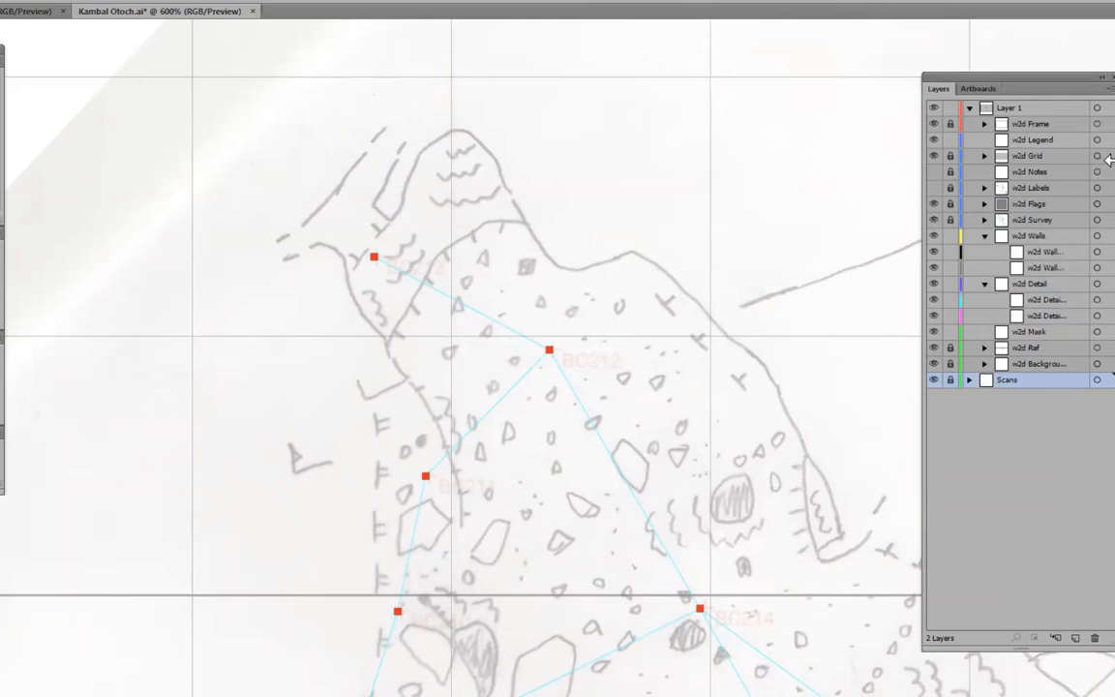
pyautogui.moveTo(1110, 157); pyautogui.dragTo(1114, 158)
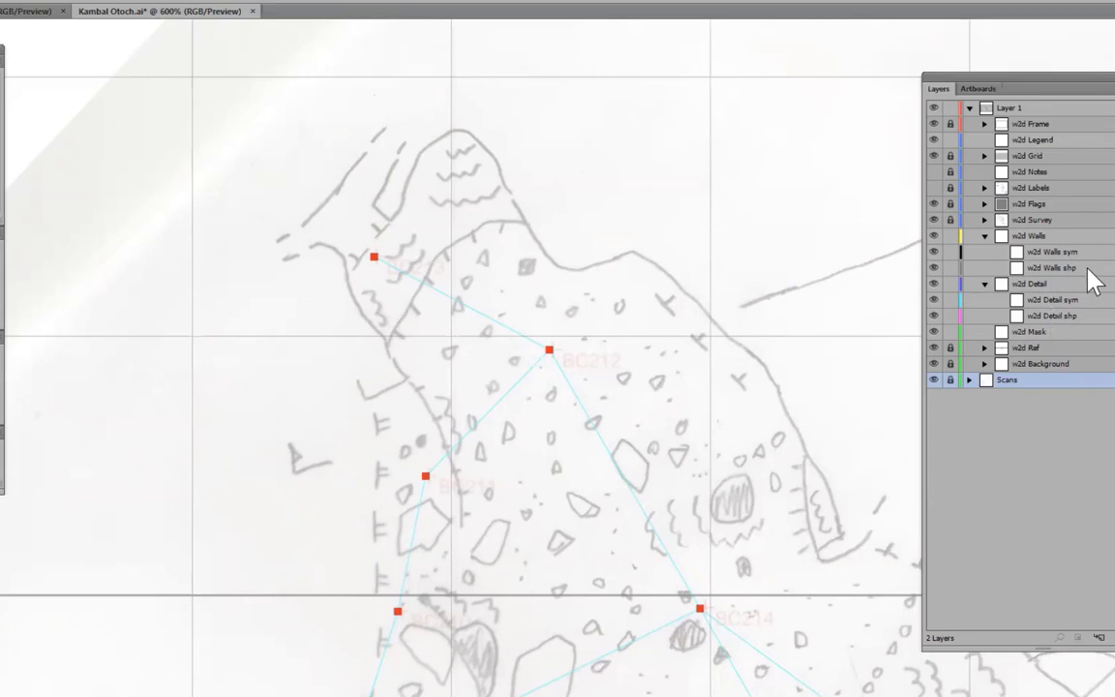
# On the w2d Walls shp layer, trace the two cave walls at the sketch's northern tip freehand with a 1 pt stroke
pyautogui.click(1054, 271)
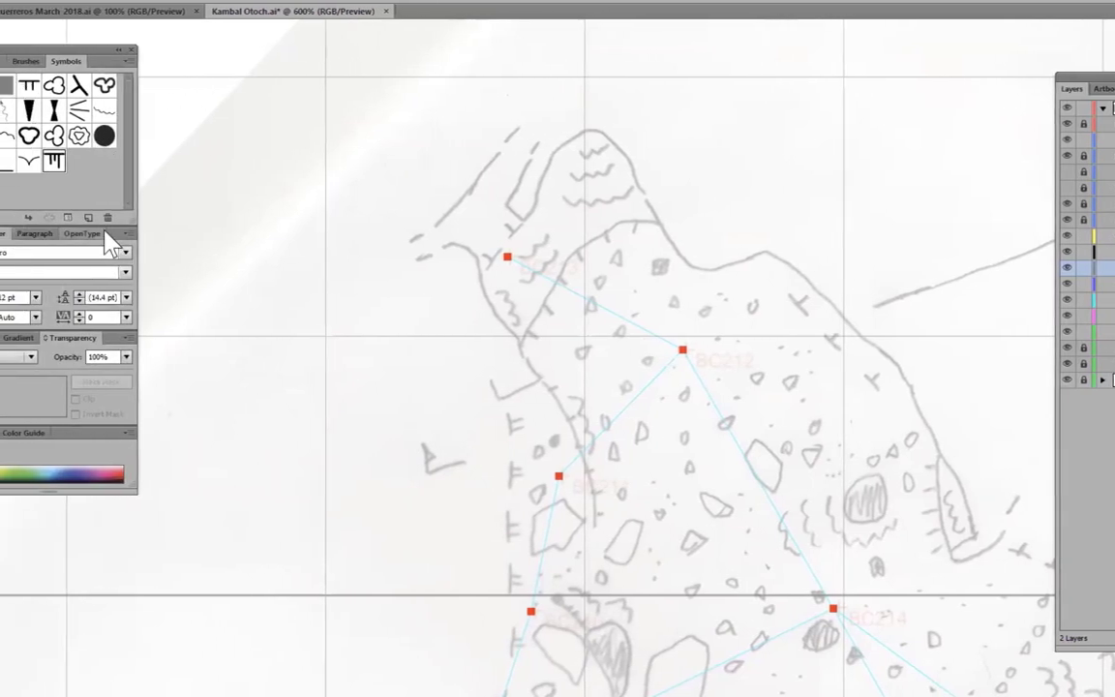
pyautogui.click(1, 337)
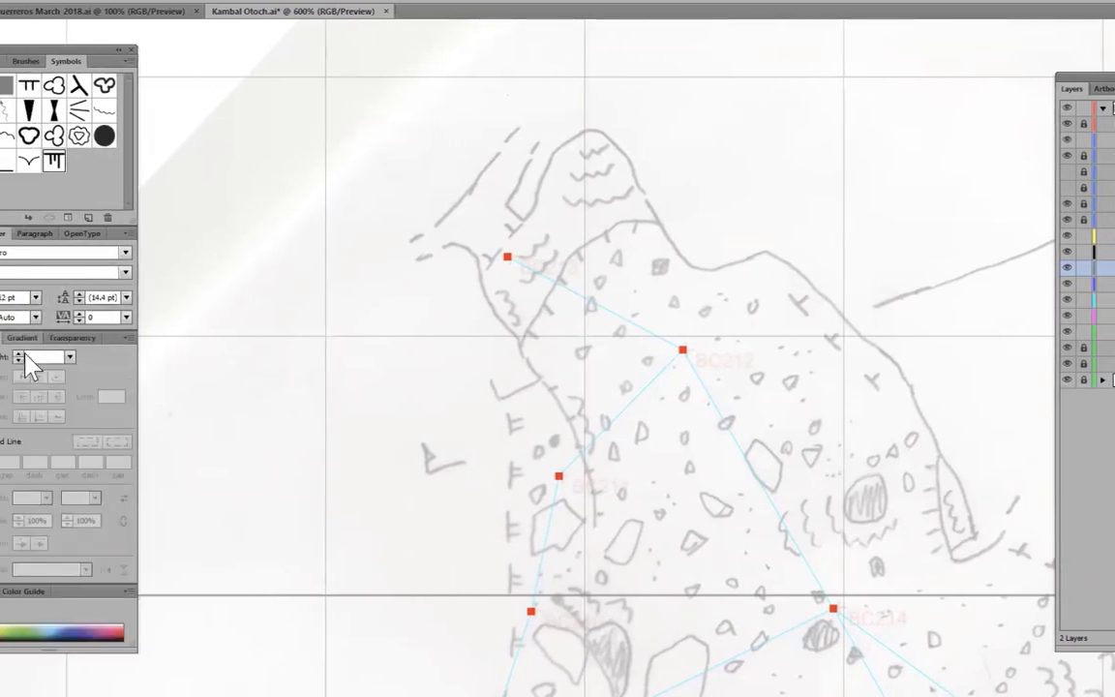
pyautogui.click(70, 356)
pyautogui.click(87, 425)
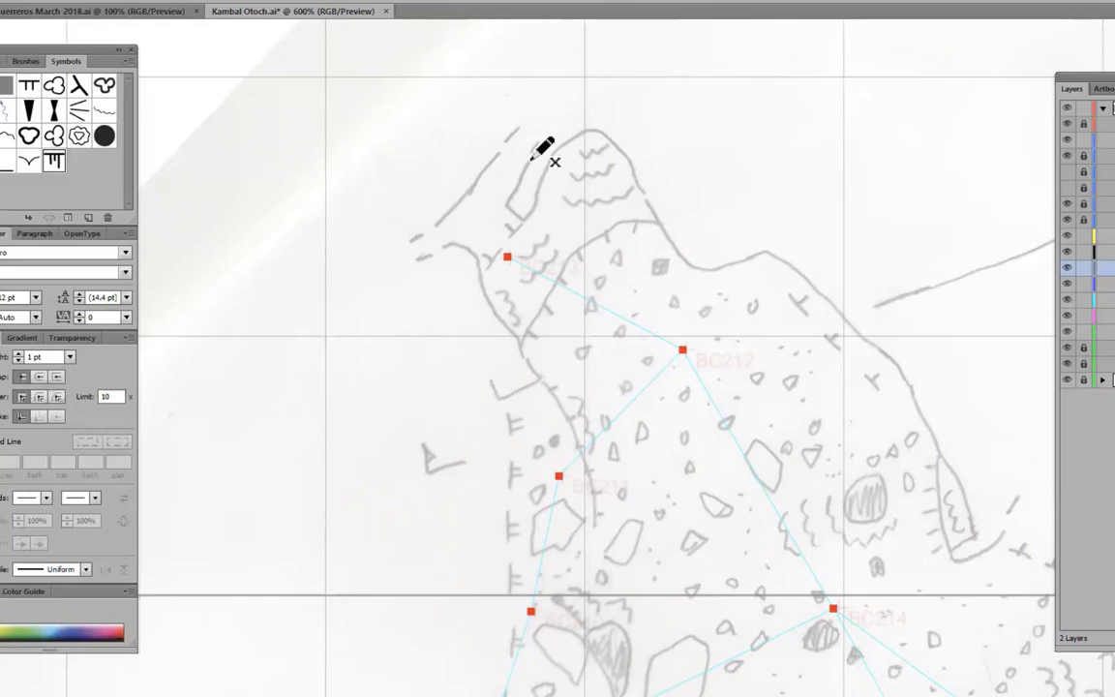
pyautogui.moveTo(519, 187)
pyautogui.mouseDown()
pyautogui.moveTo(508, 204)
pyautogui.moveTo(524, 219)
pyautogui.moveTo(560, 147)
pyautogui.moveTo(590, 127)
pyautogui.moveTo(625, 135)
pyautogui.moveTo(670, 239)
pyautogui.moveTo(732, 263)
pyautogui.moveTo(775, 255)
pyautogui.moveTo(797, 270)
pyautogui.mouseUp()
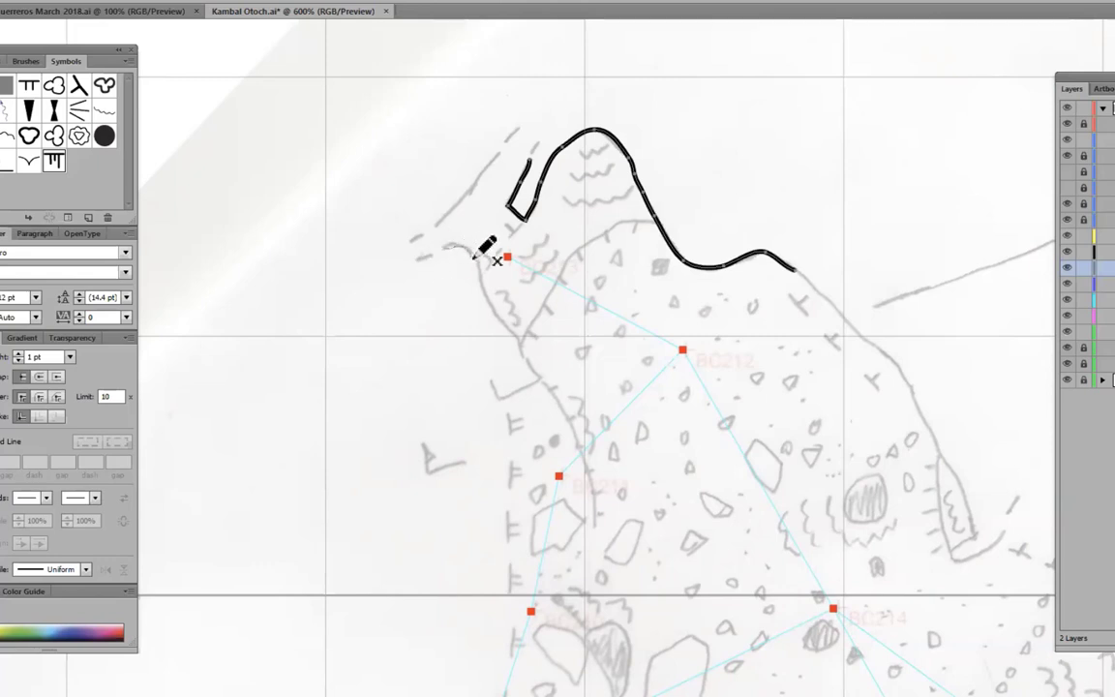
pyautogui.moveTo(505, 324)
pyautogui.mouseDown()
pyautogui.moveTo(536, 381)
pyautogui.moveTo(502, 395)
pyautogui.moveTo(491, 385)
pyautogui.mouseUp()
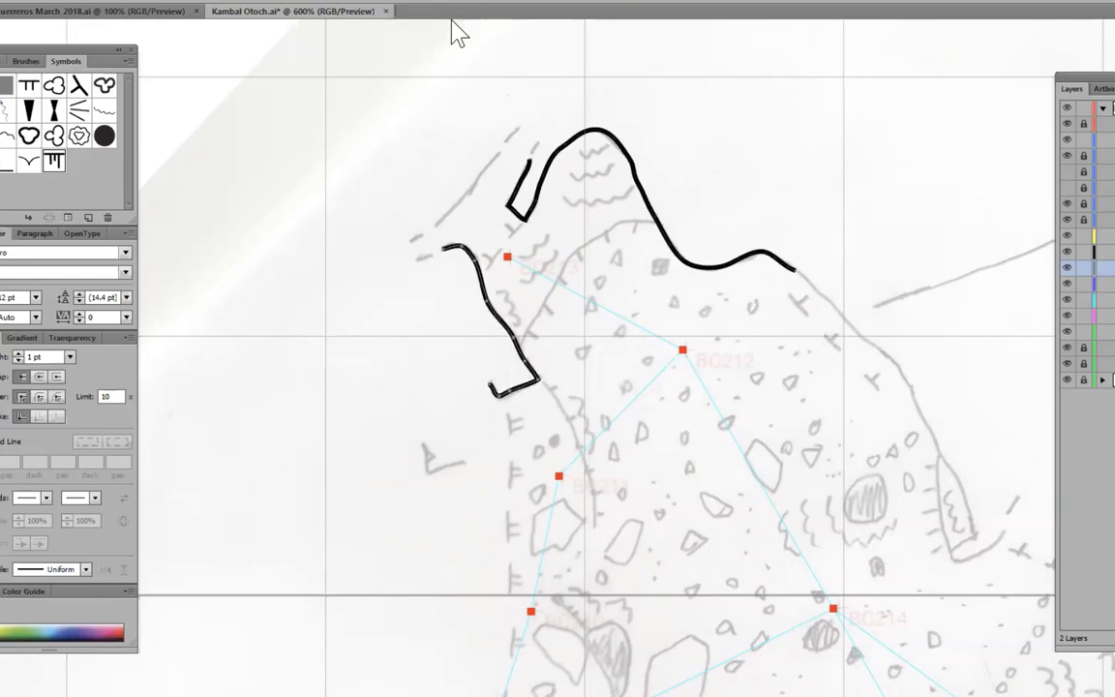
# Give both traced wall lines round caps and round corner joins
pyautogui.click(39, 376)
pyautogui.click(39, 396)
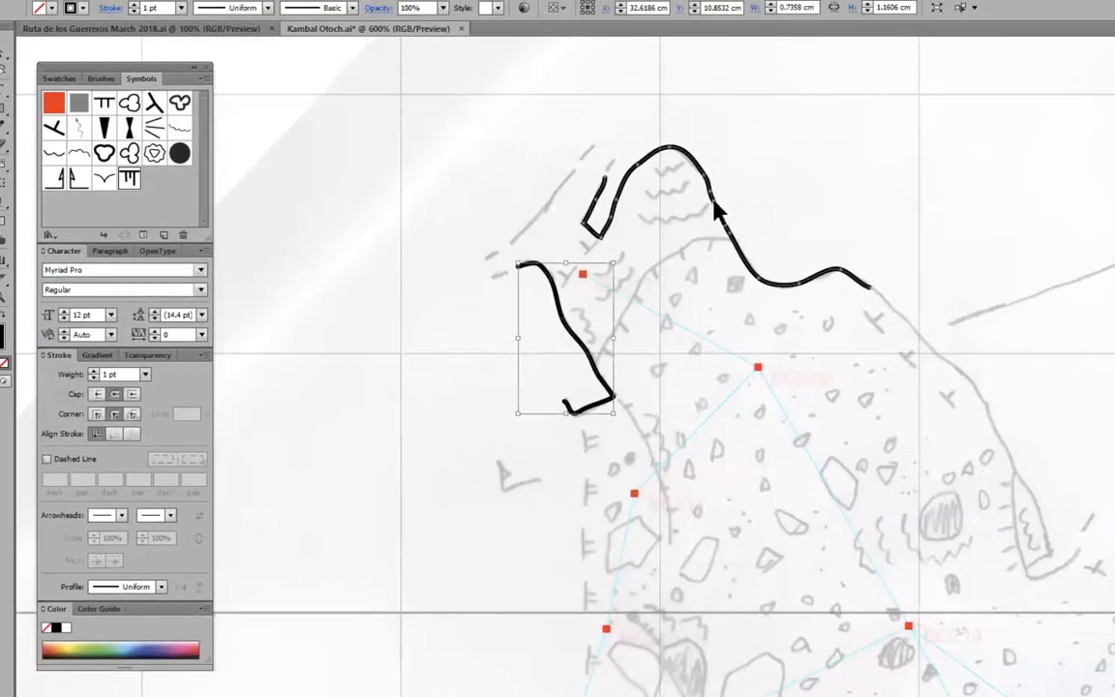
pyautogui.click(643, 193)
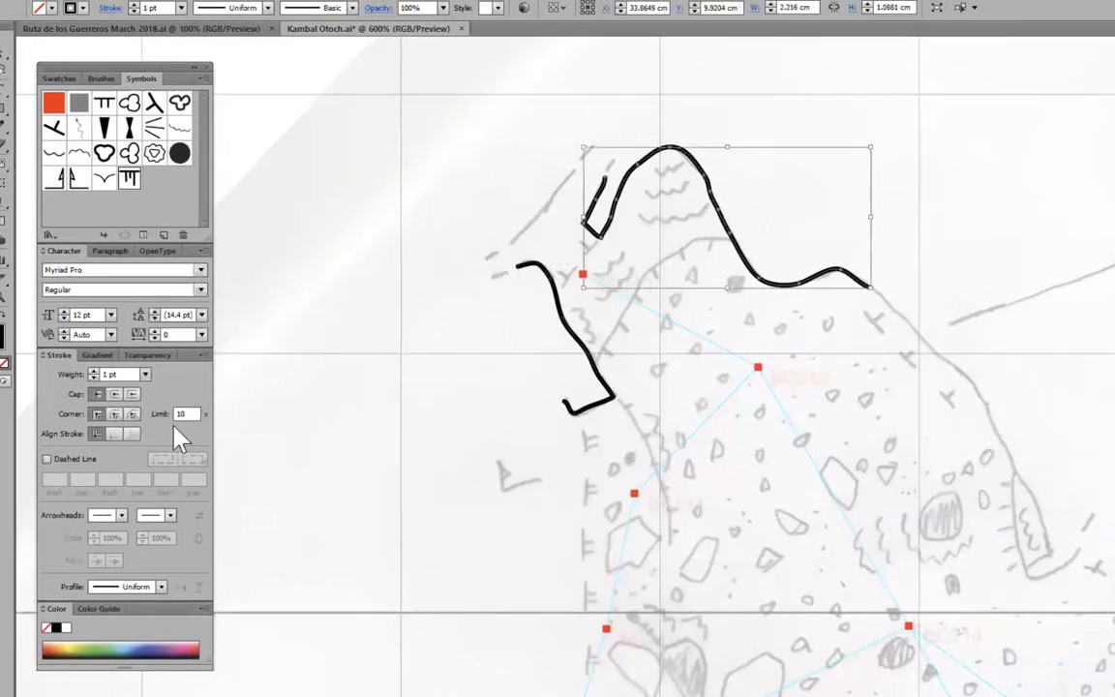
pyautogui.click(116, 394)
pyautogui.click(115, 414)
pyautogui.click(918, 214)
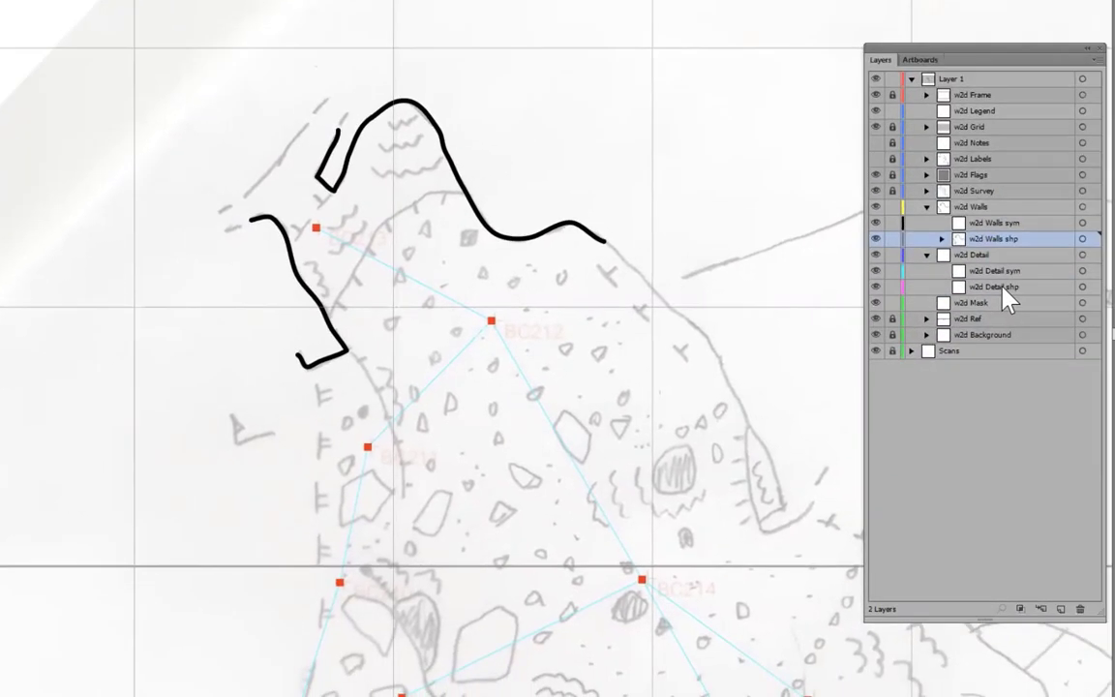
# On the w2d Detail shp layer, paint the curved ledge between the two walls with the thin single-tick brush
pyautogui.click(1011, 288)
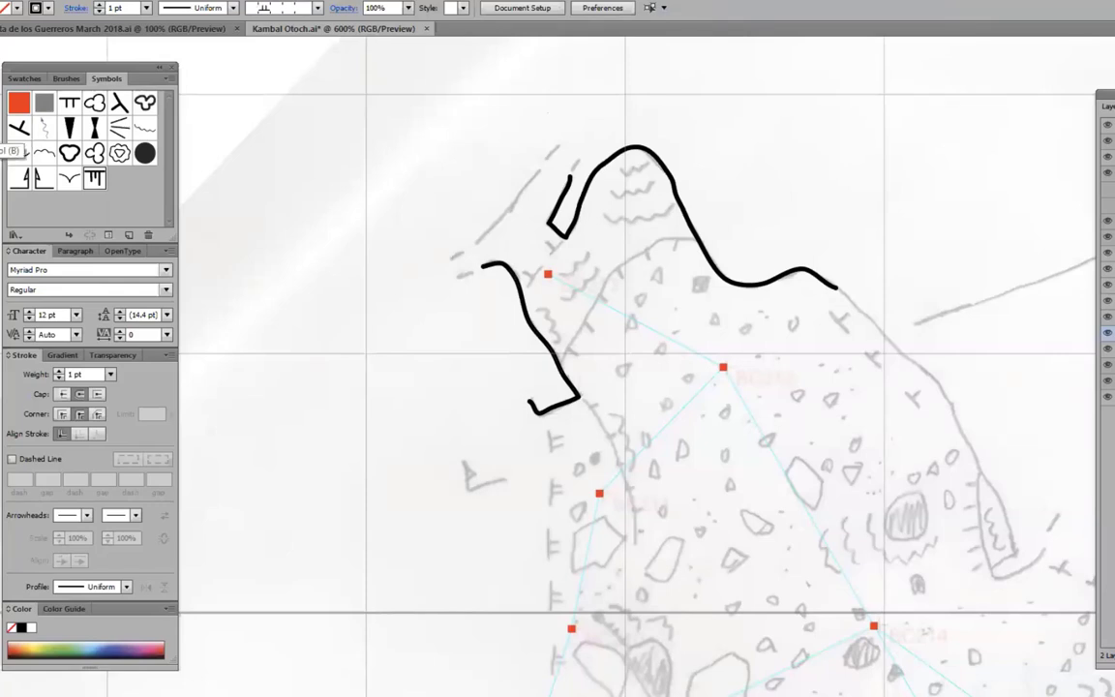
pyautogui.click(71, 81)
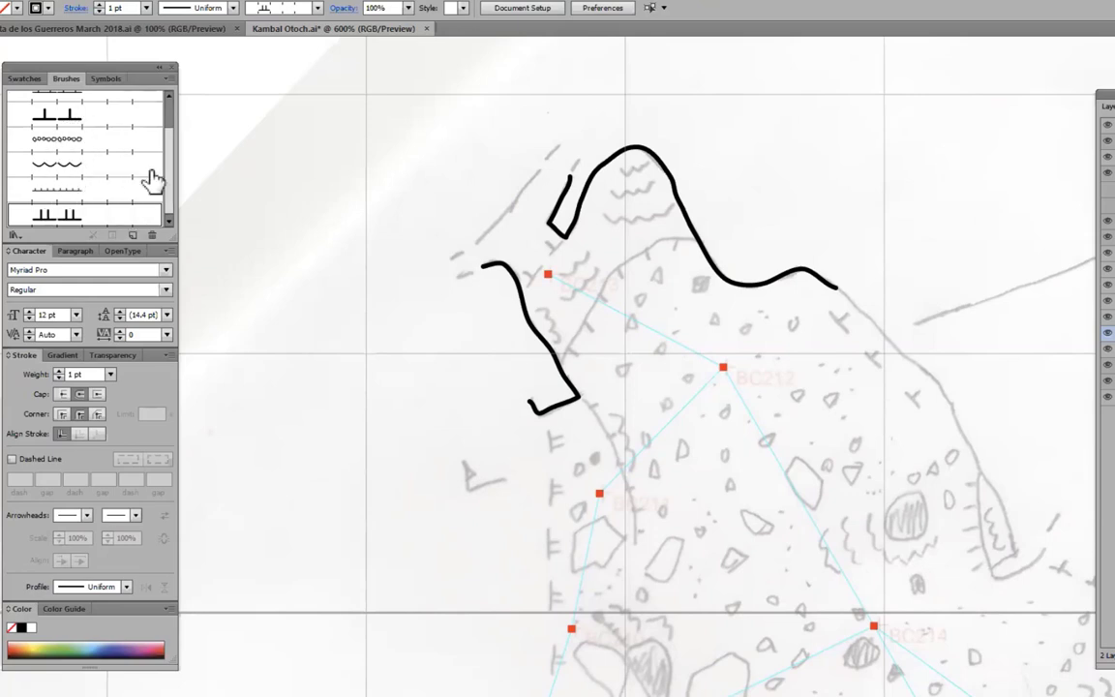
pyautogui.scroll(2, 166, 173)
pyautogui.click(51, 128)
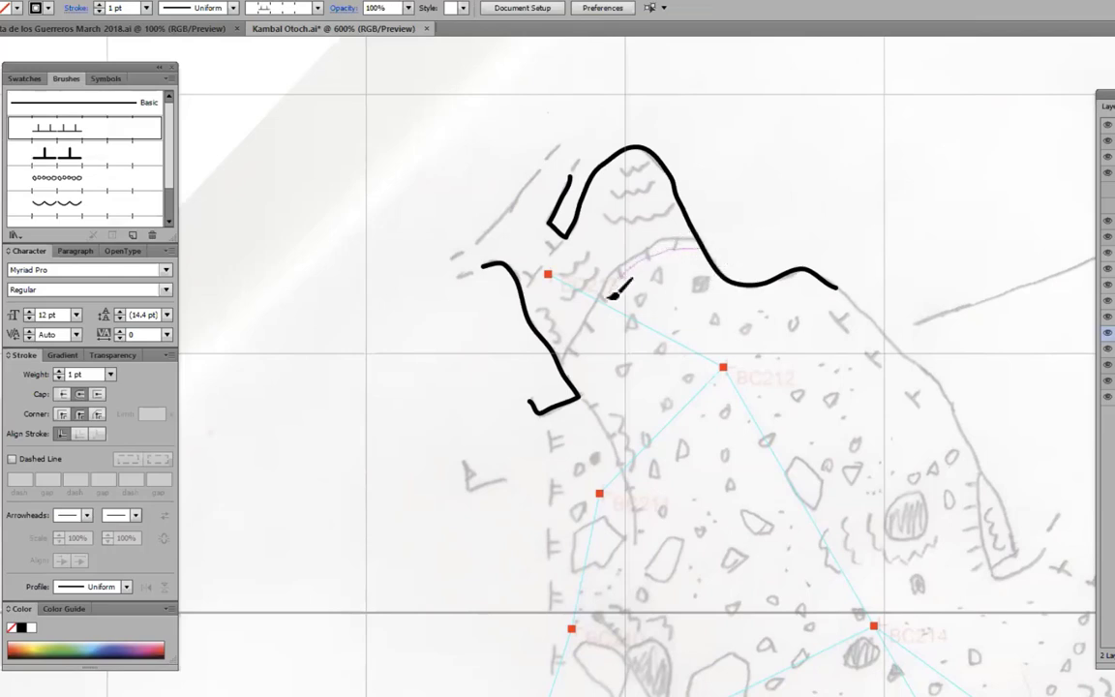
pyautogui.moveTo(599, 324); pyautogui.dragTo(566, 364)
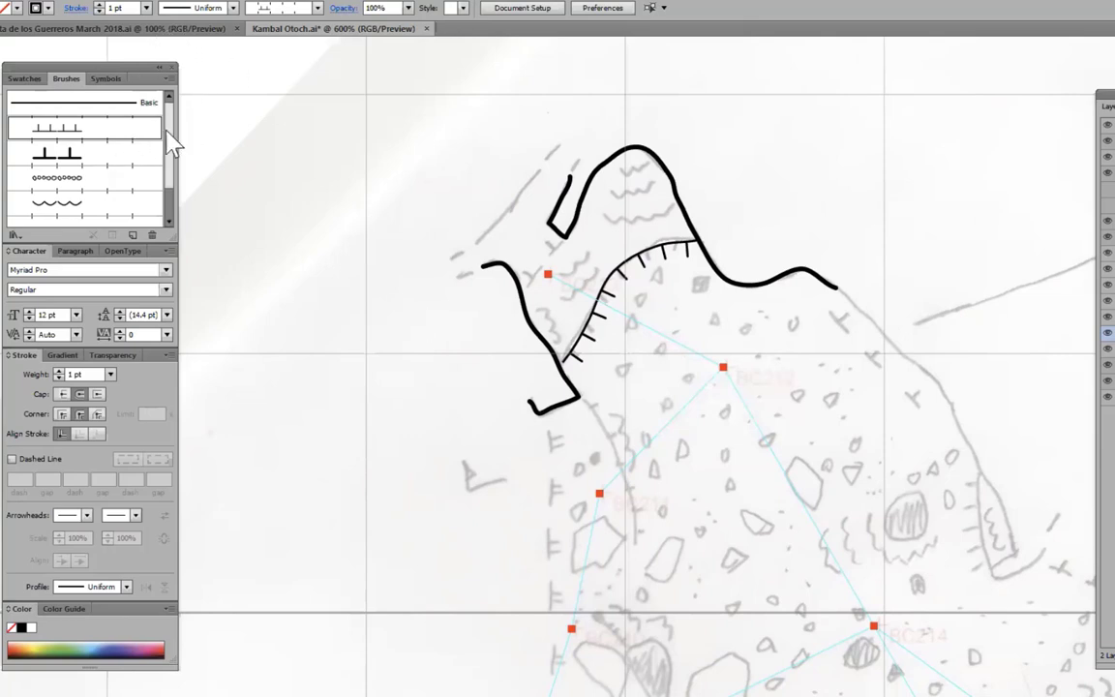
# Paint the dashed entrance line running south of the western wall's hooked end from south to north with the double-tick brush
pyautogui.scroll(-2, 172, 146)
pyautogui.click(31, 213)
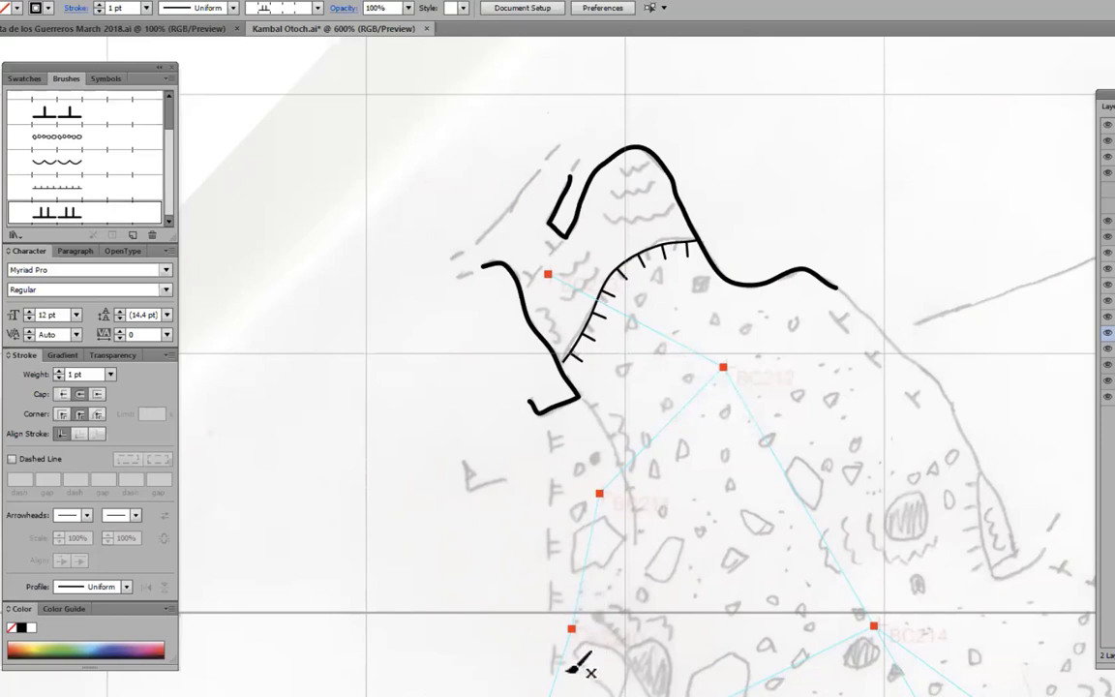
pyautogui.moveTo(561, 668); pyautogui.dragTo(560, 426)
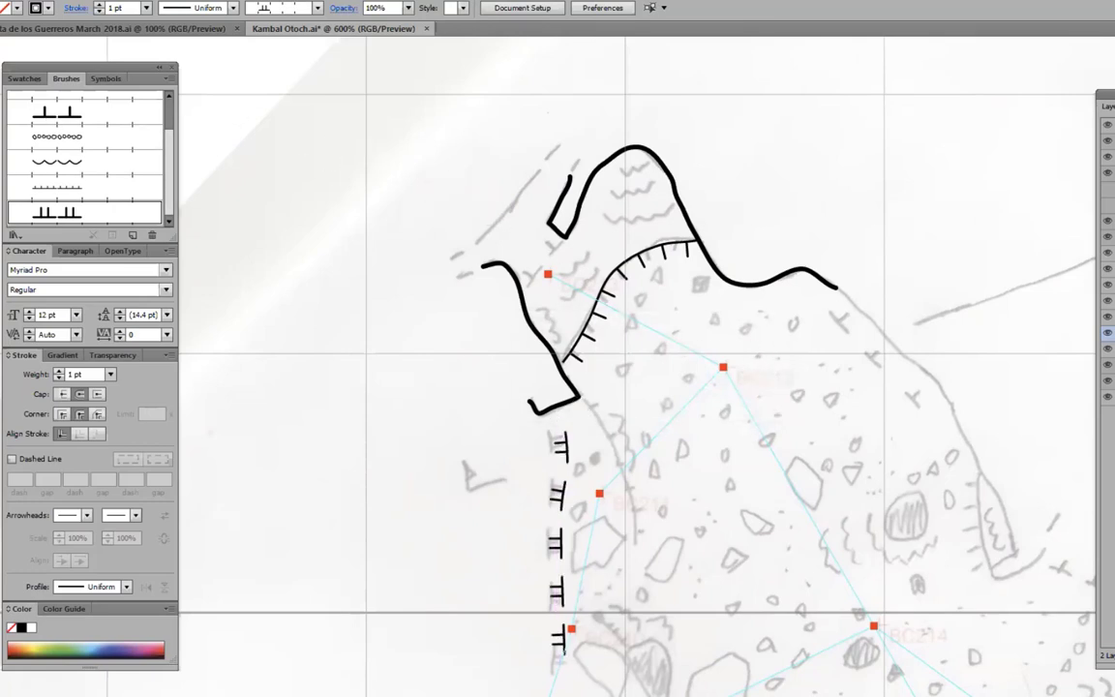
# Reverse the direction of the double-tick entrance line so its ticks point east into the cave, and deselect it
pyautogui.click(563, 474)
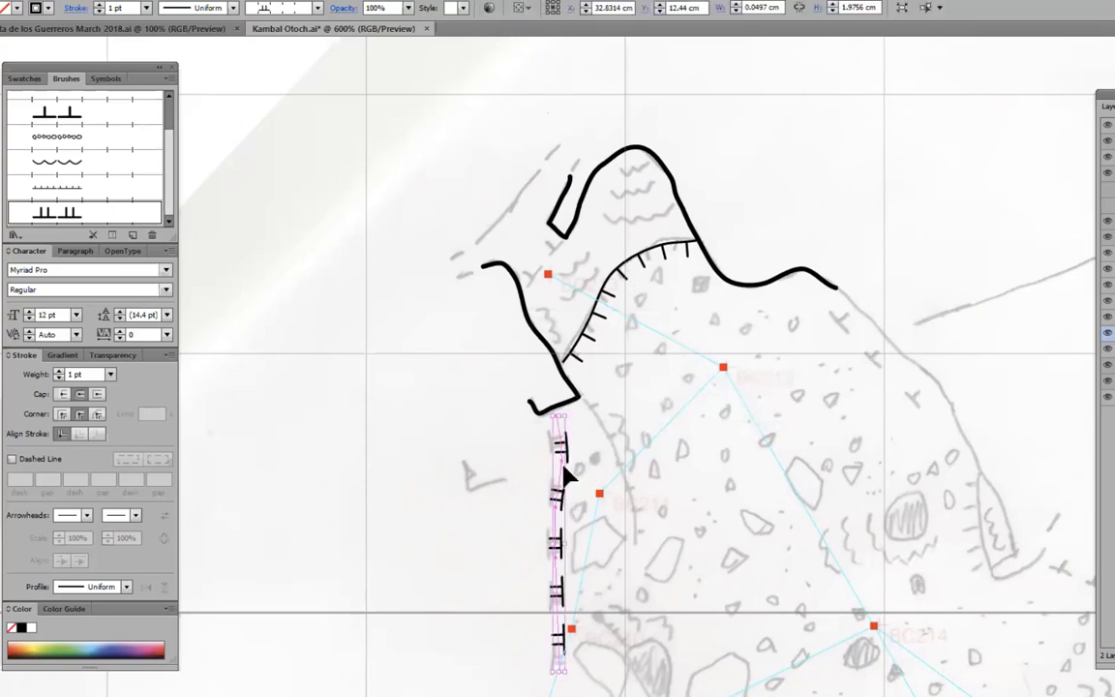
pyautogui.press('p')
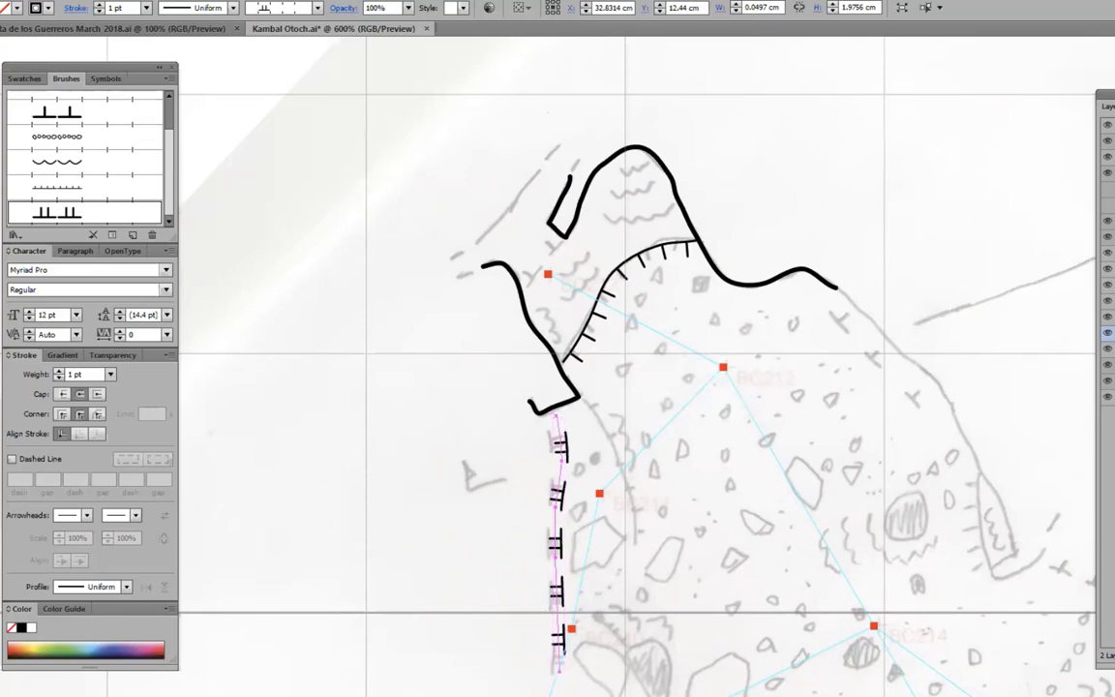
pyautogui.click(564, 682)
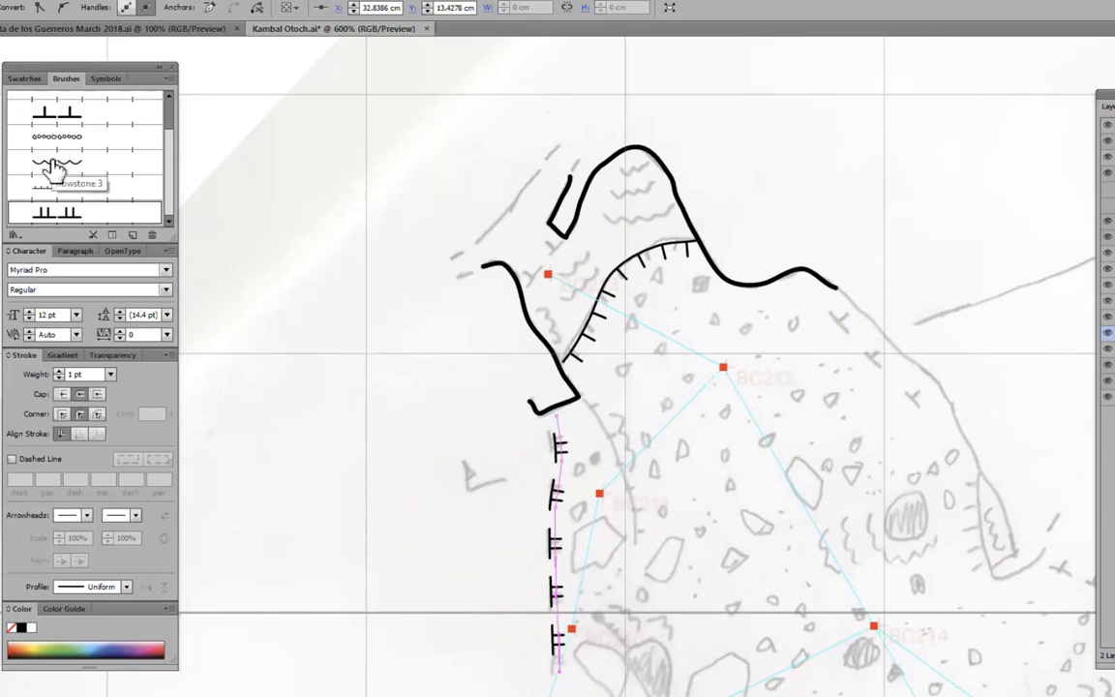
pyautogui.hotkey('ctrl', 'shift', 'a')
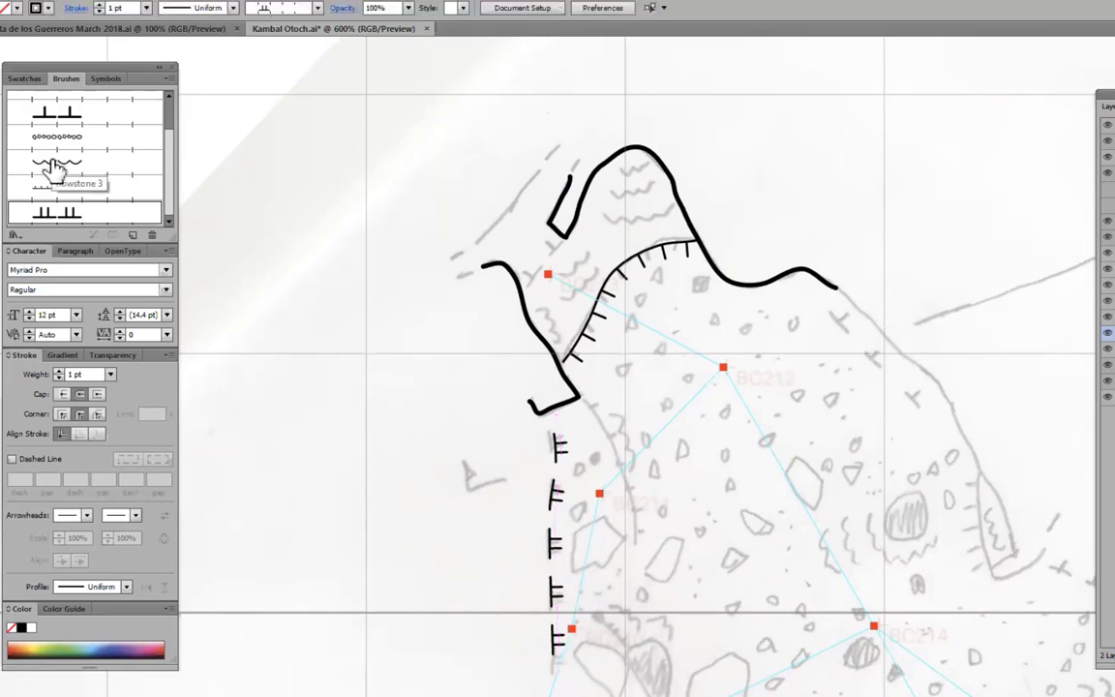
# Paint a Flowstone 3 brush line around the southern side of the hatched formation east of the survey line
pyautogui.click(55, 164)
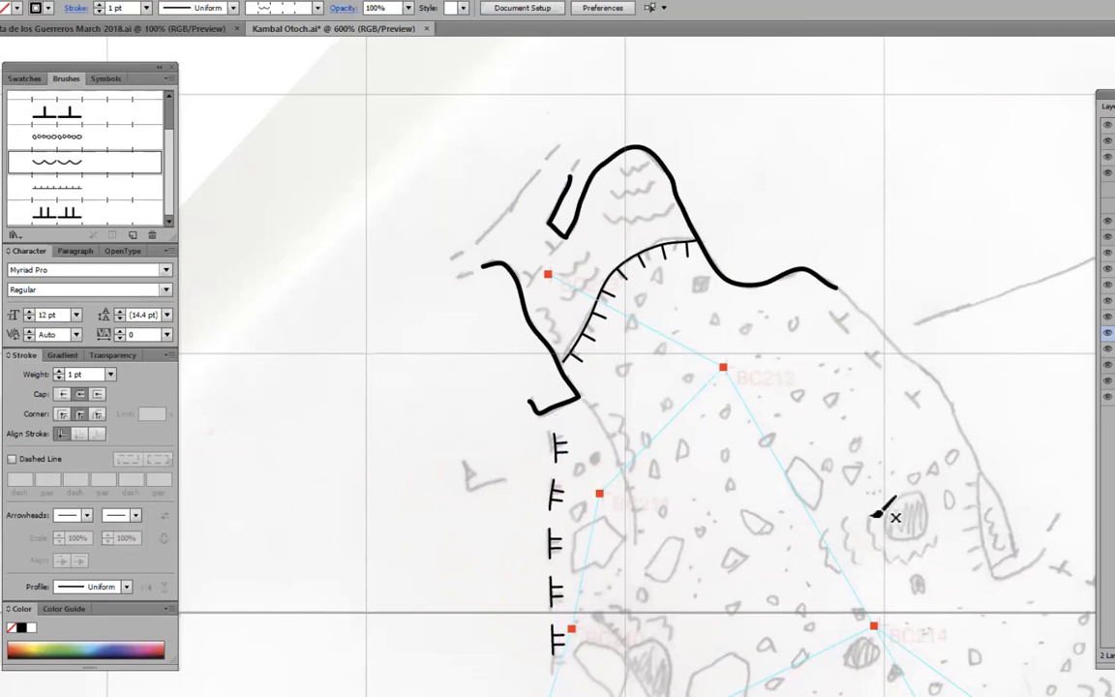
pyautogui.moveTo(869, 523); pyautogui.dragTo(944, 536)
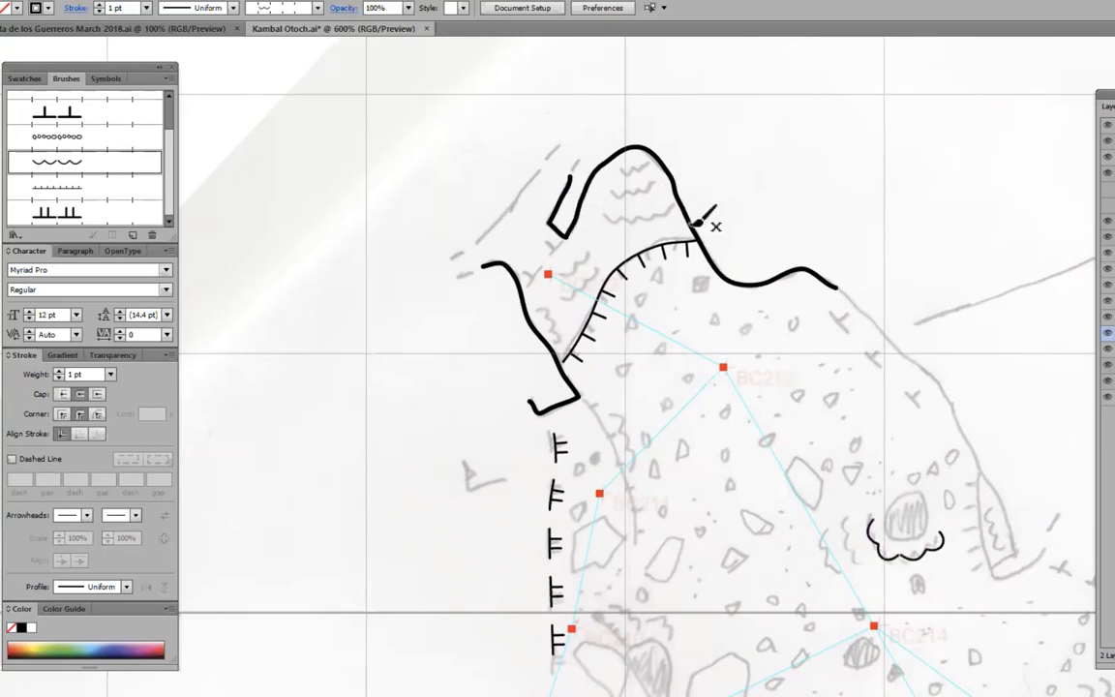
# Place a flowstone 2 symbol in the northern alcove, then rotate and move it onto the middle sketched flowstone line
pyautogui.scroll(2, 721, 208)
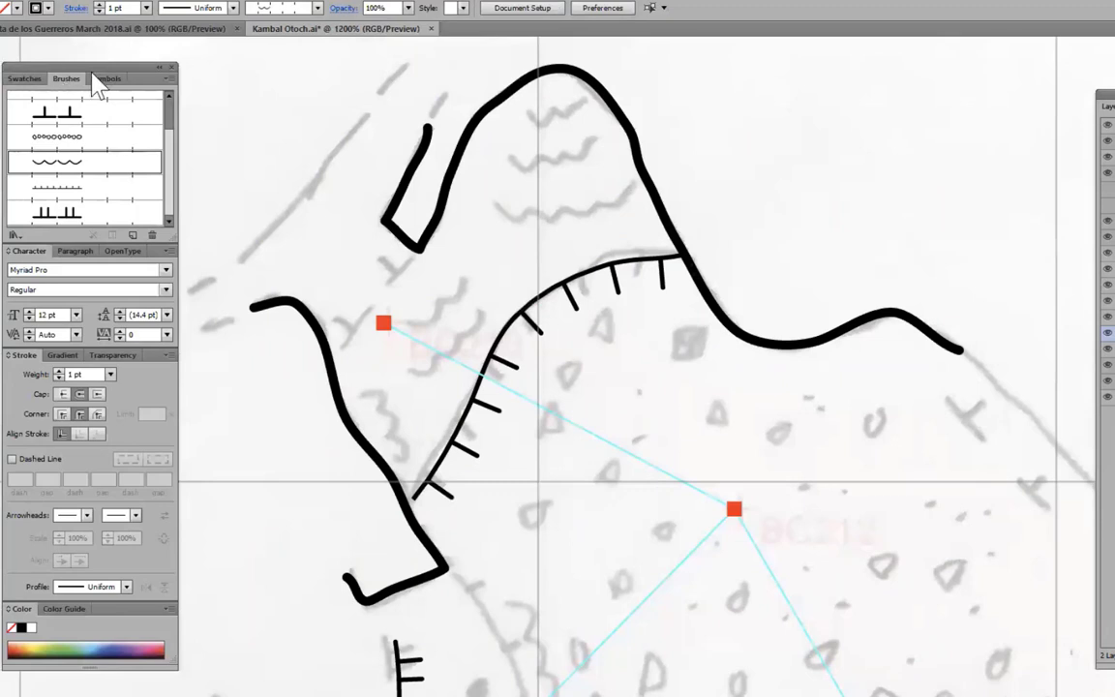
pyautogui.click(121, 83)
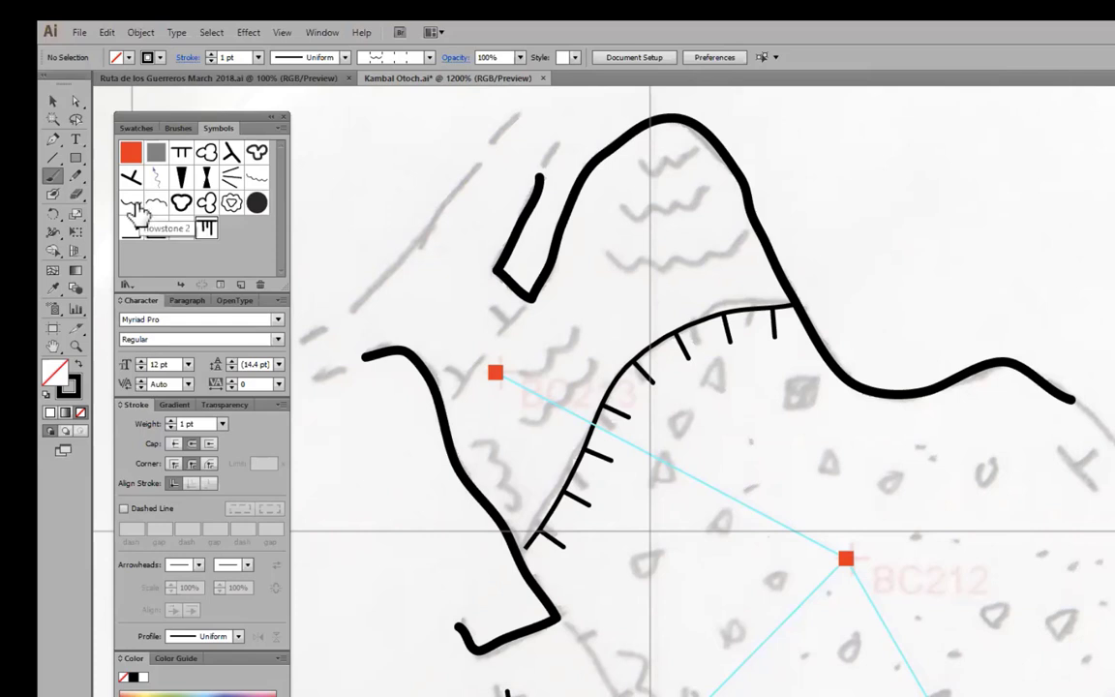
pyautogui.moveTo(130, 201); pyautogui.dragTo(685, 211)
pyautogui.click(53, 102)
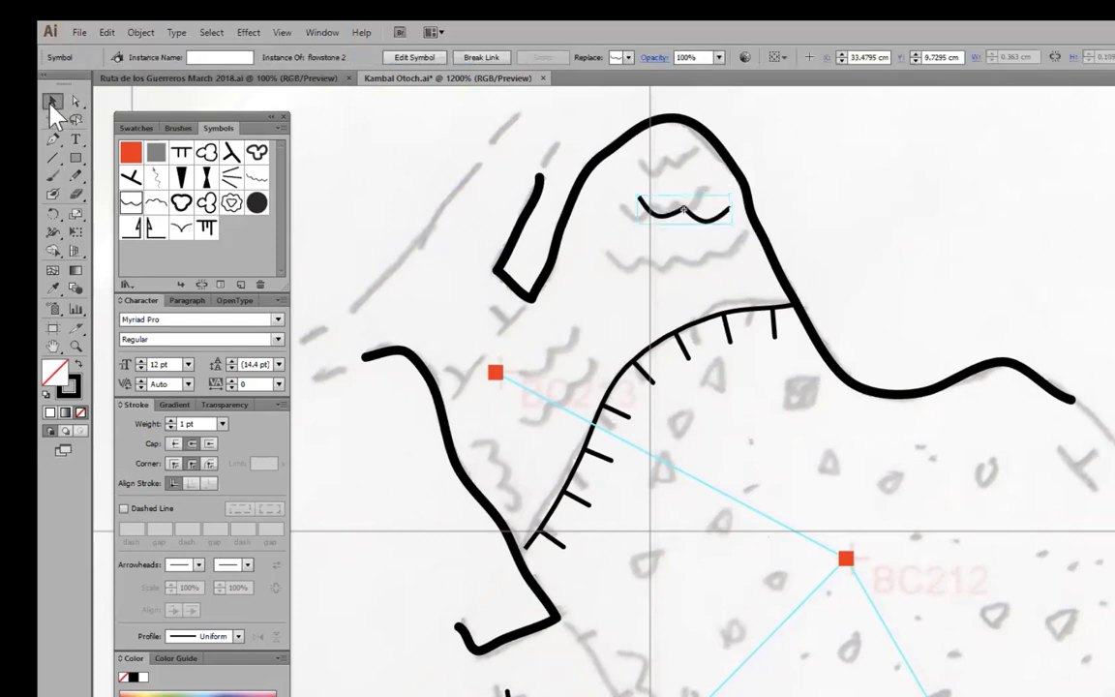
pyautogui.moveTo(638, 190); pyautogui.dragTo(635, 204)
pyautogui.moveTo(708, 211); pyautogui.dragTo(692, 209)
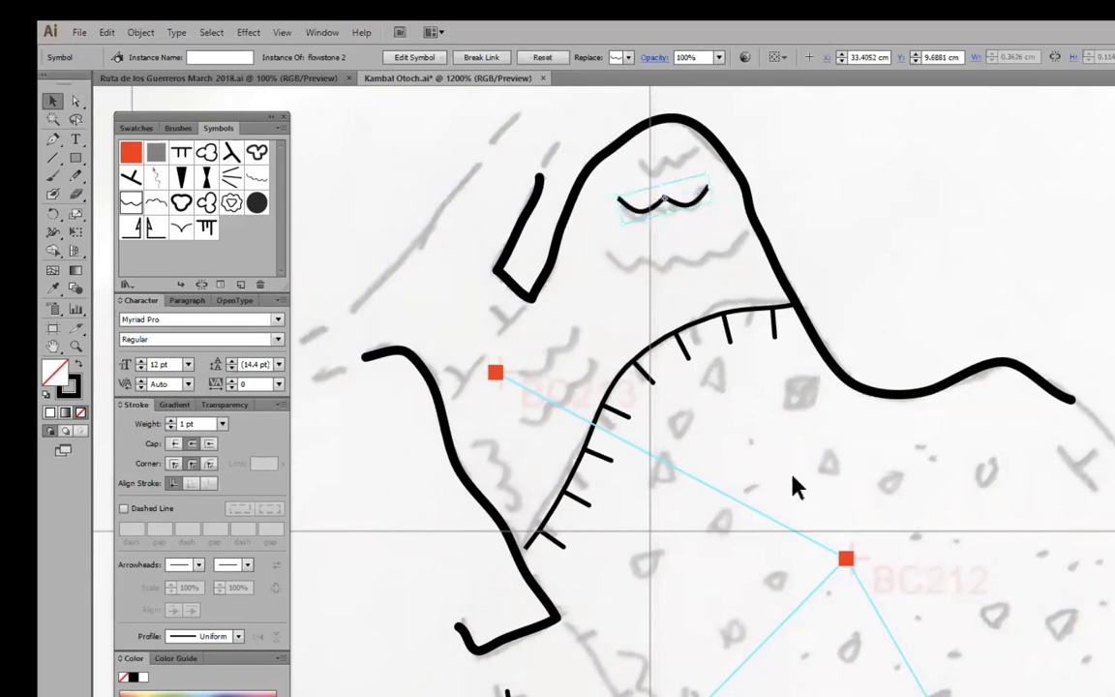
# Place a totem3 symbol over the sketched formation at the survey station south of BC215
pyautogui.moveTo(807, 568); pyautogui.dragTo(738, 231)
pyautogui.moveTo(798, 432); pyautogui.dragTo(546, 341)
pyautogui.moveTo(687, 500); pyautogui.dragTo(931, 238)
pyautogui.moveTo(931, 457); pyautogui.dragTo(620, 531)
pyautogui.moveTo(756, 516); pyautogui.dragTo(688, 244)
pyautogui.moveTo(886, 428); pyautogui.dragTo(828, 322)
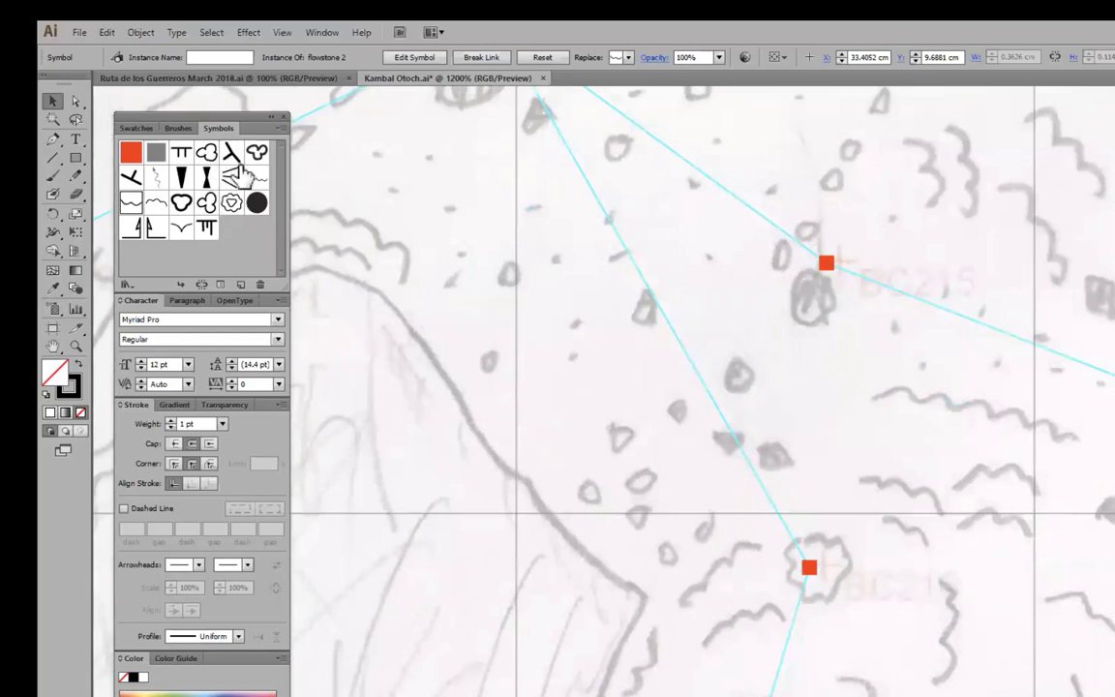
pyautogui.moveTo(208, 215)
pyautogui.mouseDown()
pyautogui.moveTo(816, 580)
pyautogui.moveTo(812, 566)
pyautogui.mouseUp()
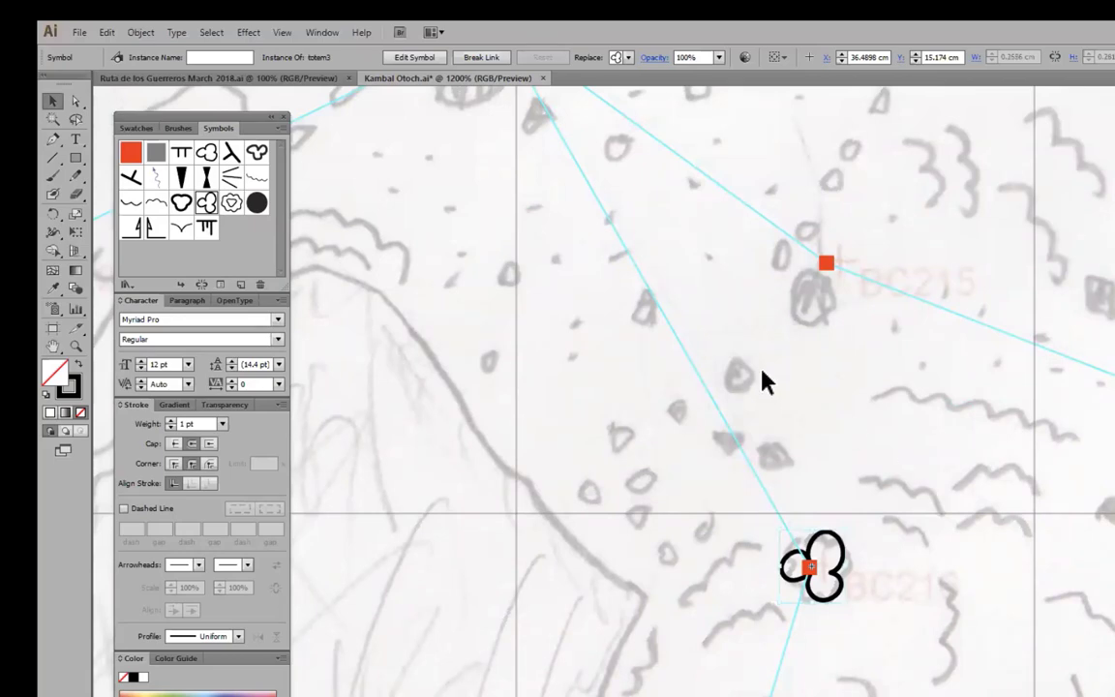
# Draw a closed freehand outline with the Pencil tool around the sandy floor between BC214 and BC215, about 1.14 by 1.45 cm
pyautogui.scroll(-5, 765, 380)
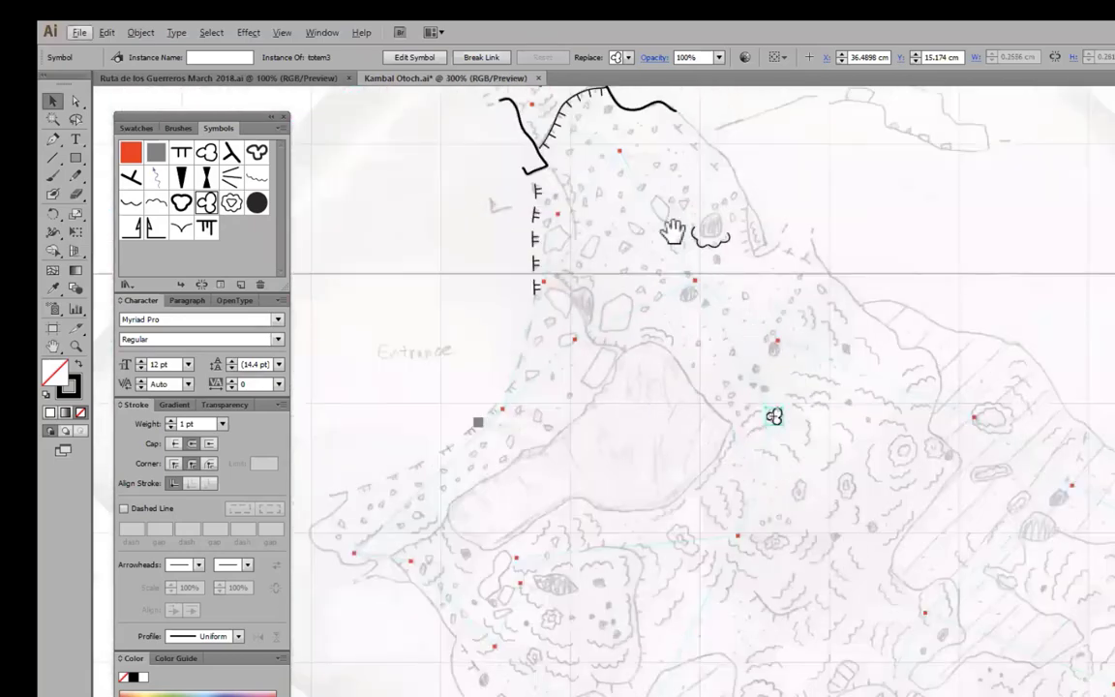
pyautogui.moveTo(673, 231); pyautogui.dragTo(859, 538)
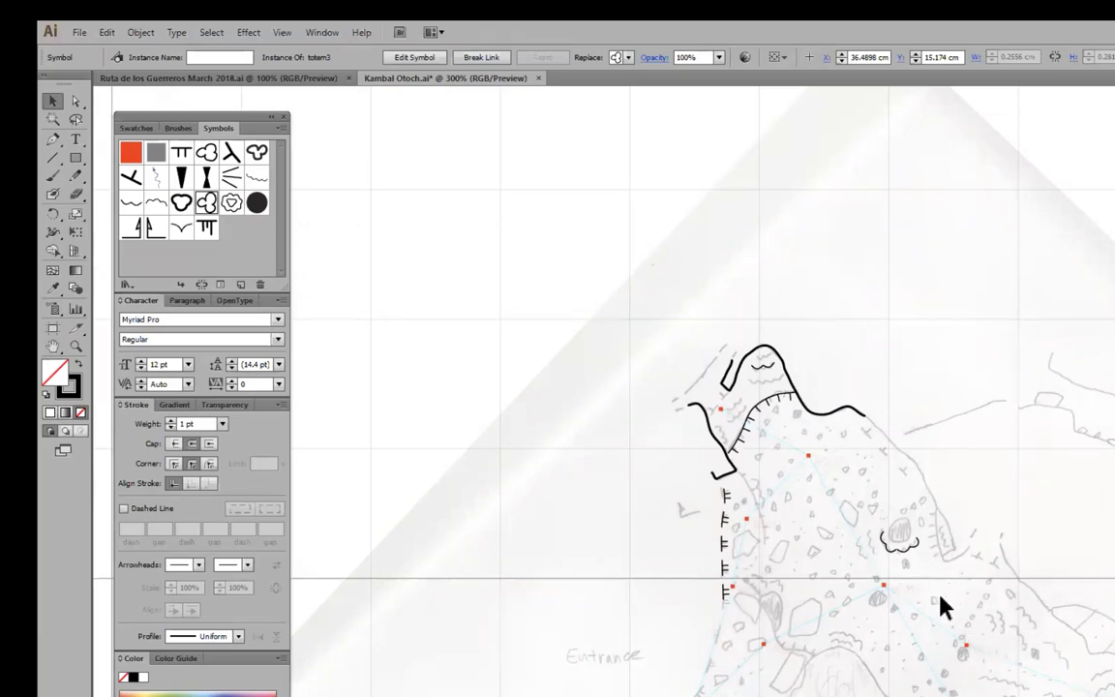
pyautogui.scroll(3, 943, 607)
pyautogui.moveTo(799, 398); pyautogui.dragTo(730, 347)
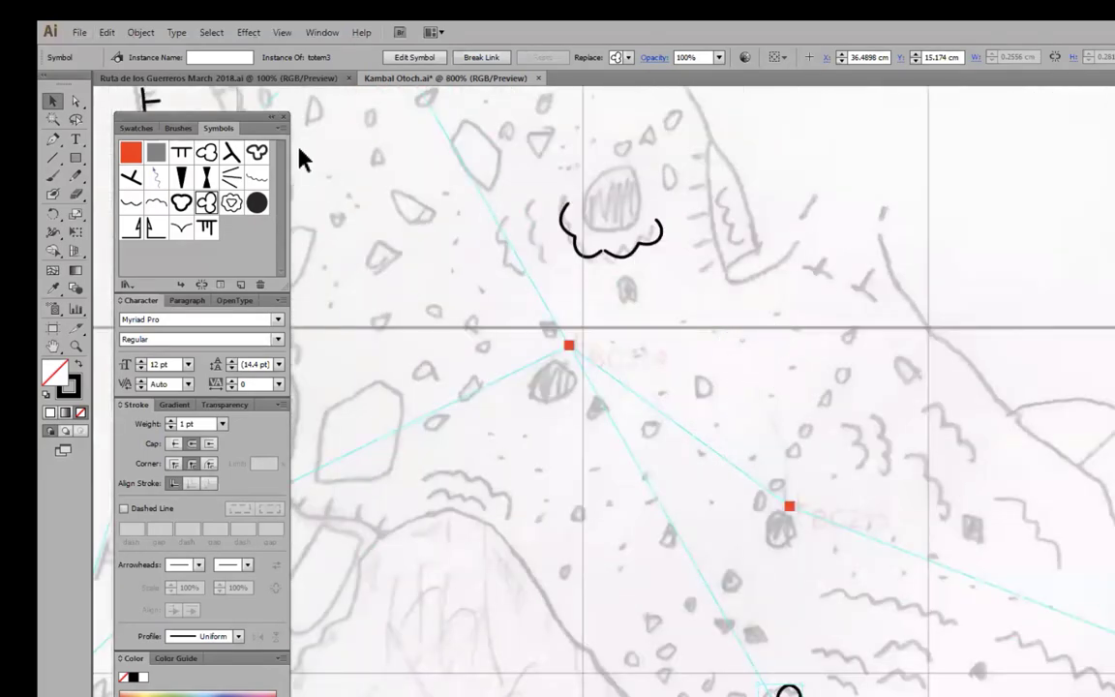
pyautogui.click(135, 127)
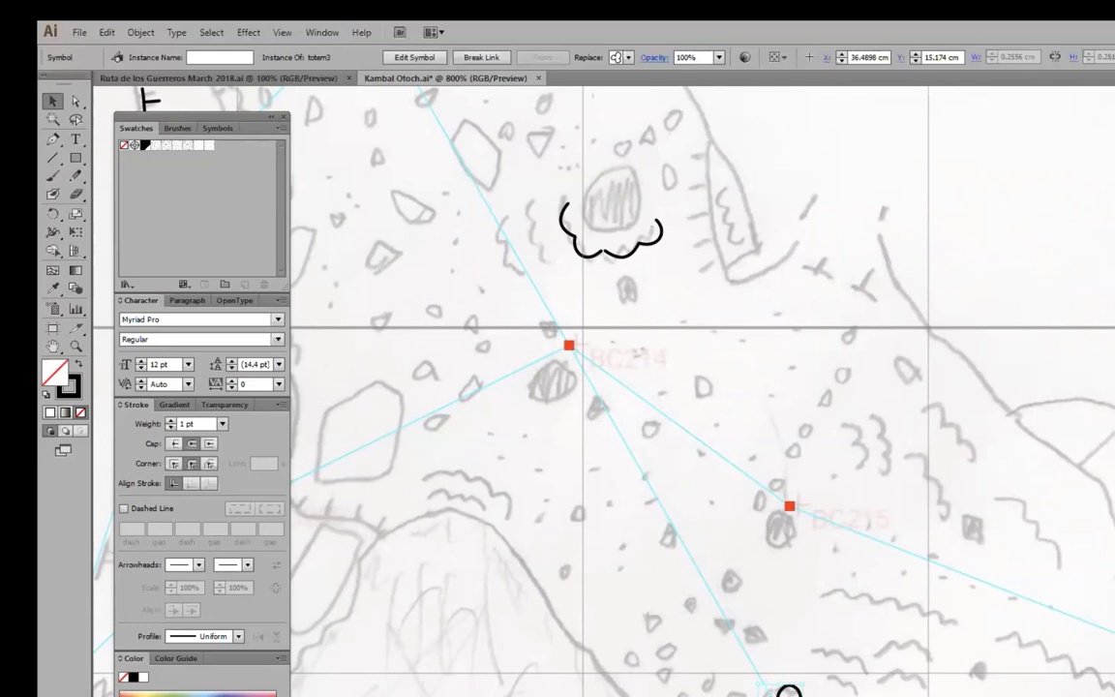
pyautogui.click(77, 178)
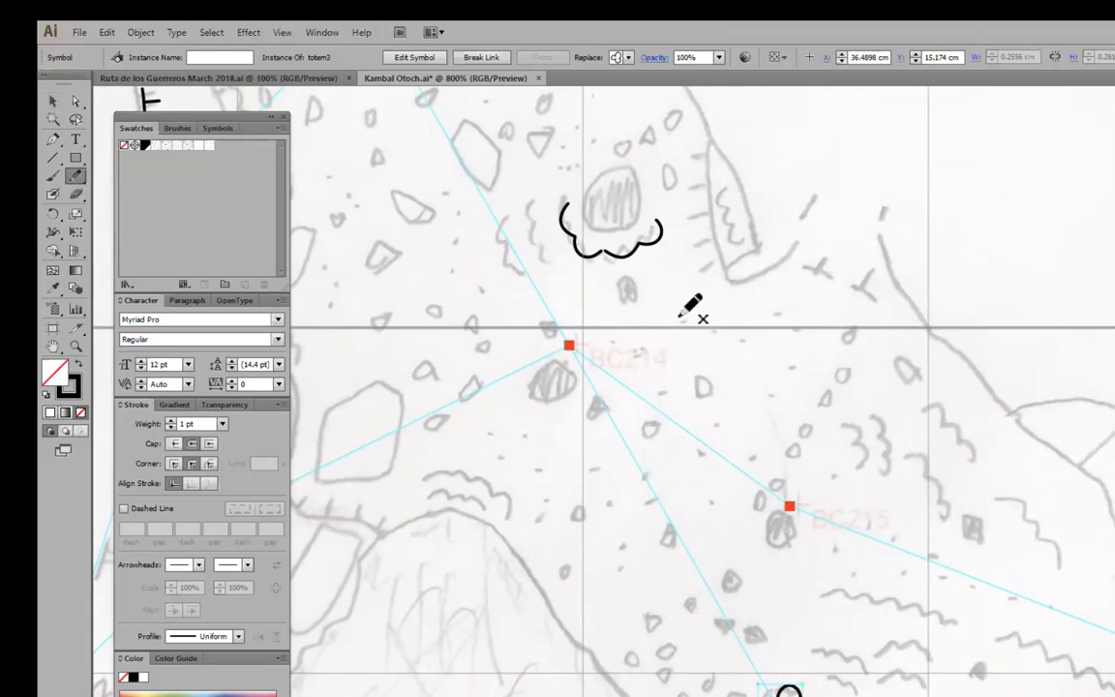
pyautogui.moveTo(666, 286)
pyautogui.mouseDown()
pyautogui.moveTo(714, 294)
pyautogui.moveTo(806, 280)
pyautogui.moveTo(824, 284)
pyautogui.moveTo(832, 305)
pyautogui.moveTo(811, 379)
pyautogui.moveTo(714, 532)
pyautogui.moveTo(638, 478)
pyautogui.moveTo(643, 449)
pyautogui.moveTo(712, 399)
pyautogui.moveTo(719, 368)
pyautogui.moveTo(641, 340)
pyautogui.moveTo(652, 291)
pyautogui.mouseUp()
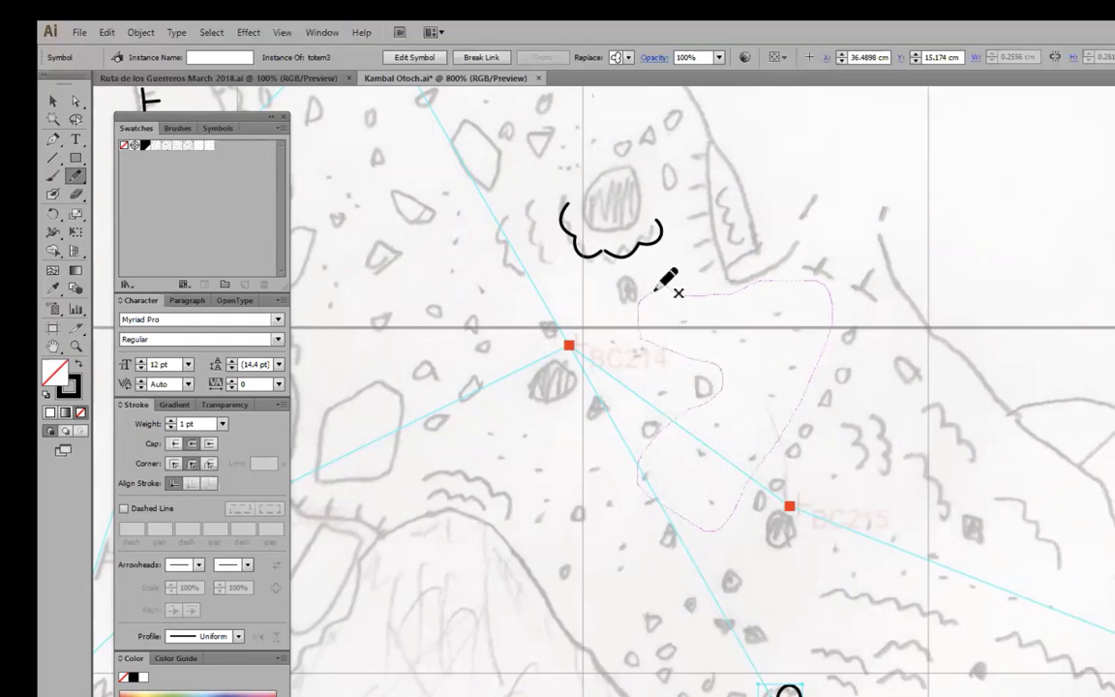
pyautogui.moveTo(657, 288); pyautogui.dragTo(663, 289)
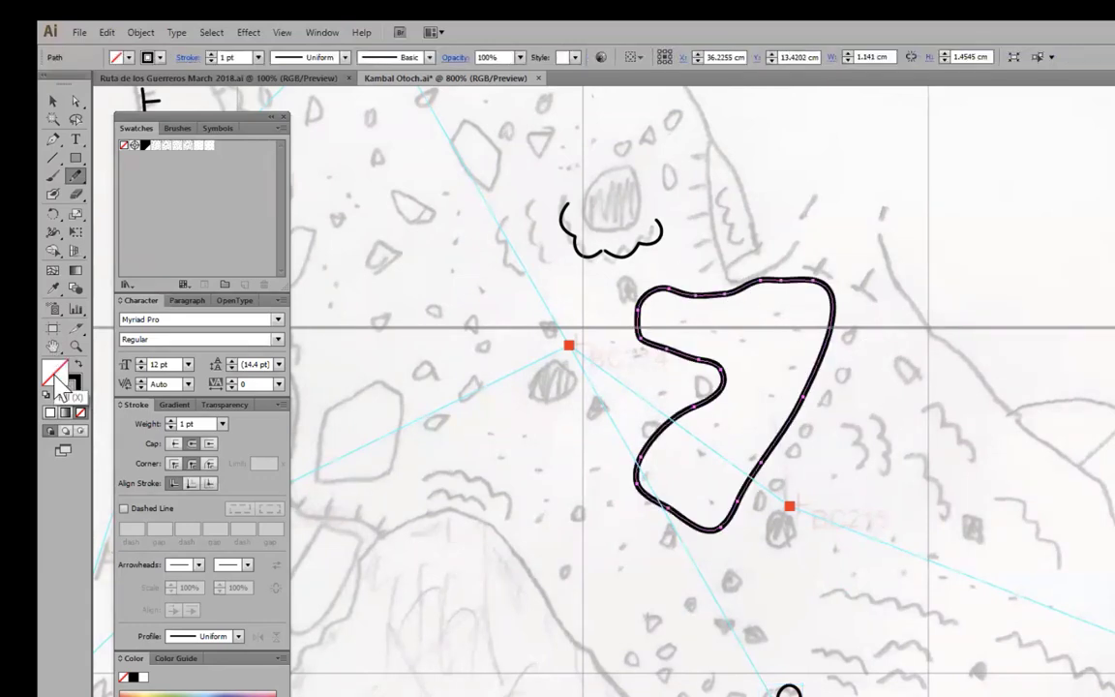
# Fill the closed outline with the Sand 0.5 pt pattern, remove its stroke, and deselect it
pyautogui.click(60, 385)
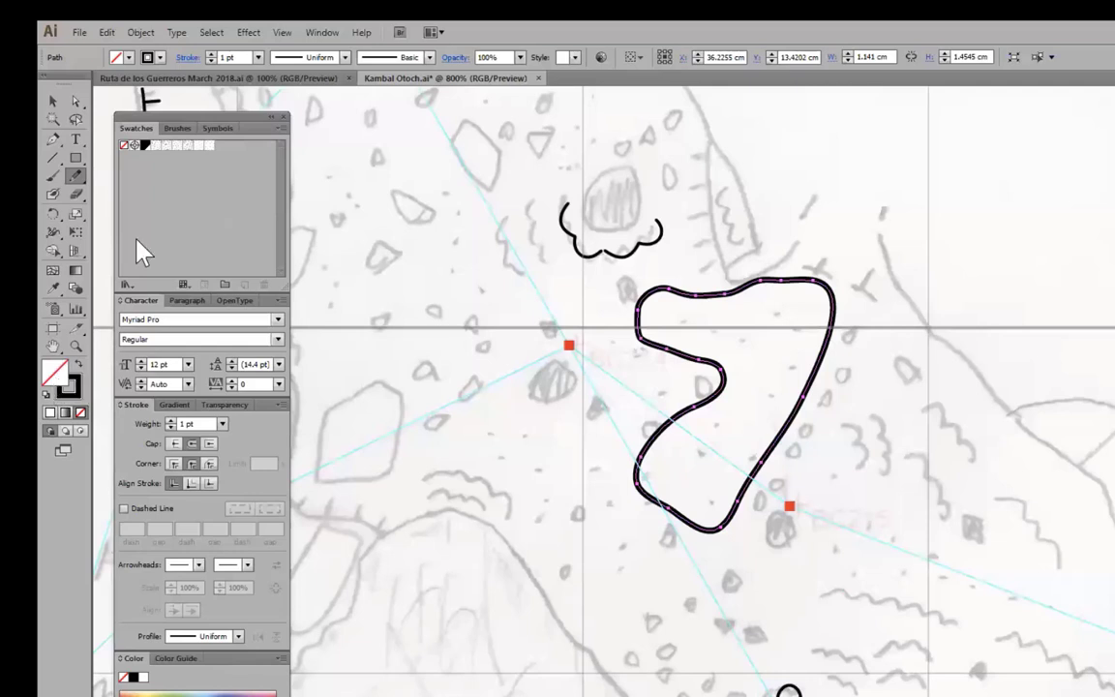
pyautogui.click(58, 373)
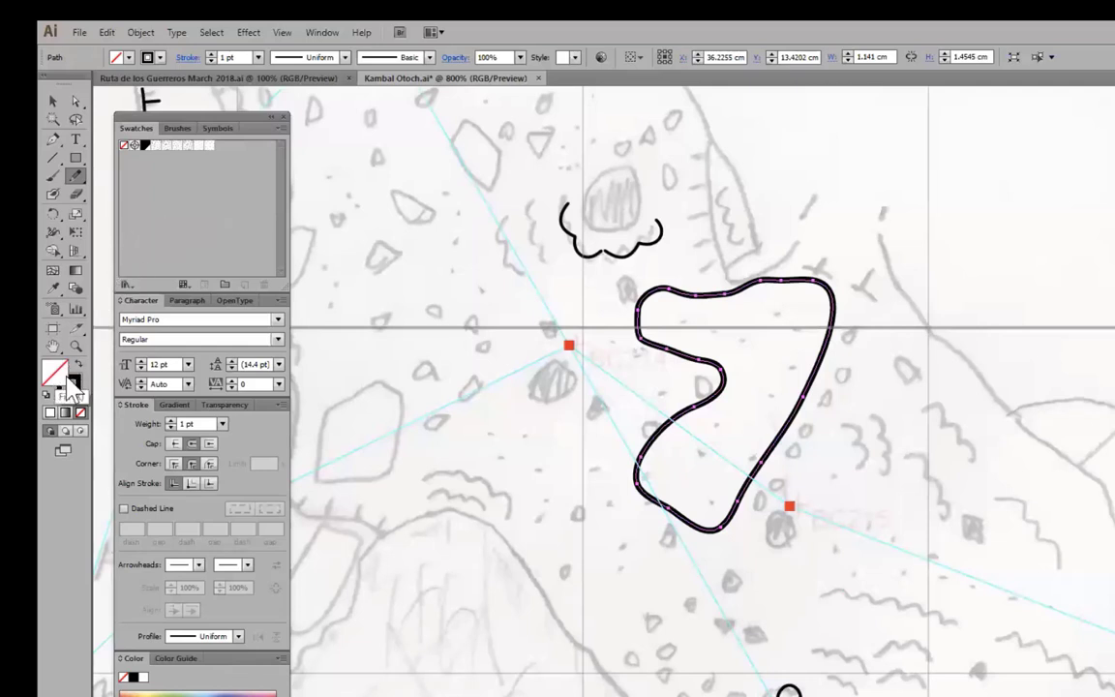
pyautogui.click(211, 146)
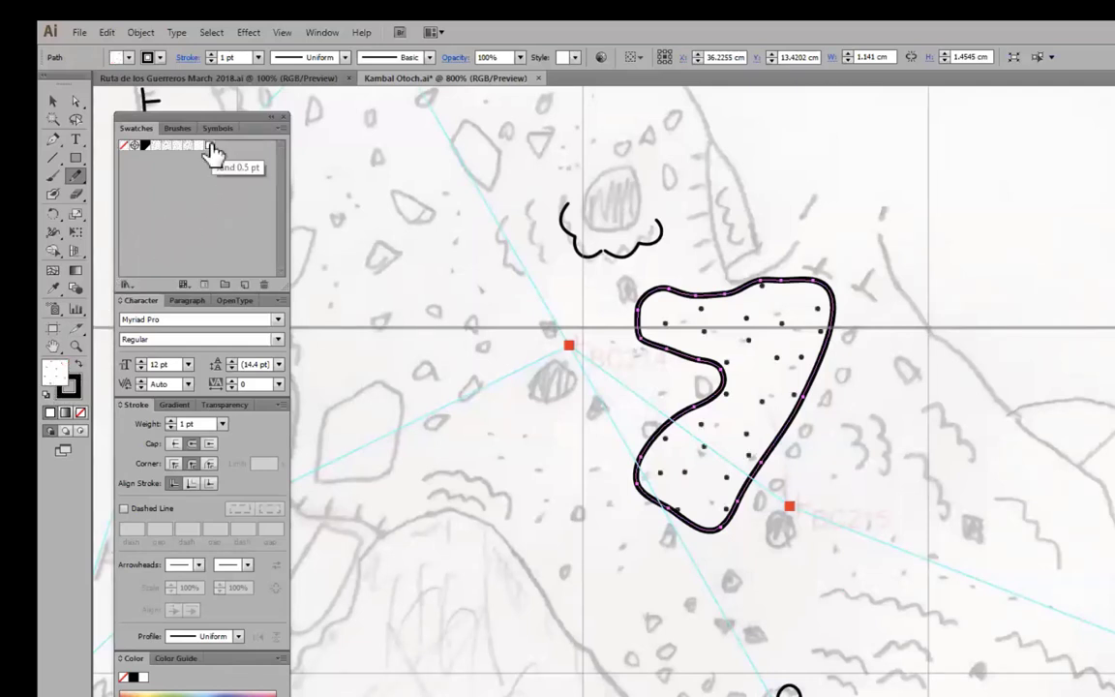
pyautogui.click(76, 391)
pyautogui.click(83, 413)
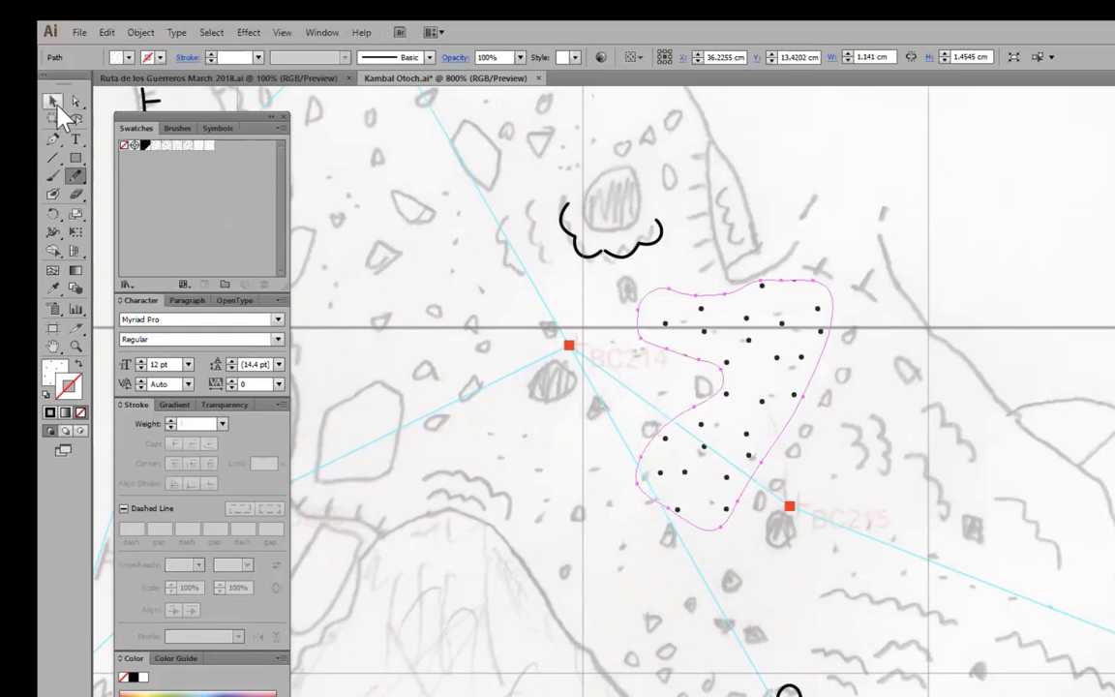
pyautogui.press('v')
pyautogui.click(1008, 189)
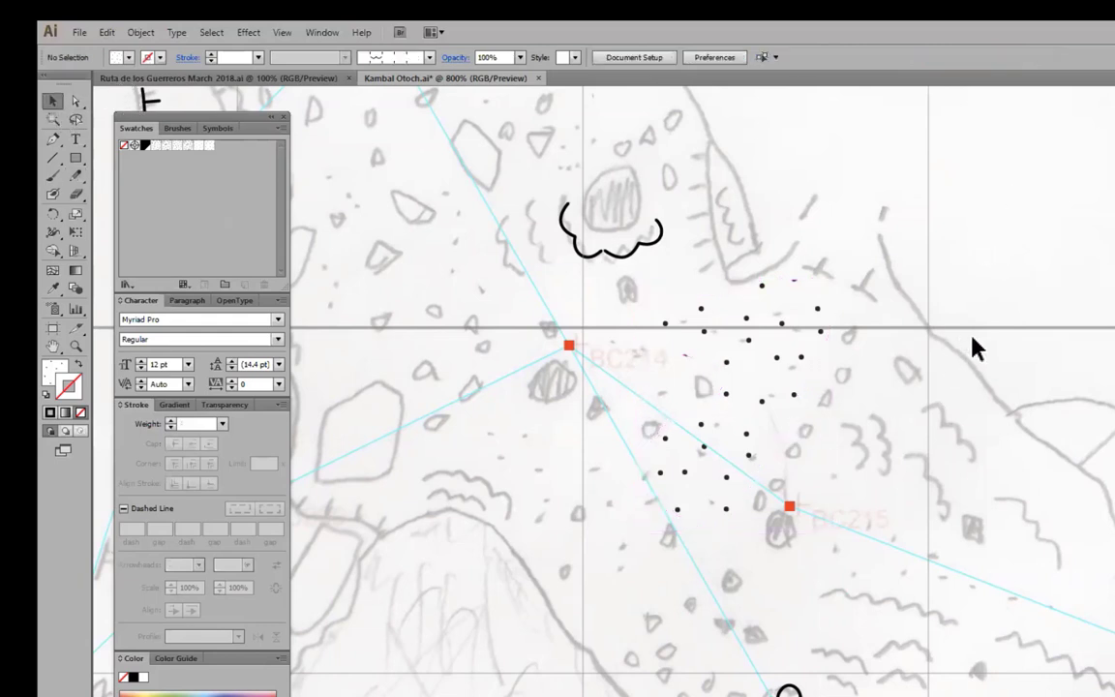
# Redraw the northern edge of the sand area slightly farther north with the Pencil tool, check it deselected, and reselect it
pyautogui.click(705, 341)
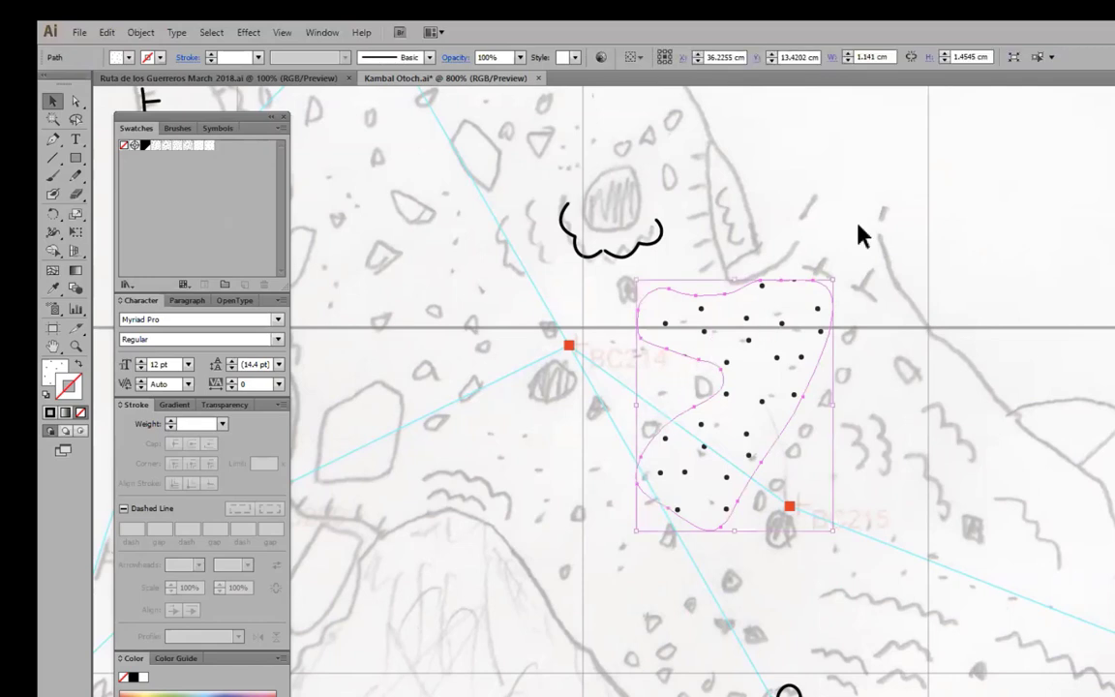
pyautogui.click(75, 176)
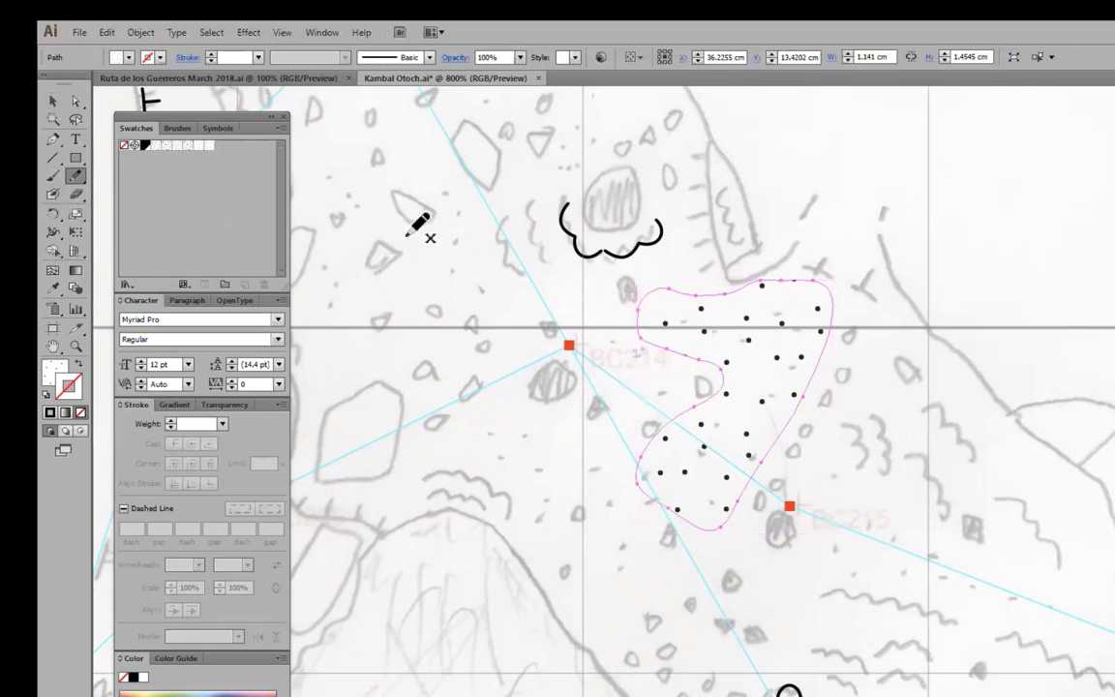
pyautogui.moveTo(775, 280)
pyautogui.mouseDown()
pyautogui.moveTo(801, 272)
pyautogui.moveTo(826, 286)
pyautogui.mouseUp()
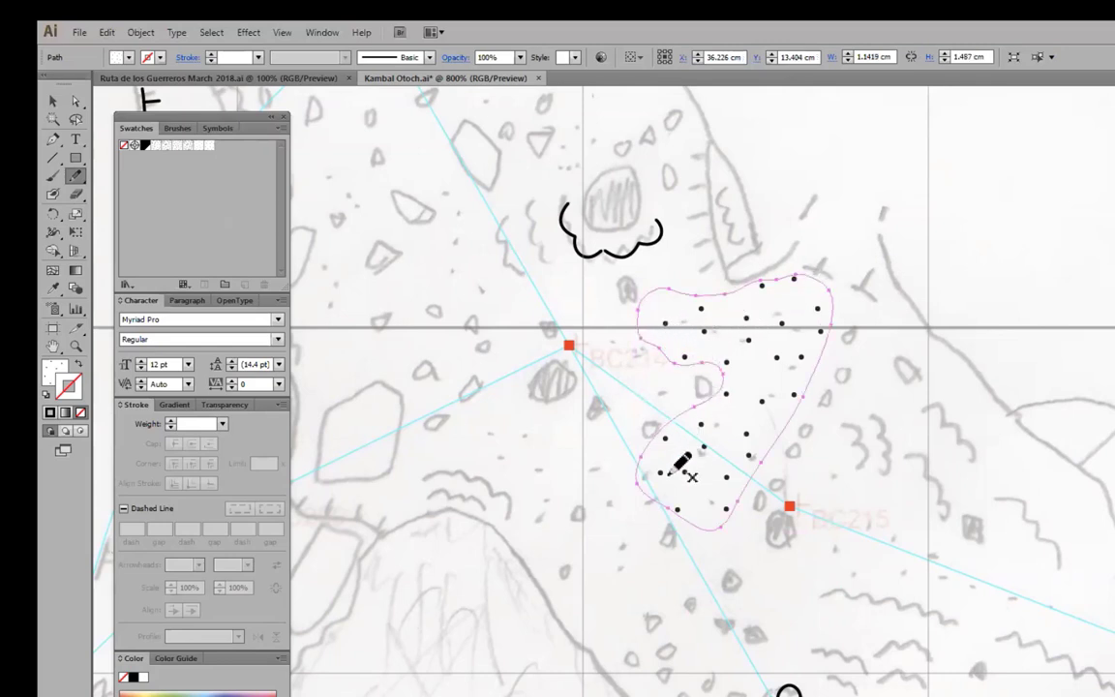
pyautogui.click(54, 101)
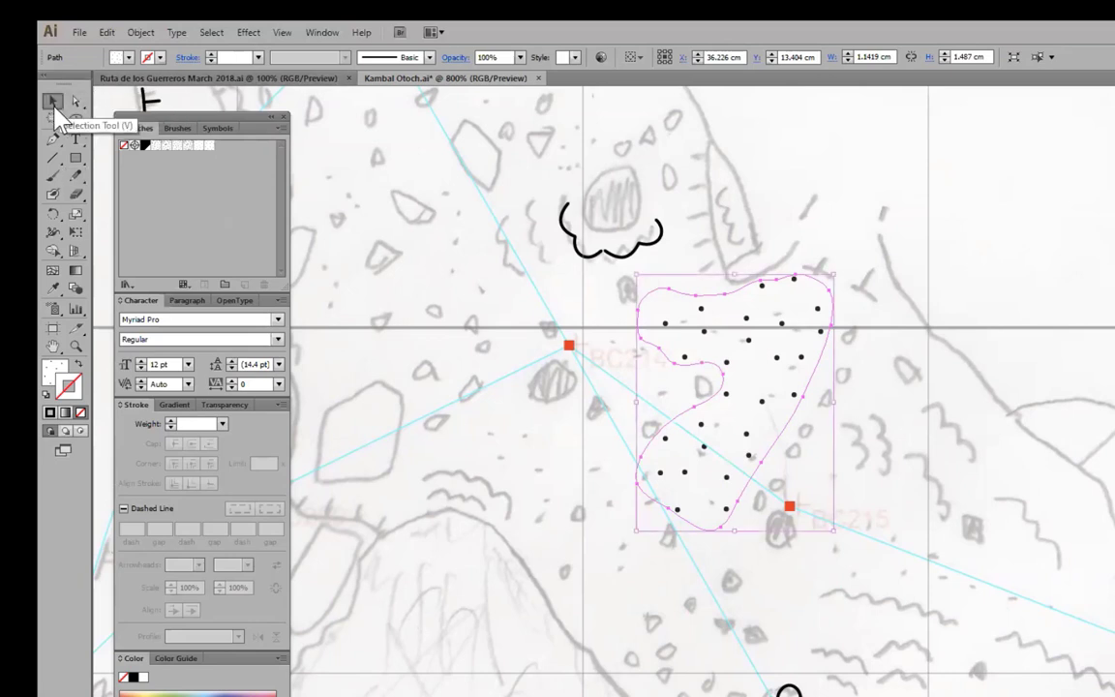
pyautogui.click(956, 225)
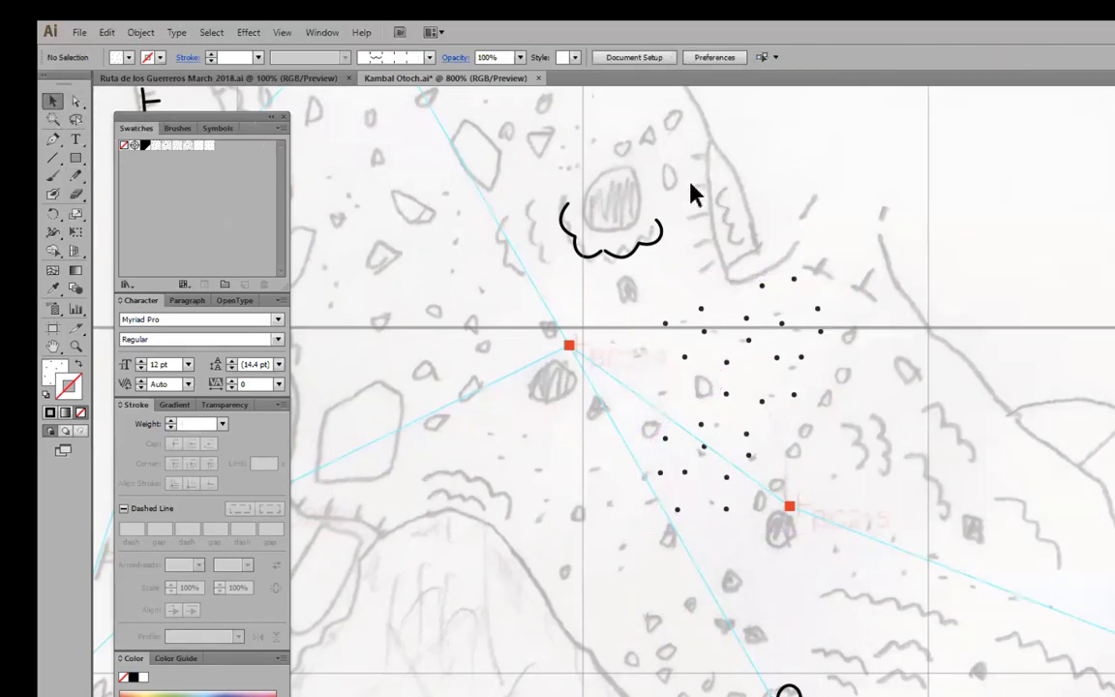
pyautogui.click(751, 350)
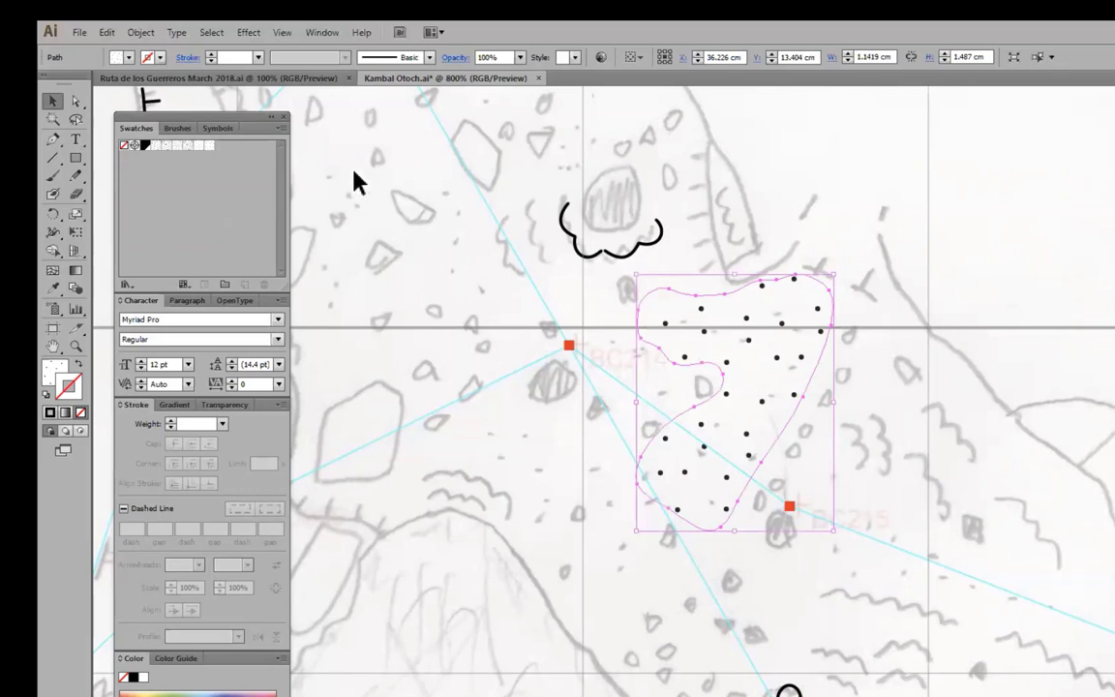
pyautogui.click(178, 146)
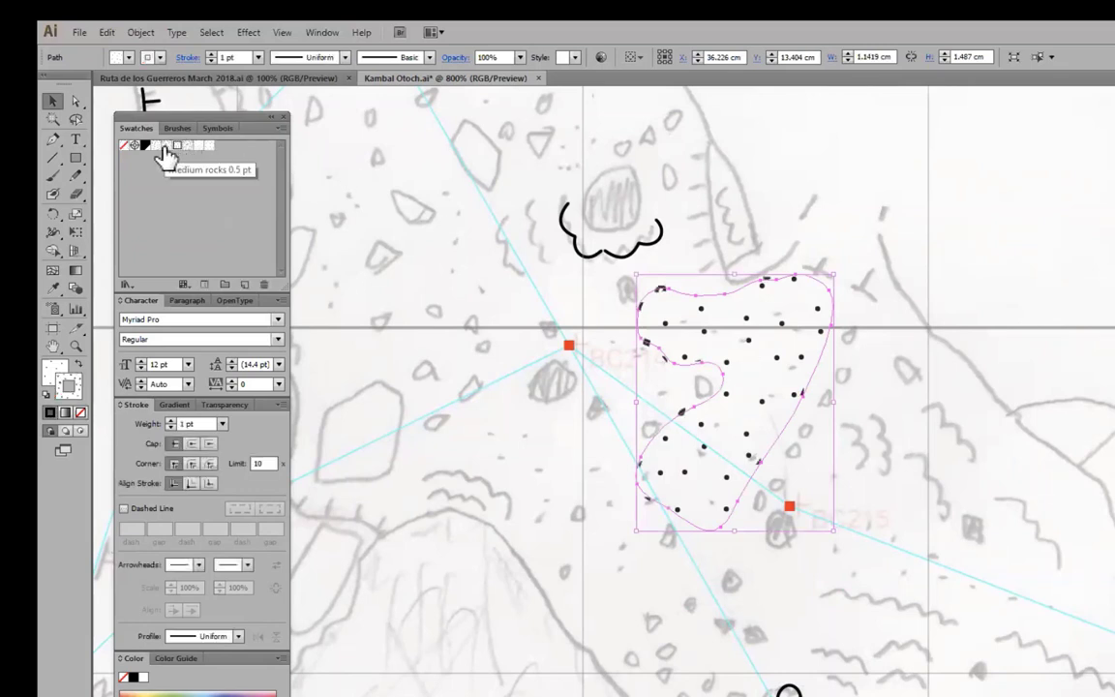
pyautogui.click(66, 384)
pyautogui.press('/')
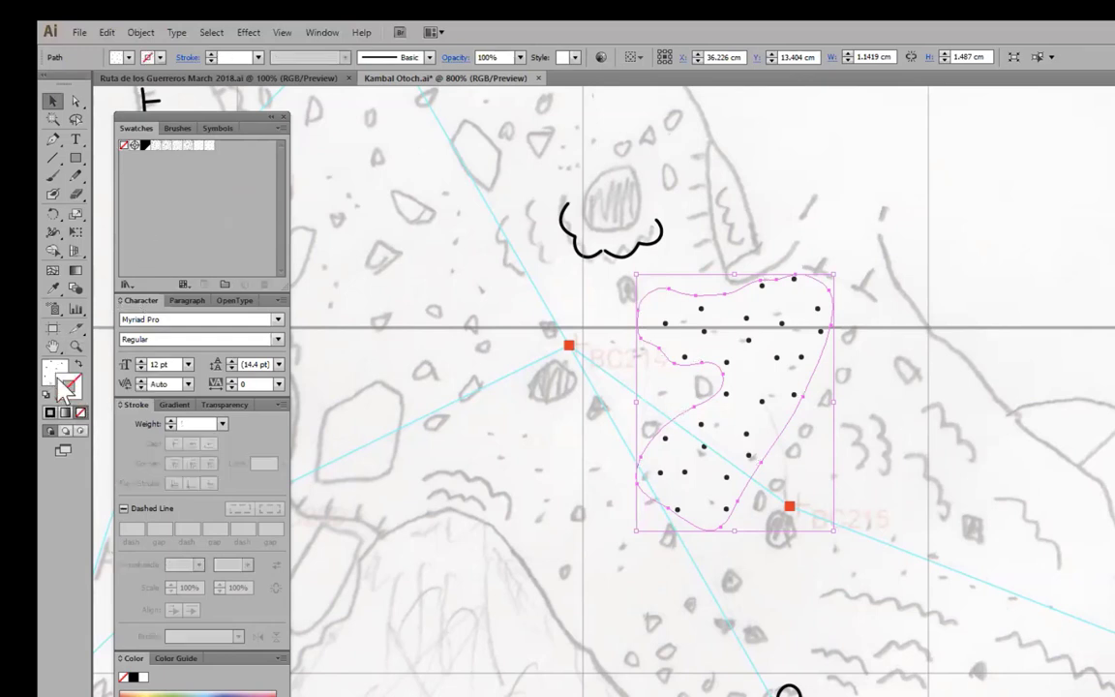
# Replace the sand area's fill with the Medium rocks 0.5 pt pattern and fit the whole map in view
pyautogui.click(51, 372)
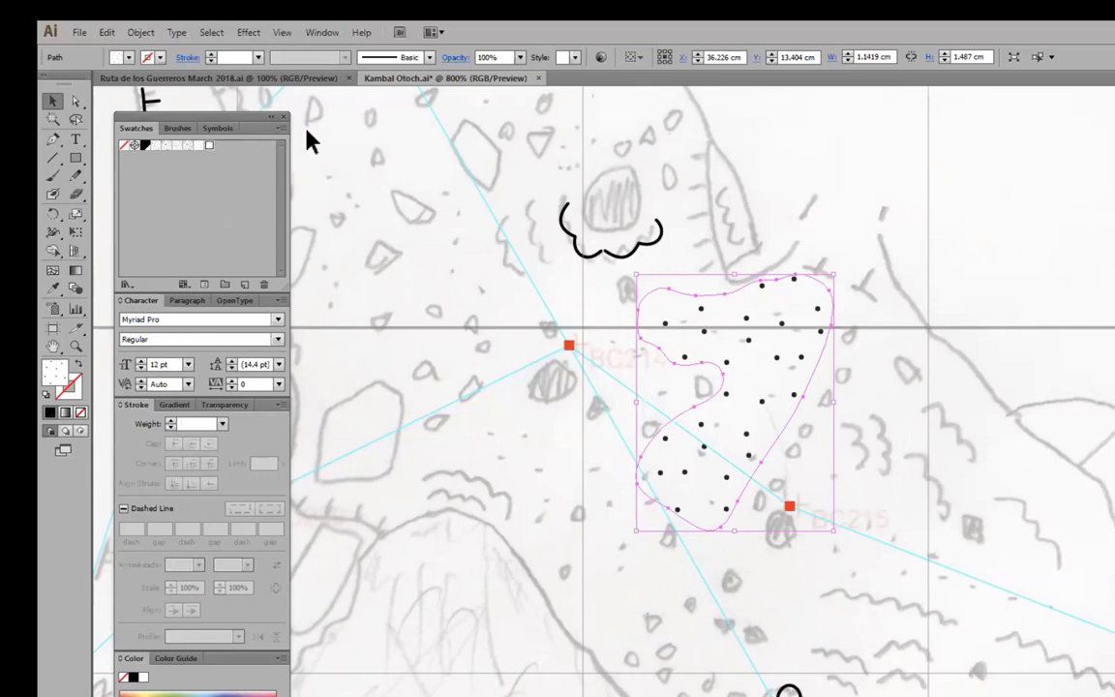
pyautogui.click(164, 146)
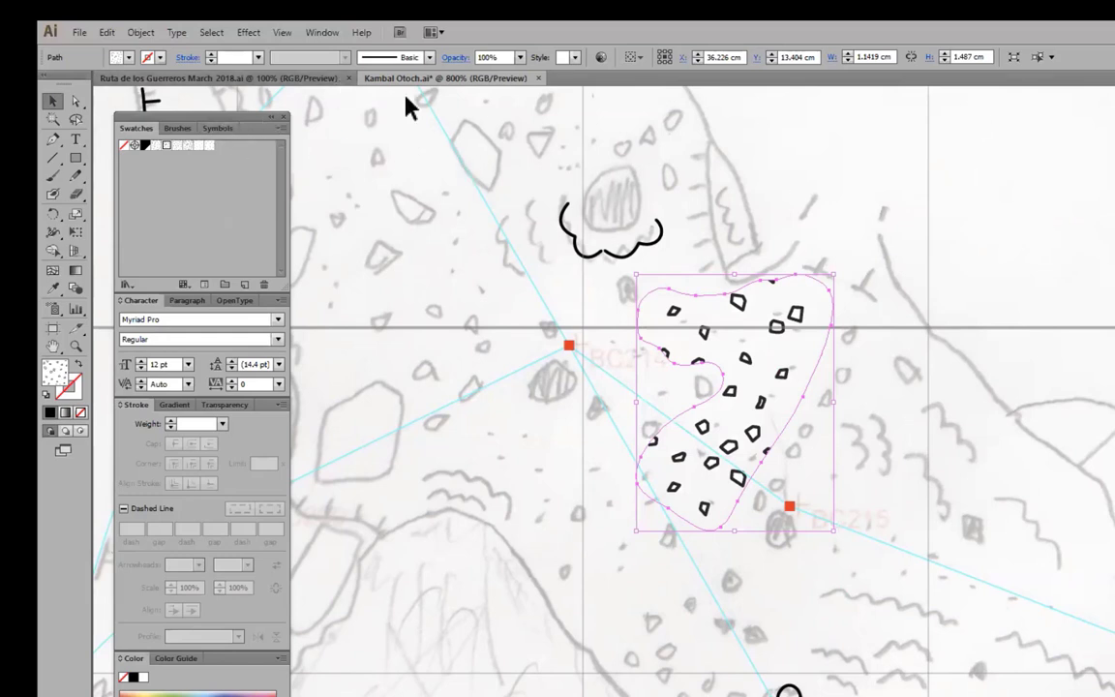
pyautogui.hotkey('ctrl', '0')
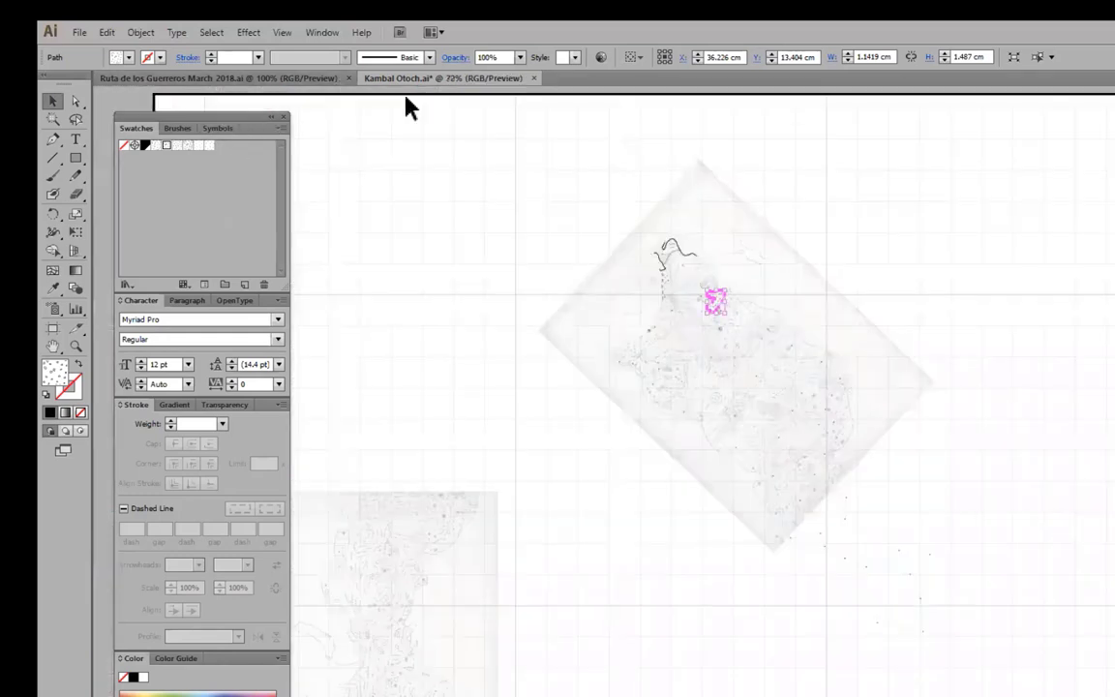
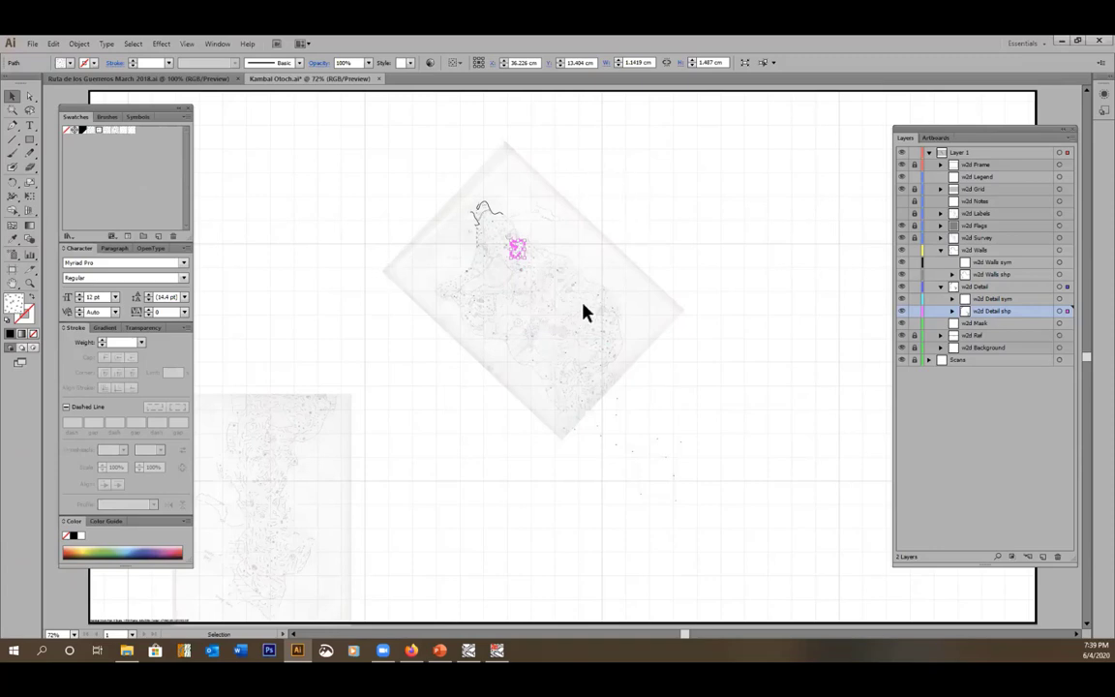
# Switch to the Ruta de los Guerreros March 2018 map and examine its finished walls and floor detail around Entrada Orumila
pyautogui.click(162, 87)
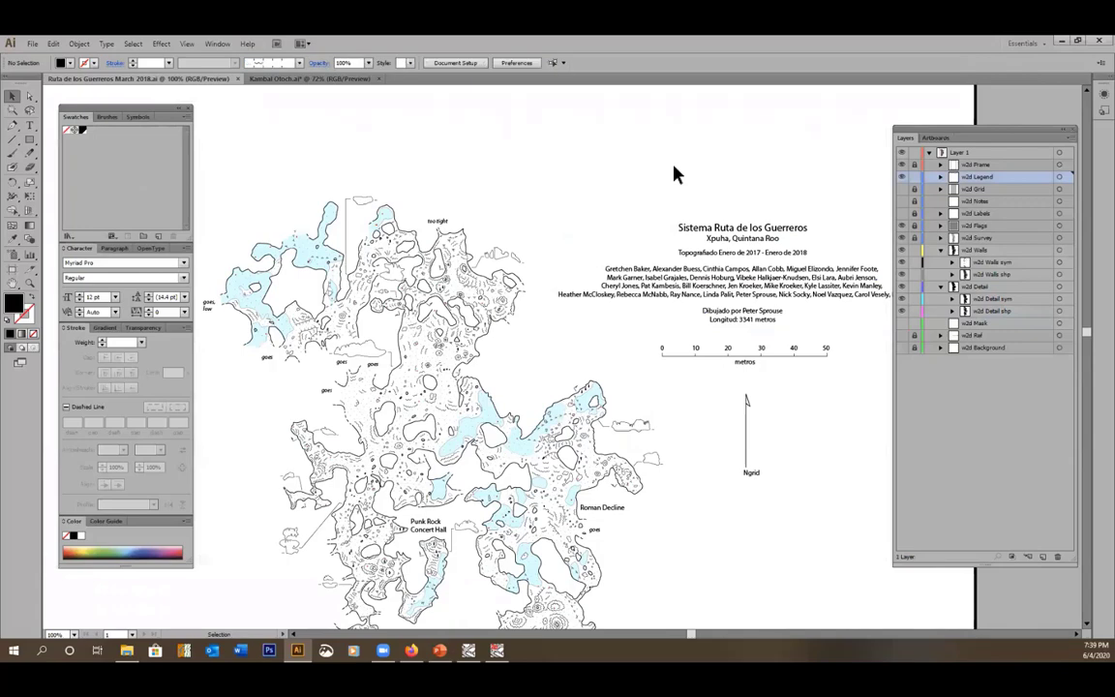
pyautogui.hotkey('ctrl', '0')
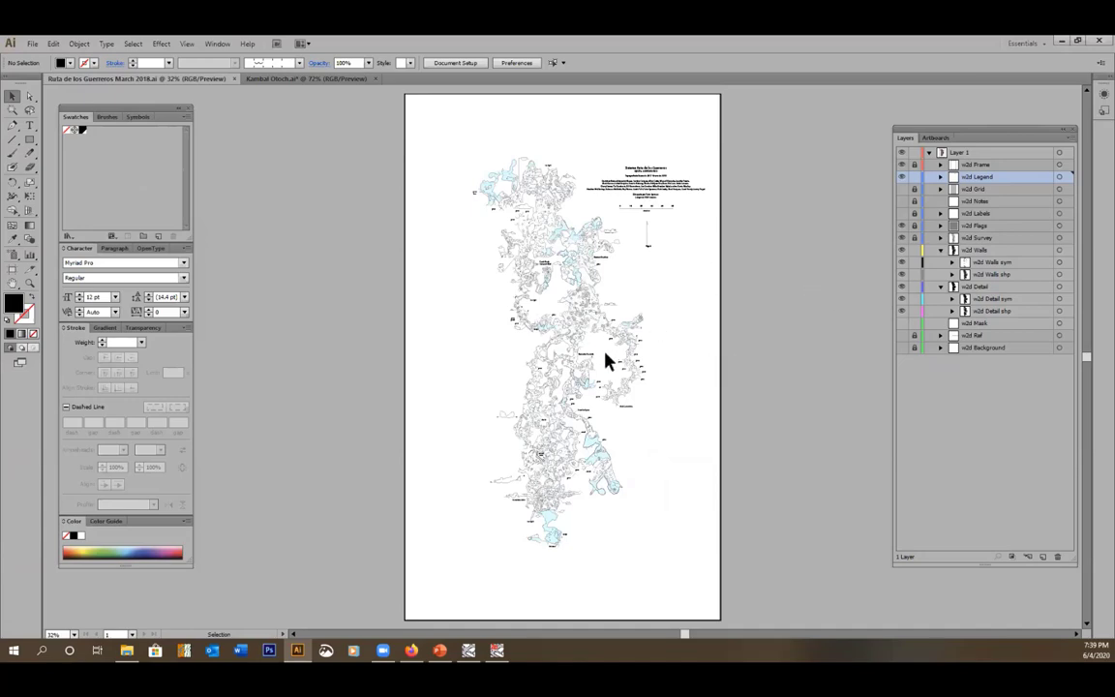
pyautogui.scroll(4, 605, 361)
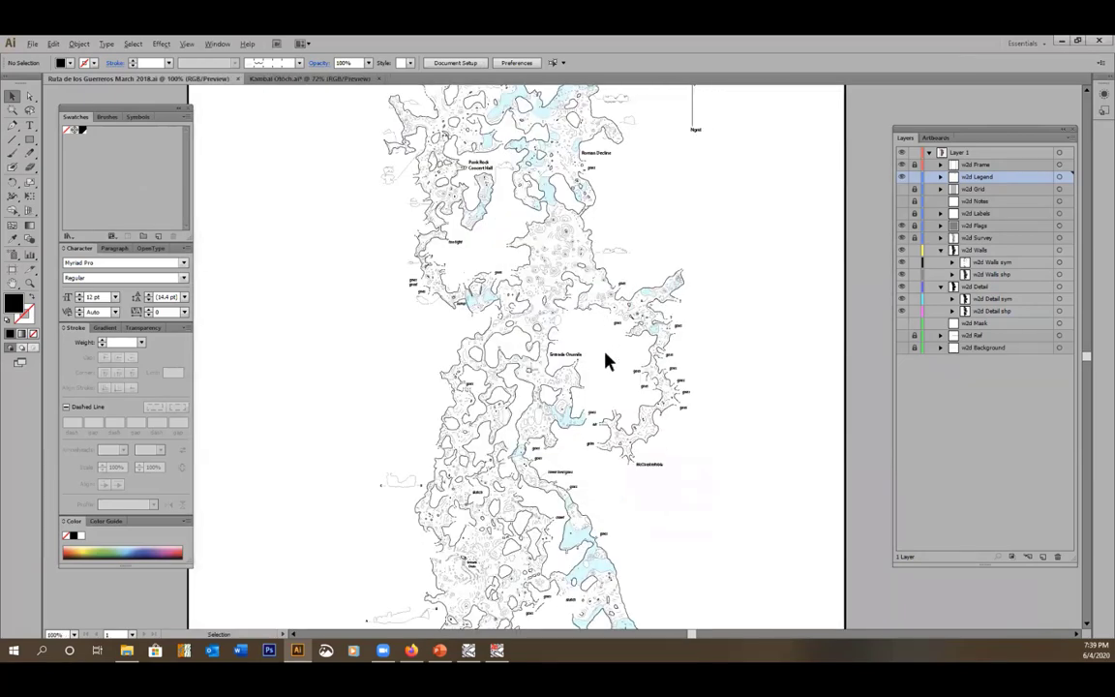
pyautogui.scroll(1, 605, 361)
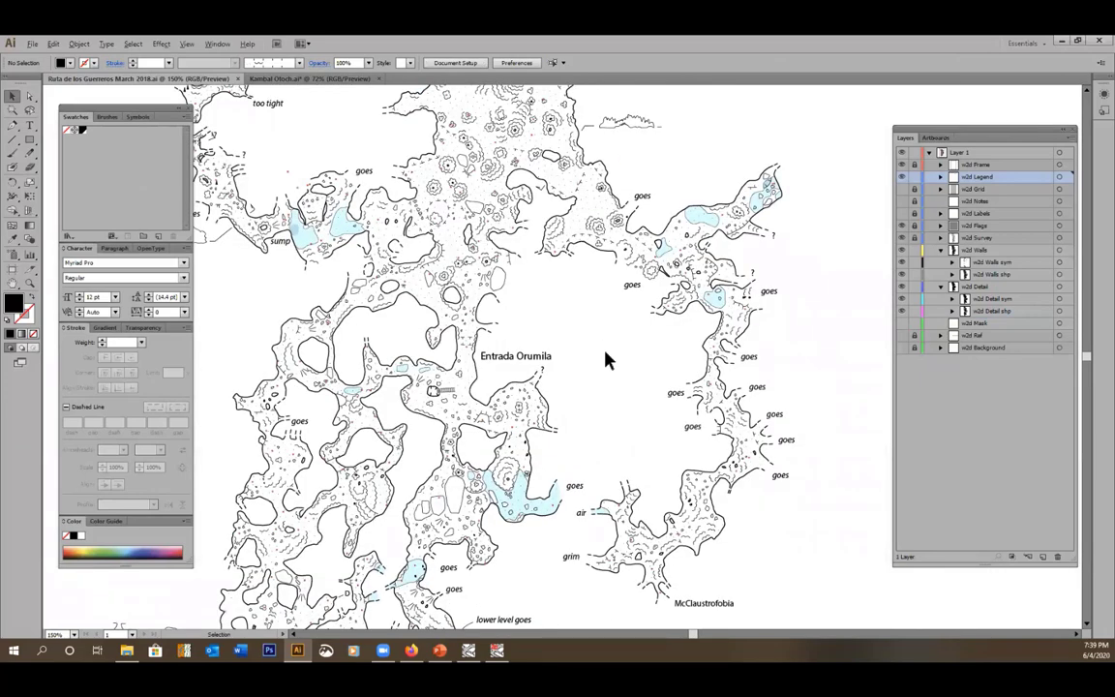
pyautogui.scroll(-1, 605, 361)
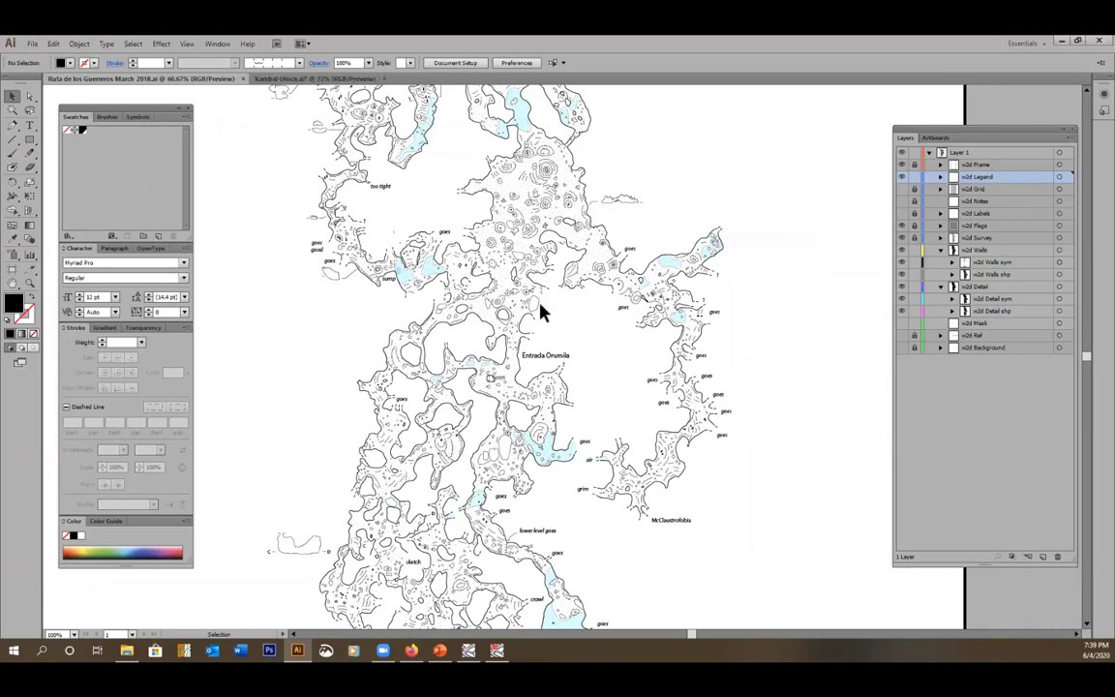
# Switch to Walls Project Editor, close the Kambal Otoch review, and open the review of Sistema Ruta de los Guerreros
pyautogui.scroll(-3, 540, 310)
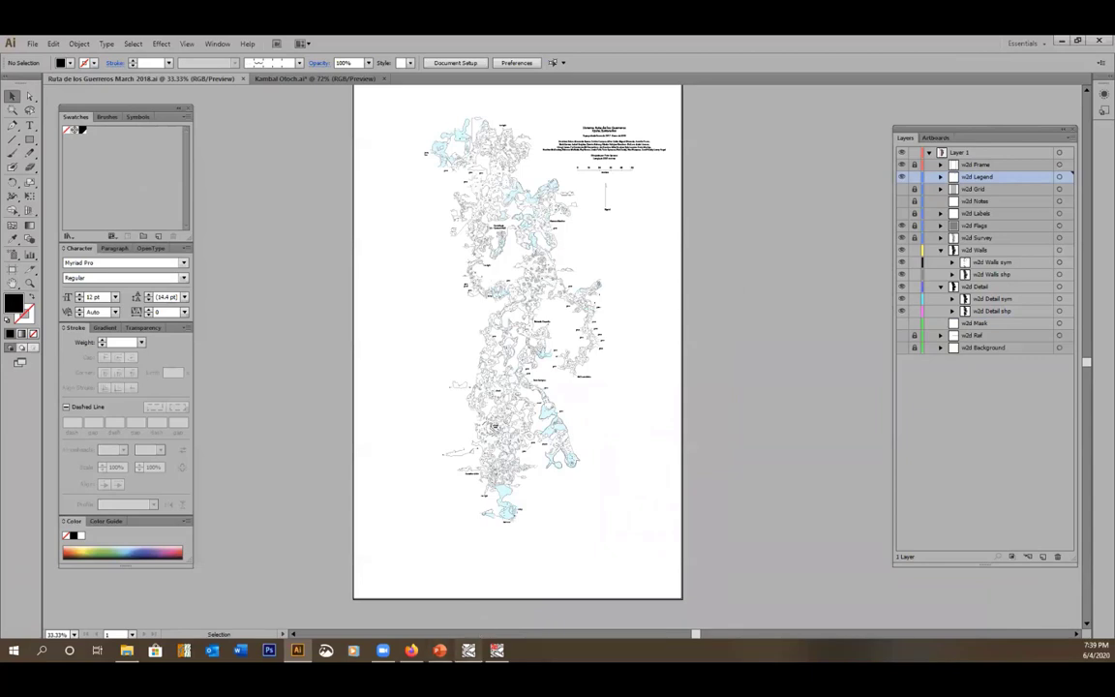
pyautogui.click(469, 650)
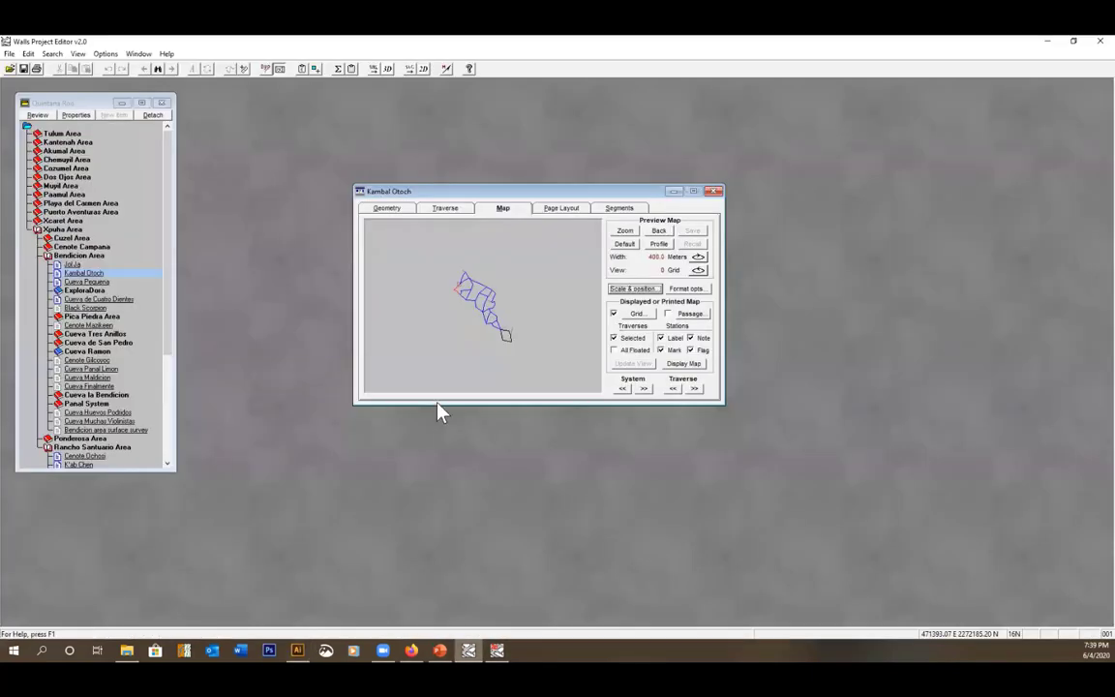
pyautogui.click(714, 191)
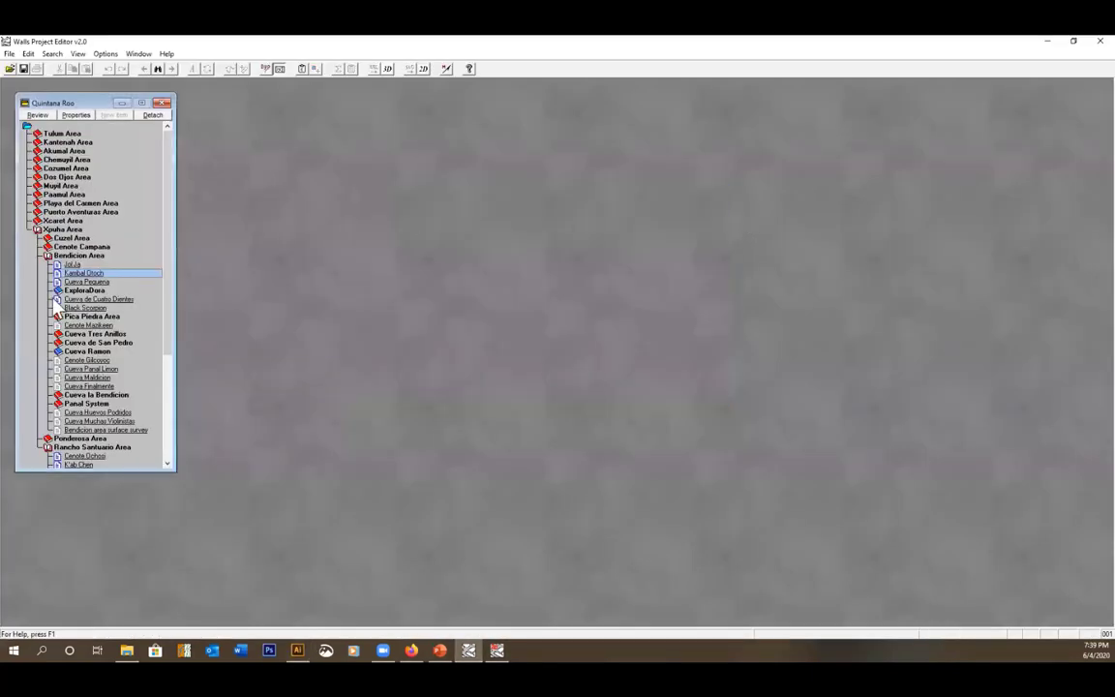
pyautogui.moveTo(166, 259); pyautogui.dragTo(154, 356)
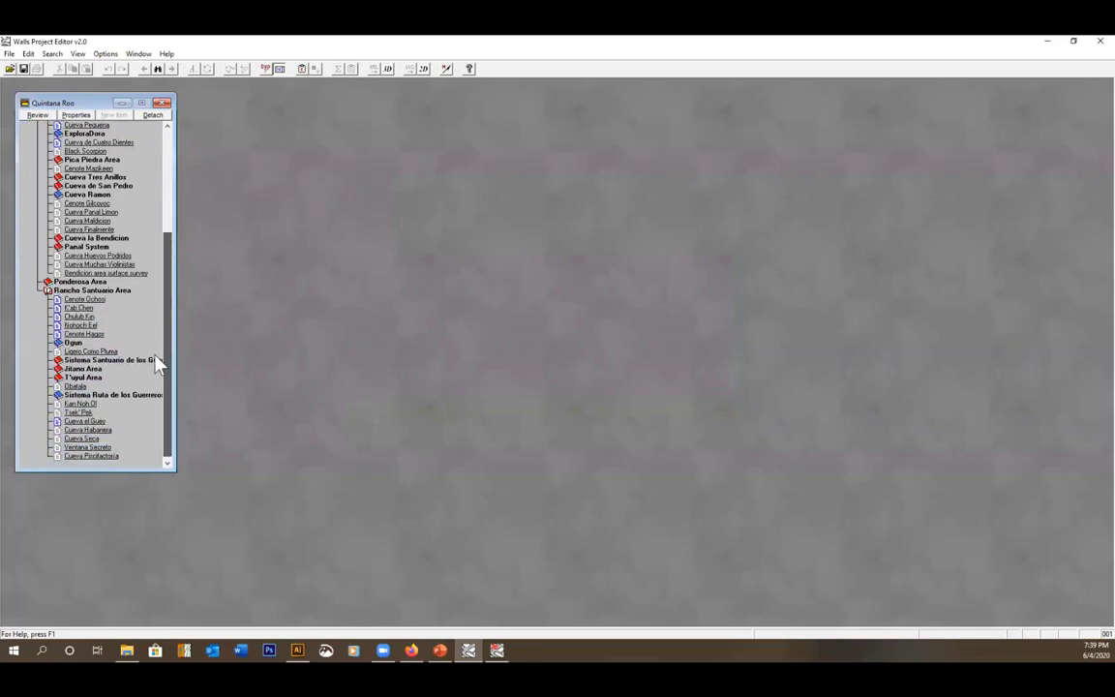
pyautogui.click(96, 397)
pyautogui.click(38, 114)
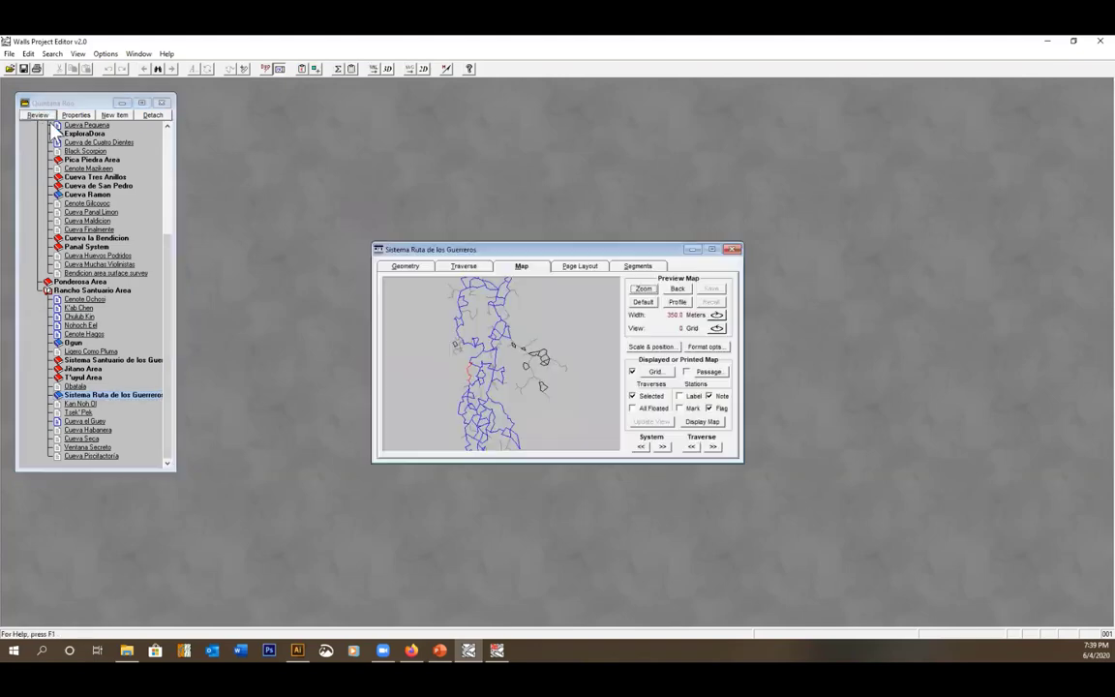
# Restore the wider preview of the whole Sistema Ruta de los Guerreros survey and display its map
pyautogui.click(675, 289)
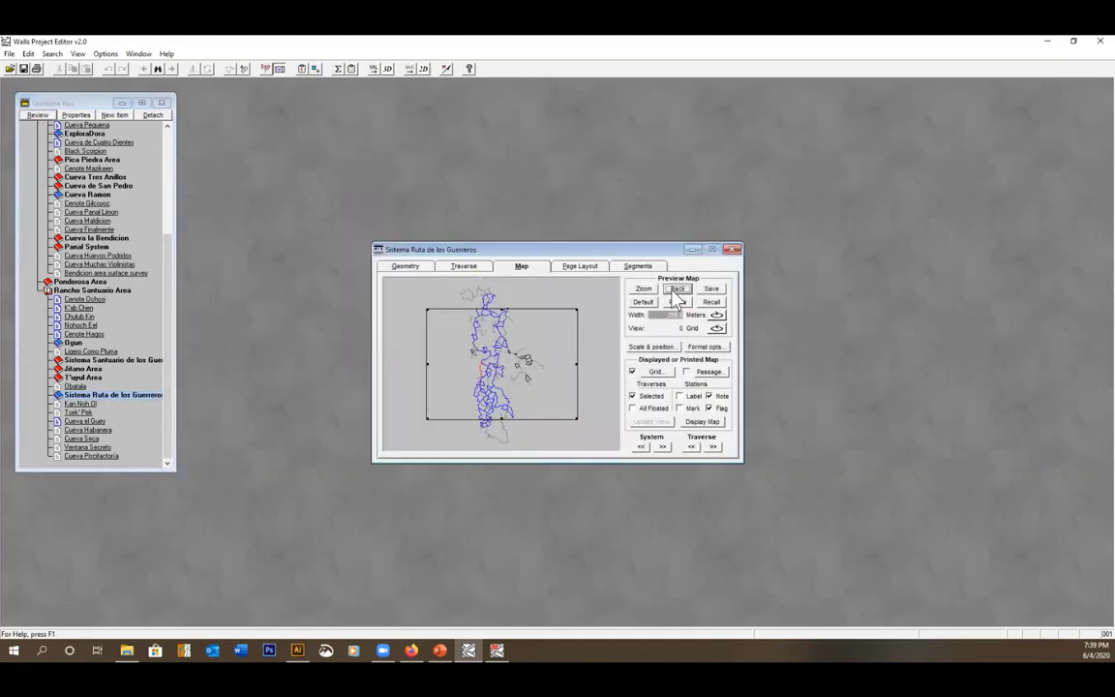
pyautogui.click(702, 421)
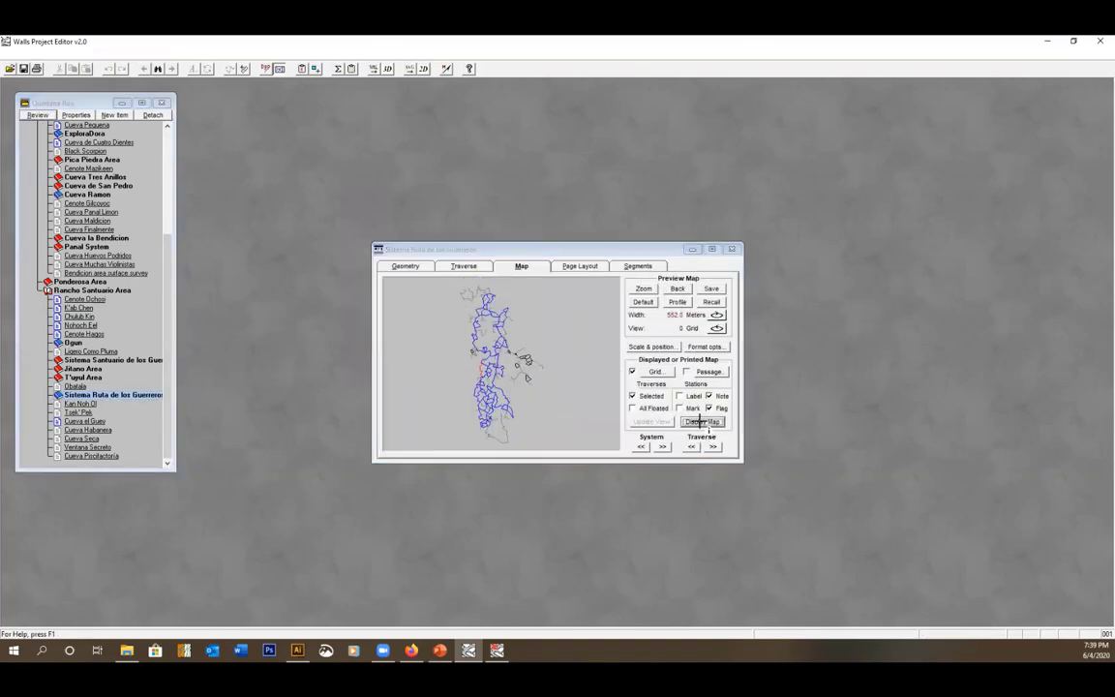
pyautogui.click(932, 104)
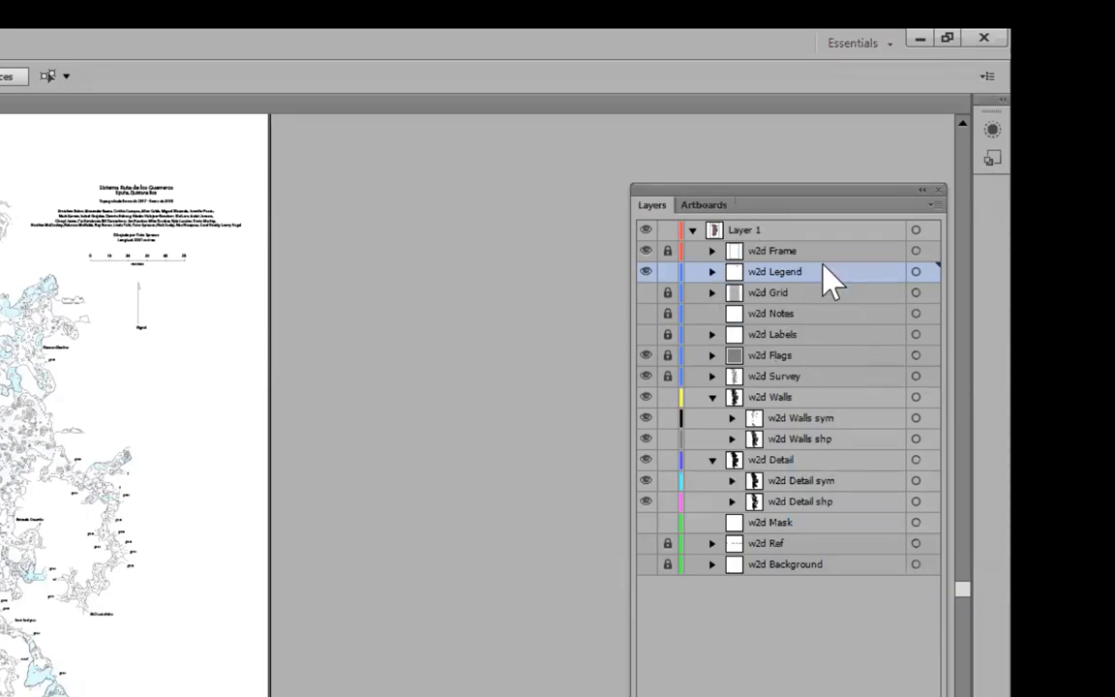
# In the Ruta de los Guerreros drawing in Illustrator, inspect the w2d Walls sym layer's contents and layer commands, then collapse it
pyautogui.click(816, 420)
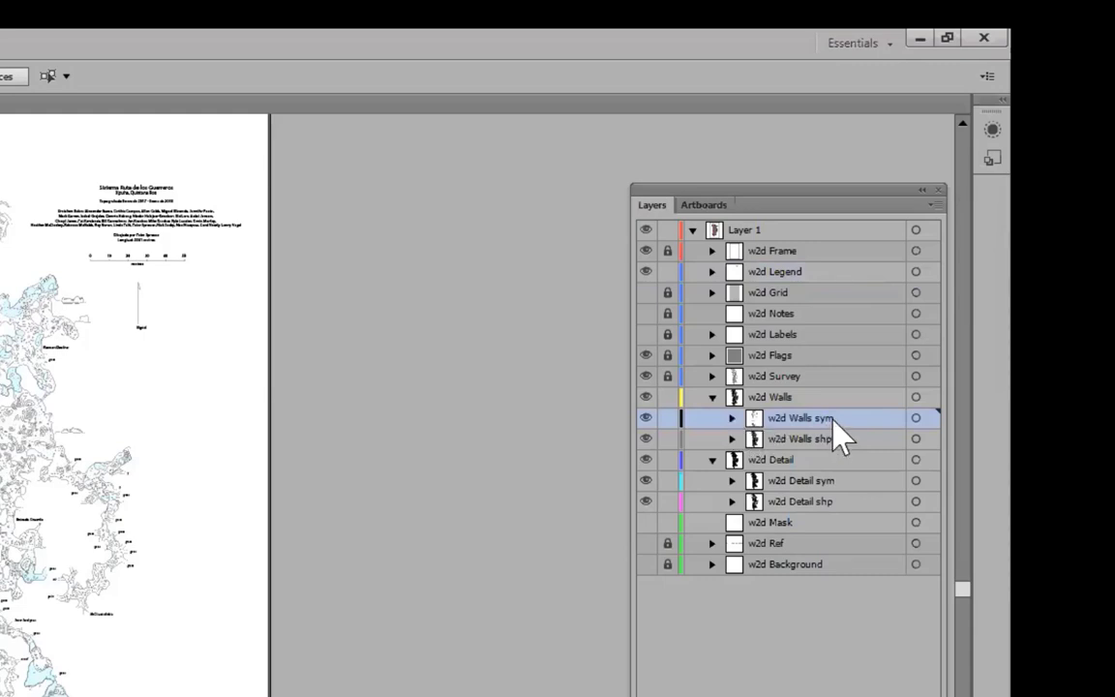
pyautogui.click(741, 422)
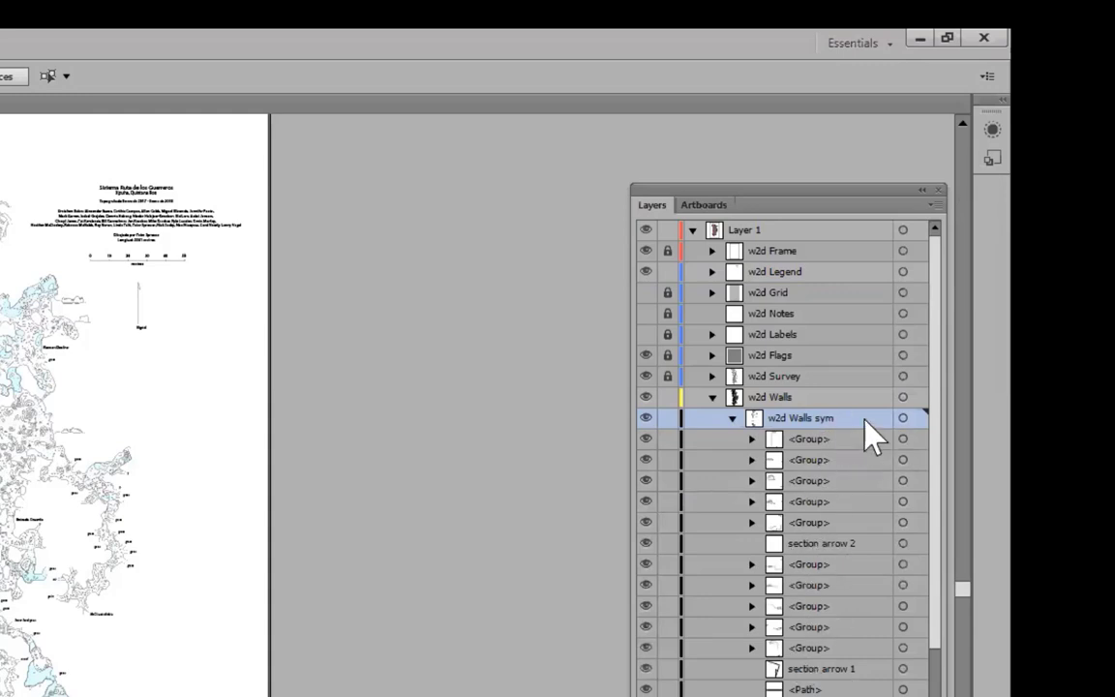
pyautogui.click(937, 206)
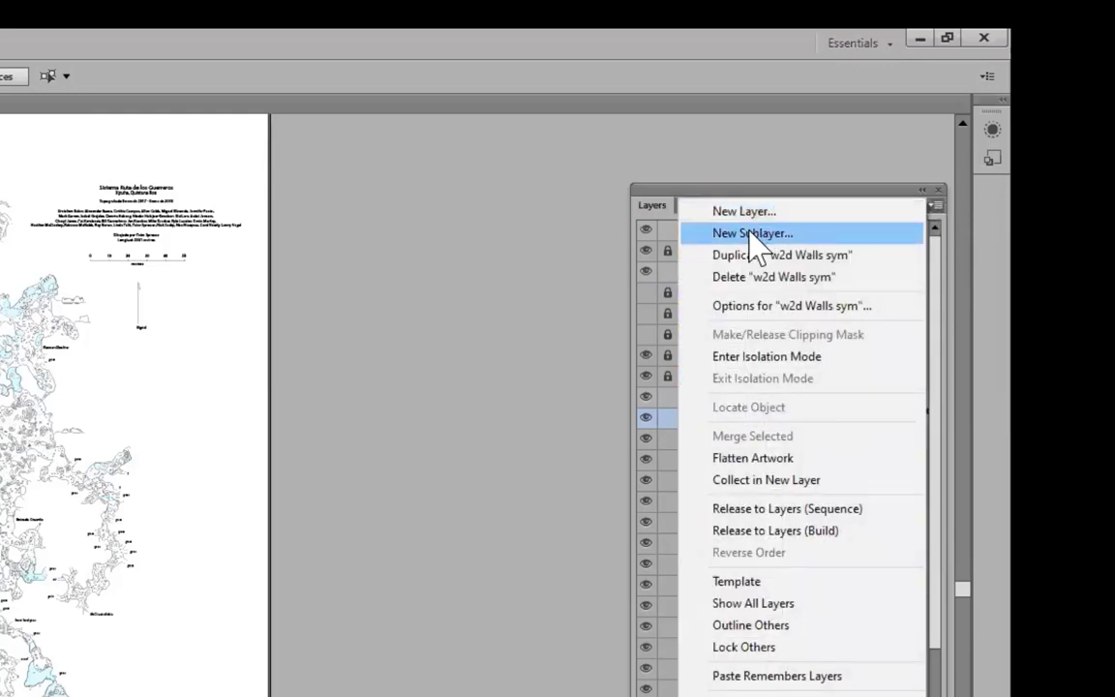
pyautogui.click(513, 405)
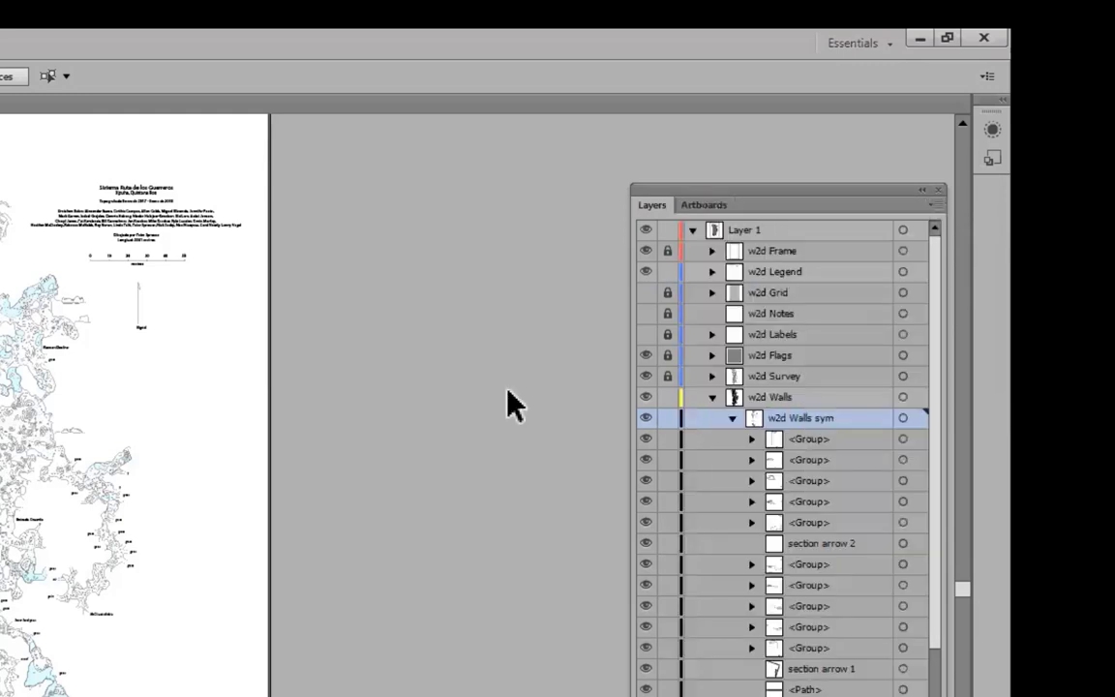
pyautogui.click(733, 419)
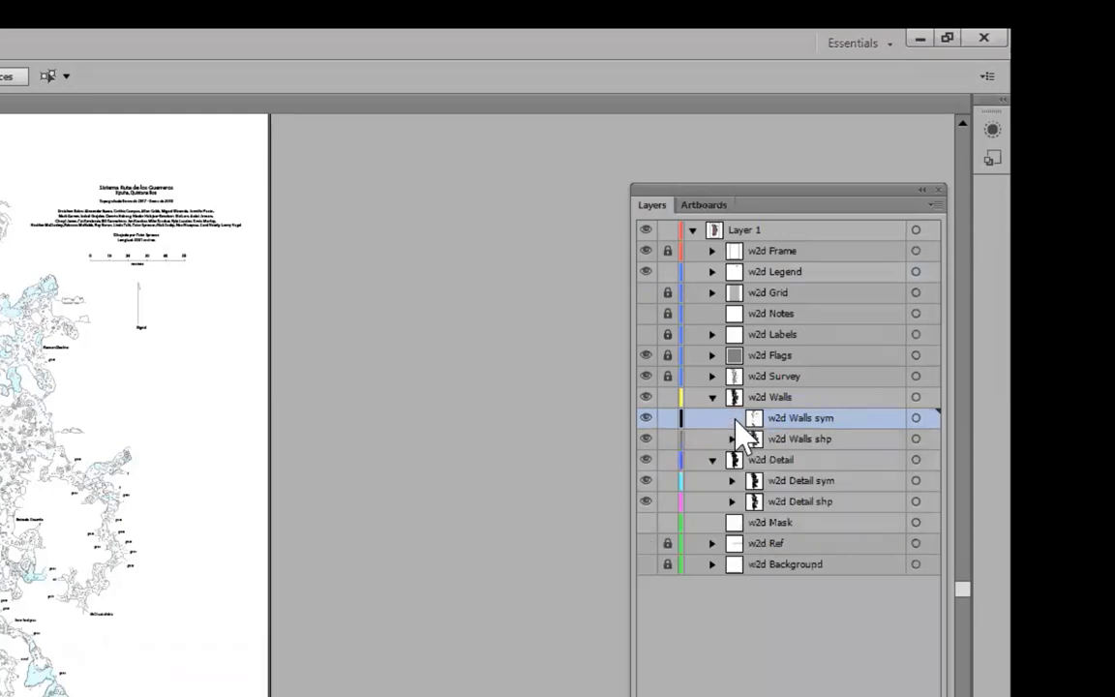
# Inspect the symbols and paths stored in the w2d Detail sym layer, then collapse it
pyautogui.click(796, 481)
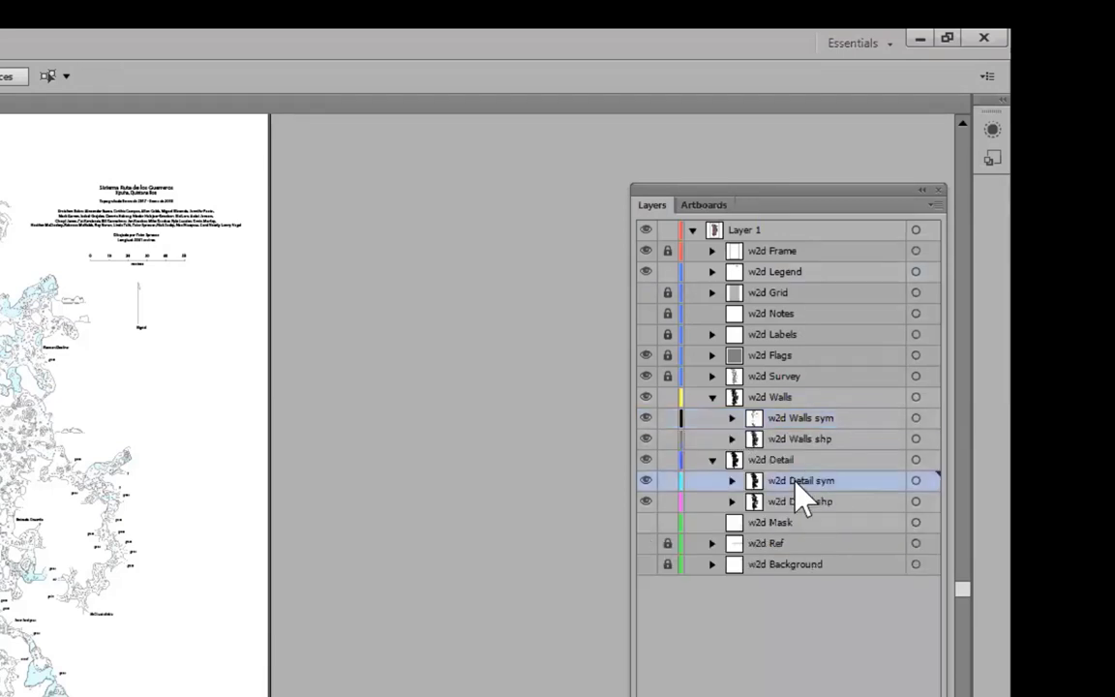
pyautogui.click(733, 481)
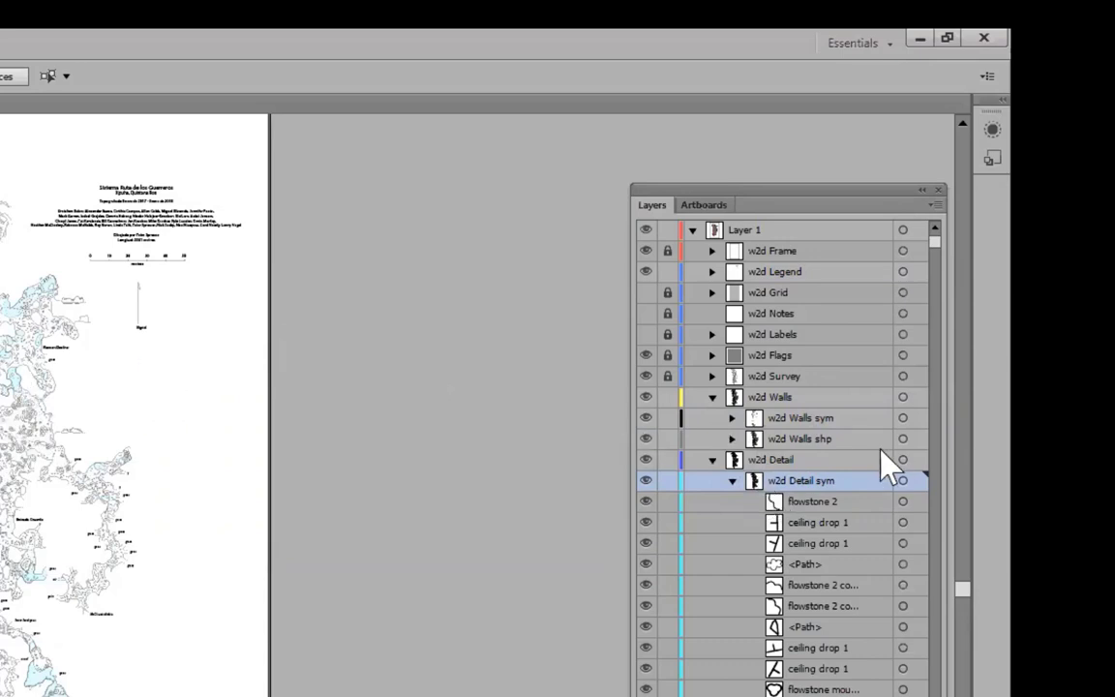
pyautogui.click(733, 482)
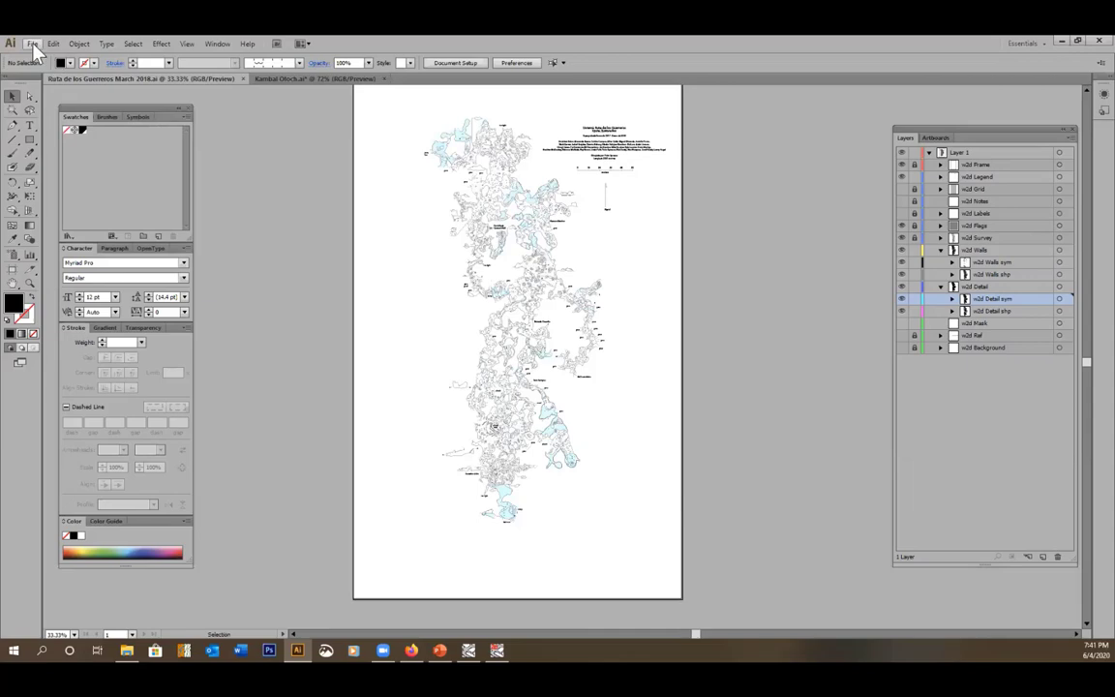
# Save a copy of the map as "Ruta de los Guerreros March 2018 copy.svgz" in SVG Compressed format, continuing to the SVG options
pyautogui.click(31, 43)
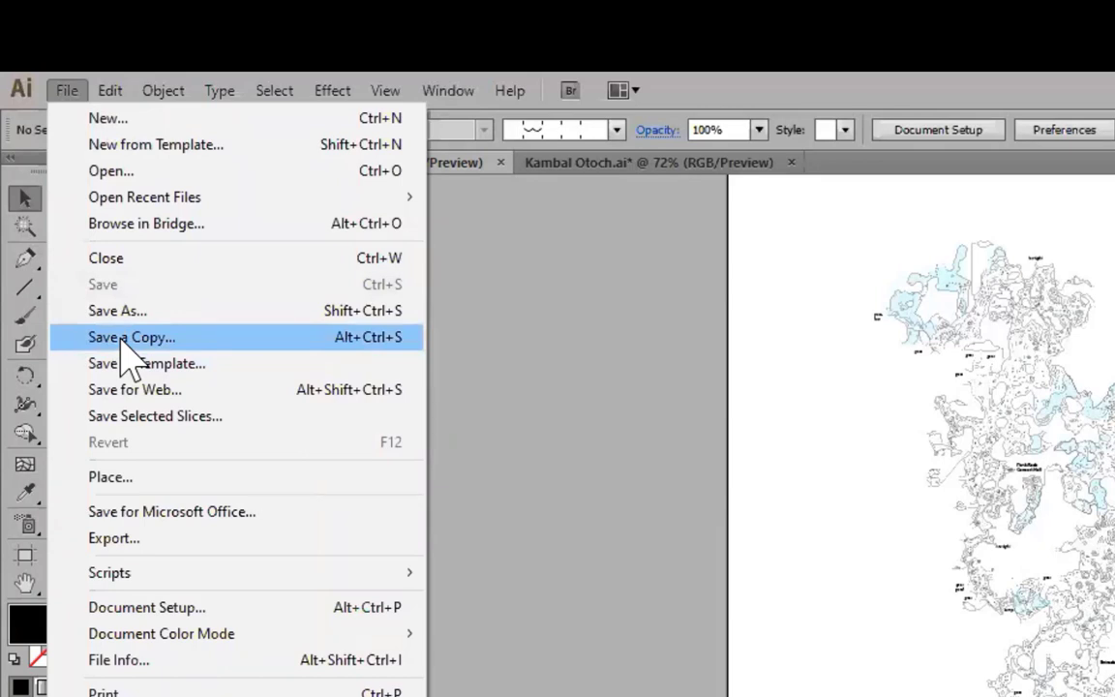
pyautogui.click(176, 341)
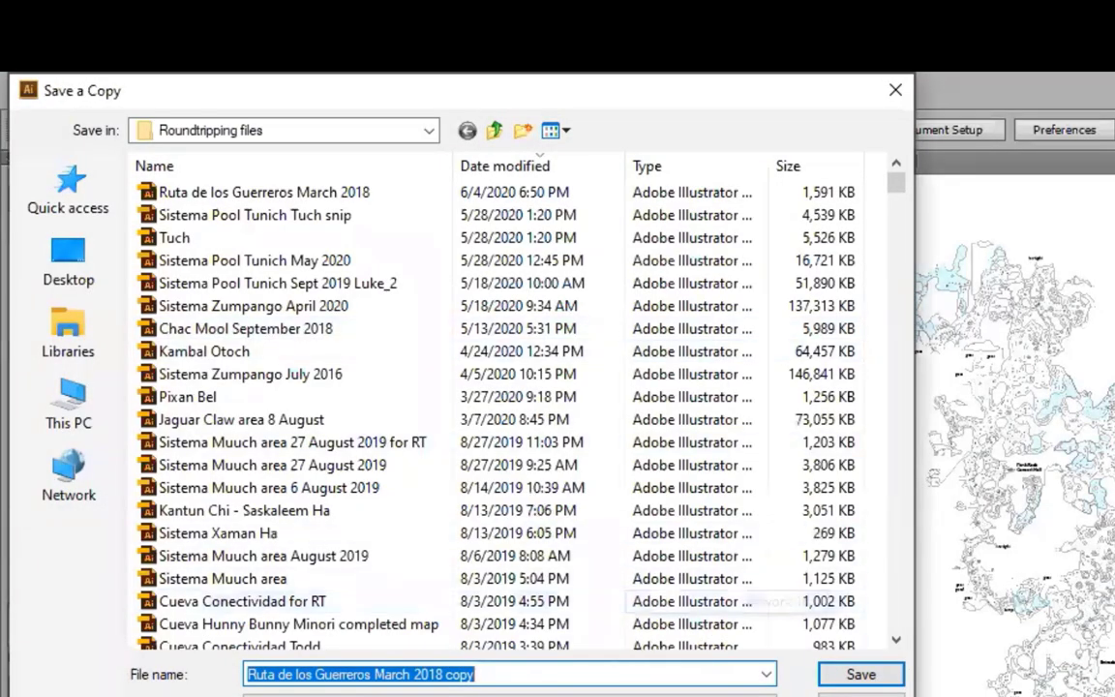
pyautogui.click(766, 641)
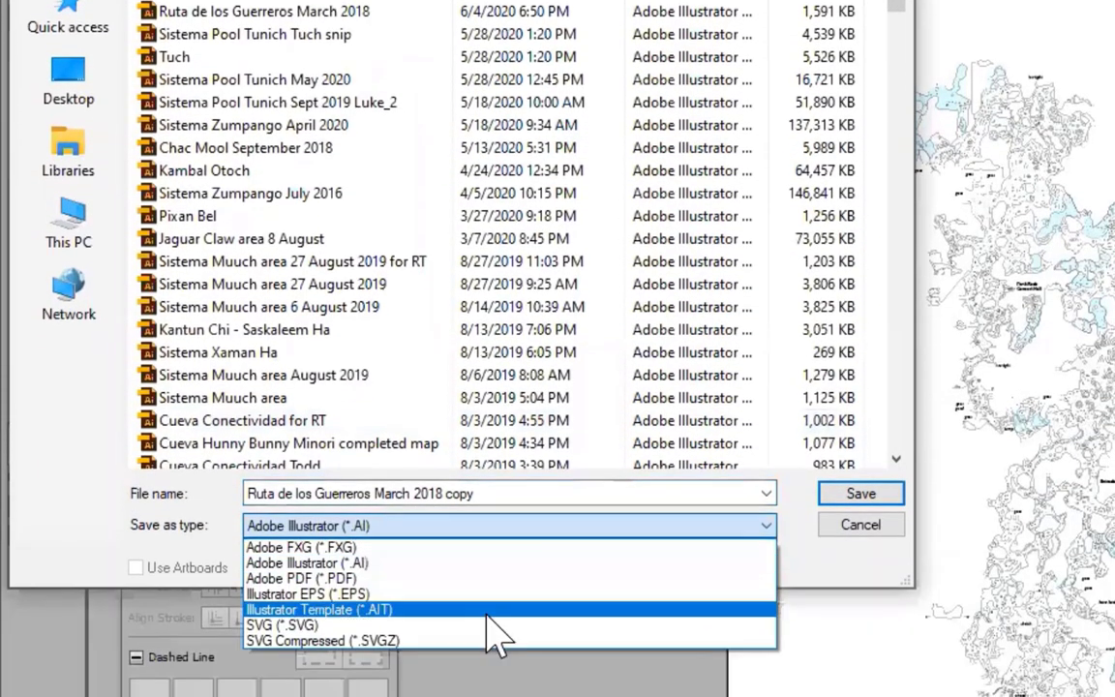
pyautogui.click(332, 641)
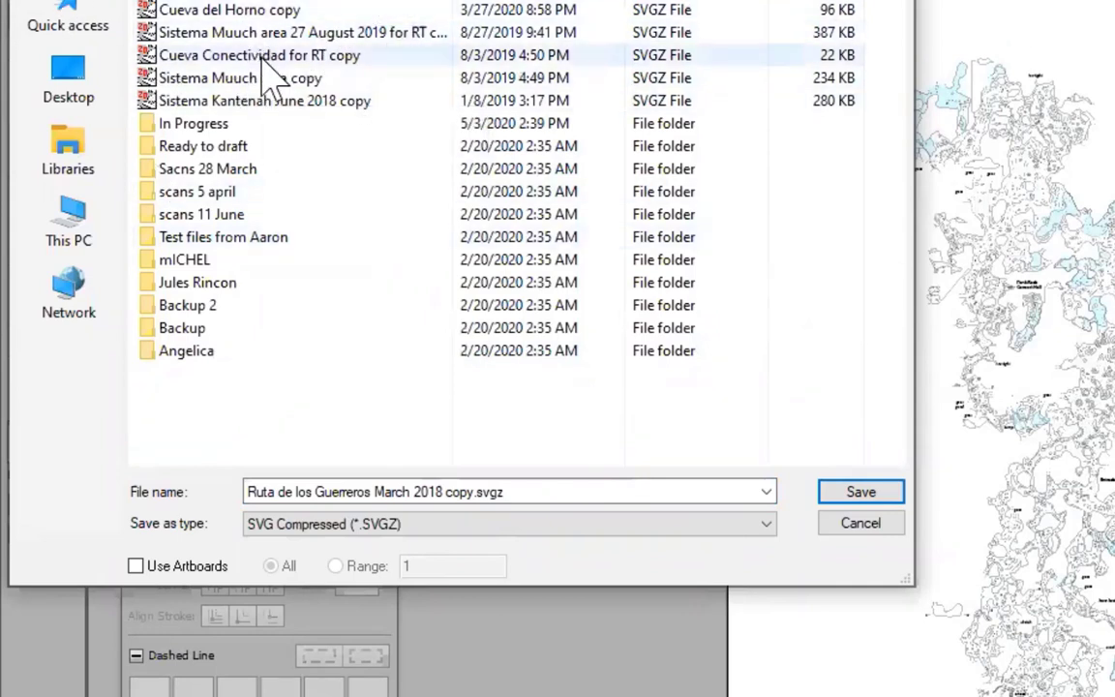
pyautogui.click(883, 491)
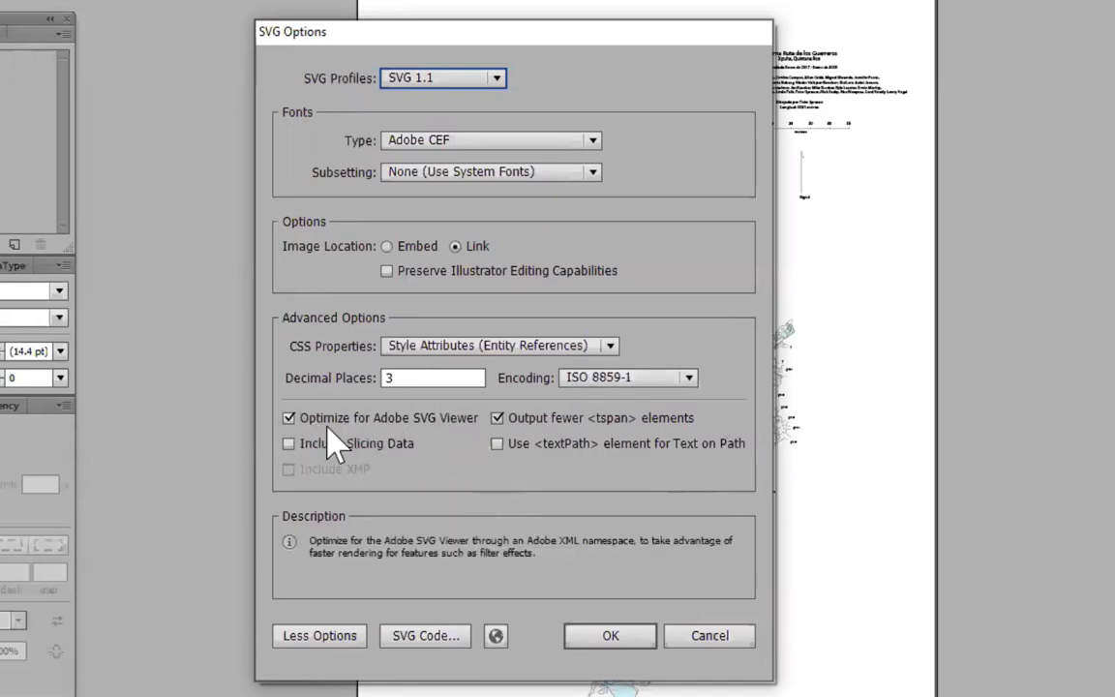
# Keep fewer <tspan> elements enabled and CSS Properties on Style Attributes (Entity References) for the SVG copy, and open the encoding choices
pyautogui.click(496, 418)
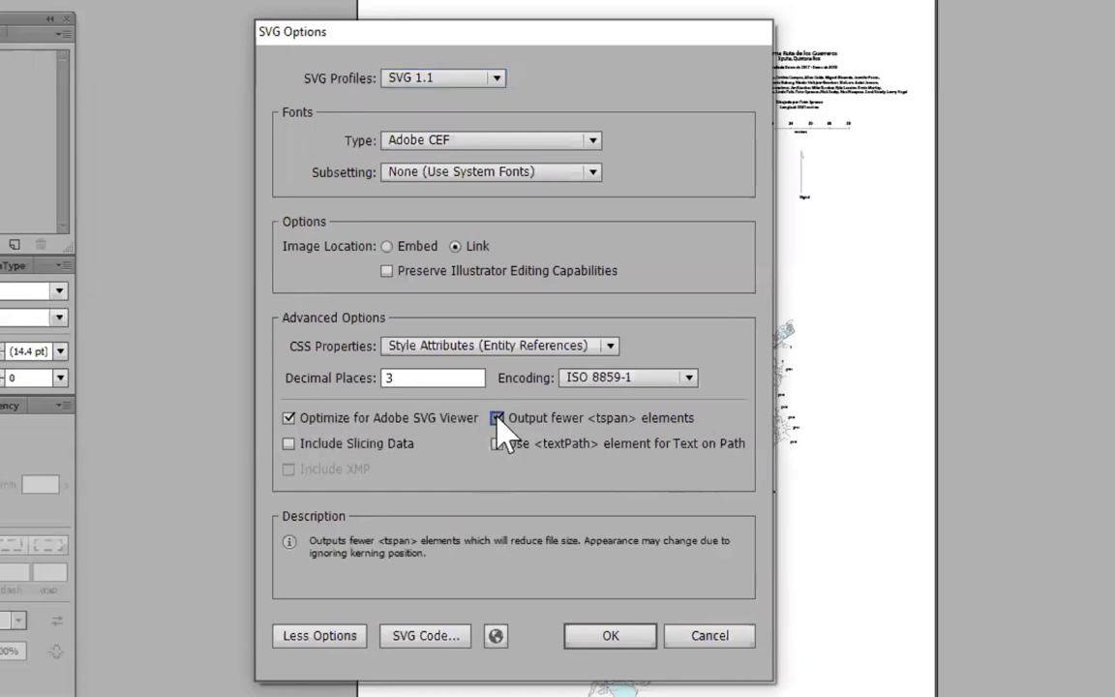
pyautogui.click(496, 418)
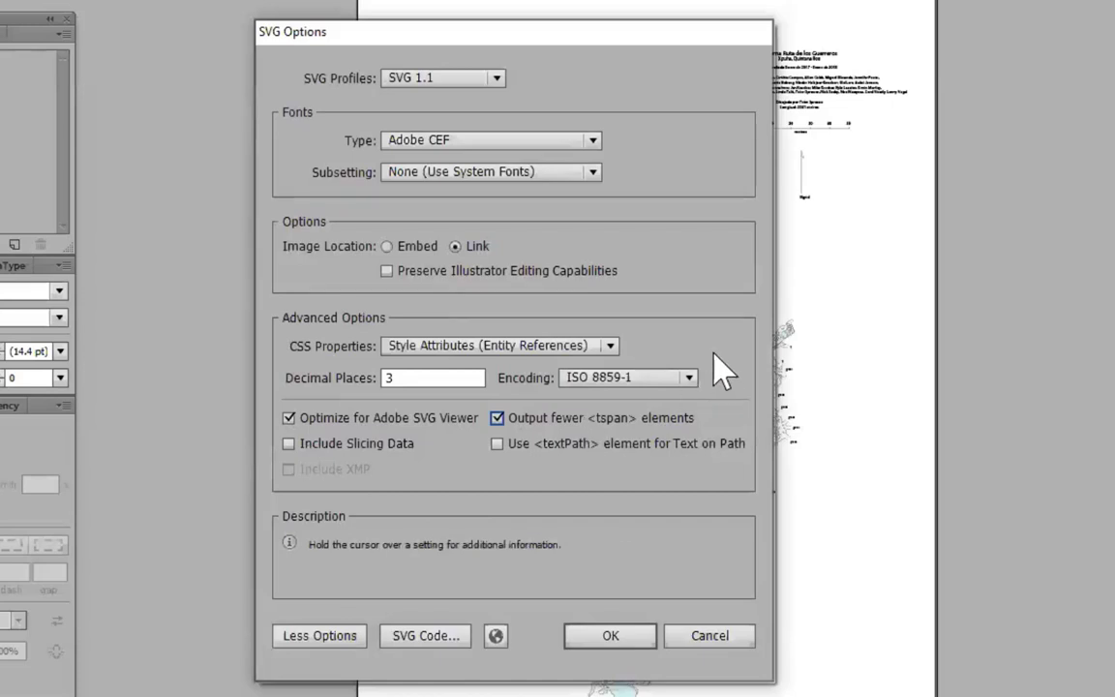
pyautogui.click(610, 346)
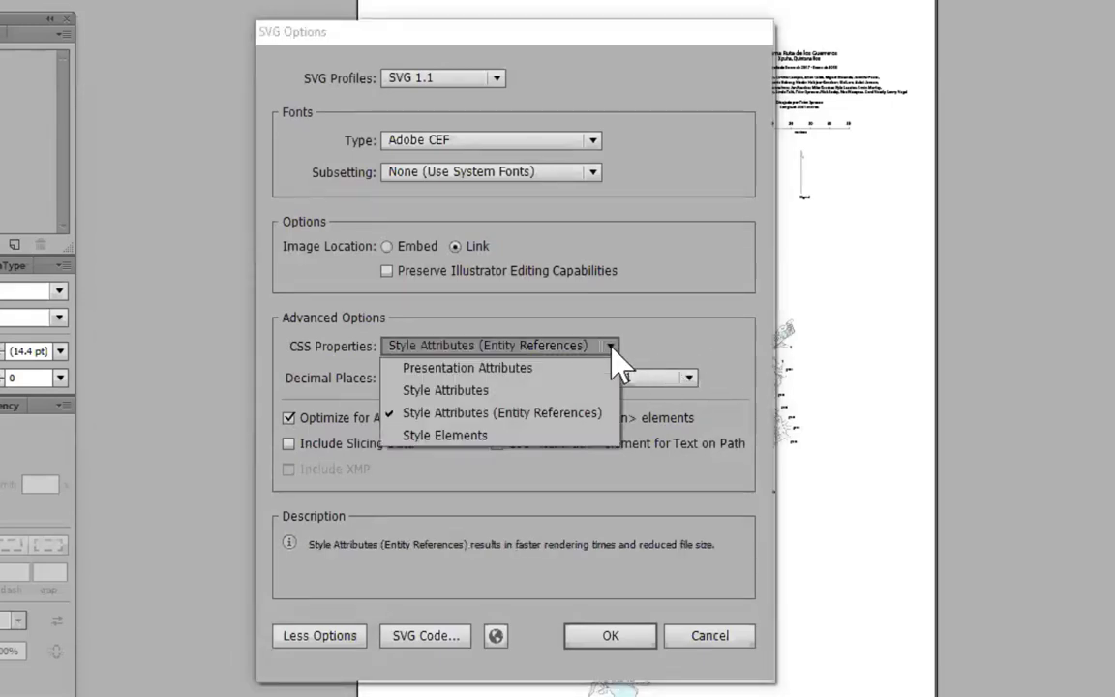
pyautogui.click(548, 412)
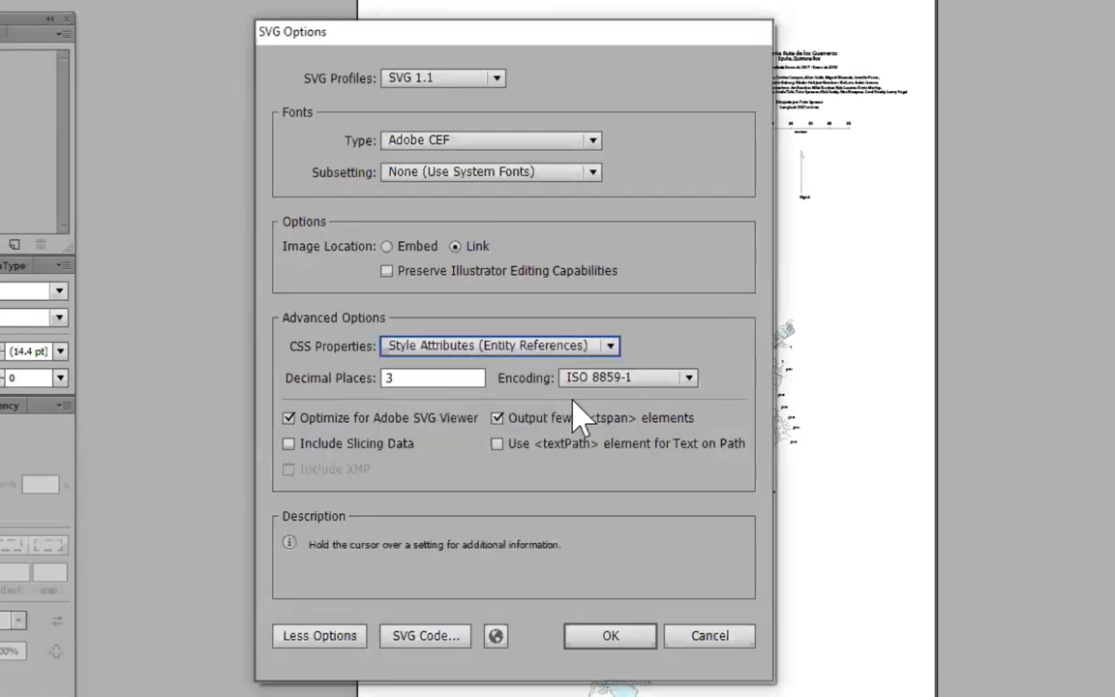
pyautogui.click(689, 378)
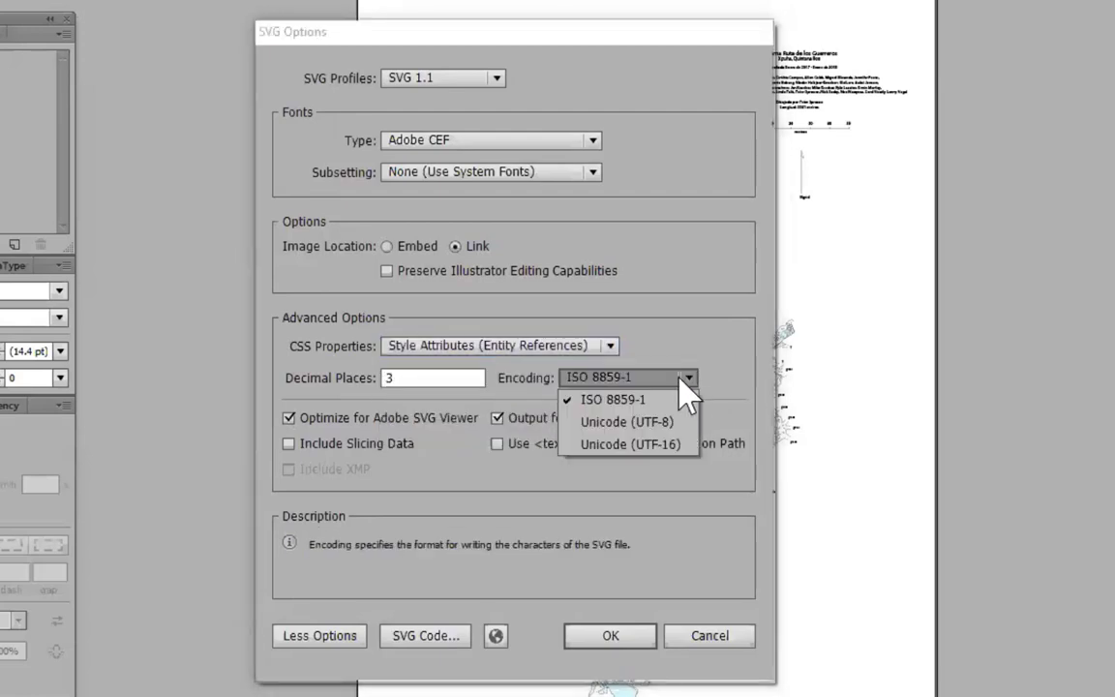
# Choose ISO 8859-1 as the SVG encoding and save the map with these SVG options
pyautogui.click(618, 410)
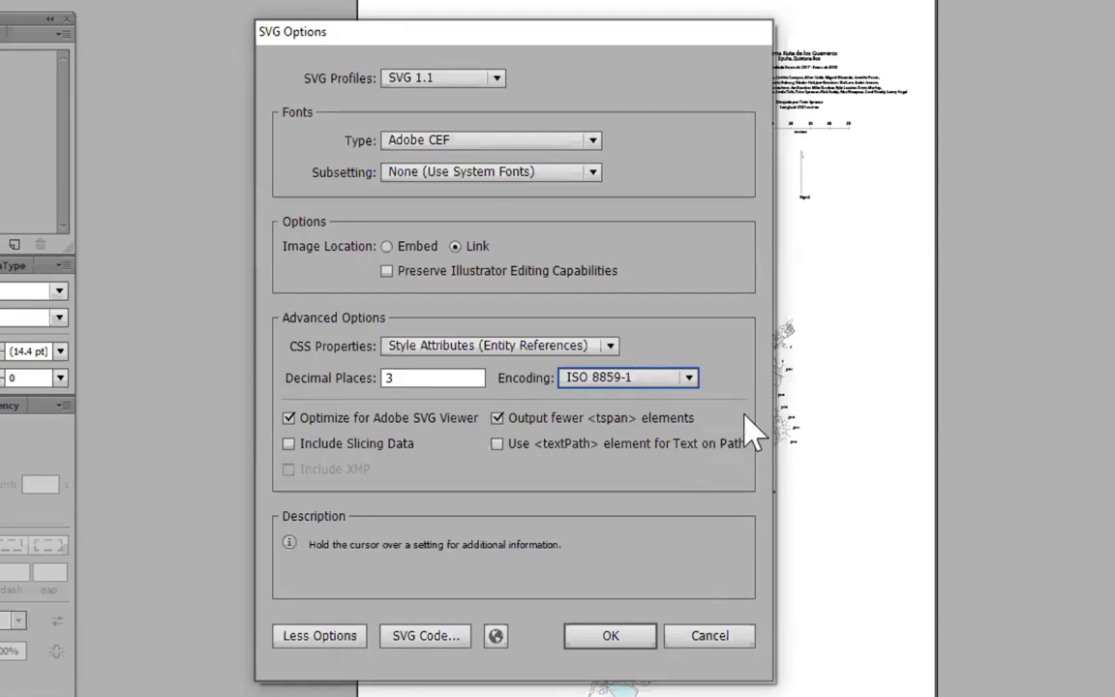
pyautogui.click(614, 639)
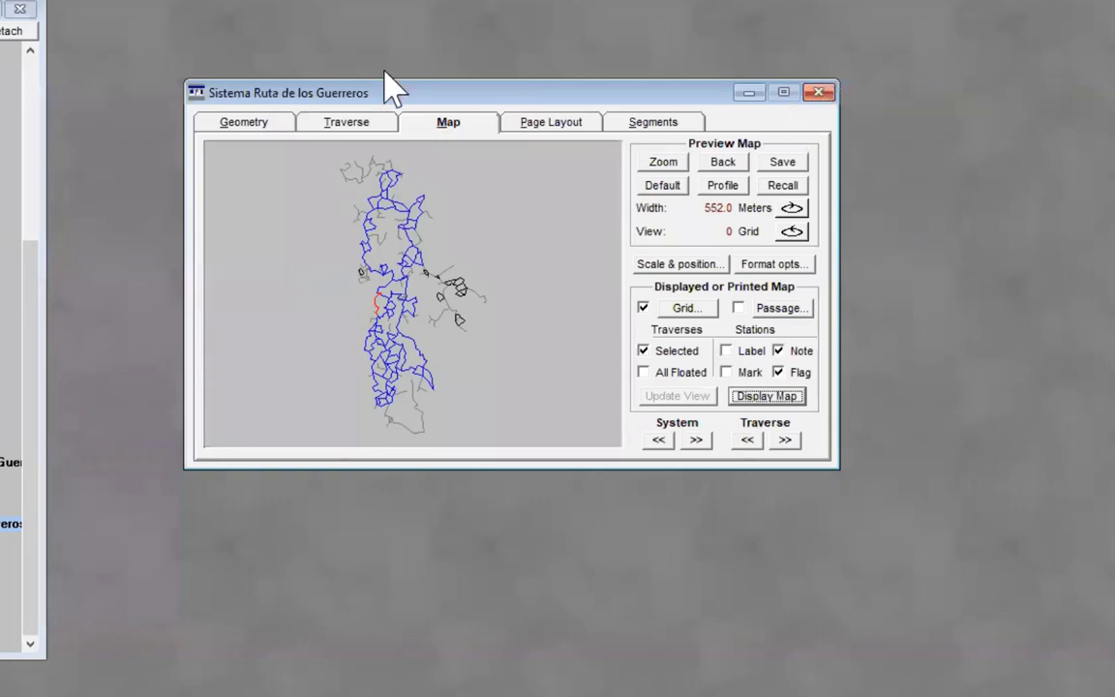
# Move the Sistema Ruta de los Guerreros review window aside and make the Quintana Roo project tree window taller
pyautogui.moveTo(459, 94); pyautogui.dragTo(651, 97)
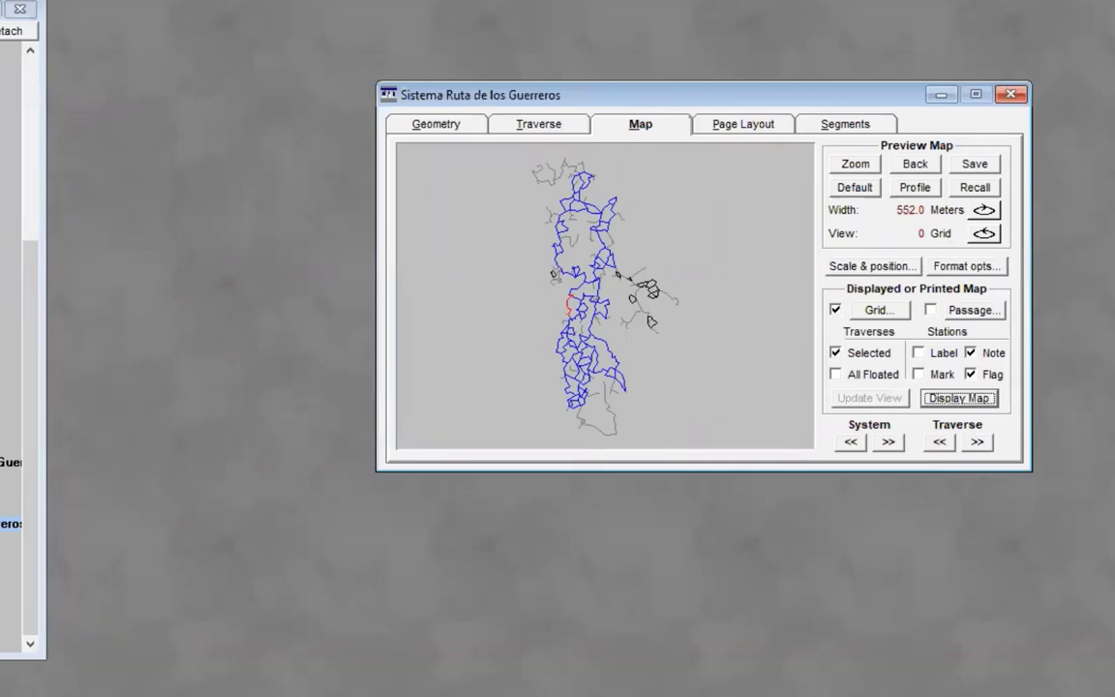
pyautogui.doubleClick(45, 523)
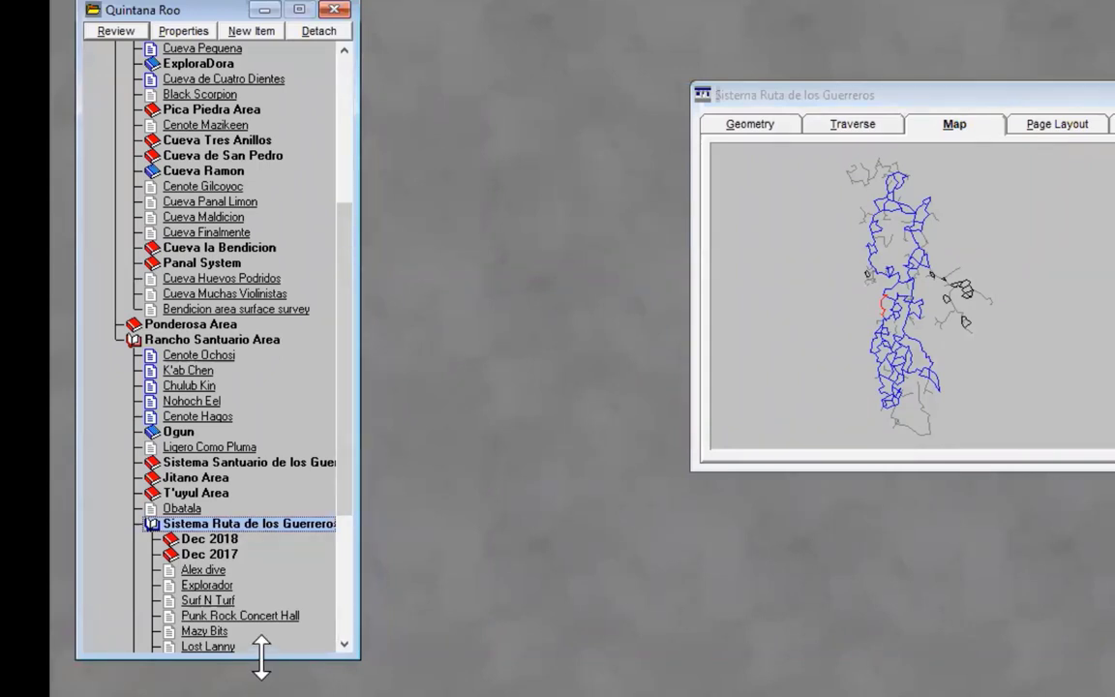
pyautogui.moveTo(261, 658); pyautogui.dragTo(259, 693)
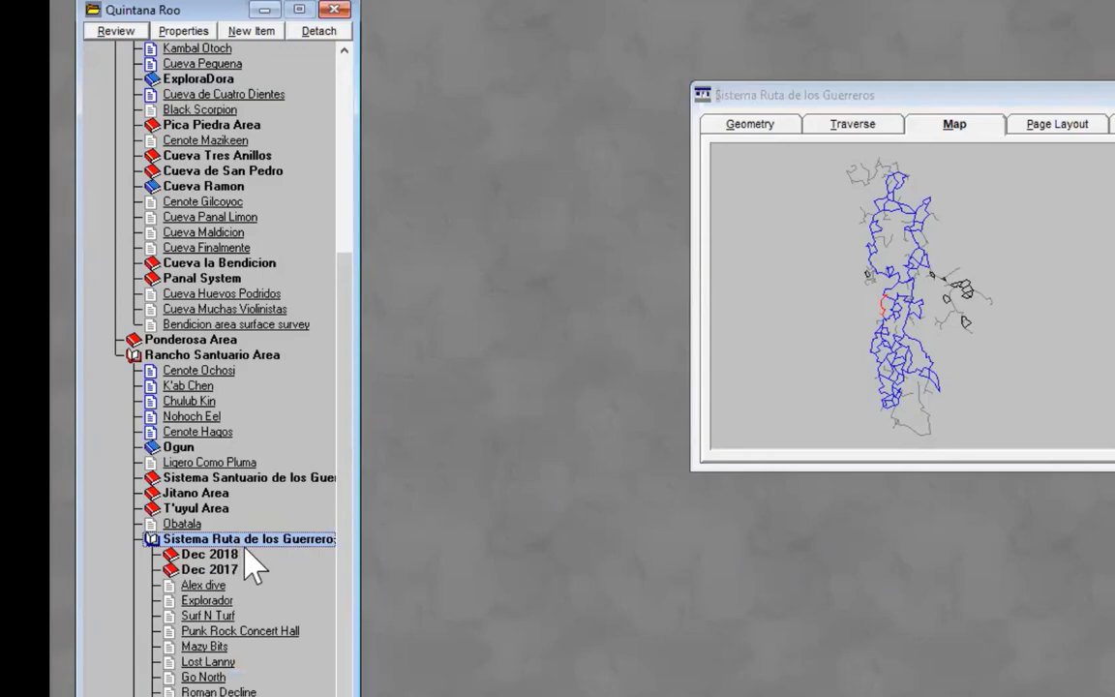
pyautogui.scroll(5, 217, 553)
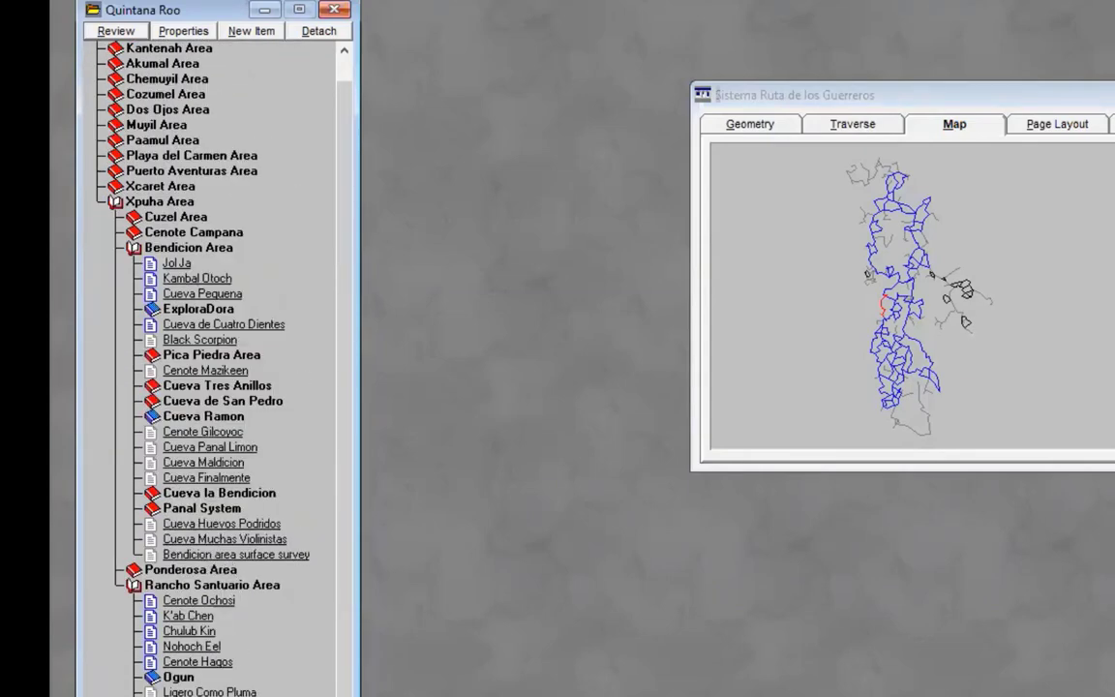
pyautogui.scroll(-5, 310, 619)
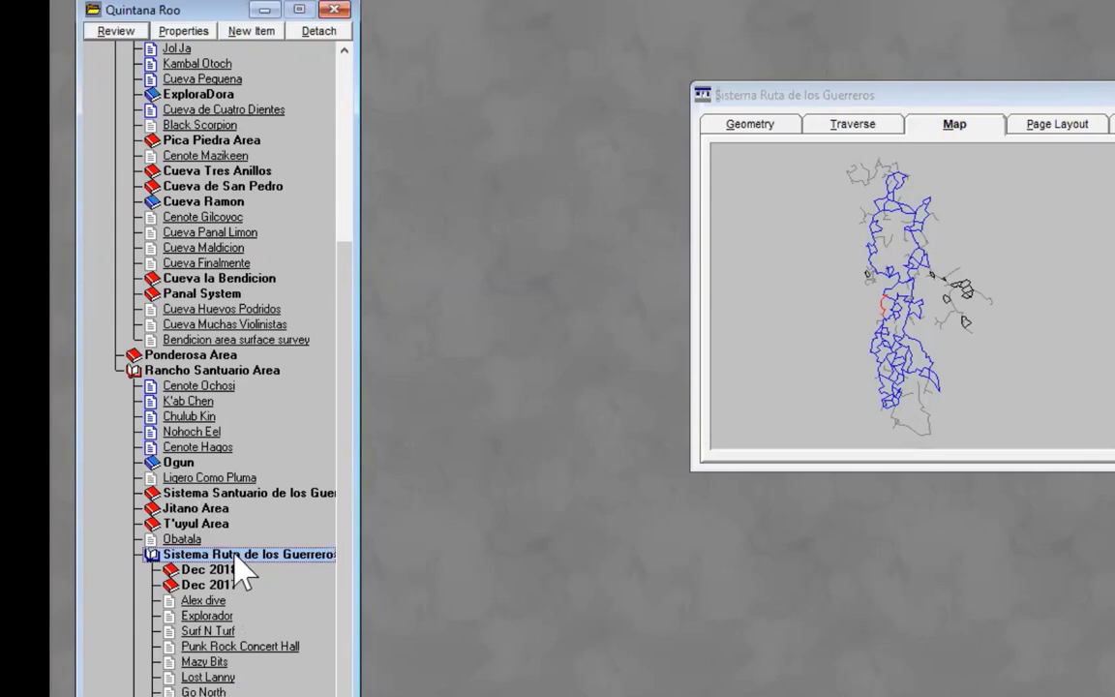
# Create a new item of type Other under Sistema Ruta de los Guerreros in the project tree
pyautogui.click(254, 39)
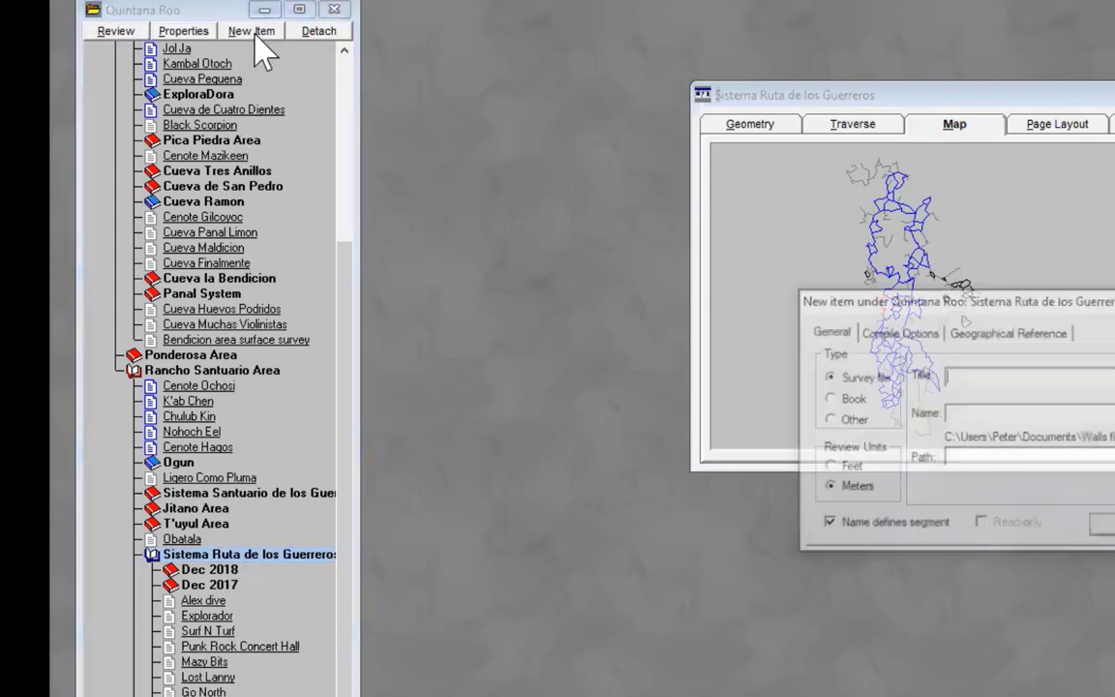
pyautogui.click(829, 397)
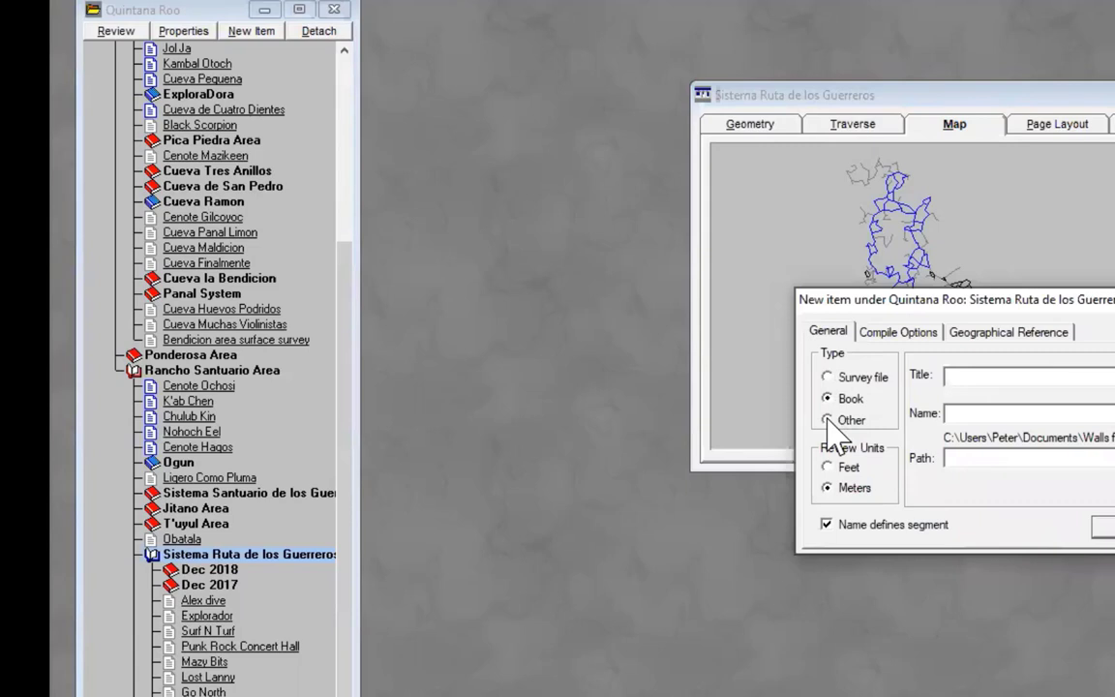
pyautogui.click(827, 420)
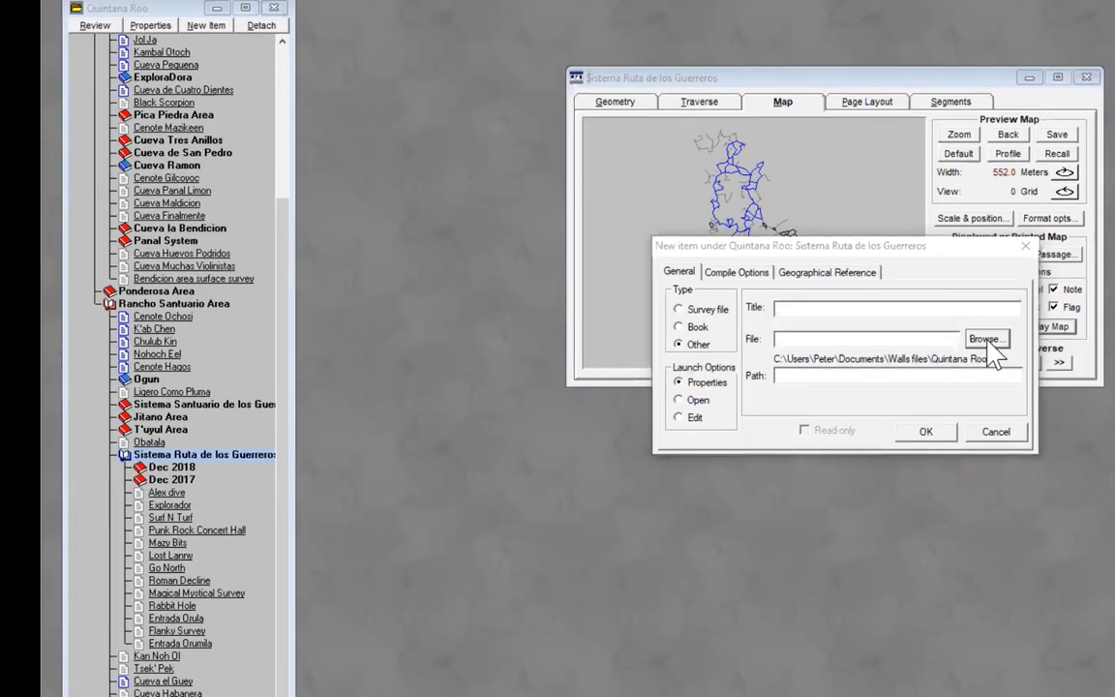
# Attach Ruta de los Guerreros March 2018 copy.svgz from Documents\Illustrator files\Quintana Roo\Roundtripping files to the new item and confirm it
pyautogui.click(984, 344)
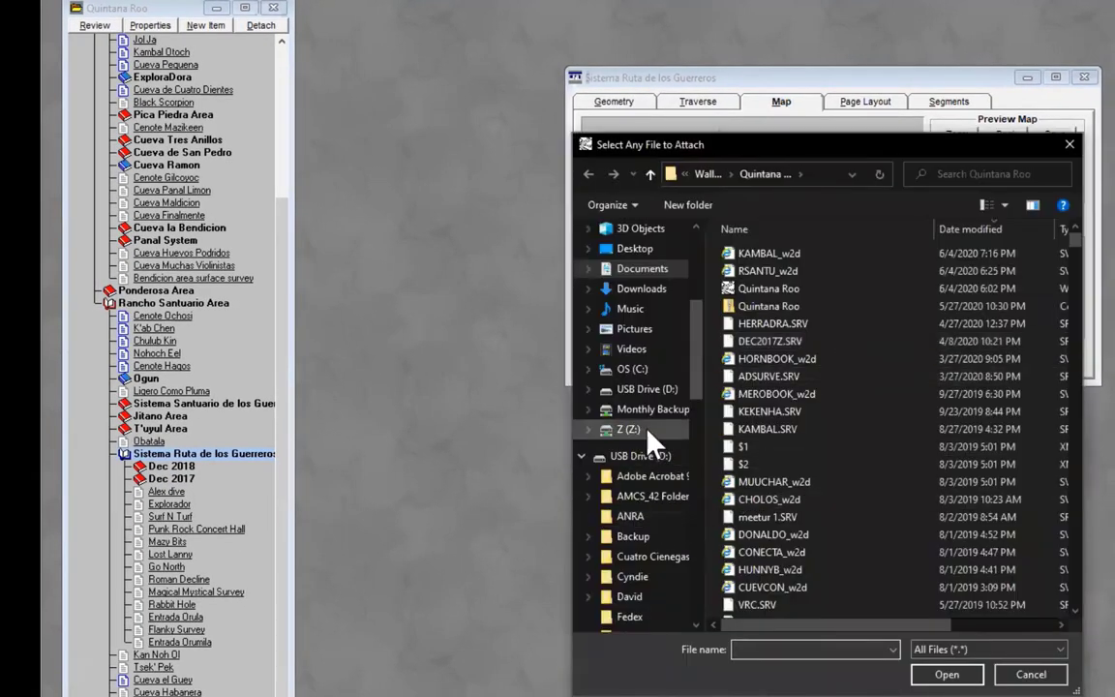
pyautogui.click(642, 271)
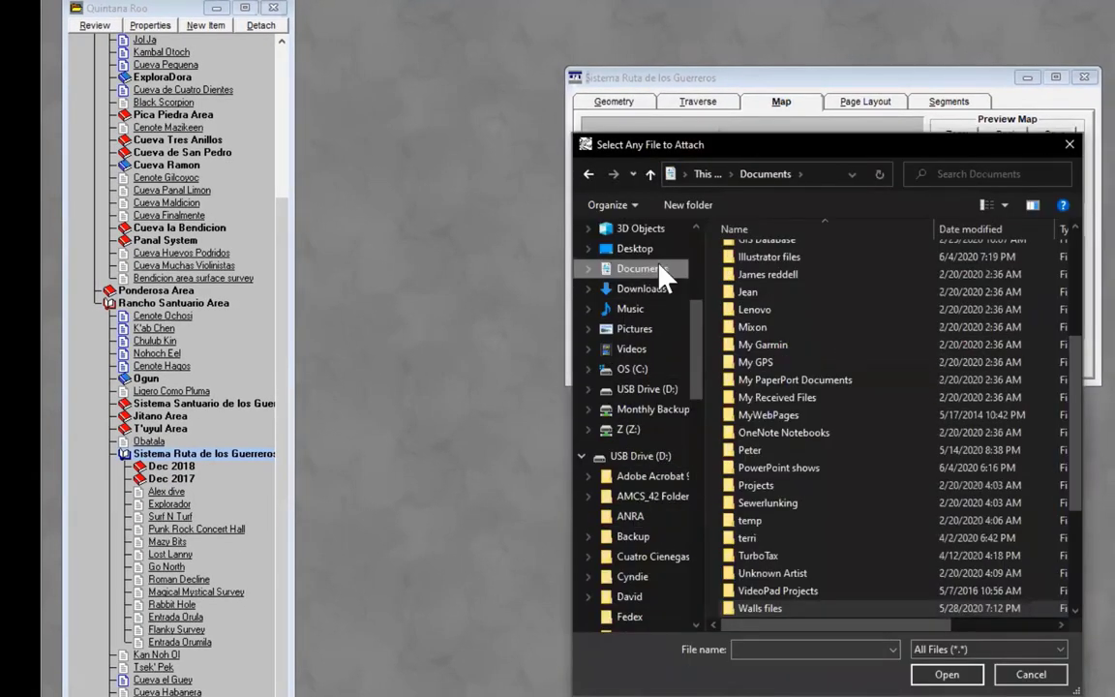
pyautogui.doubleClick(765, 257)
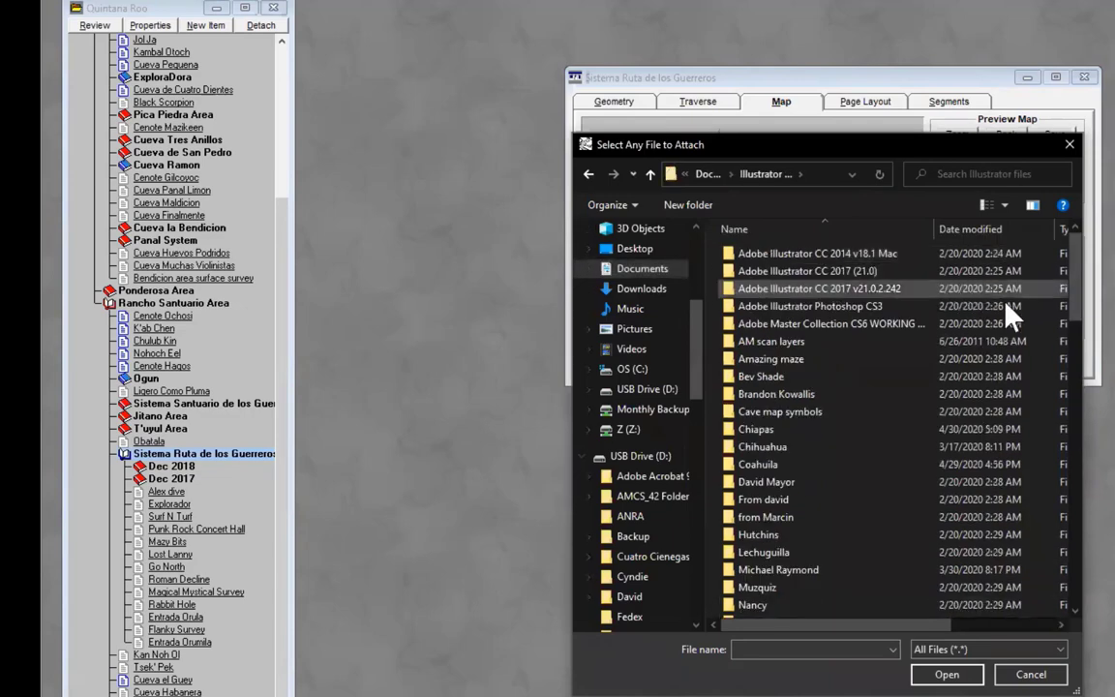
pyautogui.moveTo(1081, 308); pyautogui.dragTo(1068, 355)
pyautogui.scroll(-1, 1064, 358)
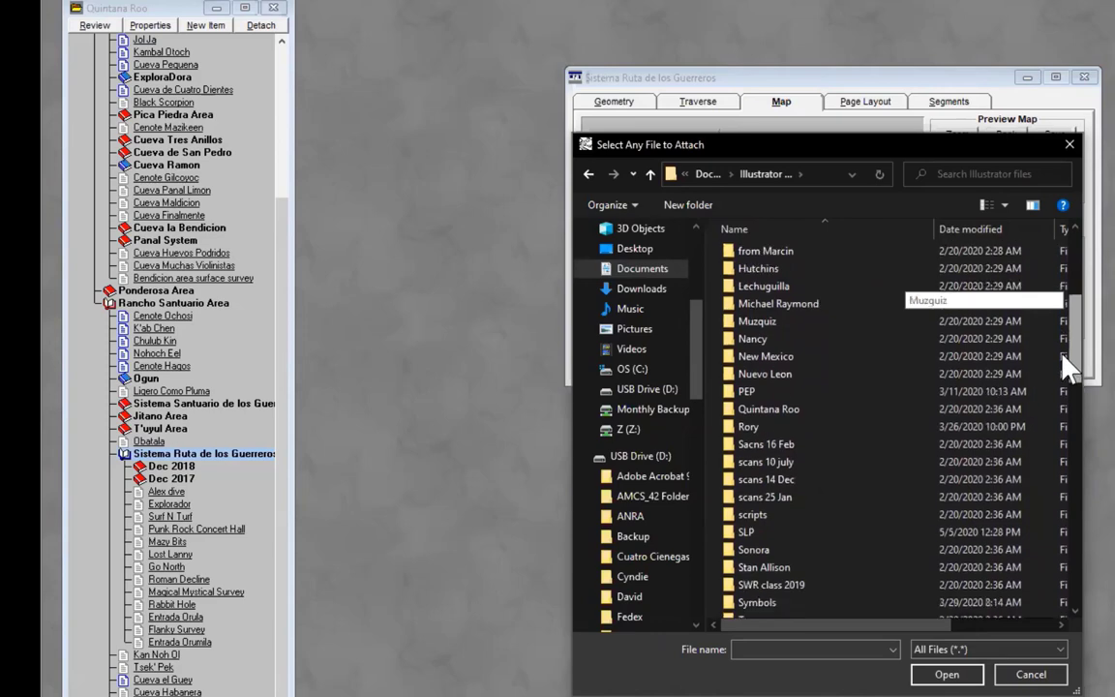
pyautogui.doubleClick(771, 408)
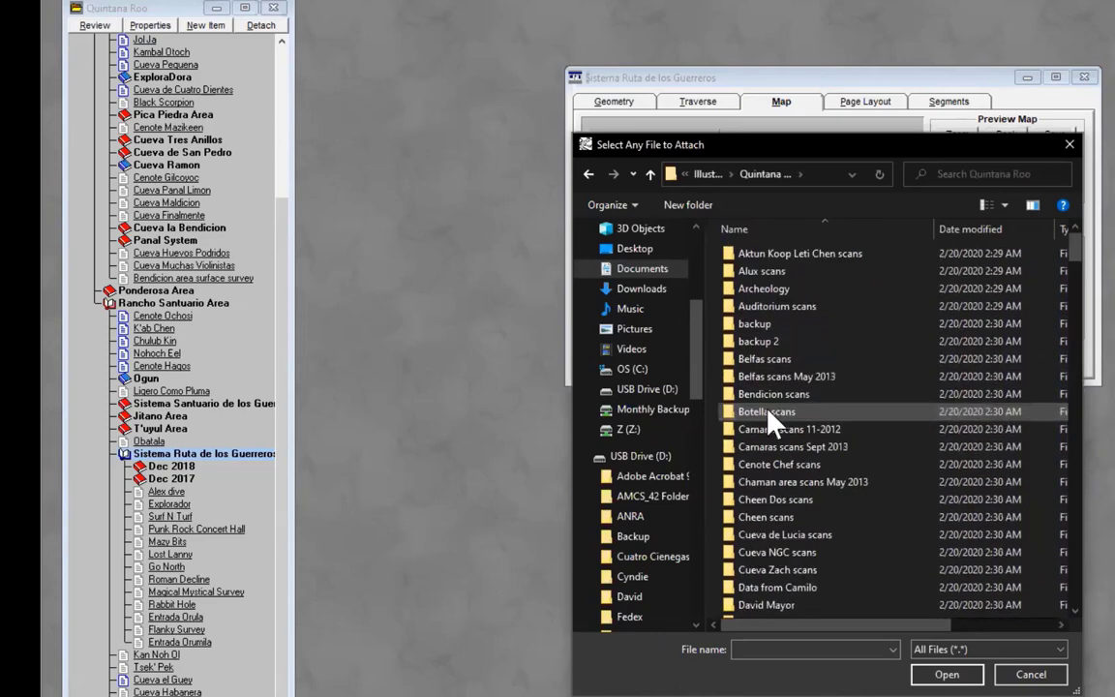
pyautogui.moveTo(1066, 234); pyautogui.dragTo(1069, 320)
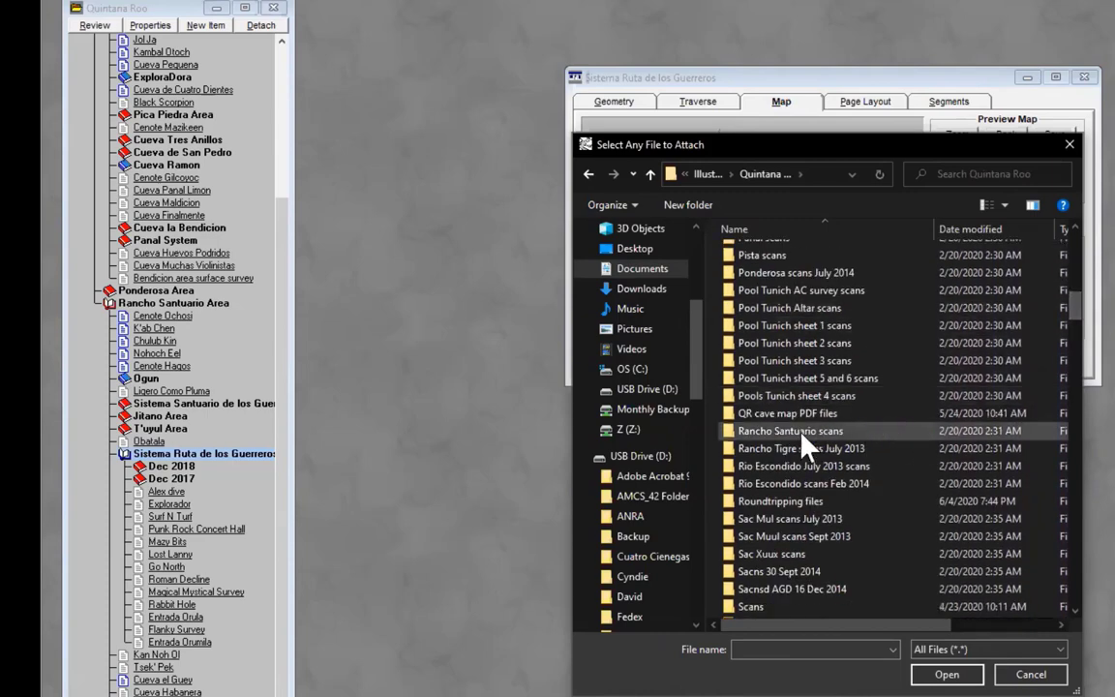
pyautogui.doubleClick(779, 504)
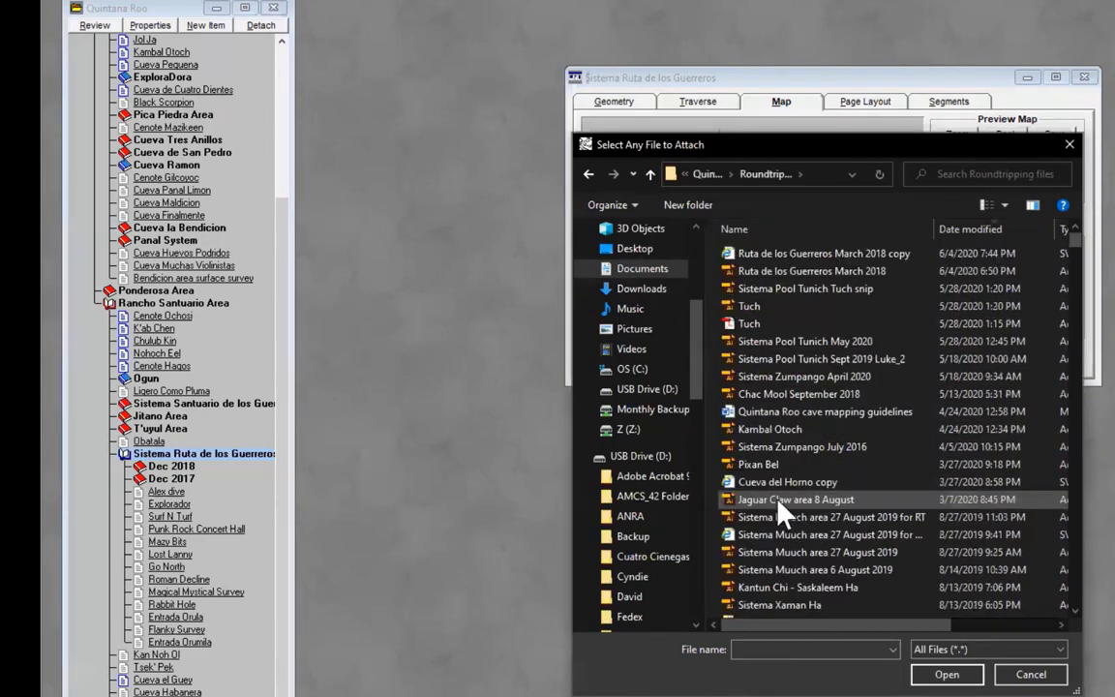
pyautogui.doubleClick(792, 254)
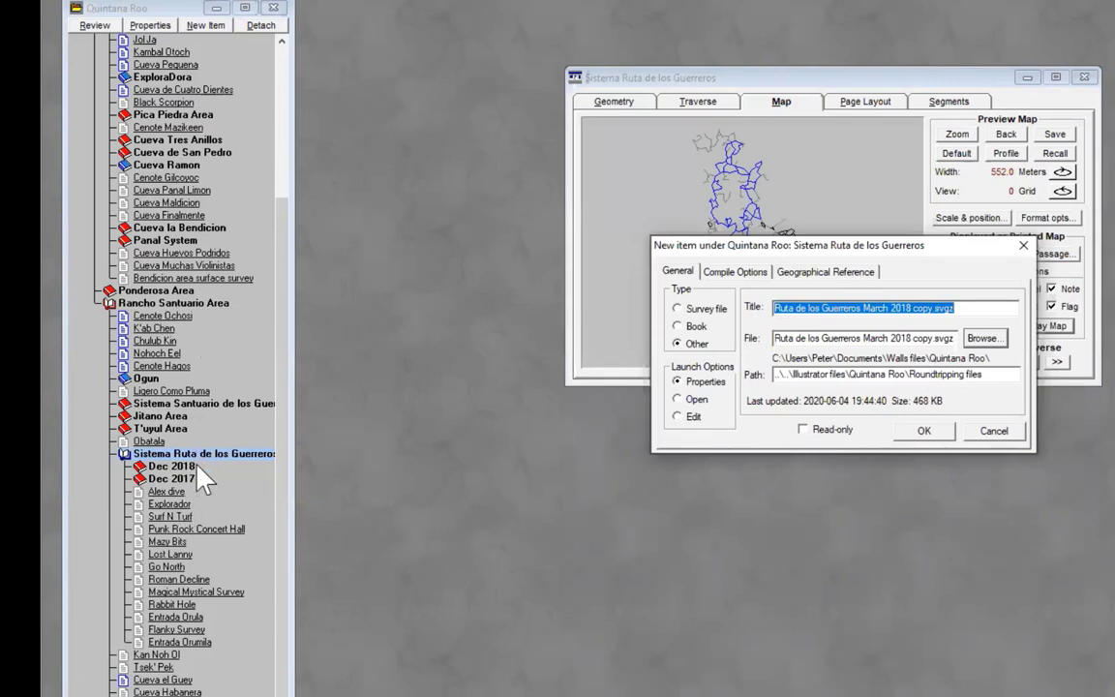
pyautogui.click(932, 433)
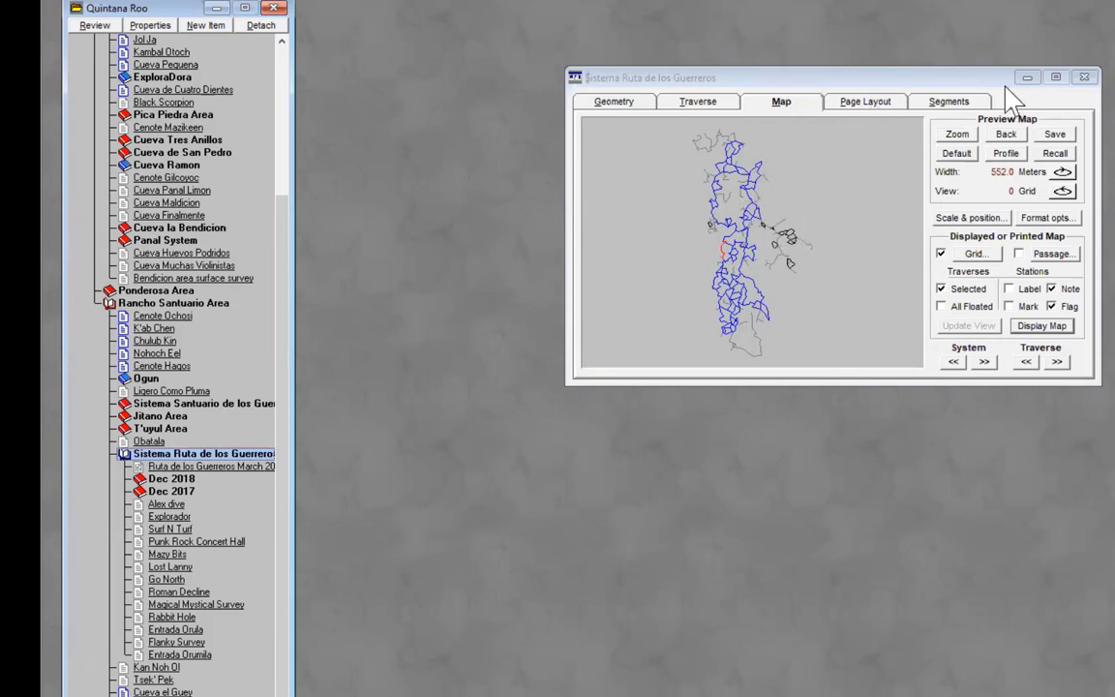
# Turn on station labels and marks for the displayed or printed map
pyautogui.click(1009, 288)
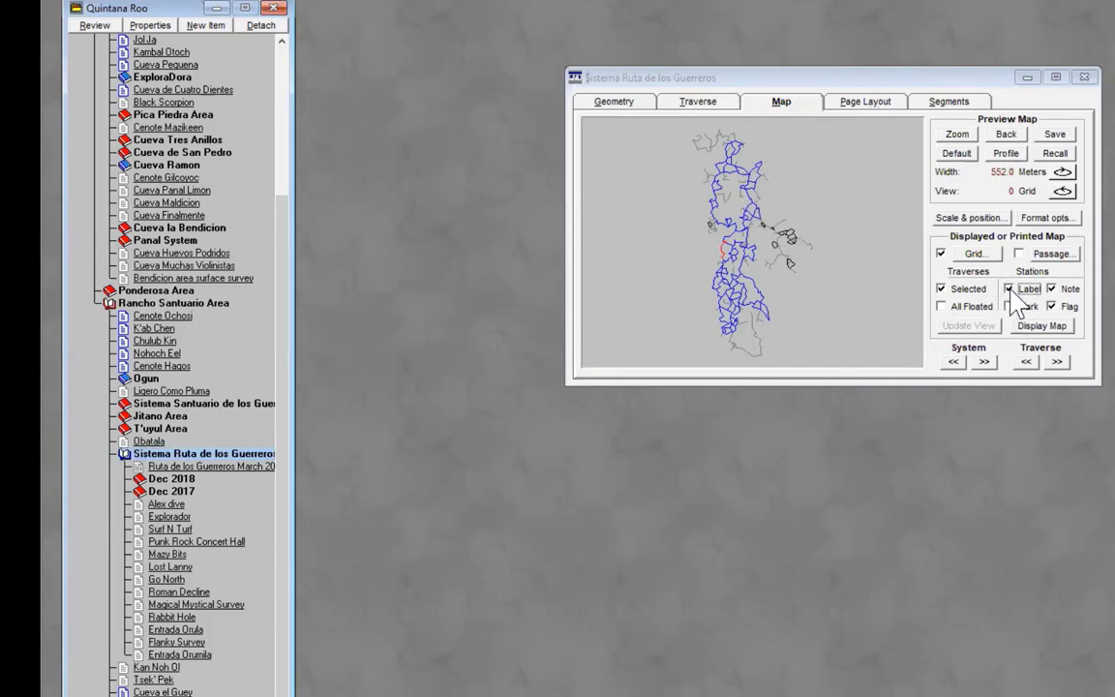
pyautogui.click(1011, 306)
pyautogui.click(974, 103)
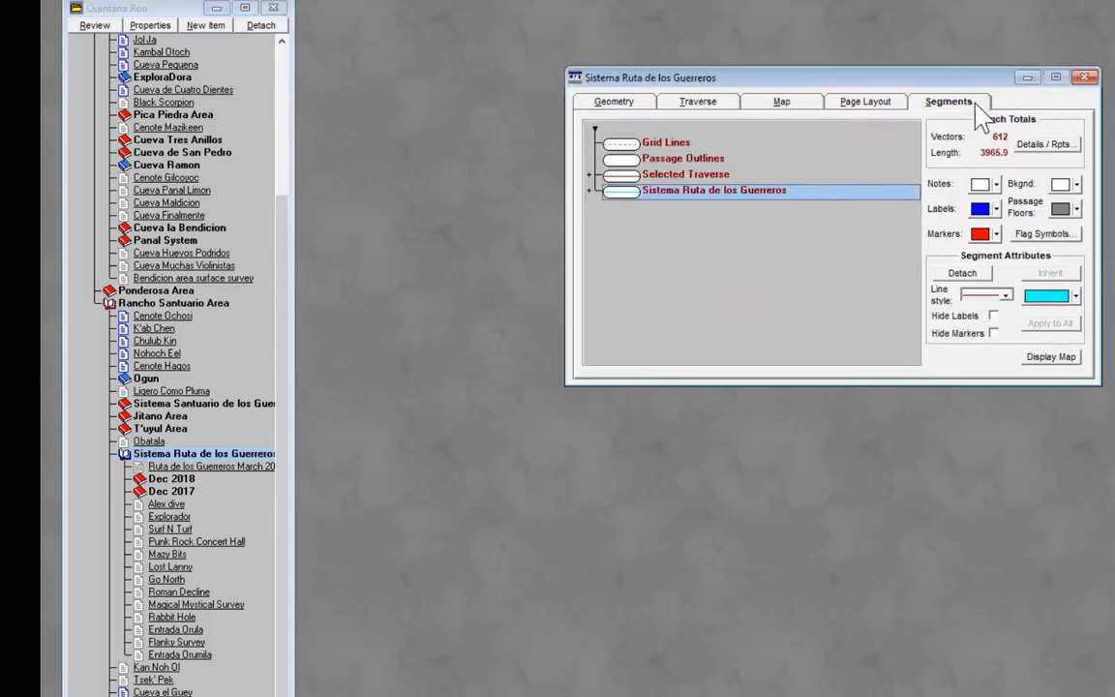
pyautogui.click(779, 103)
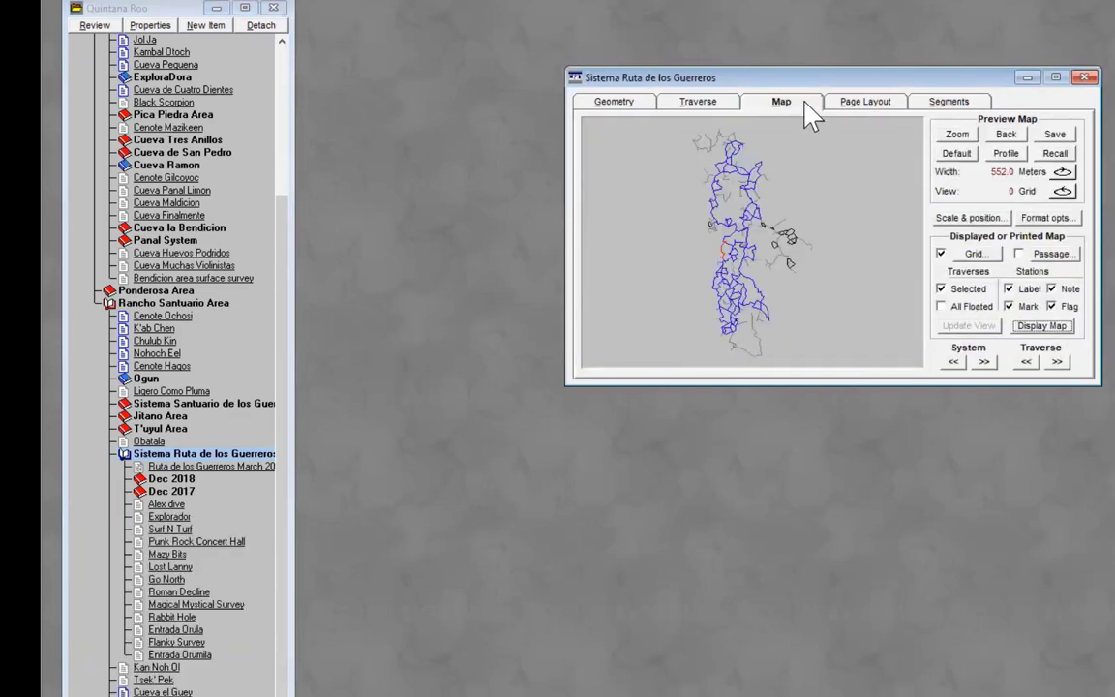
# Set the scale of printed or exported maps to 1:500 for the plan view
pyautogui.click(959, 219)
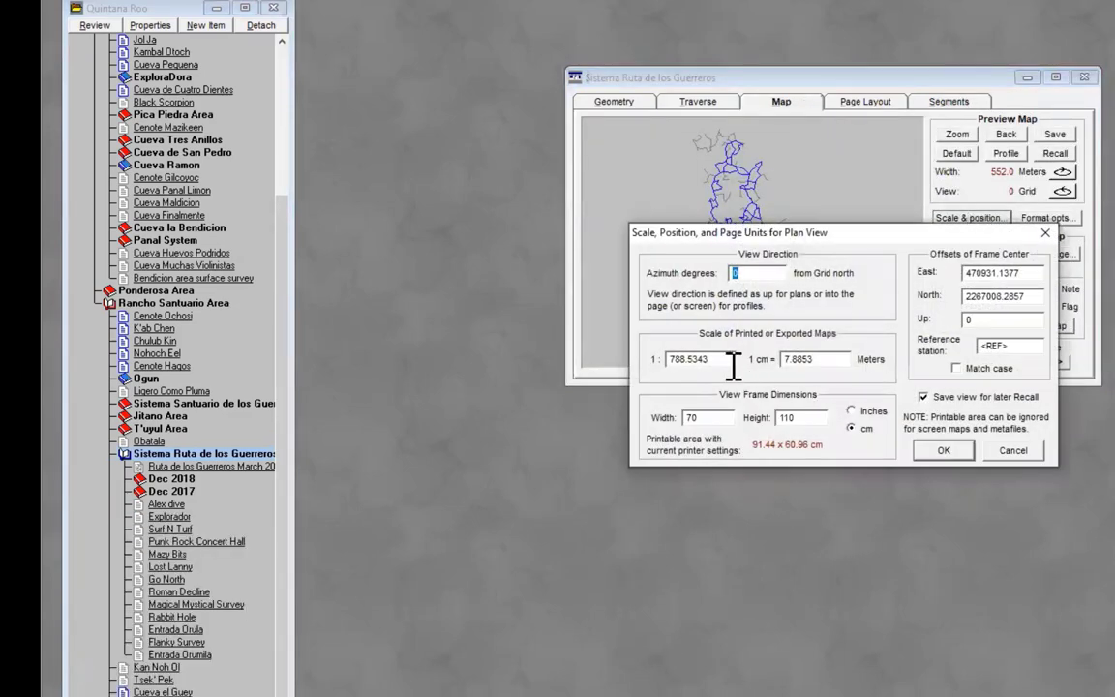
pyautogui.moveTo(666, 359); pyautogui.dragTo(729, 359)
pyautogui.press('BackSpace')
pyautogui.write('500')
pyautogui.click(943, 451)
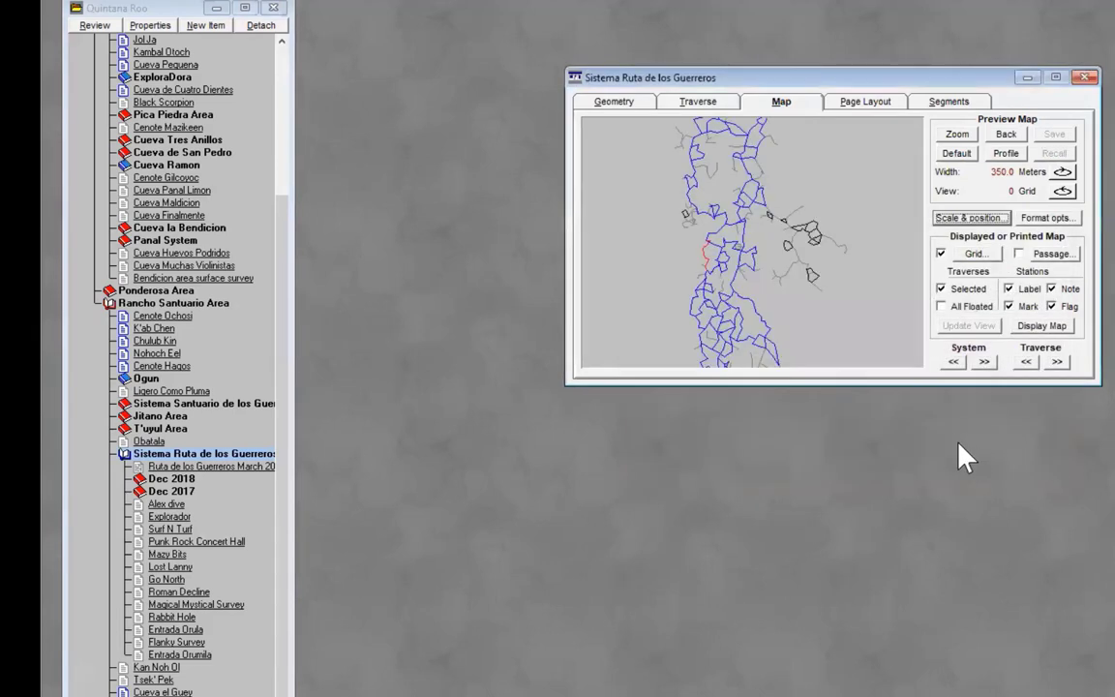
# Review the segment settings, return to the map view and open the Walls2D SVG export settings
pyautogui.click(944, 101)
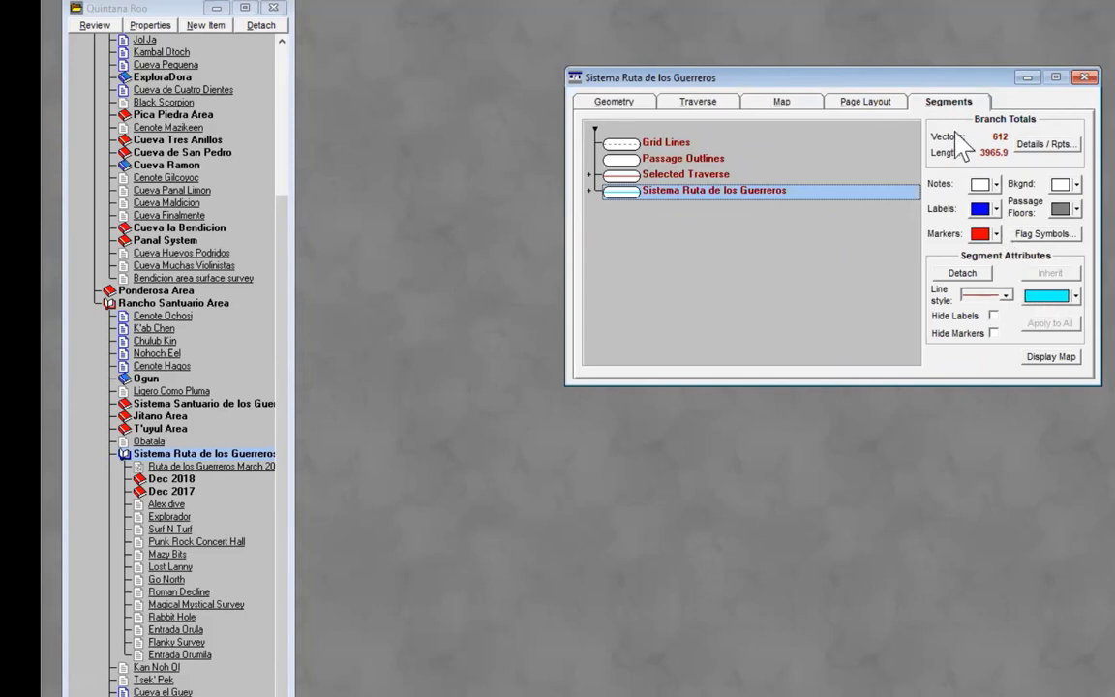
pyautogui.click(786, 105)
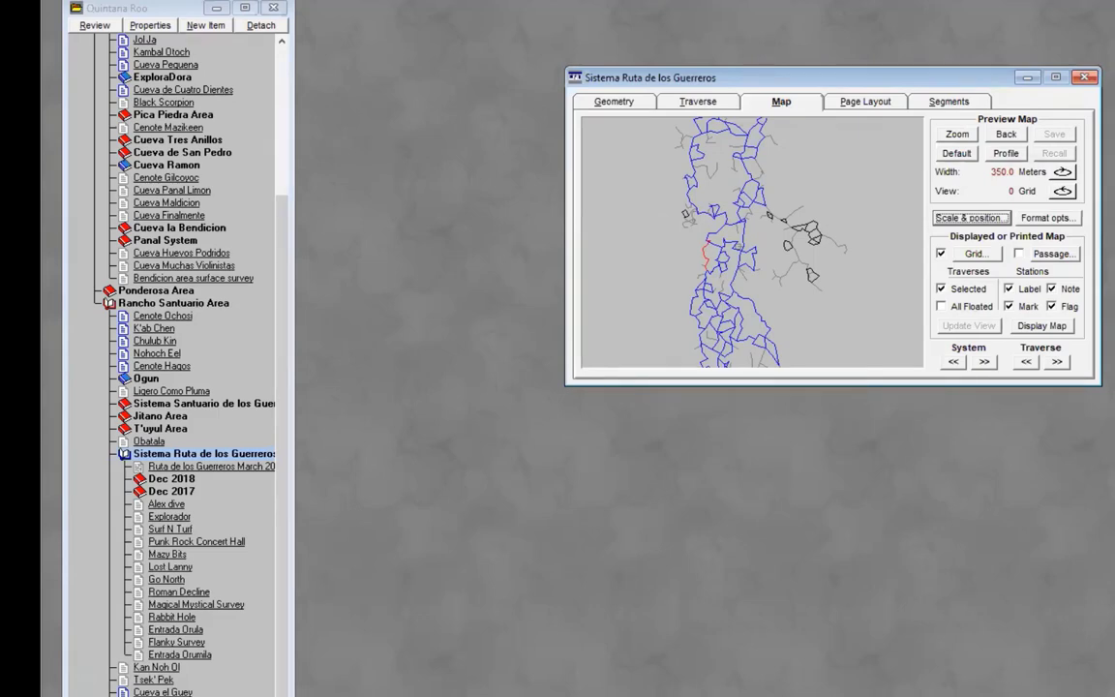
pyautogui.click(637, 0)
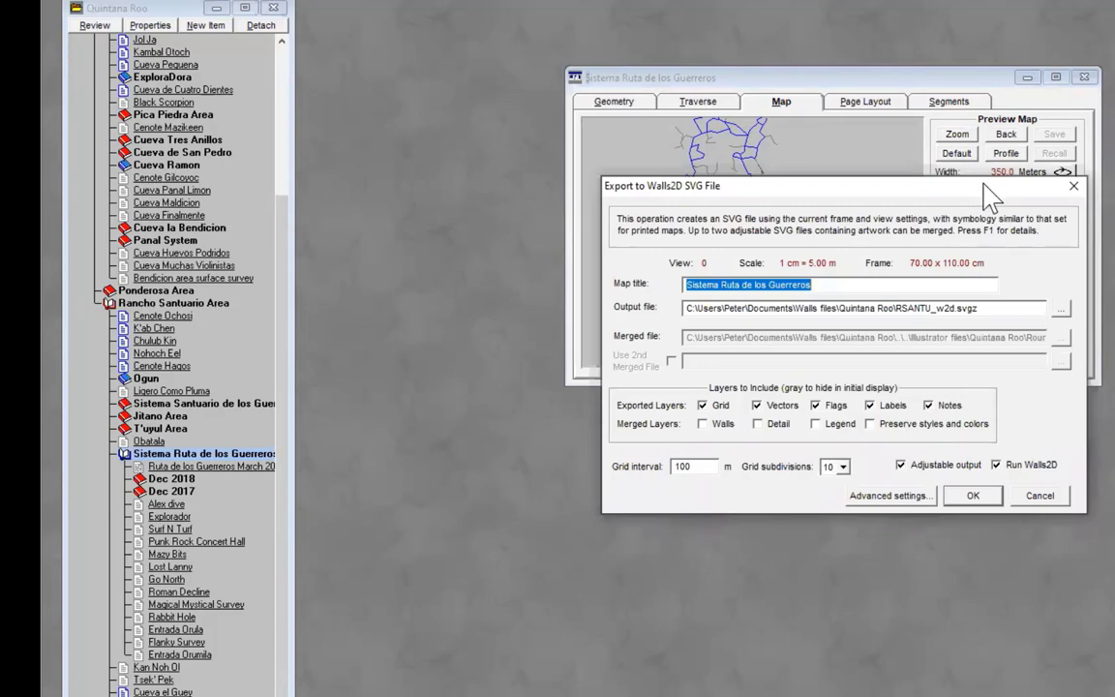
pyautogui.moveTo(985, 184); pyautogui.dragTo(1114, 179)
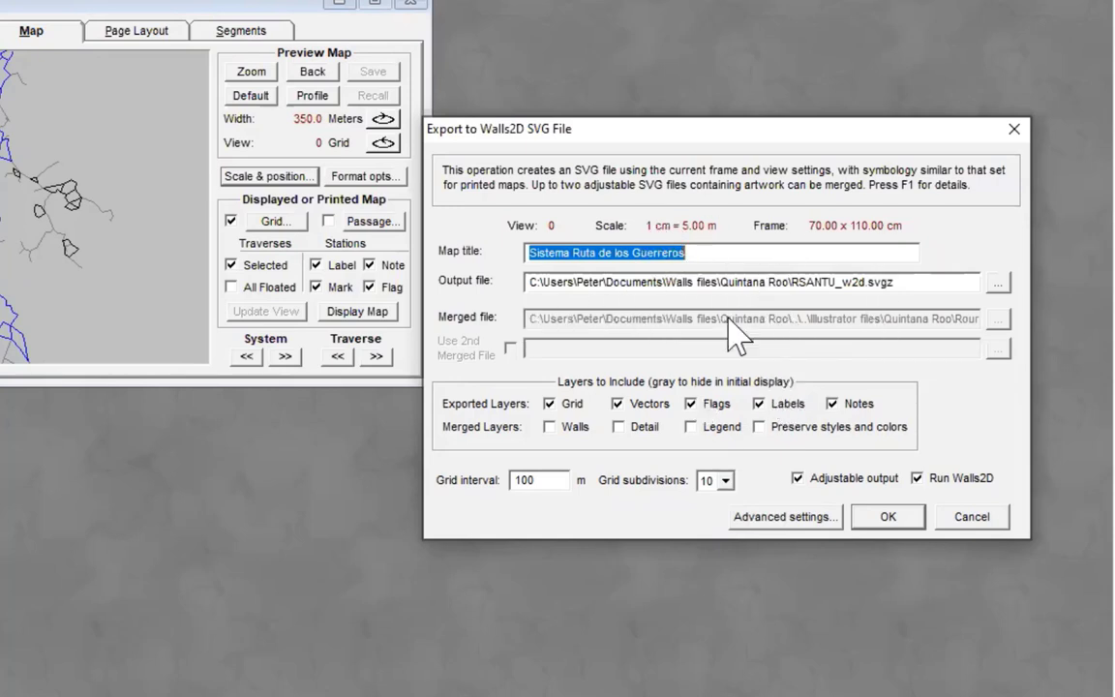
# Include the merged Walls, Detail and Legend layers with preserved styles and colors, and export the map to RSANTU_w2d.svgz
pyautogui.click(549, 427)
pyautogui.click(618, 428)
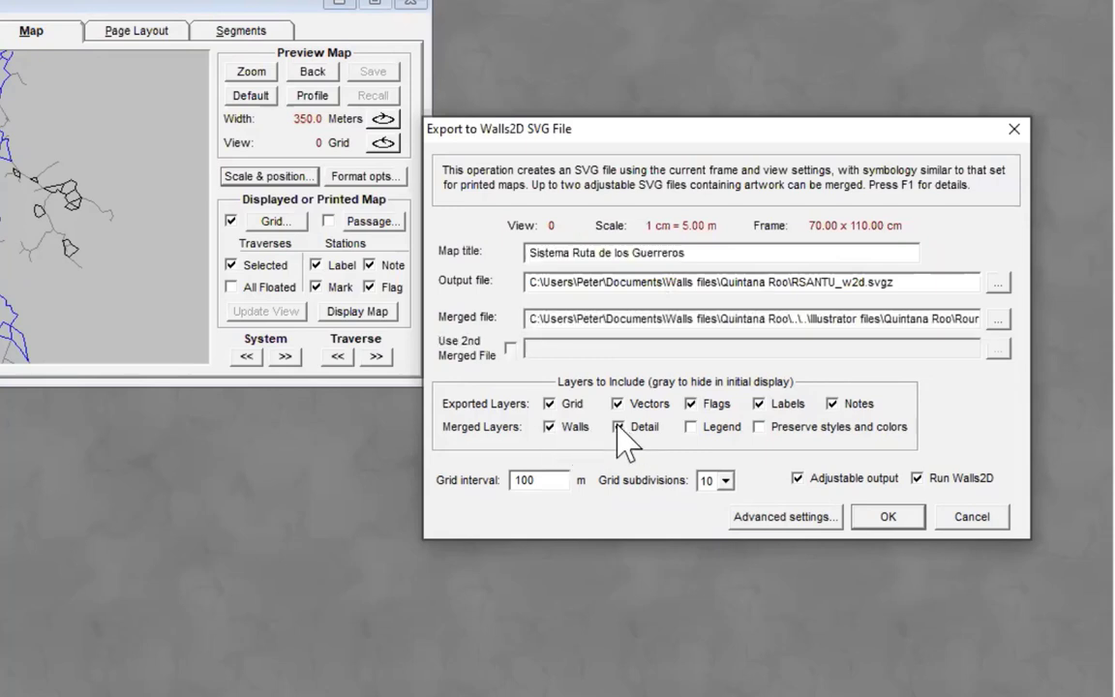
pyautogui.click(691, 428)
pyautogui.click(761, 426)
pyautogui.moveTo(747, 126); pyautogui.dragTo(767, 2)
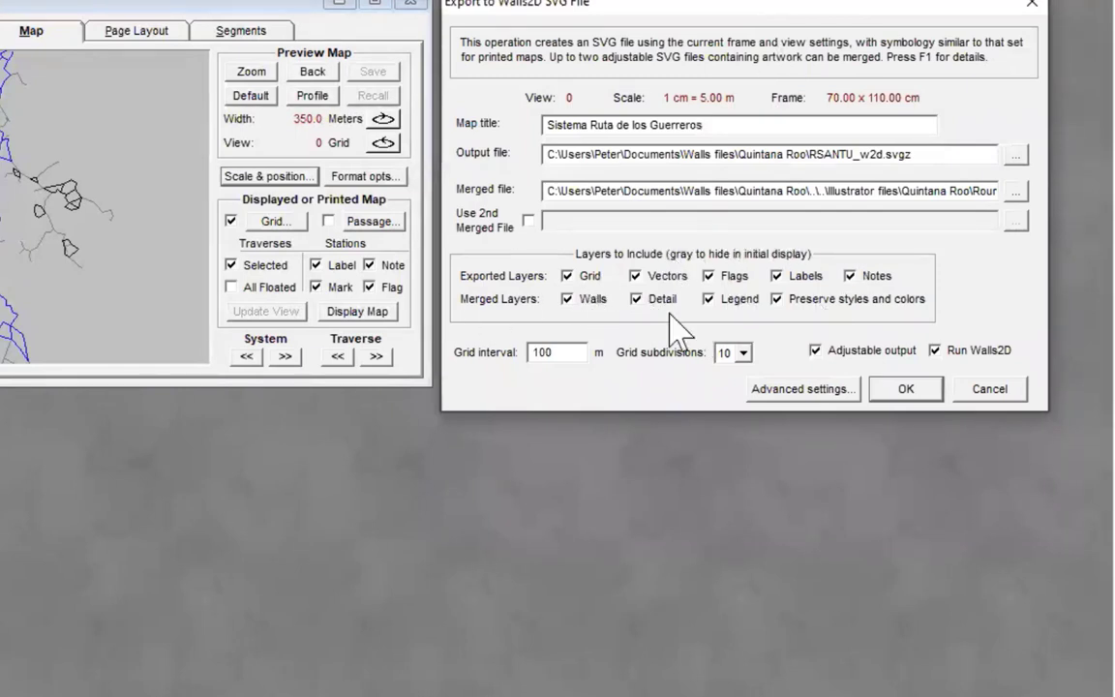
pyautogui.click(902, 390)
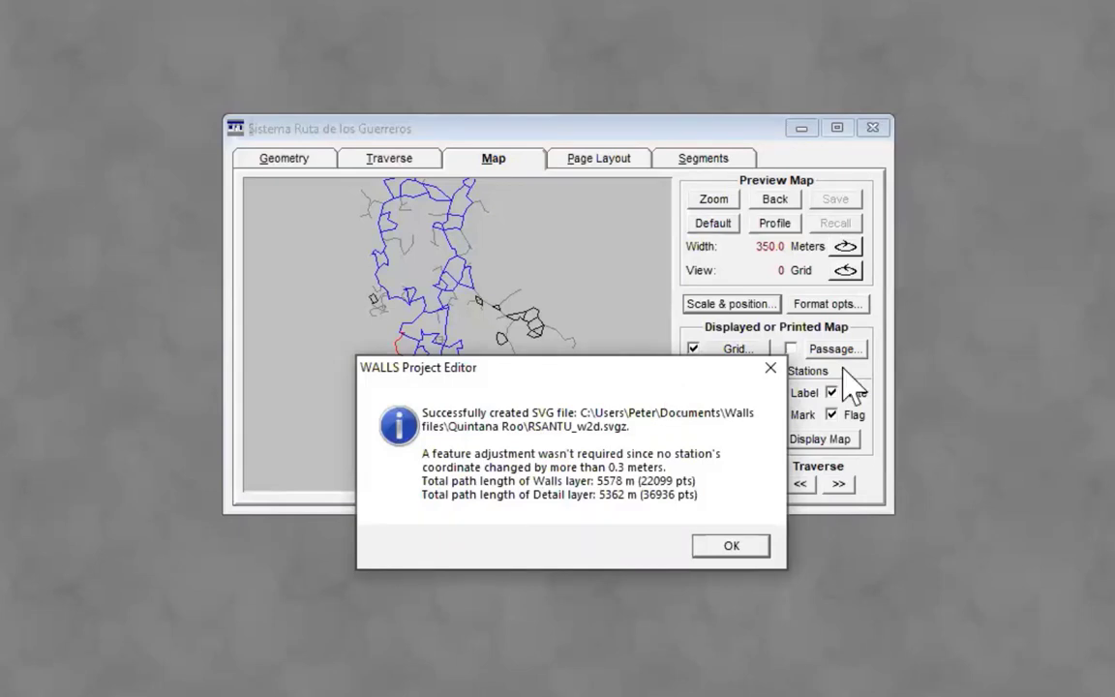
pyautogui.click(738, 548)
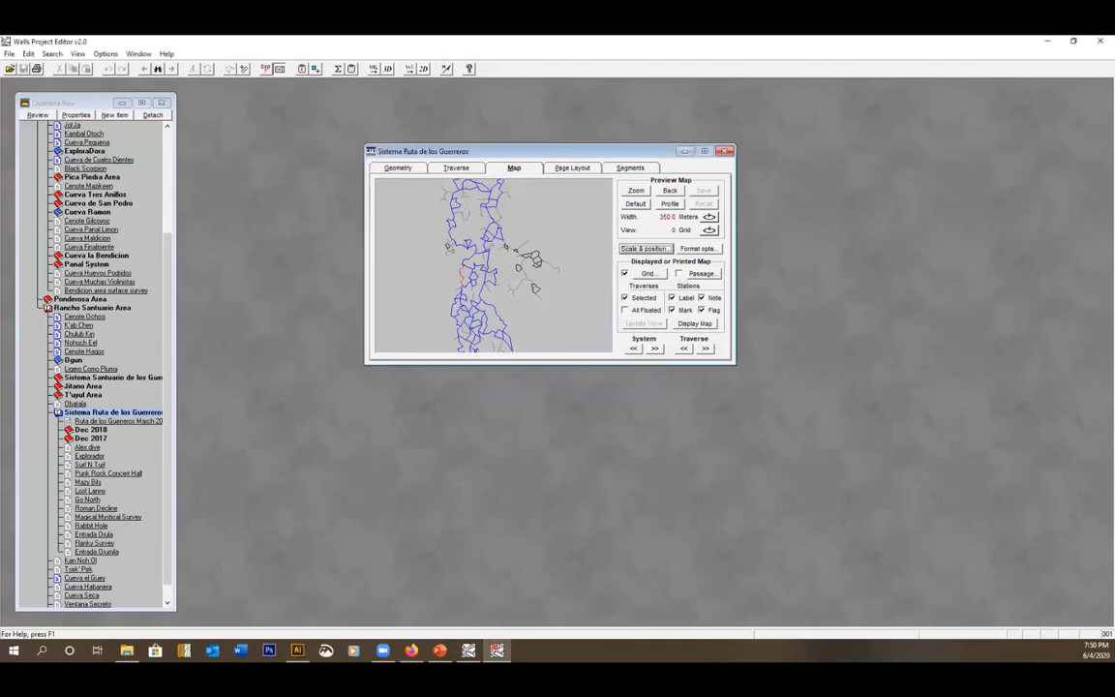
# Switch to Adobe Illustrator and close Ruta de los Guerreros March 2018.ai without saving changes
pyautogui.click(297, 650)
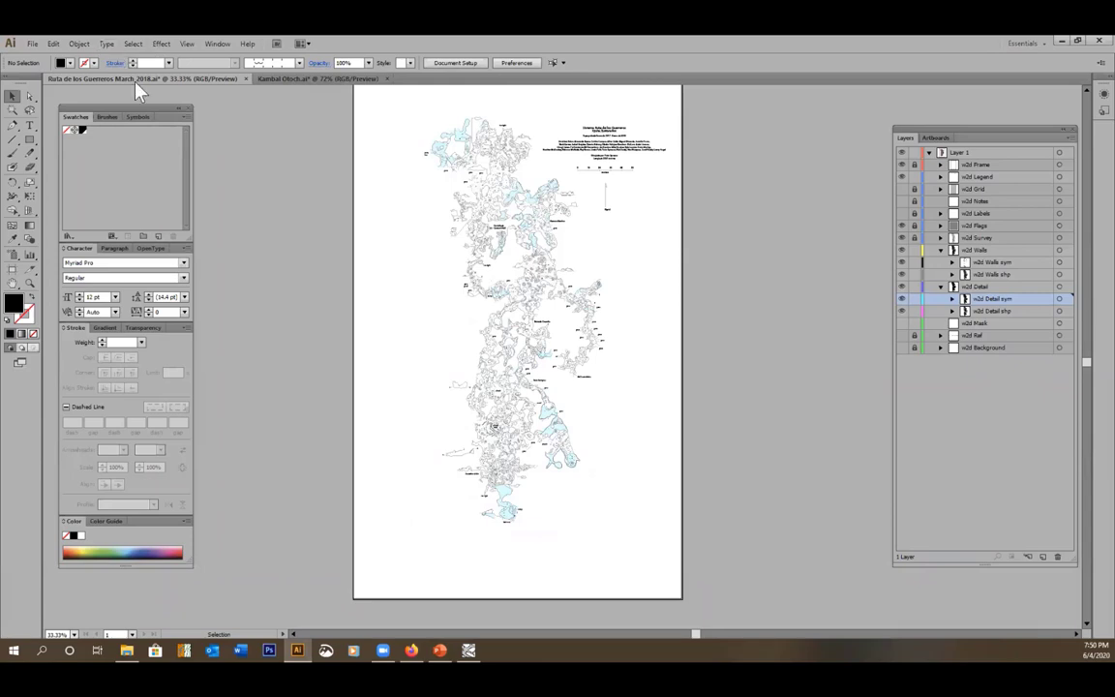
pyautogui.click(247, 79)
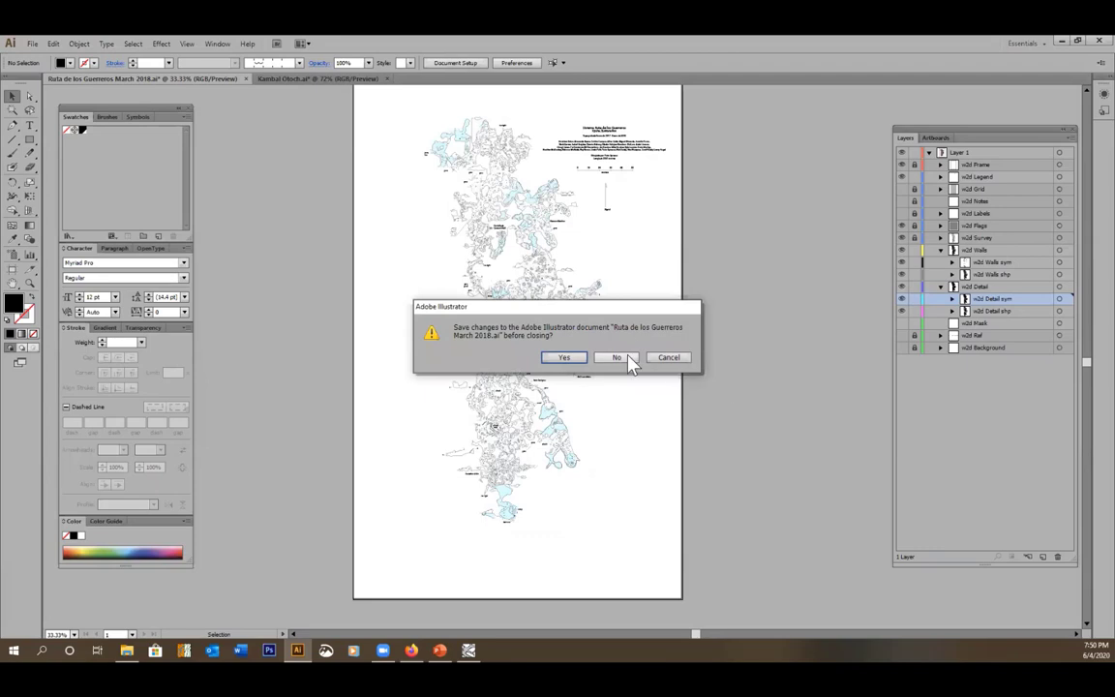
pyautogui.click(617, 357)
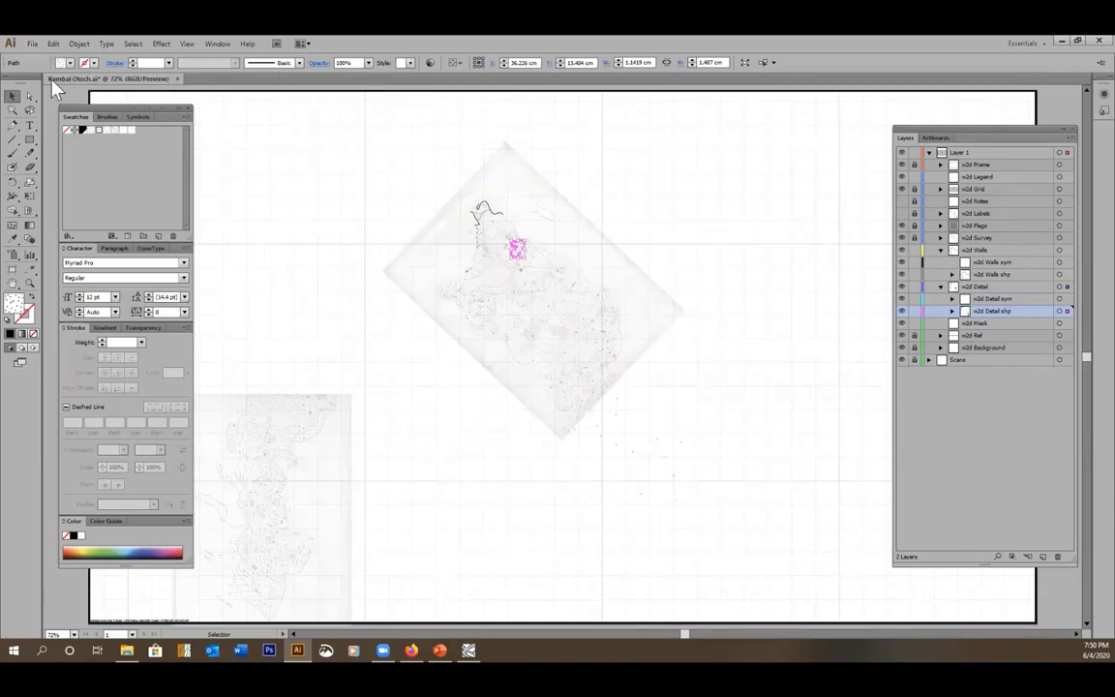
# Save the changes to Kambal Otoch.ai and close the document
pyautogui.click(35, 43)
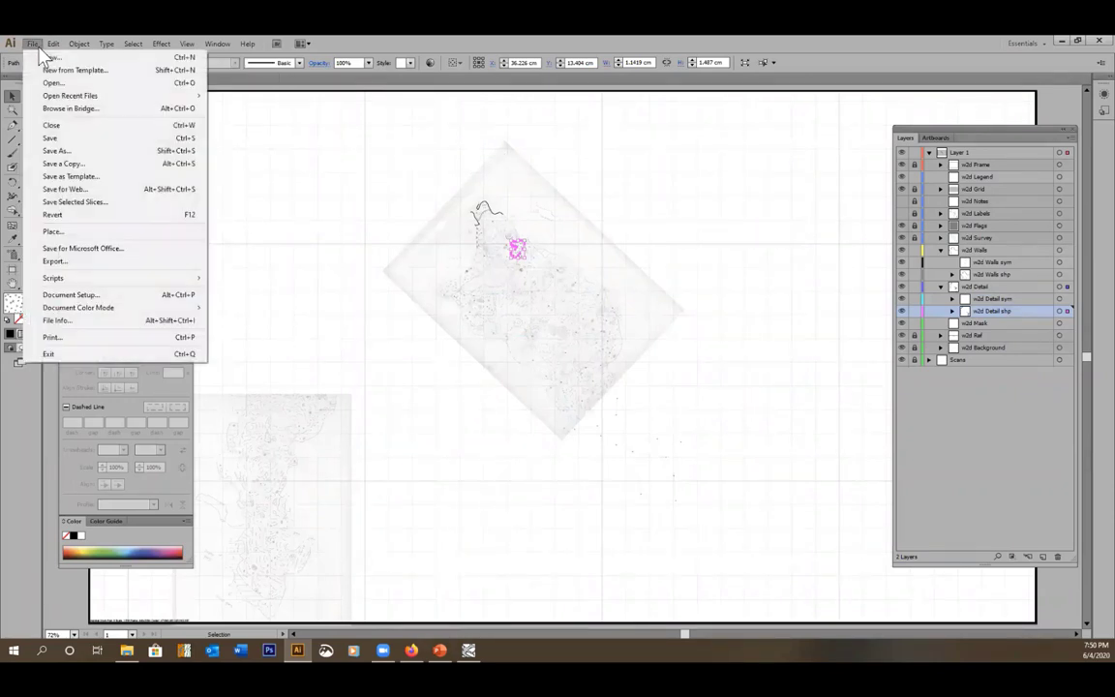
pyautogui.click(55, 140)
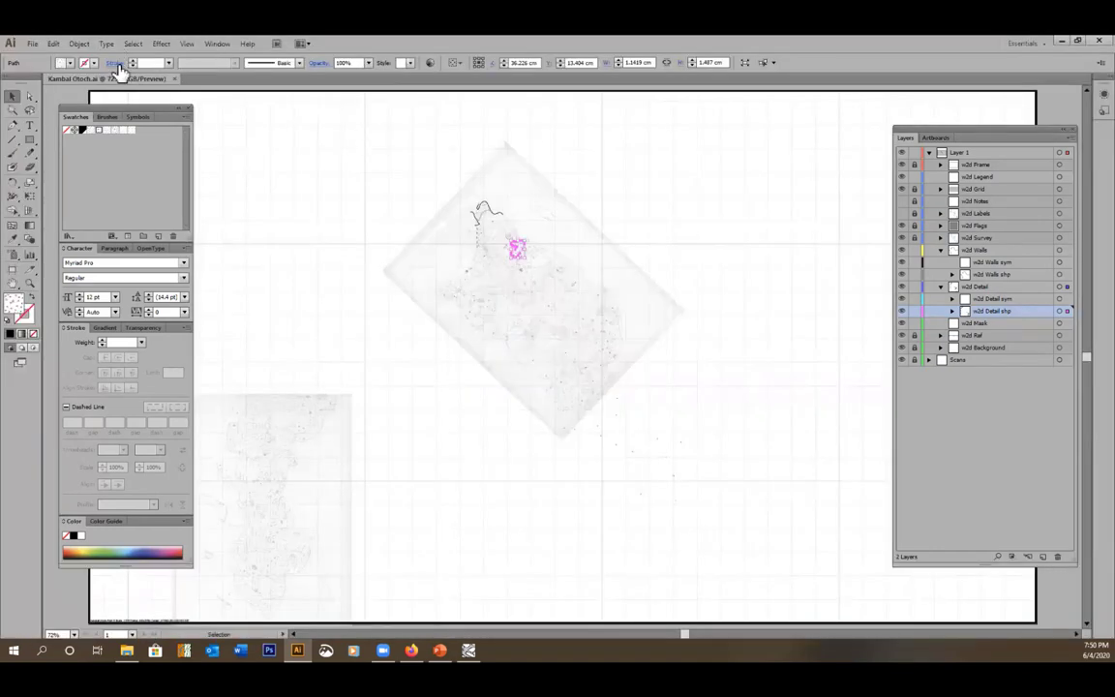
pyautogui.click(175, 80)
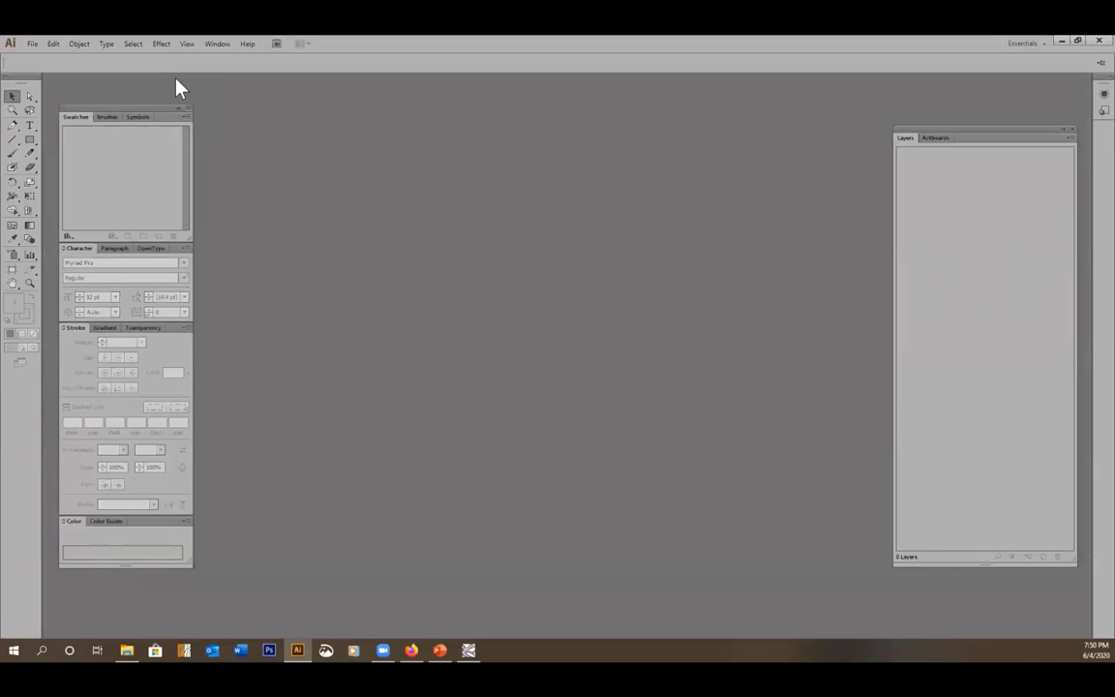
# Start opening a file and browse to the Walls files folder in the Documents library
pyautogui.click(32, 45)
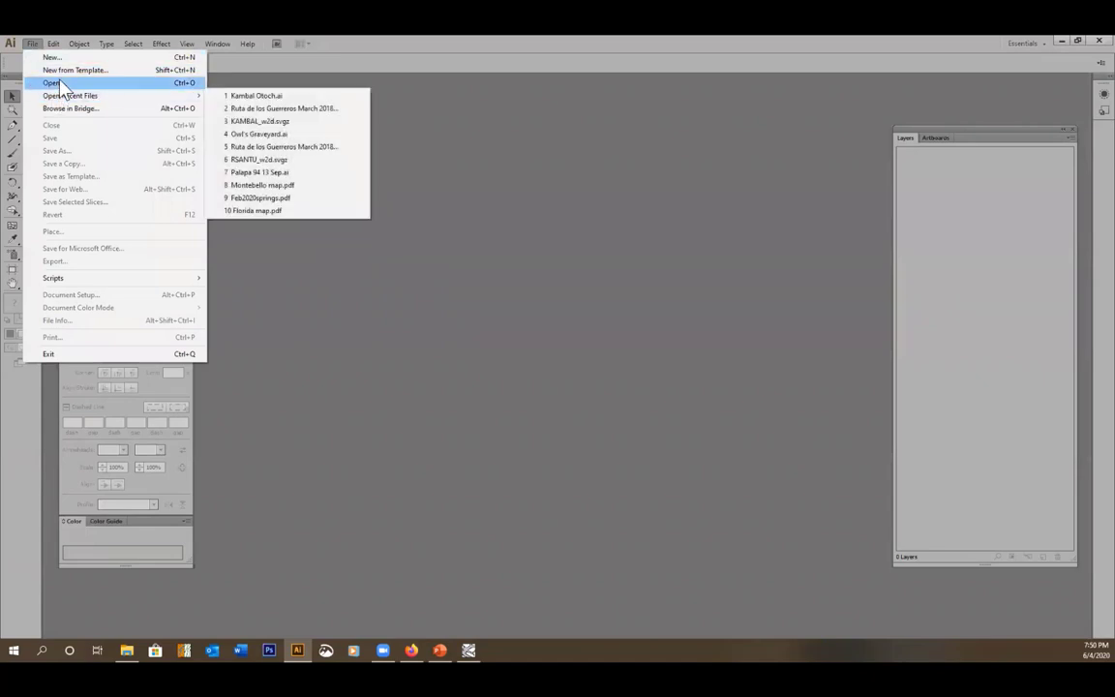
pyautogui.click(58, 82)
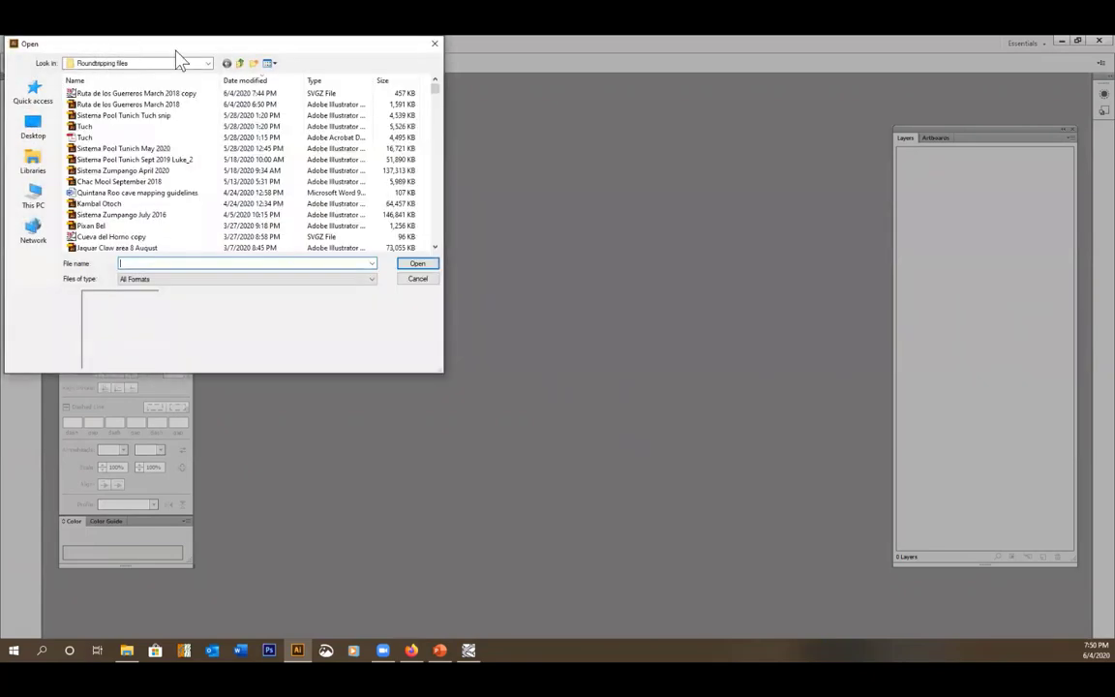
pyautogui.click(35, 163)
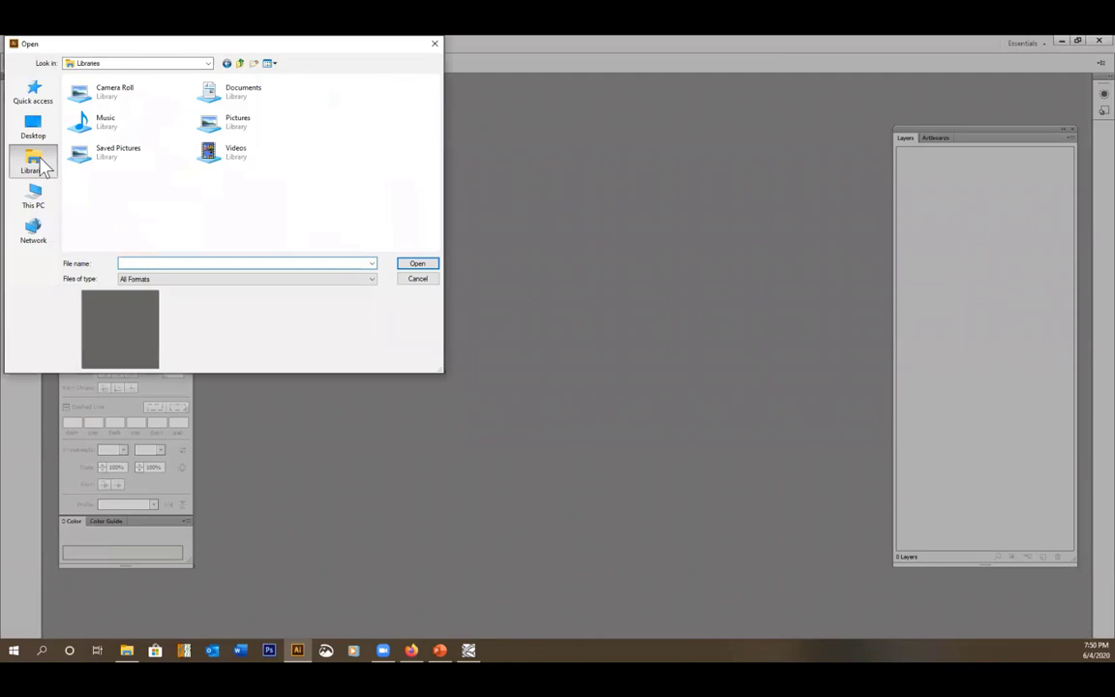
pyautogui.doubleClick(253, 97)
pyautogui.scroll(-4, 193, 198)
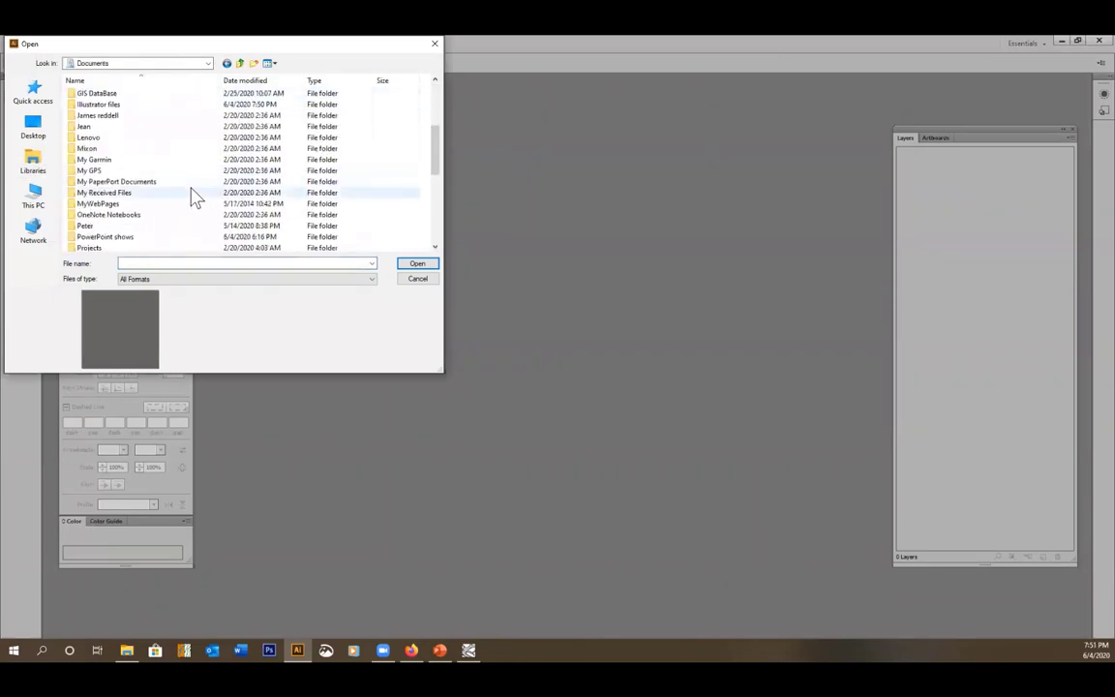
pyautogui.scroll(-4, 191, 197)
pyautogui.click(94, 193)
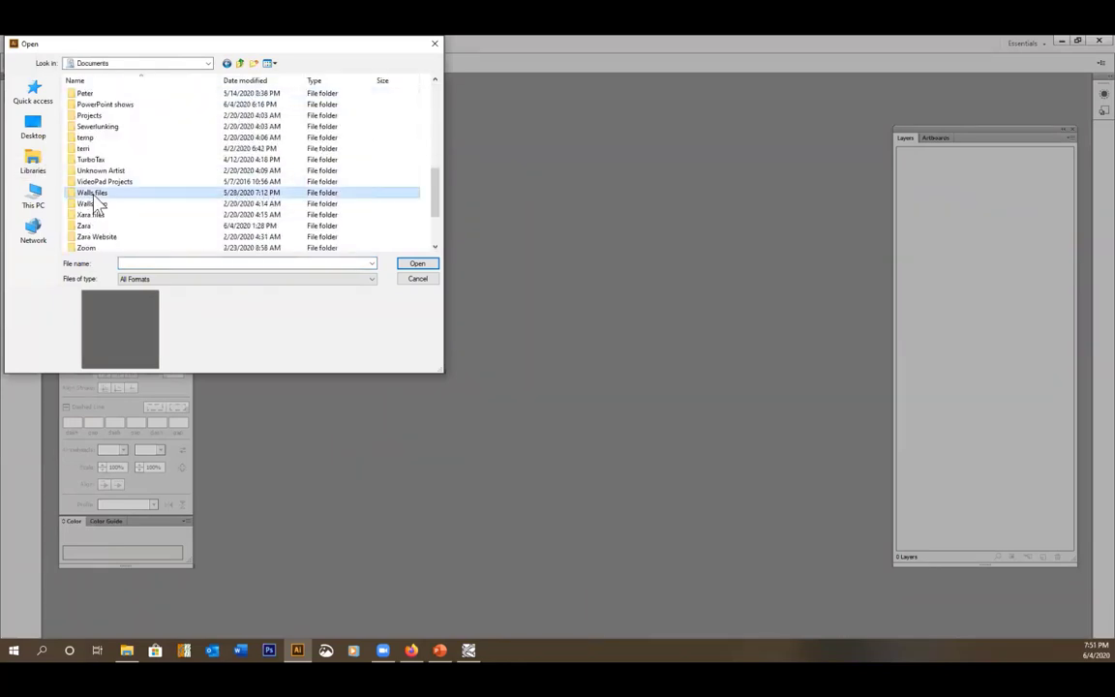
pyautogui.doubleClick(94, 193)
# Open RSANTU_w2d.svgz from the Quintana Roo folder inside Walls files
pyautogui.scroll(-10, 97, 201)
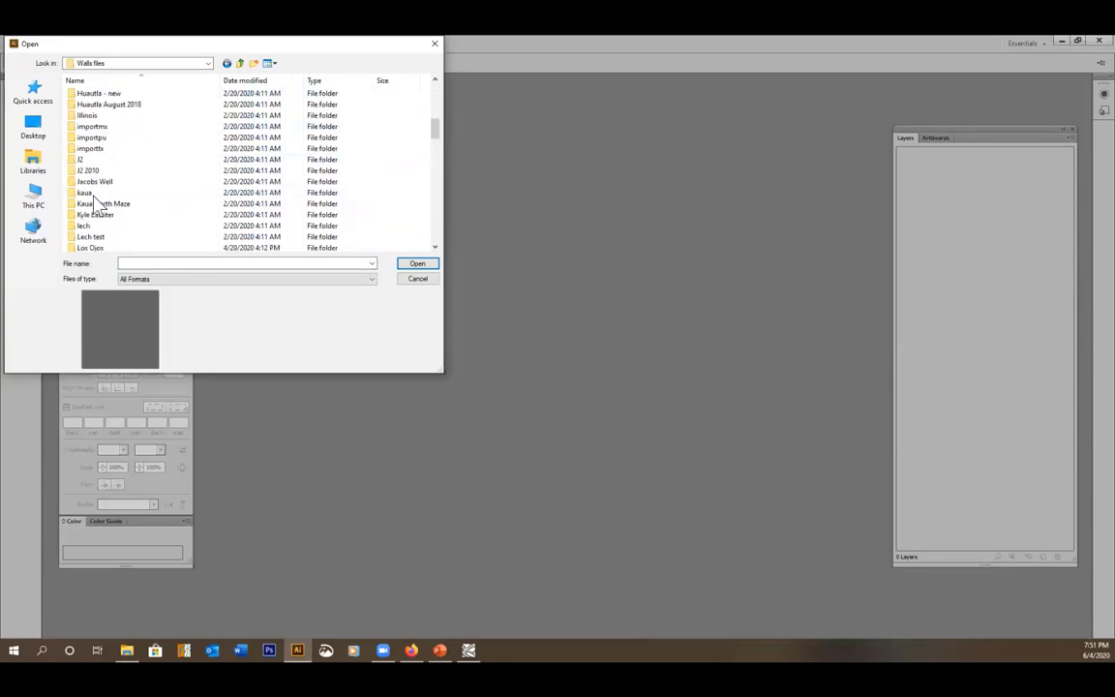
pyautogui.scroll(-8, 123, 187)
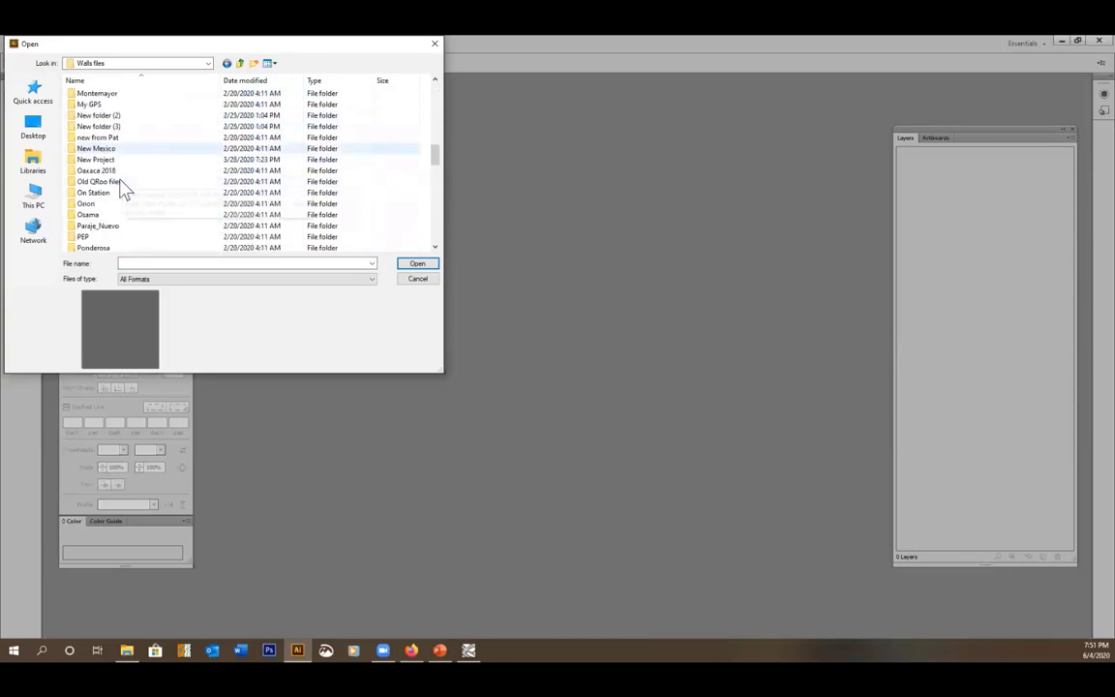
pyautogui.scroll(-1, 112, 176)
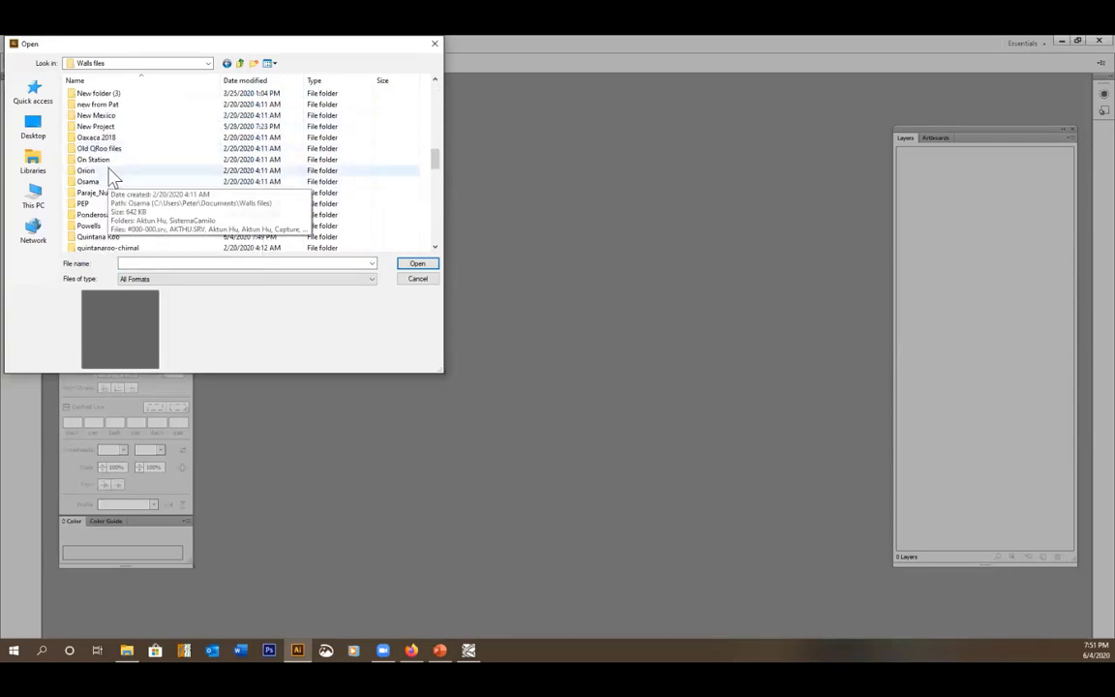
pyautogui.scroll(1, 115, 172)
pyautogui.scroll(-4, 121, 174)
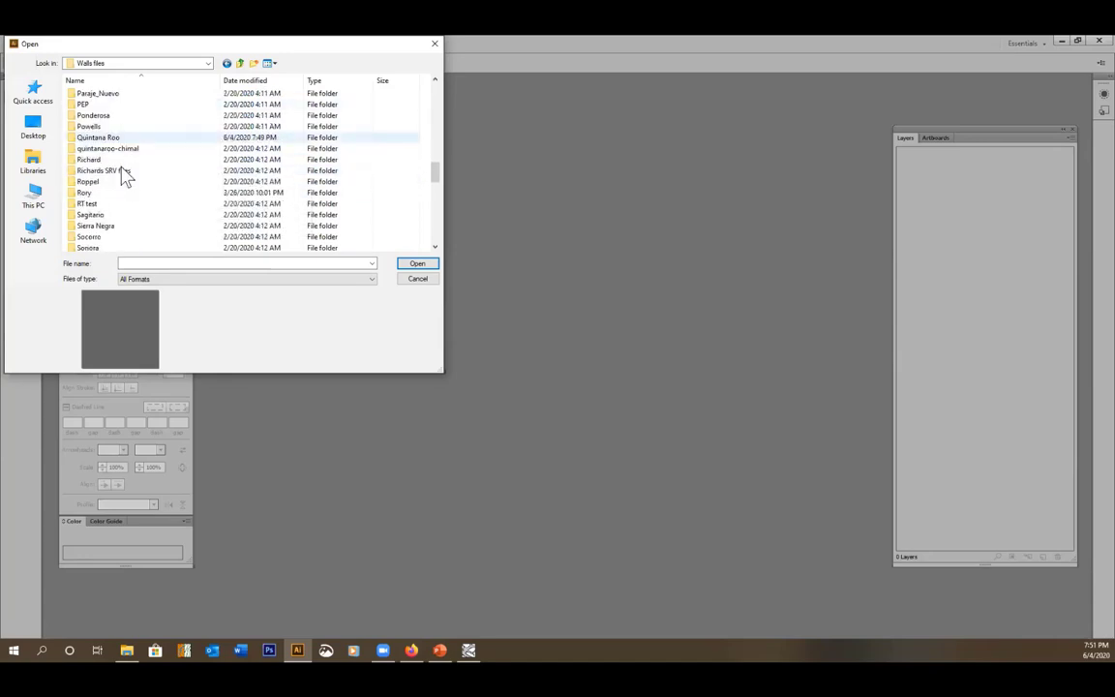
pyautogui.doubleClick(102, 138)
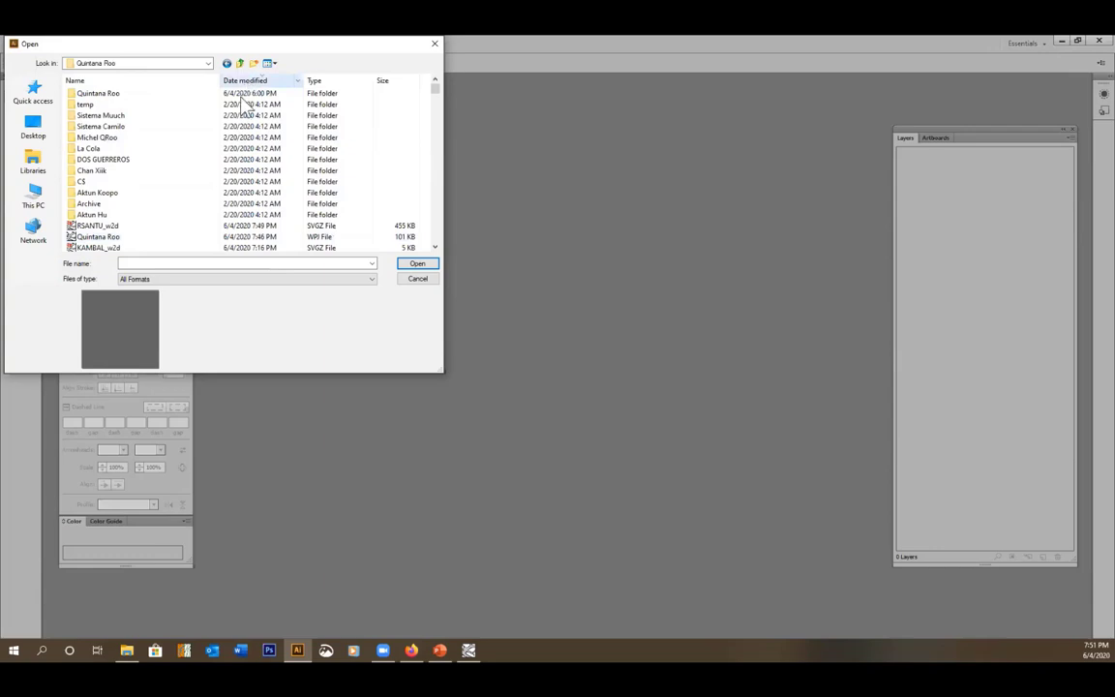
pyautogui.click(100, 227)
pyautogui.doubleClick(98, 228)
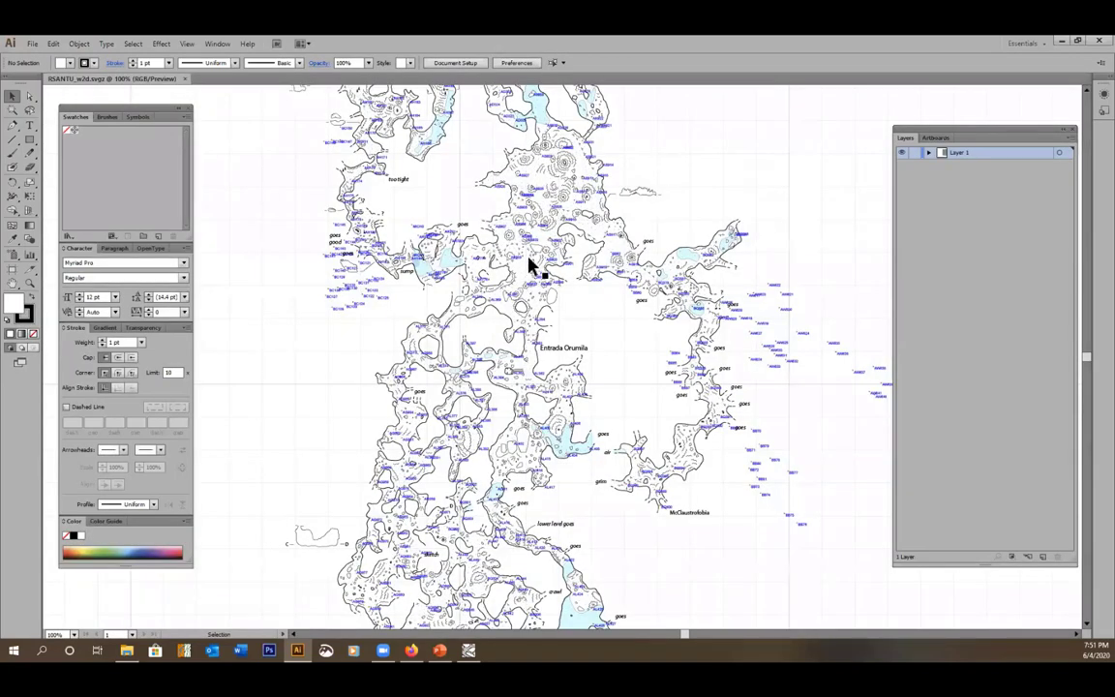
# Start saving the exported map under a new name with Adobe Illustrator (*.AI) as the file type
pyautogui.scroll(-3, 447, 264)
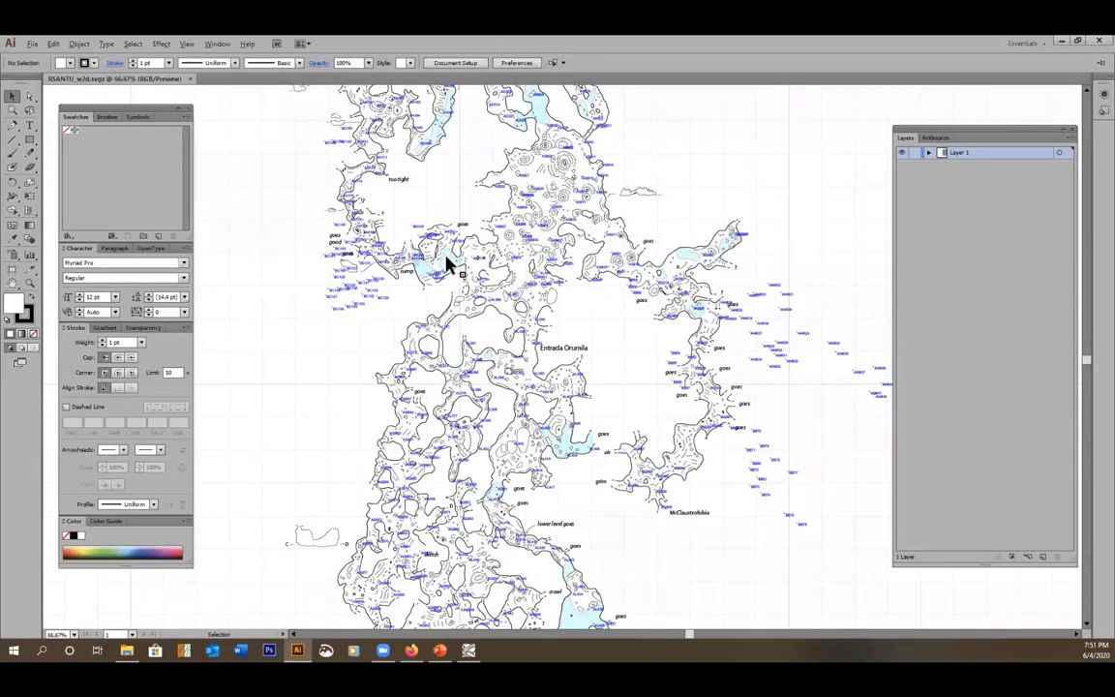
pyautogui.scroll(-1, 440, 169)
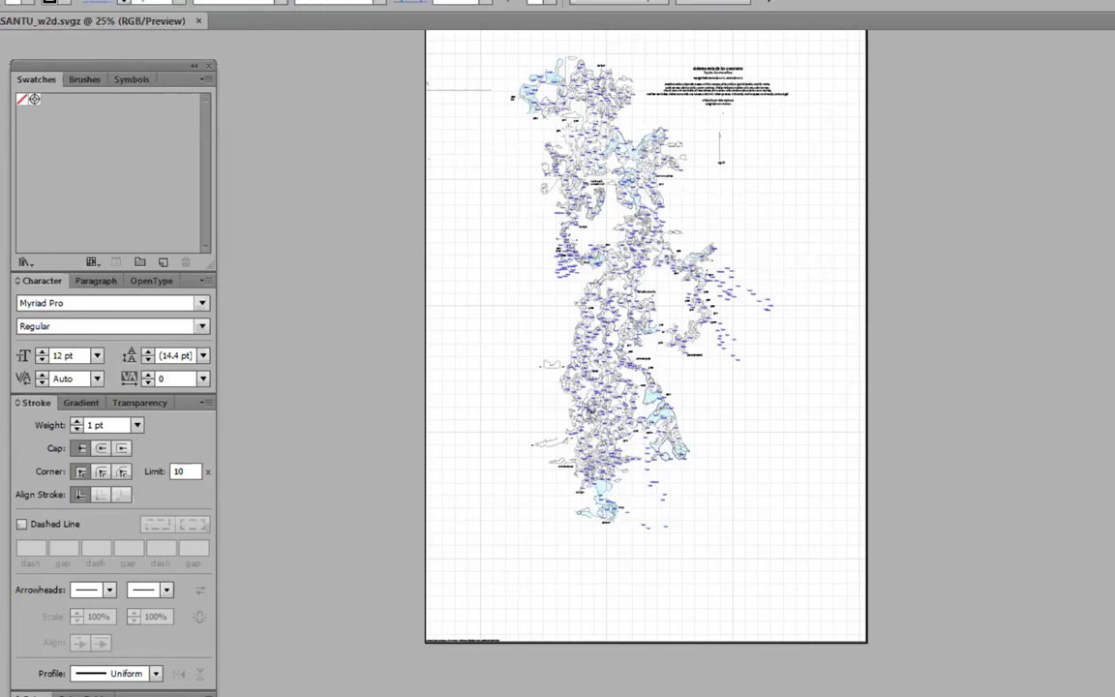
pyautogui.click(78, 13)
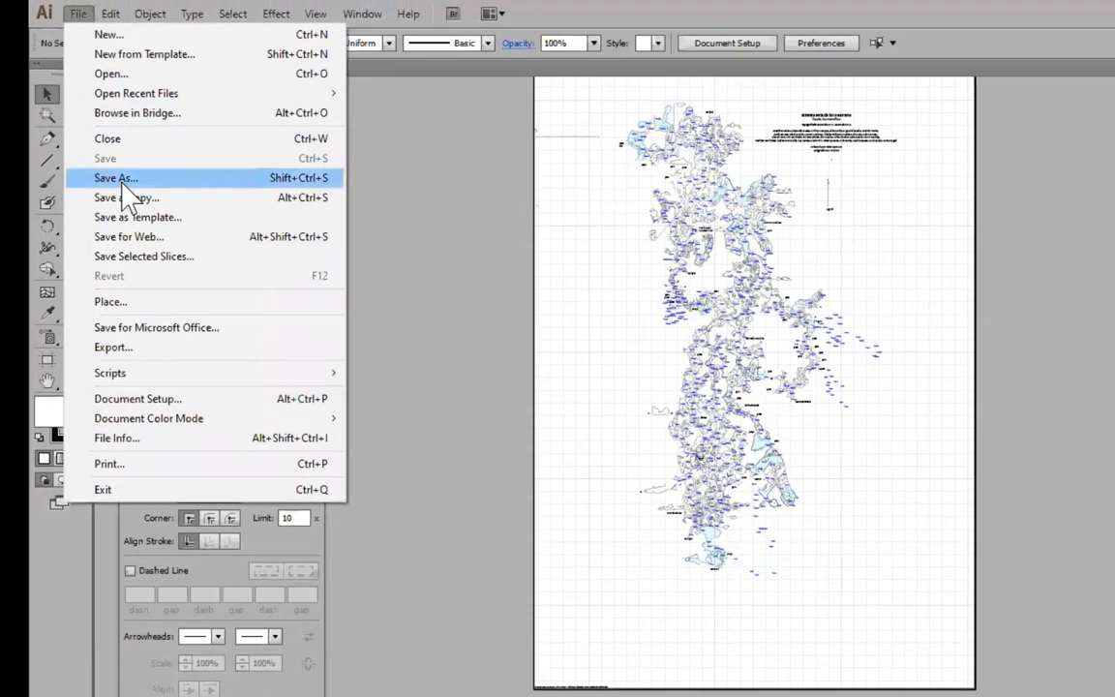
pyautogui.click(122, 183)
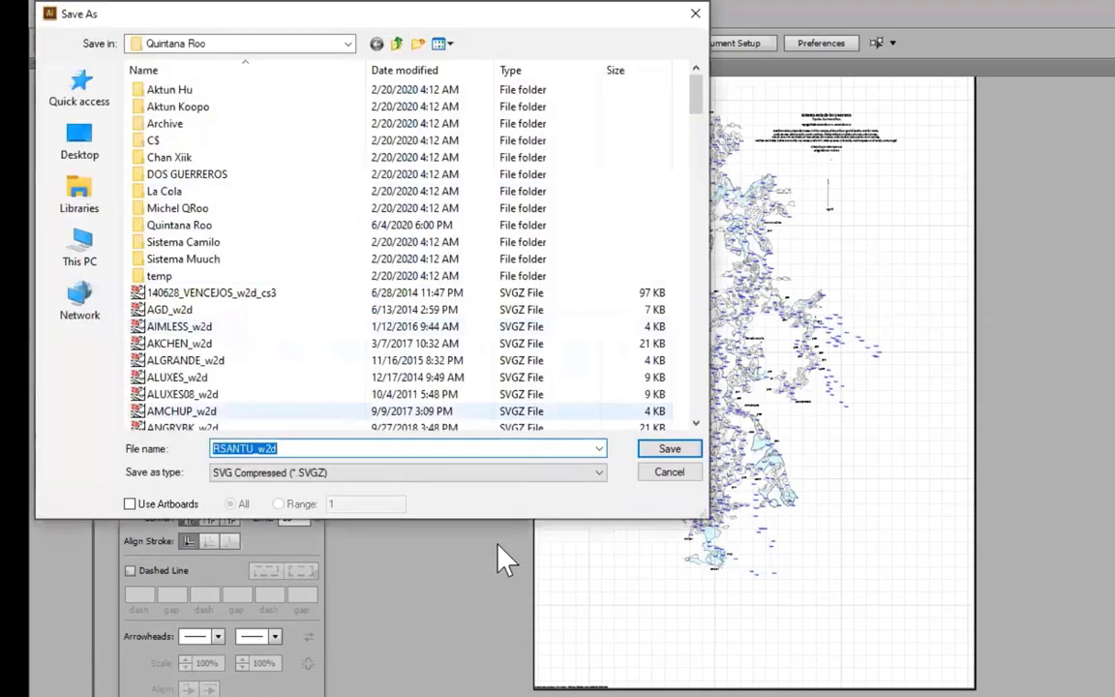
pyautogui.click(600, 472)
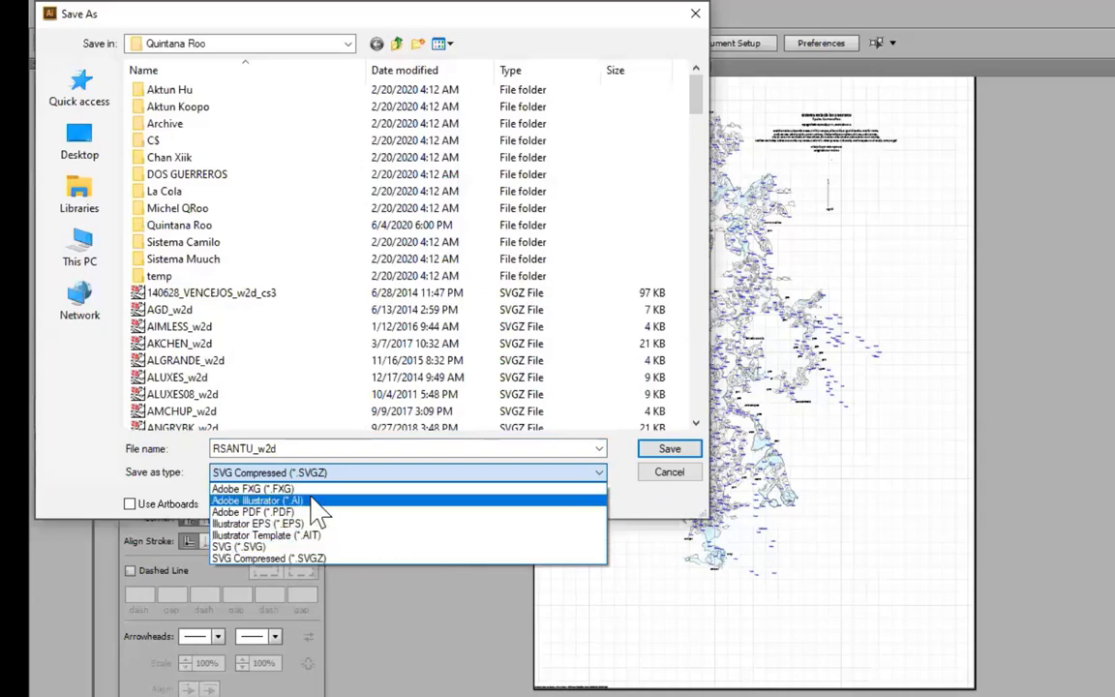
pyautogui.click(481, 502)
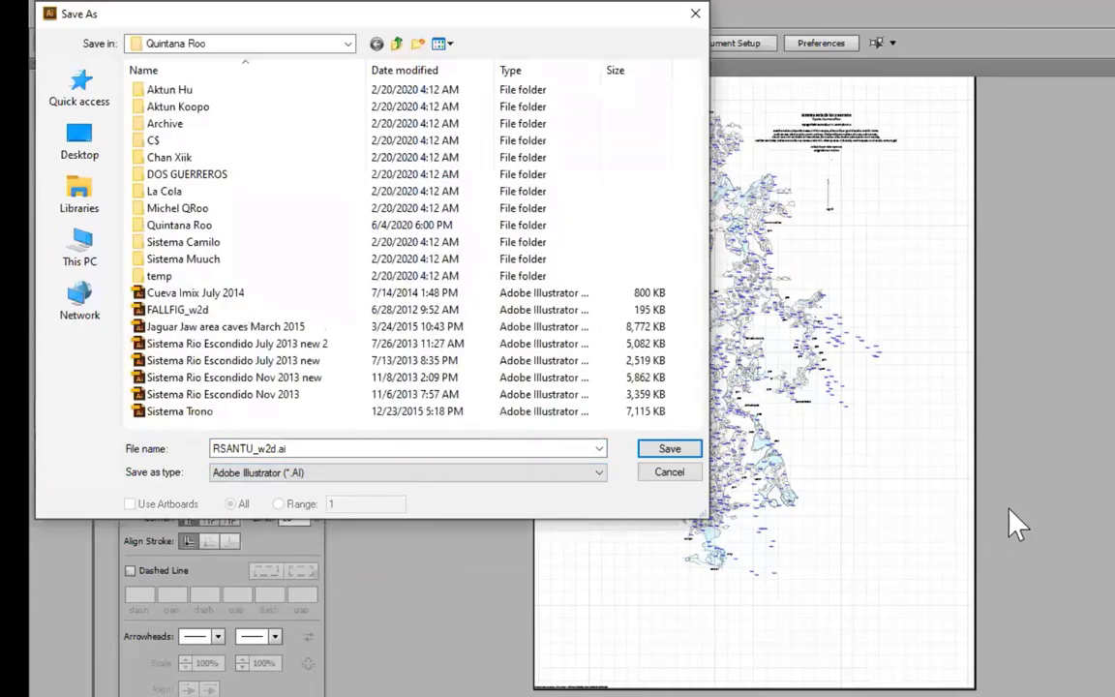
# Set the save location to Documents > Illustrator files > Quintana Roo > Roundtripping files
pyautogui.click(83, 206)
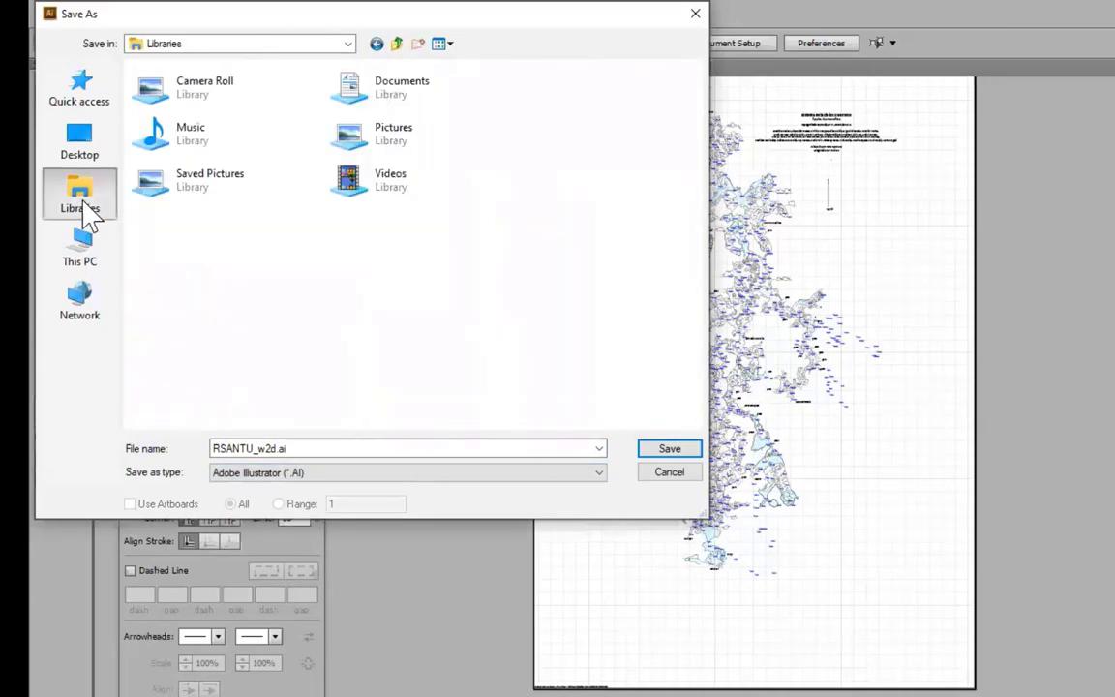
pyautogui.click(406, 82)
pyautogui.doubleClick(405, 83)
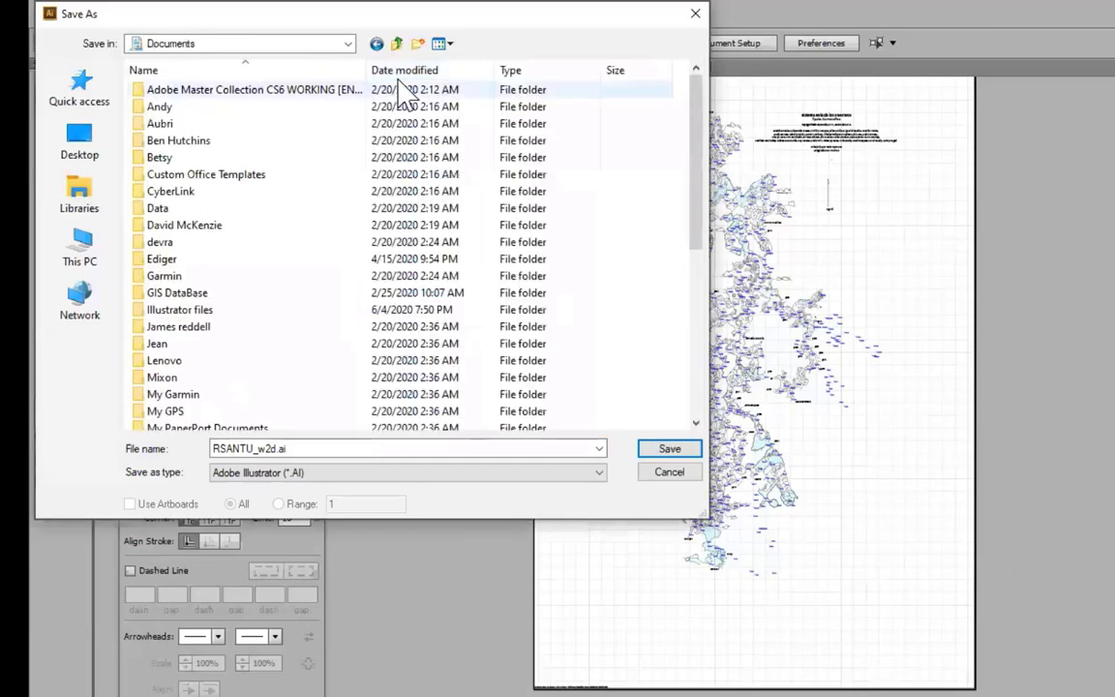
pyautogui.click(215, 311)
pyautogui.doubleClick(217, 311)
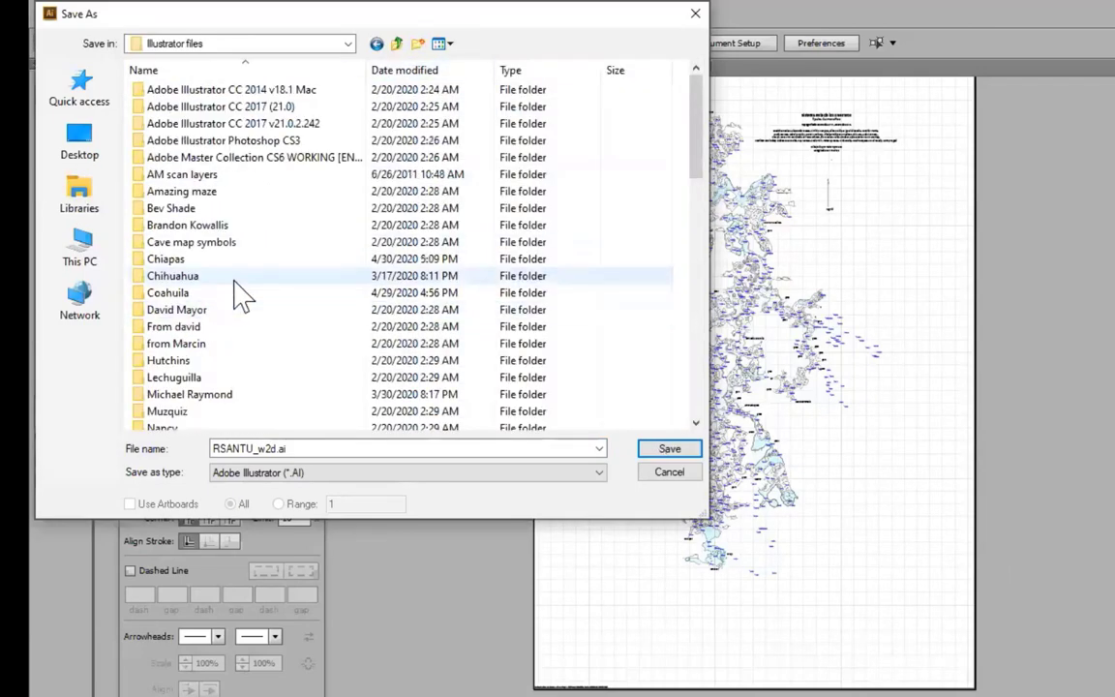
pyautogui.scroll(-5, 232, 300)
pyautogui.click(219, 298)
pyautogui.doubleClick(217, 298)
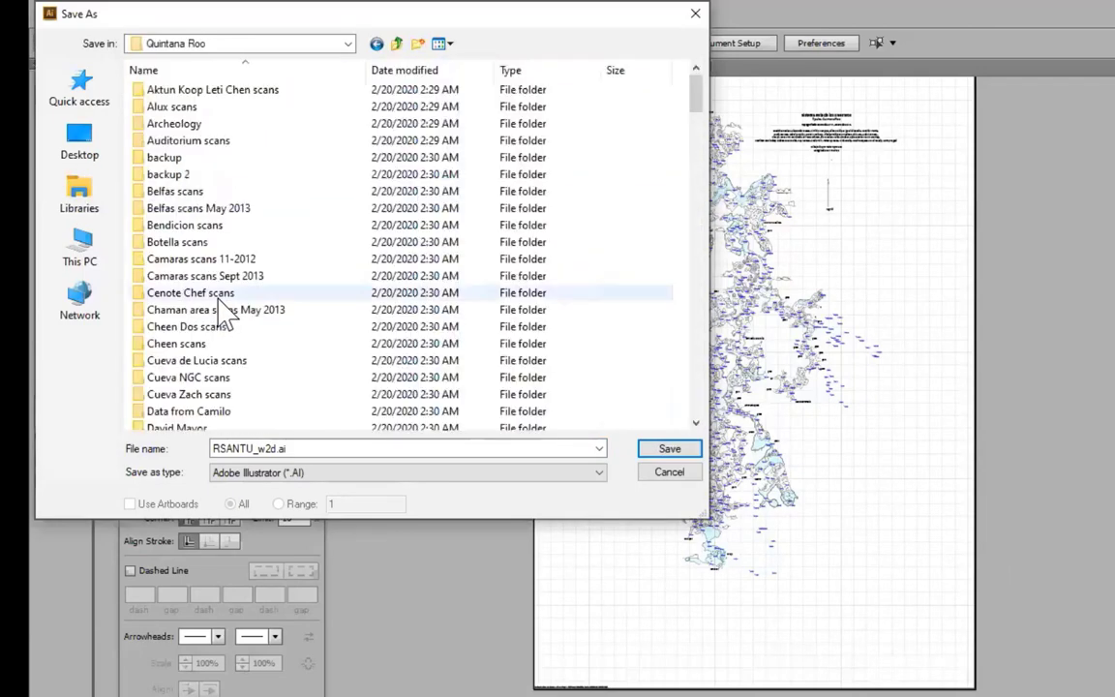
pyautogui.scroll(-15, 222, 309)
pyautogui.scroll(-3, 223, 319)
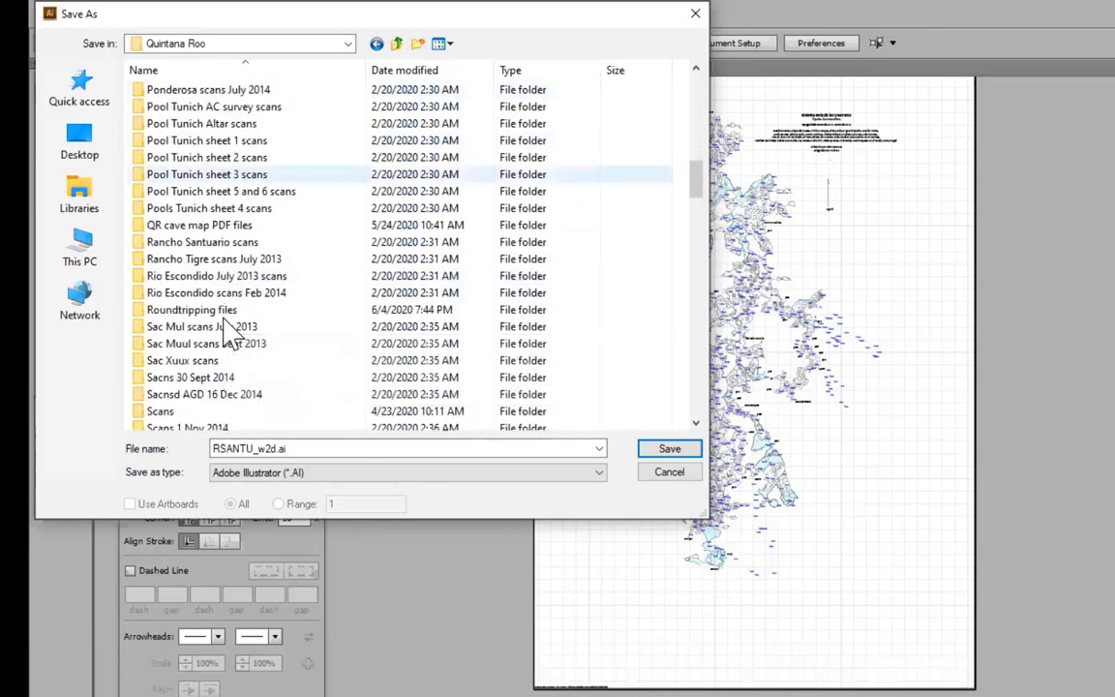
pyautogui.doubleClick(225, 315)
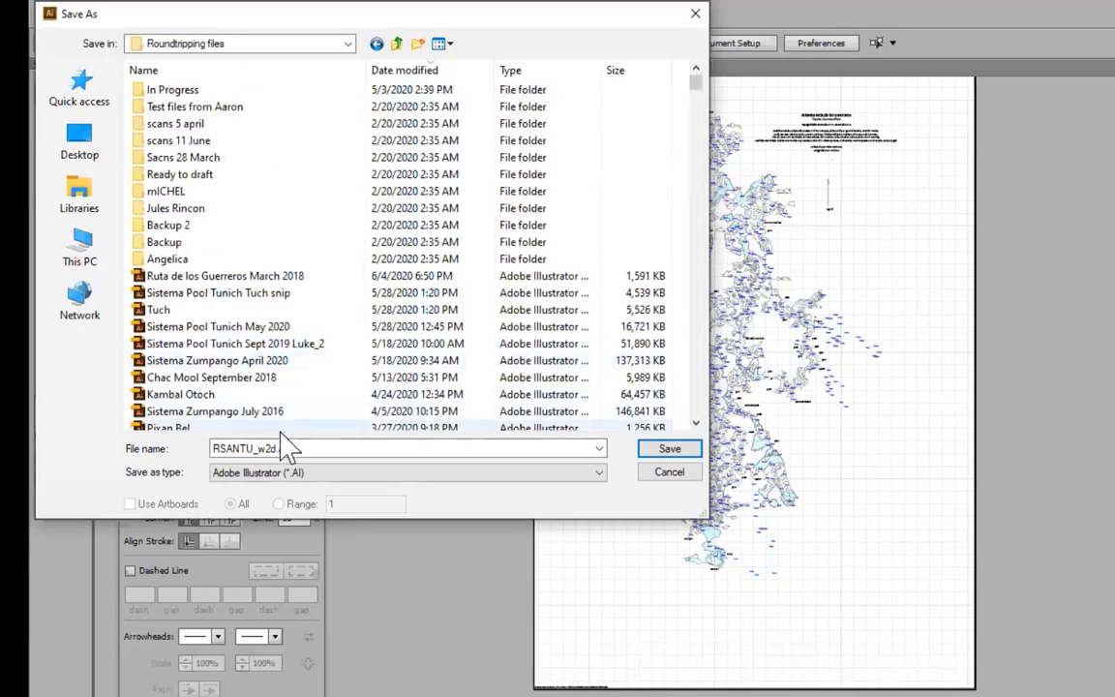
# Name the file Ruta de los Guerreros June 2020, basing it on the March 2018 file's name, and confirm the name
pyautogui.click(290, 278)
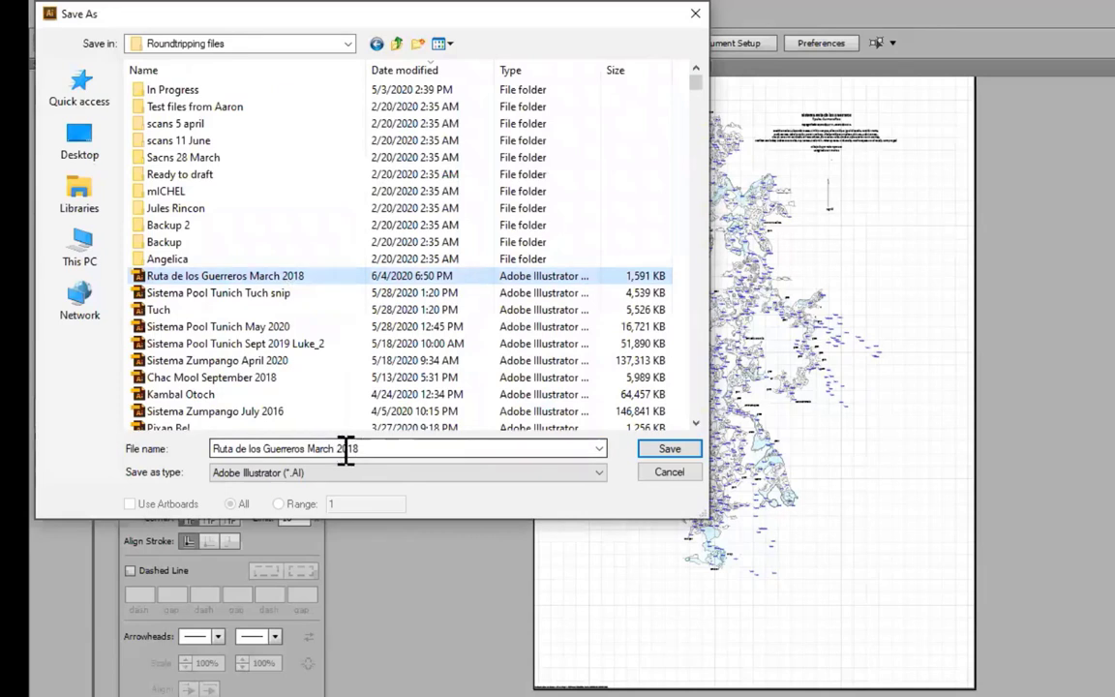
pyautogui.click(363, 448)
pyautogui.click(368, 448)
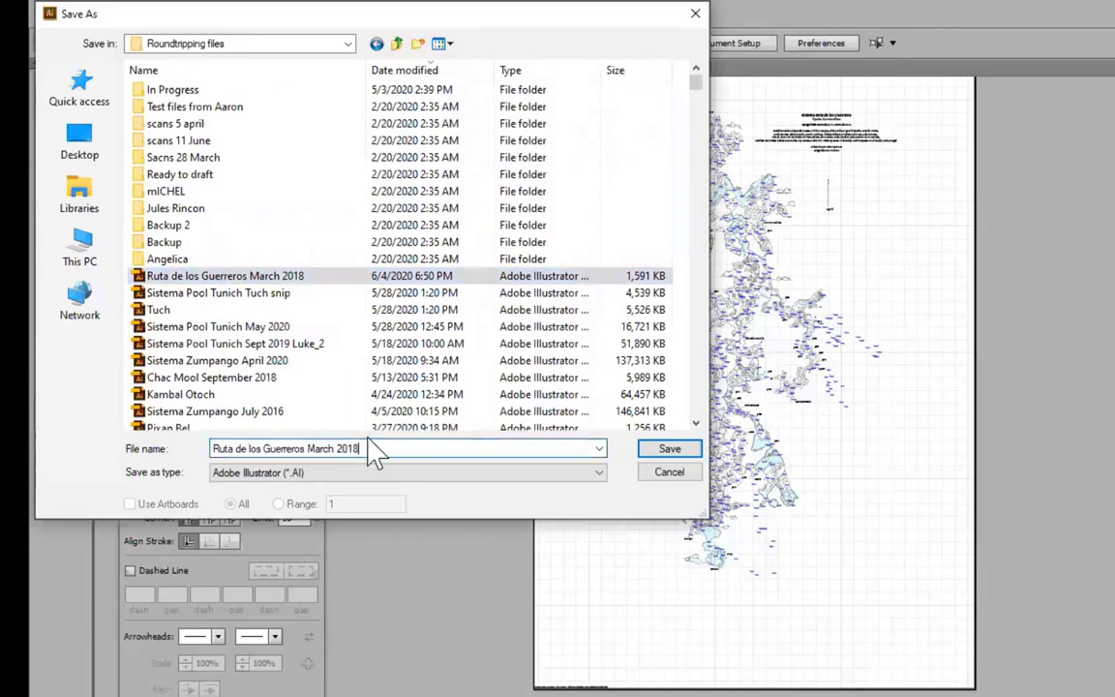
pyautogui.press('BackSpace')
pyautogui.press('BackSpace')
pyautogui.press('BackSpace')
pyautogui.press('BackSpace')
pyautogui.press('BackSpace')
pyautogui.press('BackSpace')
pyautogui.press('BackSpace')
pyautogui.press('BackSpace')
pyautogui.press('BackSpace')
pyautogui.press('BackSpace')
pyautogui.press('BackSpace')
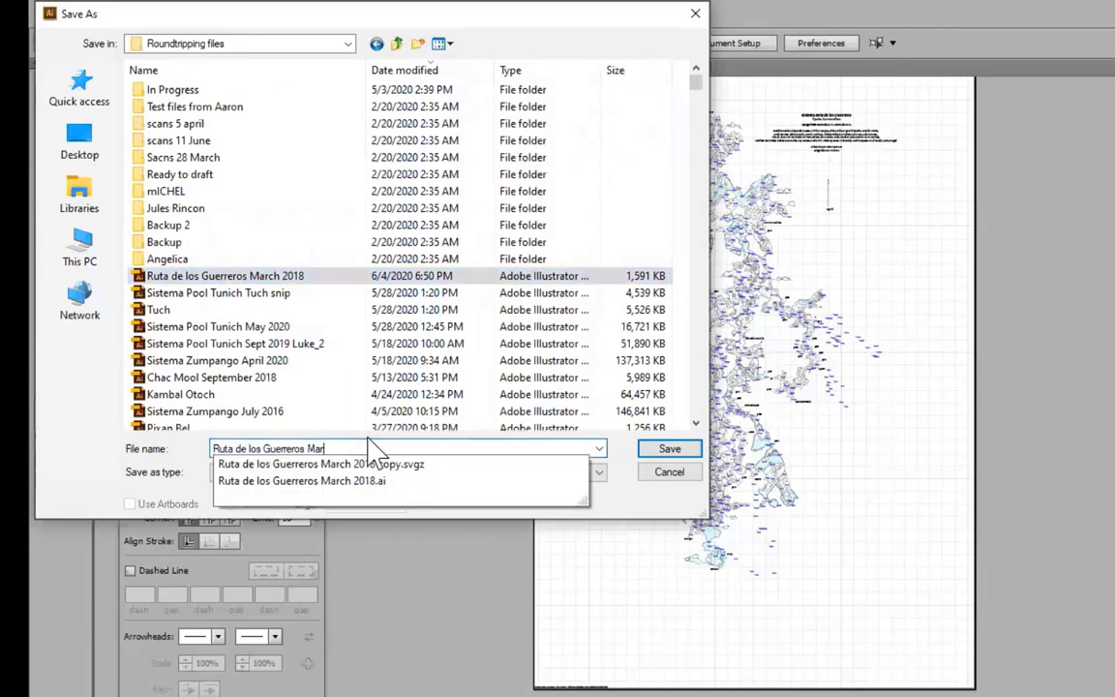
pyautogui.write('J')
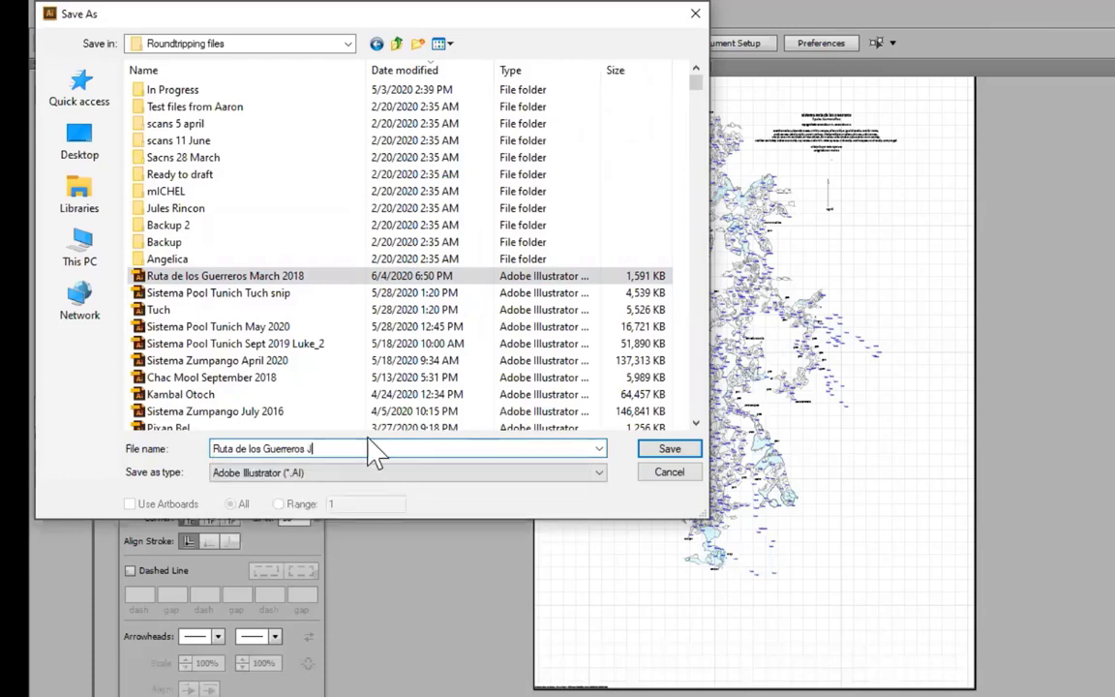
pyautogui.write('une 2020')
pyautogui.press('Return')
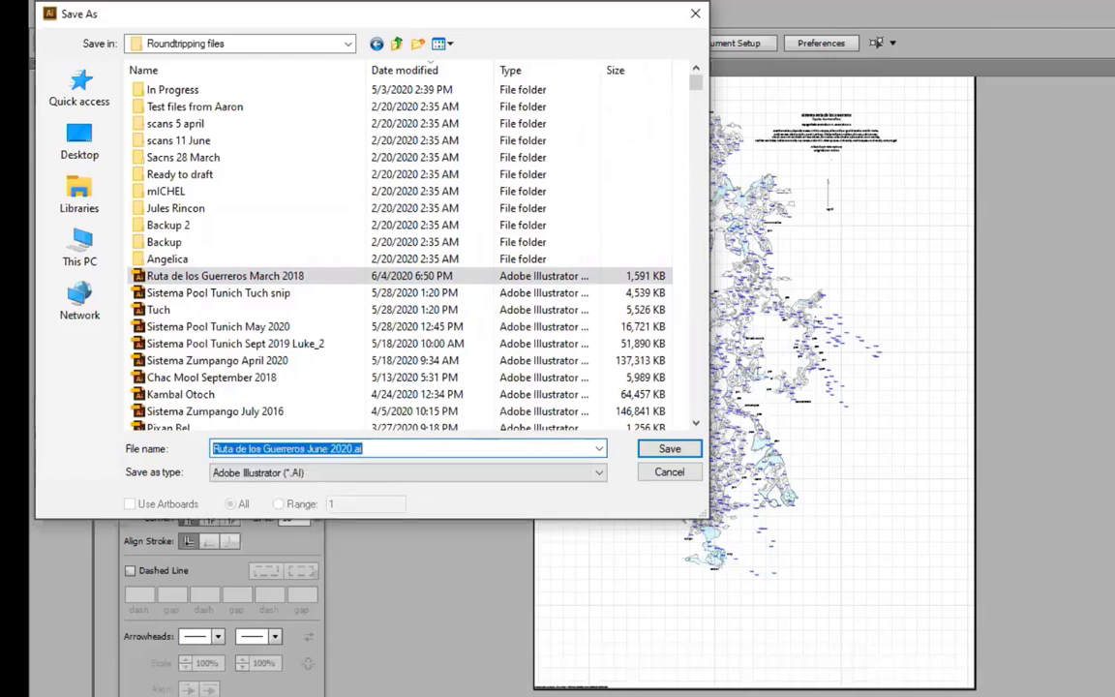
# Finish saving the map in Illustrator CS6 format with PDF compatibility and compression
pyautogui.click(667, 471)
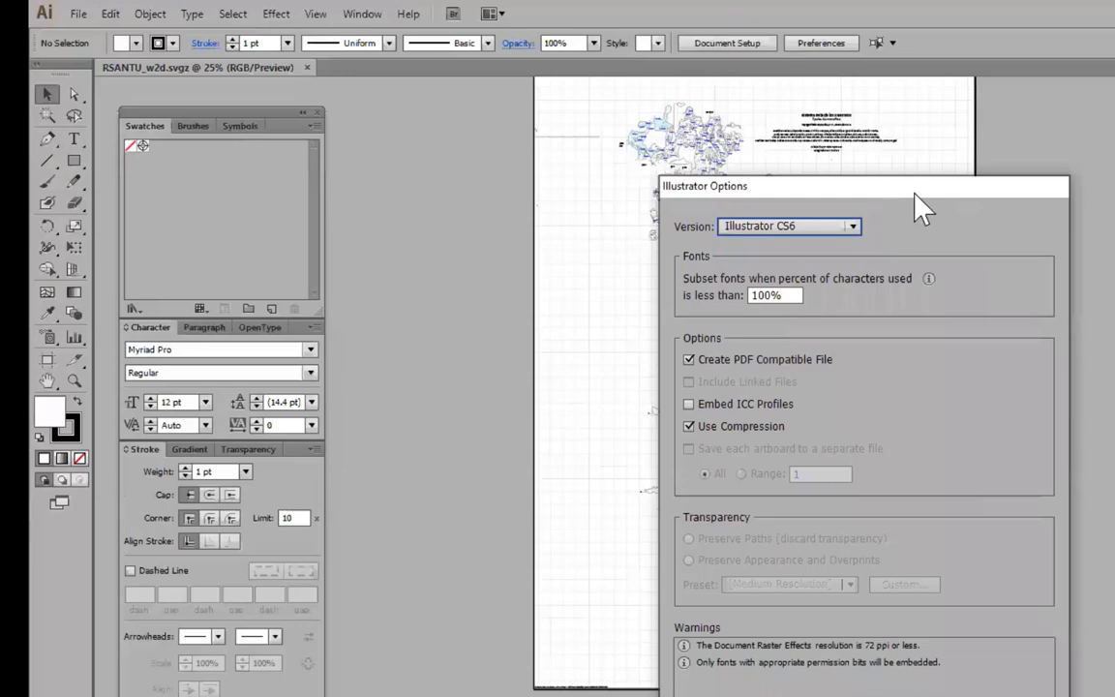
pyautogui.moveTo(915, 193); pyautogui.dragTo(1114, 117)
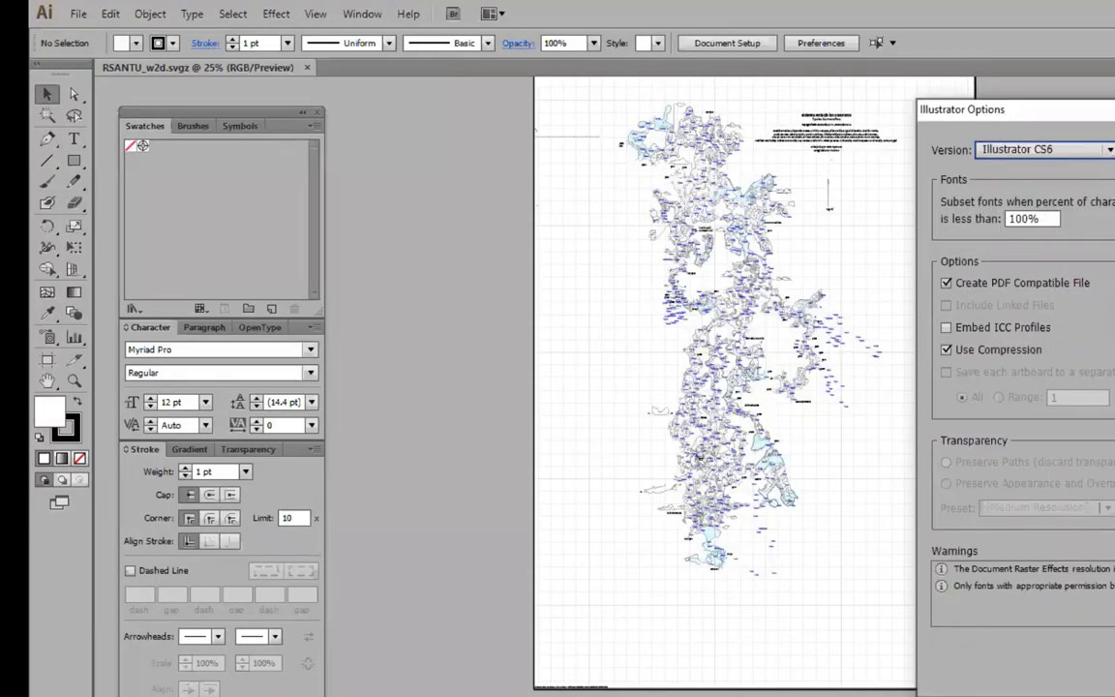
pyautogui.press('Return')
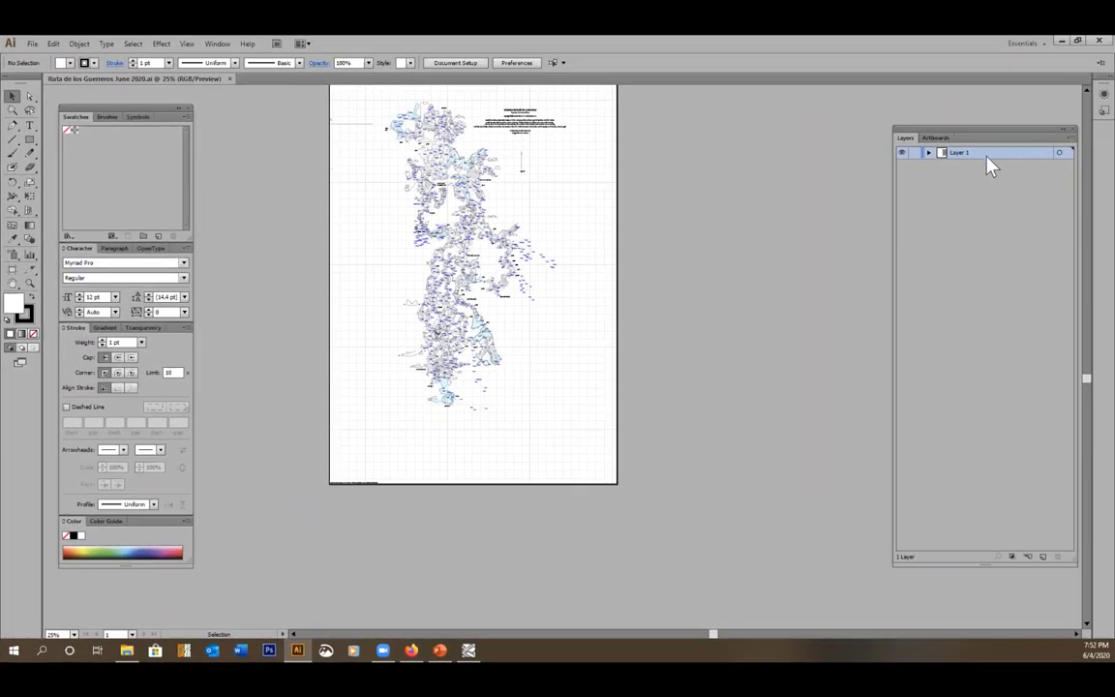
# Expand Layer 1 to list its w2d sublayers
pyautogui.click(928, 152)
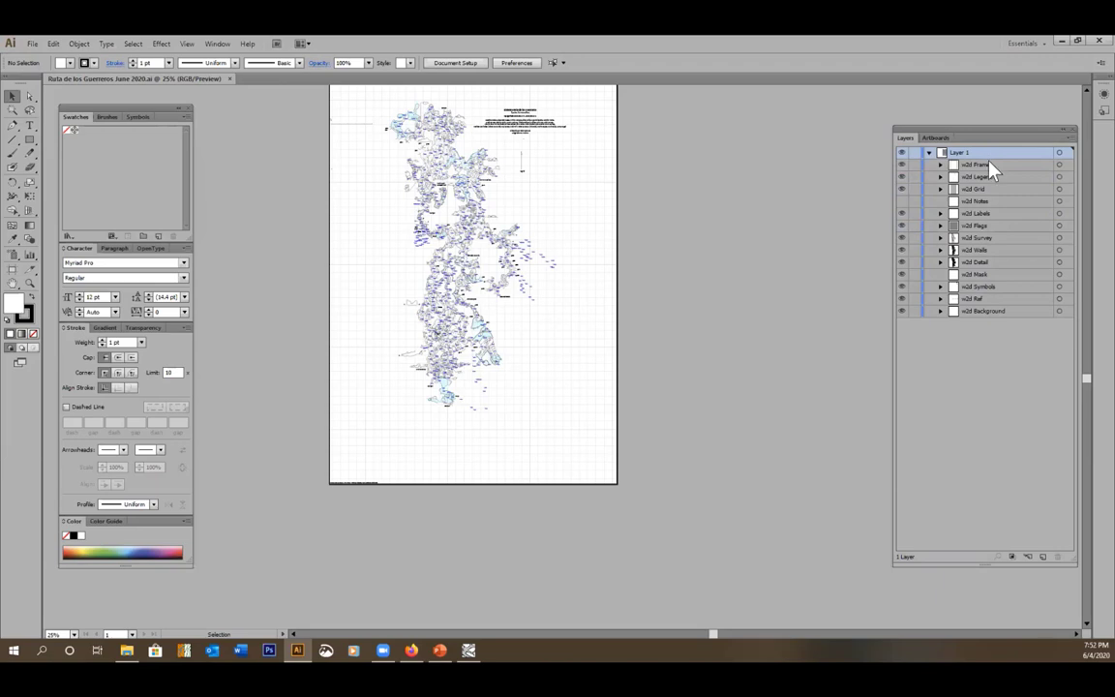
# Run the w2dGroupsToLayers script from C: > Program Files (x86) > Walls on the map and accept the conversion of groups to layers
pyautogui.click(31, 43)
pyautogui.moveTo(75, 279)
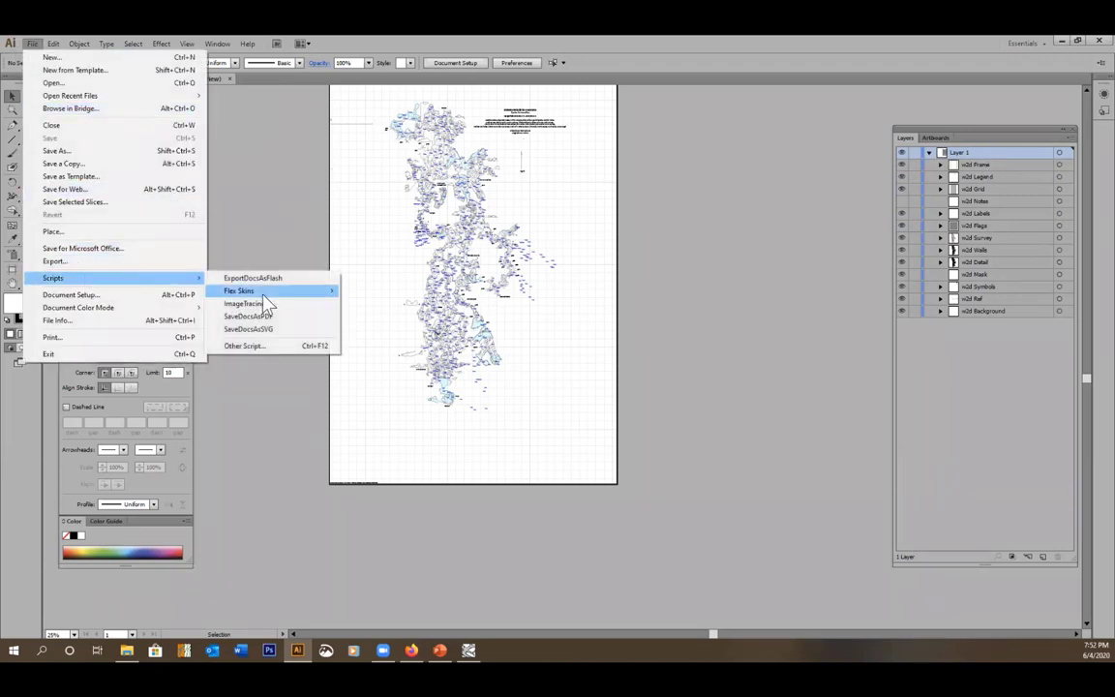
pyautogui.click(269, 347)
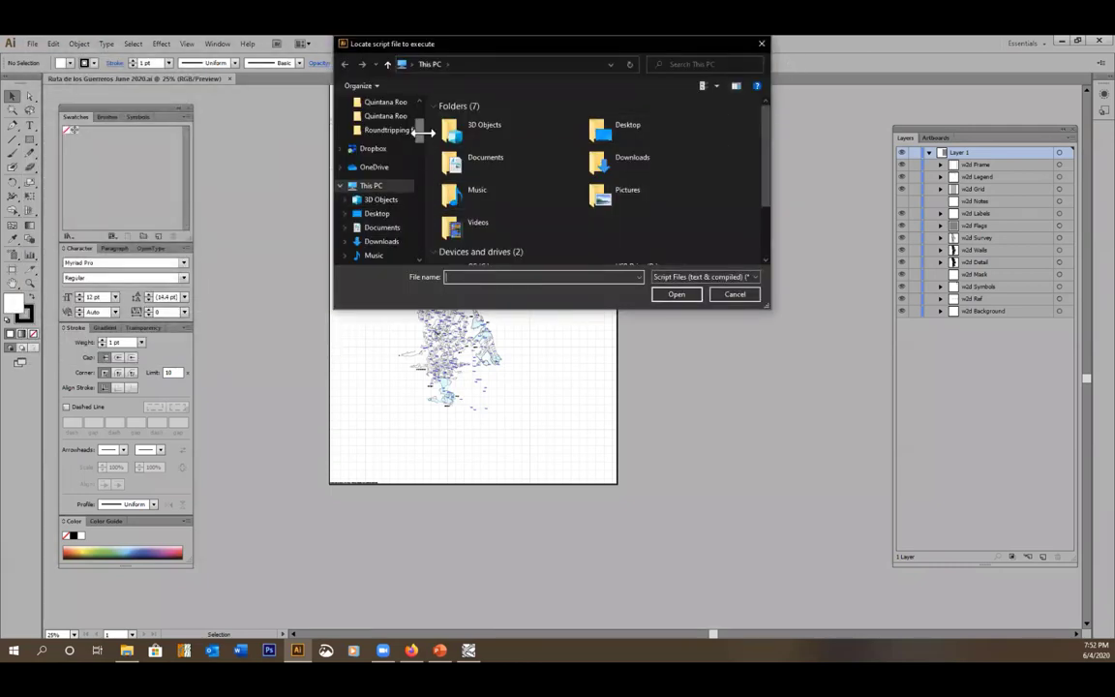
pyautogui.scroll(-3, 419, 137)
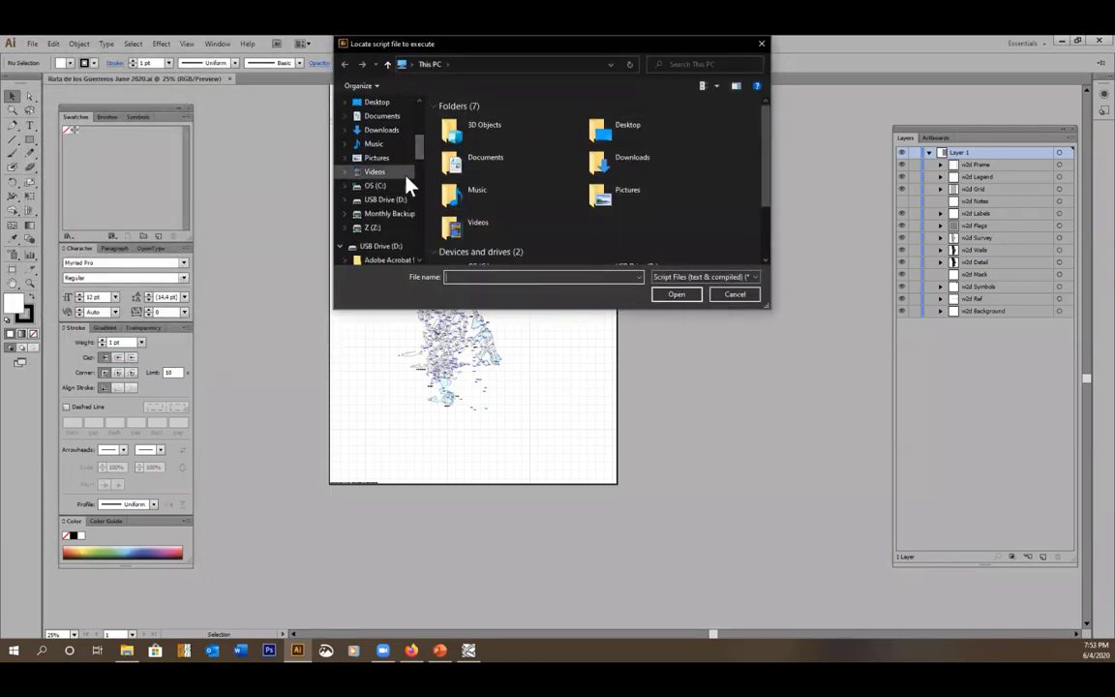
pyautogui.click(382, 188)
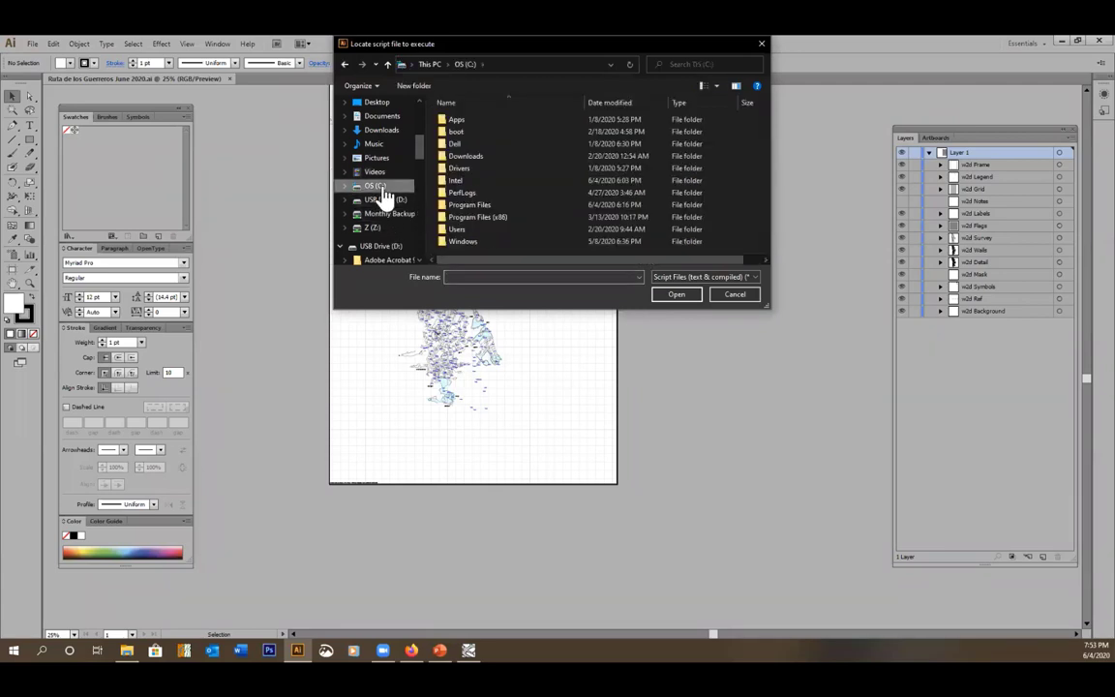
pyautogui.doubleClick(477, 217)
pyautogui.scroll(-5, 476, 204)
pyautogui.scroll(-3, 474, 188)
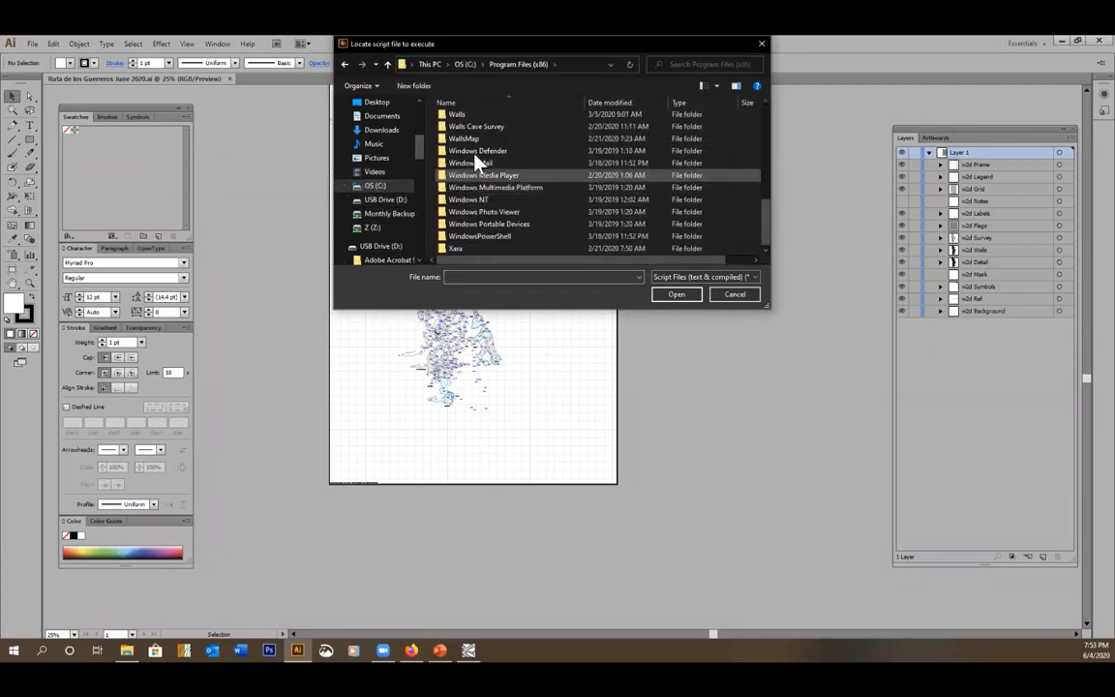
pyautogui.doubleClick(458, 117)
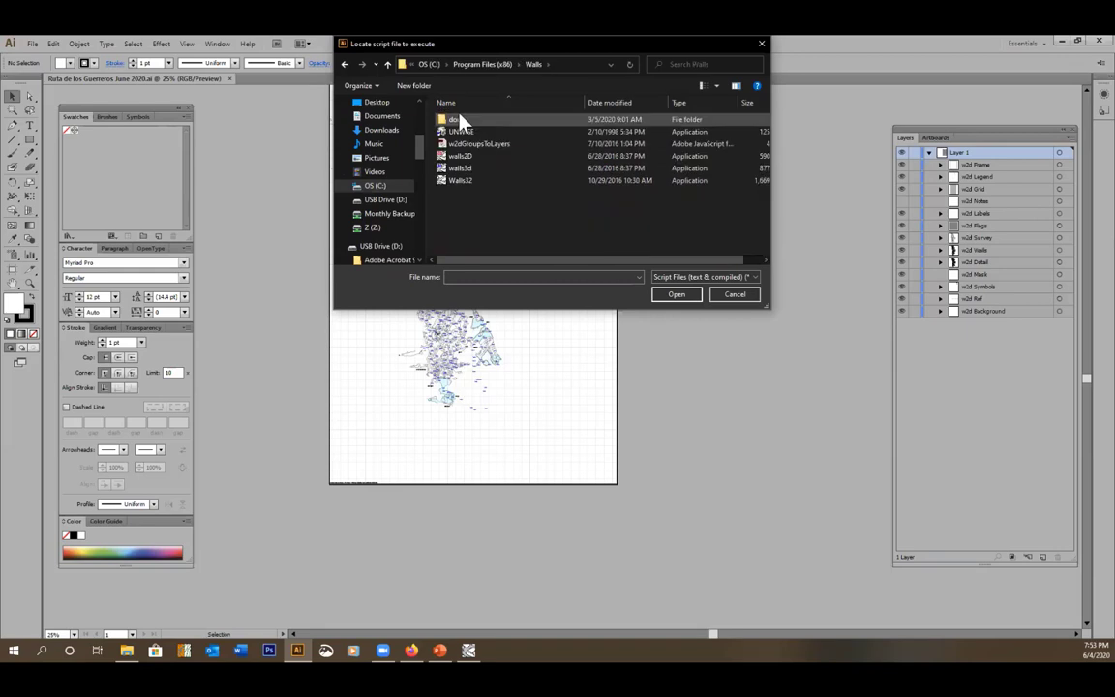
pyautogui.doubleClick(471, 141)
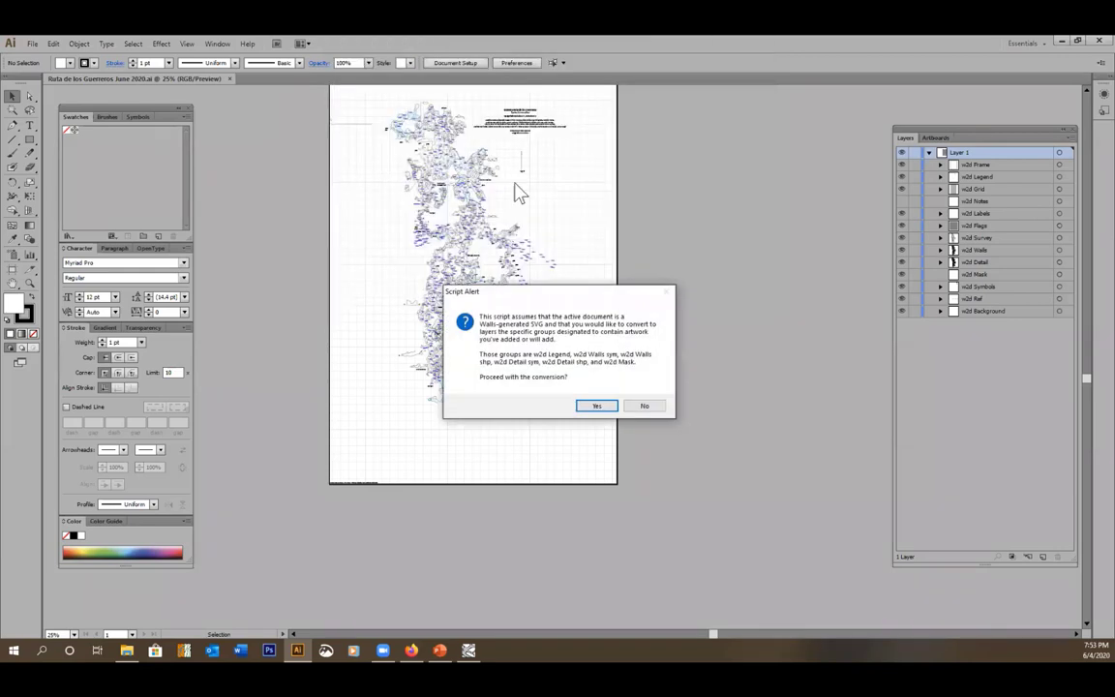
pyautogui.click(600, 407)
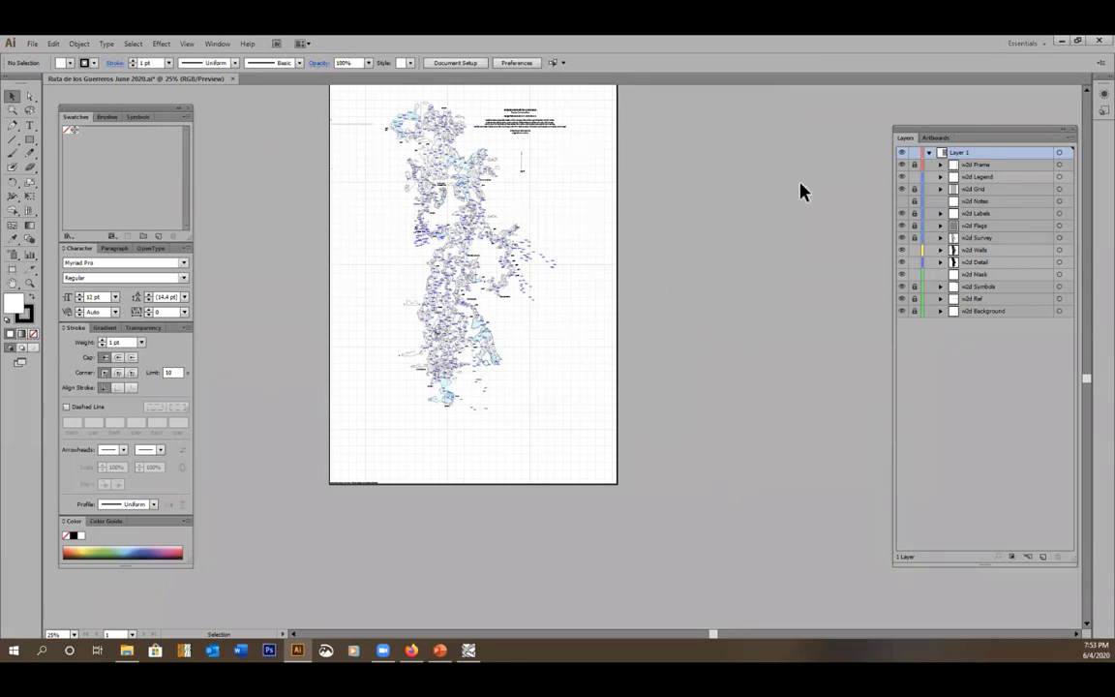
# Delete the w2d Symbols layer along with the symbol artwork it contains
pyautogui.click(1009, 287)
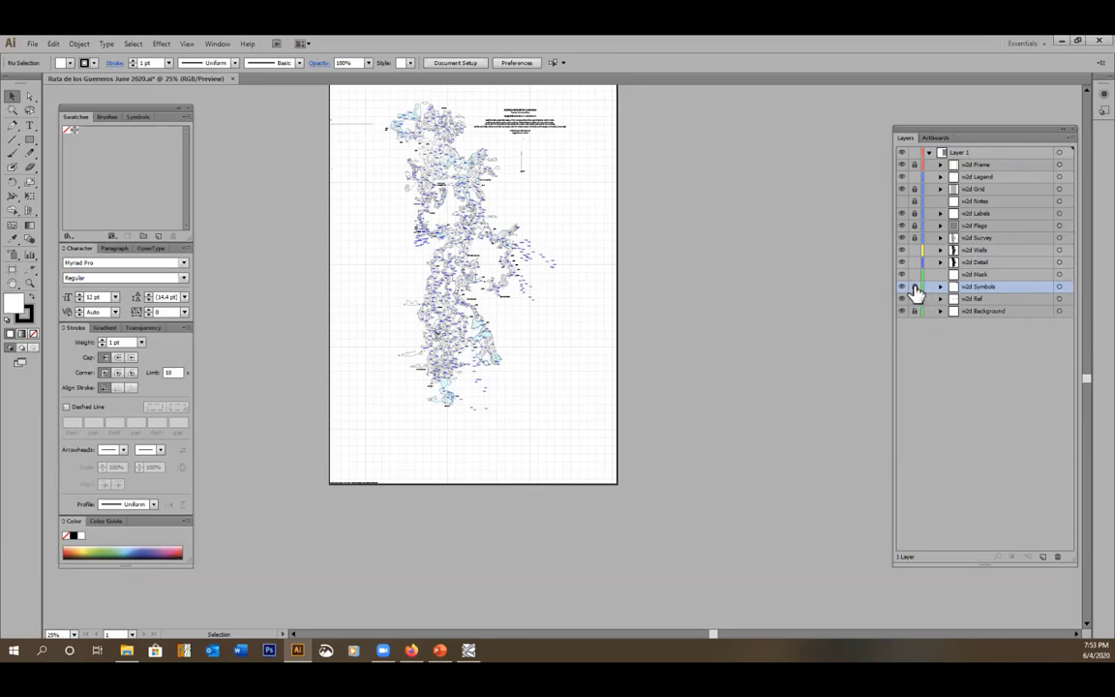
pyautogui.click(1059, 288)
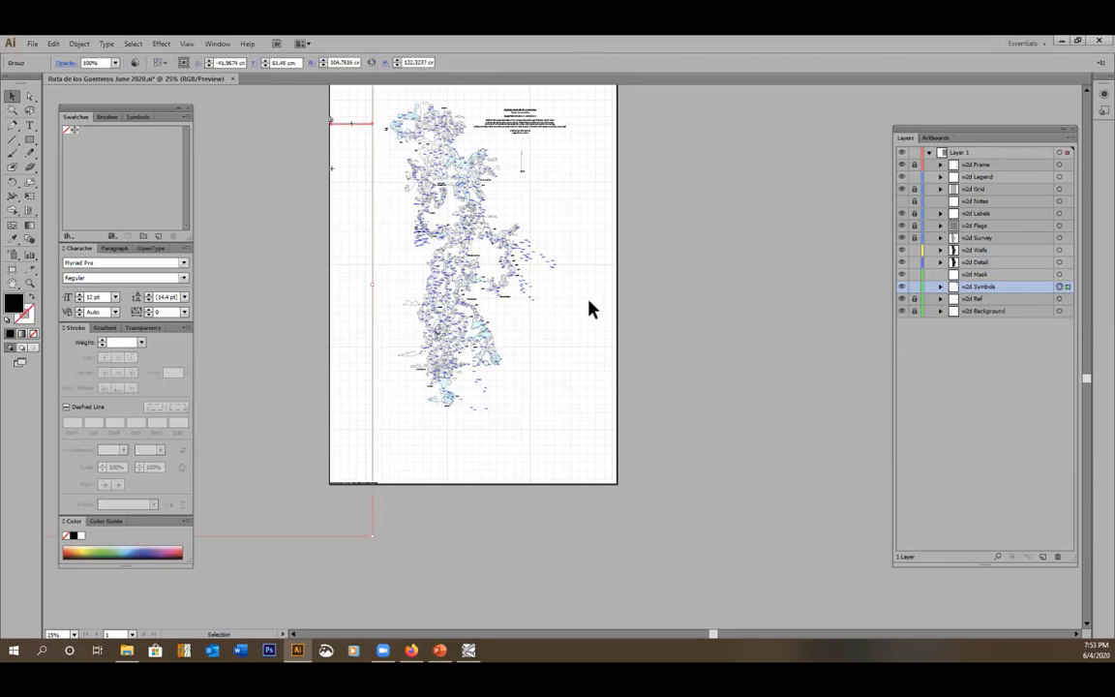
pyautogui.scroll(-1, 580, 331)
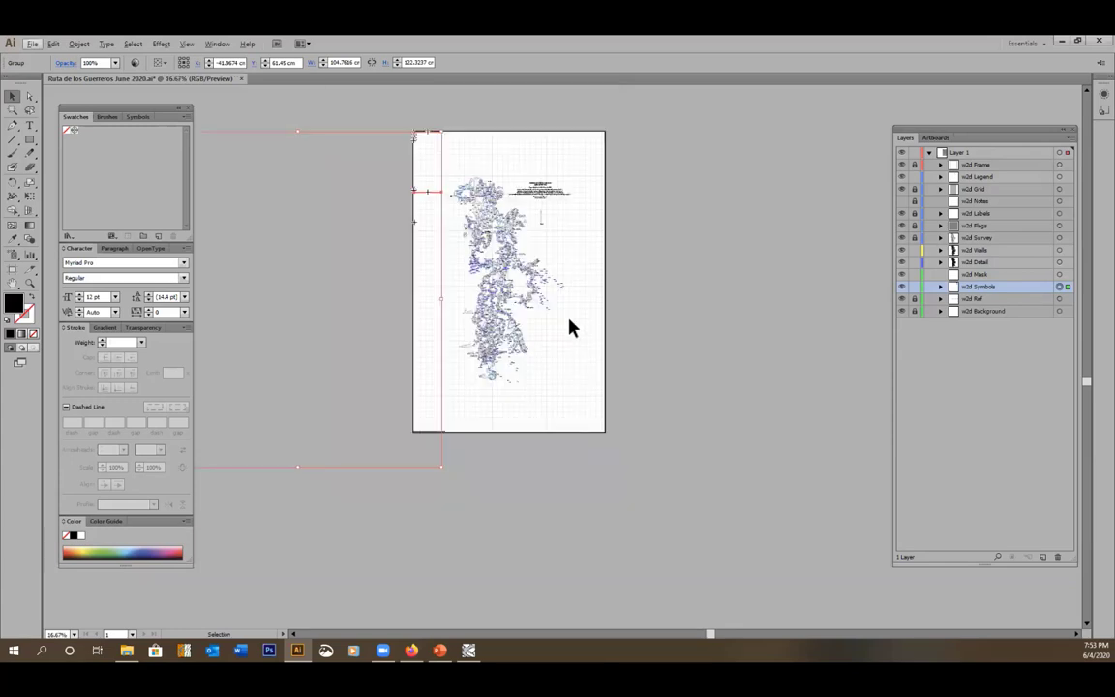
pyautogui.moveTo(384, 254); pyautogui.dragTo(609, 298)
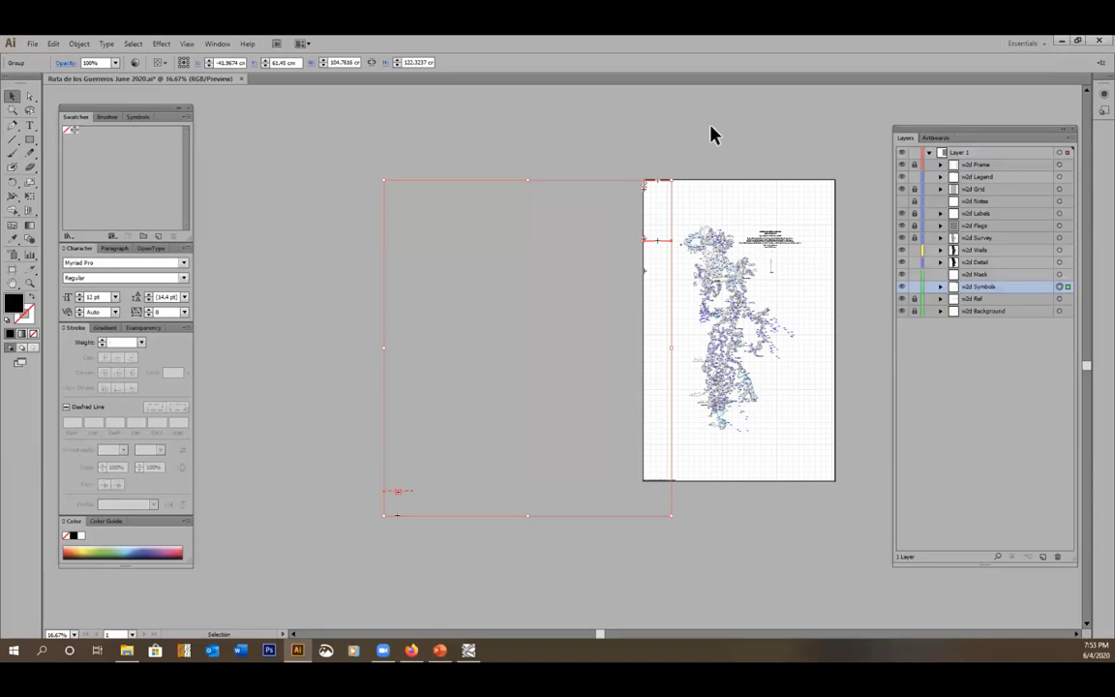
pyautogui.press('Delete')
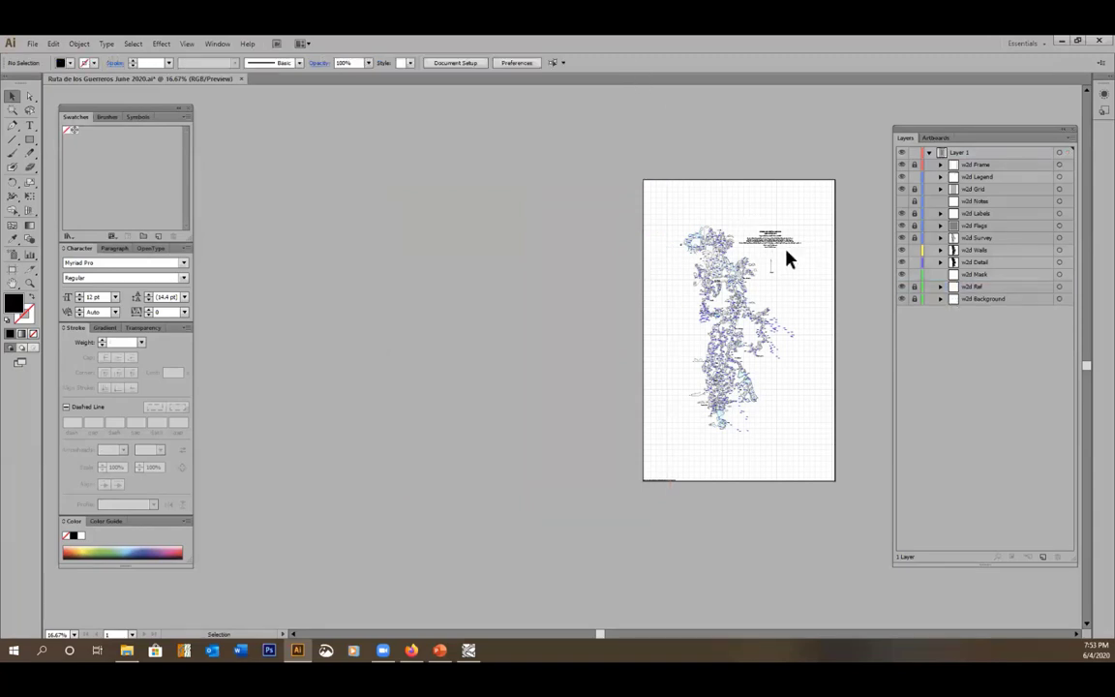
# Select the title and credits text group on the map and examine it up close
pyautogui.press('space')
pyautogui.moveTo(792, 259); pyautogui.dragTo(649, 282)
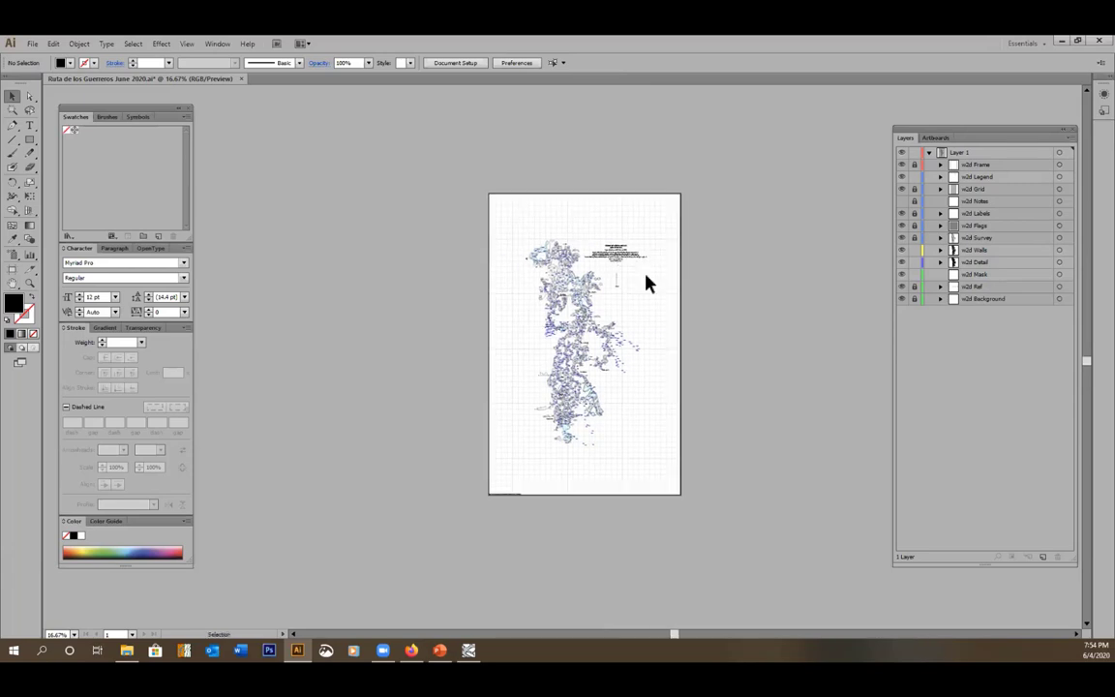
pyautogui.scroll(3, 648, 283)
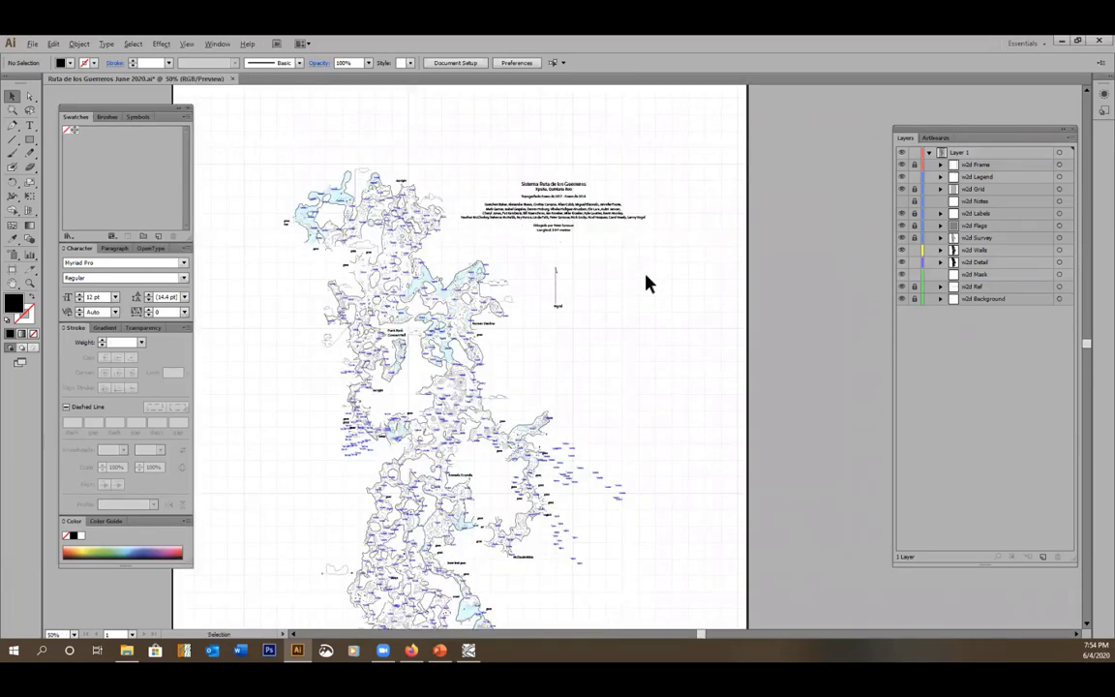
pyautogui.scroll(1, 648, 283)
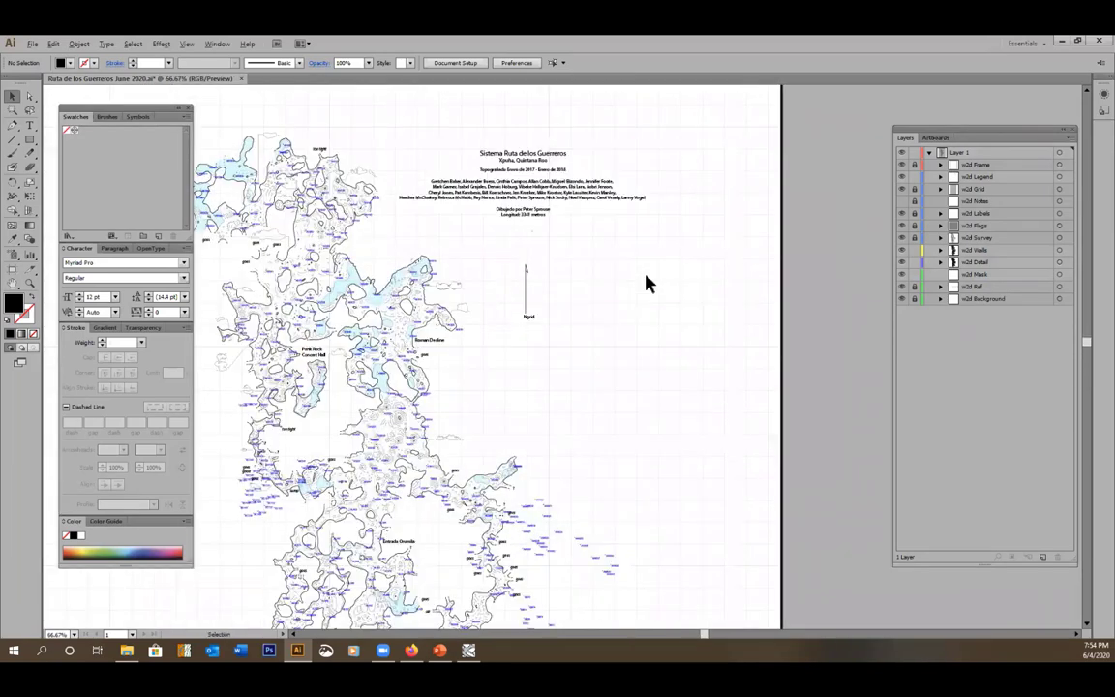
pyautogui.scroll(-1, 649, 283)
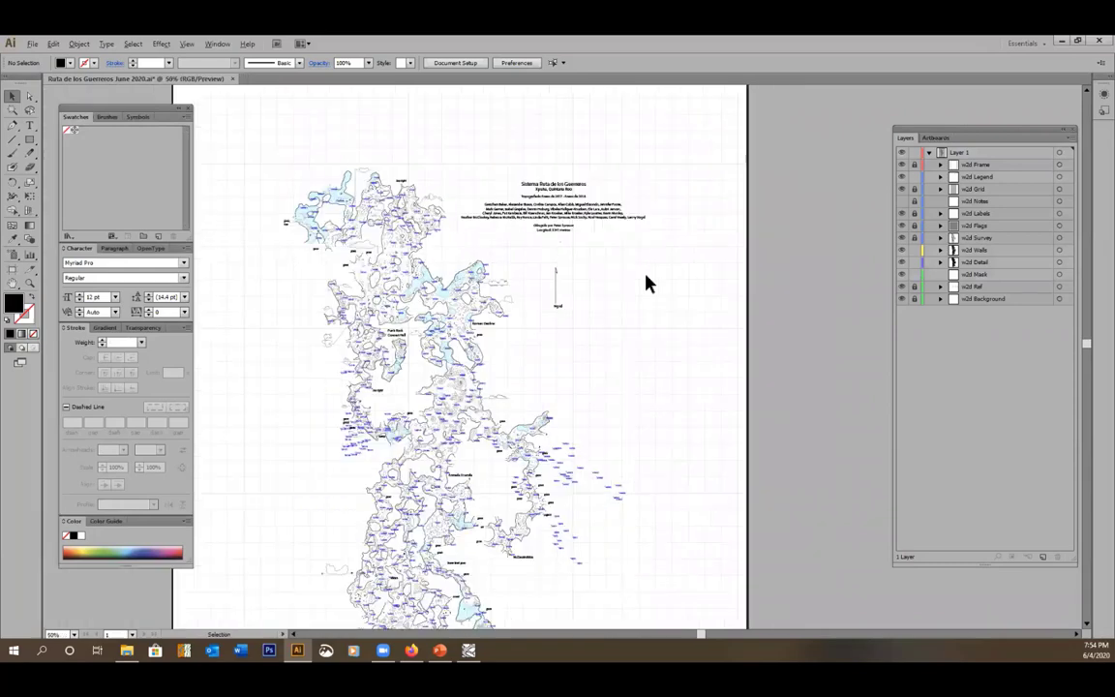
pyautogui.click(590, 217)
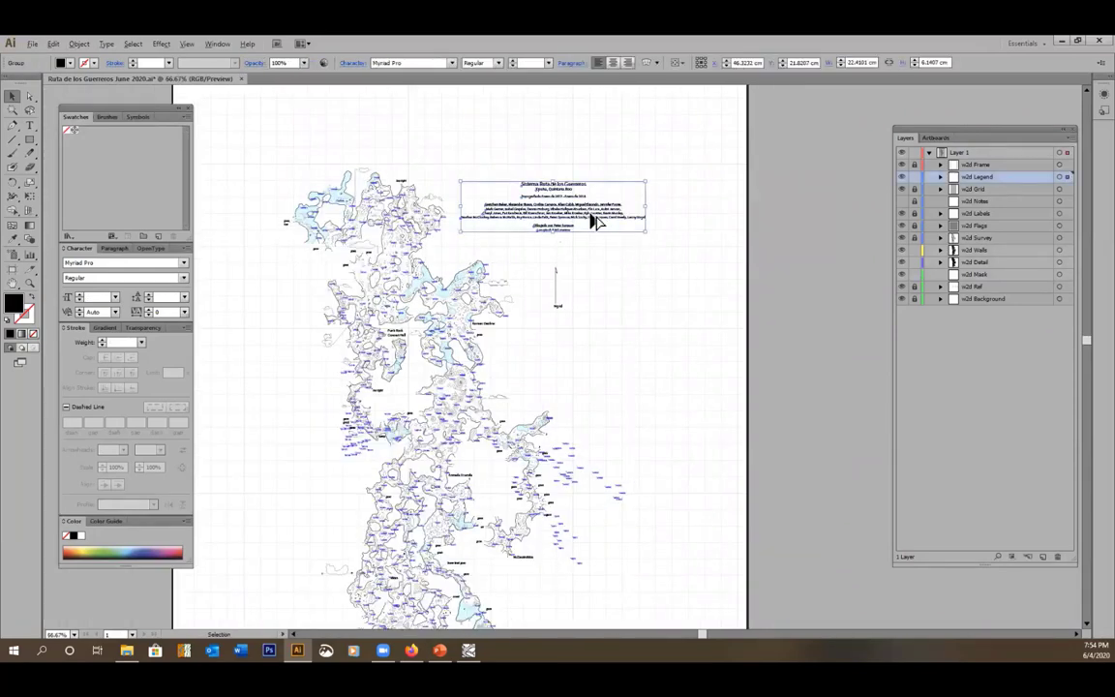
pyautogui.scroll(3, 593, 219)
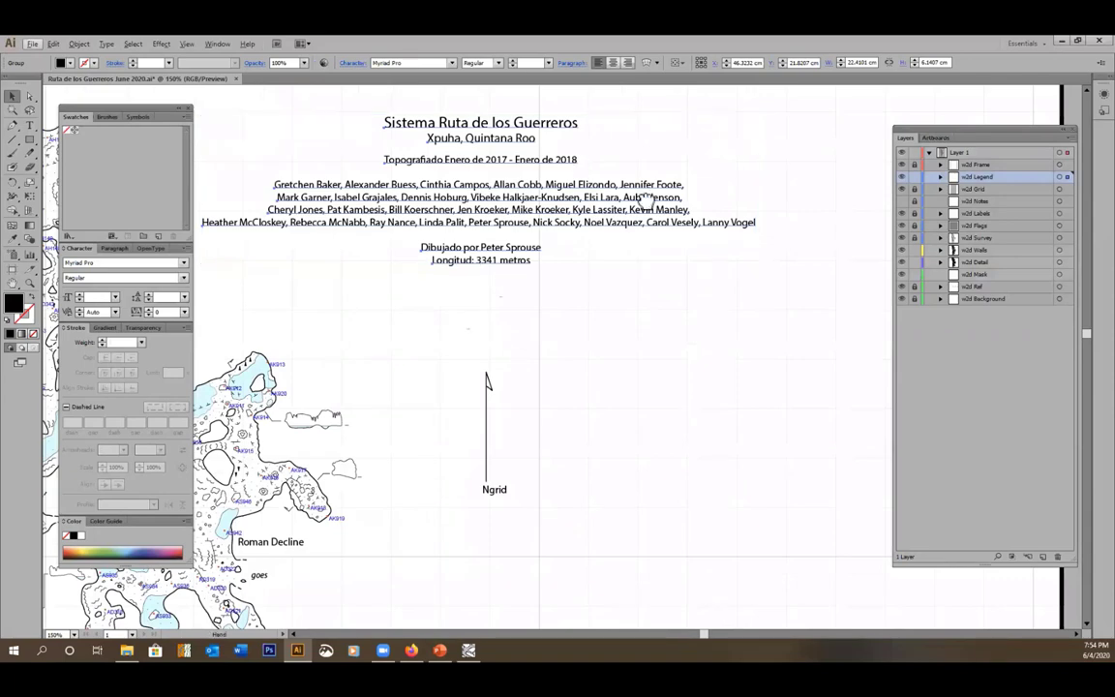
pyautogui.moveTo(578, 159); pyautogui.dragTo(683, 225)
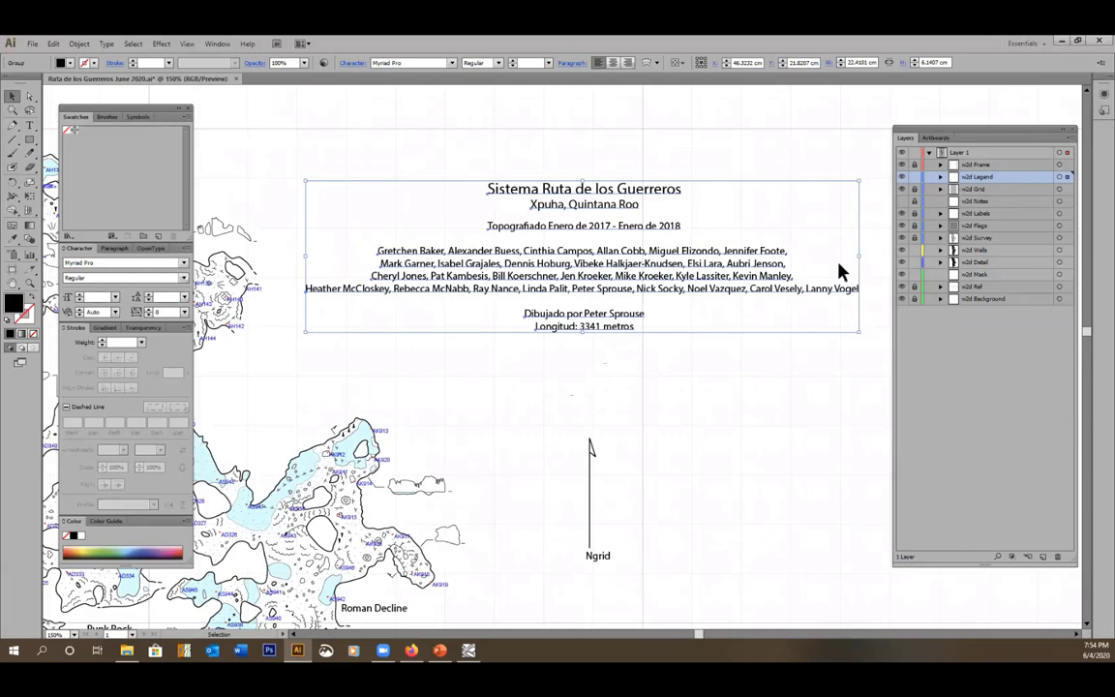
# Toggle the w2d Legend layer's visibility off and on to check which artwork it contains
pyautogui.click(901, 177)
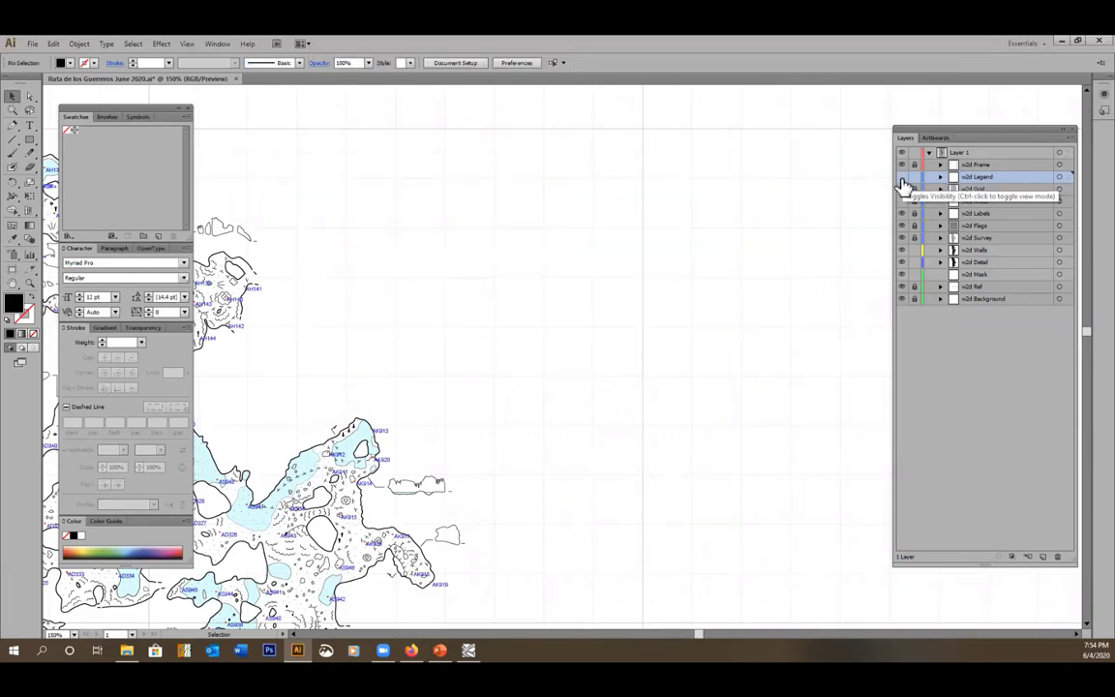
pyautogui.click(901, 179)
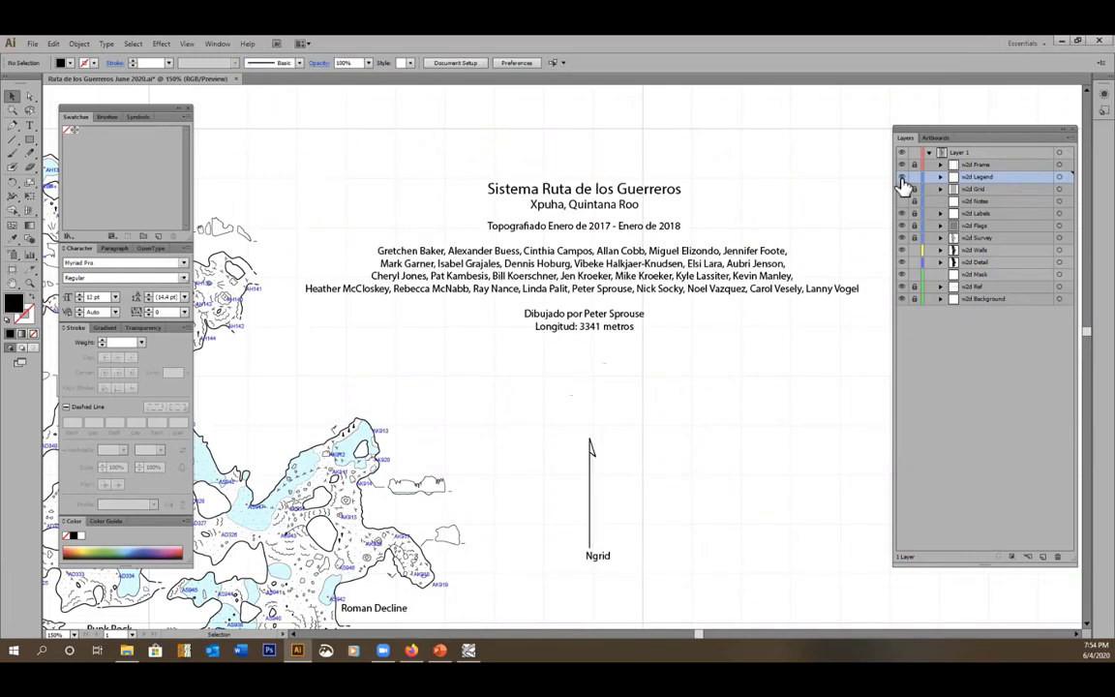
pyautogui.click(901, 178)
pyautogui.click(901, 178)
# Try to add another surveyor's name with a line break at the end of the first credits line, and undo the edit
pyautogui.click(634, 259)
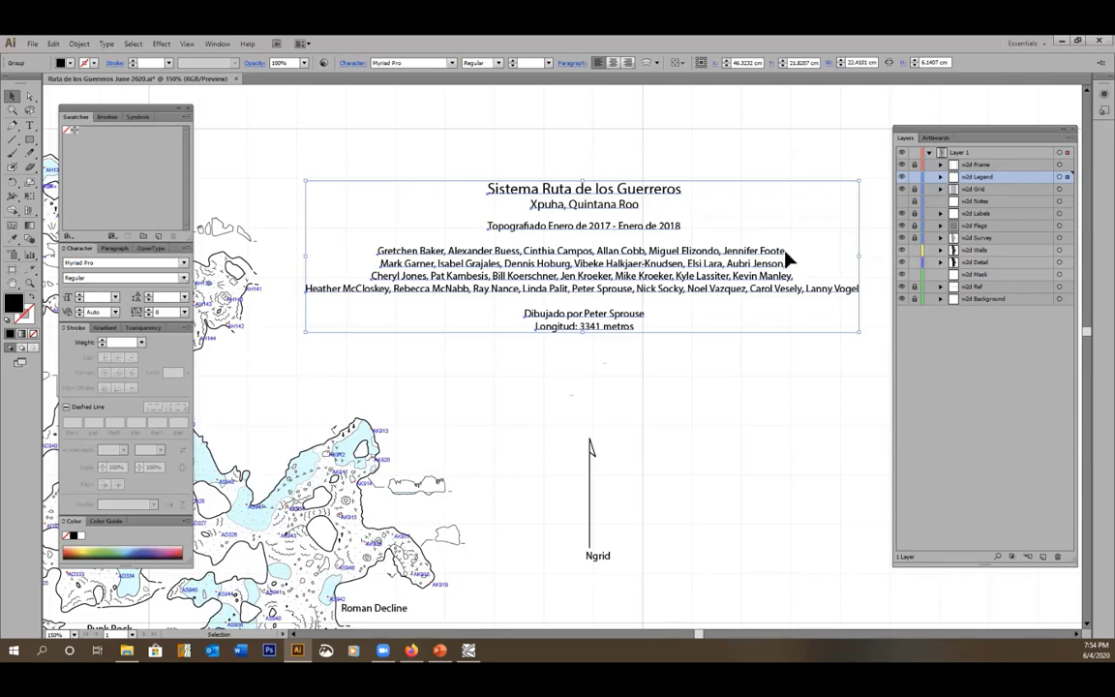
pyautogui.click(29, 123)
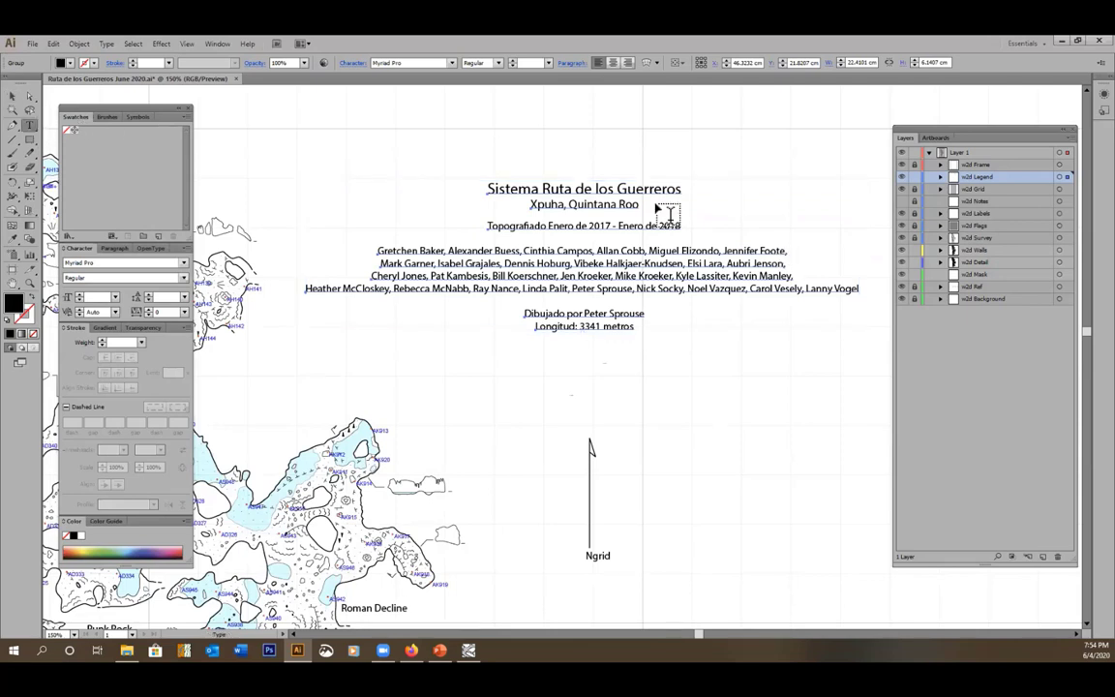
pyautogui.click(787, 251)
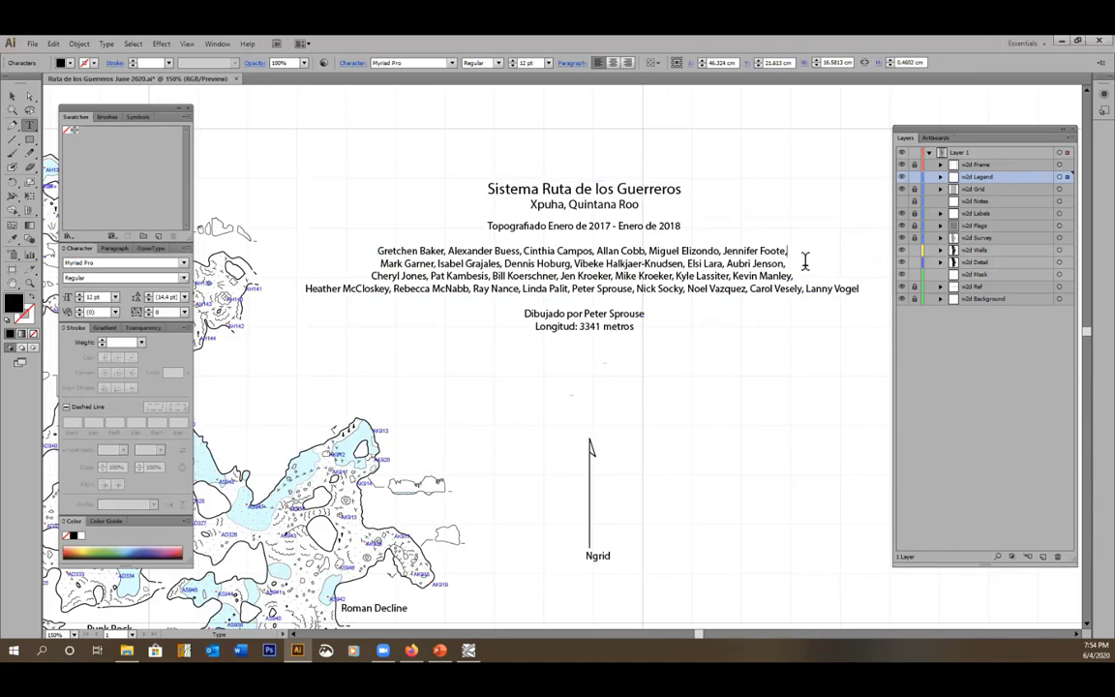
pyautogui.write('Mike Futrell')
pyautogui.hotkey('ctrl', 'Left')
pyautogui.hotkey('ctrl', 'Left')
pyautogui.press('Return')
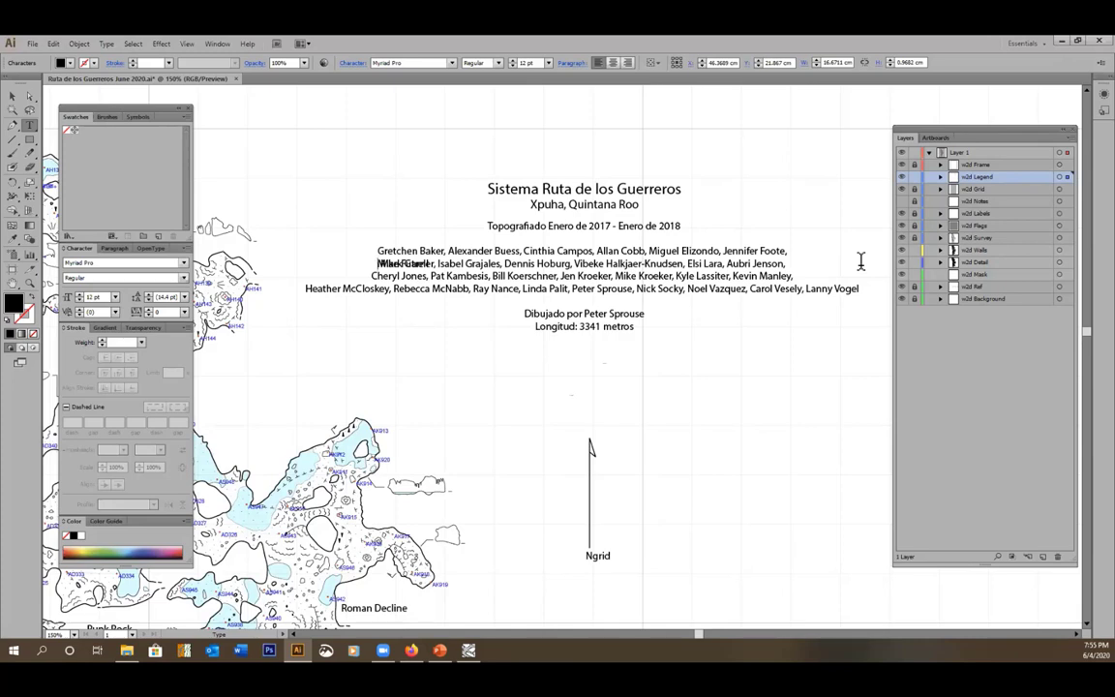
pyautogui.press('Escape')
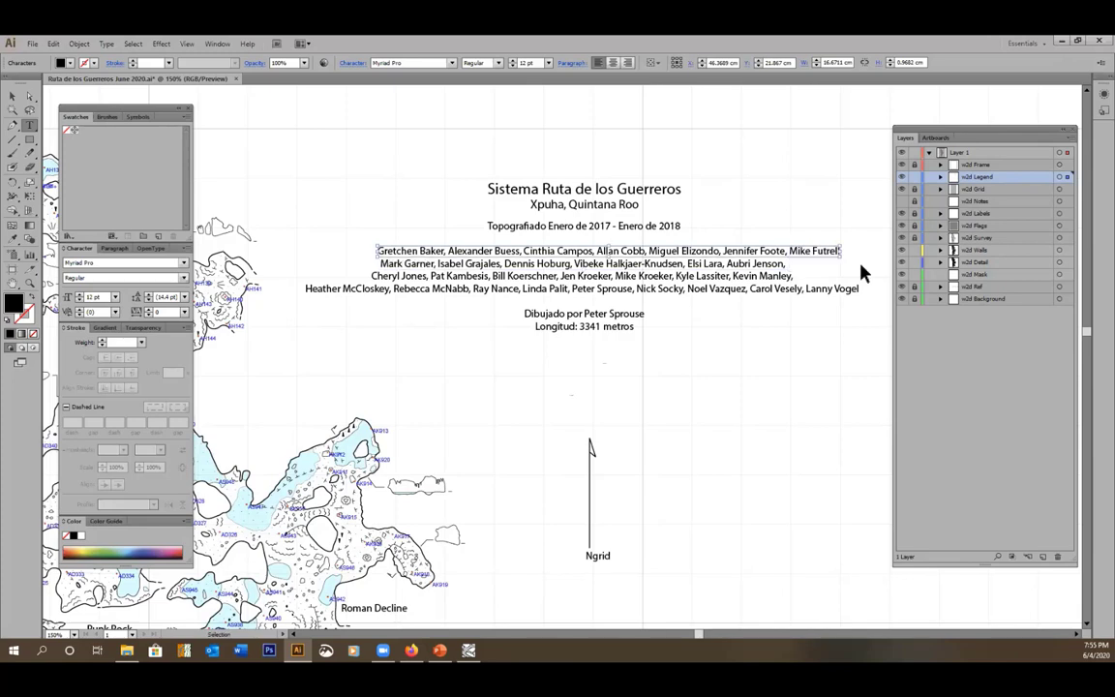
pyautogui.hotkey('ctrl', 'z')
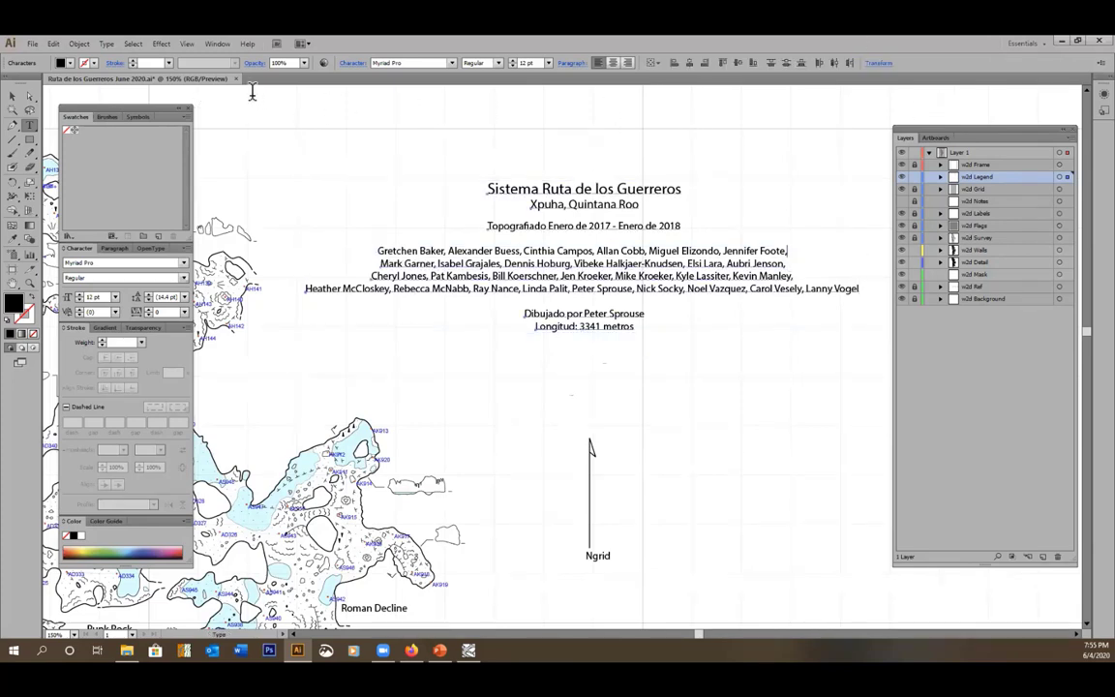
# Open the recent file Ruta de los Guerreros March 2018 copy.svgz and select the artwork of its w2d Legend layer
pyautogui.click(32, 43)
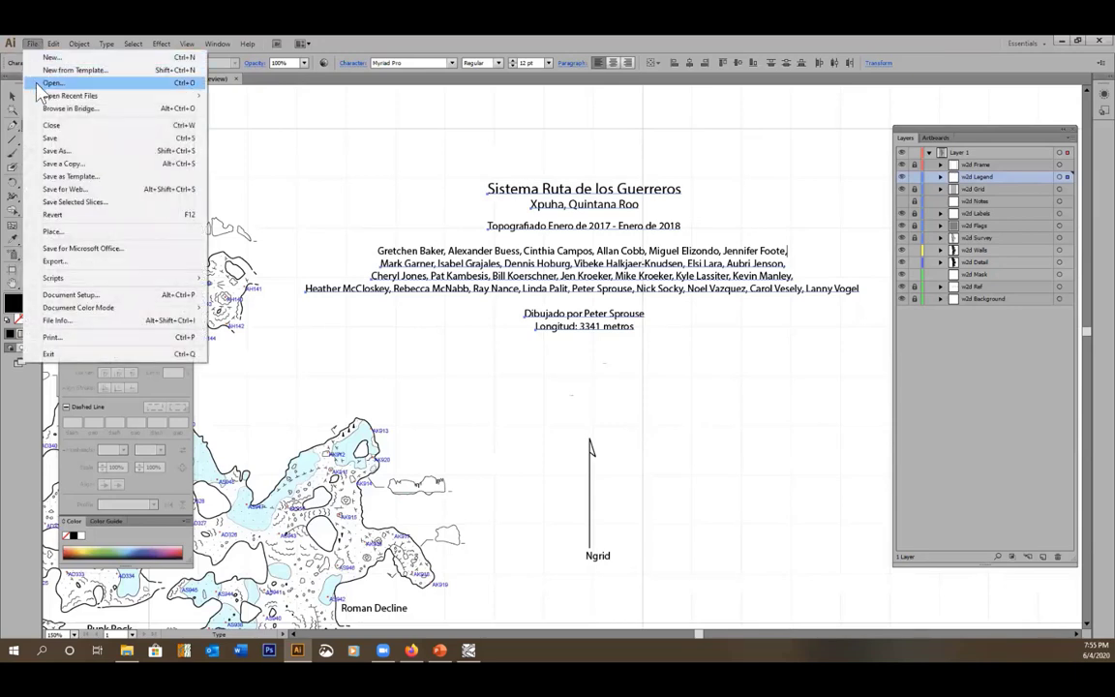
pyautogui.moveTo(165, 95)
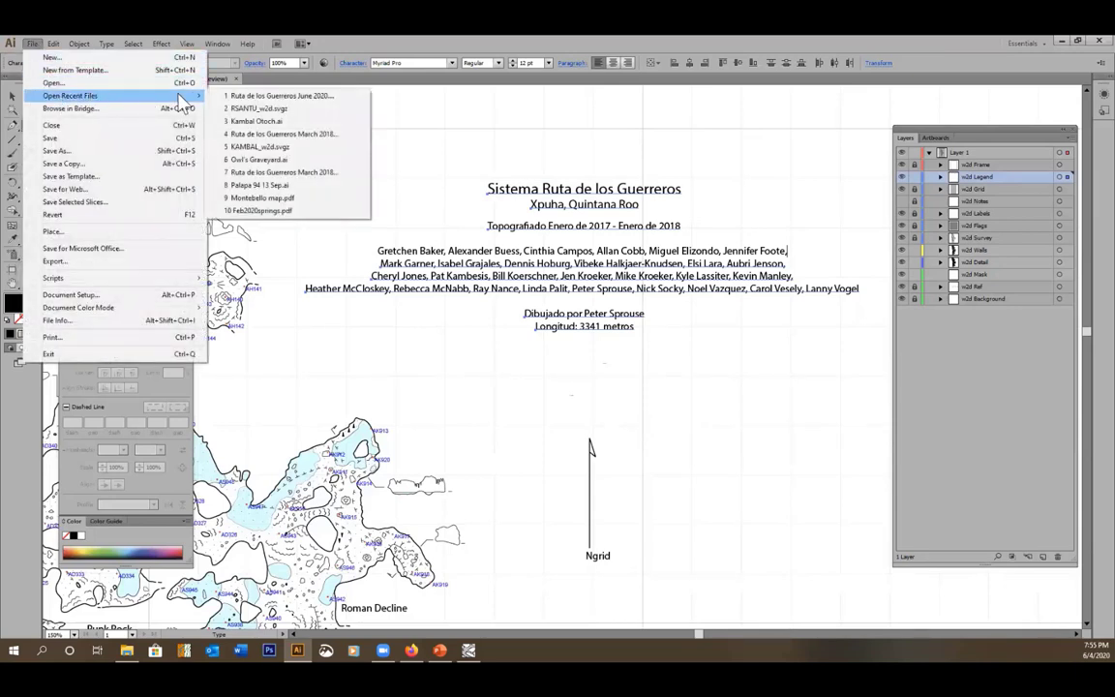
pyautogui.click(308, 136)
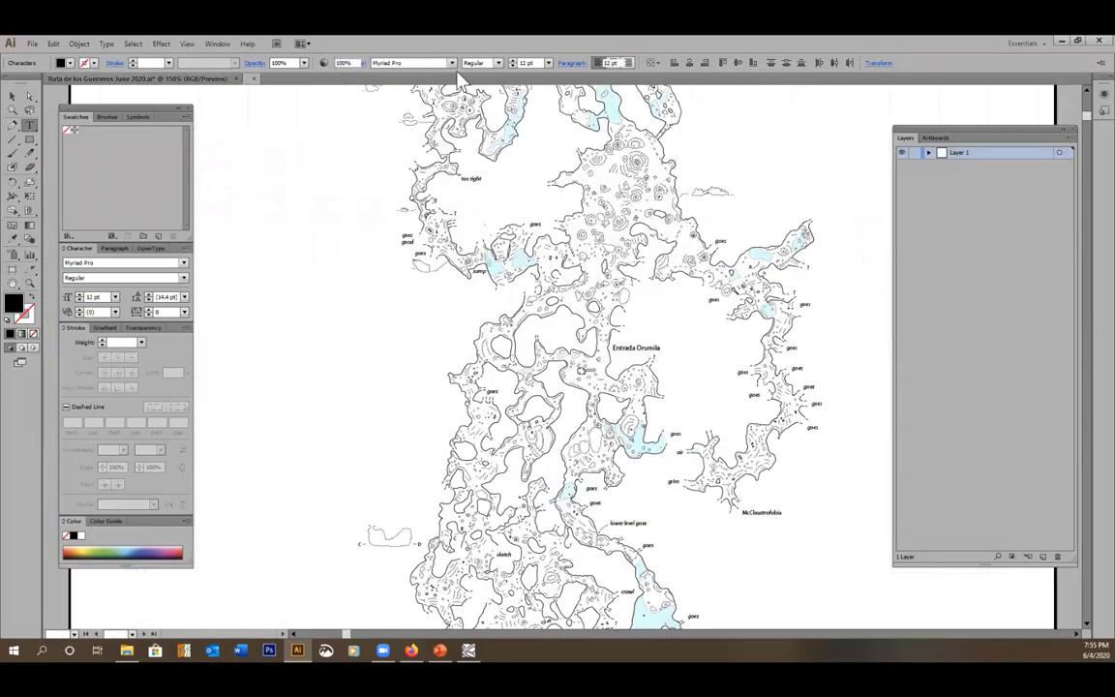
pyautogui.click(929, 153)
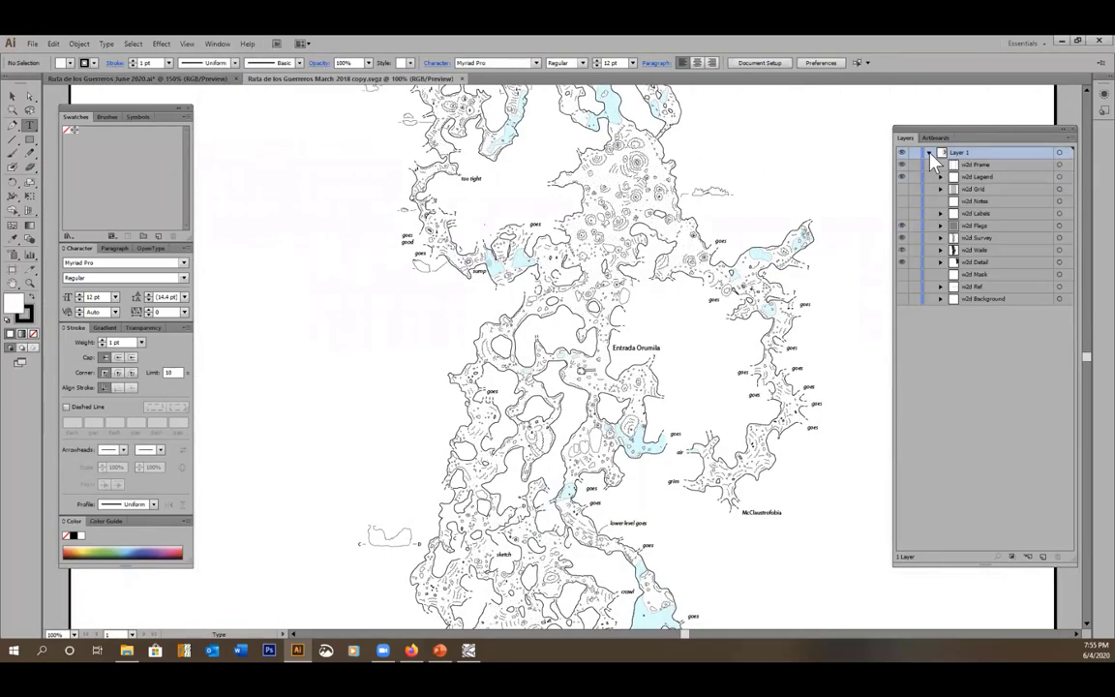
pyautogui.click(1059, 178)
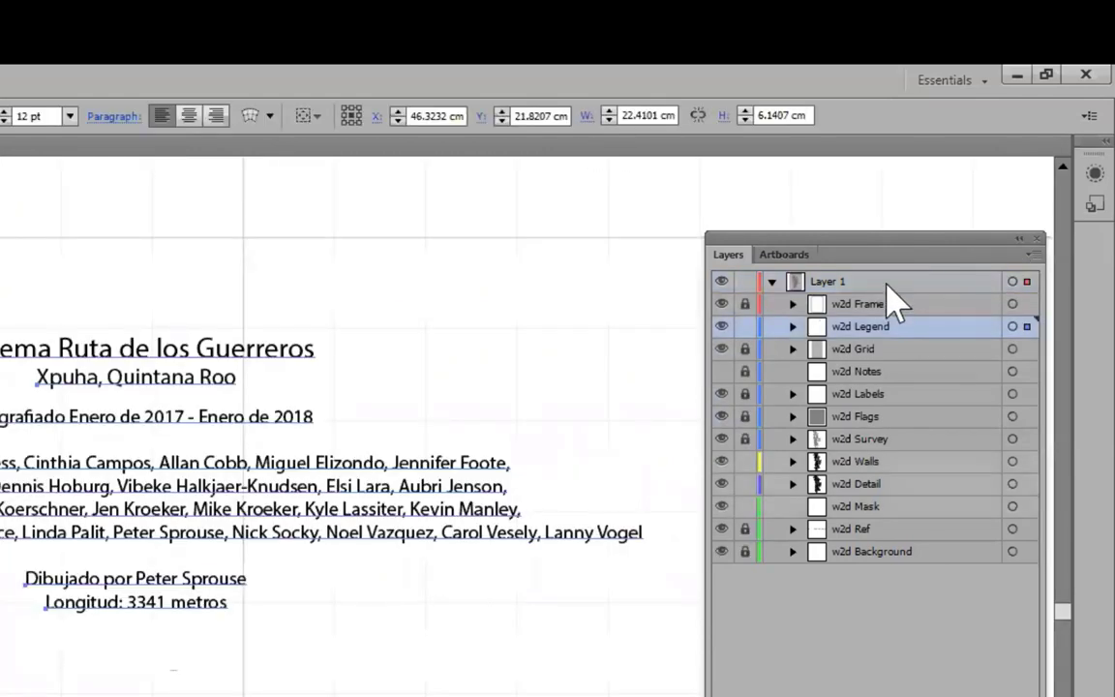
# Create a sublayer named temp in Layer 1 and paste the legend artwork copied from the March 2018 file into it
pyautogui.click(1035, 255)
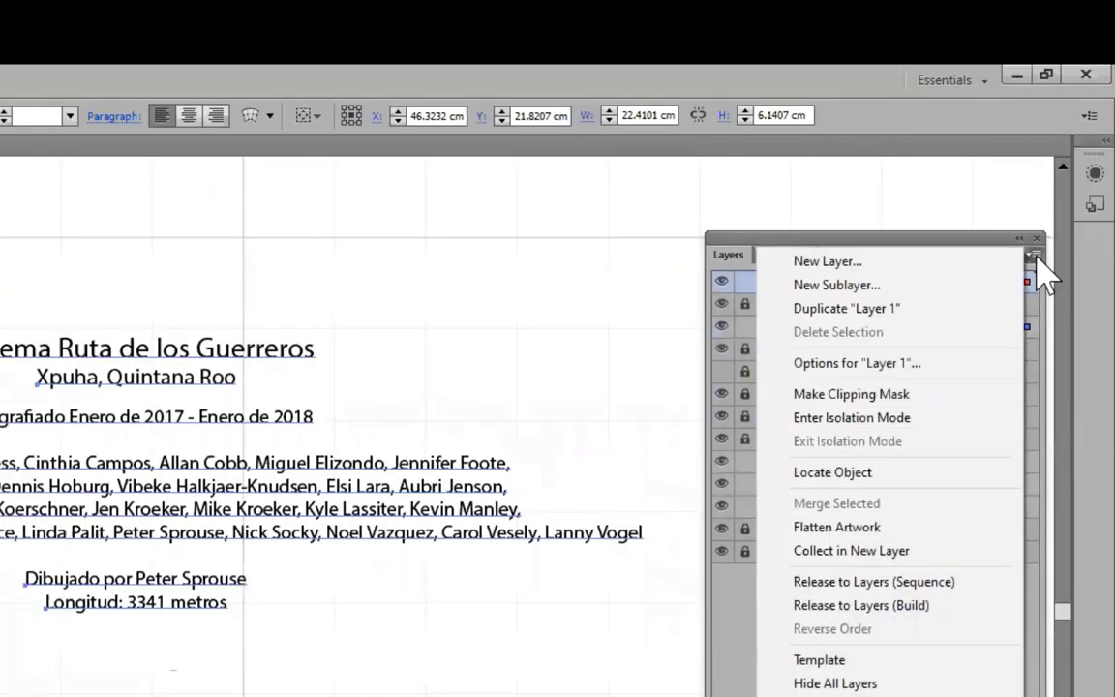
pyautogui.click(874, 284)
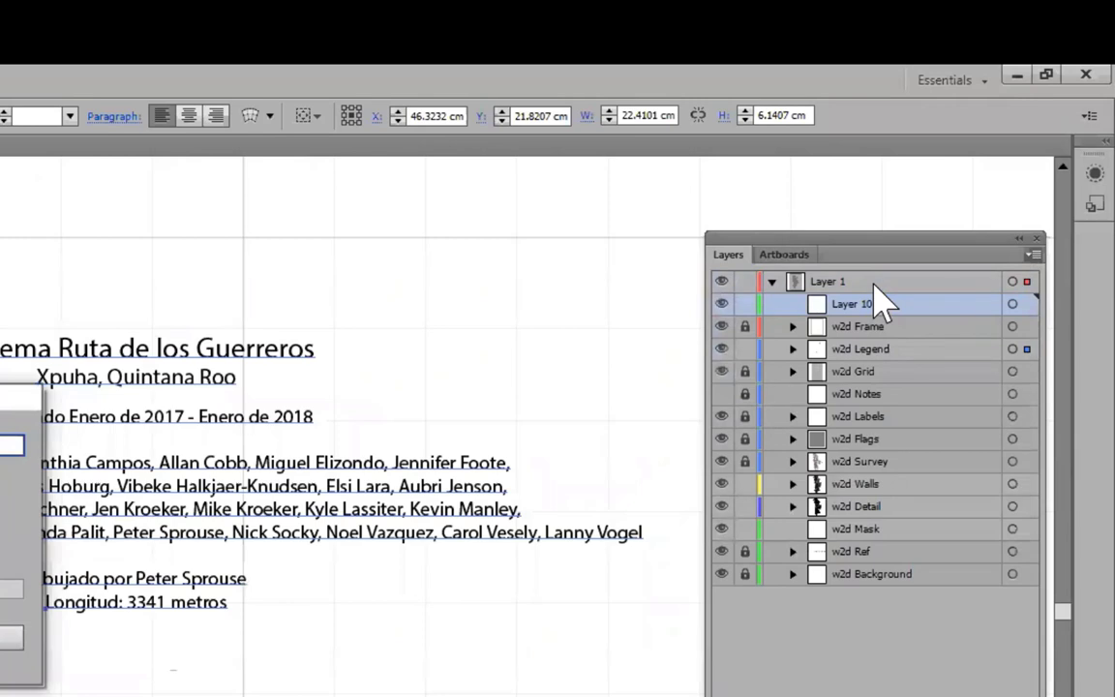
pyautogui.press('Return')
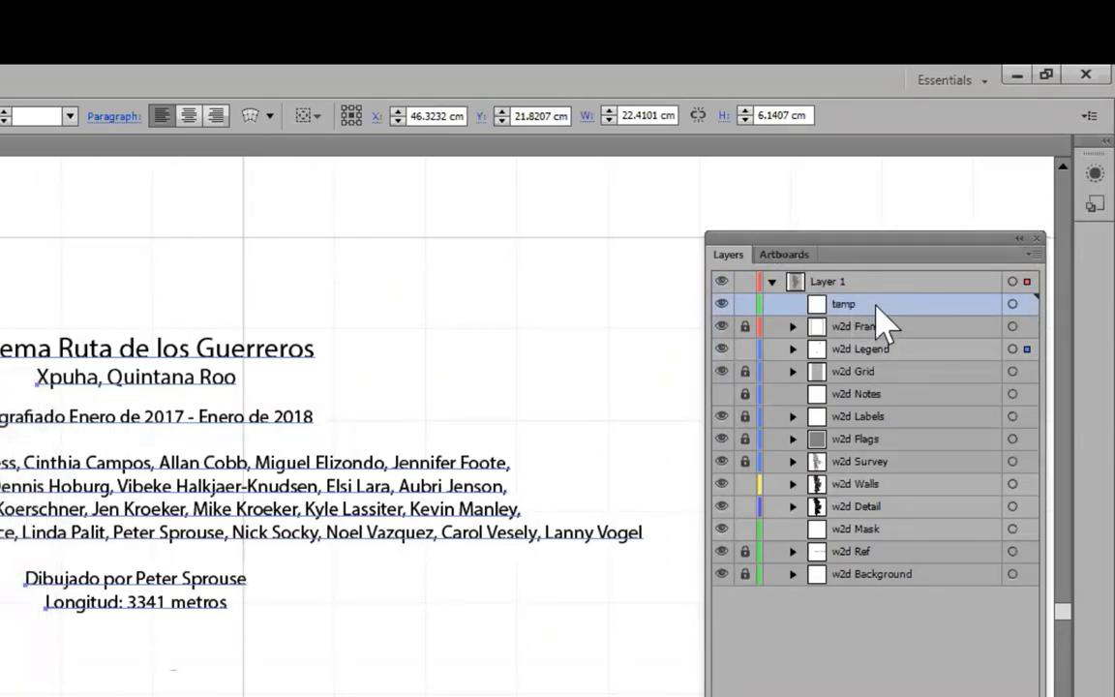
pyautogui.hotkey('ctrl', 'x')
pyautogui.hotkey('ctrl', 'f')
pyautogui.hotkey('ctrl', 'shift', 'a')
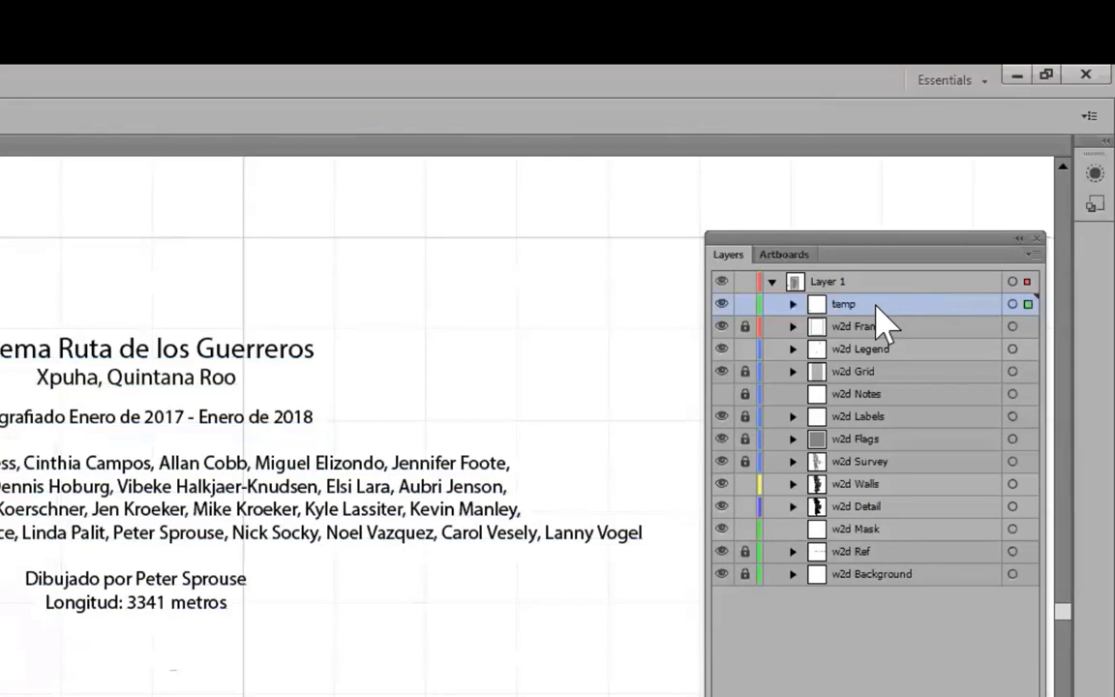
# Move the pasted legend artwork onto the map so its title and credits line up with the existing legend text
pyautogui.hotkey('ctrl', '0')
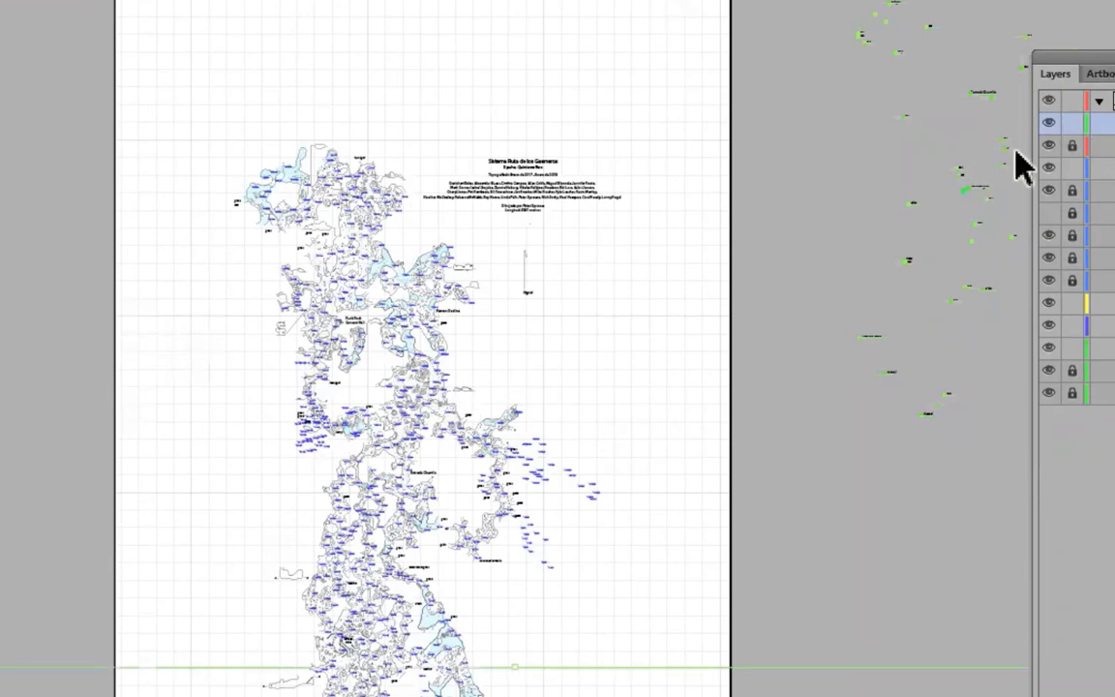
pyautogui.moveTo(978, 198); pyautogui.dragTo(411, 572)
pyautogui.scroll(1, 456, 295)
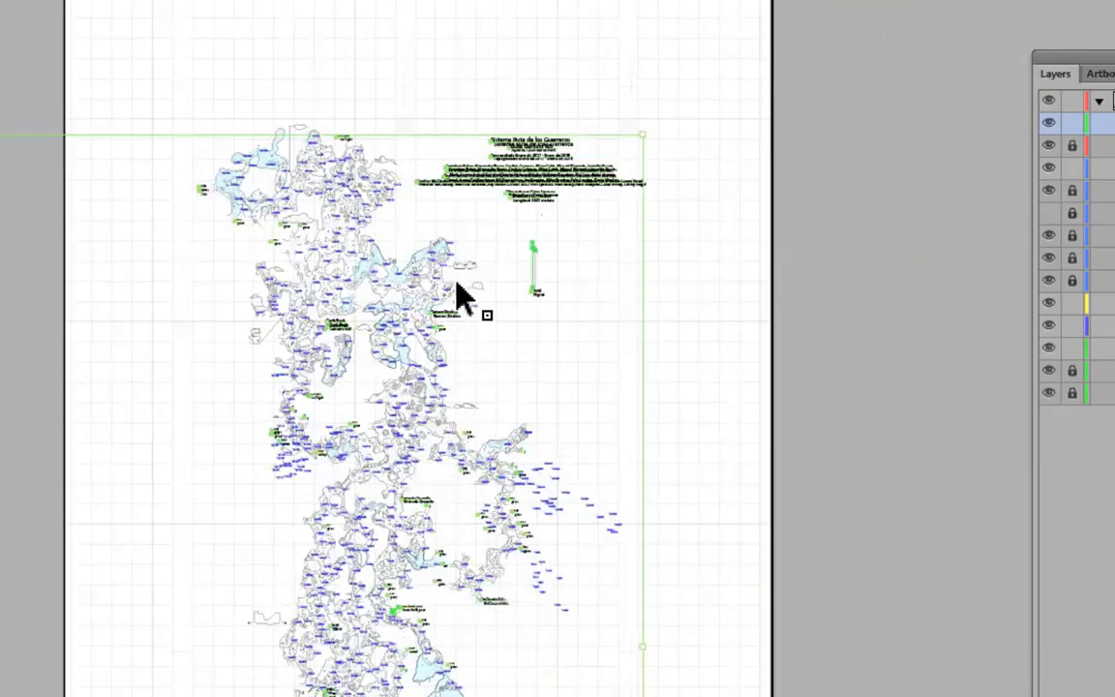
pyautogui.scroll(4, 456, 281)
pyautogui.press('space')
pyautogui.moveTo(914, 72); pyautogui.dragTo(791, 695)
pyautogui.moveTo(595, 303); pyautogui.dragTo(613, 324)
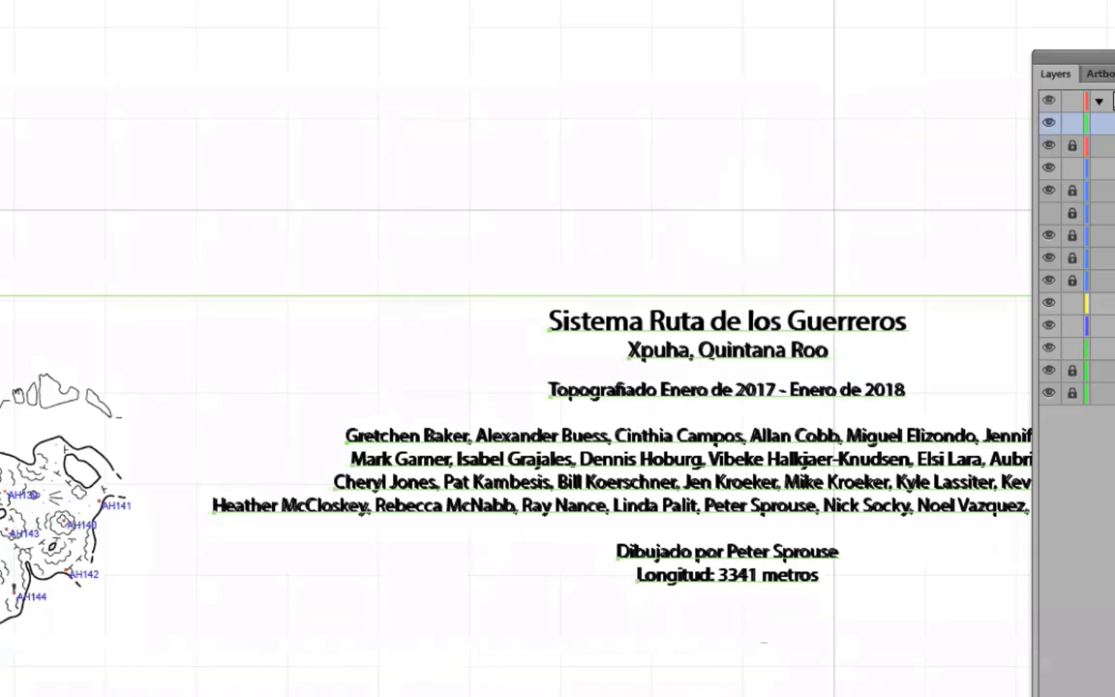
# Select the old artwork on the w2d Legend layer and delete it
pyautogui.click(1108, 169)
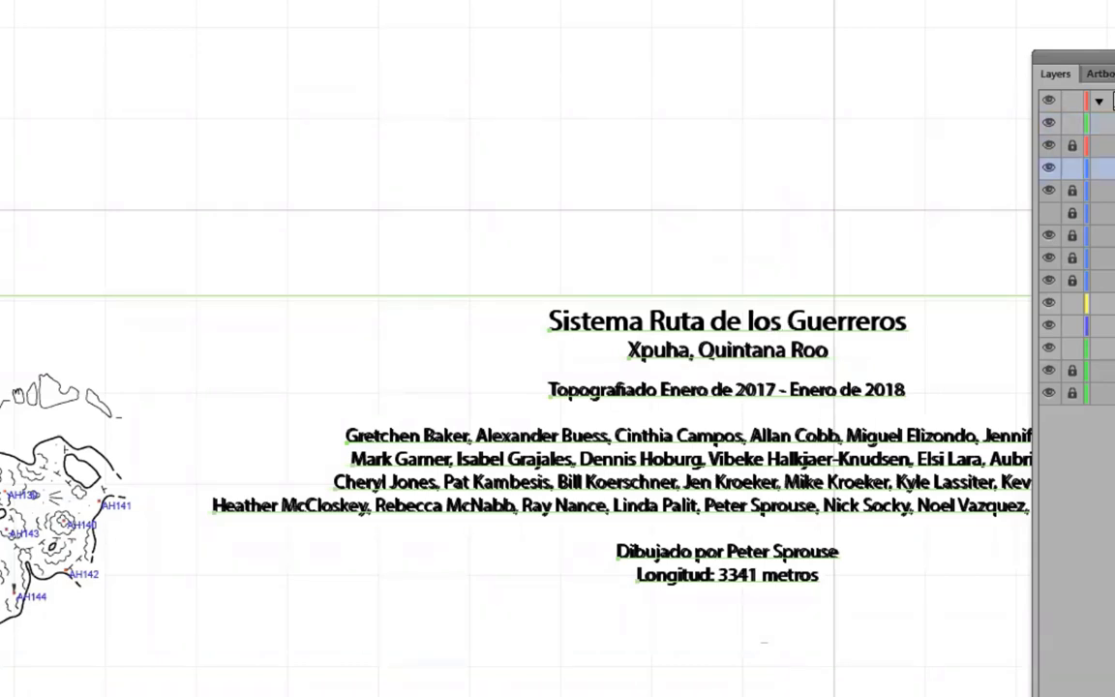
pyautogui.moveTo(1111, 123); pyautogui.dragTo(1111, 169)
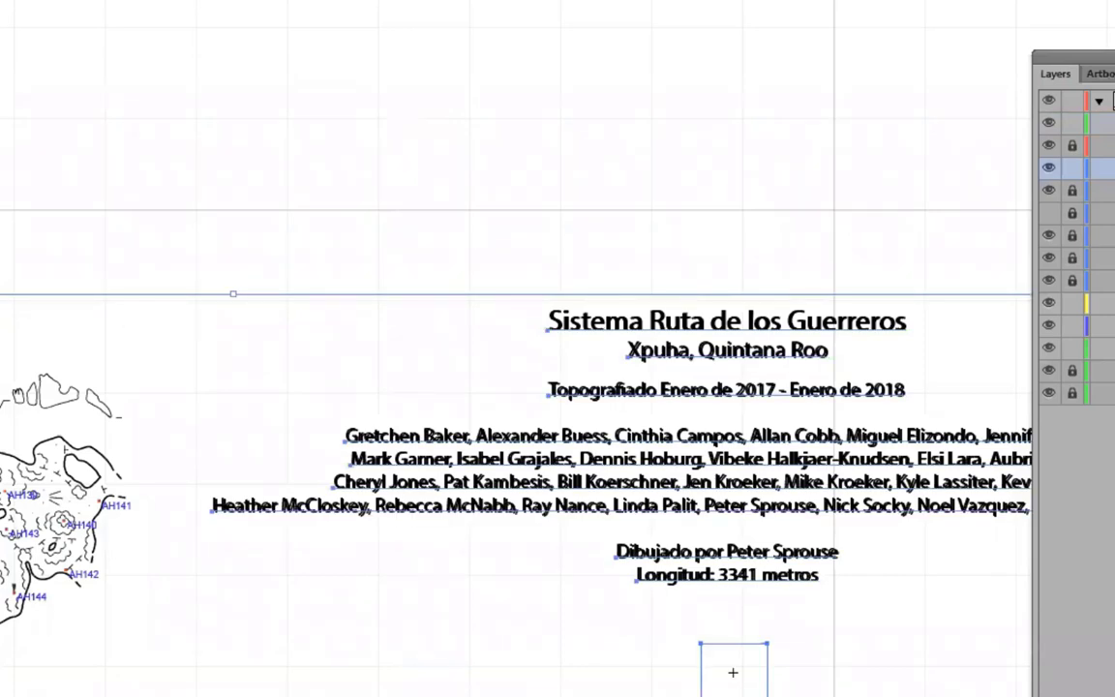
pyautogui.press('Delete')
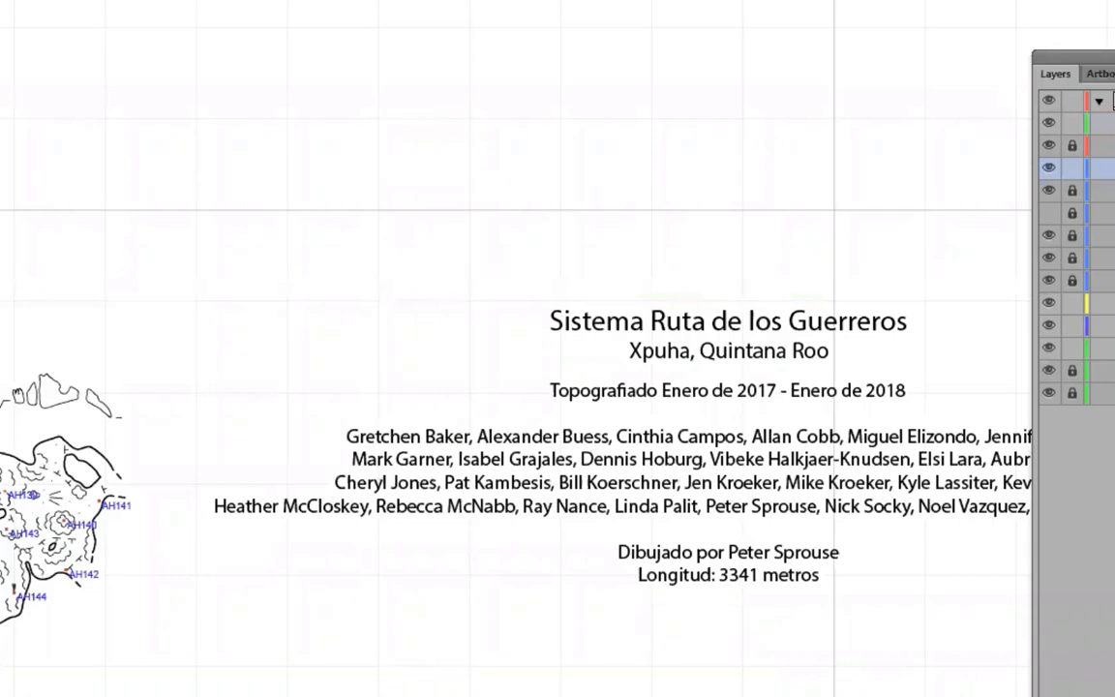
# Move the temp layer's artwork into the w2d Legend layer and delete the emptied temp layer
pyautogui.click(1111, 122)
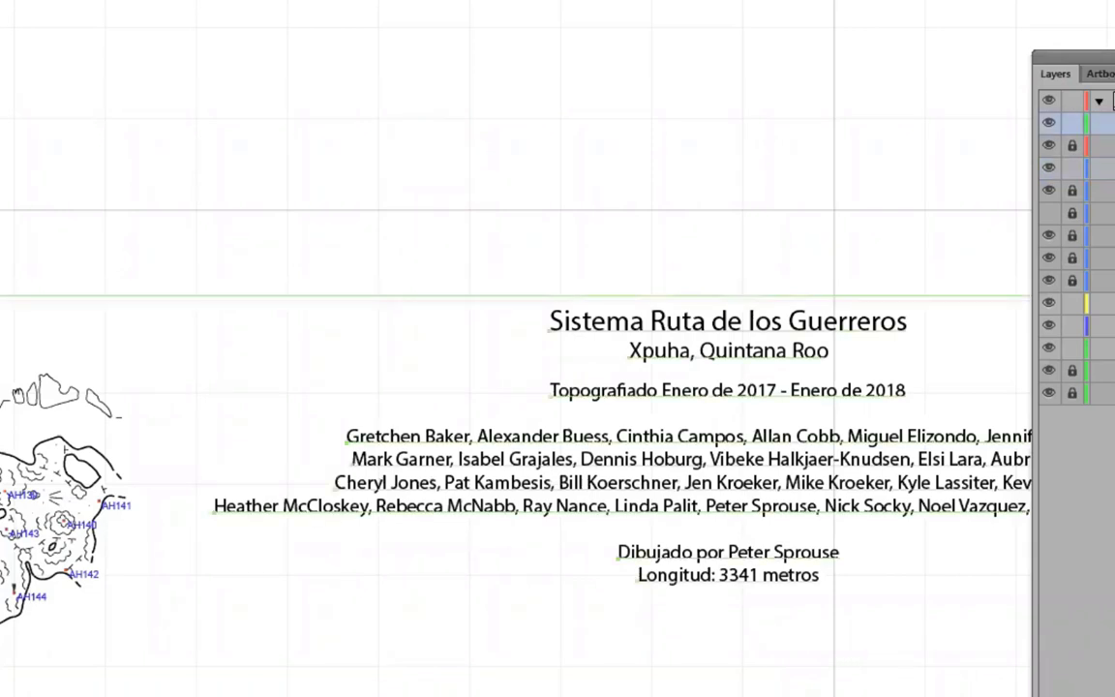
pyautogui.moveTo(1111, 123); pyautogui.dragTo(1111, 169)
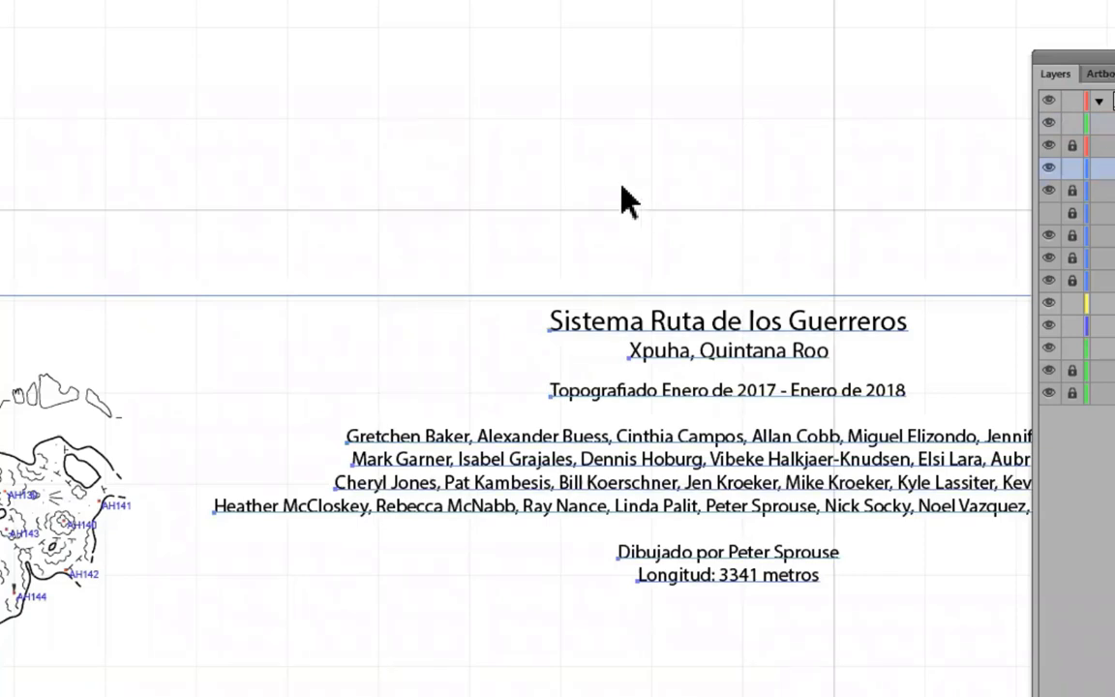
pyautogui.click(1111, 123)
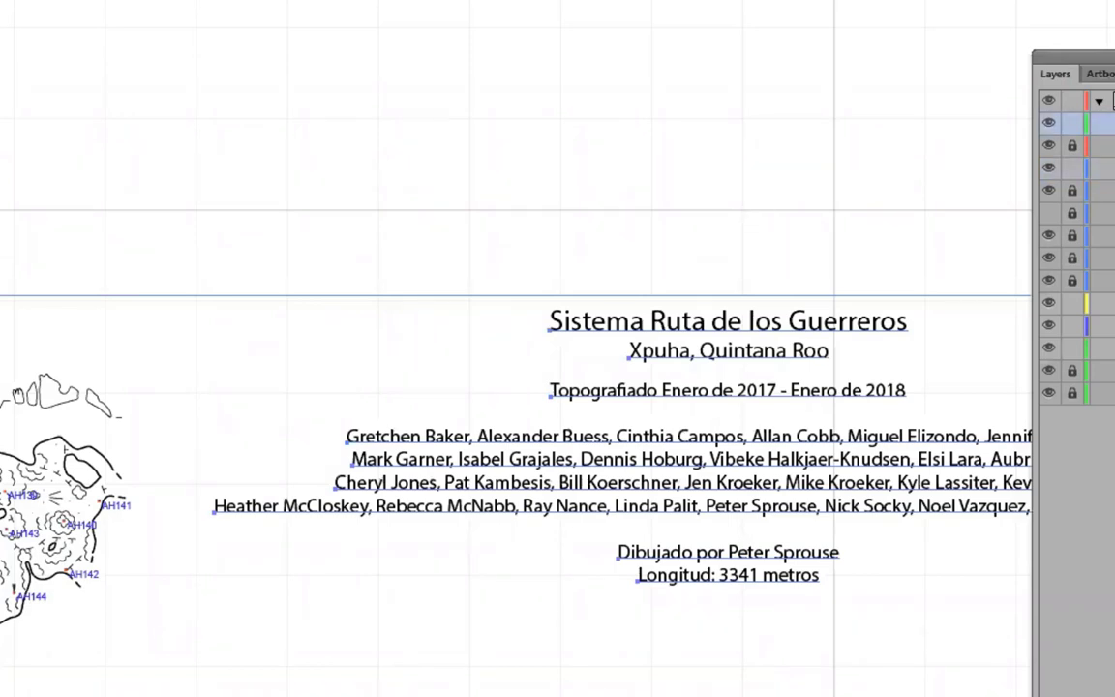
pyautogui.click(1114, 74)
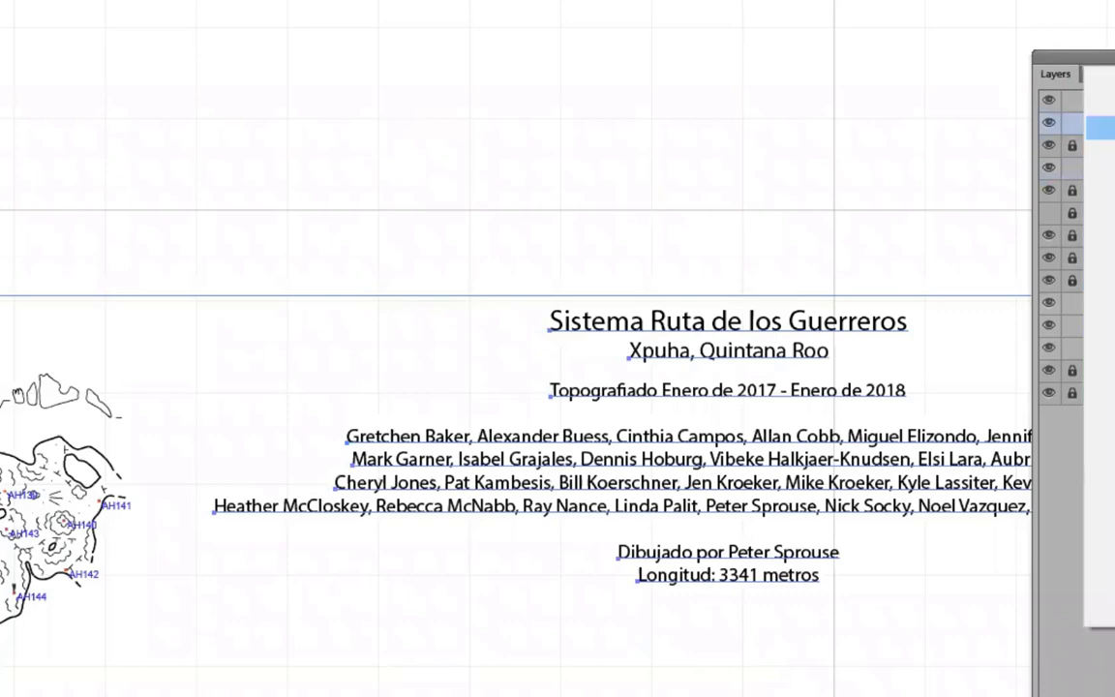
pyautogui.click(1111, 333)
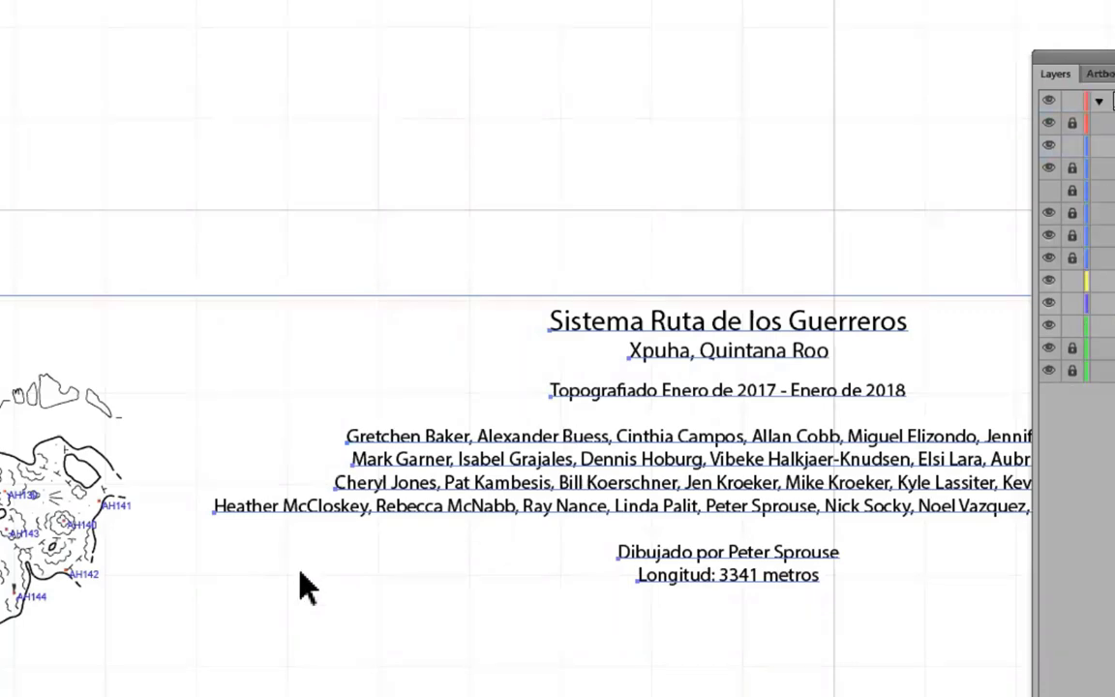
pyautogui.click(310, 592)
# Create a new top-level layer named Scans and place it below Layer 1
pyautogui.scroll(-3, 309, 592)
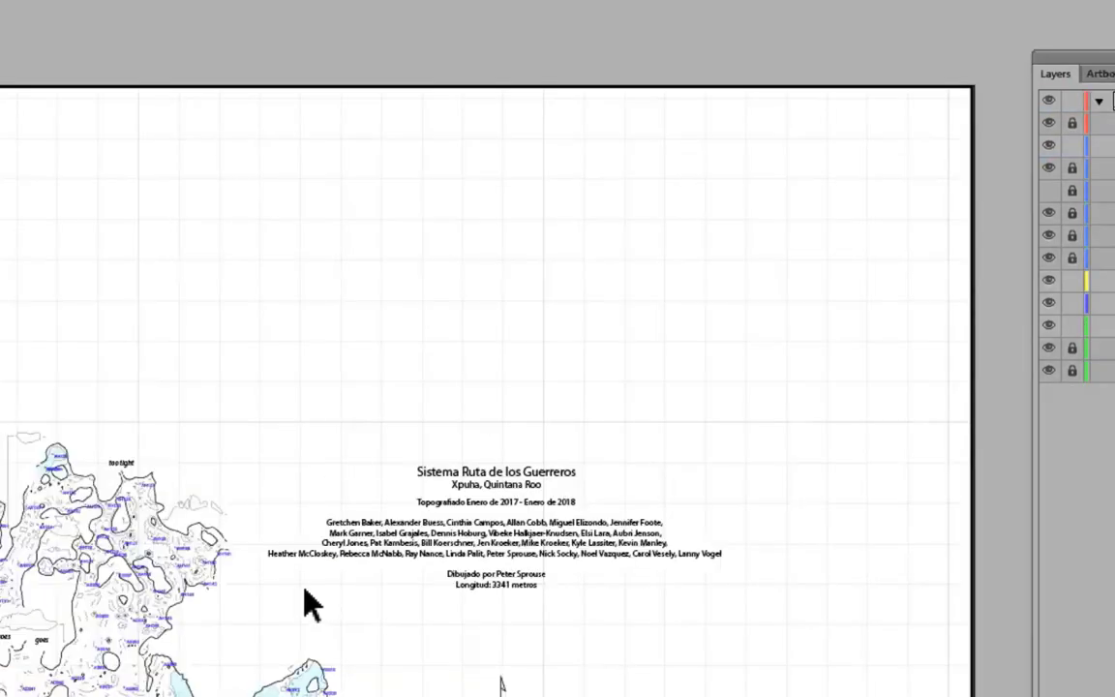
pyautogui.moveTo(368, 618); pyautogui.dragTo(462, 262)
pyautogui.moveTo(466, 582)
pyautogui.mouseDown()
pyautogui.moveTo(547, 378)
pyautogui.moveTo(518, 256)
pyautogui.mouseUp()
pyautogui.moveTo(517, 469)
pyautogui.mouseDown()
pyautogui.moveTo(492, 358)
pyautogui.moveTo(376, 582)
pyautogui.mouseUp()
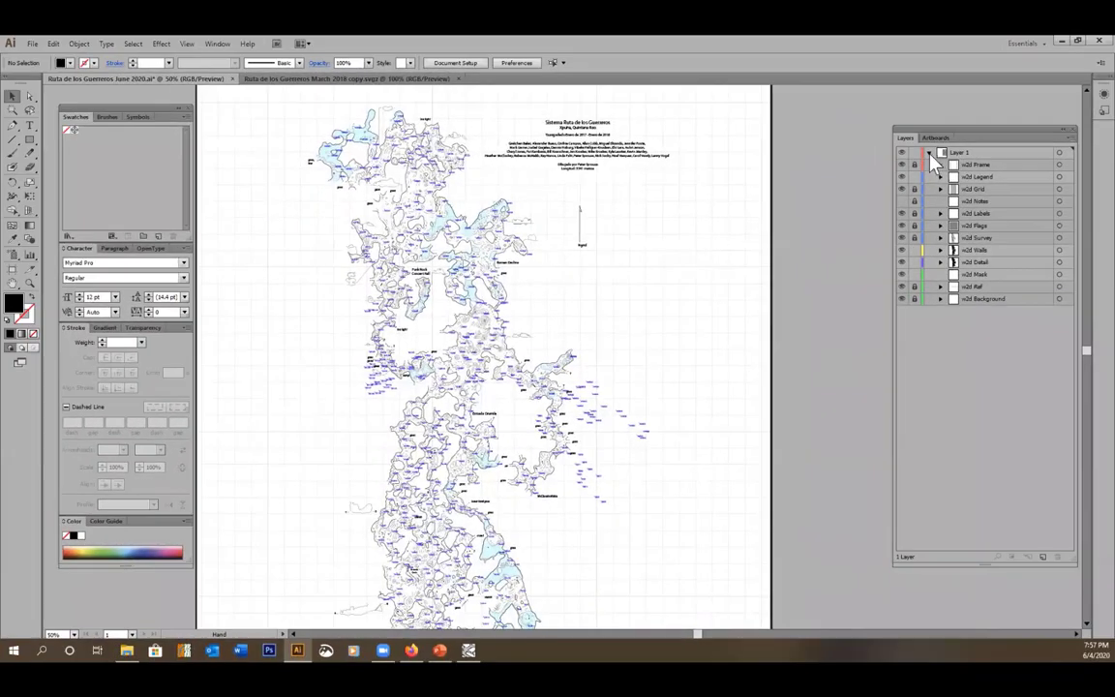
pyautogui.click(930, 153)
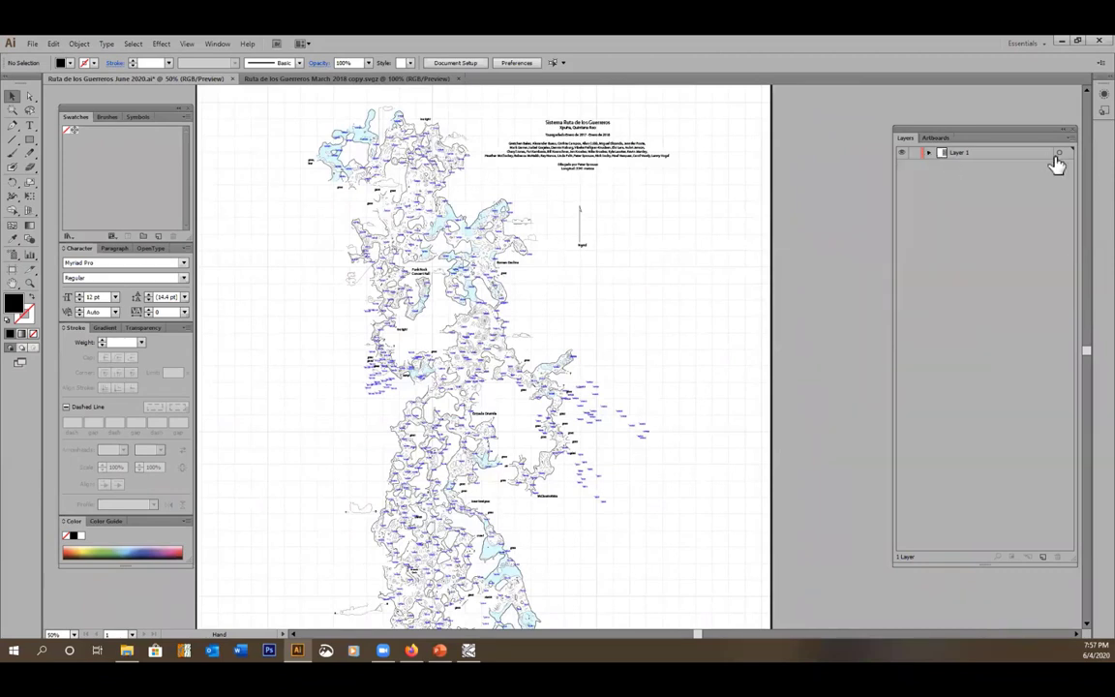
pyautogui.click(1070, 139)
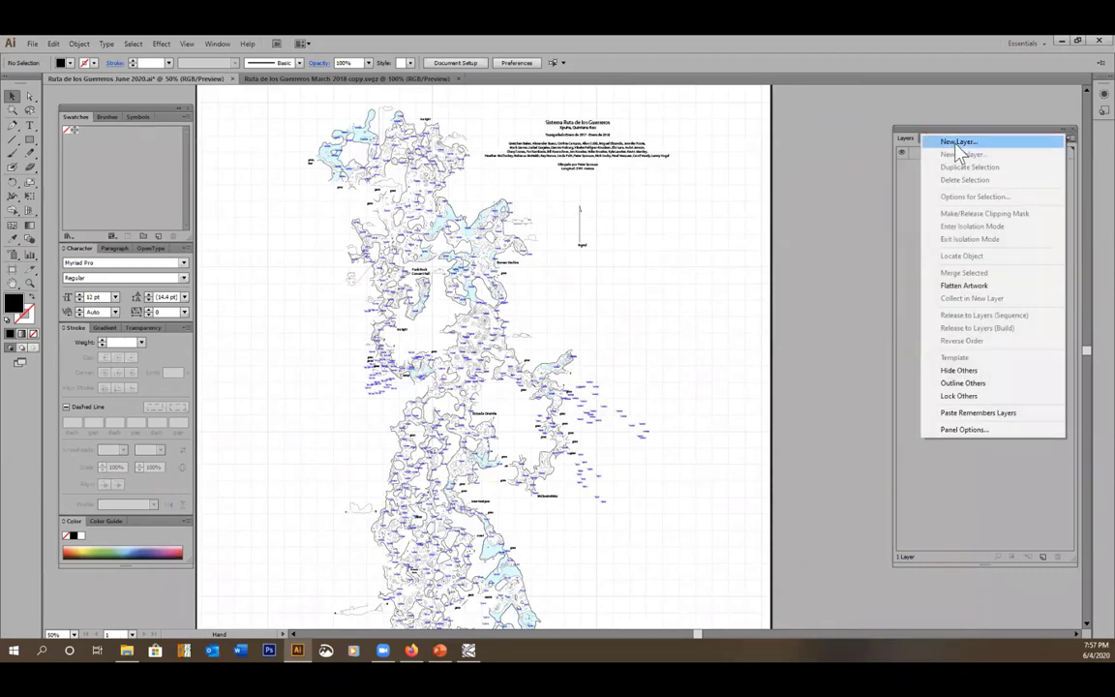
pyautogui.click(957, 143)
pyautogui.write('Scans')
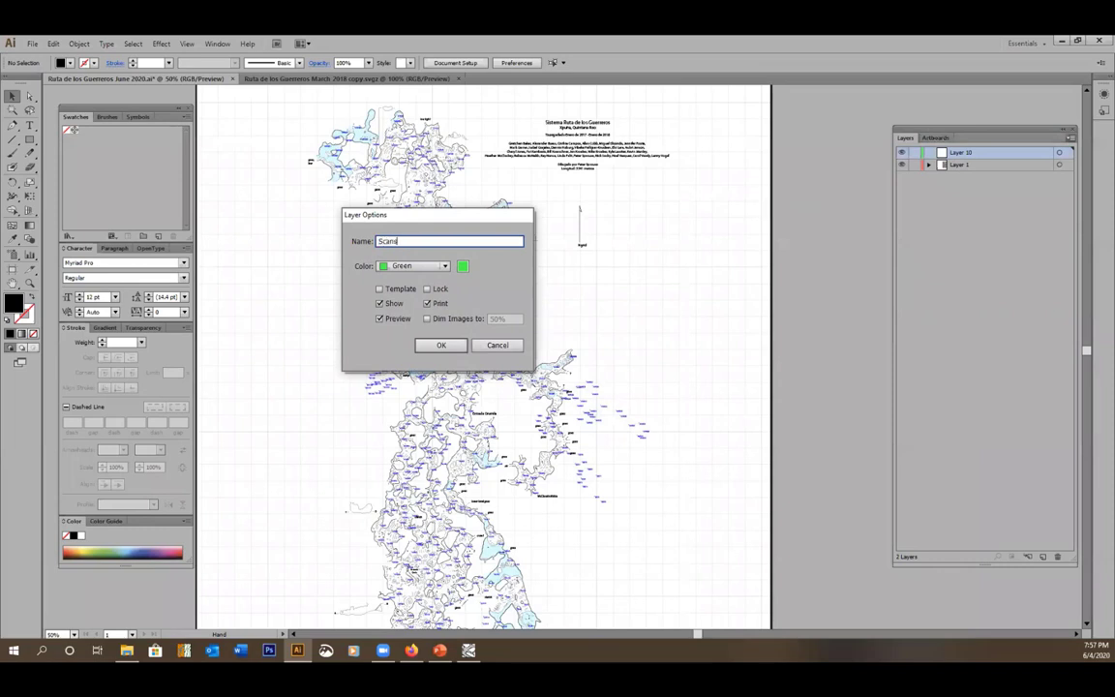
pyautogui.press('Return')
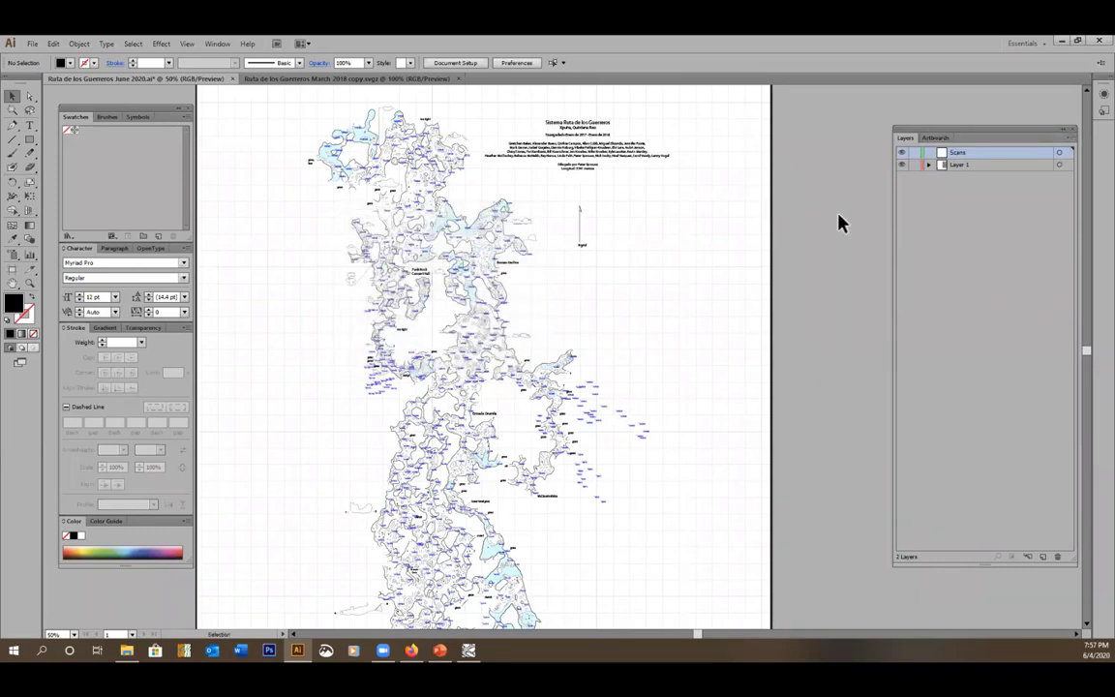
pyautogui.moveTo(986, 152); pyautogui.dragTo(987, 174)
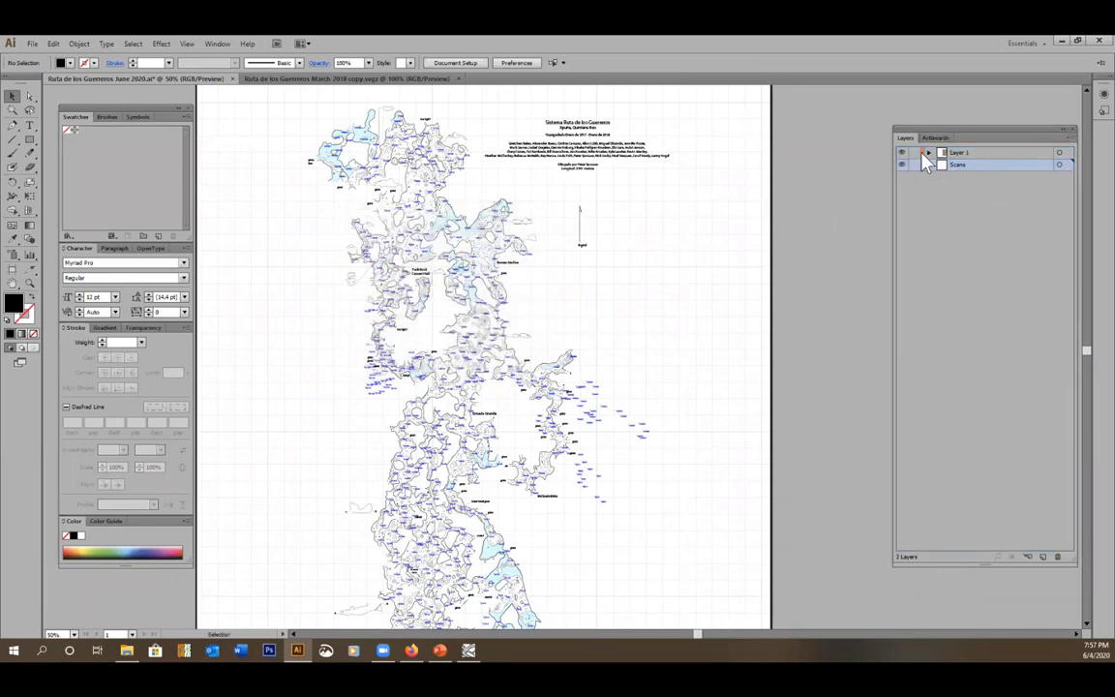
# Expand Layer 1 and hide its w2d Grid and w2d Labels sublayers
pyautogui.click(928, 153)
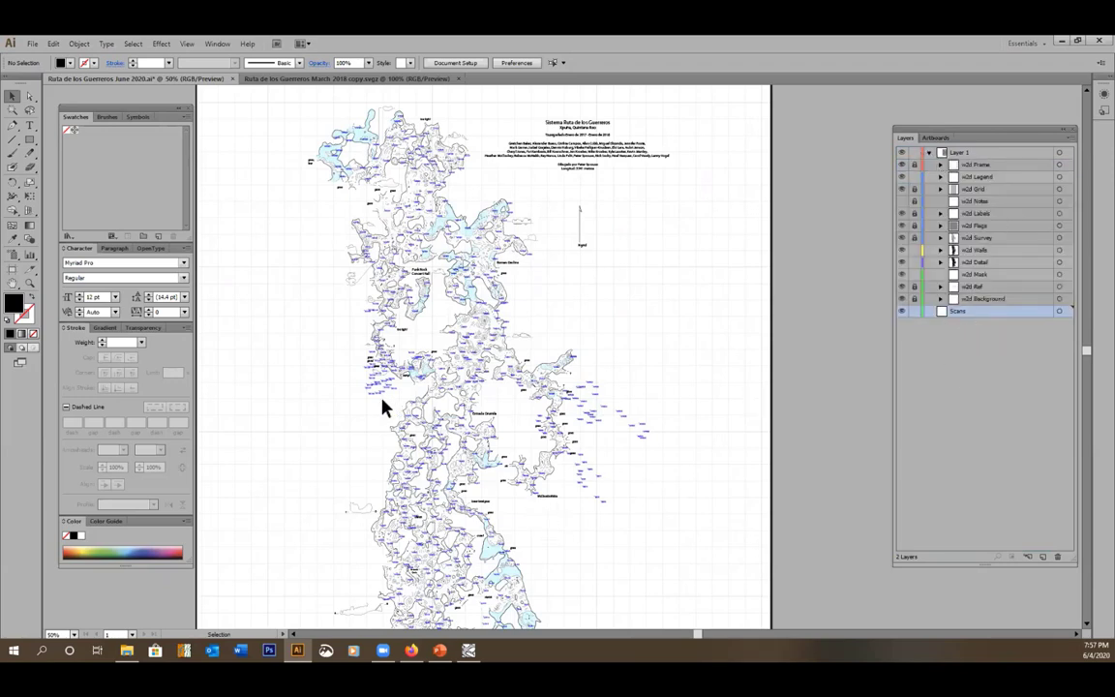
pyautogui.click(902, 190)
pyautogui.click(902, 213)
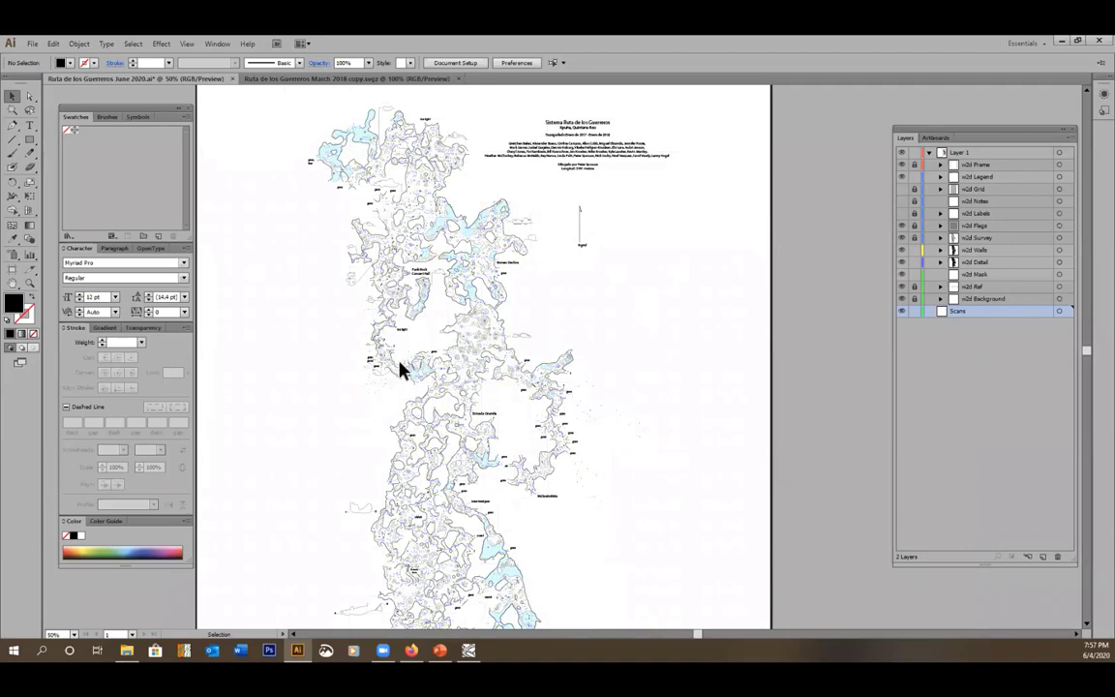
# Select the small outline group under the "goes" label west of the sump and make the w2d Walls sym sublayer active
pyautogui.scroll(4, 405, 370)
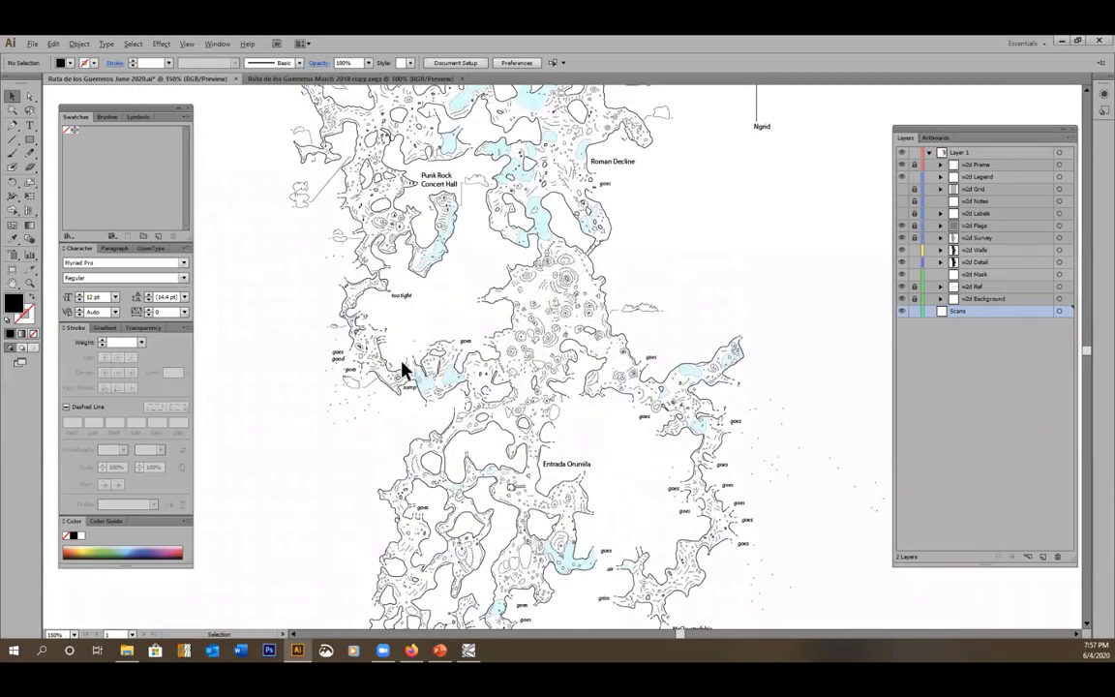
pyautogui.moveTo(308, 441); pyautogui.dragTo(515, 308)
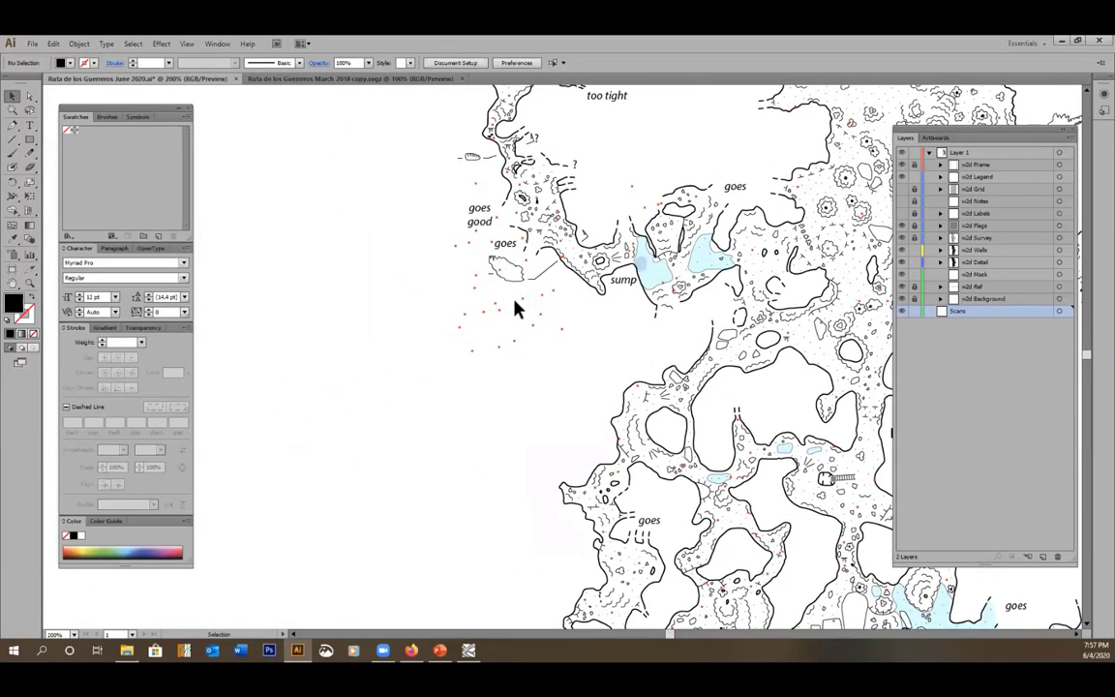
pyautogui.scroll(1, 514, 308)
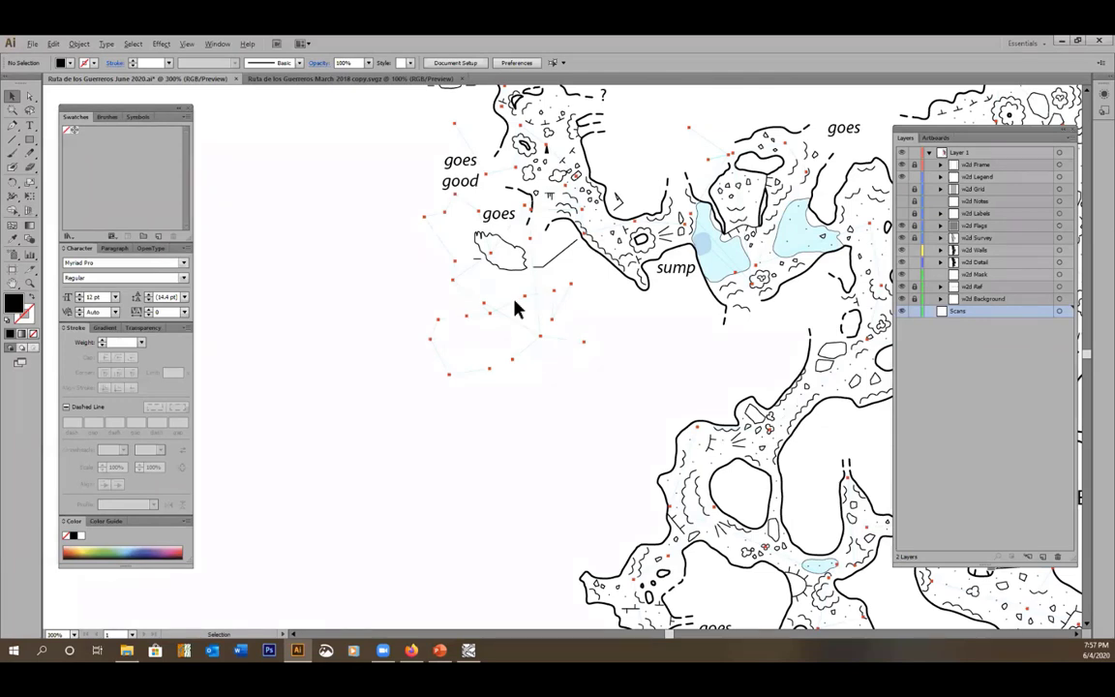
pyautogui.press('alt')
pyautogui.click(523, 271)
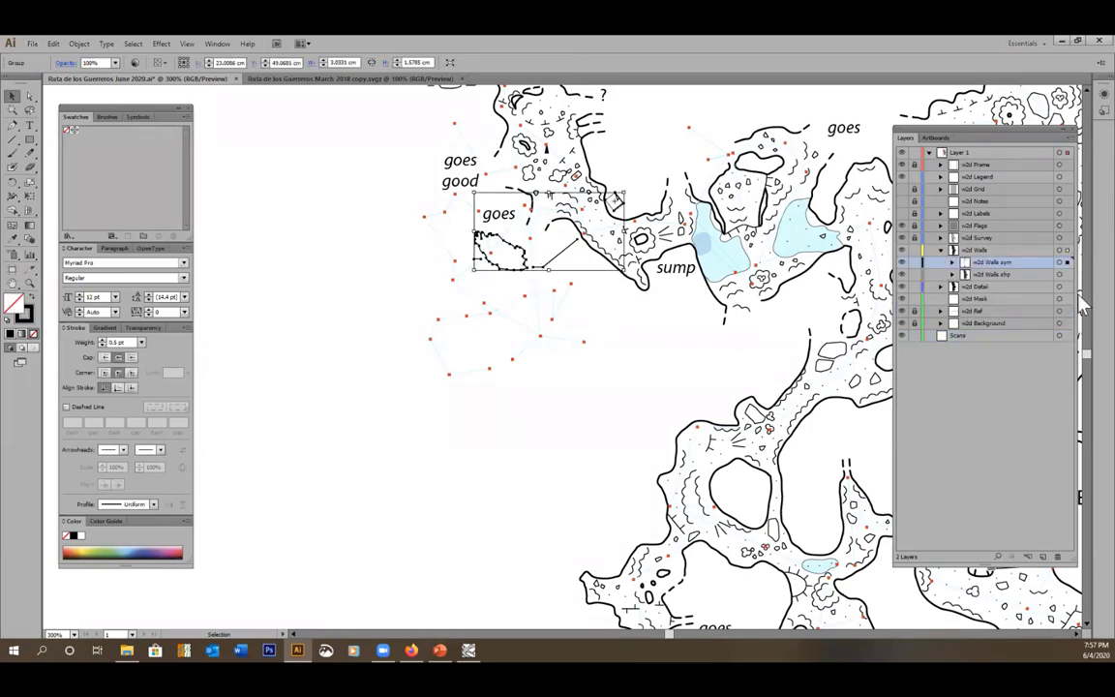
pyautogui.click(1004, 280)
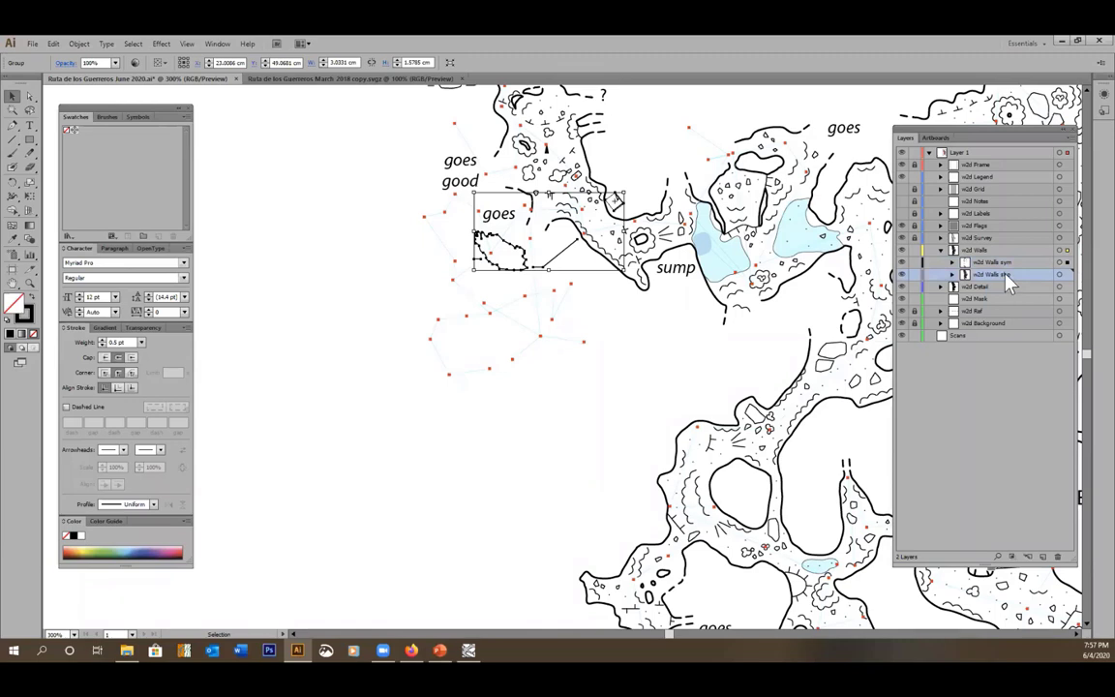
pyautogui.click(1006, 263)
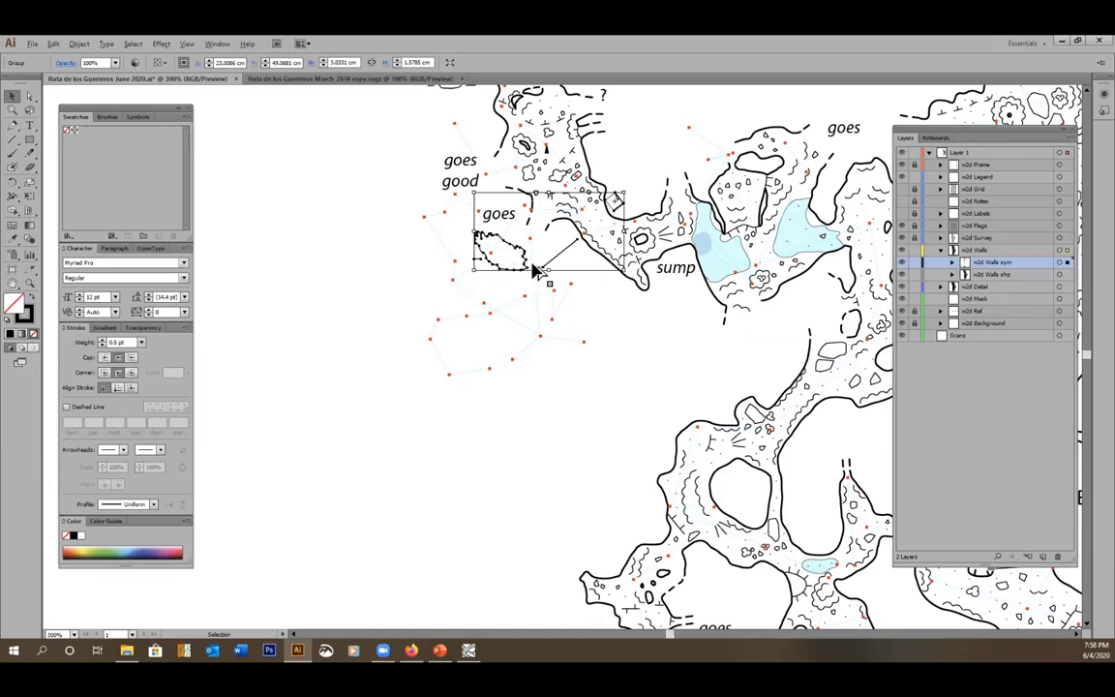
# Look over the cave map from the Entrada Orumila area down to the bat roost and back
pyautogui.scroll(-3, 535, 269)
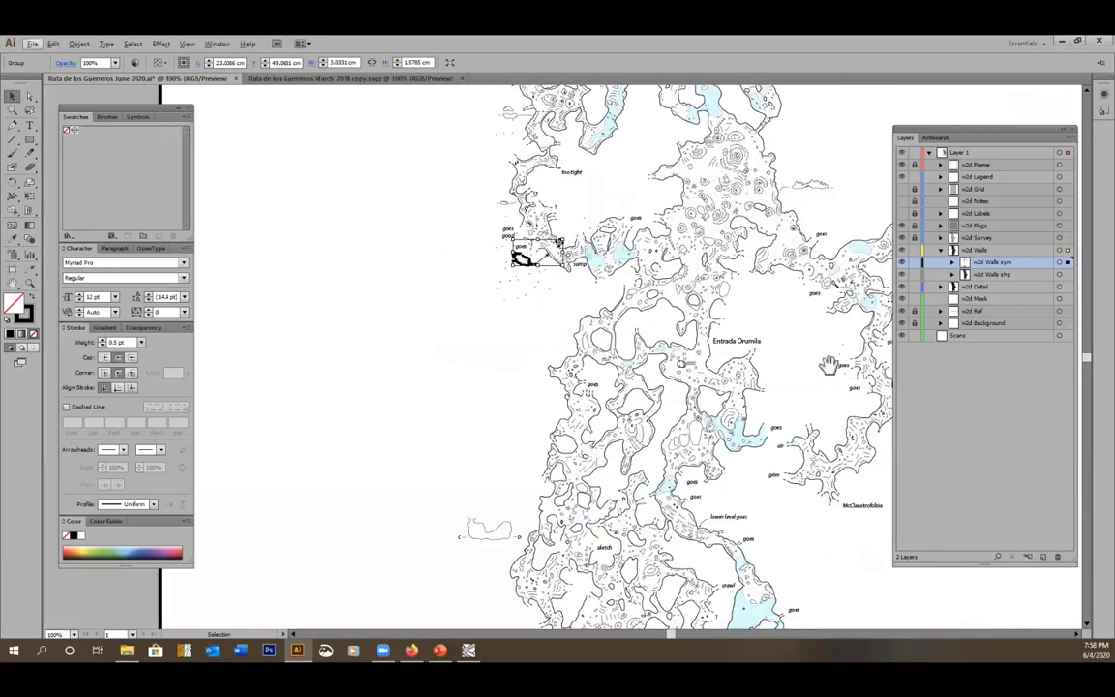
pyautogui.moveTo(829, 365); pyautogui.dragTo(610, 191)
pyautogui.moveTo(577, 353); pyautogui.dragTo(612, 254)
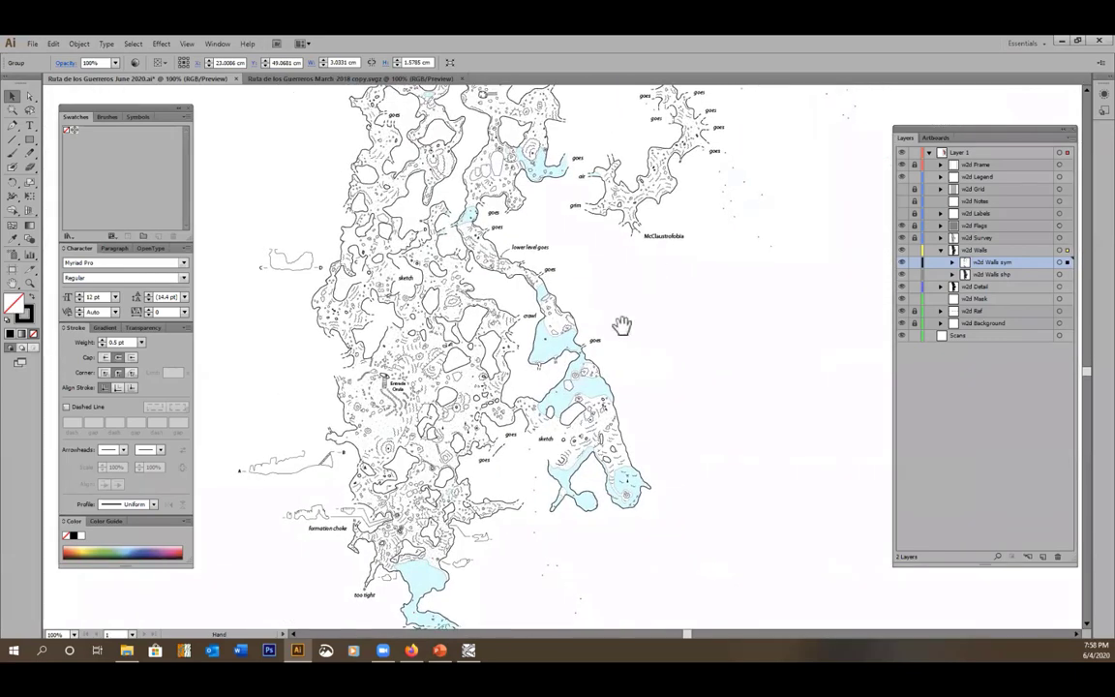
pyautogui.moveTo(544, 449); pyautogui.dragTo(567, 432)
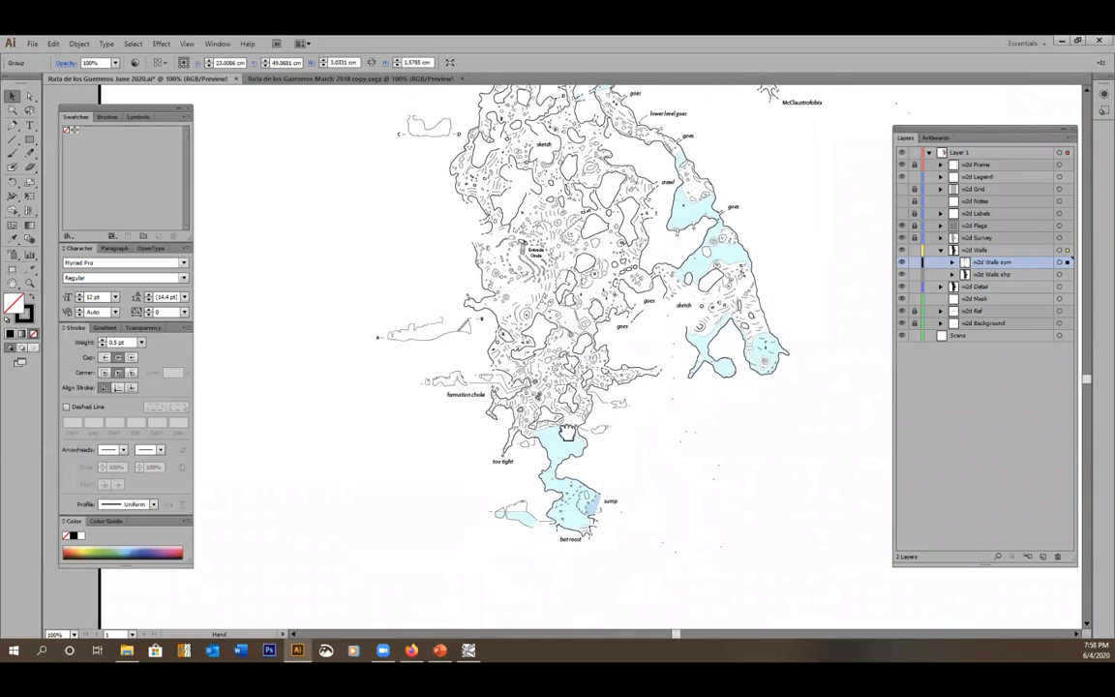
pyautogui.moveTo(560, 206); pyautogui.dragTo(689, 532)
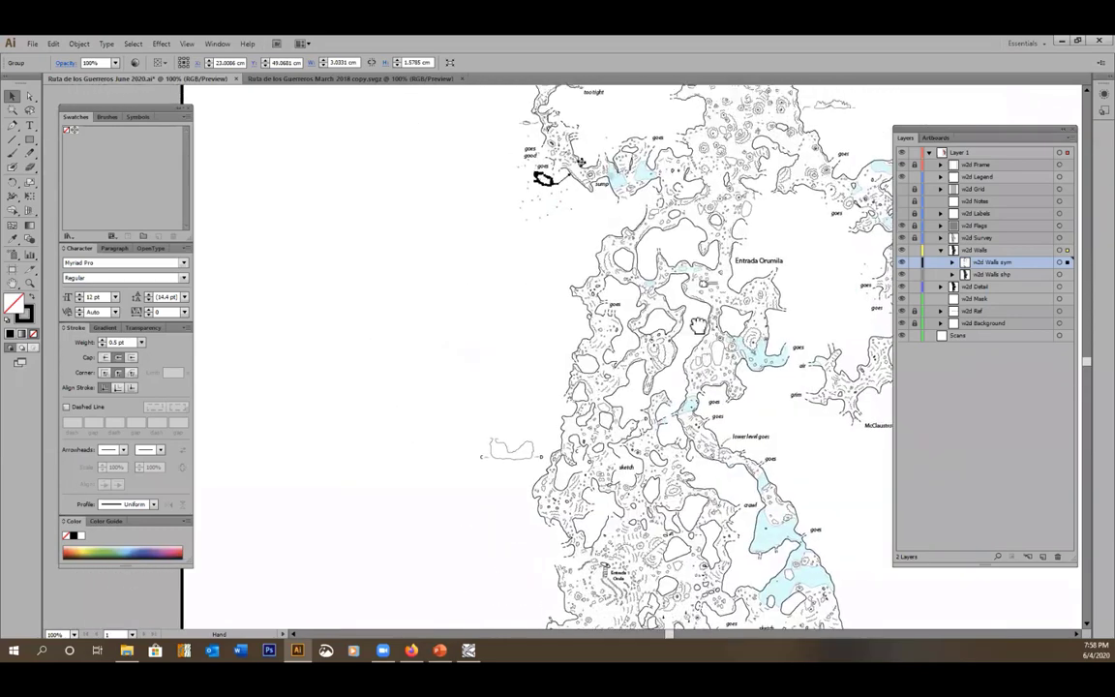
pyautogui.moveTo(698, 327); pyautogui.dragTo(604, 455)
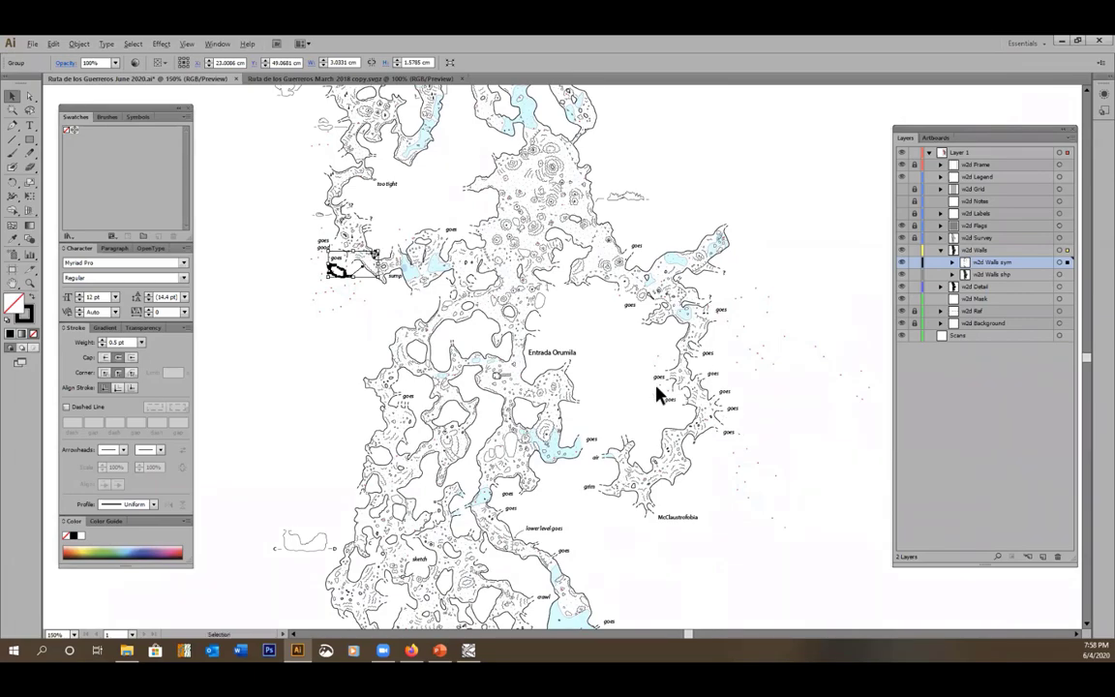
# Look over the cave map from Entrada Orumila up to its northern passages and back down past Punk Rock Concert Hall and Roman Decline
pyautogui.scroll(2, 656, 394)
pyautogui.scroll(-1, 658, 389)
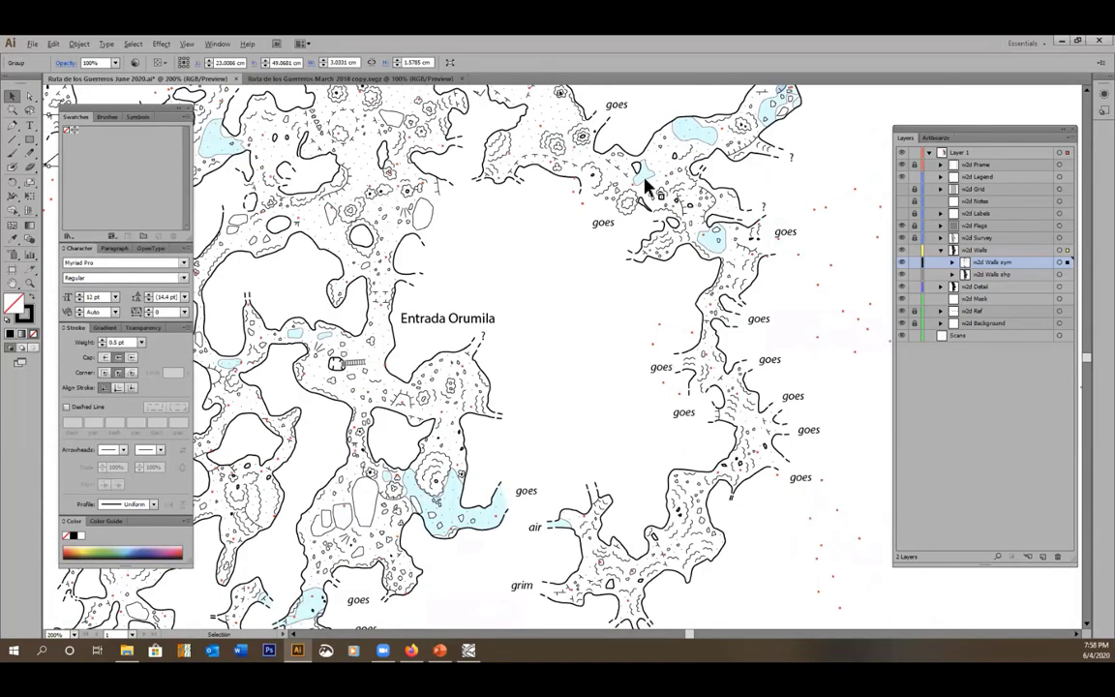
pyautogui.moveTo(699, 419); pyautogui.dragTo(811, 519)
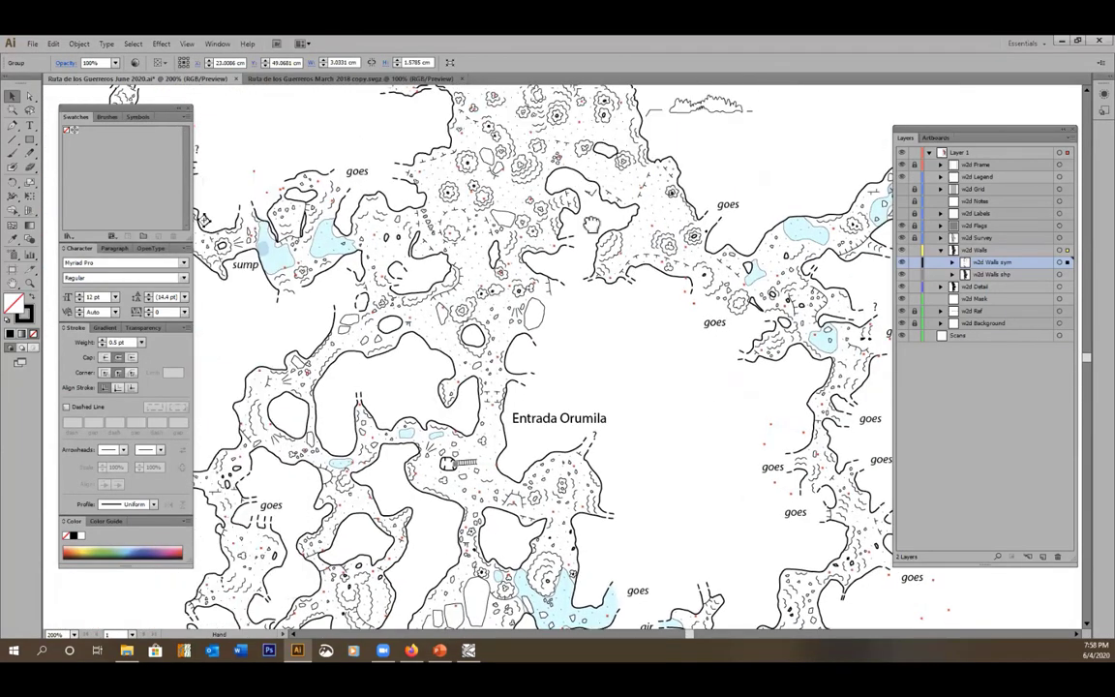
pyautogui.moveTo(603, 255); pyautogui.dragTo(720, 449)
pyautogui.moveTo(508, 273); pyautogui.dragTo(645, 524)
pyautogui.moveTo(591, 242); pyautogui.dragTo(579, 500)
pyautogui.moveTo(584, 110); pyautogui.dragTo(645, 324)
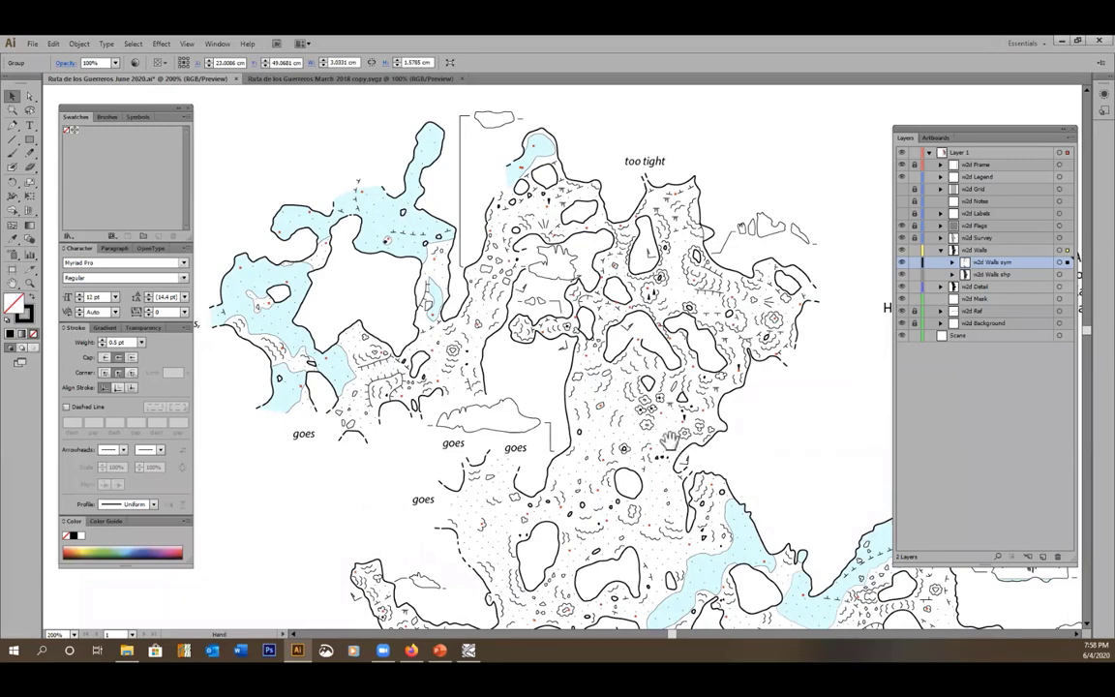
pyautogui.moveTo(512, 293); pyautogui.dragTo(423, 36)
pyautogui.moveTo(596, 193); pyautogui.dragTo(565, 145)
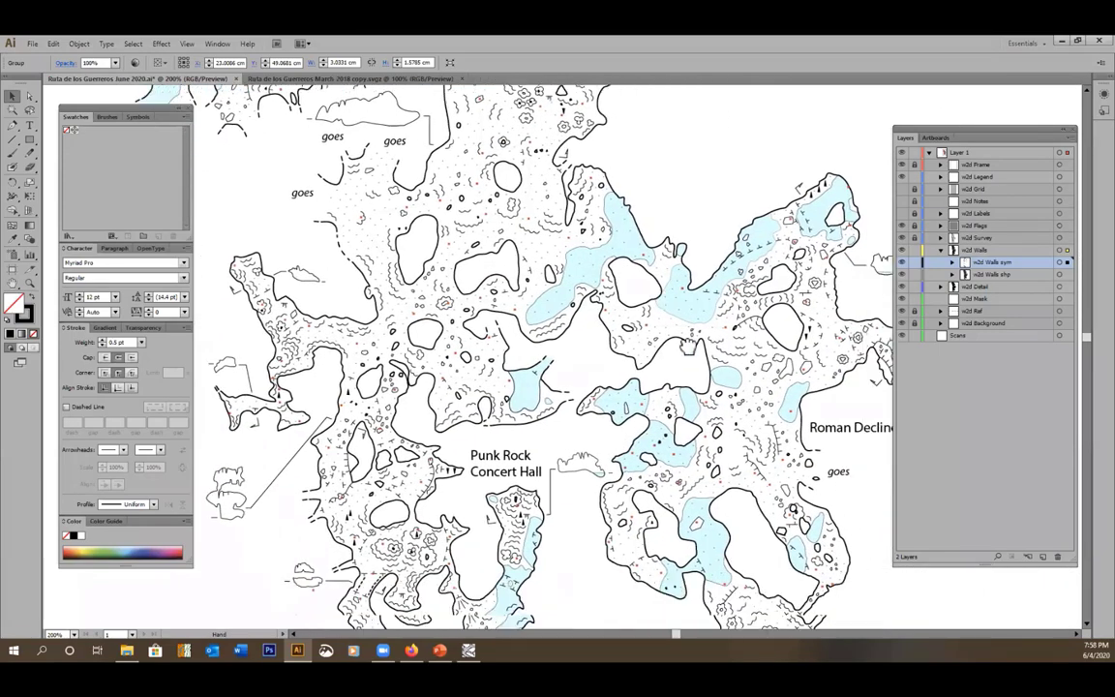
pyautogui.moveTo(825, 505); pyautogui.dragTo(719, 269)
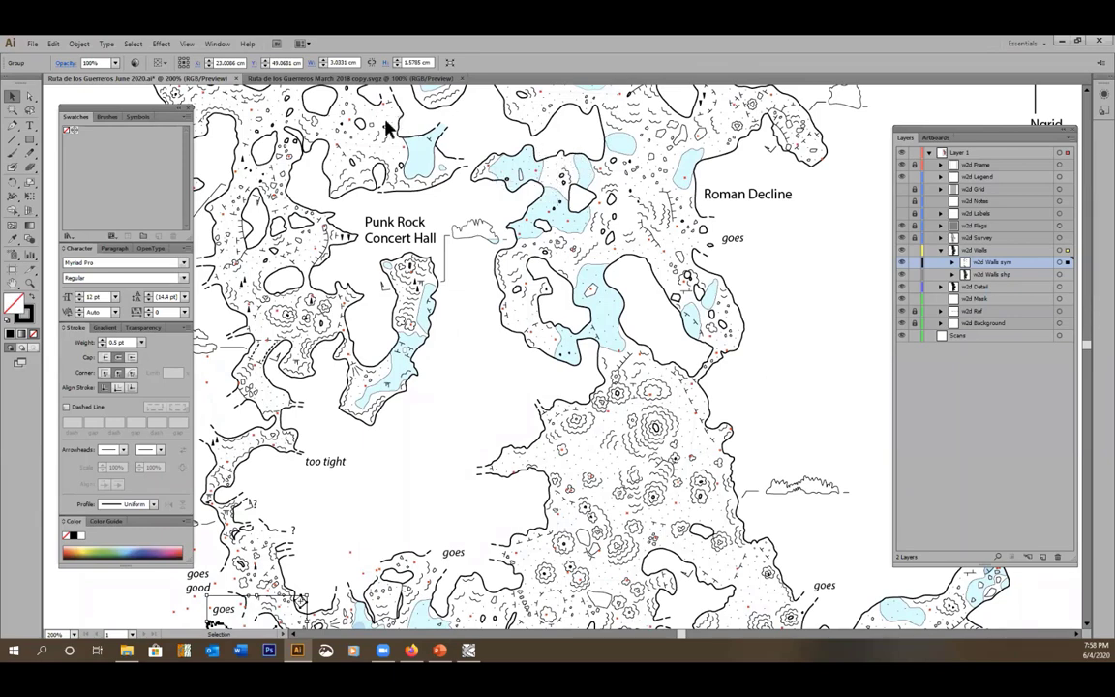
# Close the Ruta de los Guerreros March 2018 copy and open the recent file Kambal Otoch.ai with its whole artboard in view
pyautogui.click(462, 78)
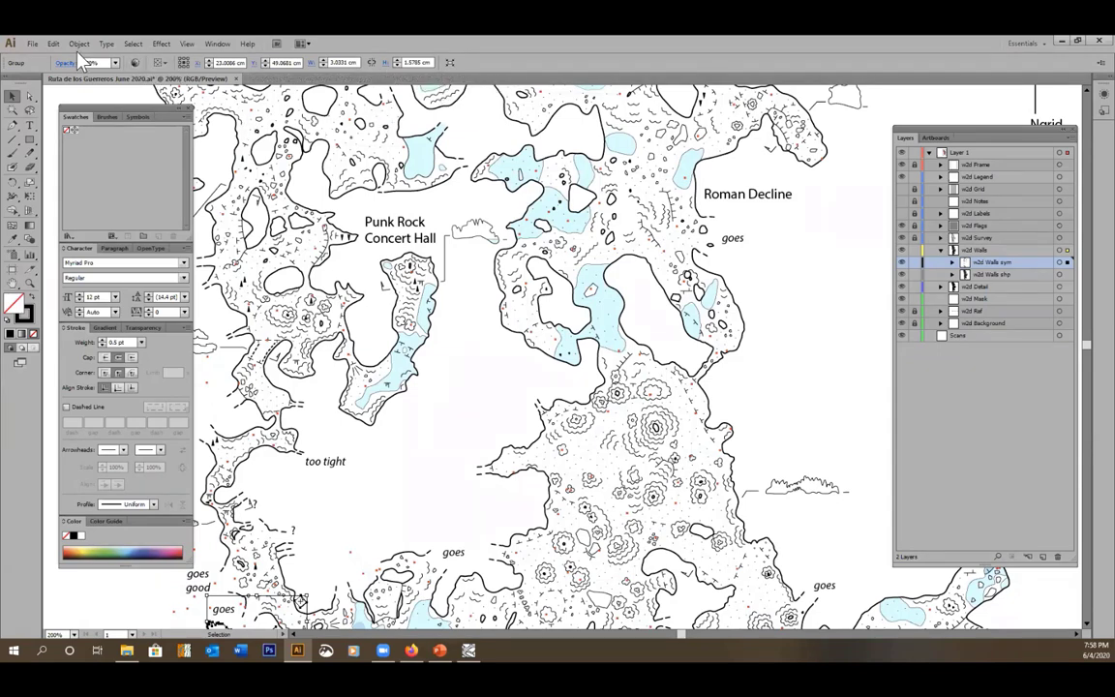
pyautogui.click(31, 42)
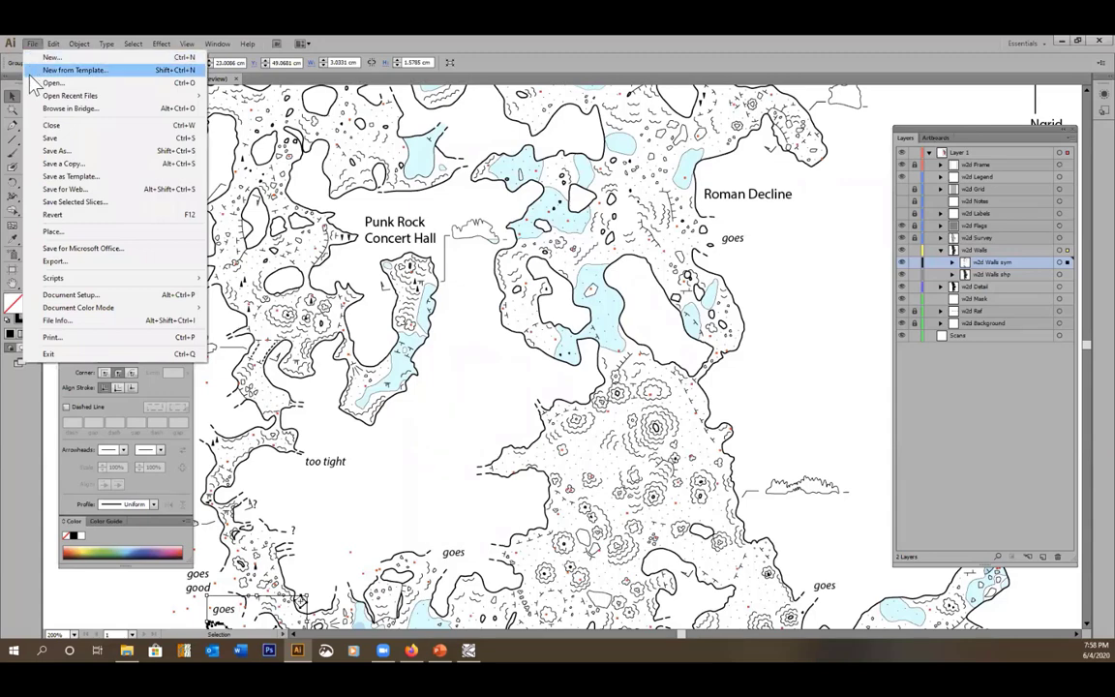
pyautogui.moveTo(111, 96)
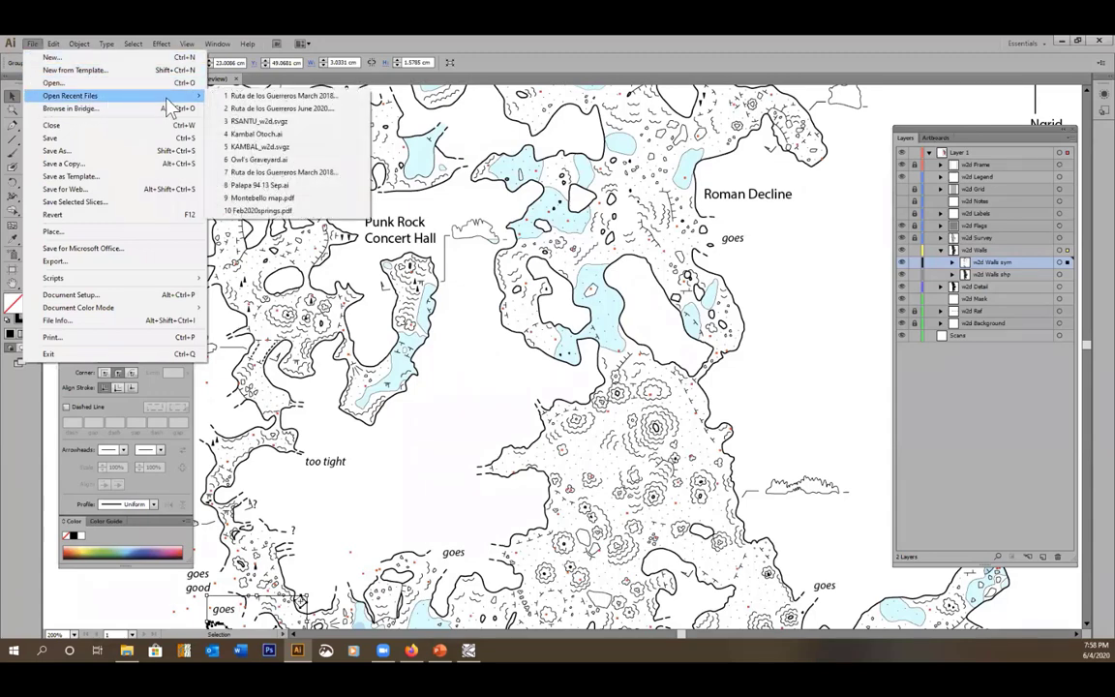
pyautogui.click(294, 137)
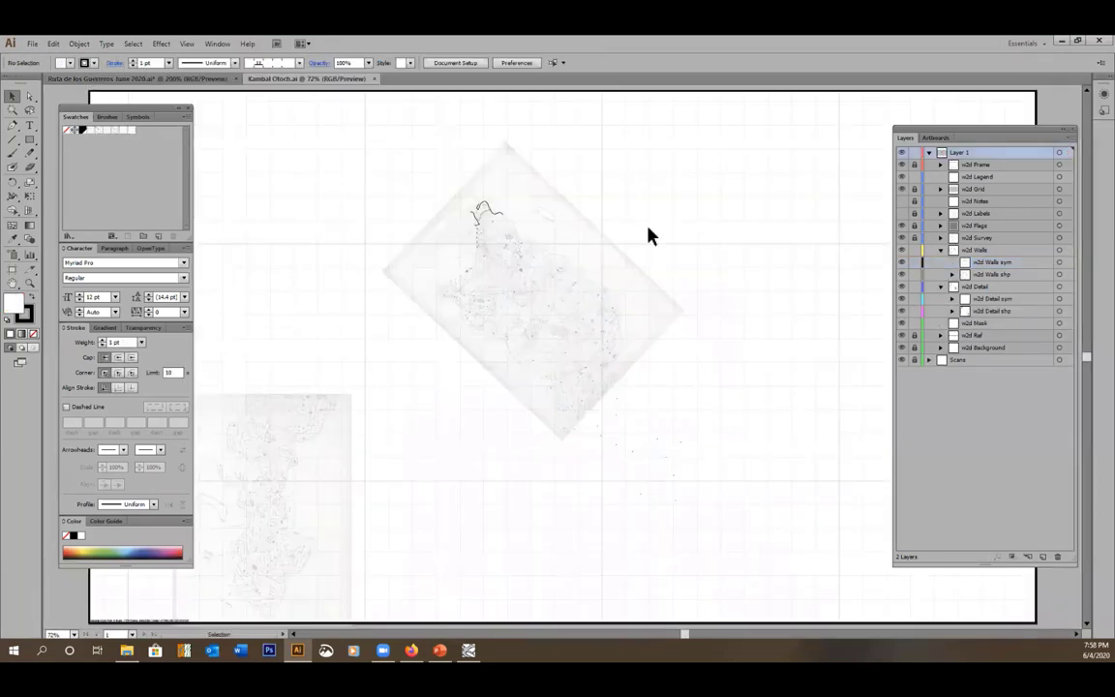
pyautogui.scroll(-3, 588, 269)
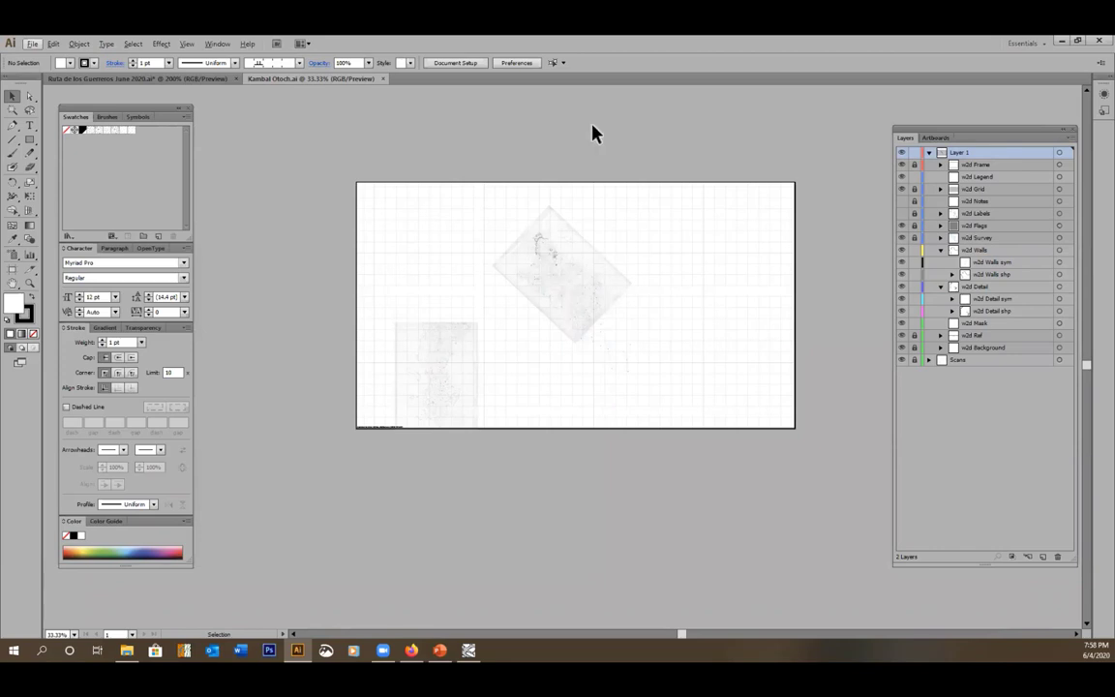
pyautogui.scroll(2, 631, 304)
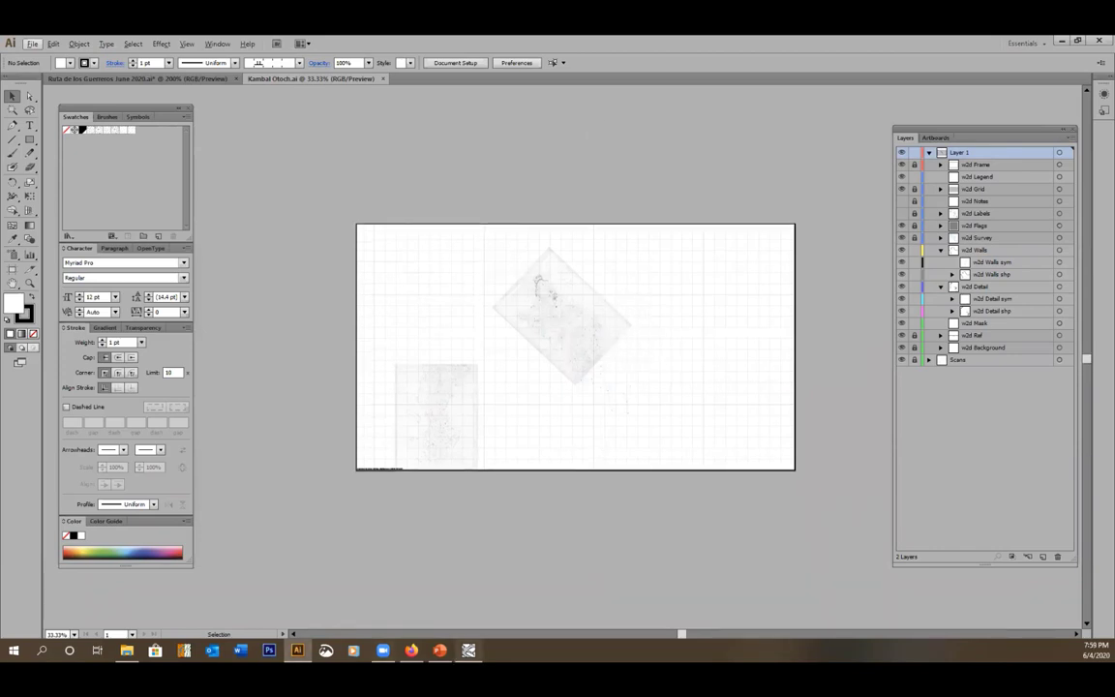
# Unlock the Scans layer and move the upright scan from the artboard's lower-left corner to the empty area east of the rotated scan
pyautogui.moveTo(468, 649)
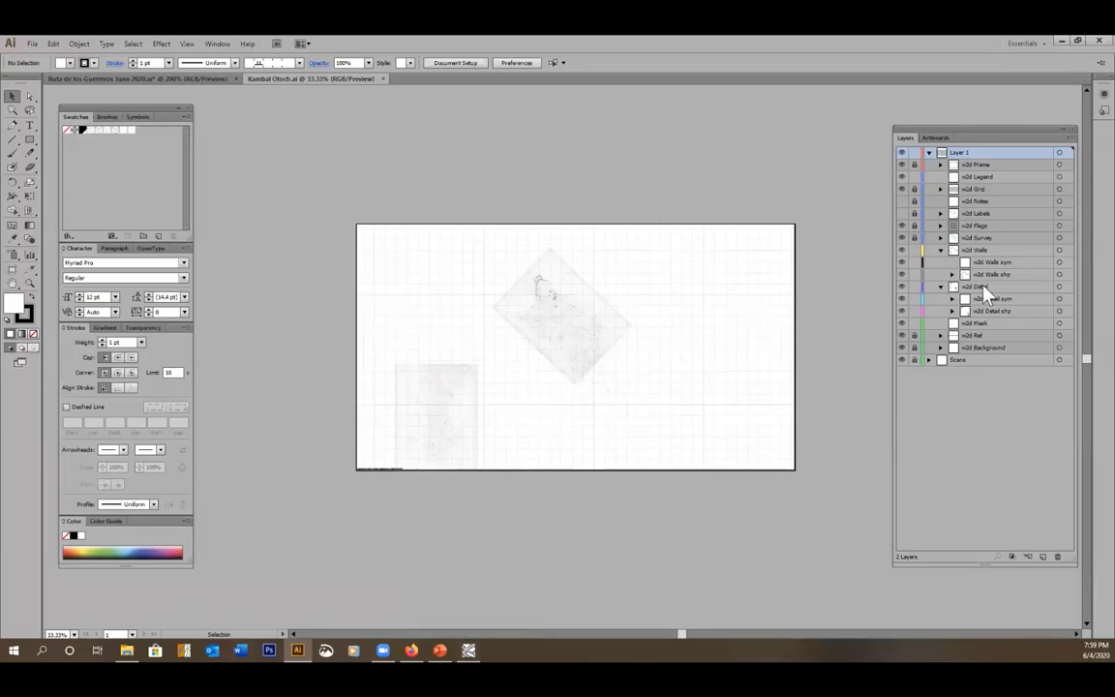
pyautogui.click(912, 360)
pyautogui.moveTo(435, 413); pyautogui.dragTo(717, 326)
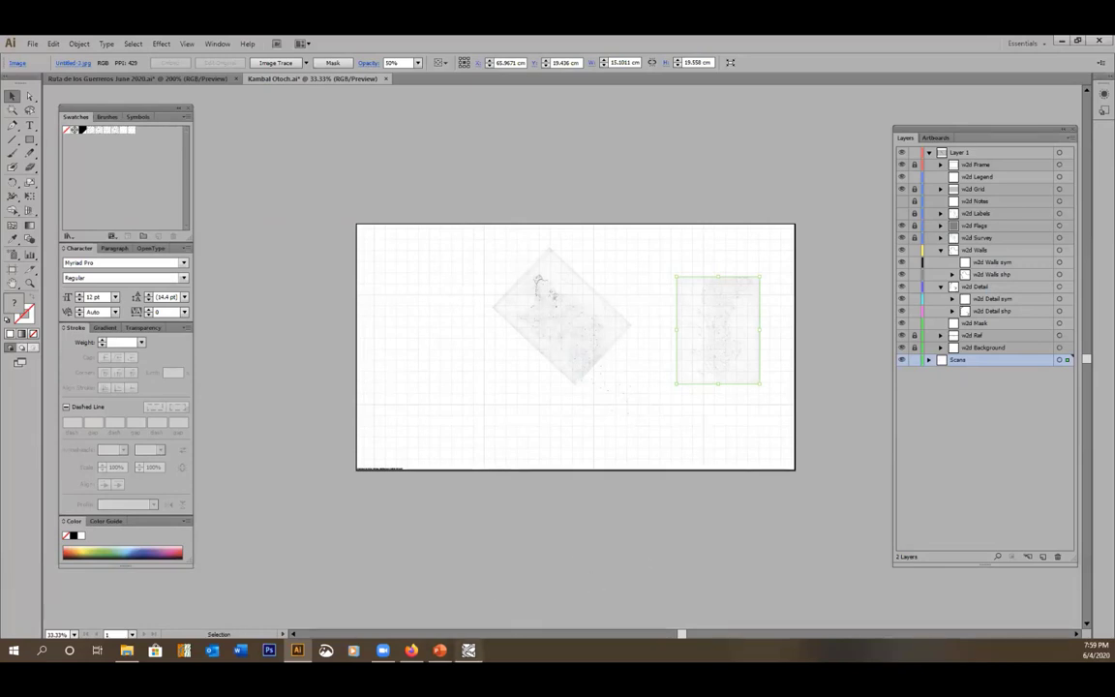
# Switch to Walls and open the review of the Kambal Otoch survey in the Quintana Roo project
pyautogui.click(468, 650)
pyautogui.click(723, 152)
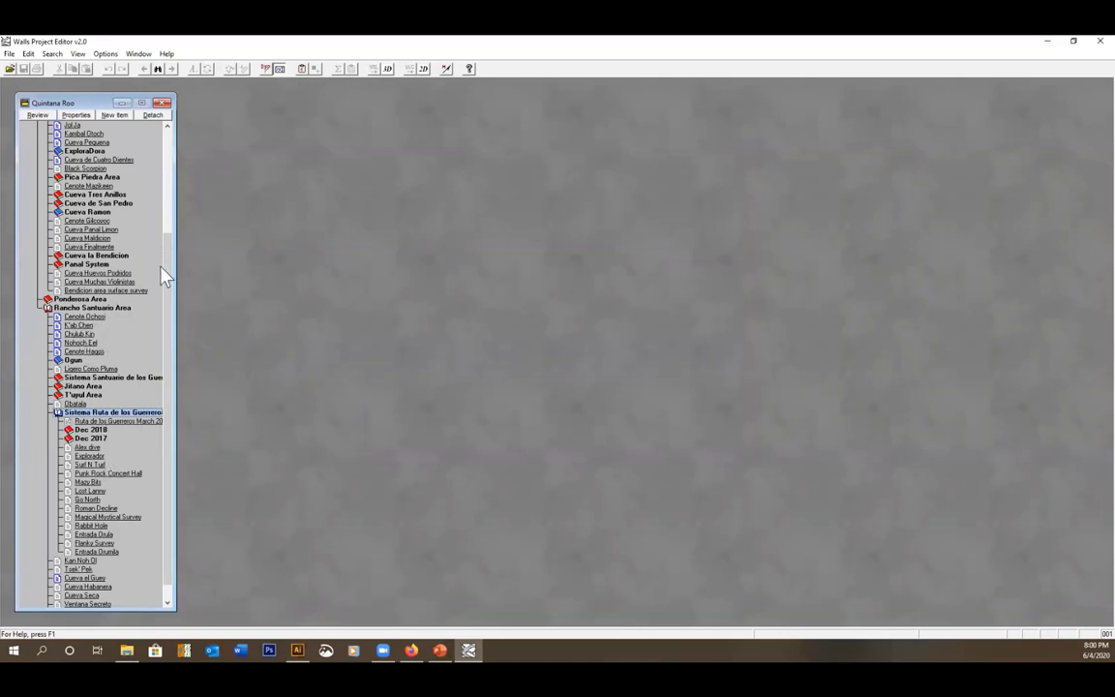
pyautogui.click(85, 134)
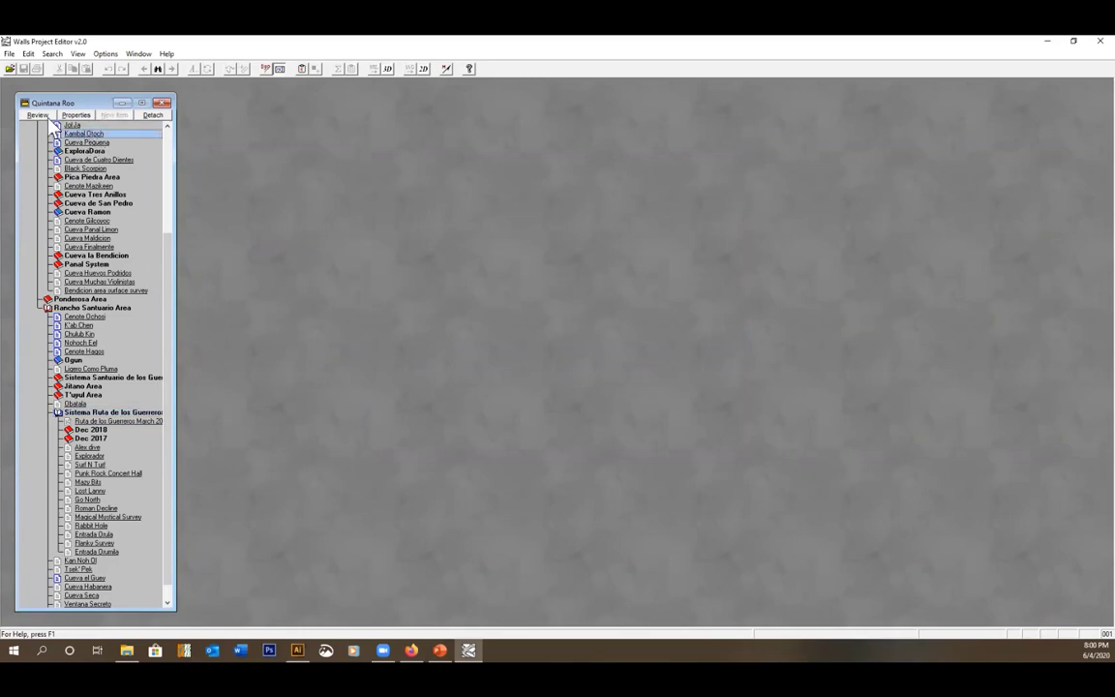
pyautogui.click(37, 114)
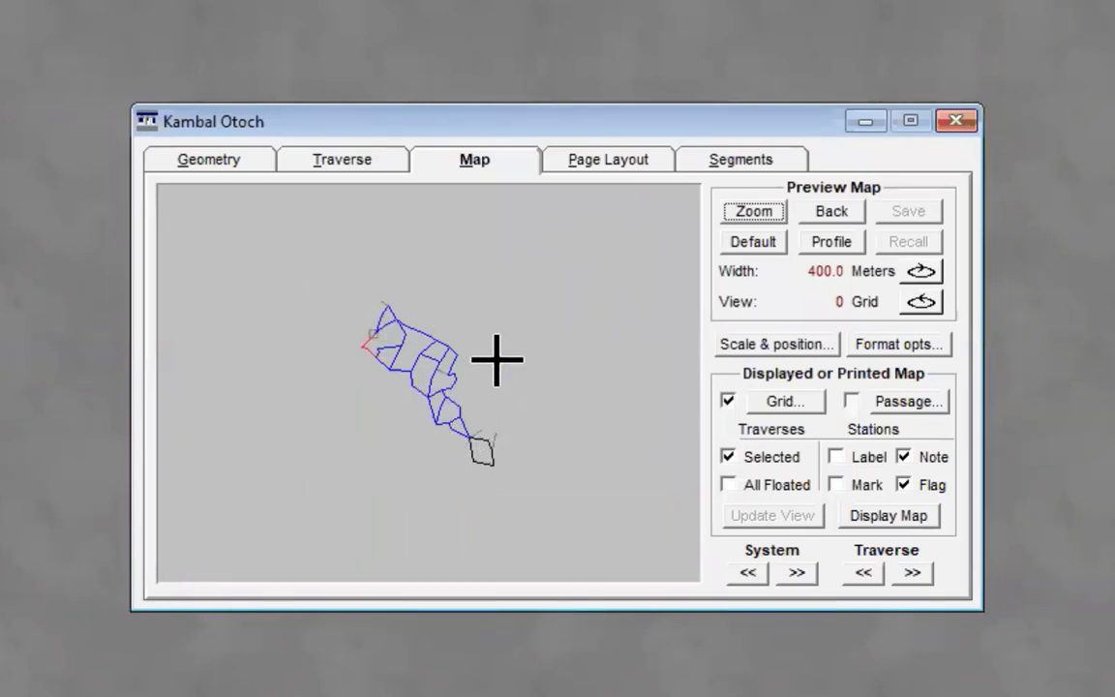
# Rotate the Kambal Otoch map preview to a 45-degree grid view and switch it to profile
pyautogui.click(923, 304)
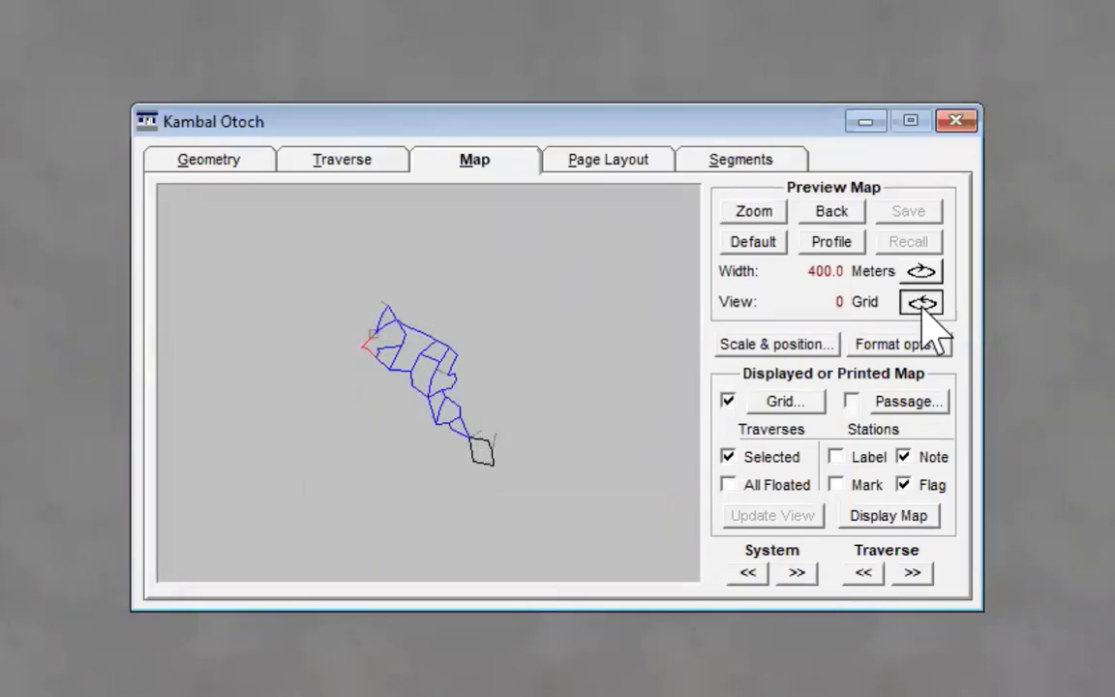
pyautogui.click(922, 304)
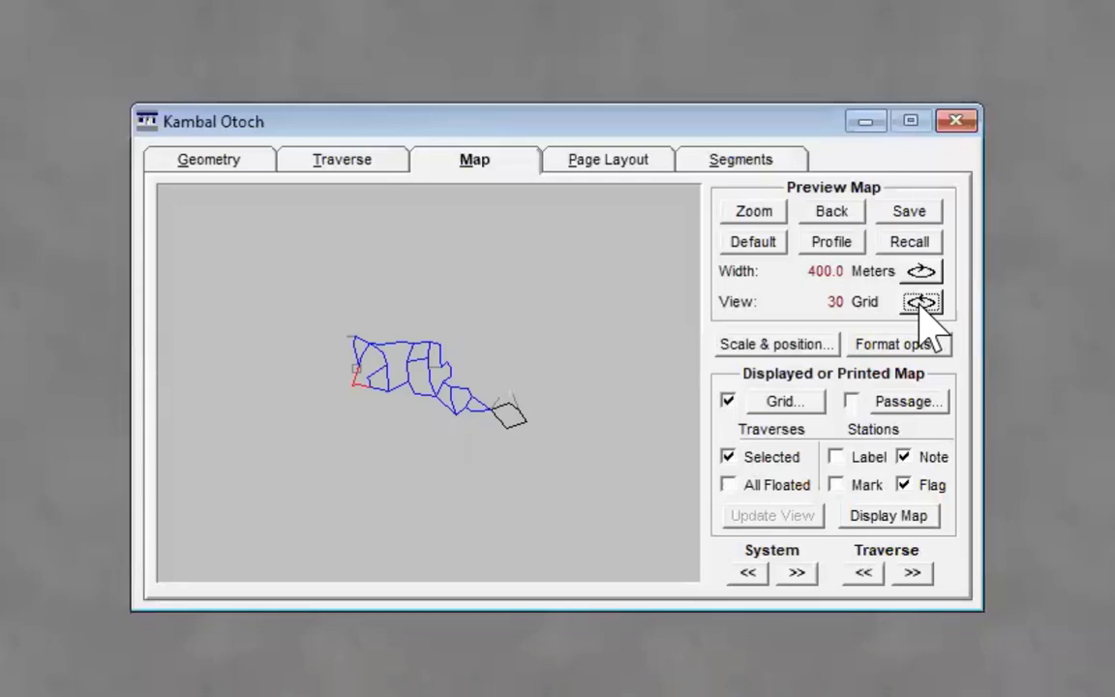
pyautogui.click(922, 304)
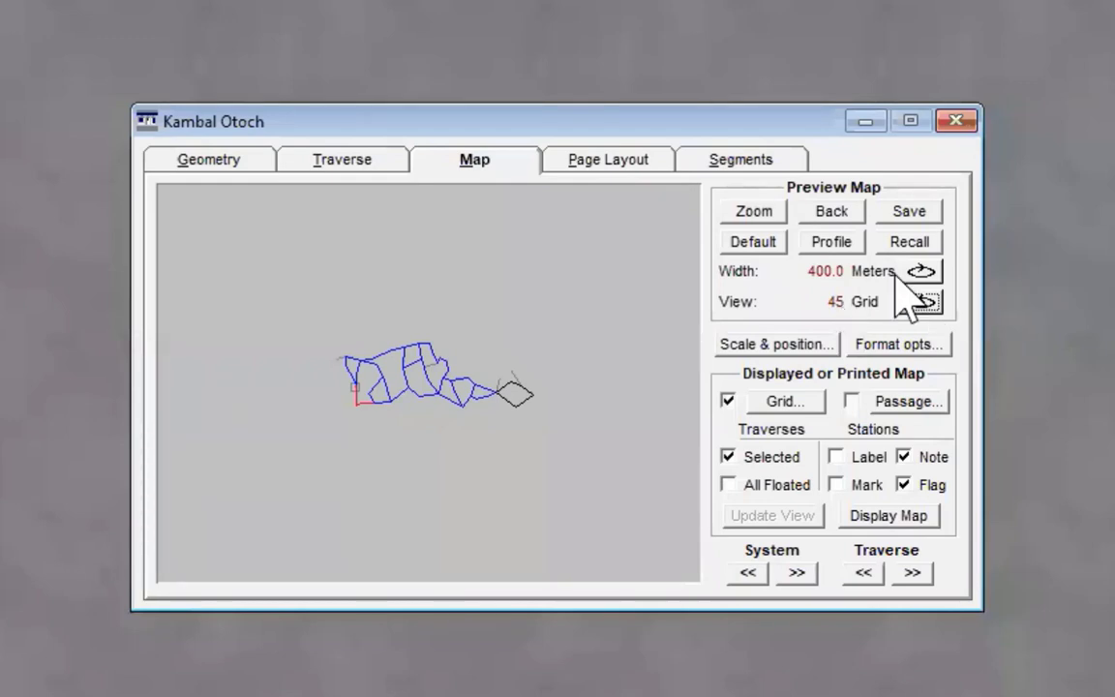
pyautogui.click(831, 241)
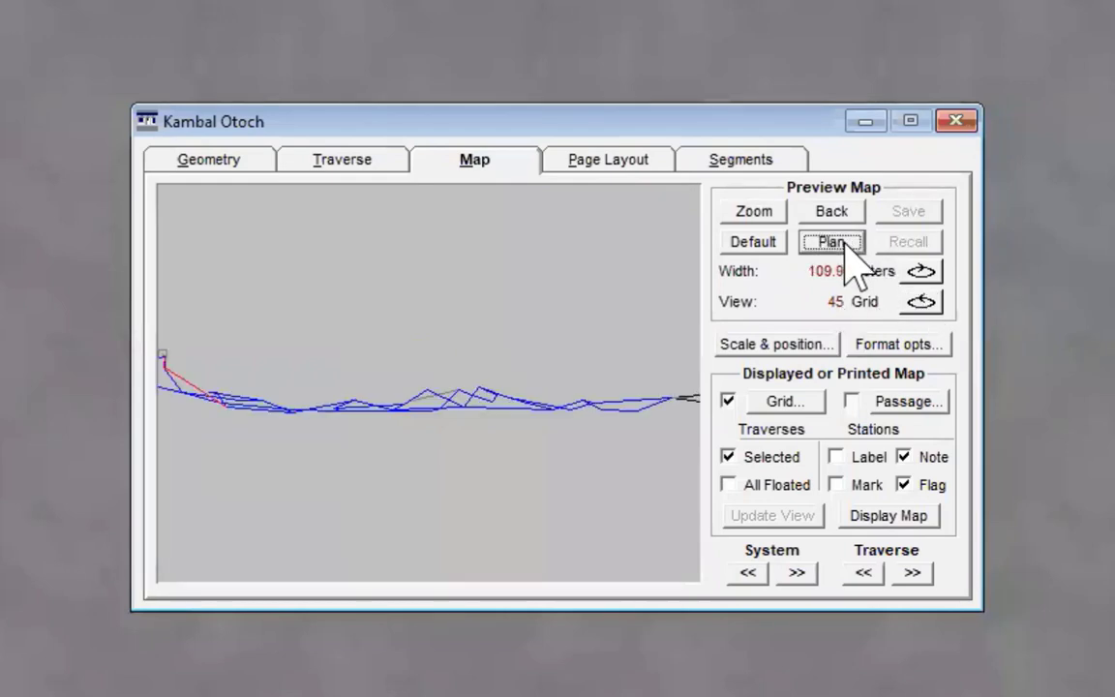
# Set the profile view's printed and exported map scale to 1:500
pyautogui.click(820, 350)
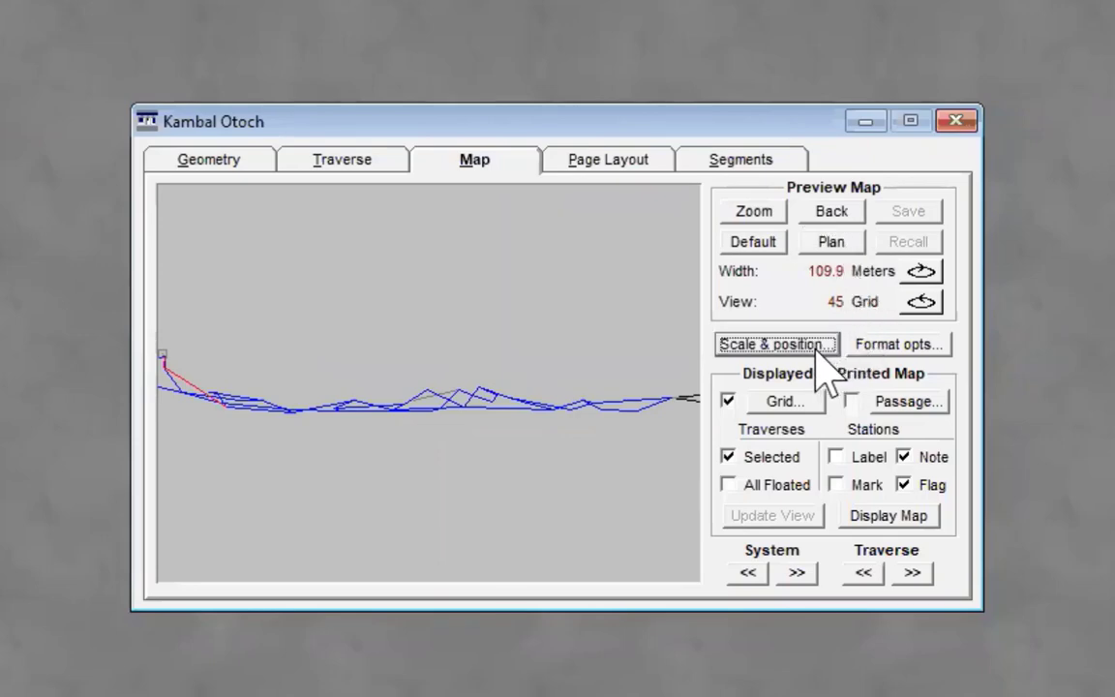
pyautogui.doubleClick(372, 343)
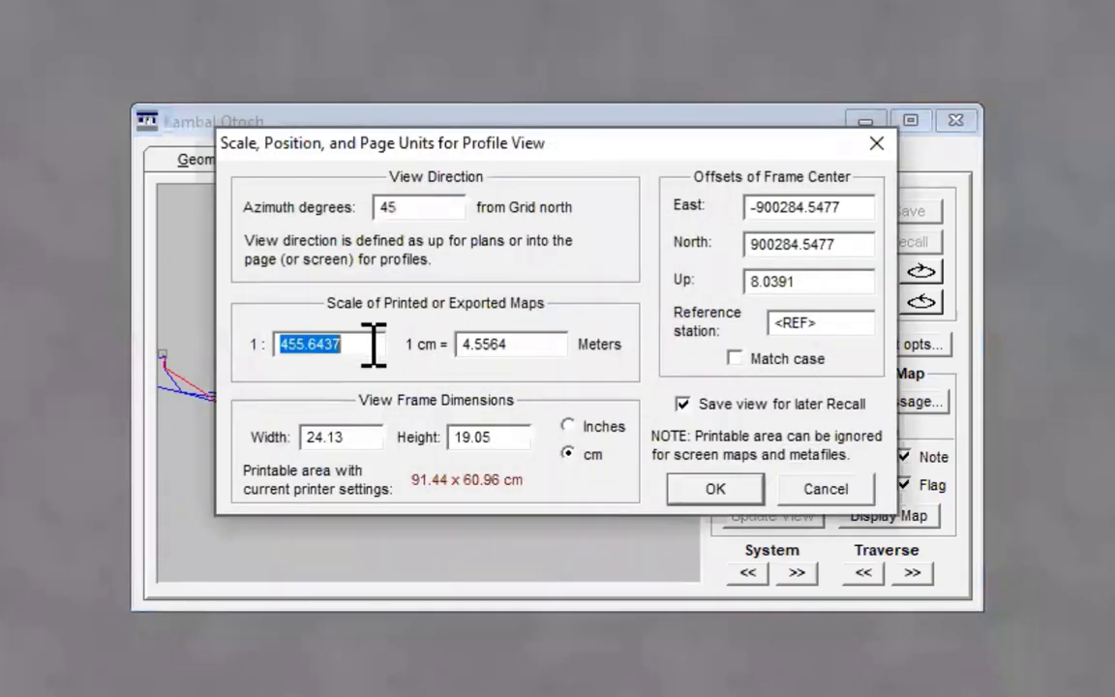
pyautogui.press('BackSpace')
pyautogui.write('5000')
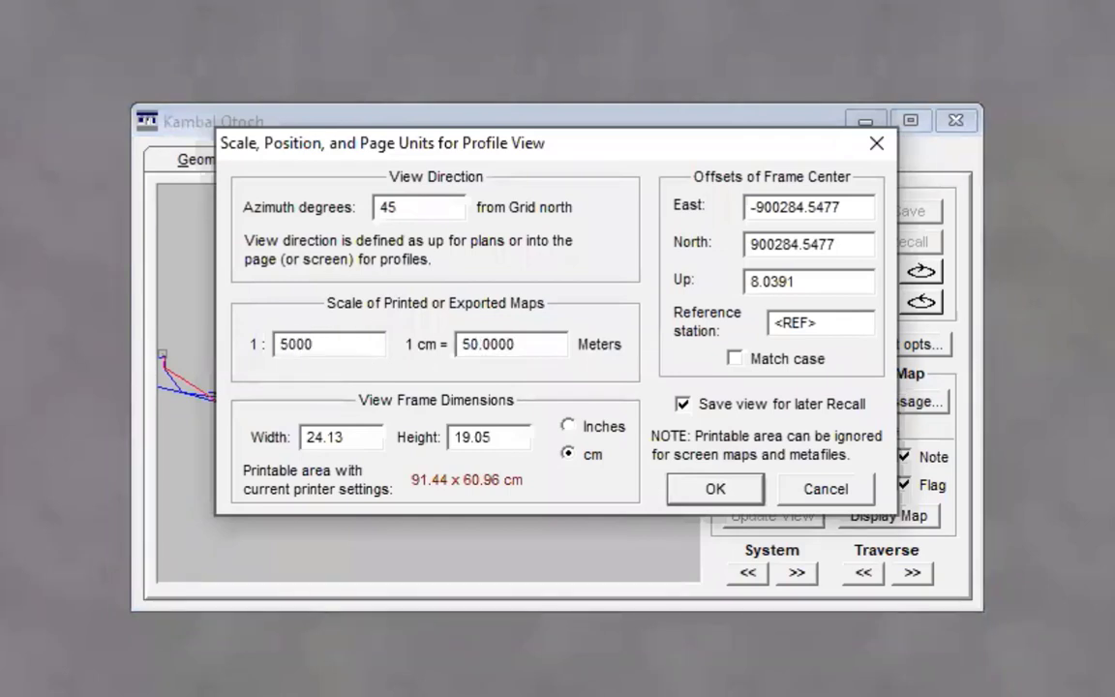
pyautogui.press('BackSpace')
pyautogui.moveTo(647, 135); pyautogui.dragTo(1114, 0)
# Set the profile view's frame dimensions to 60 cm wide and 25 cm high, and apply the scale and position settings
pyautogui.click(1061, 211)
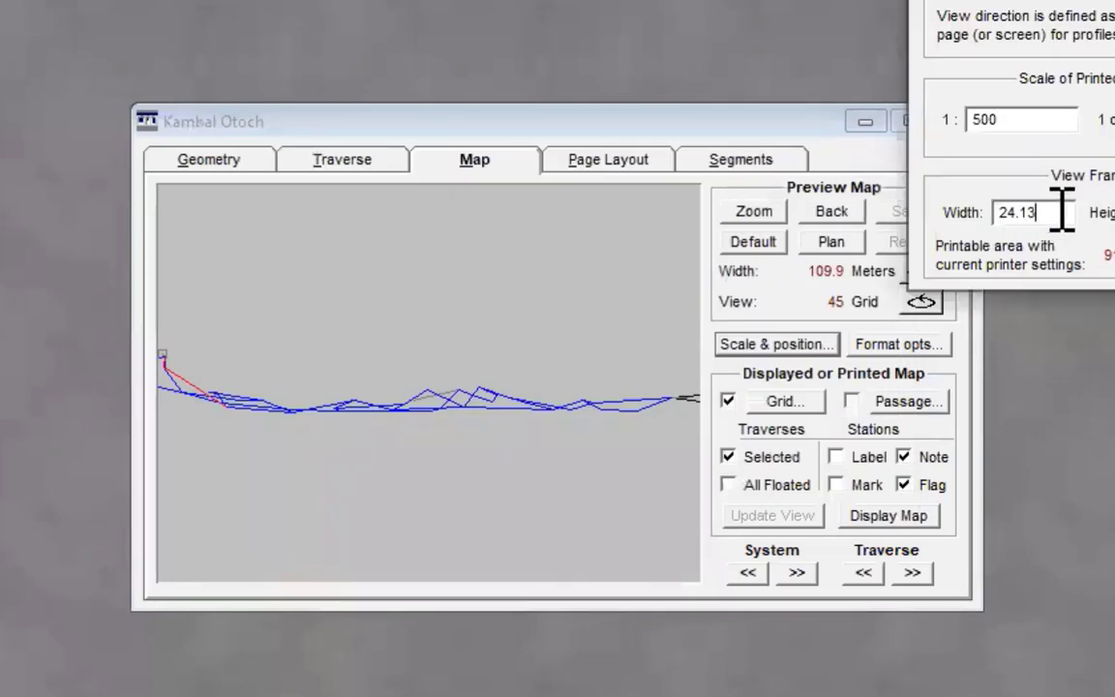
pyautogui.press('BackSpace')
pyautogui.press('BackSpace')
pyautogui.press('BackSpace')
pyautogui.press('BackSpace')
pyautogui.press('BackSpace')
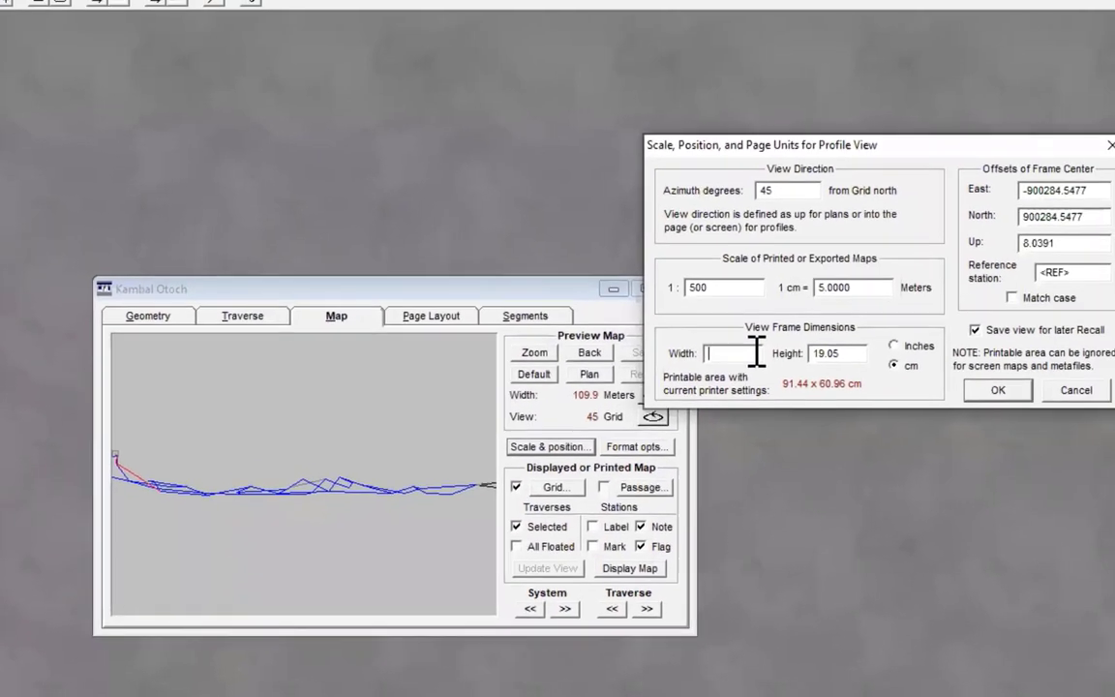
pyautogui.write('60')
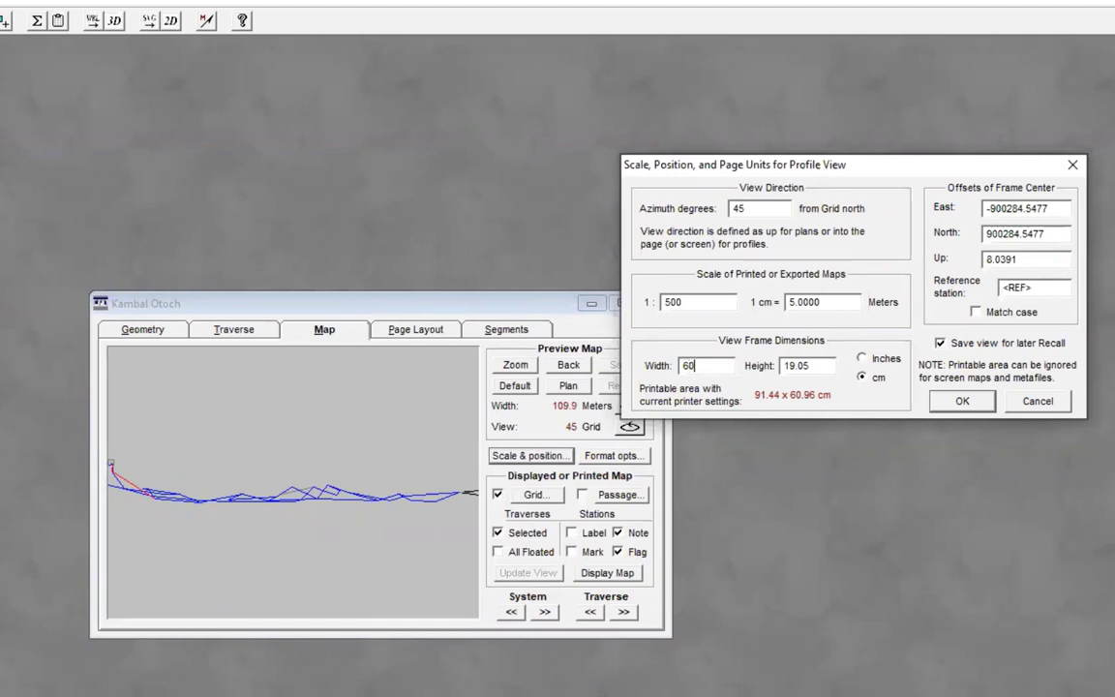
pyautogui.click(807, 366)
pyautogui.press('BackSpace')
pyautogui.press('BackSpace')
pyautogui.press('BackSpace')
pyautogui.press('BackSpace')
pyautogui.press('BackSpace')
pyautogui.write('25')
pyautogui.click(985, 411)
# Enable station labels and station marks for the displayed or printed Kambal Otoch map
pyautogui.click(538, 329)
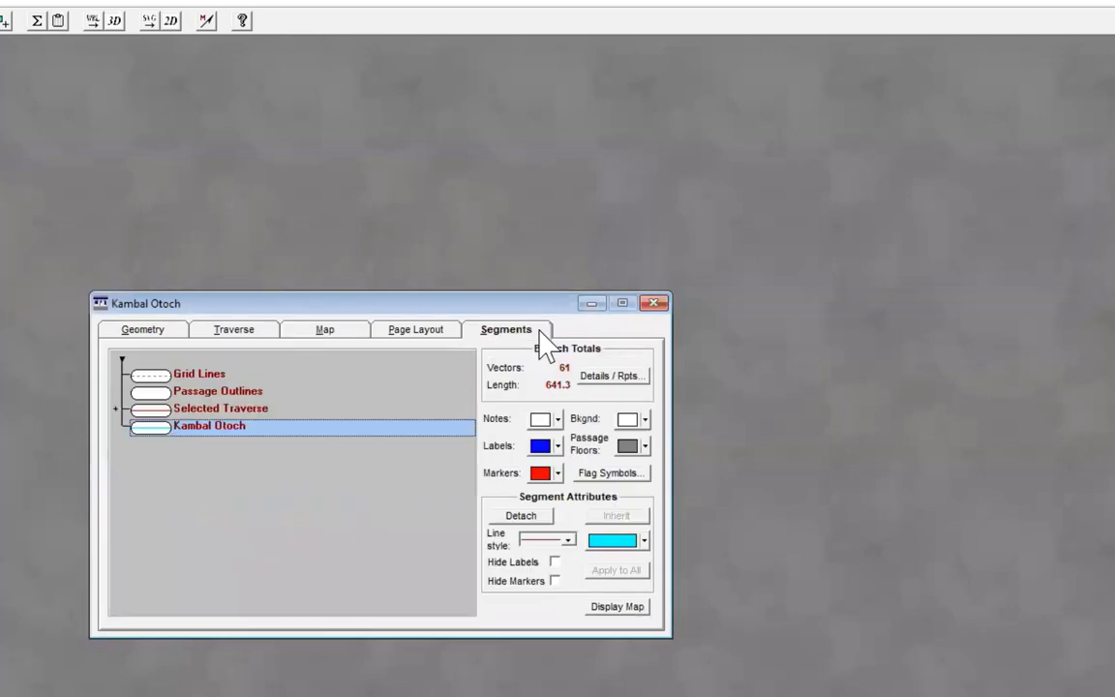
pyautogui.click(312, 333)
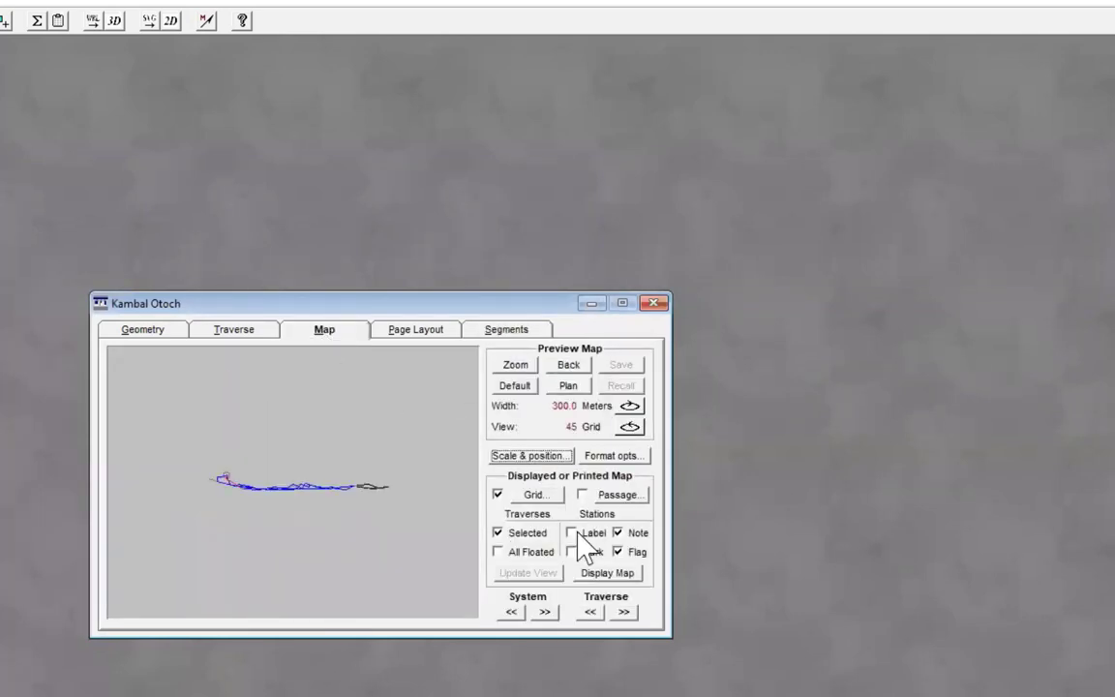
pyautogui.click(577, 533)
pyautogui.click(578, 552)
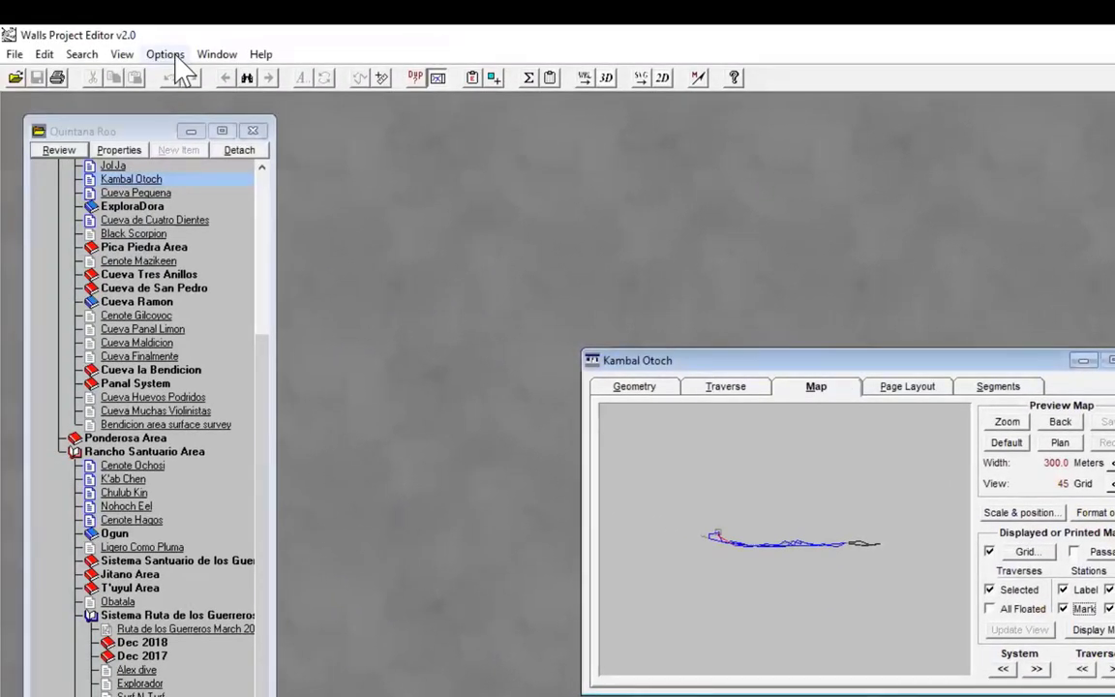
# Export the Kambal Otoch profile map as the metafile KAMBAL.WMF in the Quintana Roo folder
pyautogui.click(167, 55)
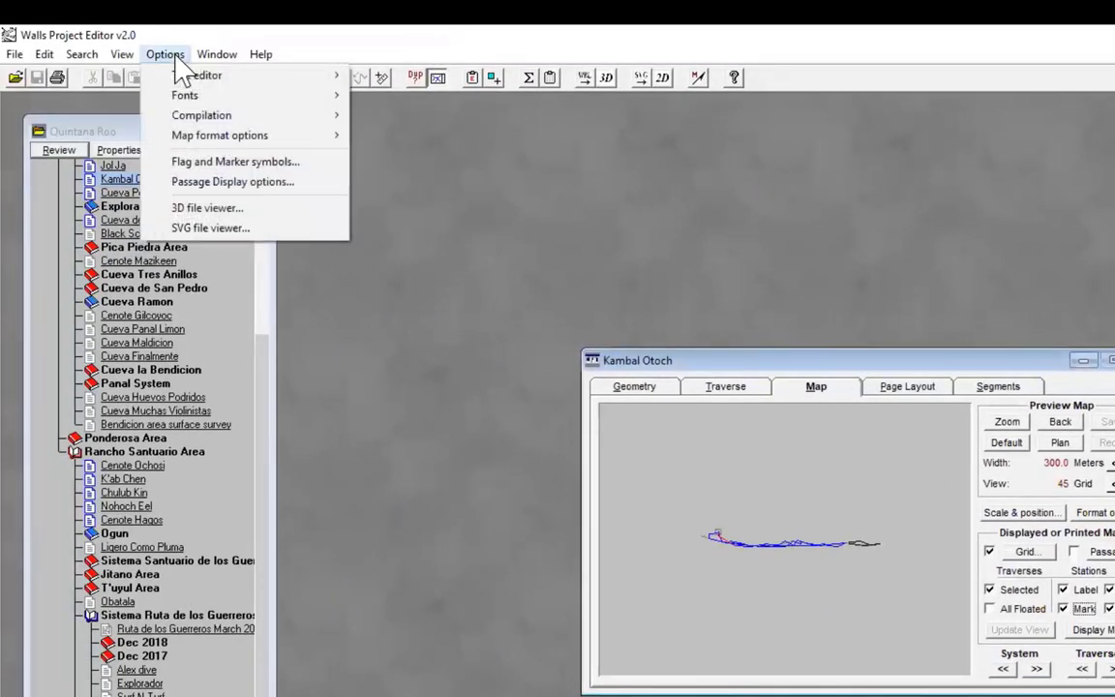
pyautogui.click(523, 264)
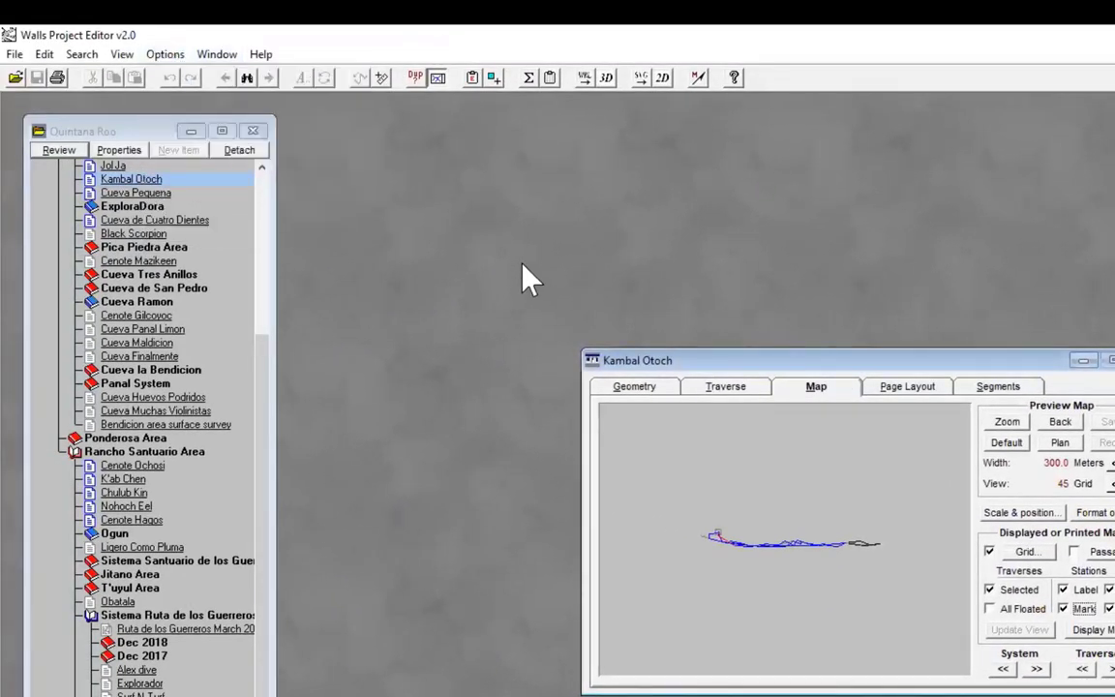
pyautogui.click(12, 54)
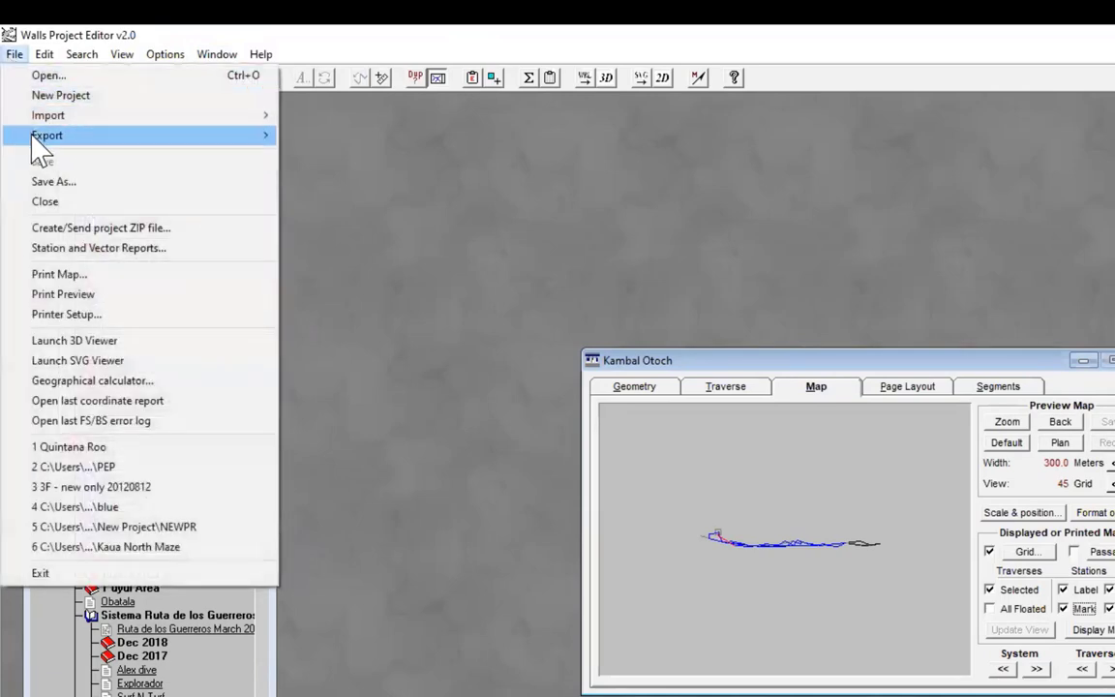
pyautogui.moveTo(125, 145)
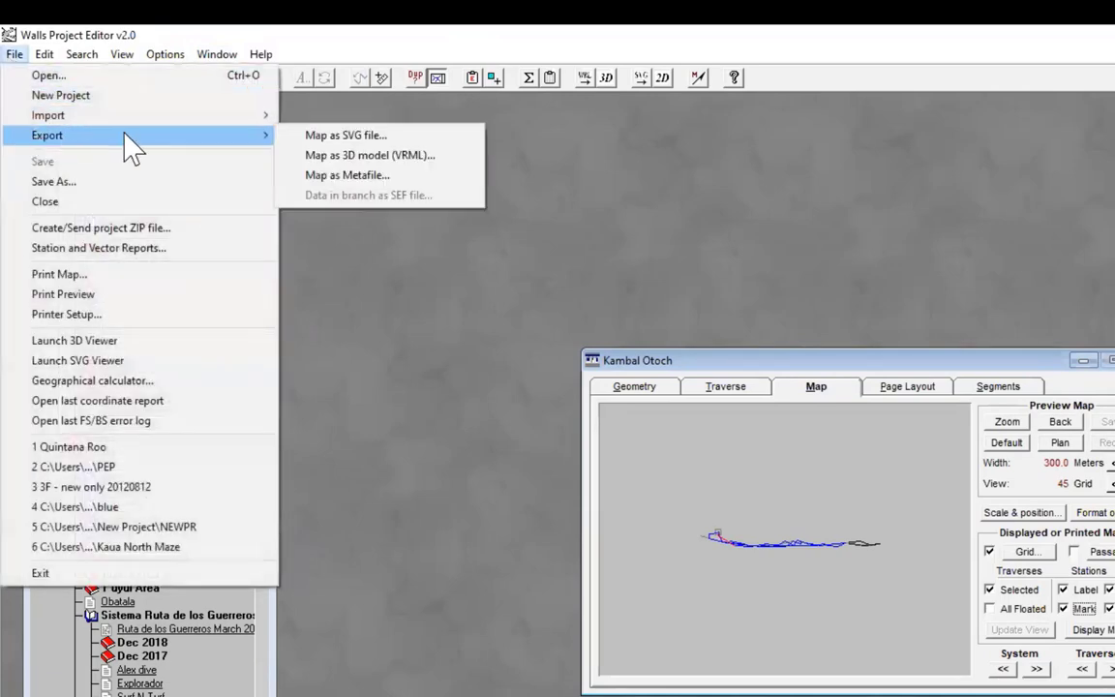
pyautogui.click(387, 176)
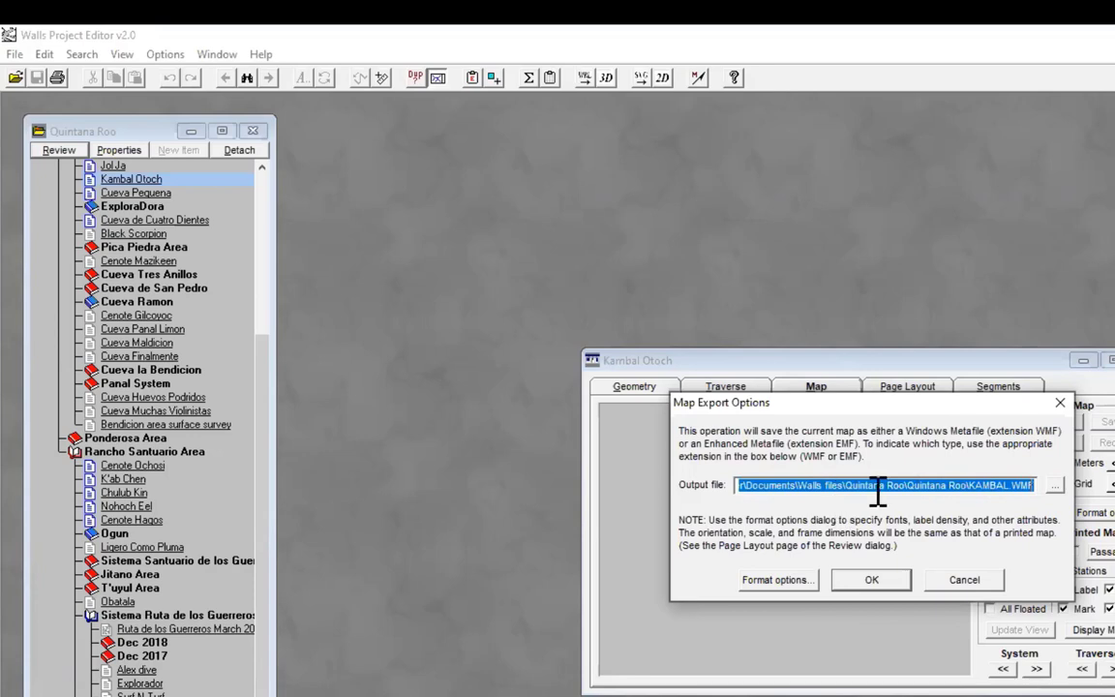
pyautogui.click(886, 585)
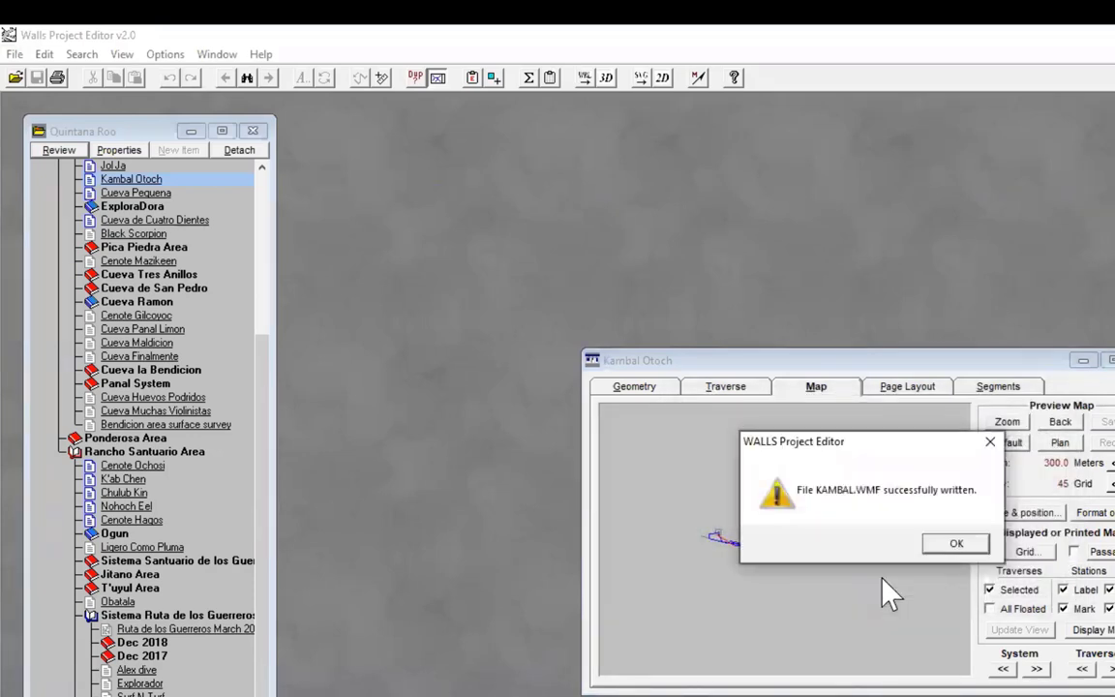
# Switch to the Kambal Otoch drawing in Illustrator, make the black-coded layer active and start placing a file
pyautogui.click(975, 544)
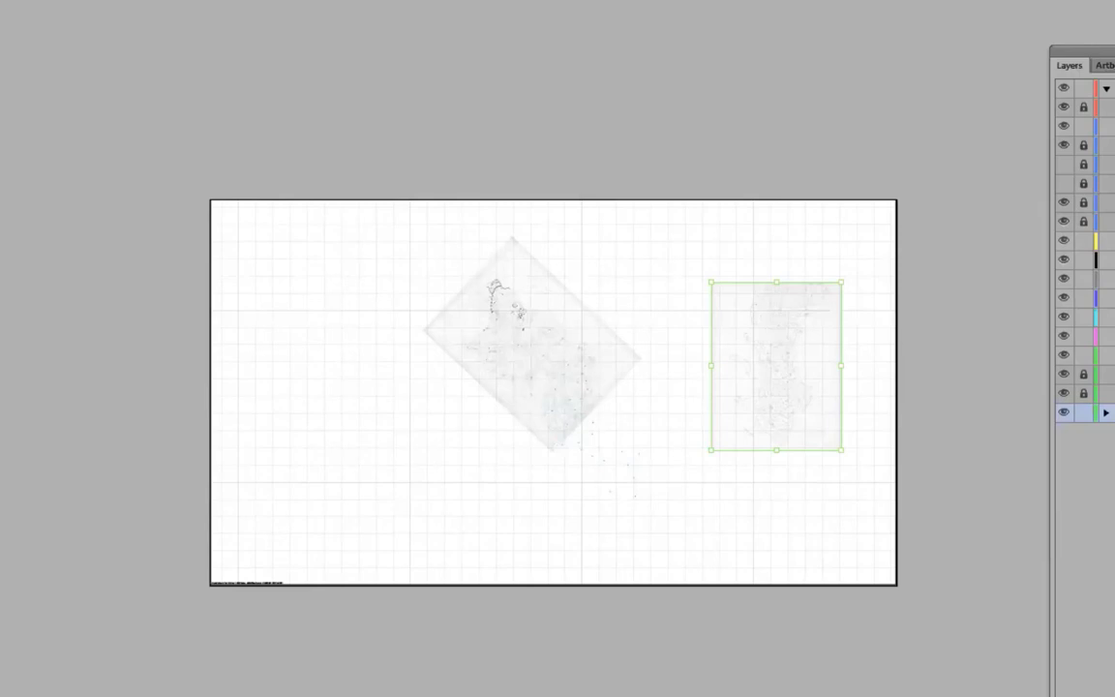
pyautogui.click(1107, 259)
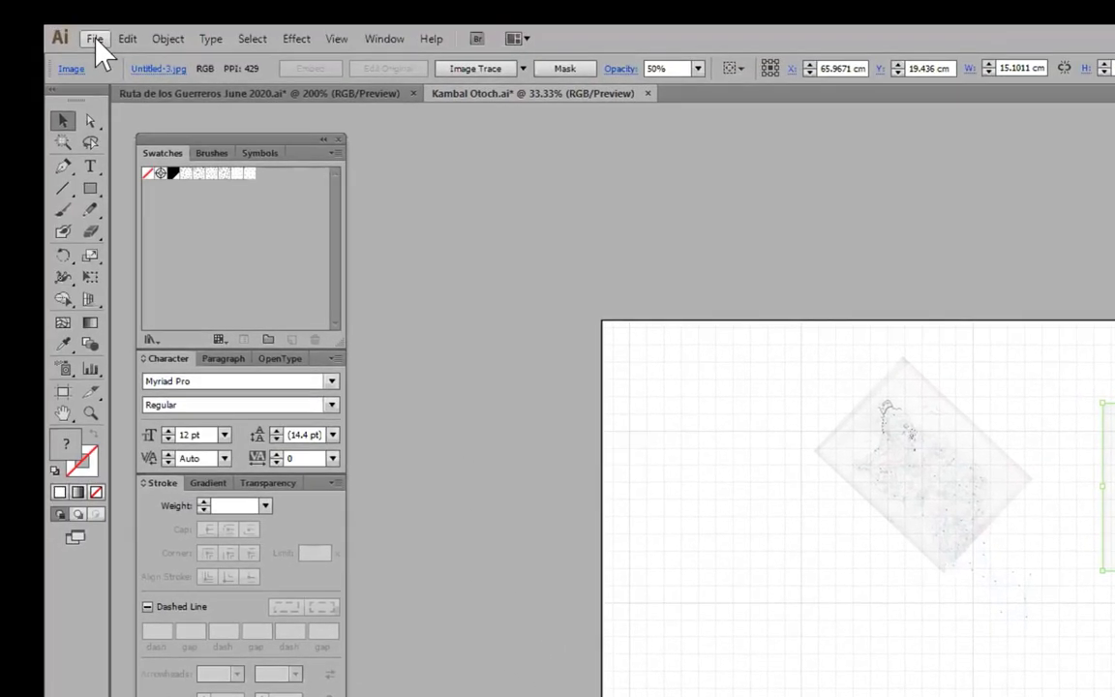
pyautogui.click(95, 41)
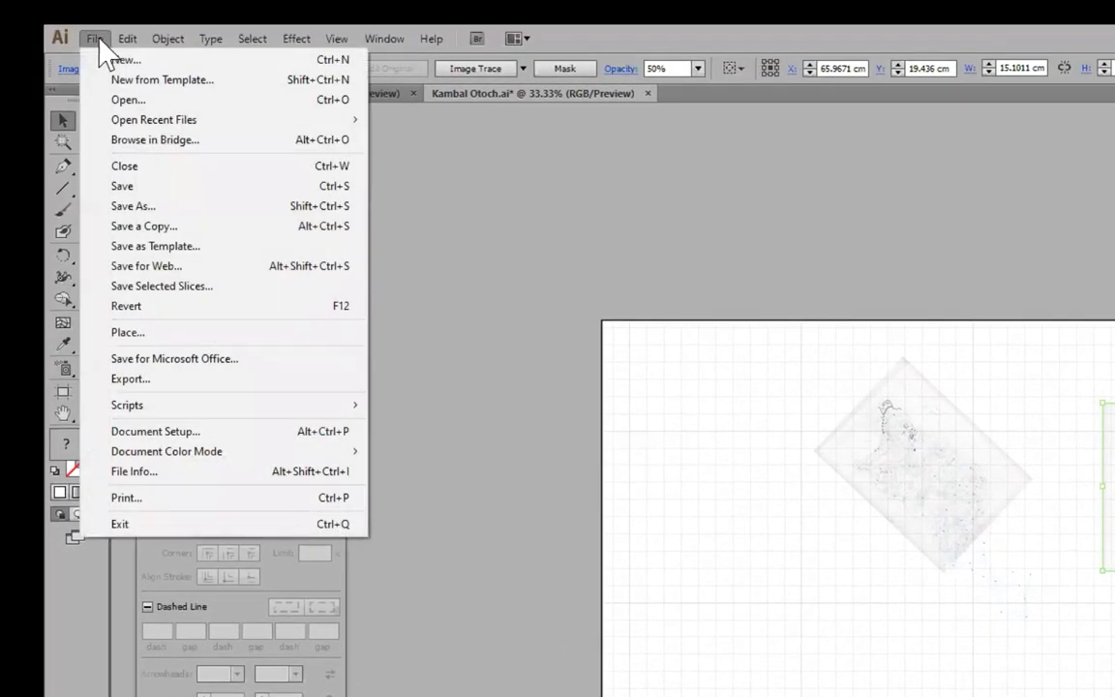
pyautogui.moveTo(127, 38)
pyautogui.moveTo(93, 41)
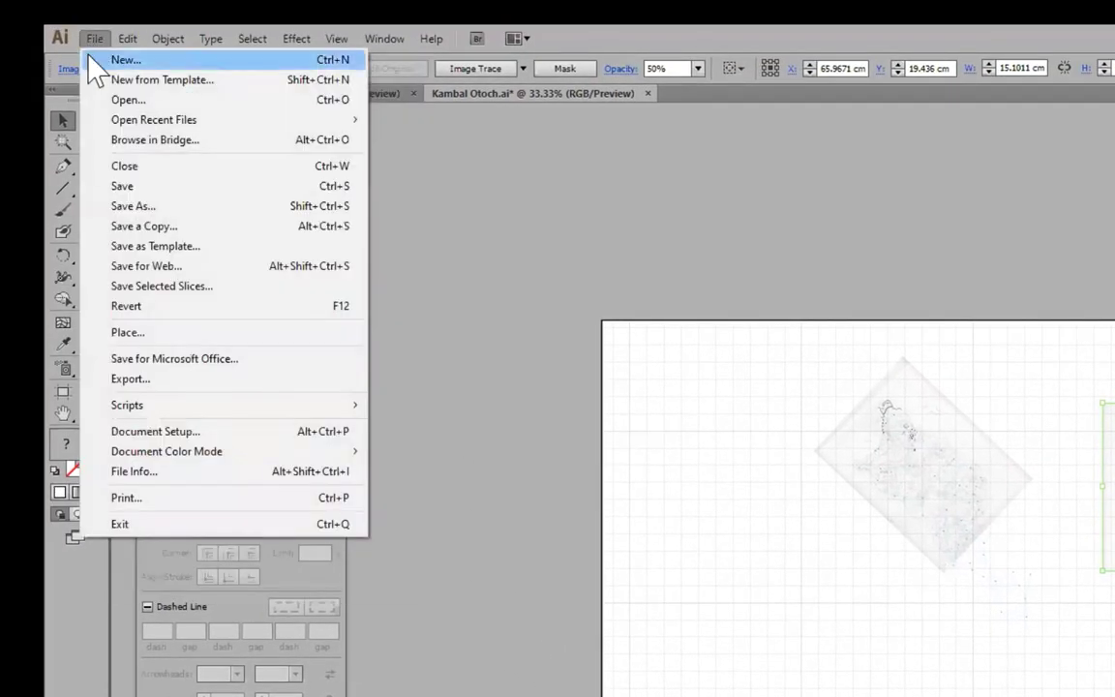
pyautogui.click(155, 334)
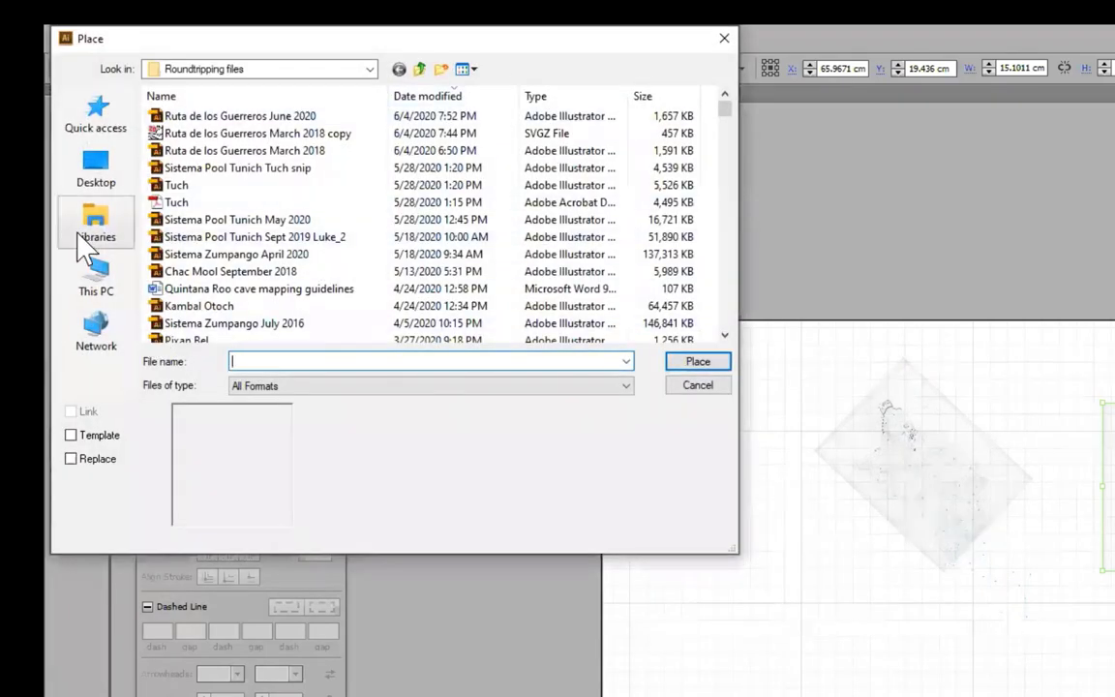
# Place the KAMBAL WMF file from the nested Quintana Roo folder inside Walls files in the Documents library
pyautogui.click(106, 236)
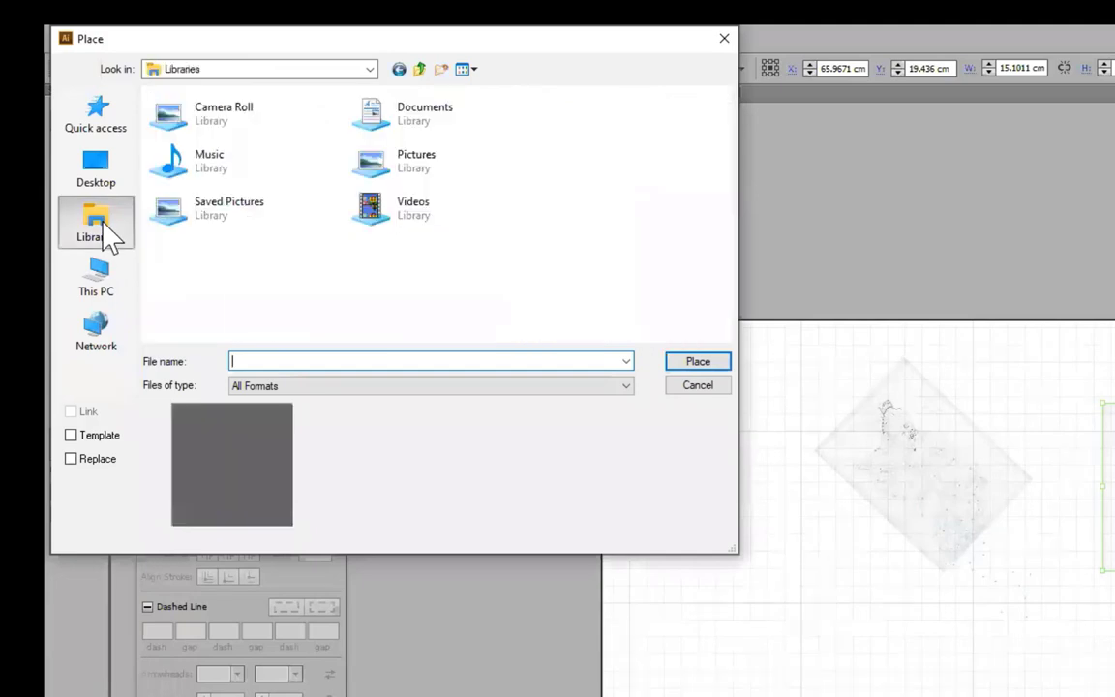
pyautogui.doubleClick(416, 118)
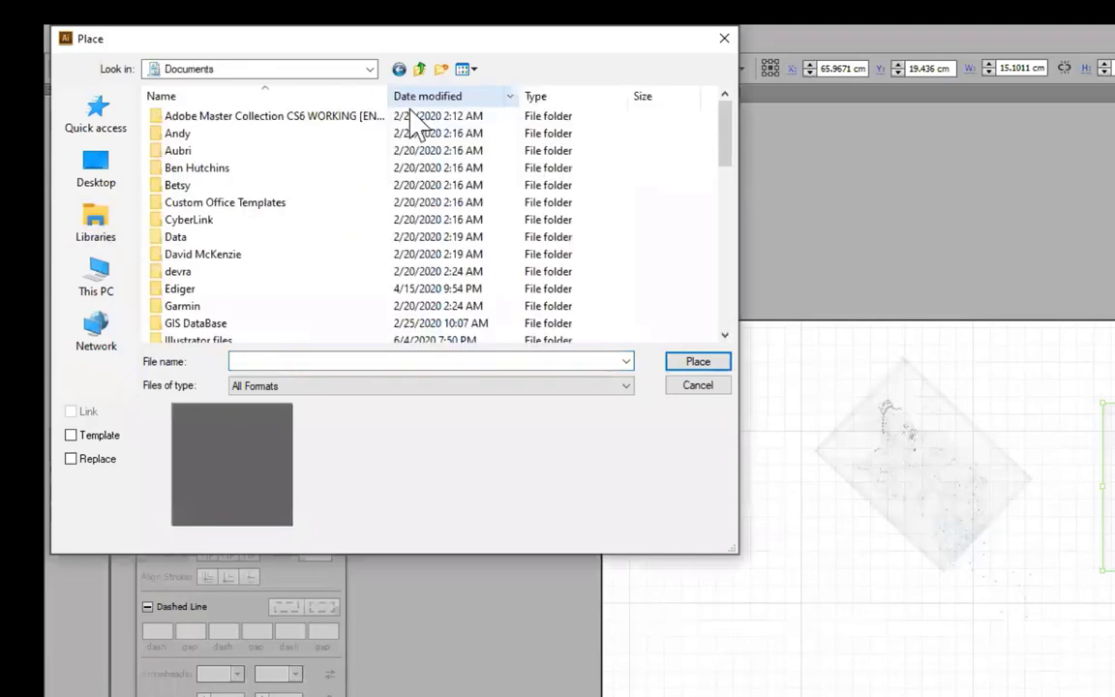
pyautogui.scroll(-10, 421, 174)
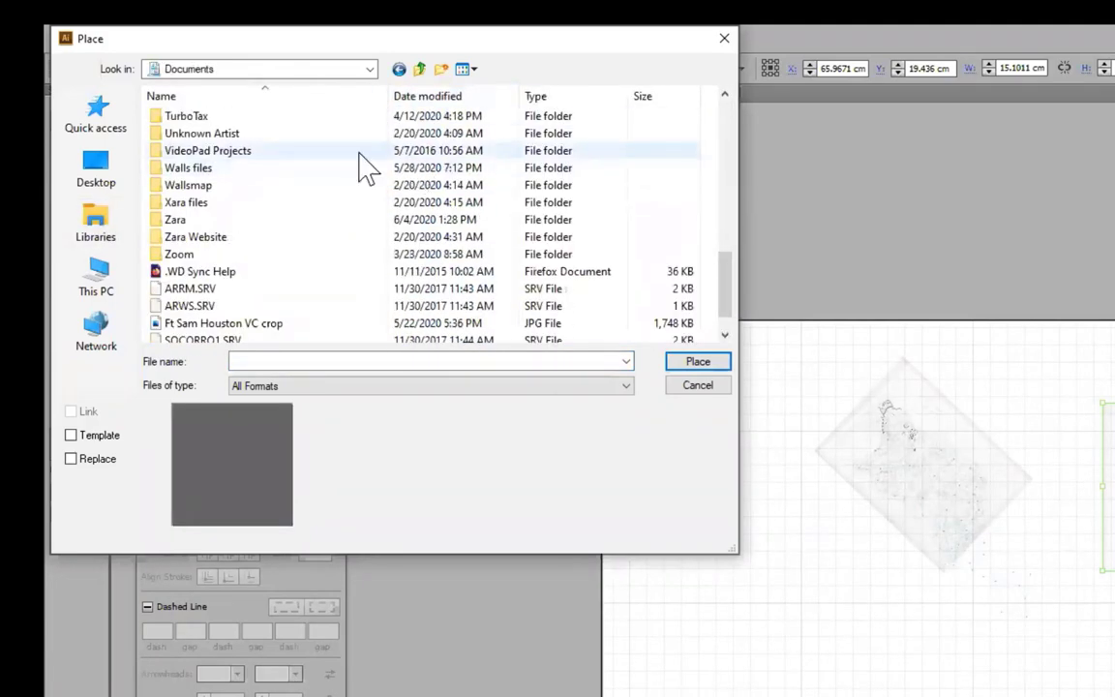
pyautogui.doubleClick(204, 171)
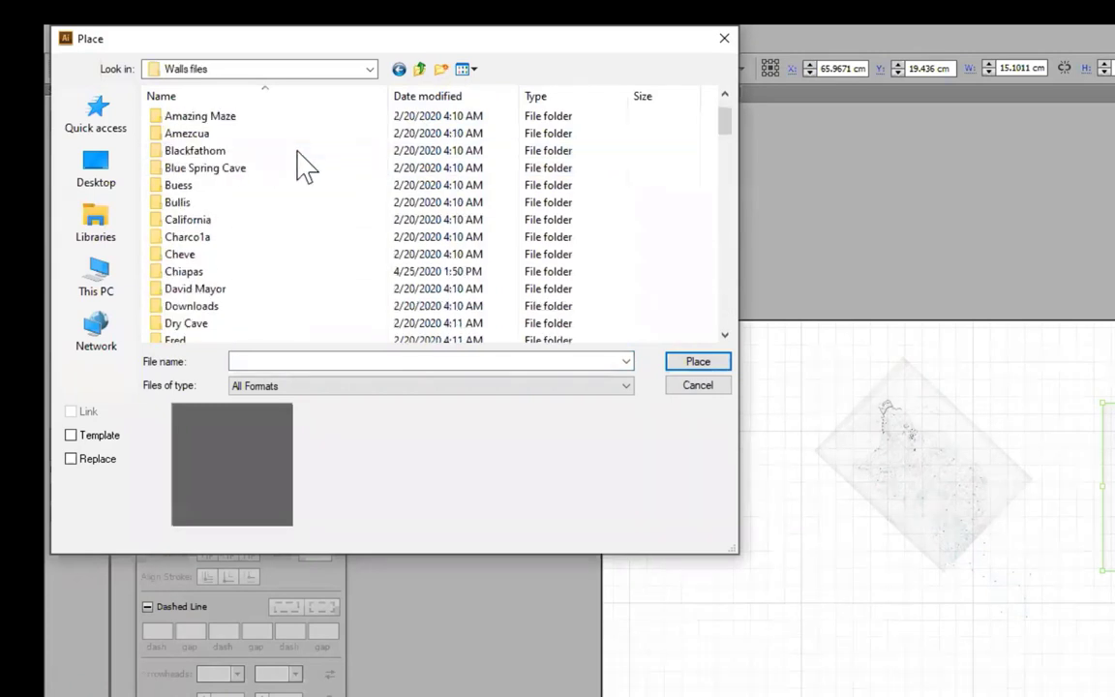
pyautogui.scroll(-12, 303, 166)
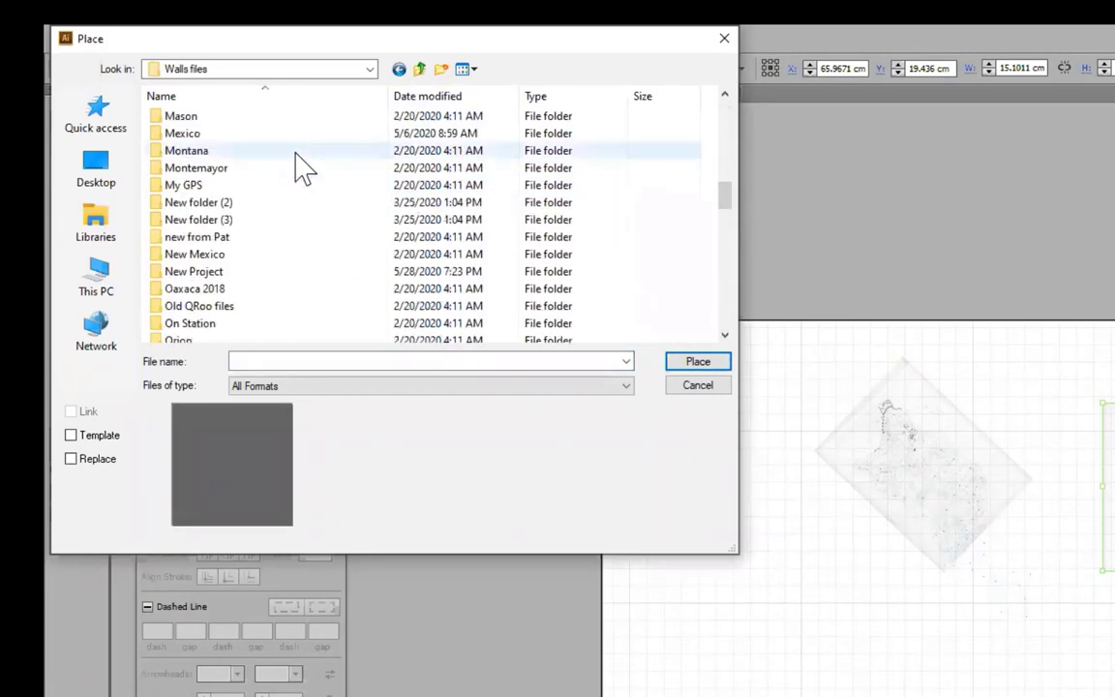
pyautogui.scroll(-3, 303, 167)
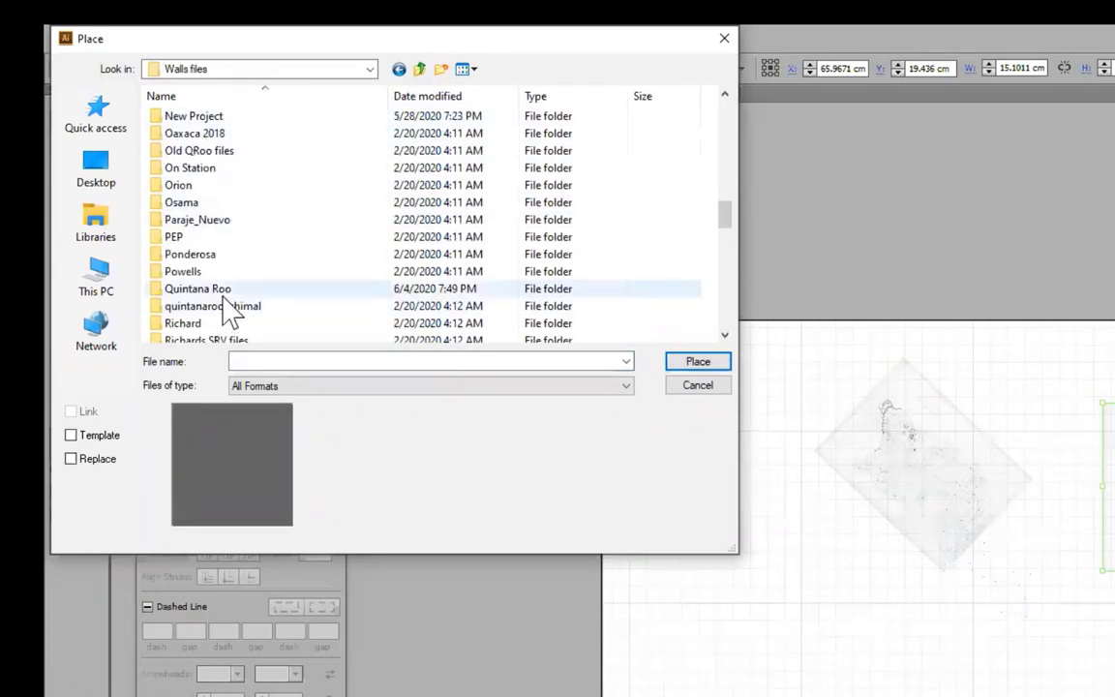
pyautogui.doubleClick(222, 295)
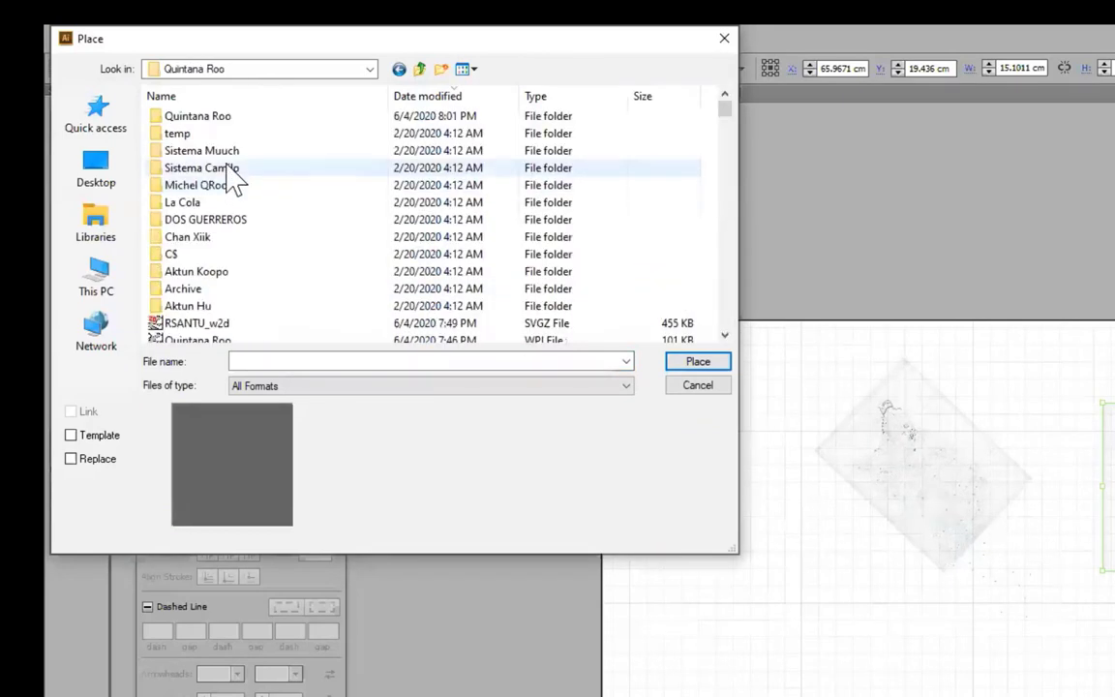
pyautogui.doubleClick(207, 115)
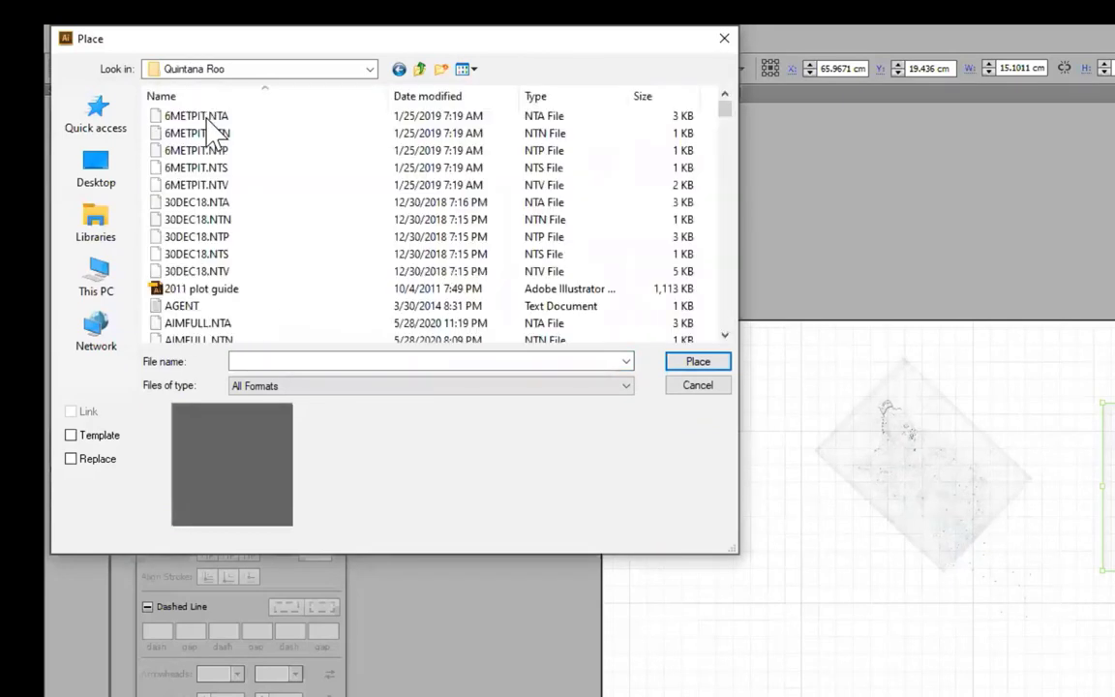
pyautogui.click(451, 100)
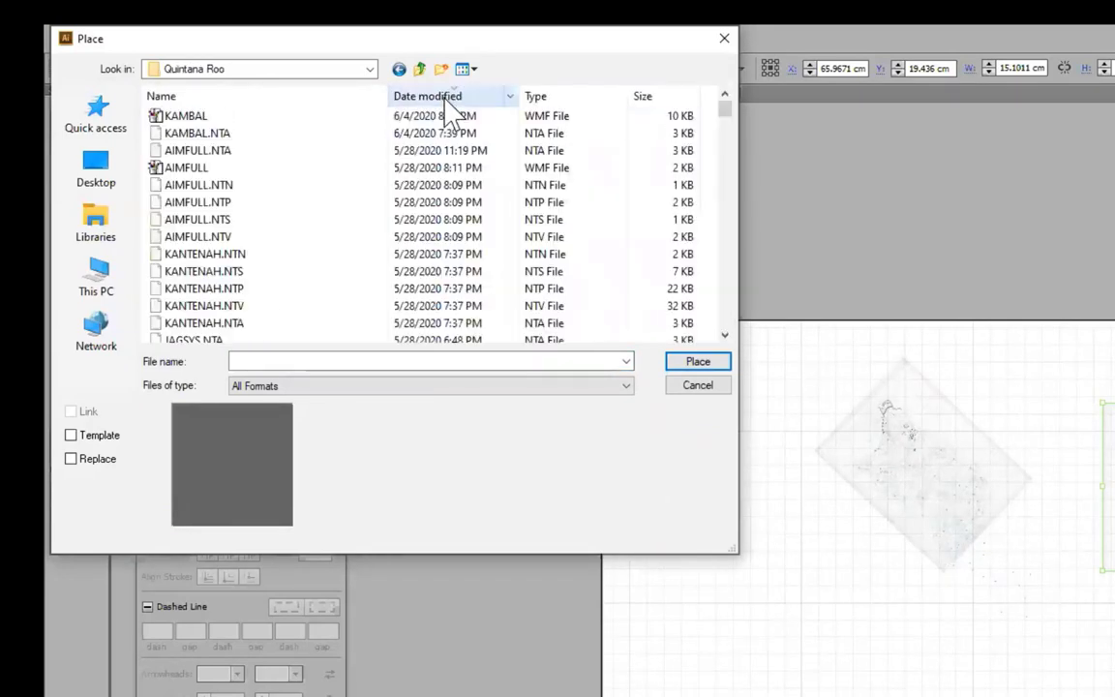
pyautogui.doubleClick(187, 117)
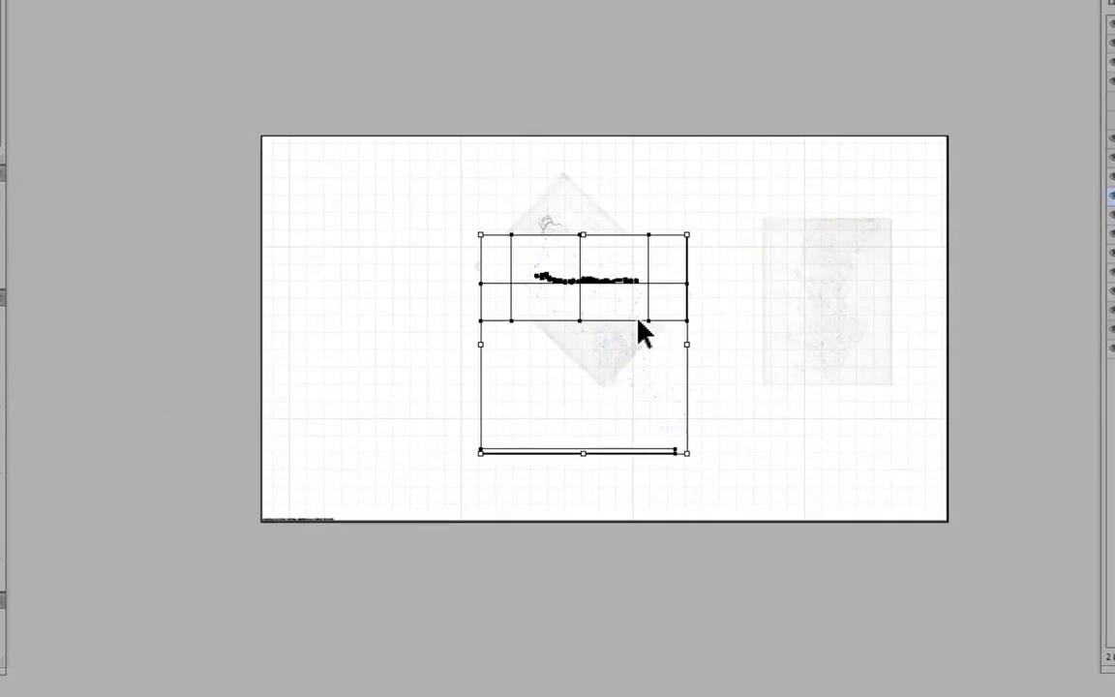
# Move the placed profile to the artboard's empty upper-left area and line up its grid with the drawing's grid
pyautogui.moveTo(642, 332); pyautogui.dragTo(431, 250)
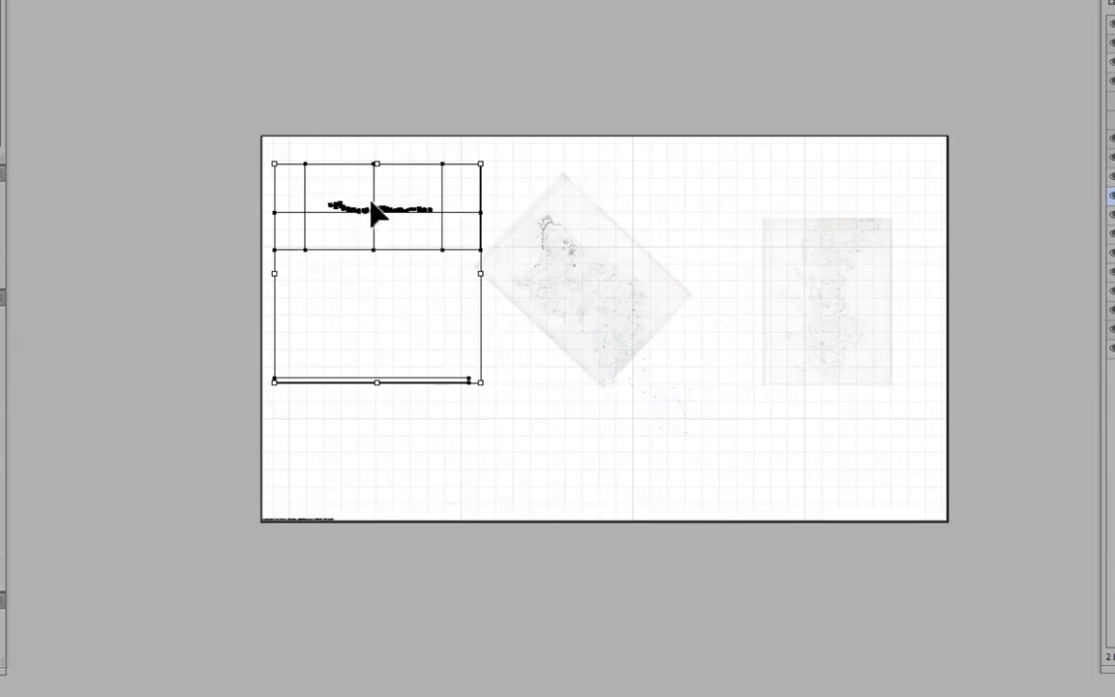
pyautogui.scroll(4, 372, 201)
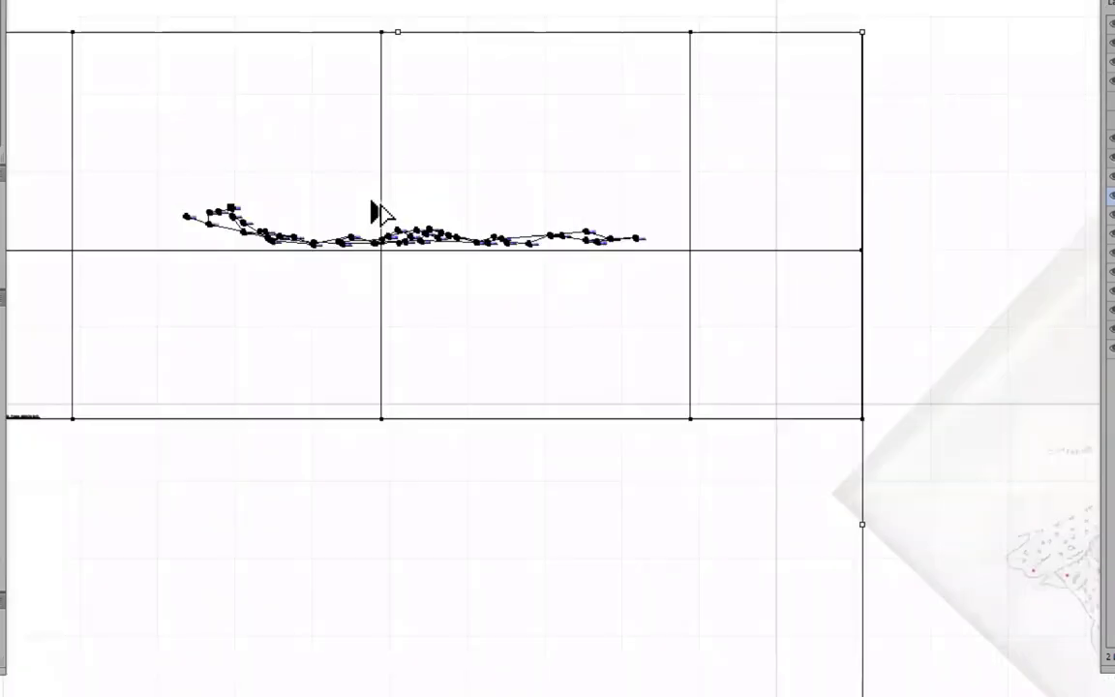
pyautogui.click(906, 74)
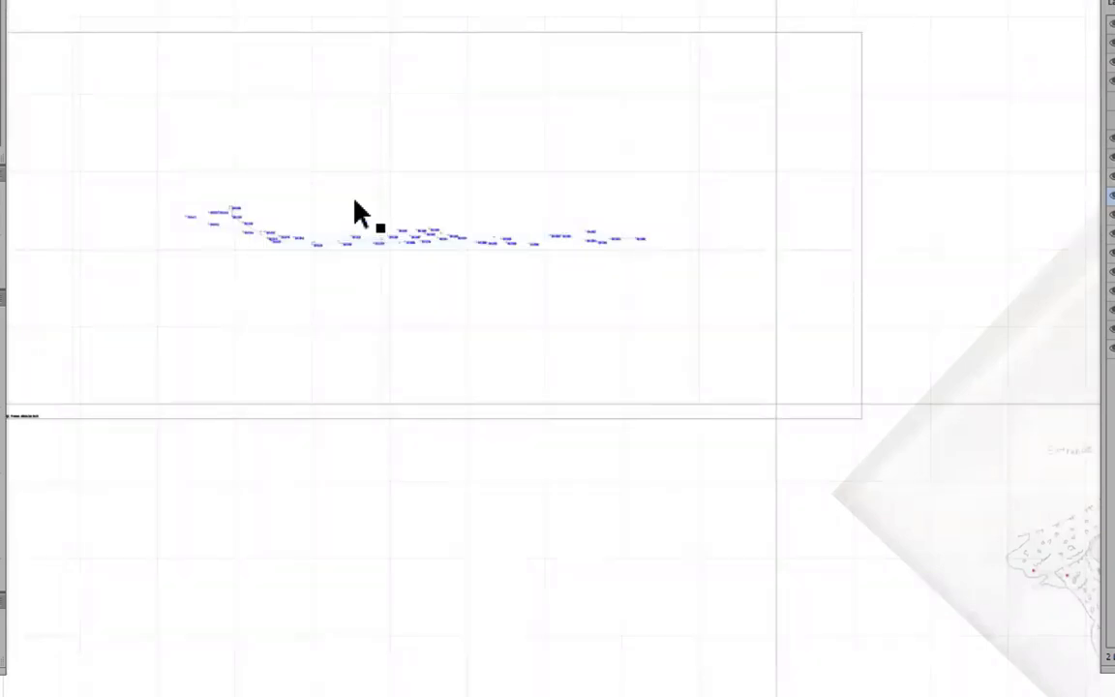
pyautogui.click(423, 242)
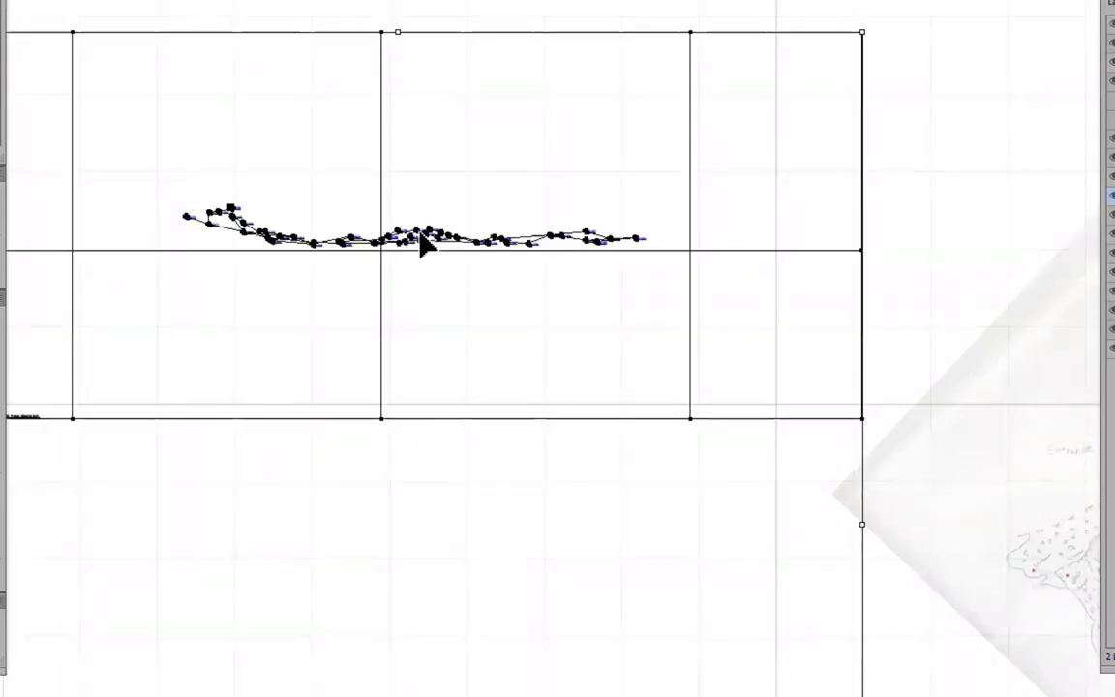
pyautogui.moveTo(423, 242); pyautogui.dragTo(429, 232)
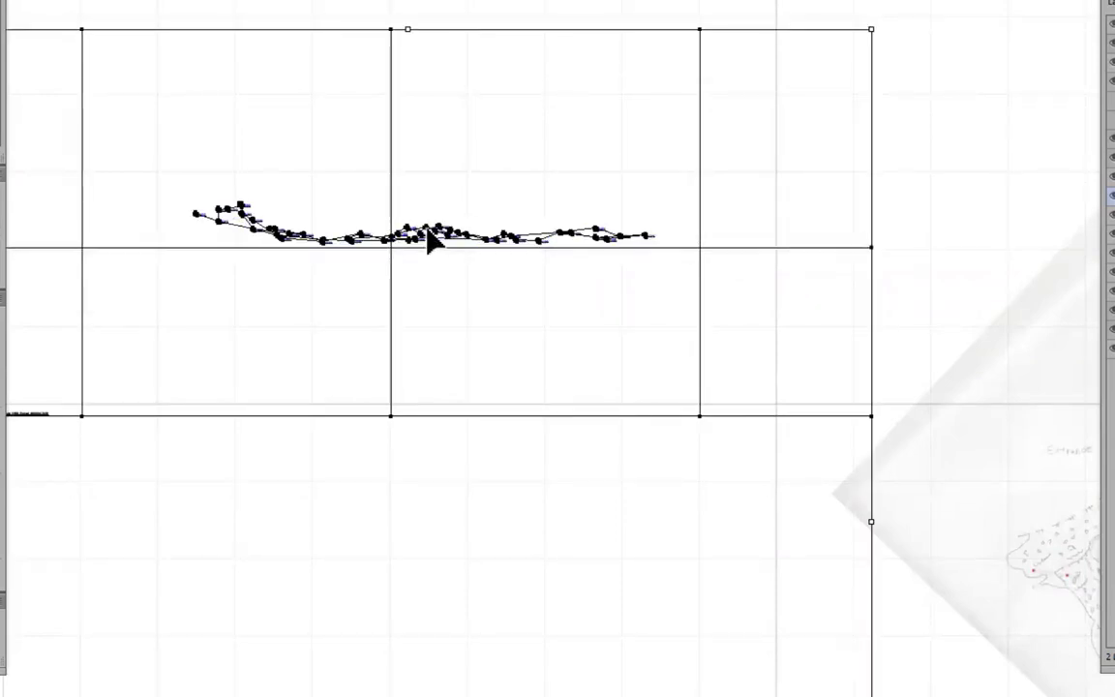
# Scale the placed profile uniformly to 200%
pyautogui.hotkey('alt', 'o')
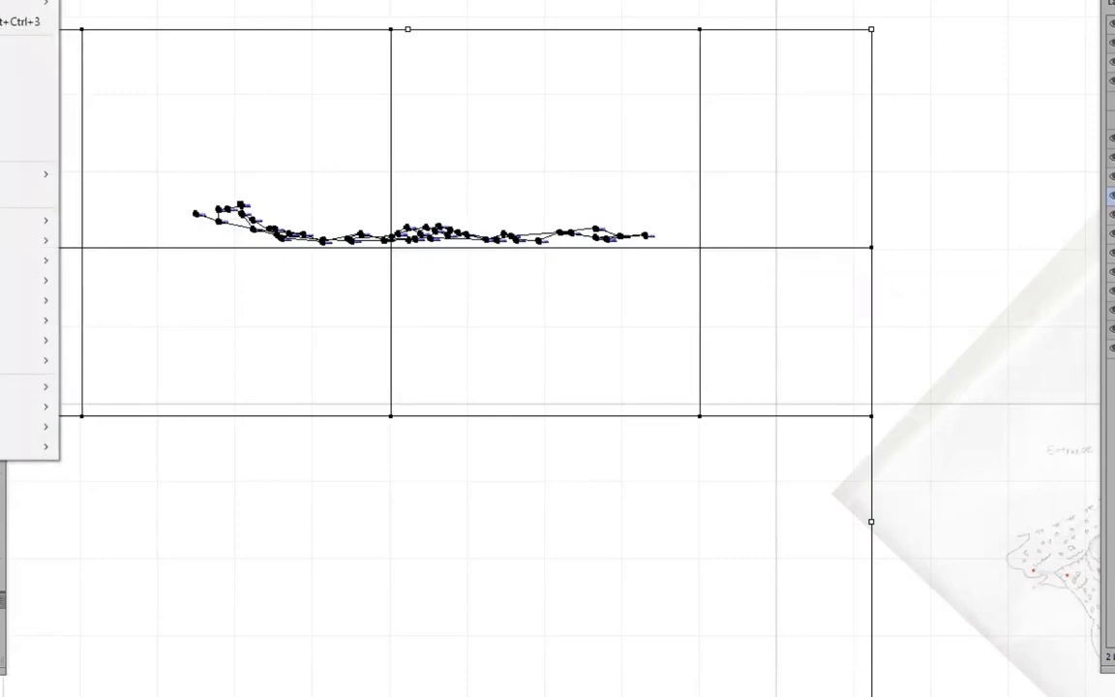
pyautogui.moveTo(19, 0)
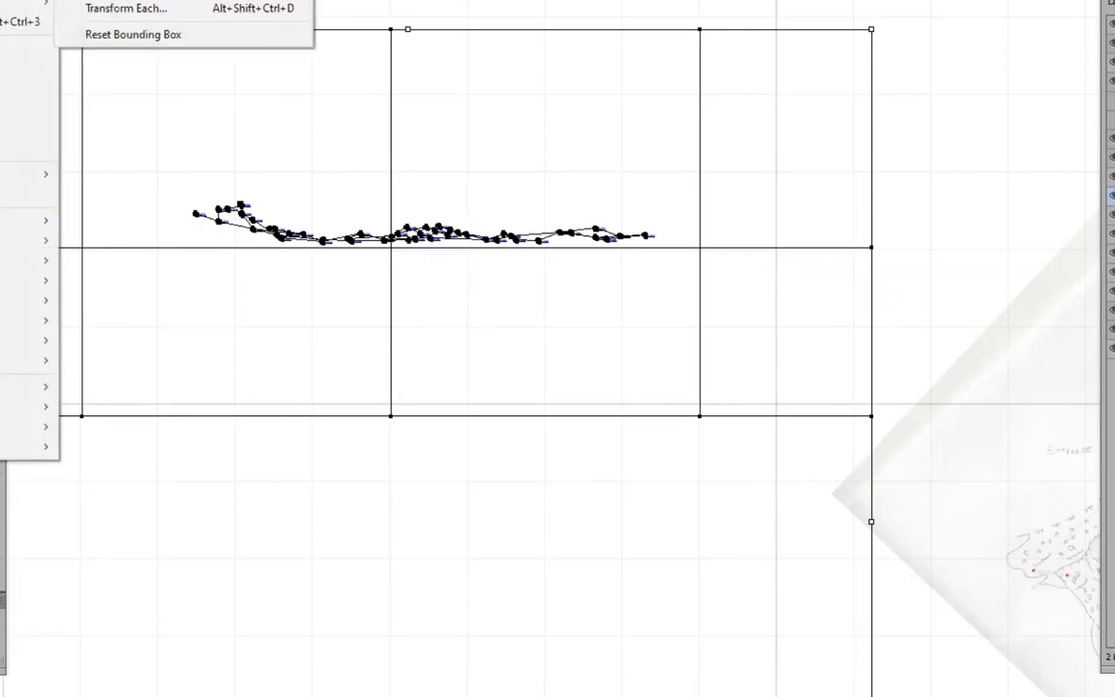
pyautogui.click(102, 0)
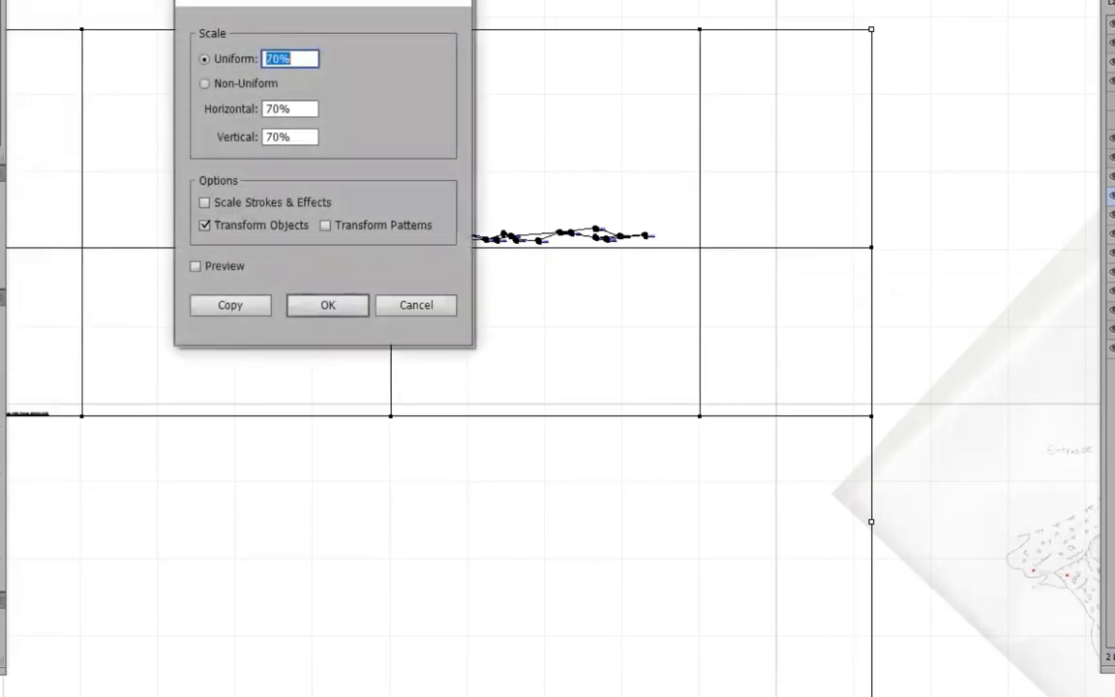
pyautogui.press('BackSpace')
pyautogui.write('200')
pyautogui.press('Return')
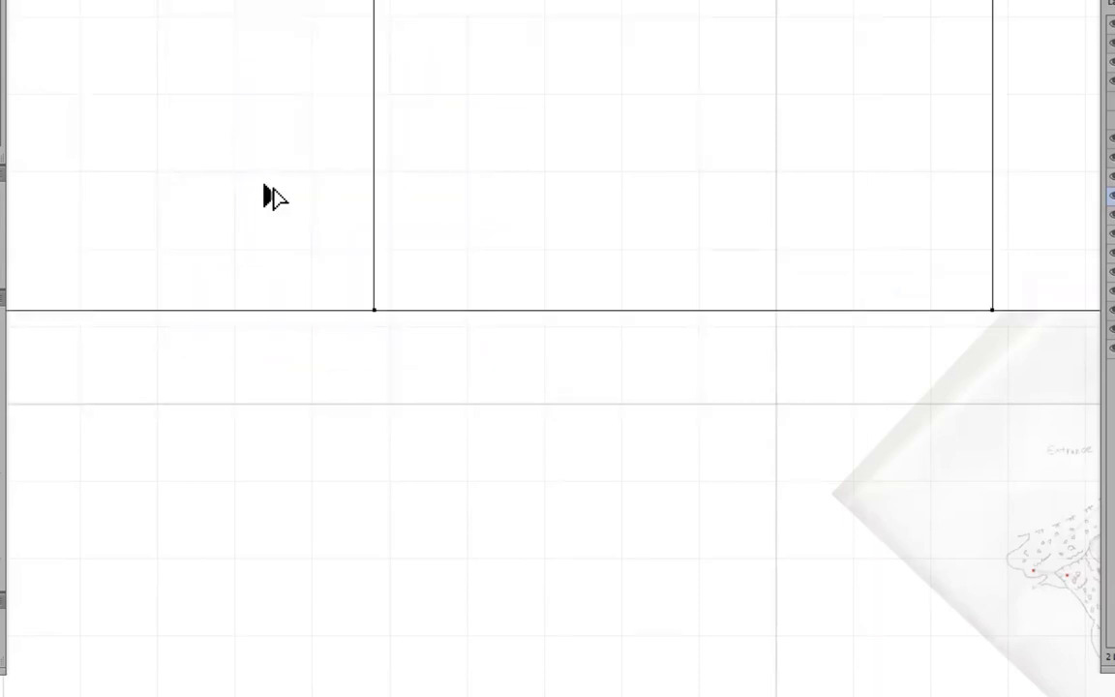
# Move the enlarged profile down over the artboard's lower-left area and shrink it proportionally to about 41.3 by 38.7 cm
pyautogui.scroll(-3, 276, 198)
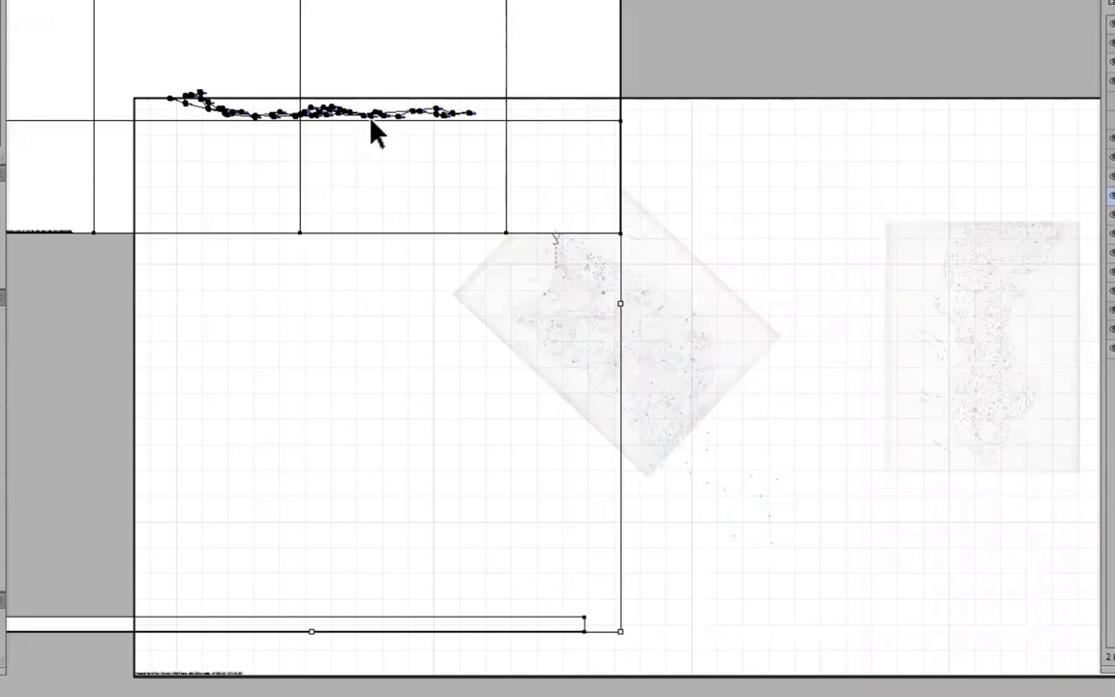
pyautogui.moveTo(371, 130); pyautogui.dragTo(453, 445)
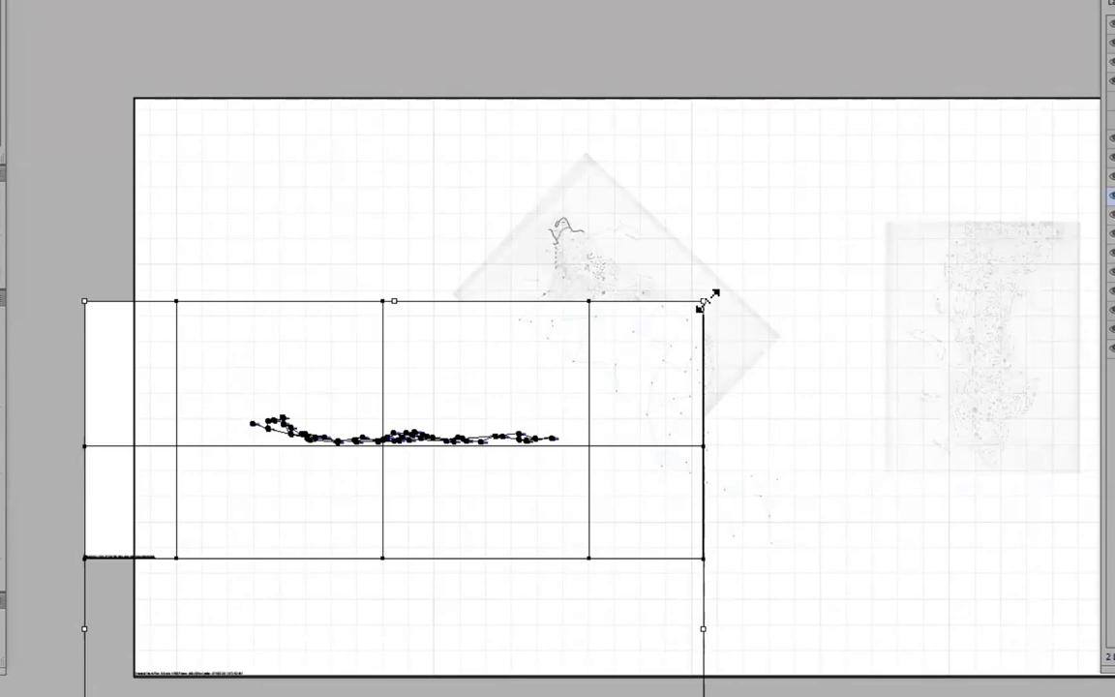
pyautogui.moveTo(704, 300); pyautogui.dragTo(662, 380)
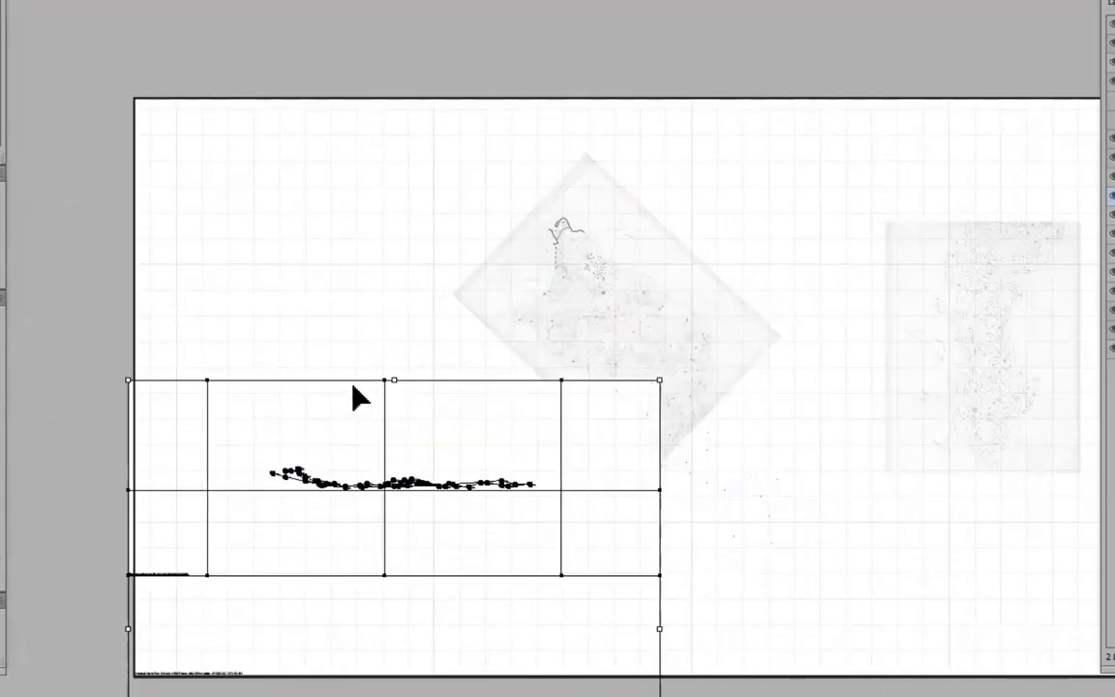
# Move the resized profile outside the artboard, beyond its upper-left corner, to about X -18.3 cm, Y -7.8 cm
pyautogui.moveTo(356, 380); pyautogui.dragTo(337, 103)
pyautogui.moveTo(683, 274)
pyautogui.mouseDown()
pyautogui.moveTo(714, 167)
pyautogui.moveTo(640, 125)
pyautogui.moveTo(615, 135)
pyautogui.mouseUp()
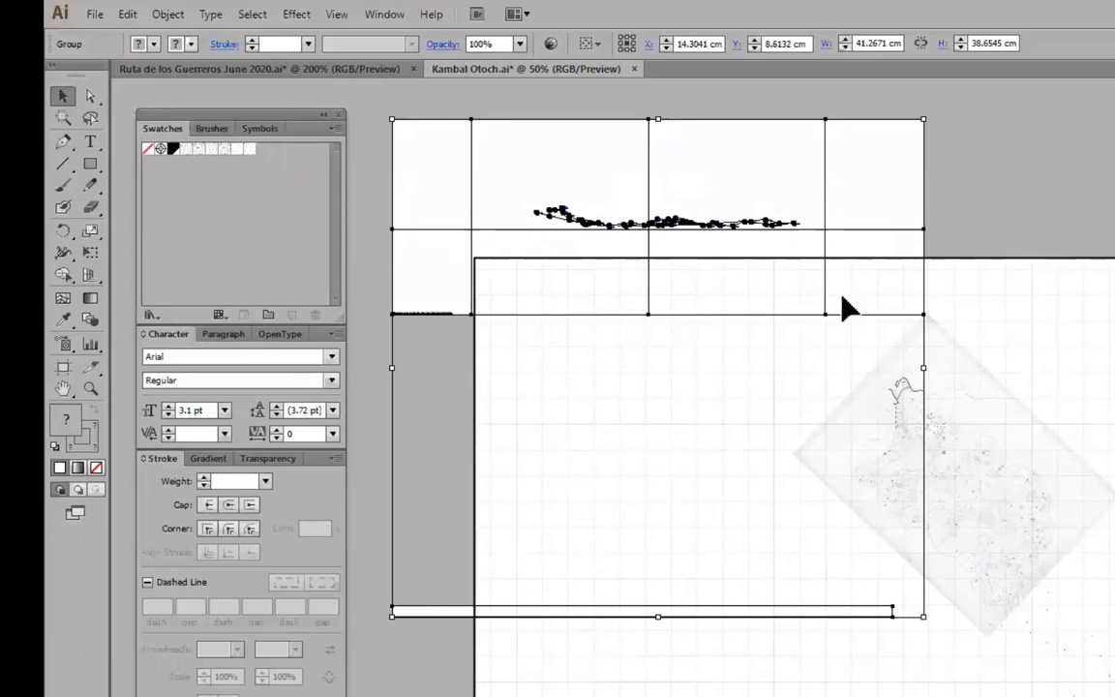
pyautogui.scroll(-2, 1084, 381)
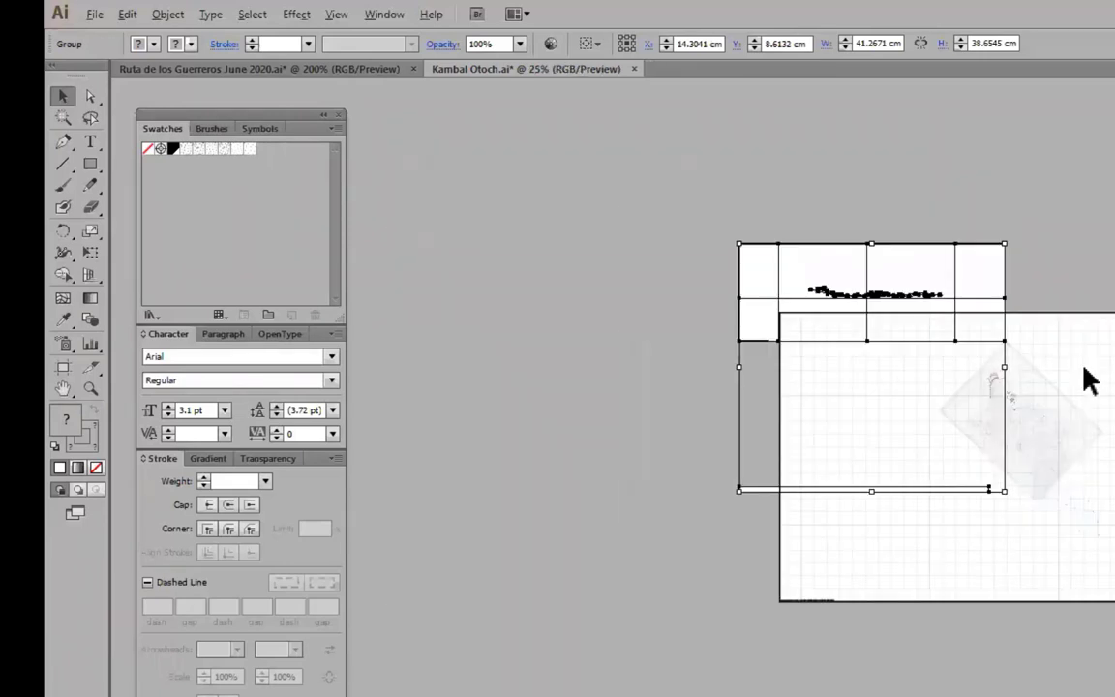
pyautogui.moveTo(1071, 217); pyautogui.dragTo(1012, 255)
pyautogui.moveTo(796, 334); pyautogui.dragTo(615, 245)
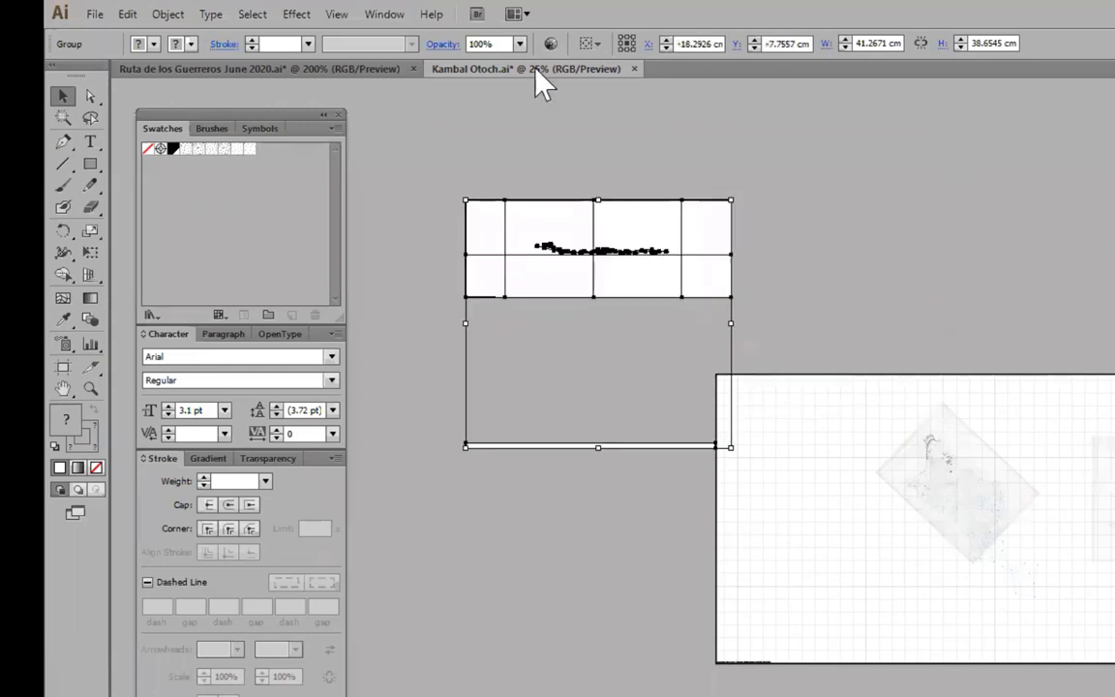
# Ungroup the placed profile and deselect its parts
pyautogui.click(168, 14)
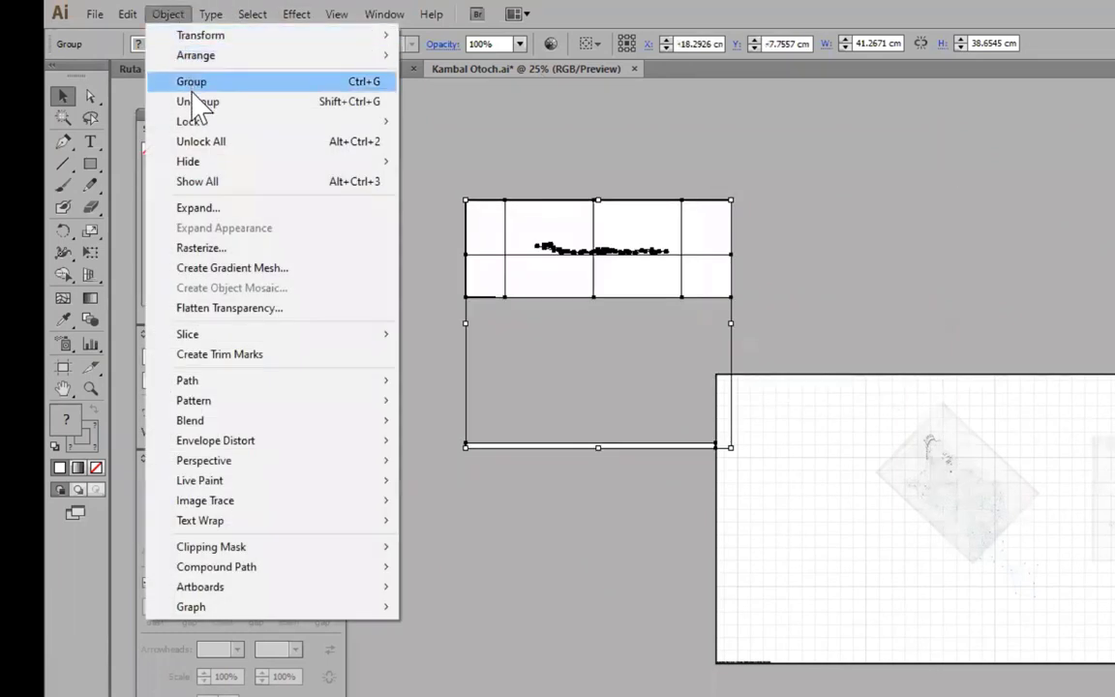
pyautogui.click(197, 103)
pyautogui.click(881, 194)
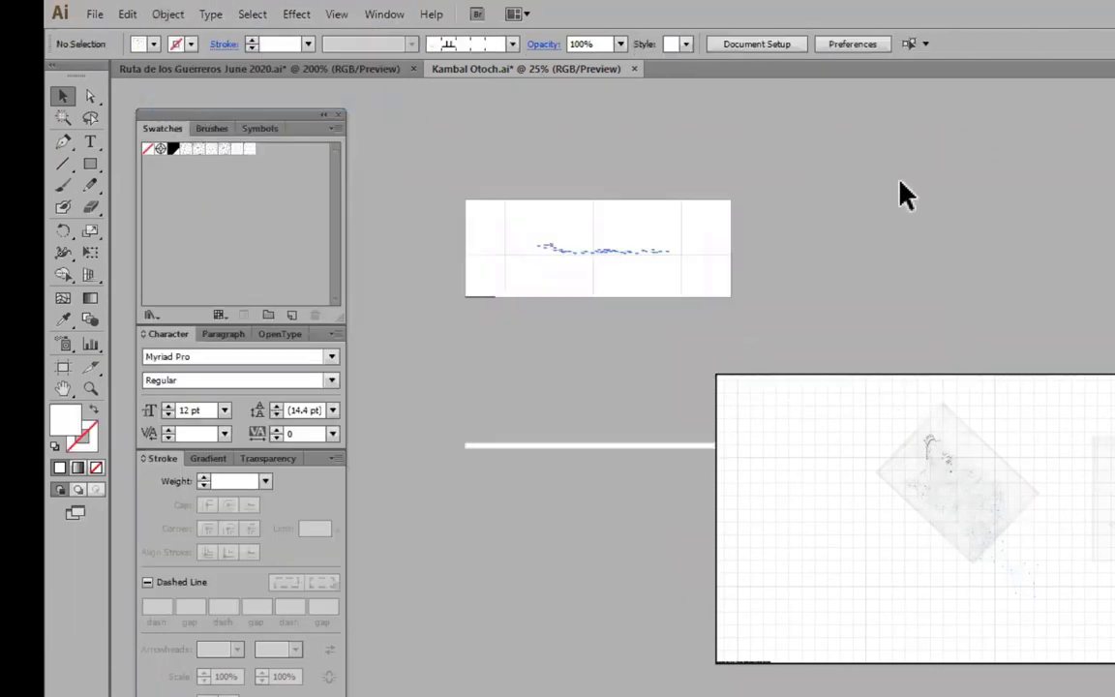
# Delete the profile's white background rectangle and the leftover white strip below it
pyautogui.click(663, 239)
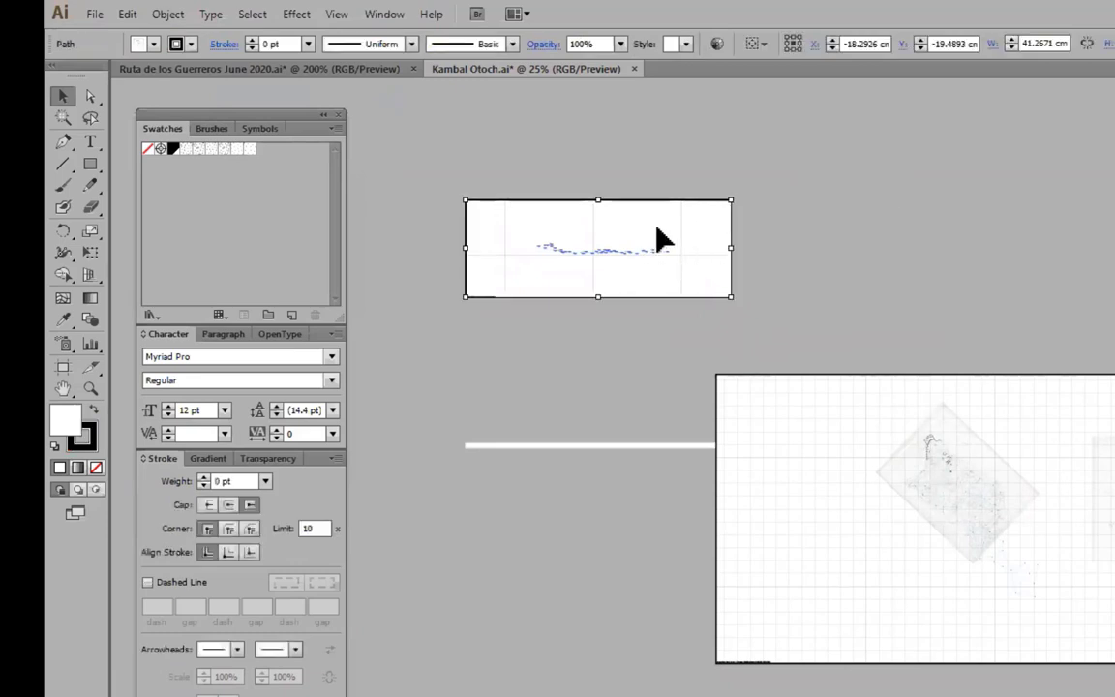
pyautogui.press('Delete')
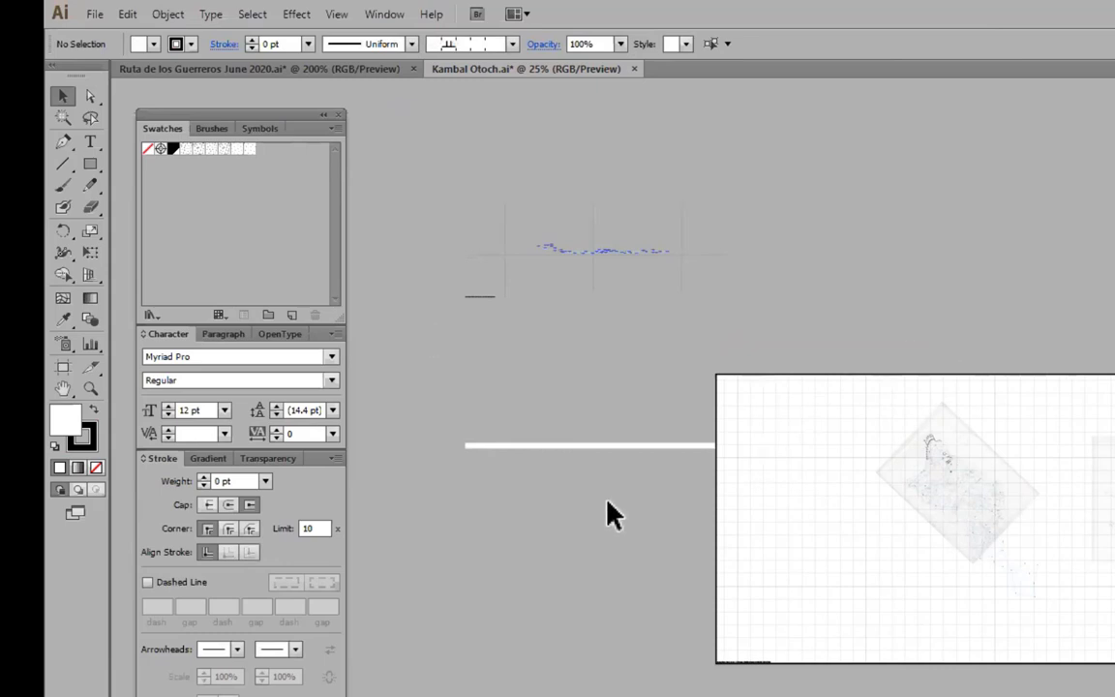
pyautogui.moveTo(443, 399); pyautogui.dragTo(697, 517)
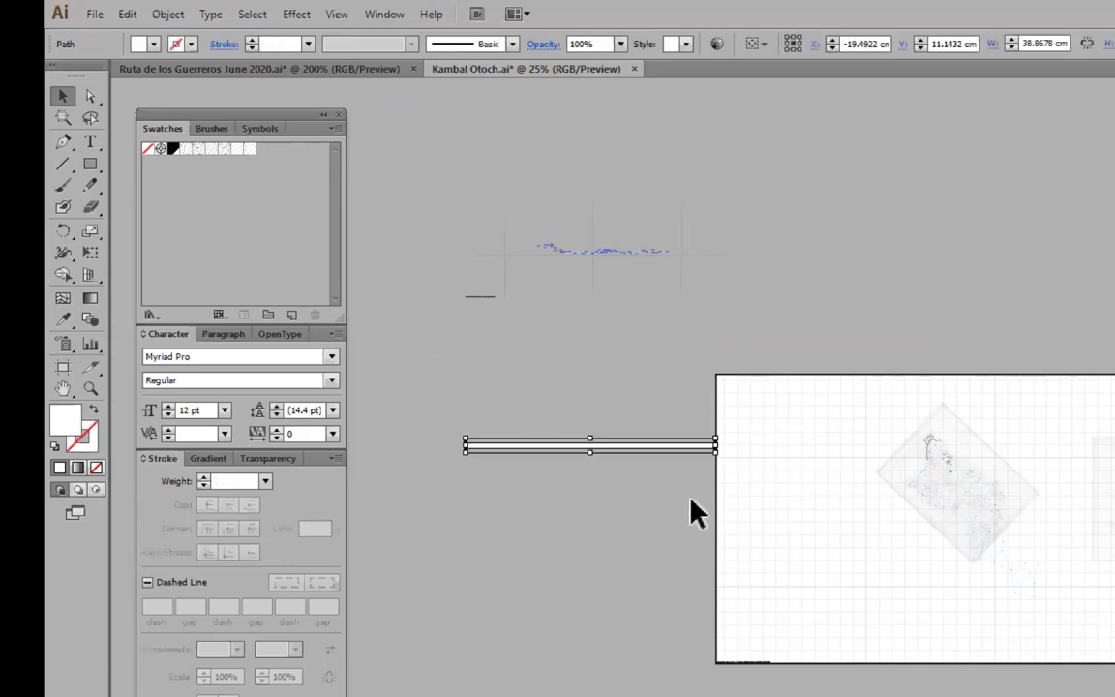
pyautogui.press('Delete')
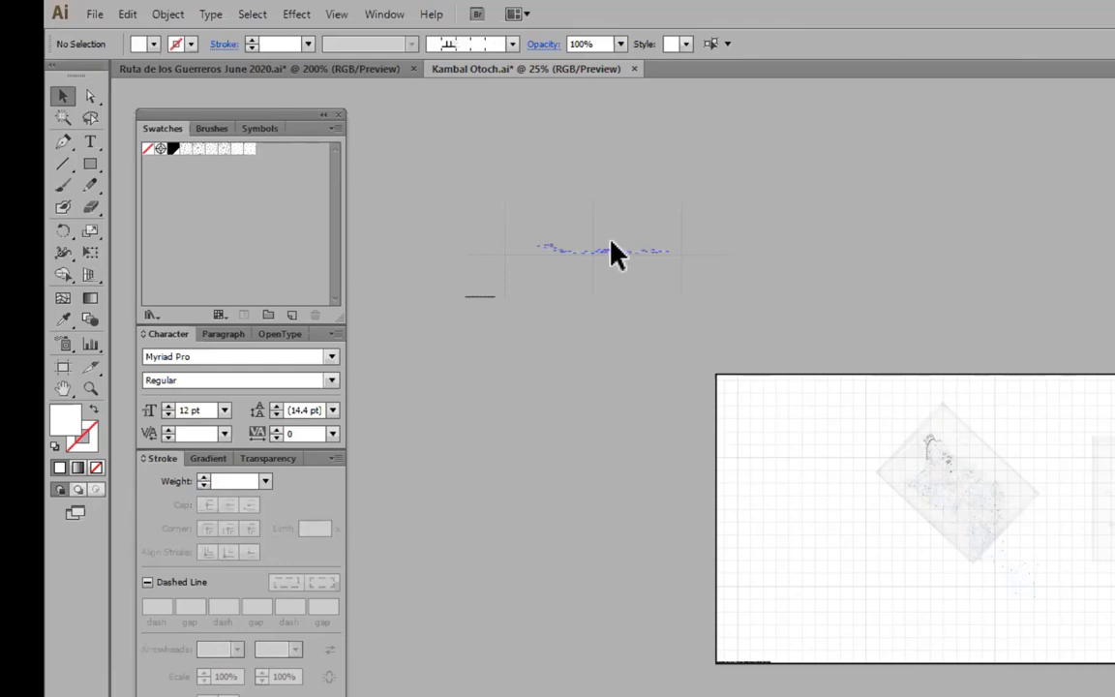
# Group the remaining profile parts and move them onto the artboard's lower-left area, at about X 29.7 cm, Y 37.5 cm
pyautogui.click(486, 301)
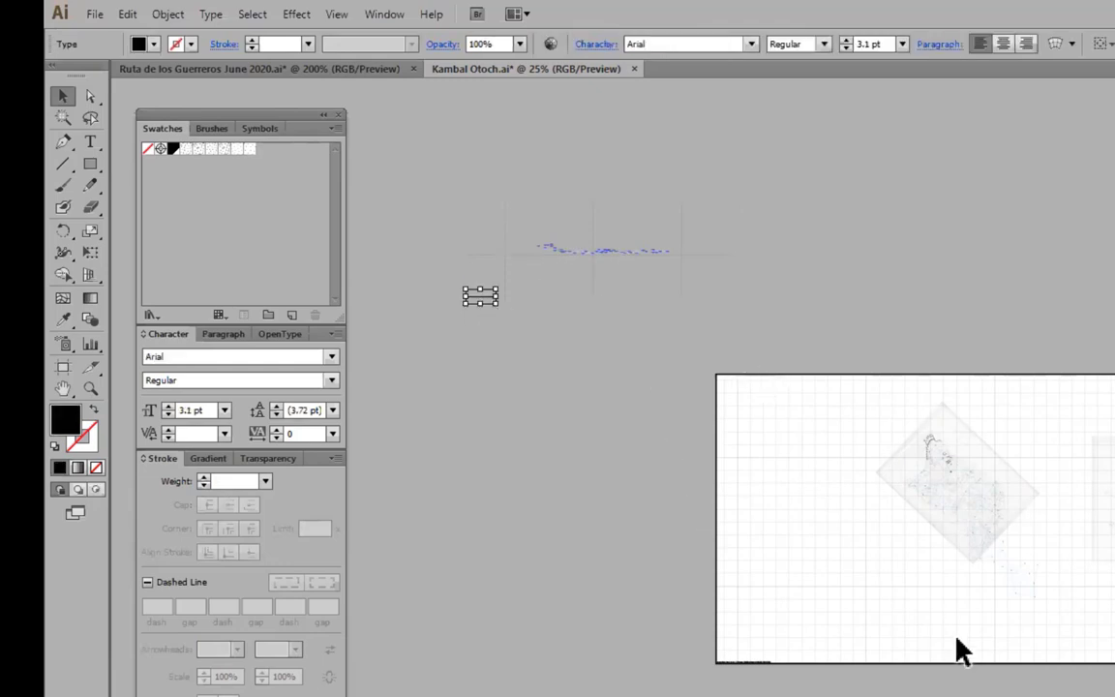
pyautogui.click(646, 363)
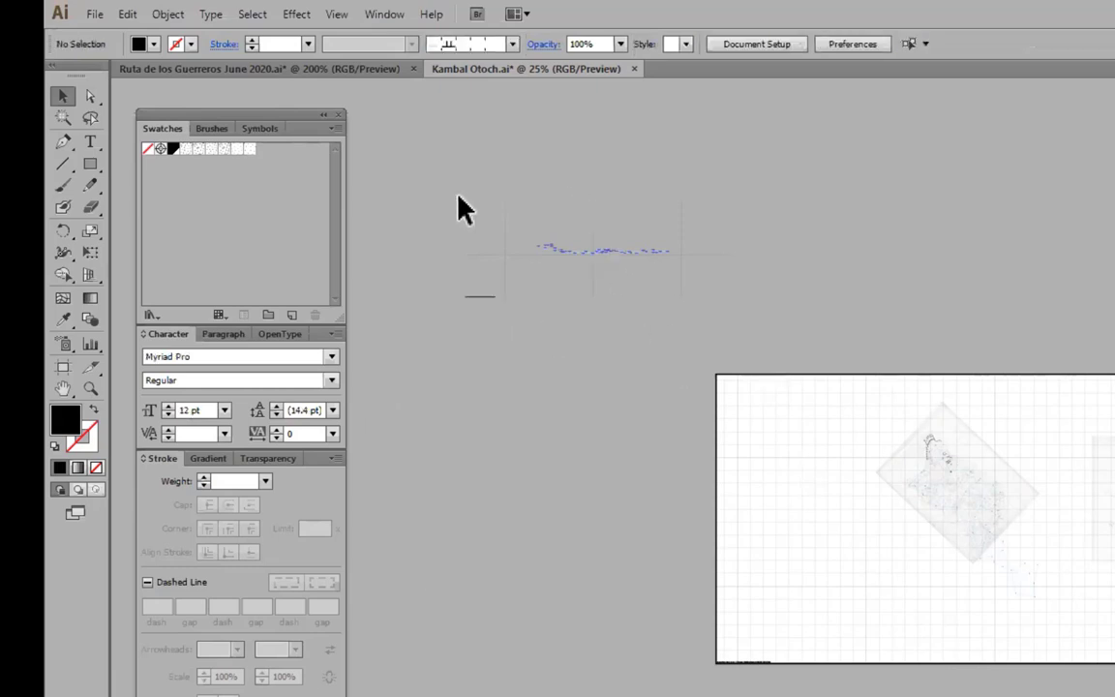
pyautogui.moveTo(409, 174); pyautogui.dragTo(744, 341)
pyautogui.hotkey('ctrl', 'shift', 'b')
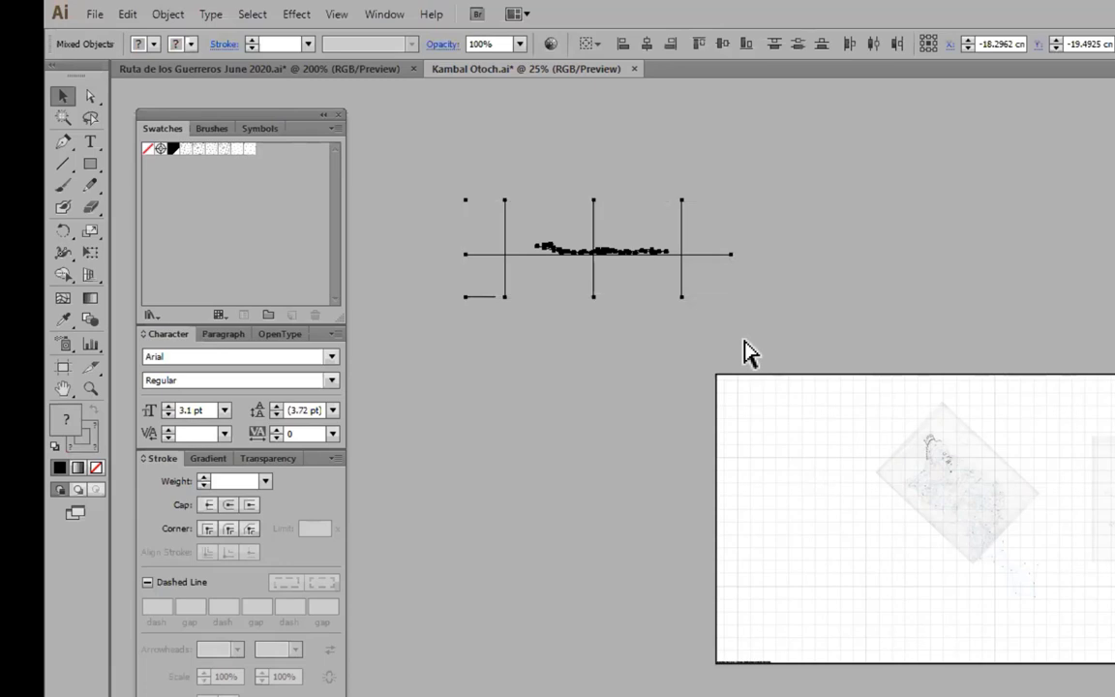
pyautogui.hotkey('ctrl', 'g')
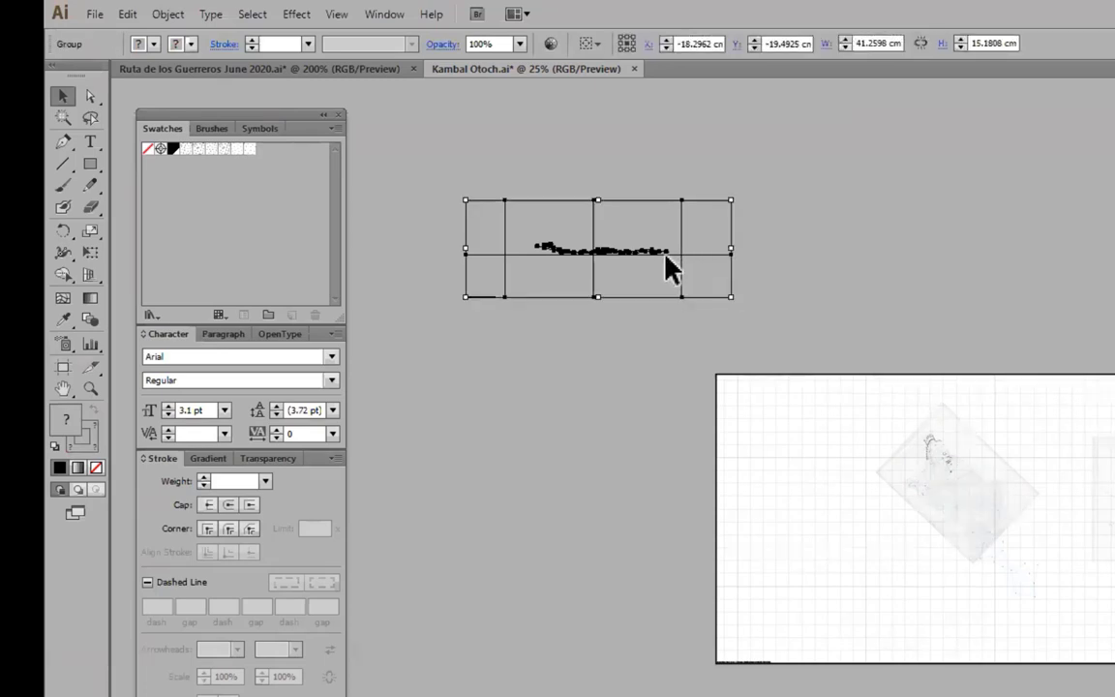
pyautogui.moveTo(626, 254); pyautogui.dragTo(937, 624)
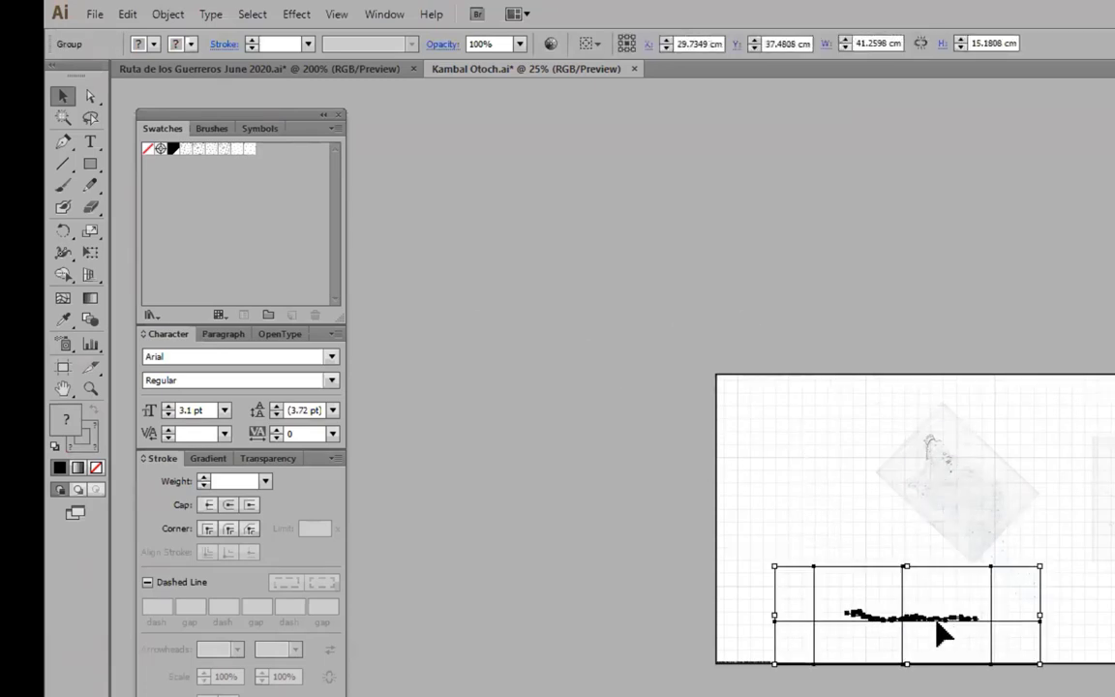
pyautogui.scroll(3, 936, 625)
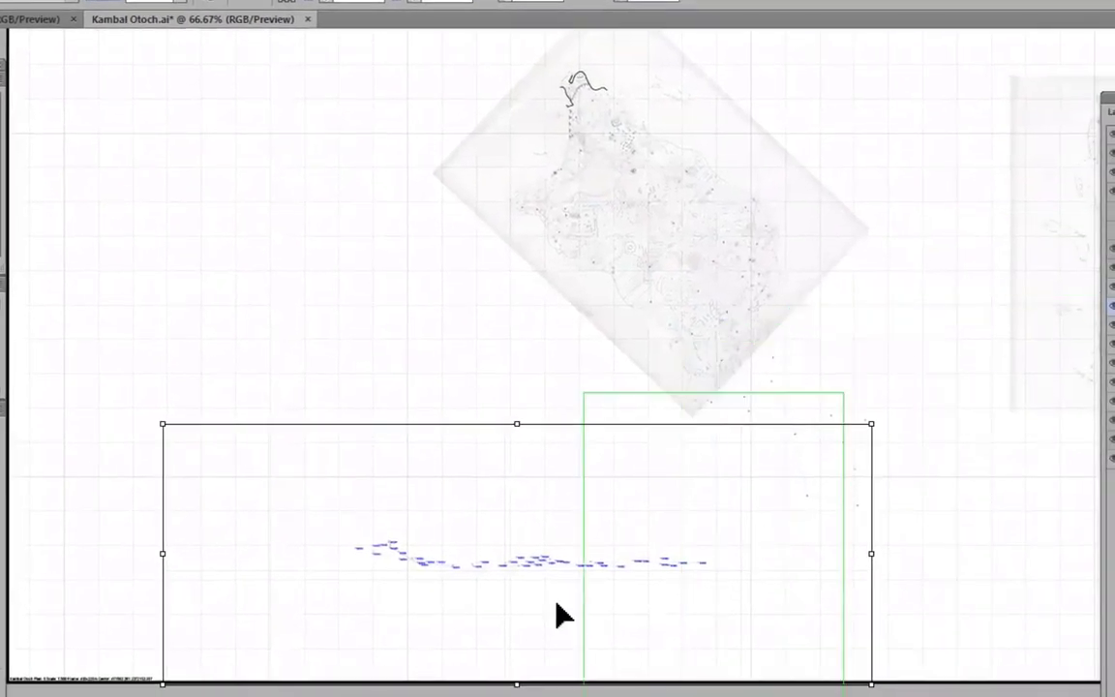
# Position the upright sketch scan over the survey profile, at about X 25.4 cm, Y 34.3 cm
pyautogui.click(394, 603)
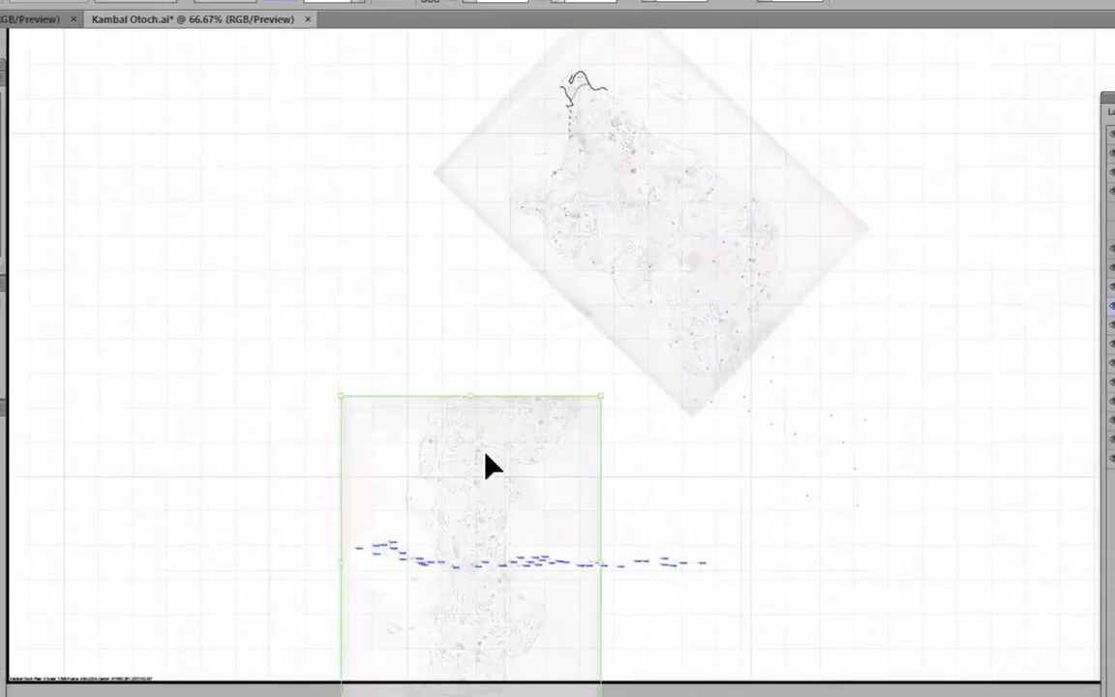
pyautogui.moveTo(486, 455); pyautogui.dragTo(232, 251)
pyautogui.moveTo(245, 465); pyautogui.dragTo(474, 600)
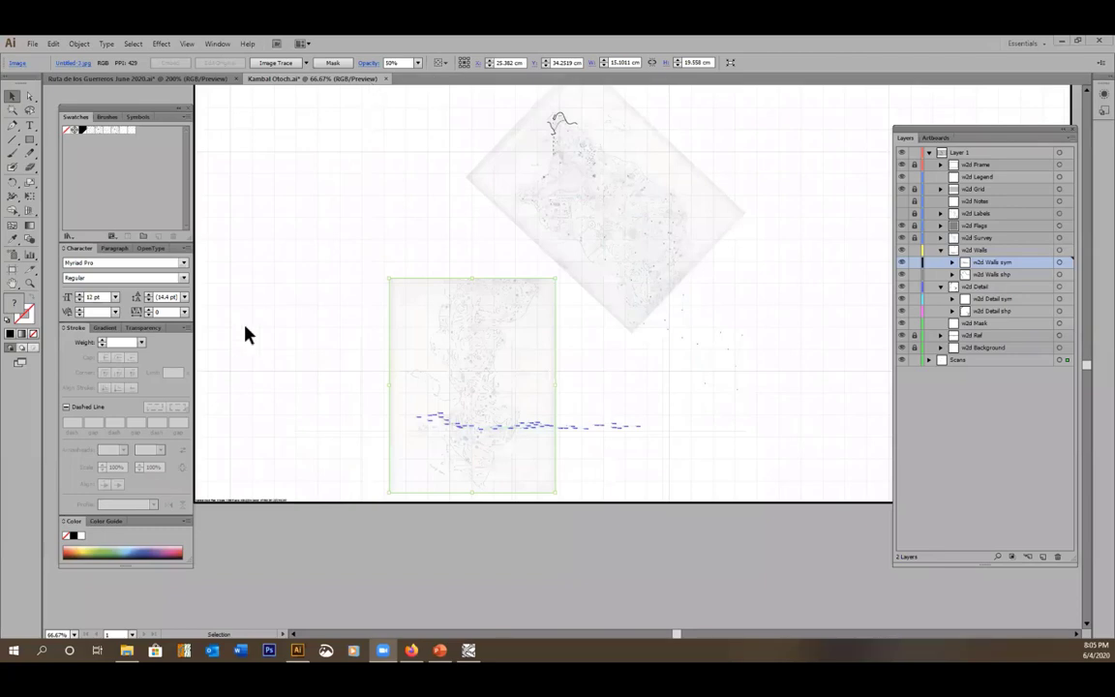
# Switch to Walls and close the Kambal Otoch review window and the Quintana Roo project
pyautogui.click(469, 649)
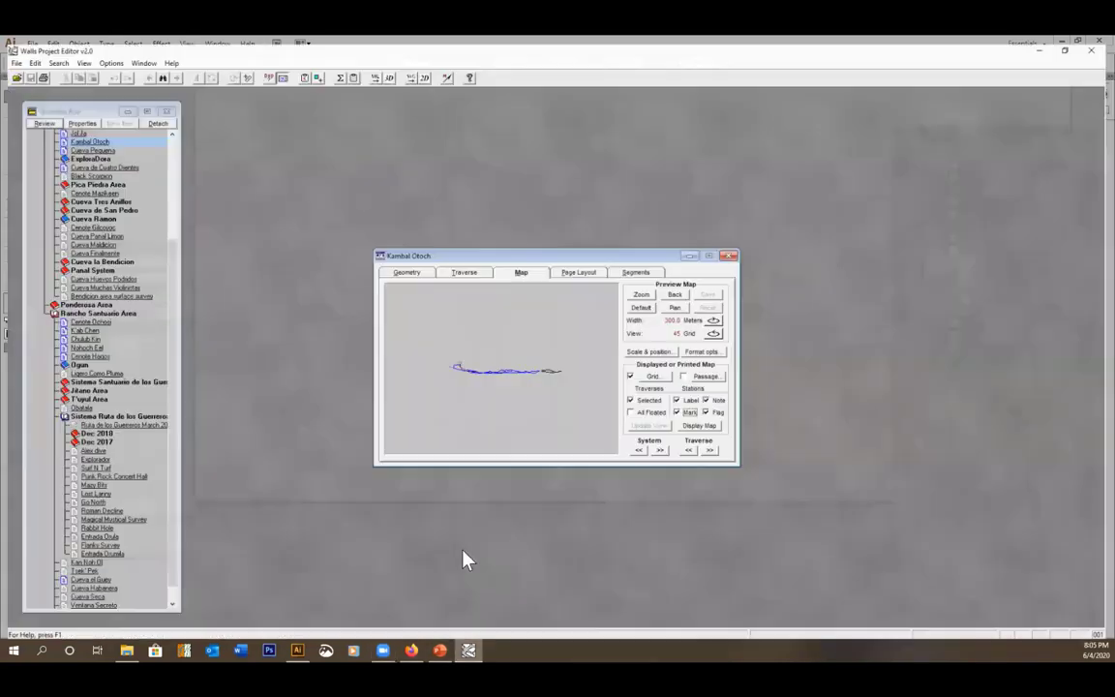
pyautogui.click(733, 251)
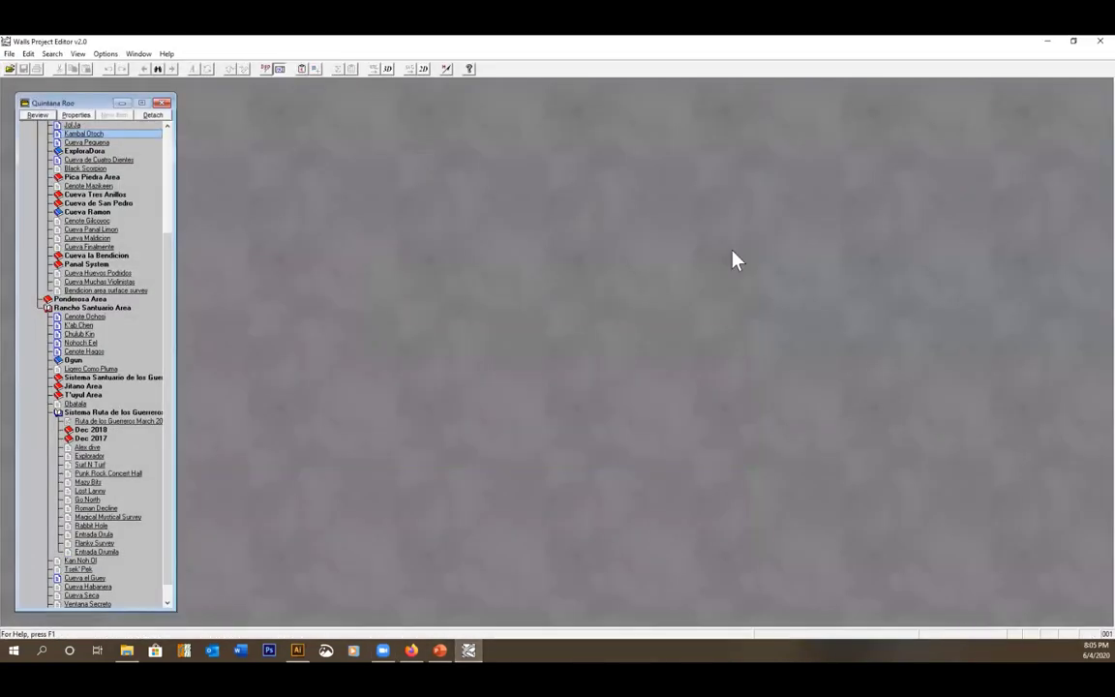
pyautogui.click(161, 103)
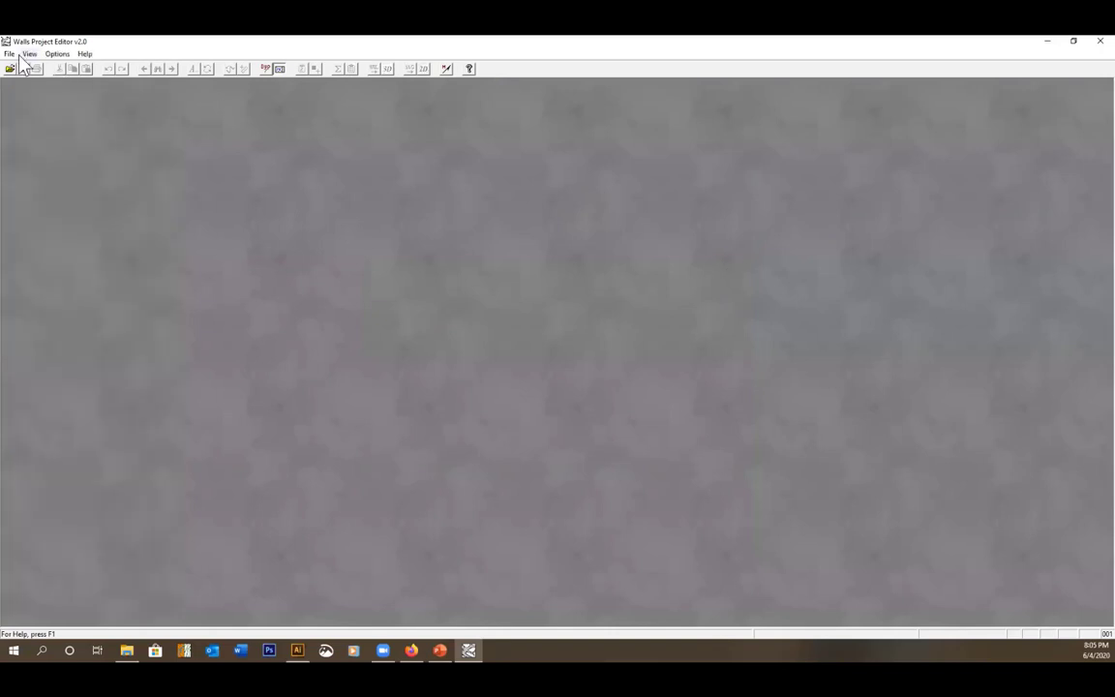
# Open the Amazing Maze Cave project from the Amazing Maze folder inside Documents, Walls files
pyautogui.click(10, 54)
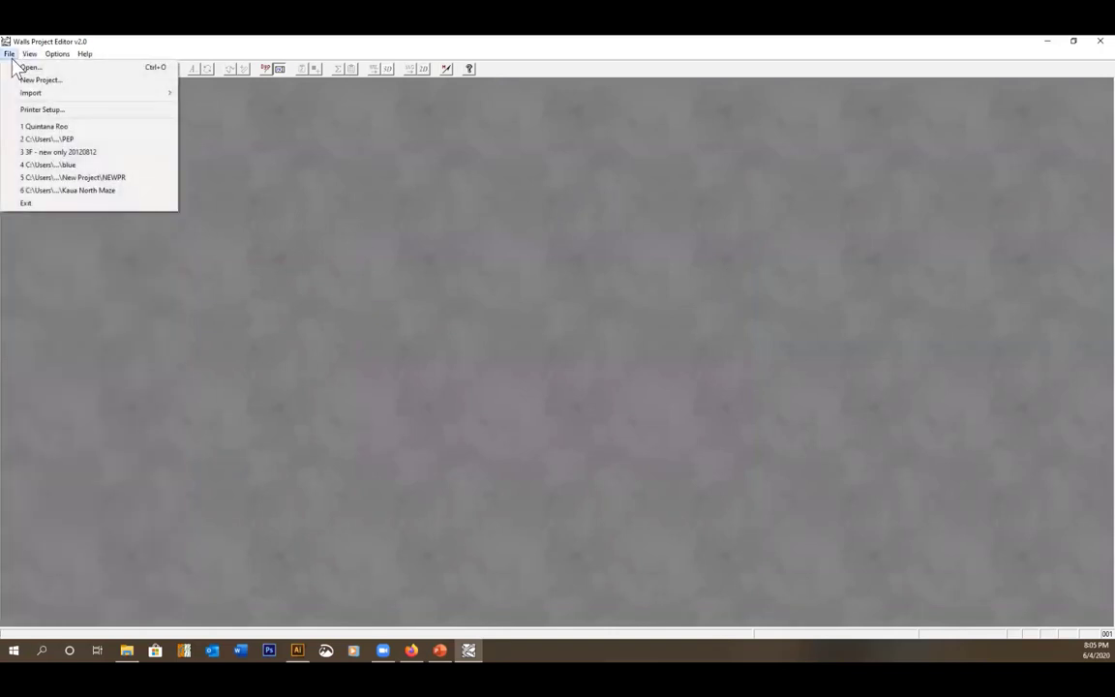
pyautogui.click(30, 67)
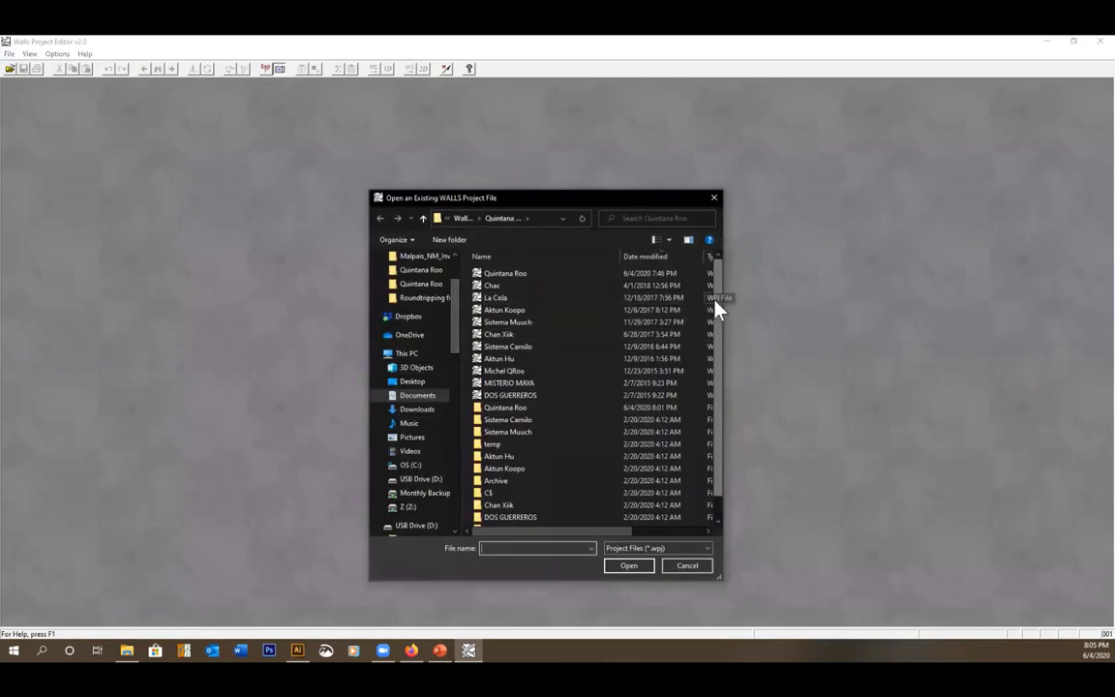
pyautogui.moveTo(718, 304); pyautogui.dragTo(718, 336)
pyautogui.click(416, 397)
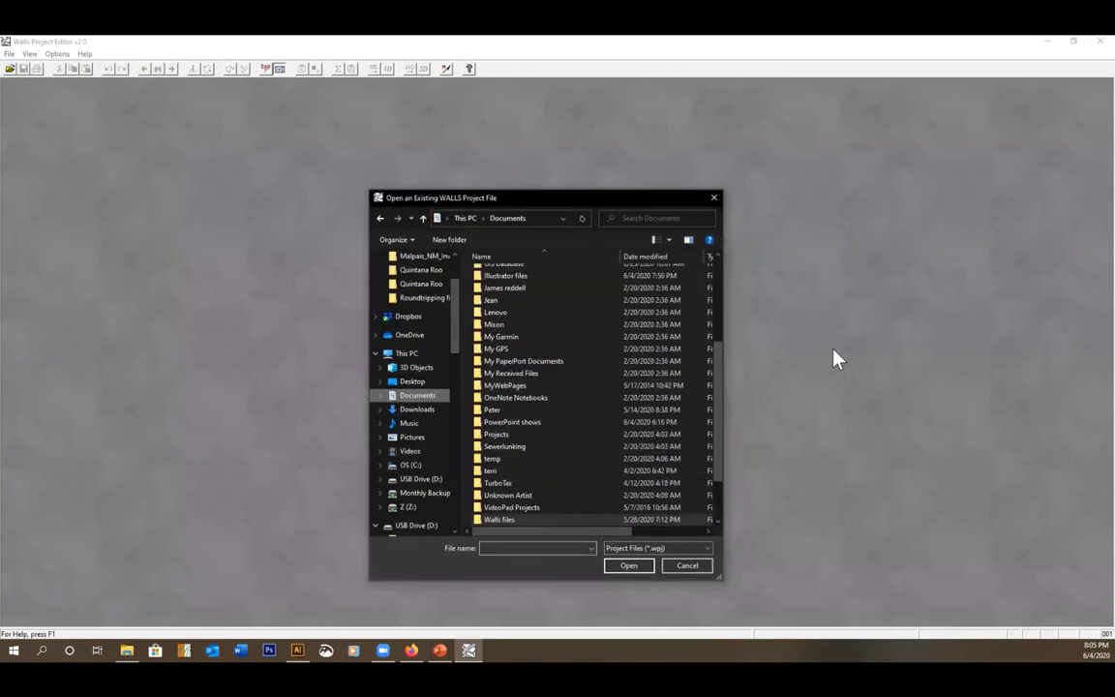
pyautogui.moveTo(716, 361); pyautogui.dragTo(721, 430)
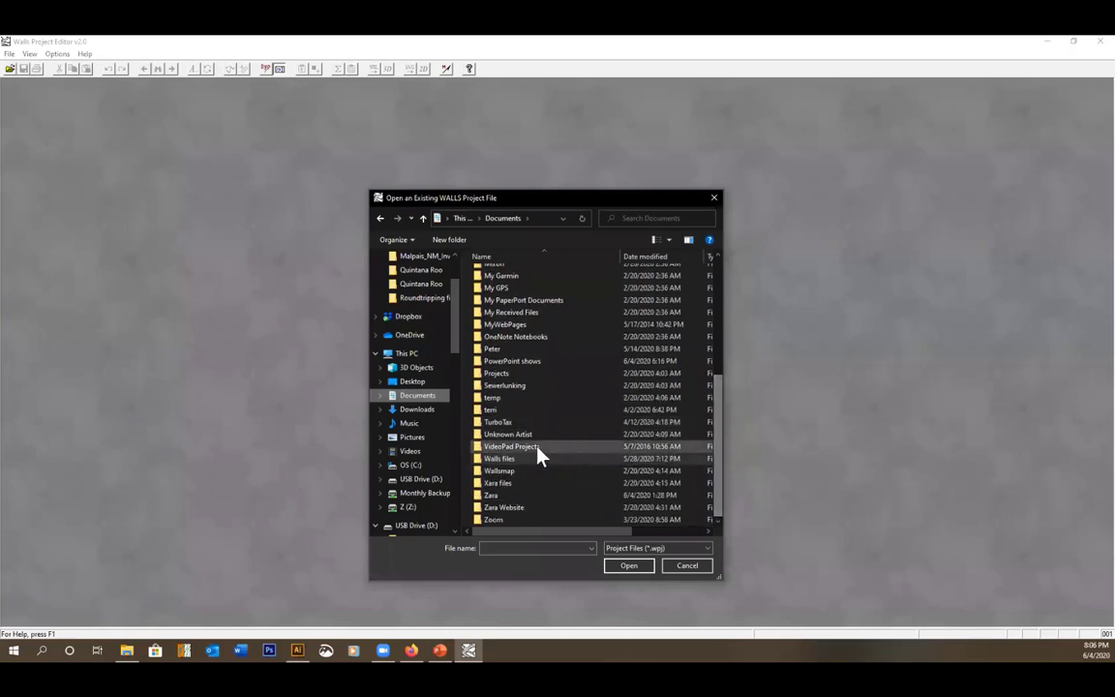
pyautogui.doubleClick(503, 459)
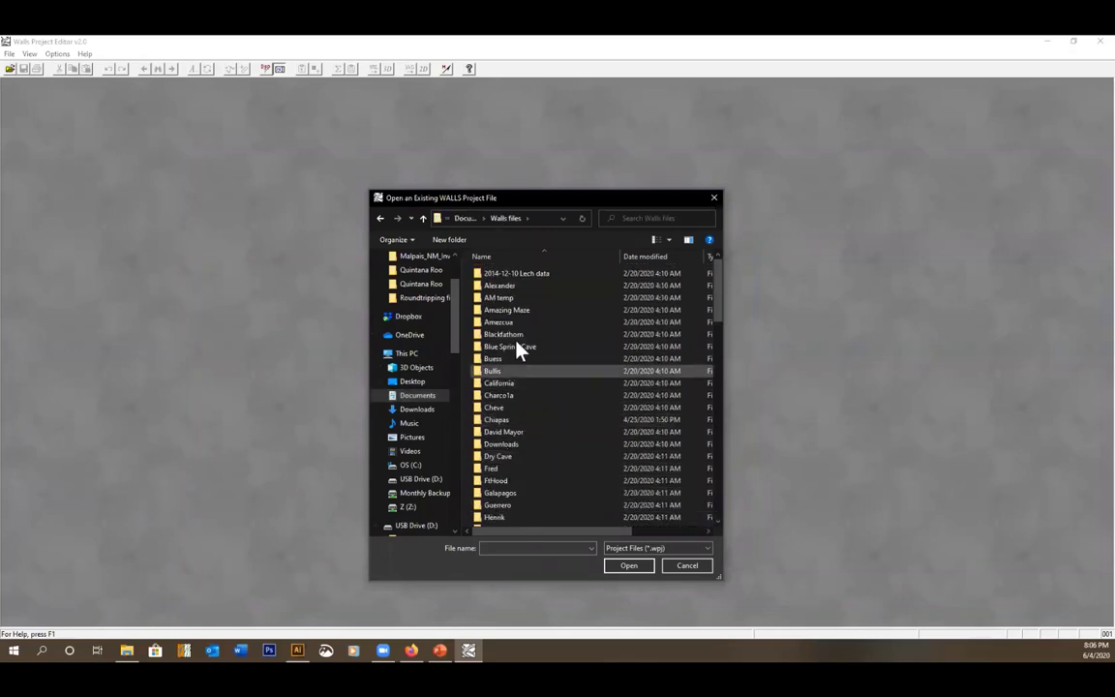
pyautogui.doubleClick(521, 311)
pyautogui.doubleClick(523, 288)
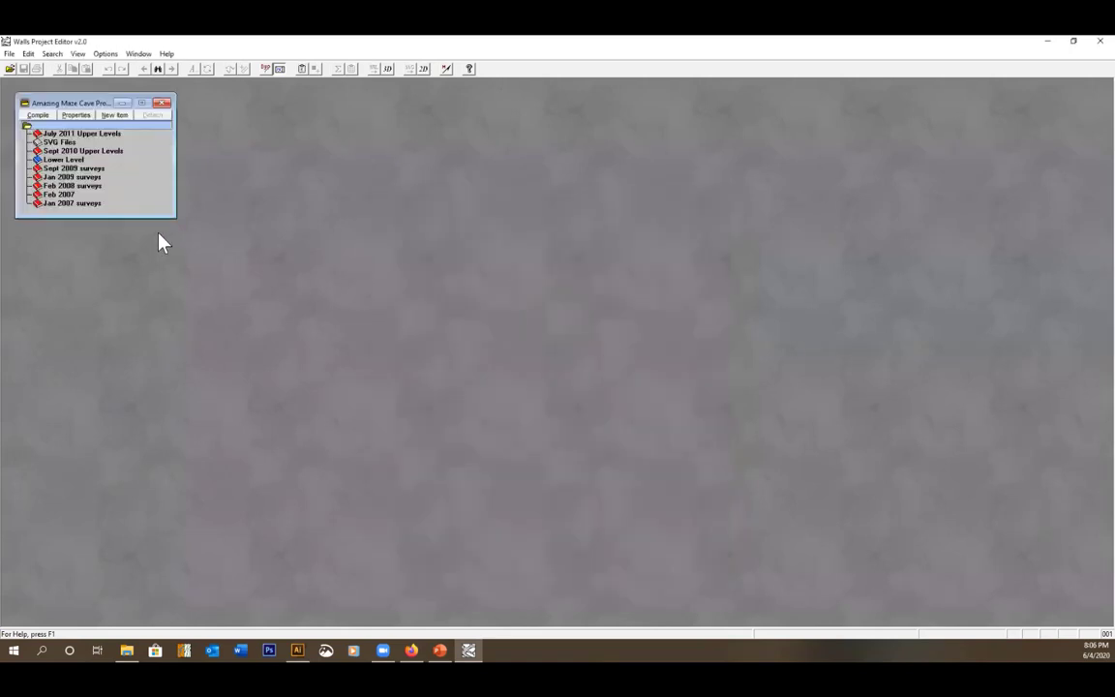
# Lengthen the project window and compile the Amazing Maze Cave project, declining to review the error log
pyautogui.moveTo(132, 218); pyautogui.dragTo(119, 388)
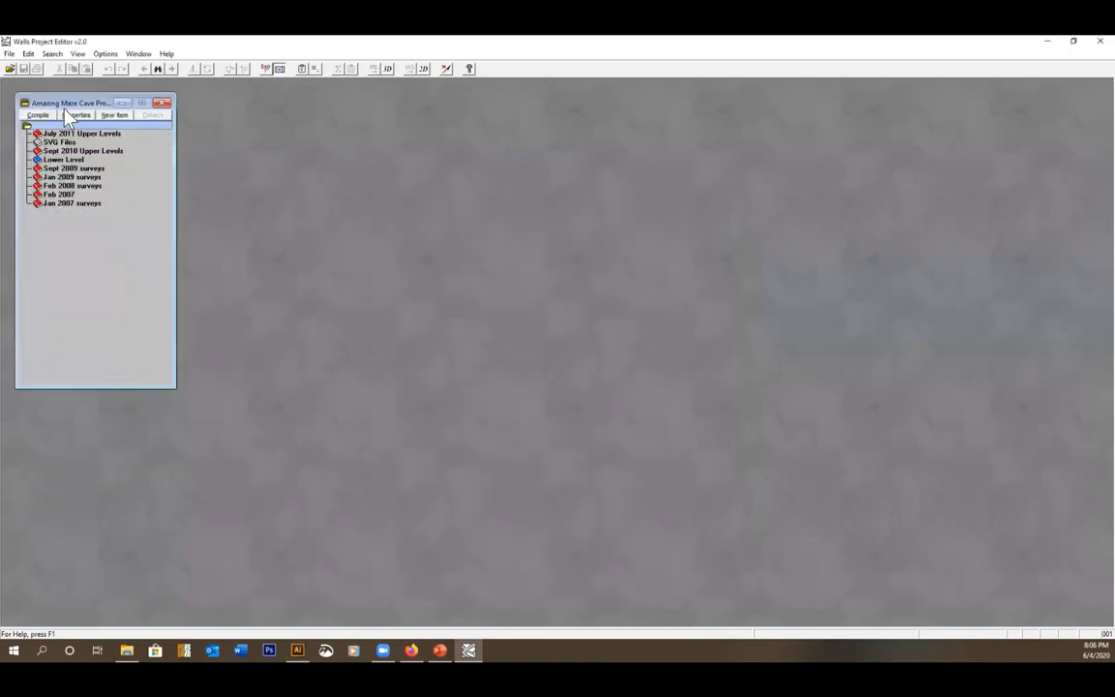
pyautogui.click(48, 116)
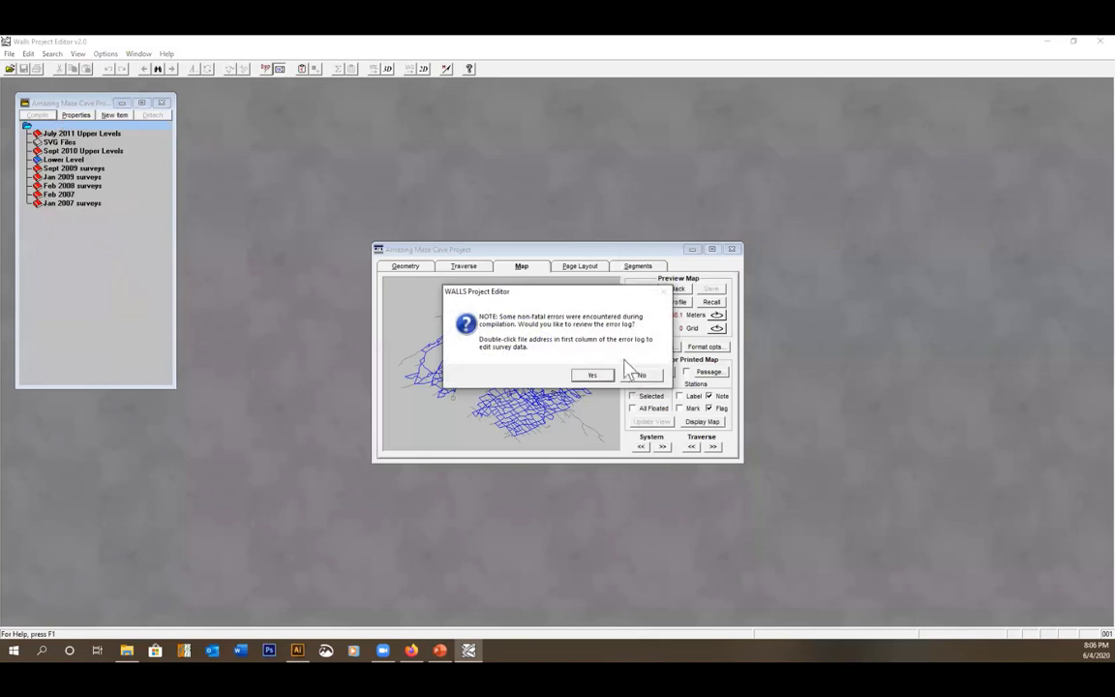
pyautogui.click(642, 376)
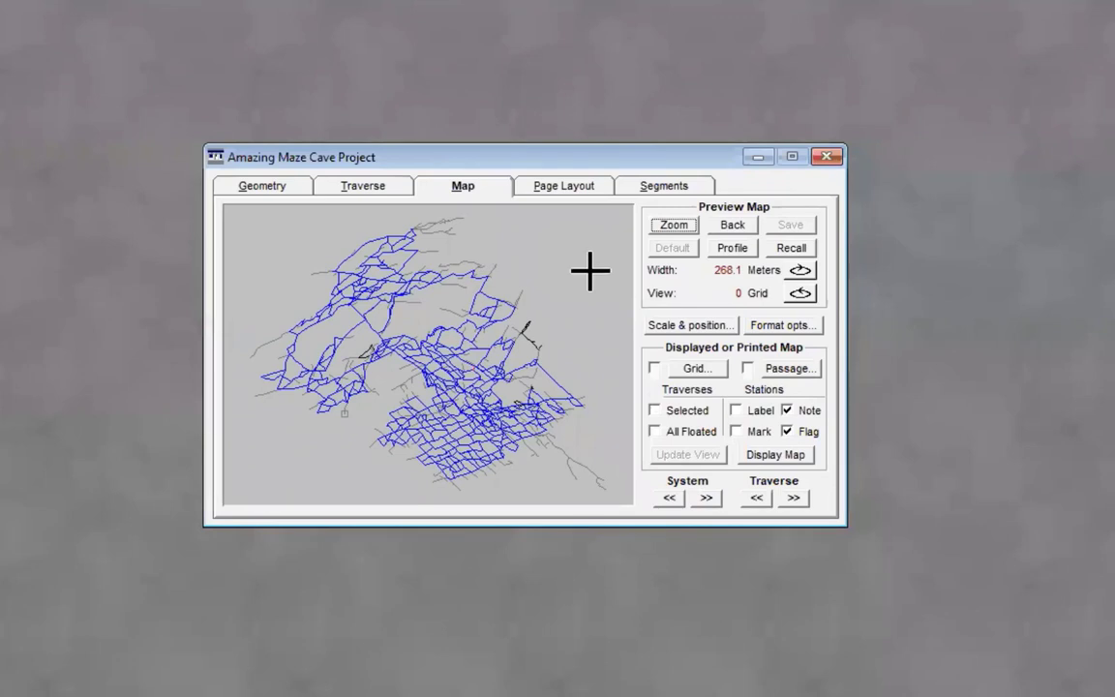
# Preview the Amazing Maze Cave survey in profile and return to the plan view
pyautogui.click(731, 249)
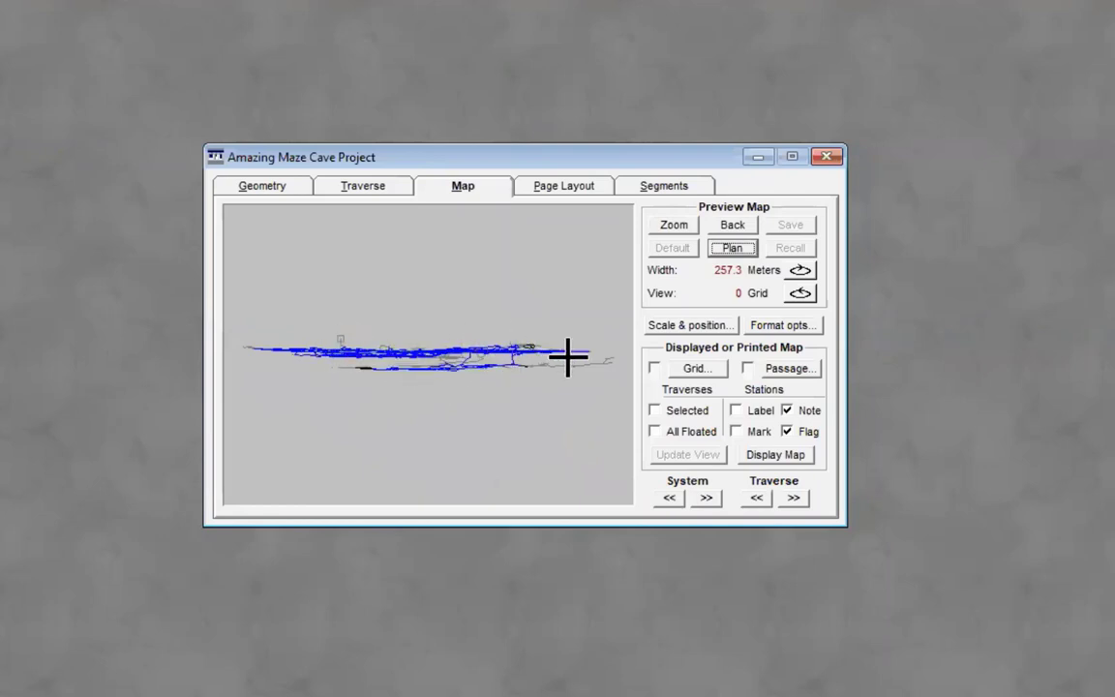
pyautogui.click(731, 250)
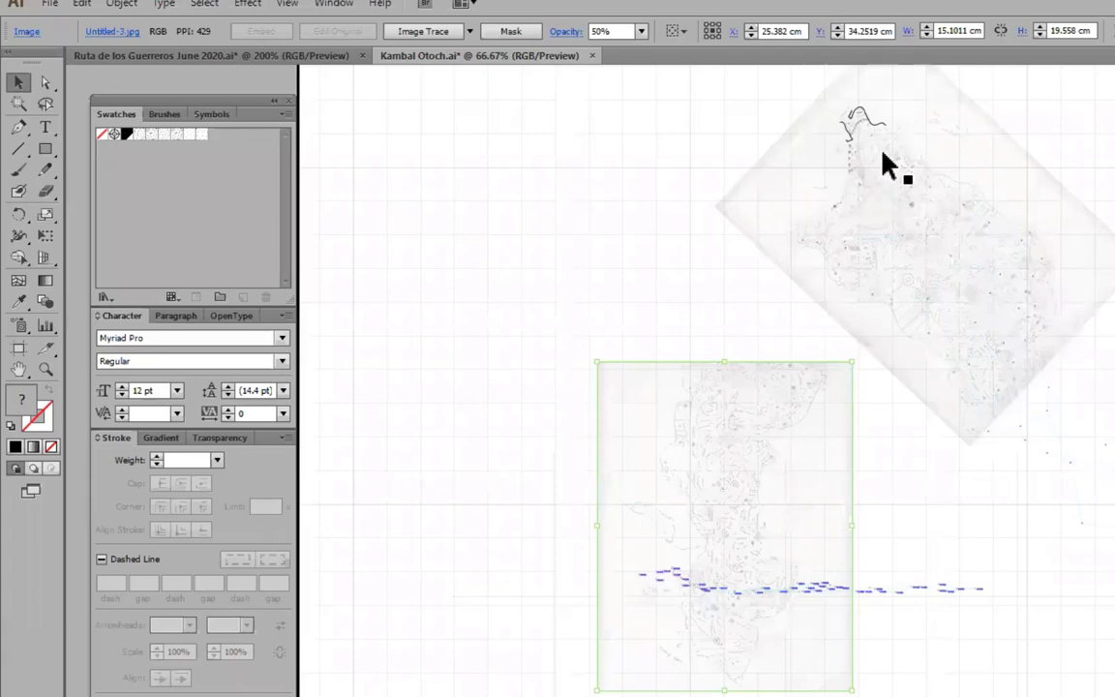
# Examine the inked walls and ledges near the Entrance label on the Kambal Otoch map in Illustrator
pyautogui.scroll(4, 881, 151)
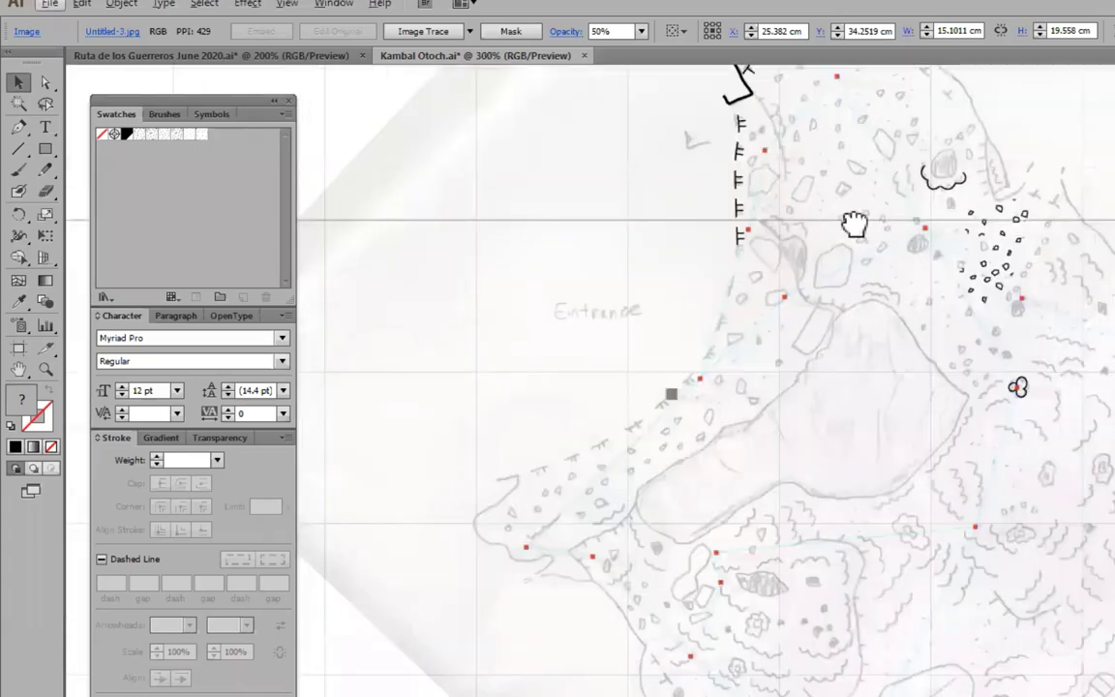
pyautogui.moveTo(853, 223); pyautogui.dragTo(934, 479)
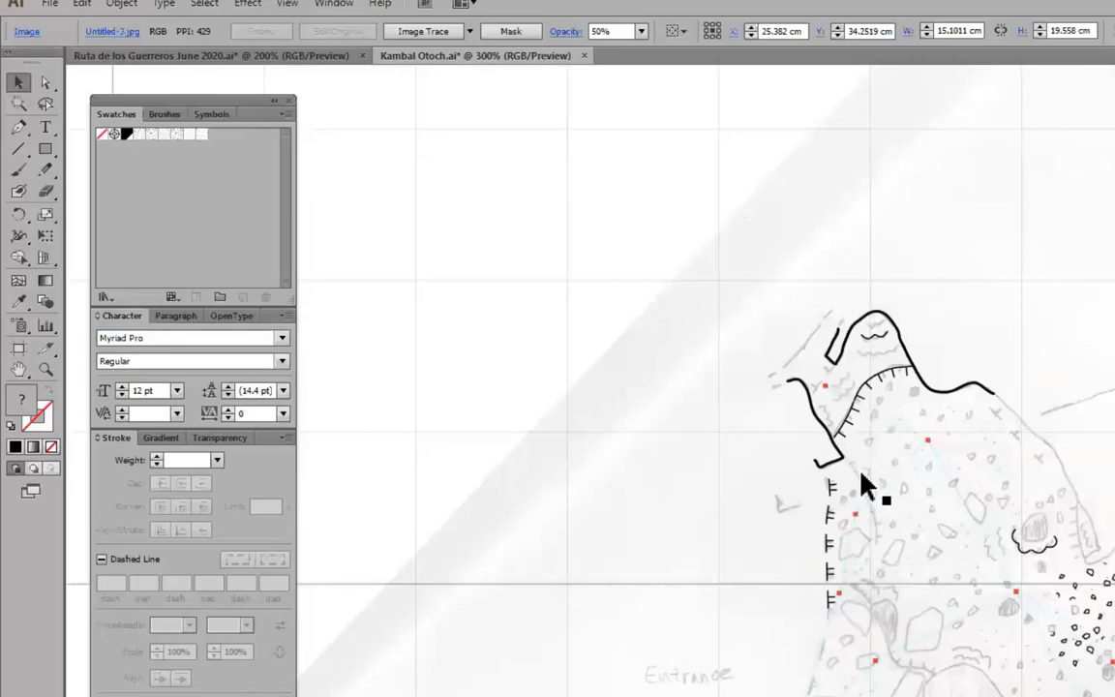
pyautogui.click(929, 391)
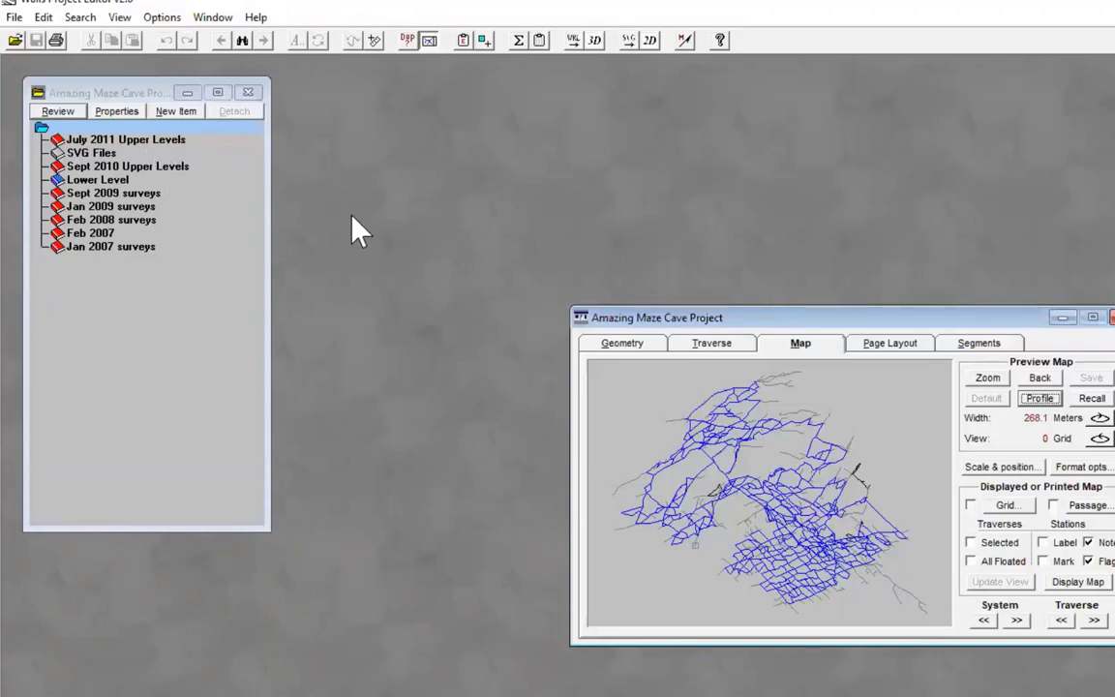
# Select the Lower Level book in the Walls project tree, view the full plan map and close it
pyautogui.click(120, 183)
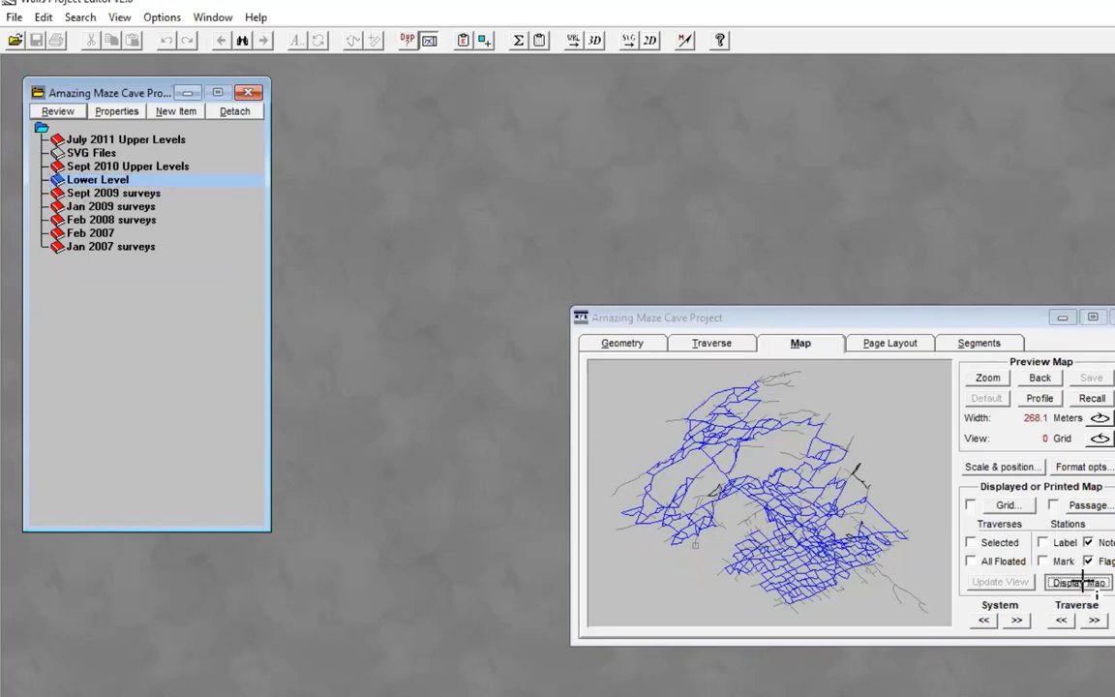
pyautogui.click(1080, 582)
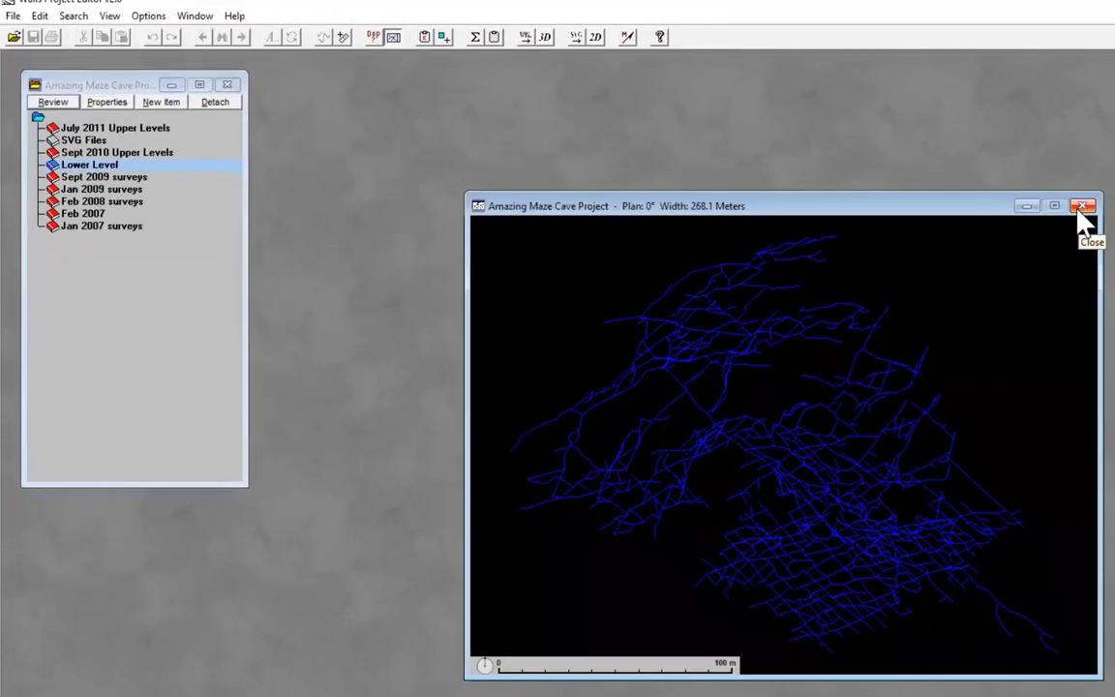
pyautogui.click(1083, 206)
# Set the map's background colour to white in the Amazing Maze Cave segment settings
pyautogui.click(900, 315)
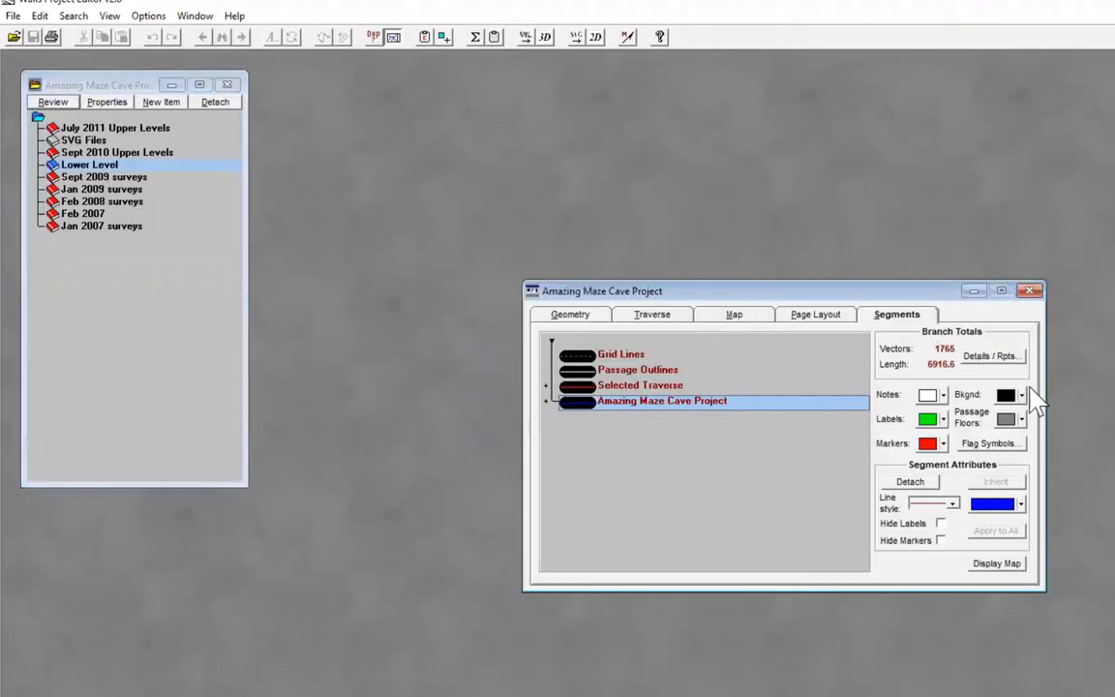
pyautogui.click(1022, 395)
pyautogui.click(1108, 489)
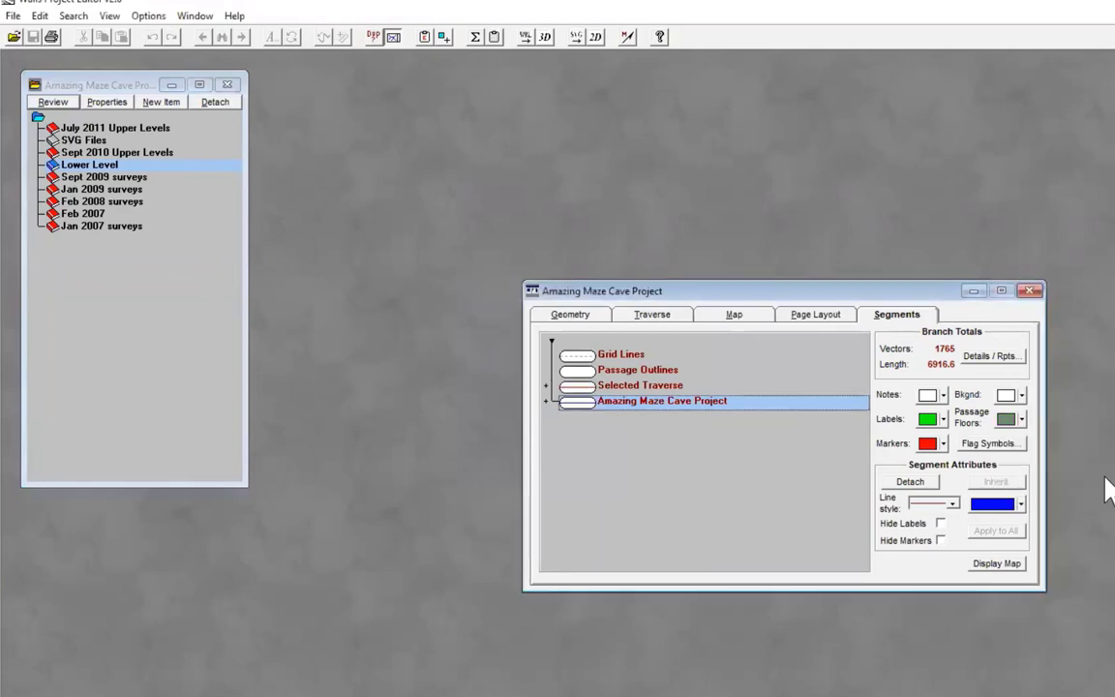
# Give the Lower Level segment its own light orange line colour and view the result on the displayed plan map, closing it again
pyautogui.doubleClick(654, 406)
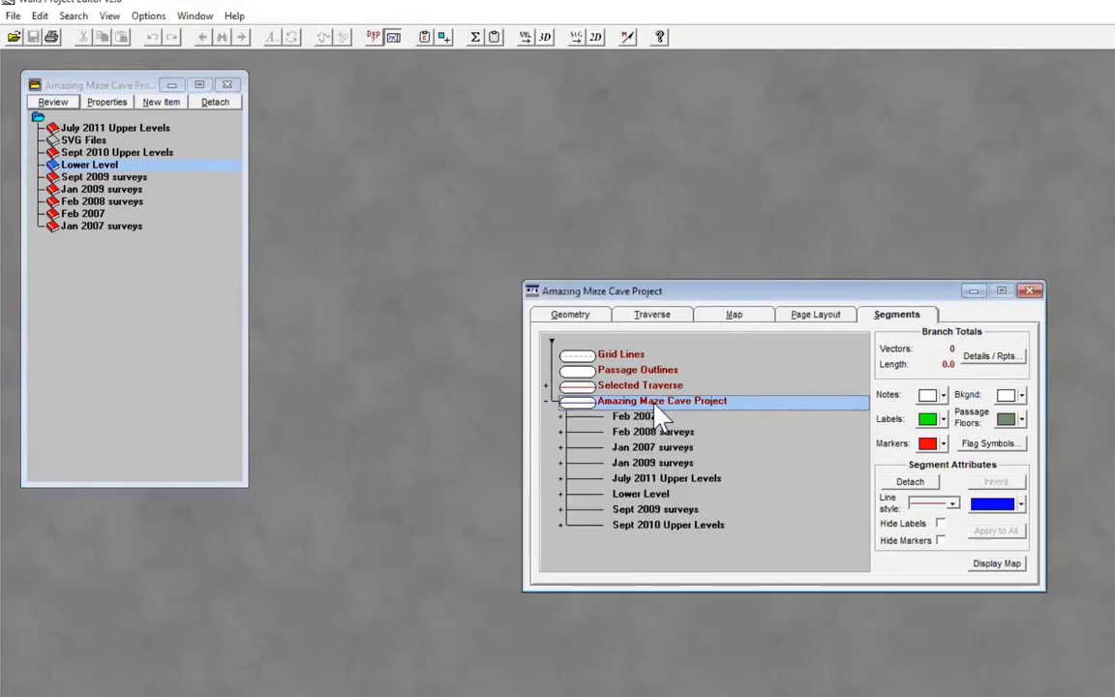
pyautogui.click(664, 496)
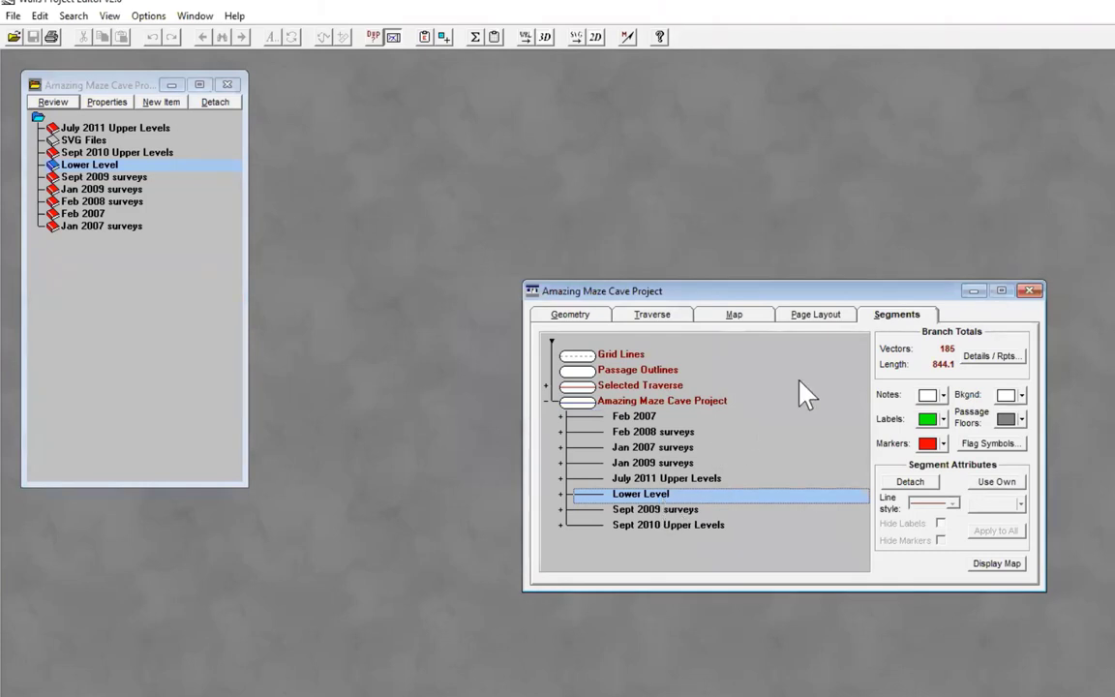
pyautogui.click(1009, 486)
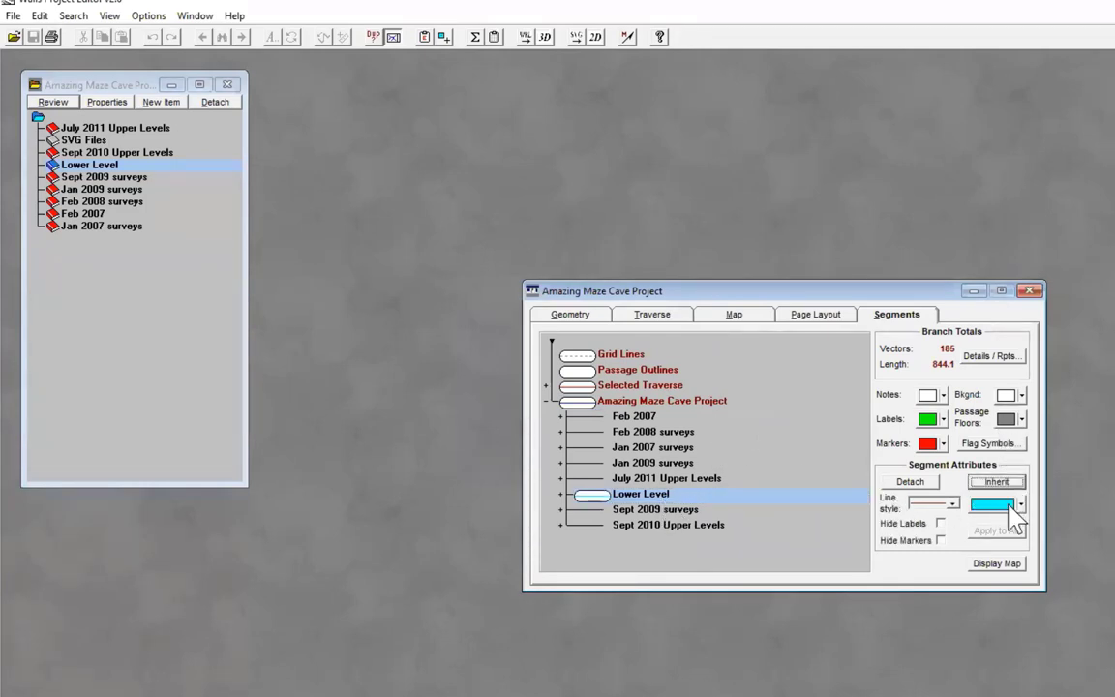
pyautogui.click(1019, 505)
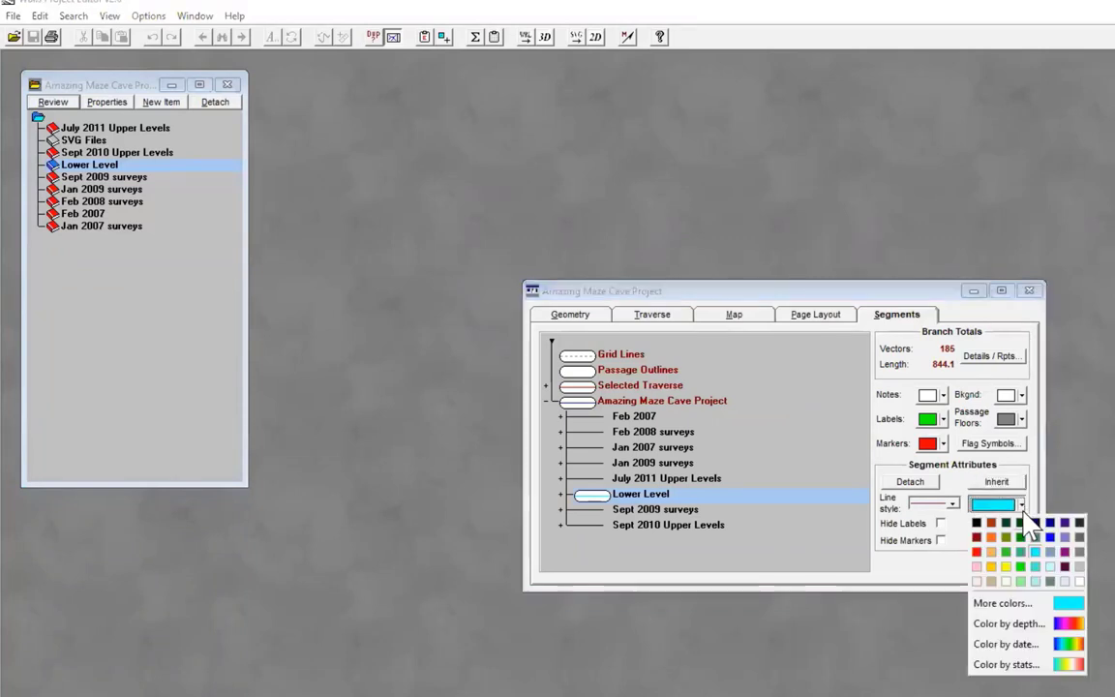
pyautogui.click(997, 565)
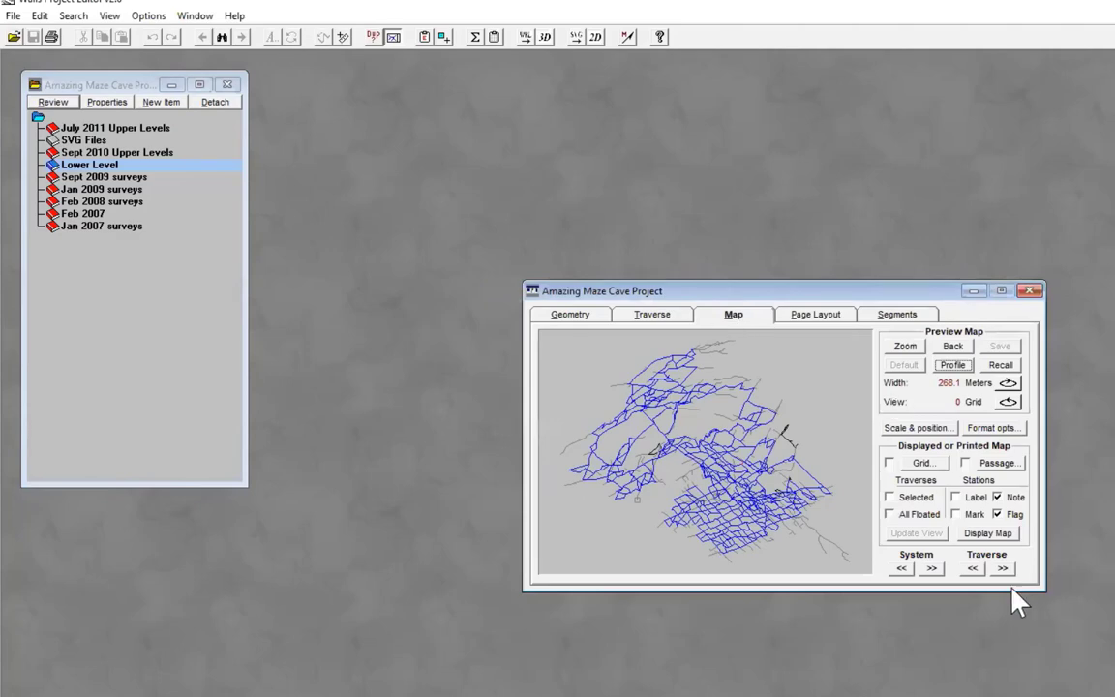
pyautogui.click(989, 533)
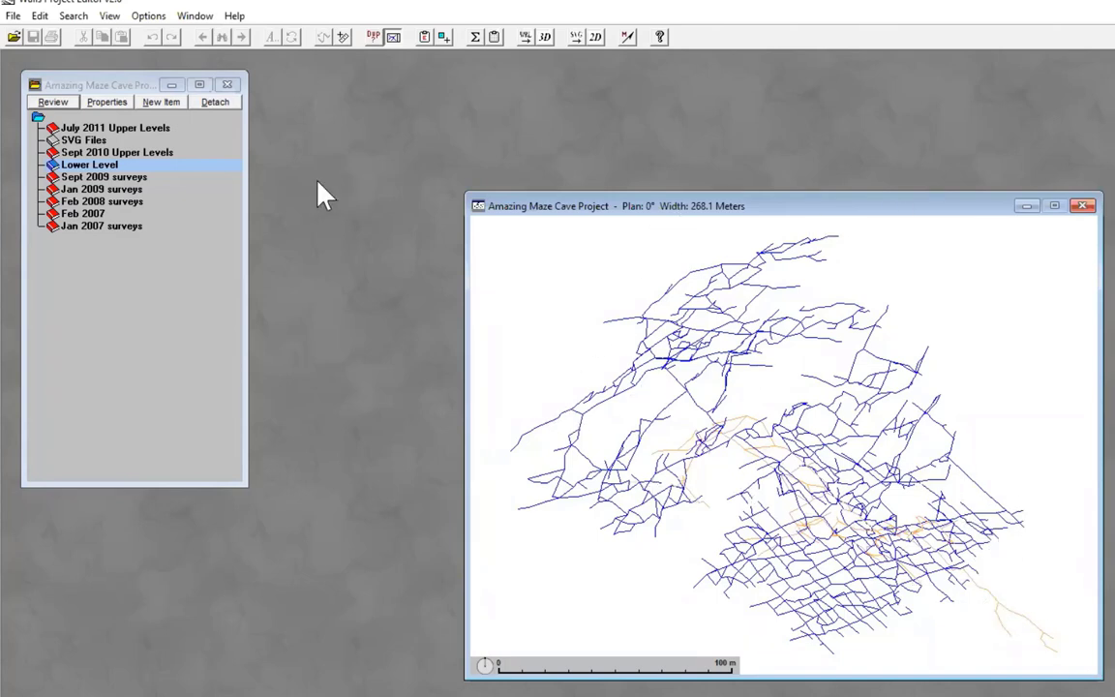
pyautogui.click(1085, 207)
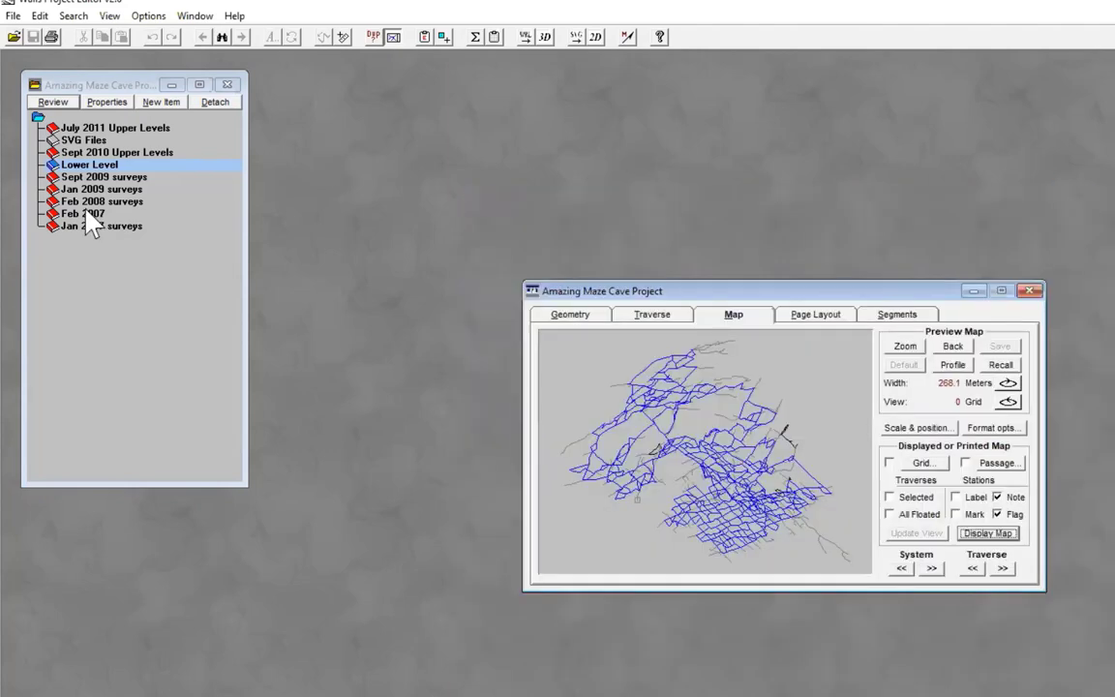
# Close the full project review and preview the Lower Level survey on its own, closing that review too
pyautogui.click(1032, 292)
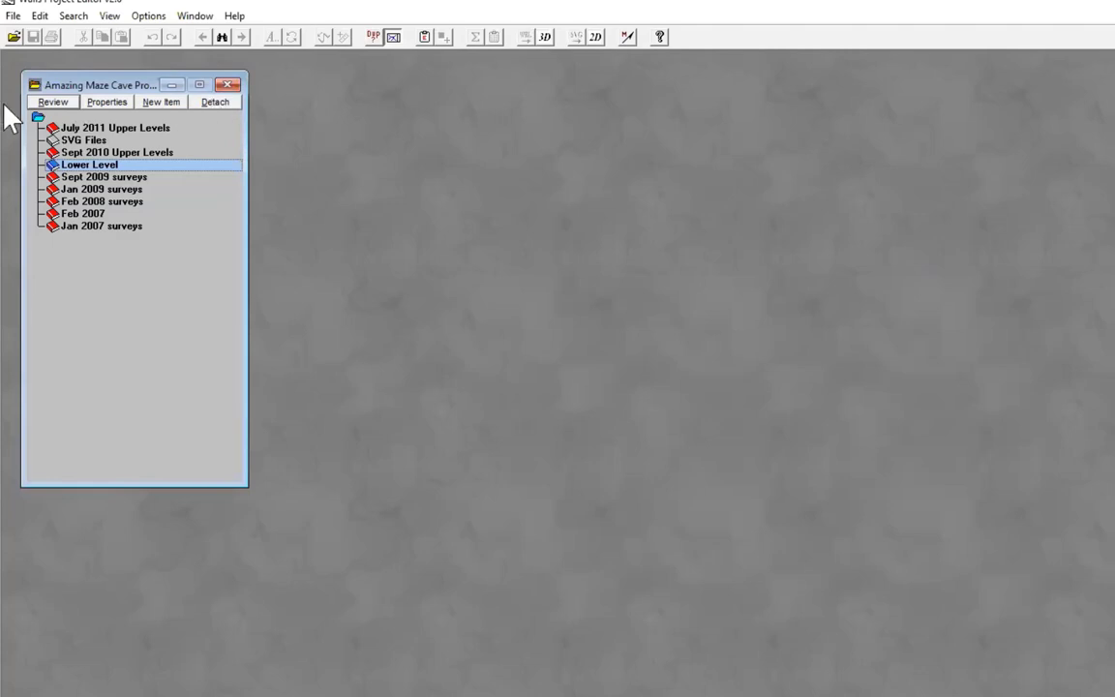
pyautogui.click(53, 104)
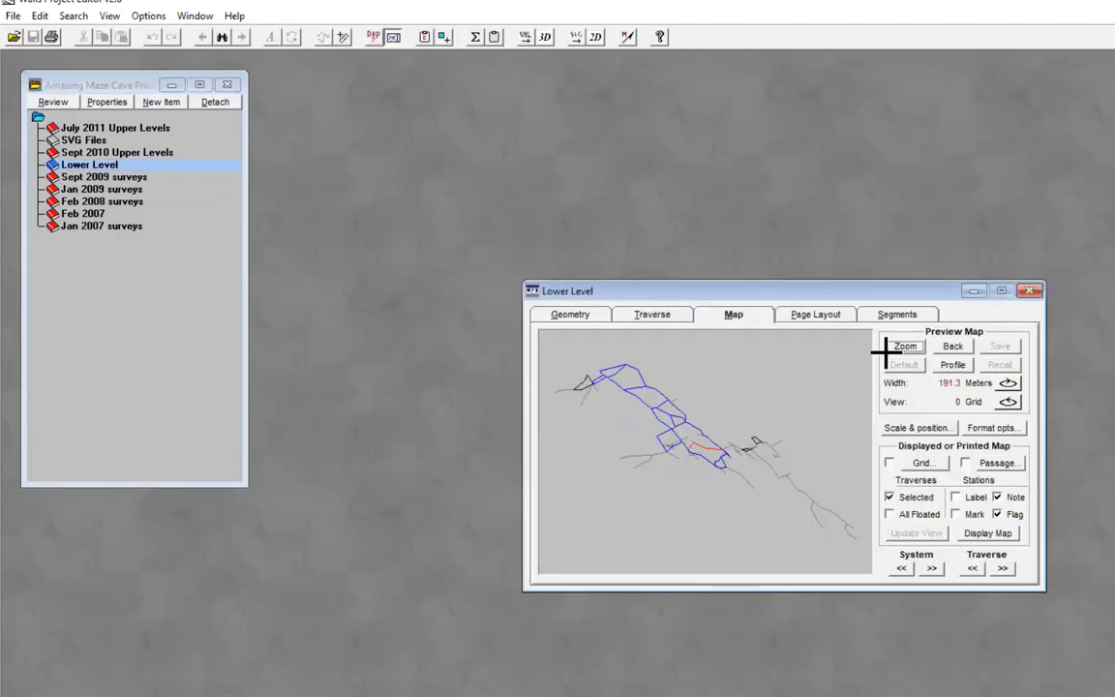
pyautogui.click(1032, 292)
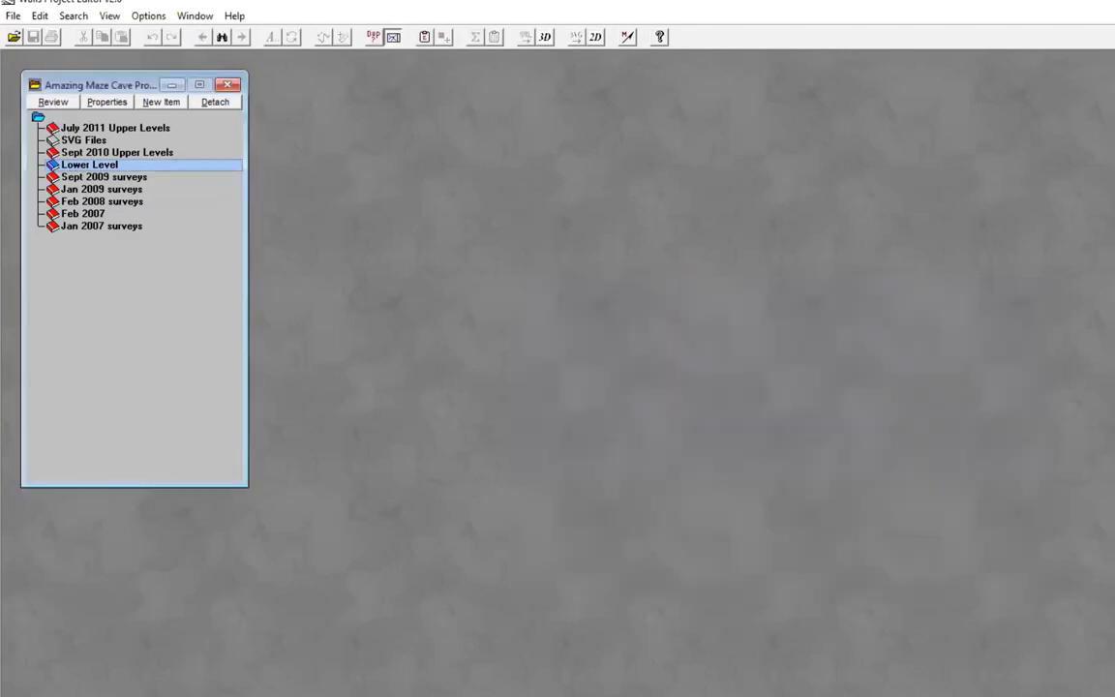
# Detach the Lower Level book from the project tree and recompile the whole Amazing Maze Cave project, declining to review the error log
pyautogui.click(60, 116)
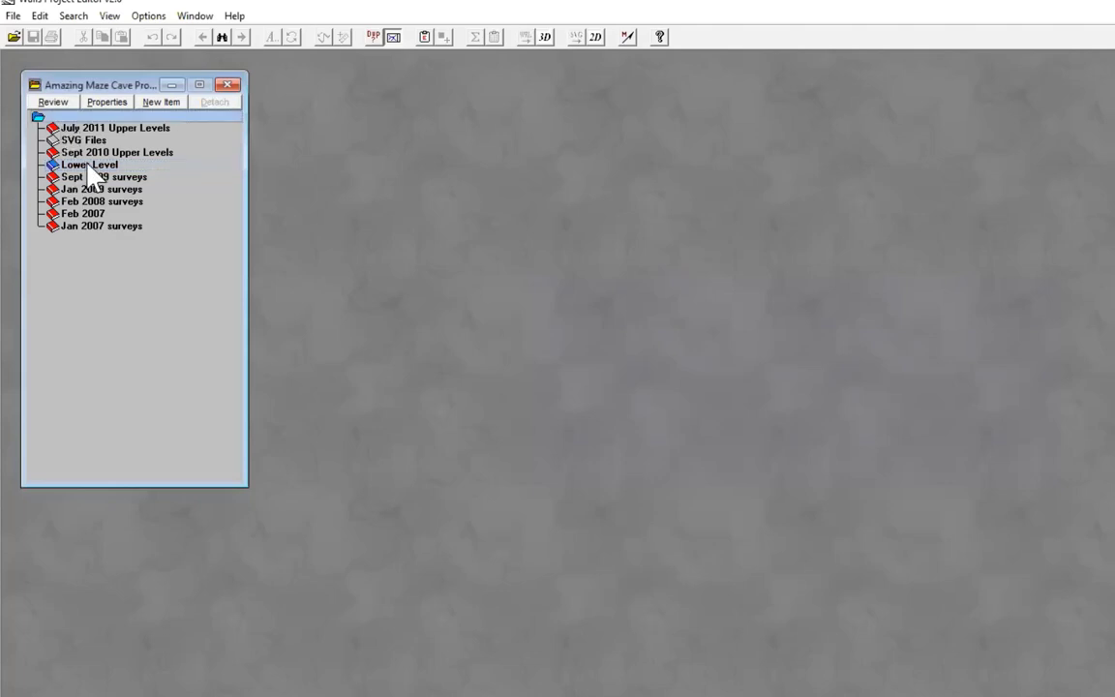
pyautogui.click(89, 164)
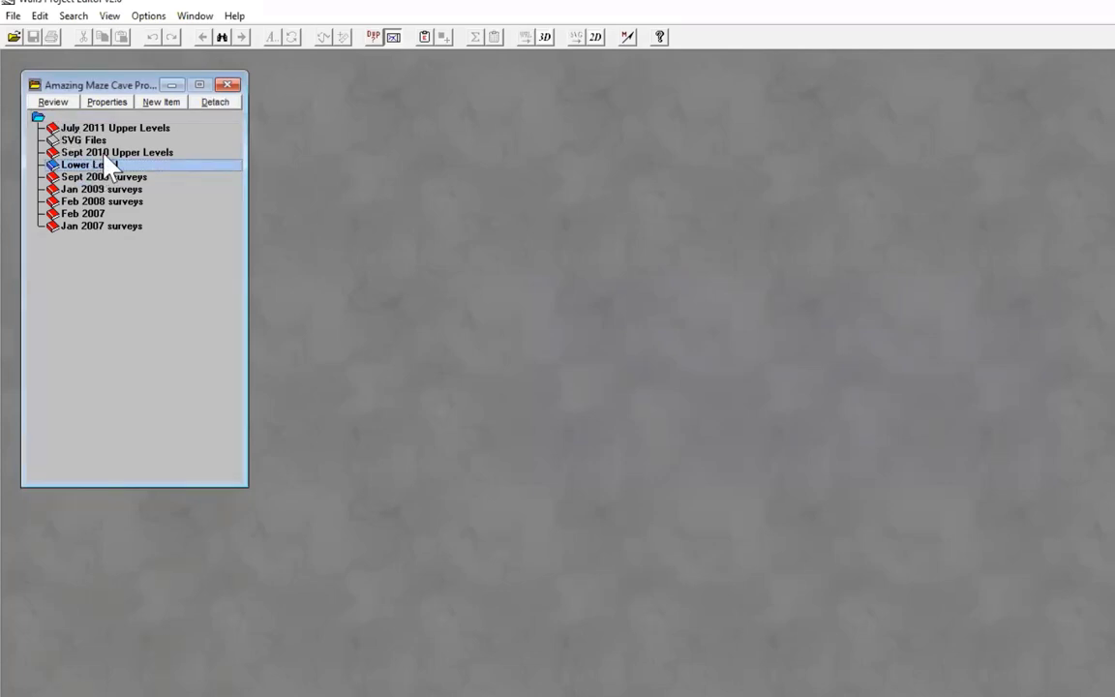
pyautogui.click(60, 116)
pyautogui.click(64, 104)
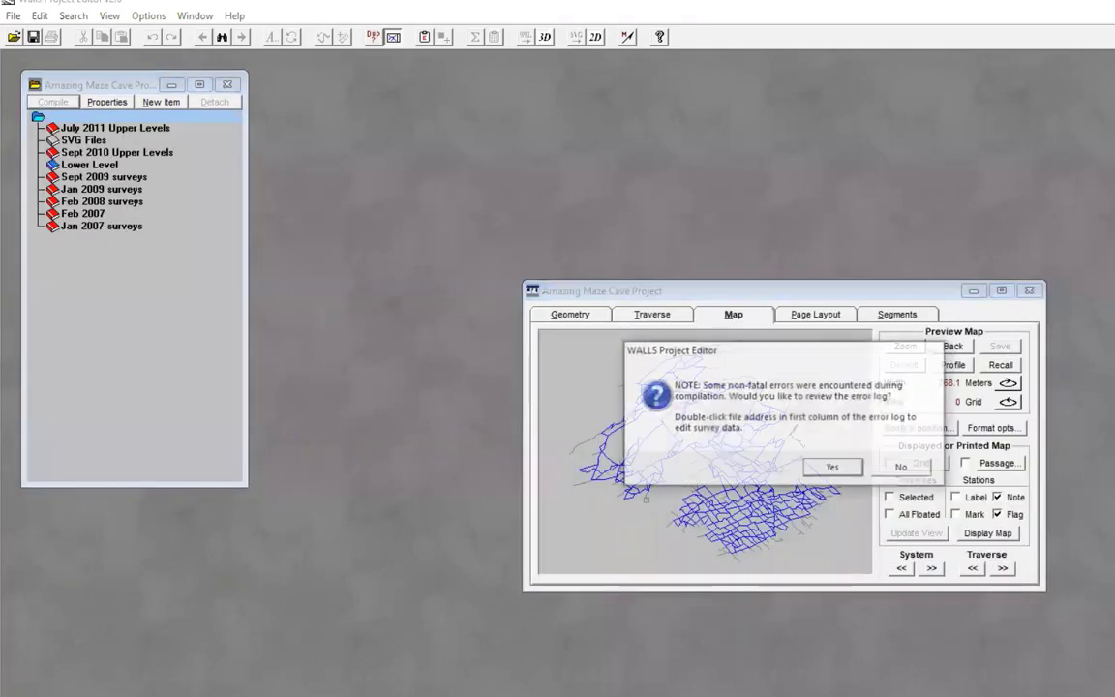
pyautogui.click(902, 468)
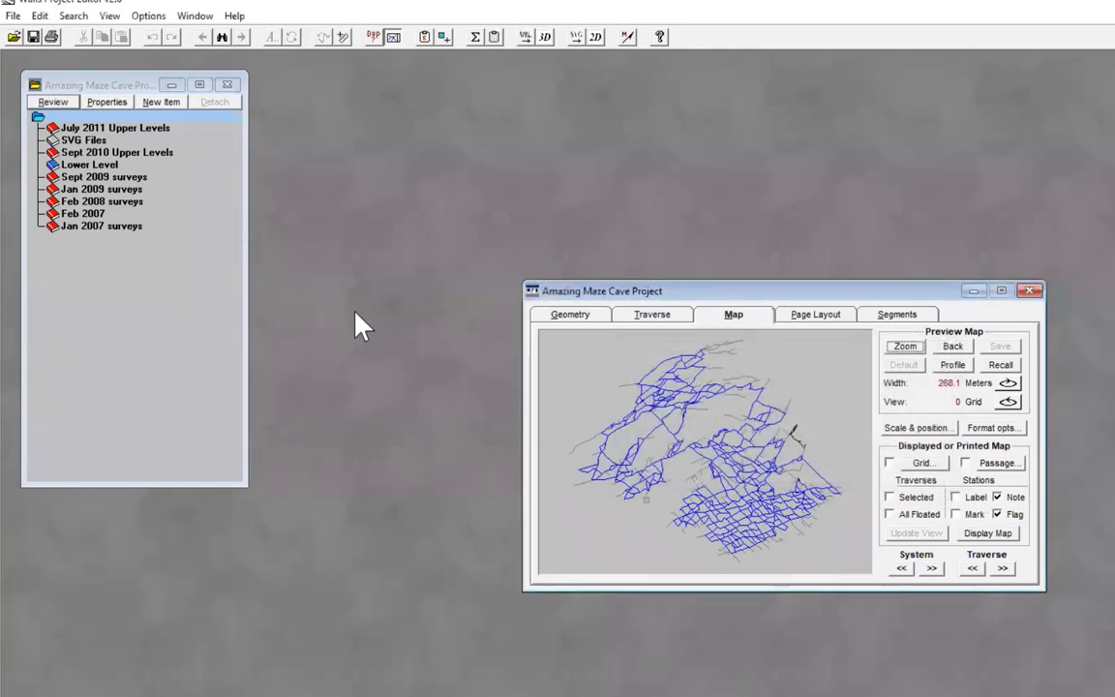